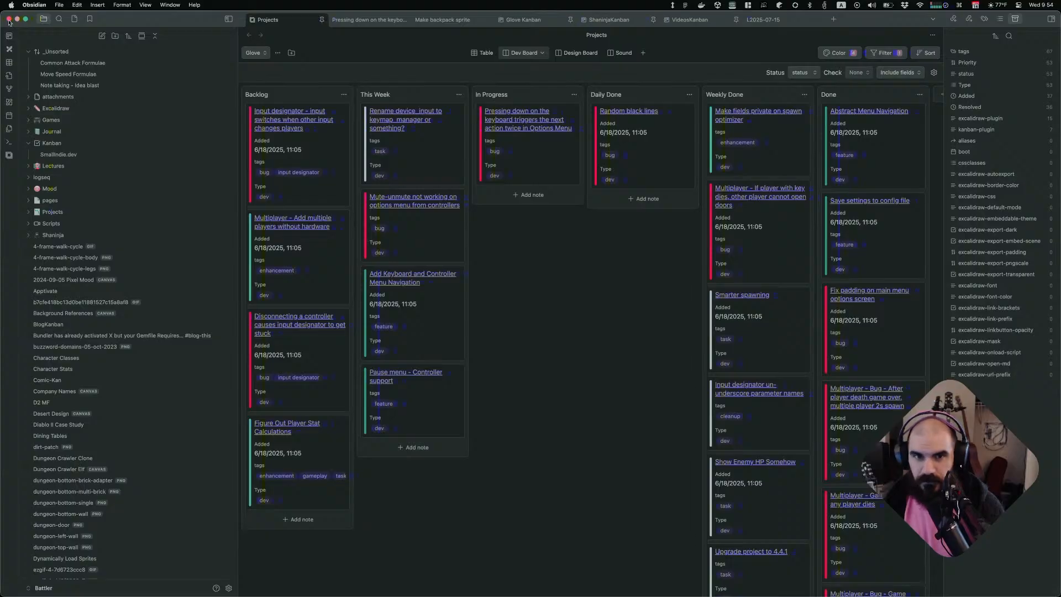
click(26, 19)
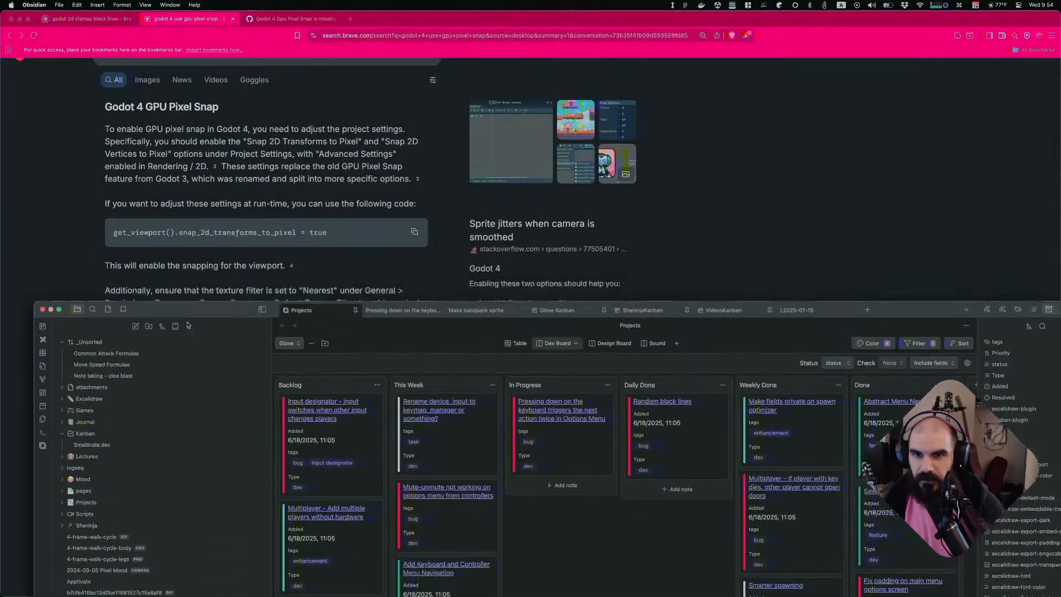
drag(188, 325, 180, 40)
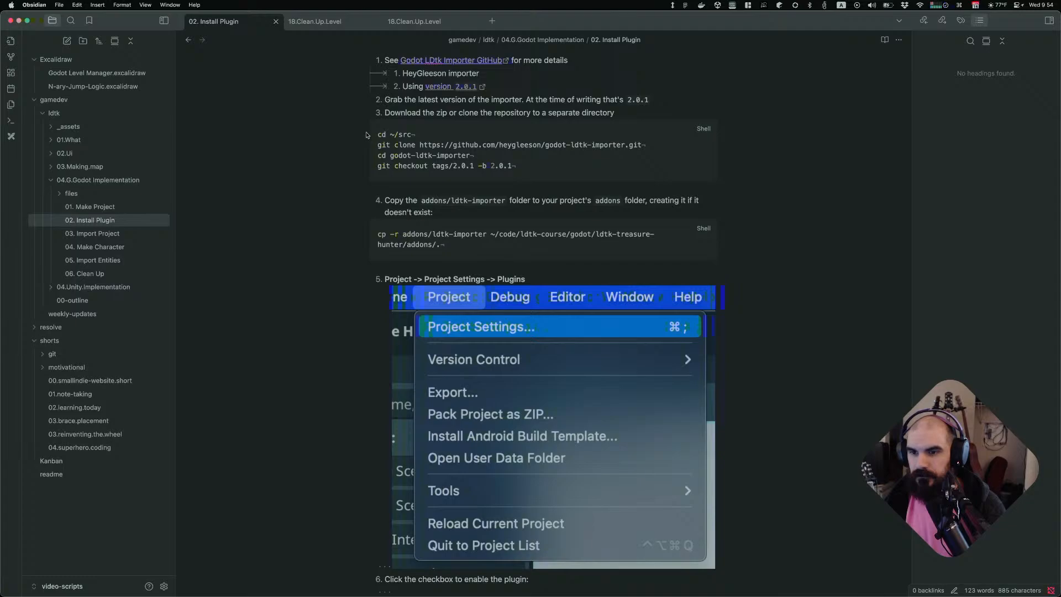
Browse the Make Project, Install Plugin and Import Project notes in the Godot implementation folder
scroll(390, 121, down, 5)
scroll(390, 121, up, 4)
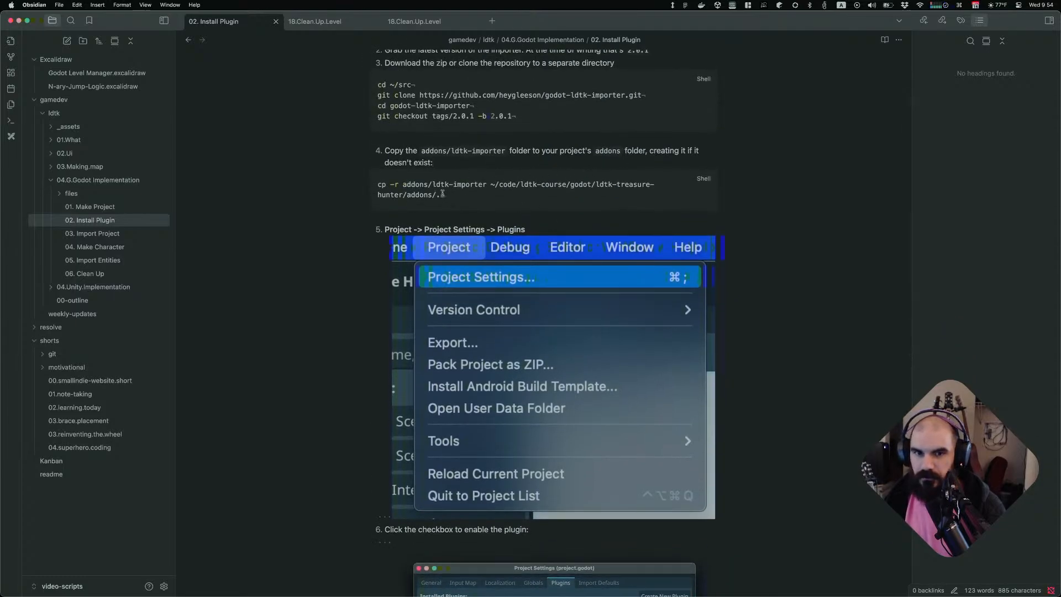
click(116, 236)
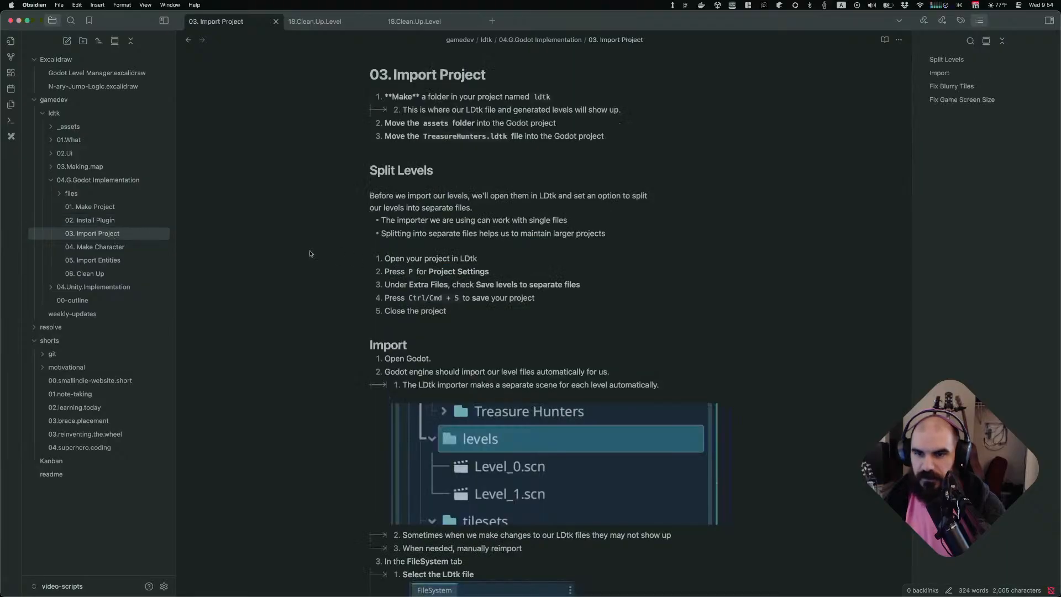
click(109, 212)
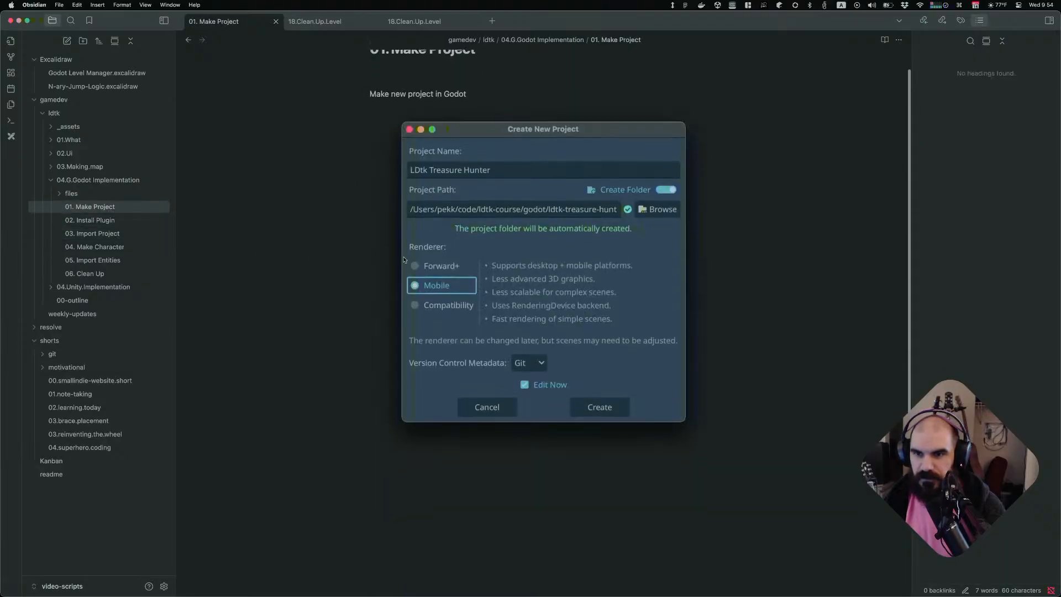
click(132, 223)
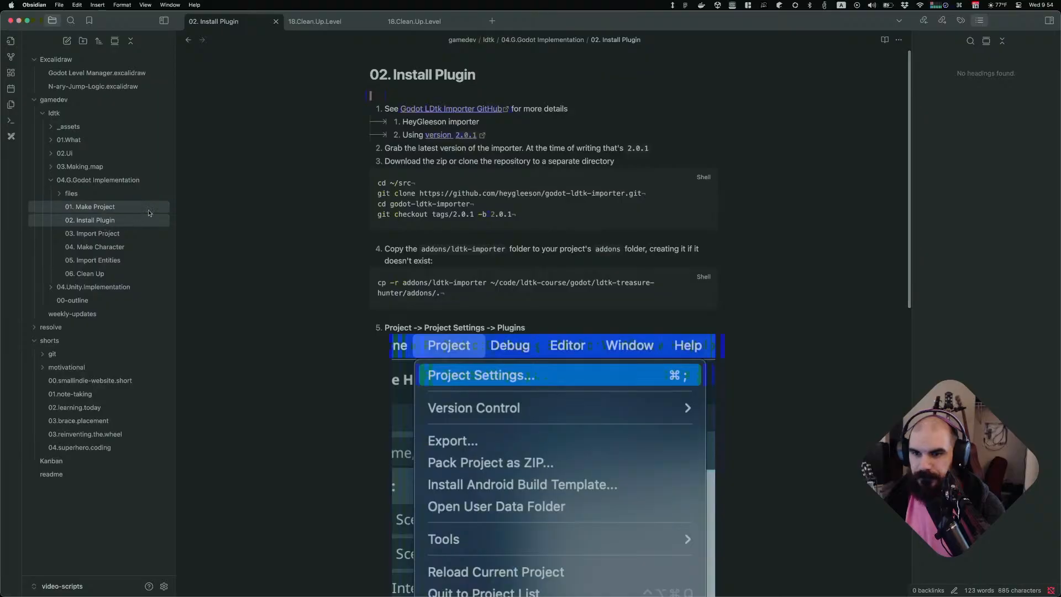
click(149, 206)
click(148, 220)
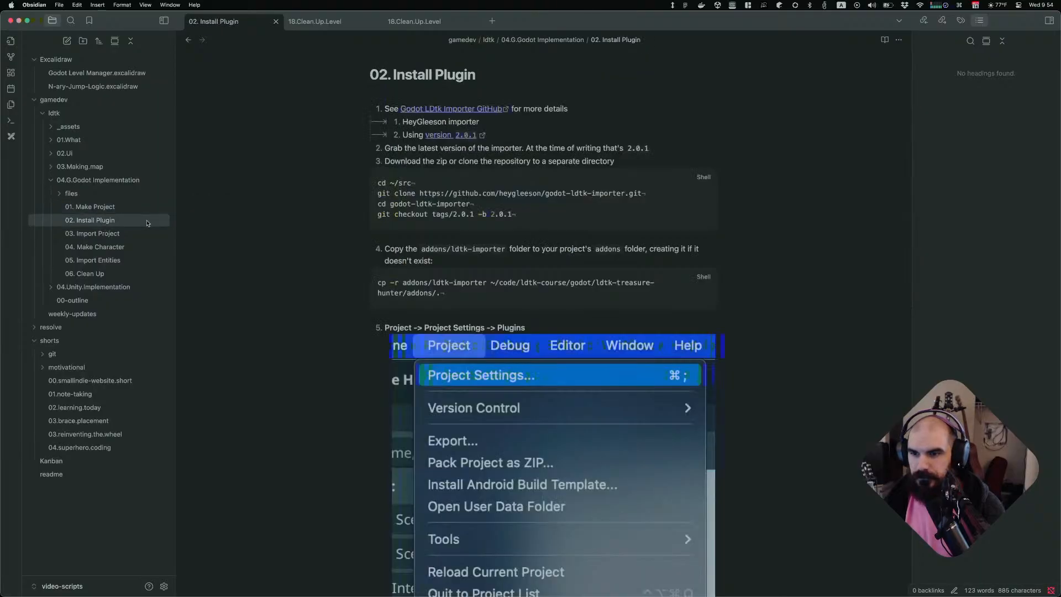
click(155, 209)
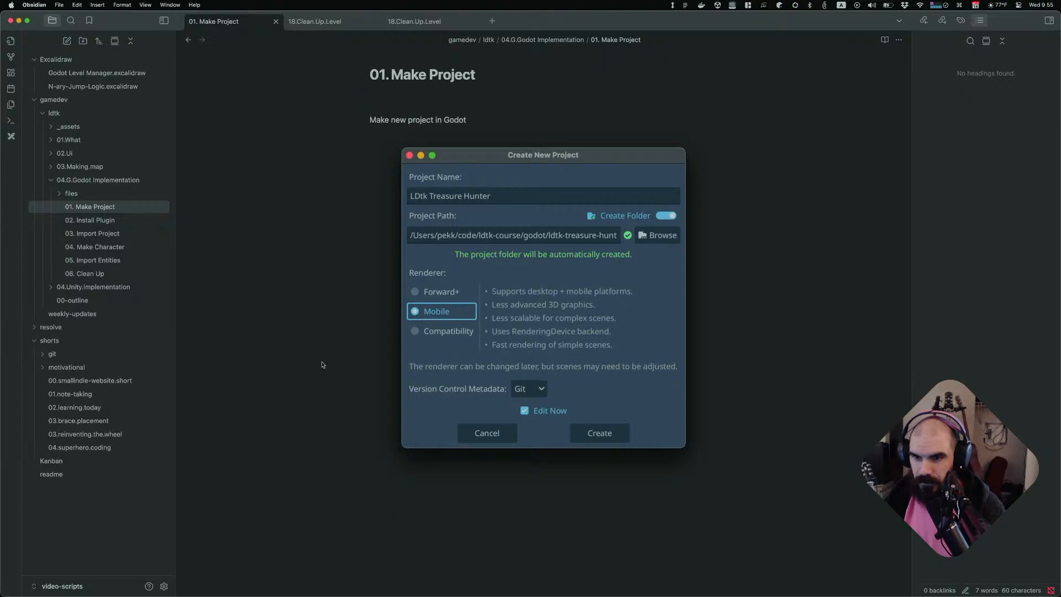
click(488, 112)
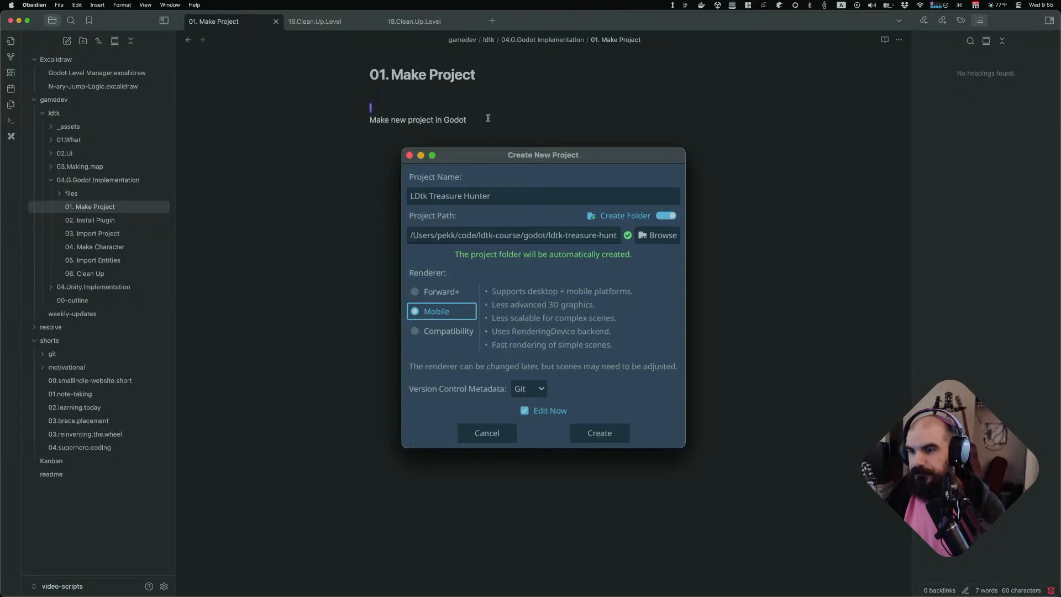
click(76, 5)
click(63, 4)
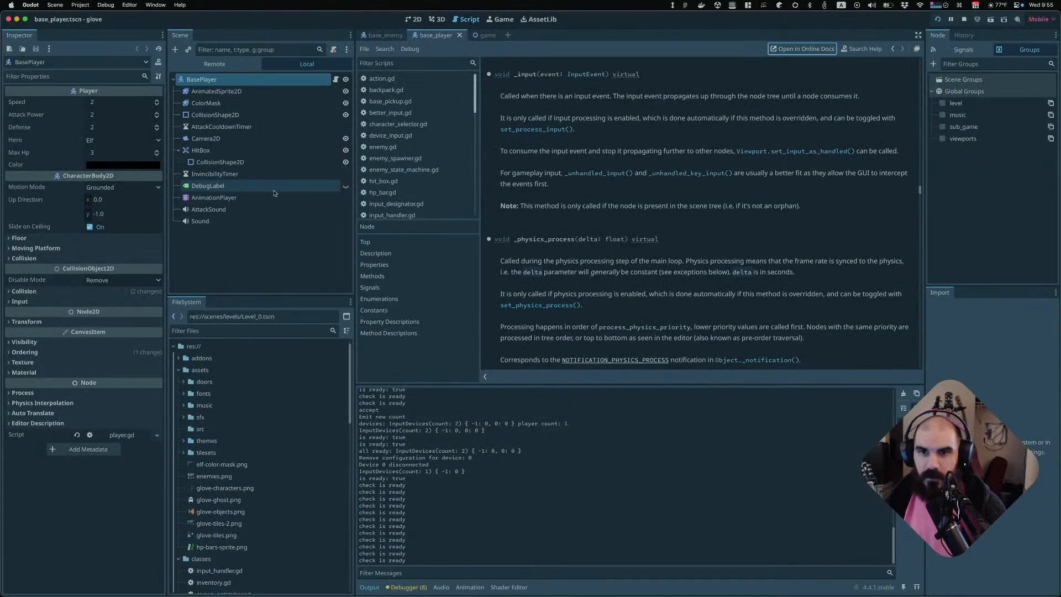
Open Godot's Project Settings and filter the general settings by "2d" to view the Rendering 2D options
click(80, 5)
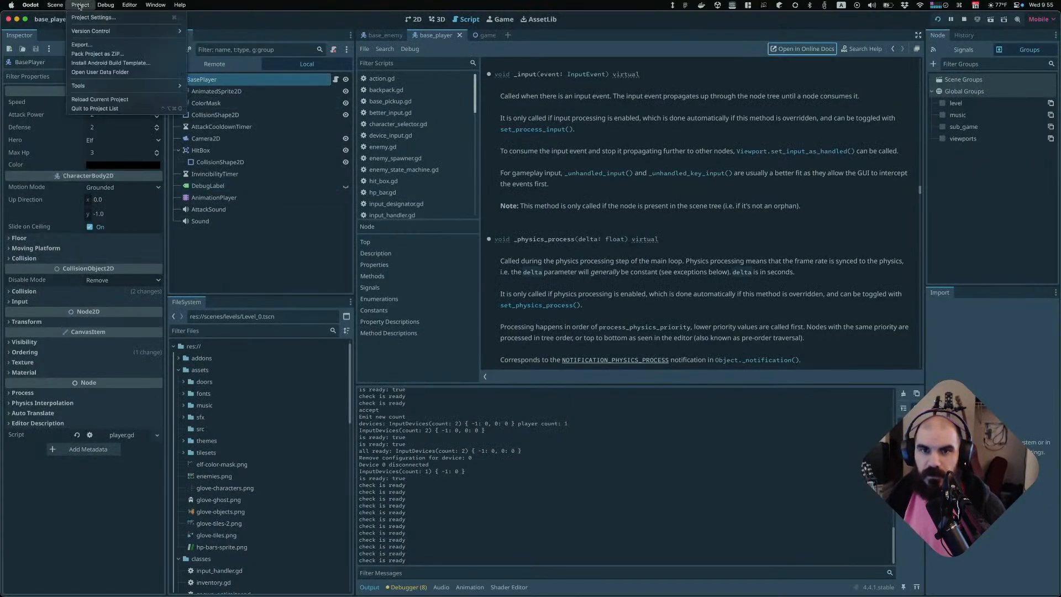
click(85, 17)
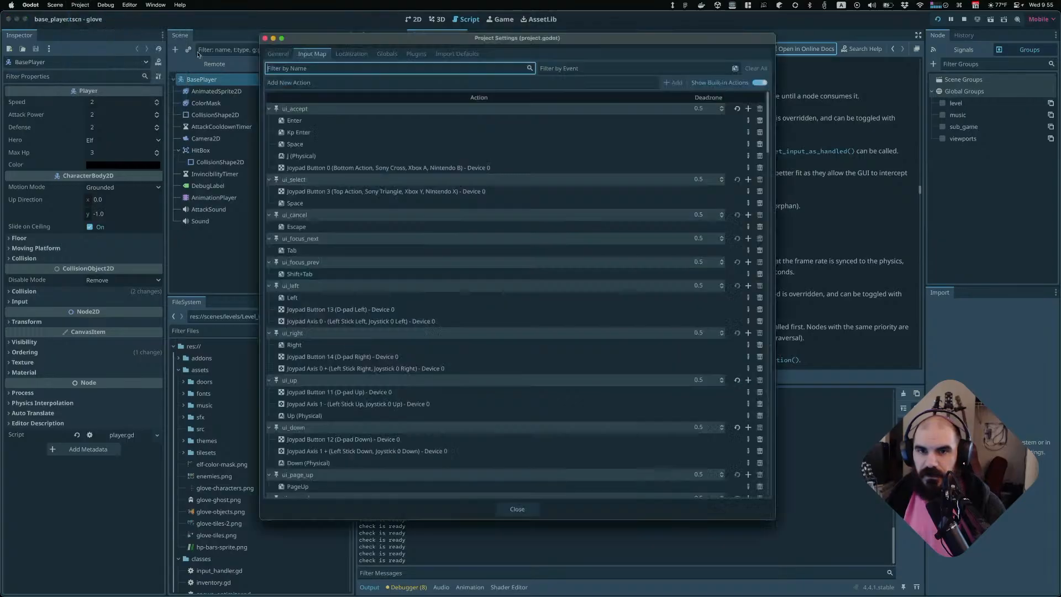
click(278, 53)
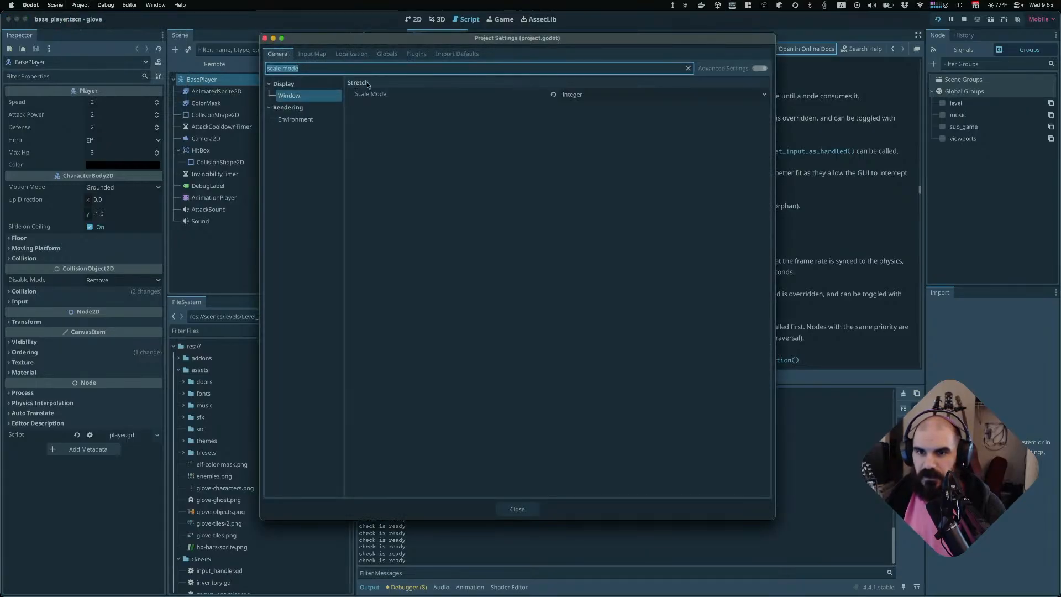
text(2d)
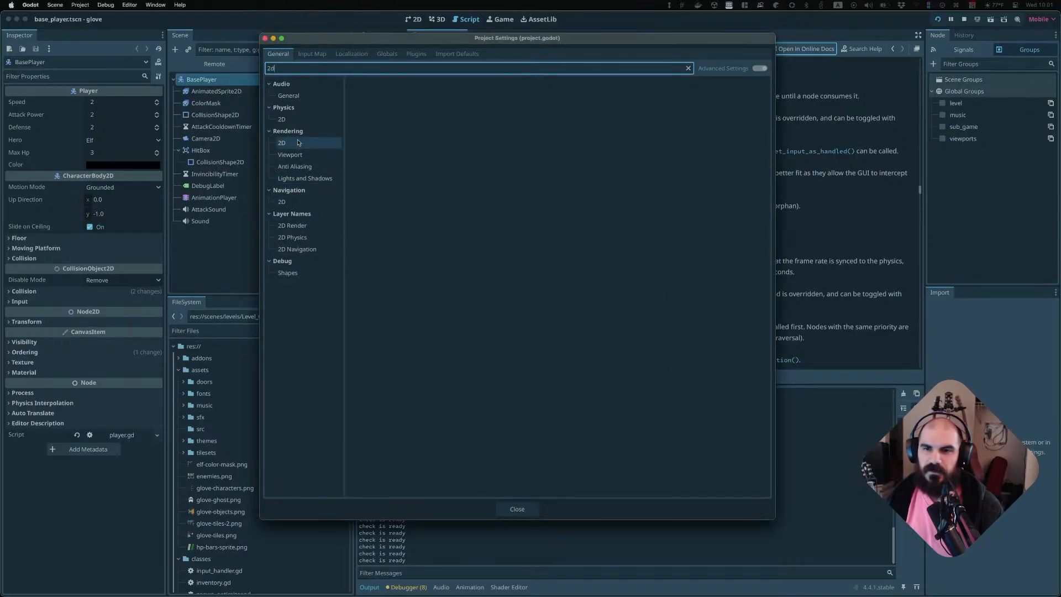
click(329, 142)
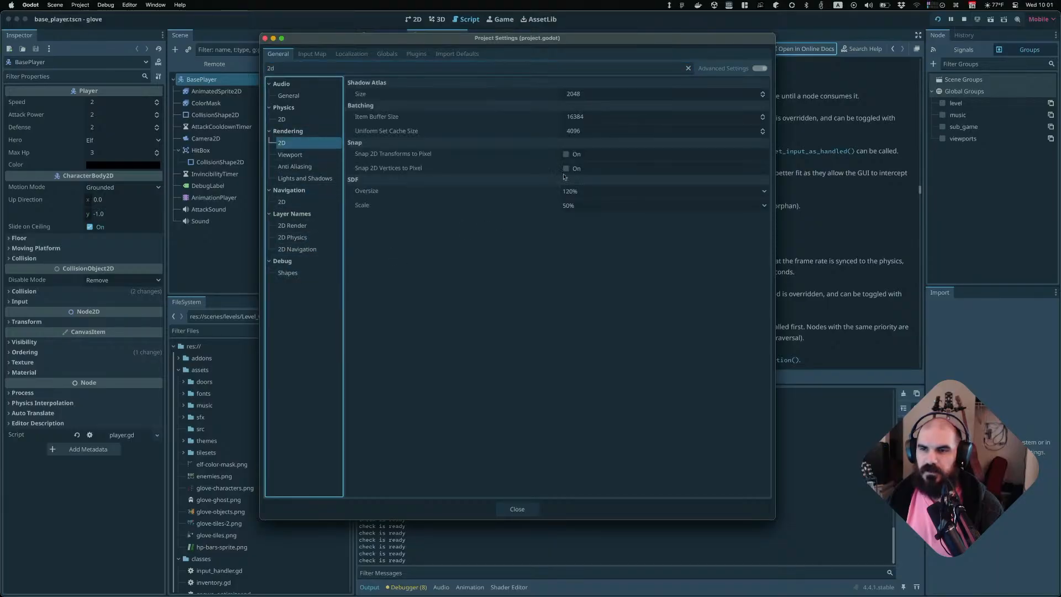
Search the project settings for "snap", then clear the settings filter
double_click(316, 68)
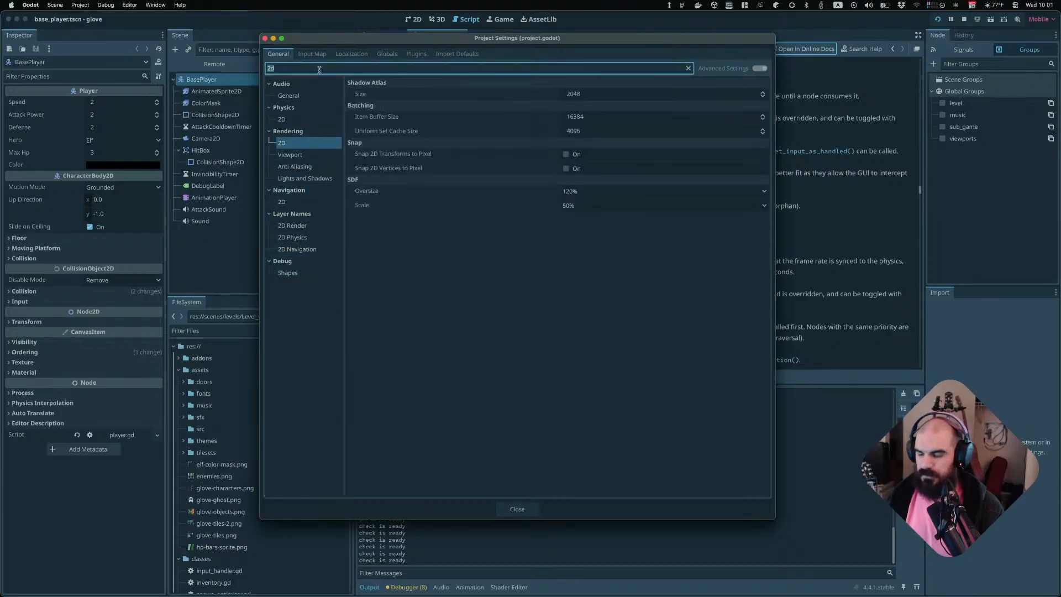
text(or)
key(BackSpace)
key(BackSpace)
text(snap)
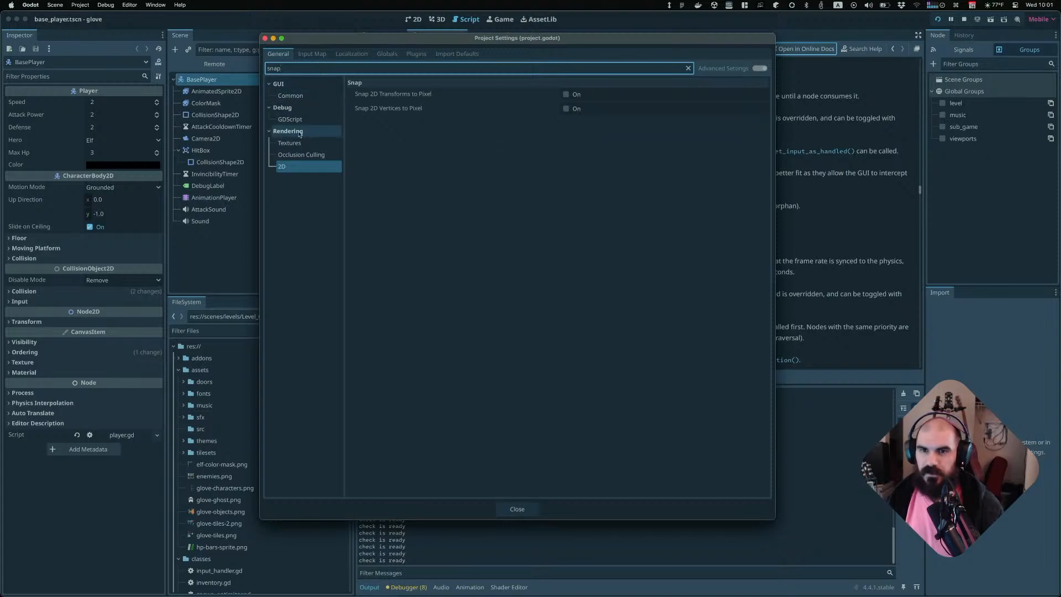
double_click(315, 69)
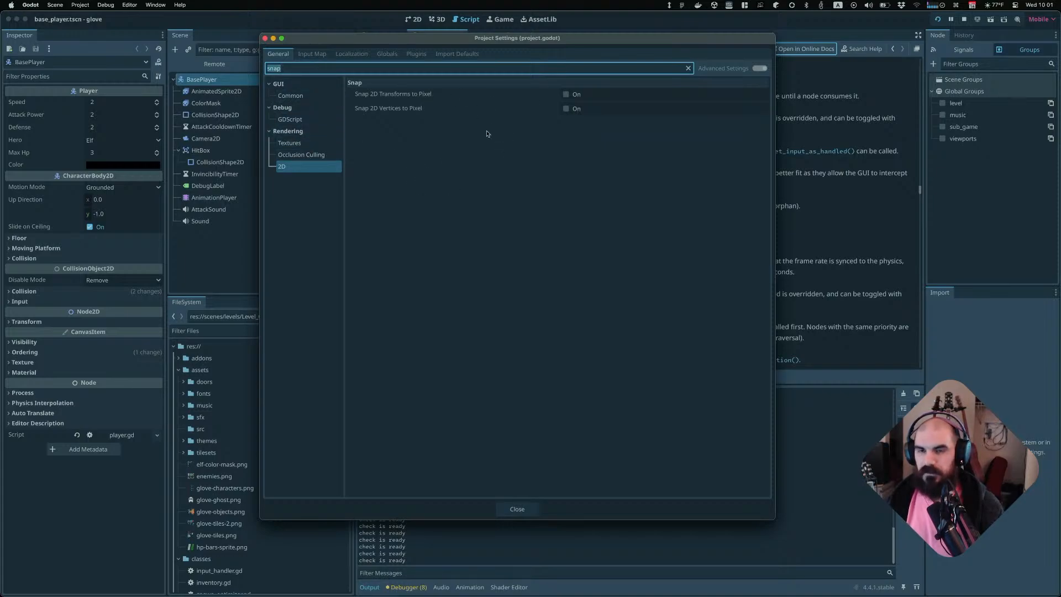
key(BackSpace)
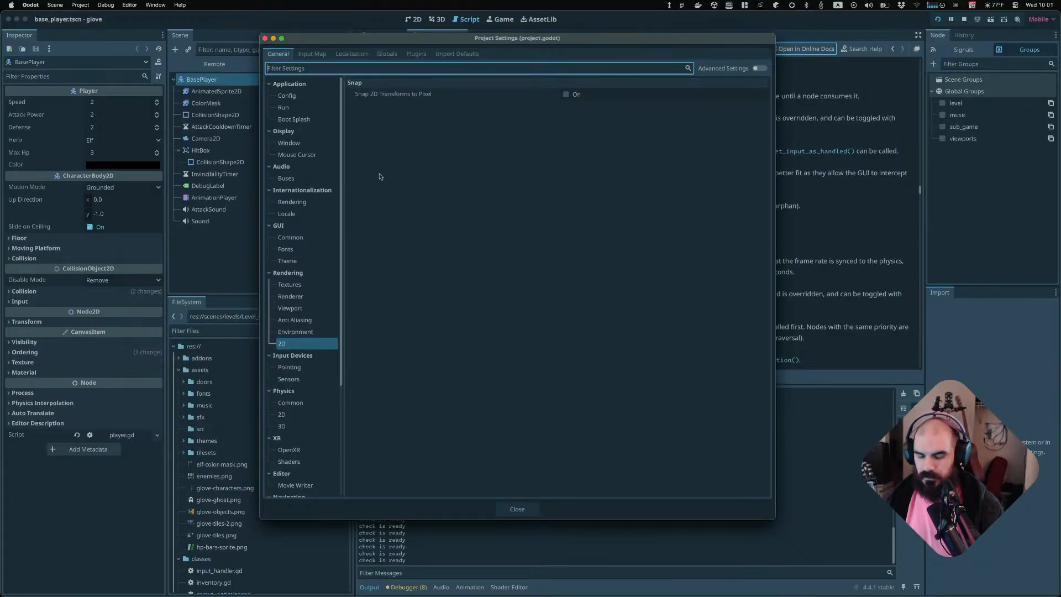
Read the L2025-07-15 journal note about fixing black lines in Godot tile maps
key(super+Tab)
key(super+grave)
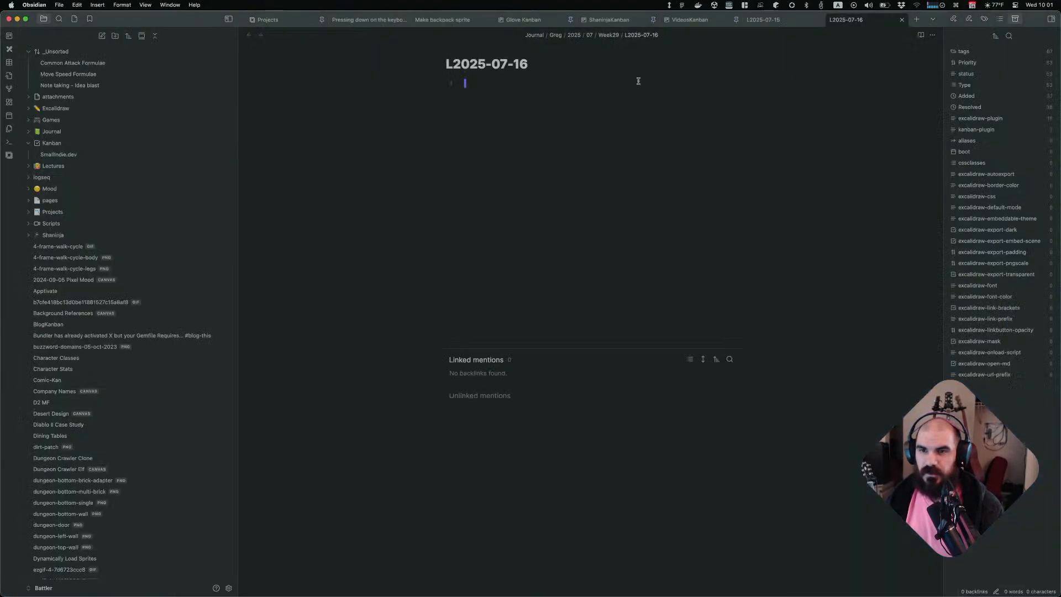
click(785, 20)
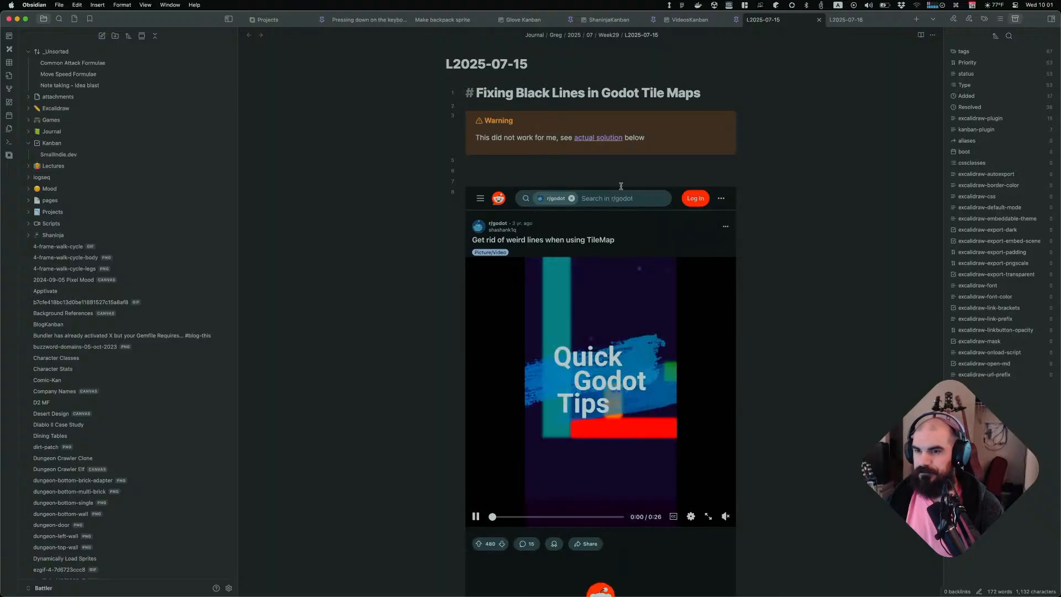
scroll(620, 185, down, 10)
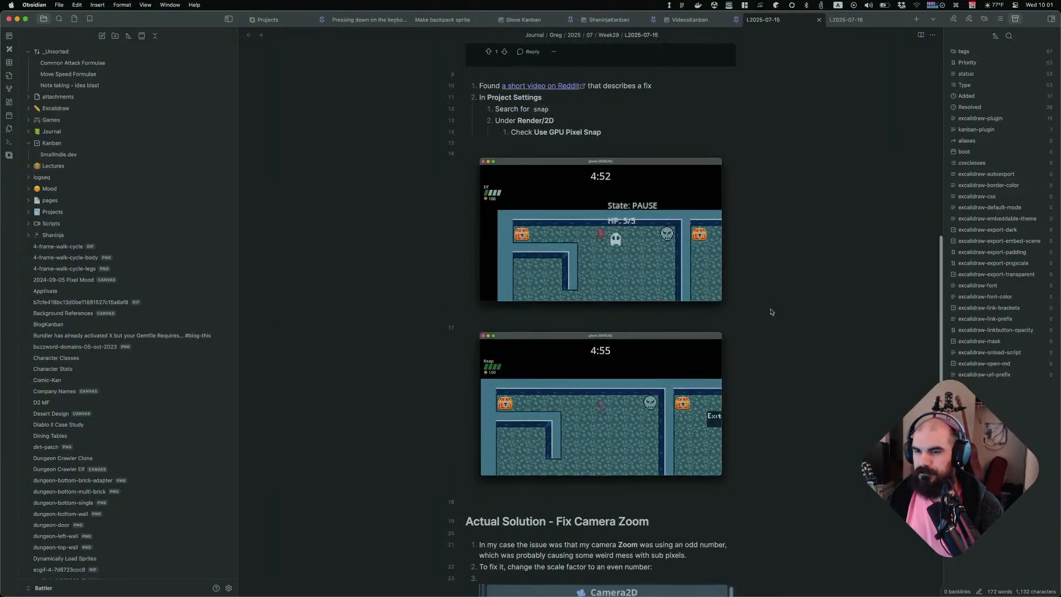
scroll(618, 307, down, 3)
scroll(576, 266, down, 5)
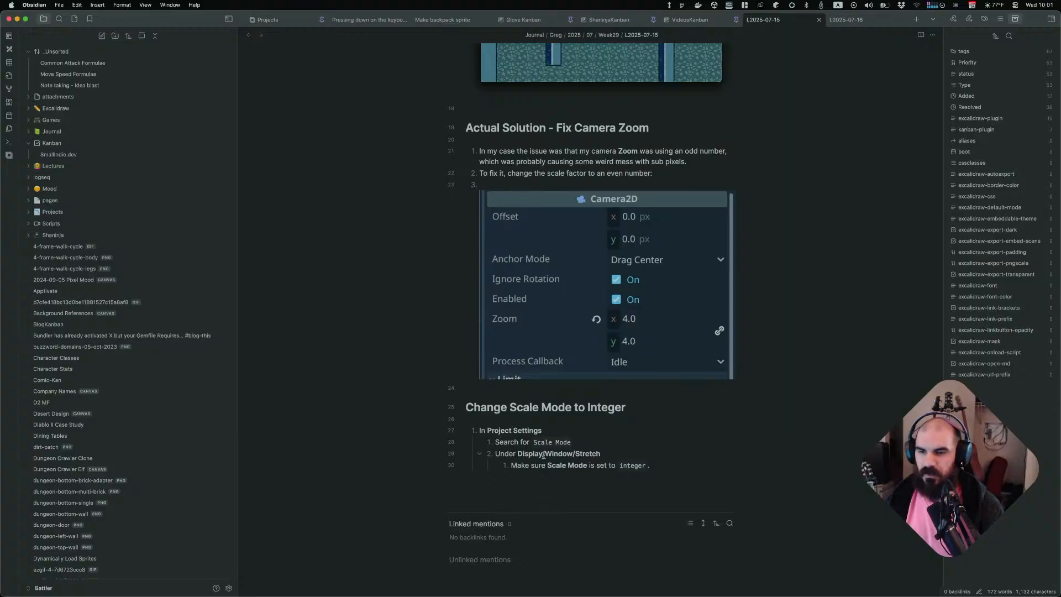
key(super+Tab)
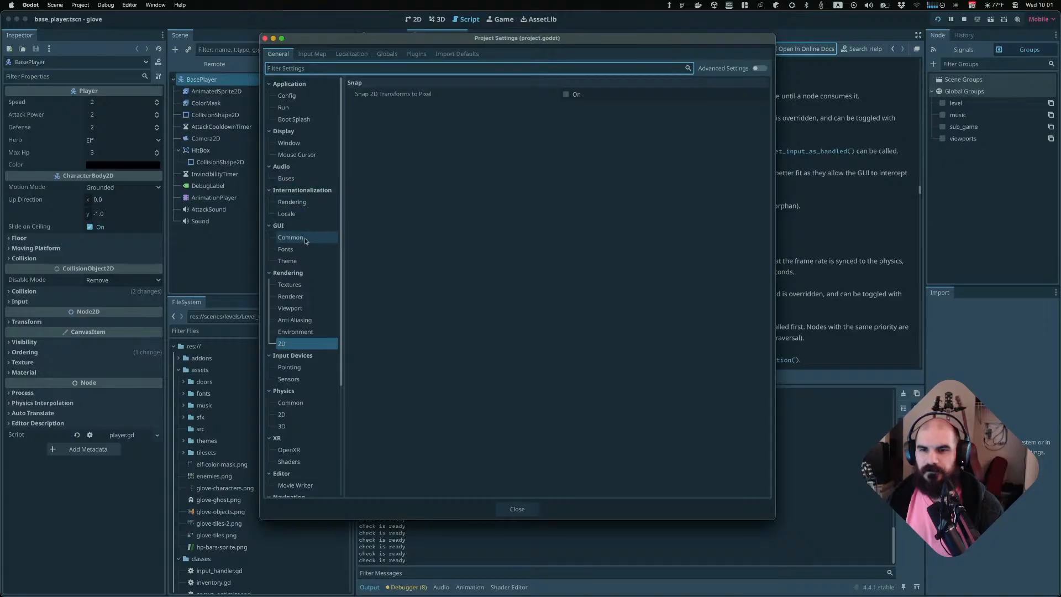
Open the Display Window settings to review the Stretch mode and scale mode options
scroll(323, 373, down, 3)
scroll(324, 375, up, 3)
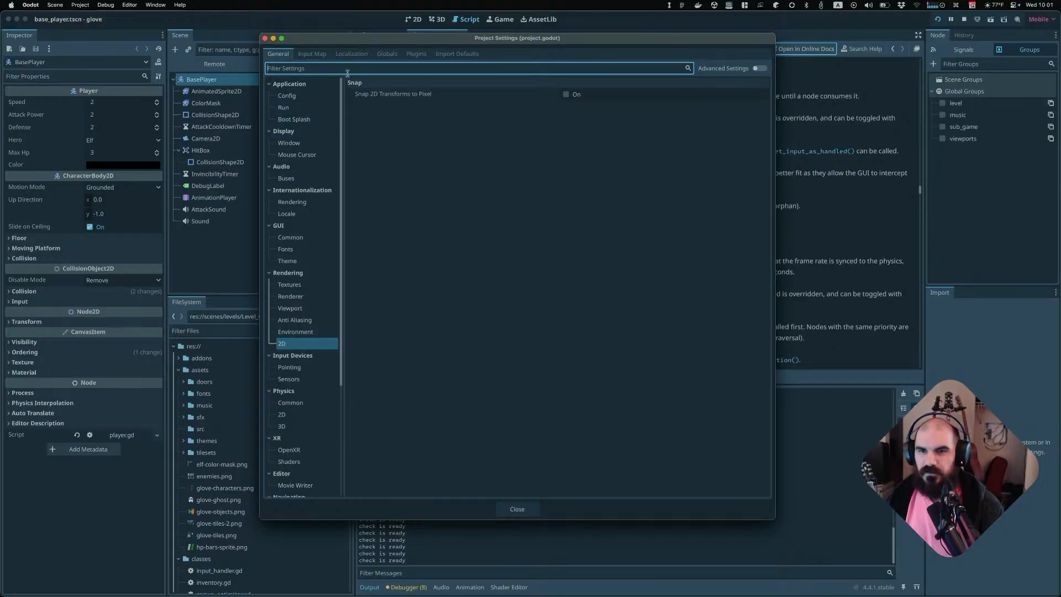
click(289, 143)
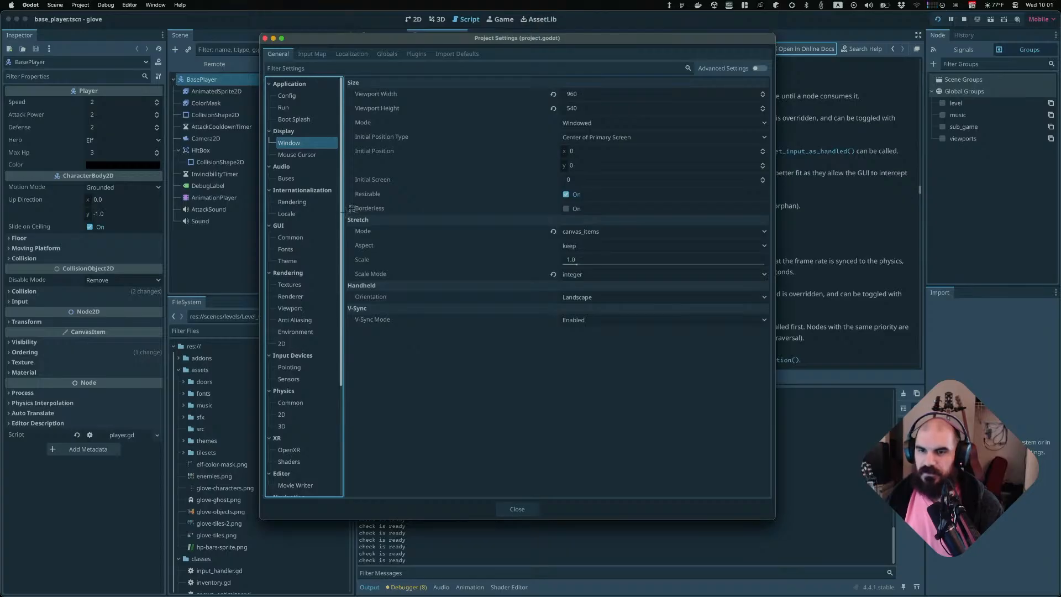
drag(346, 213, 772, 286)
key(super+Tab)
scroll(698, 276, up, 5)
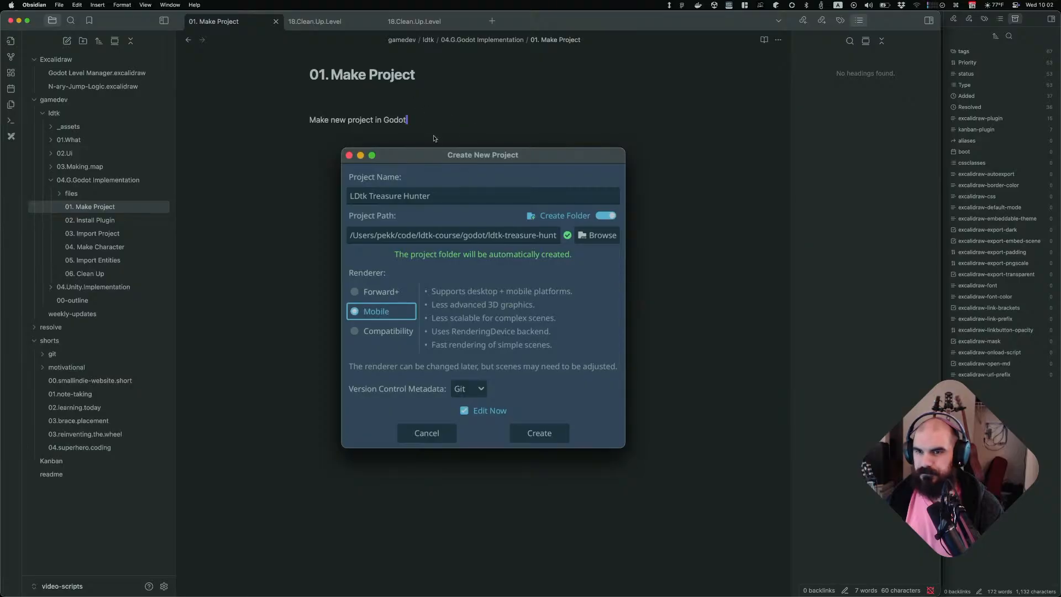
Add a heading "Set Up Project for Pixel Art" below the line about making a new Godot project
click(310, 499)
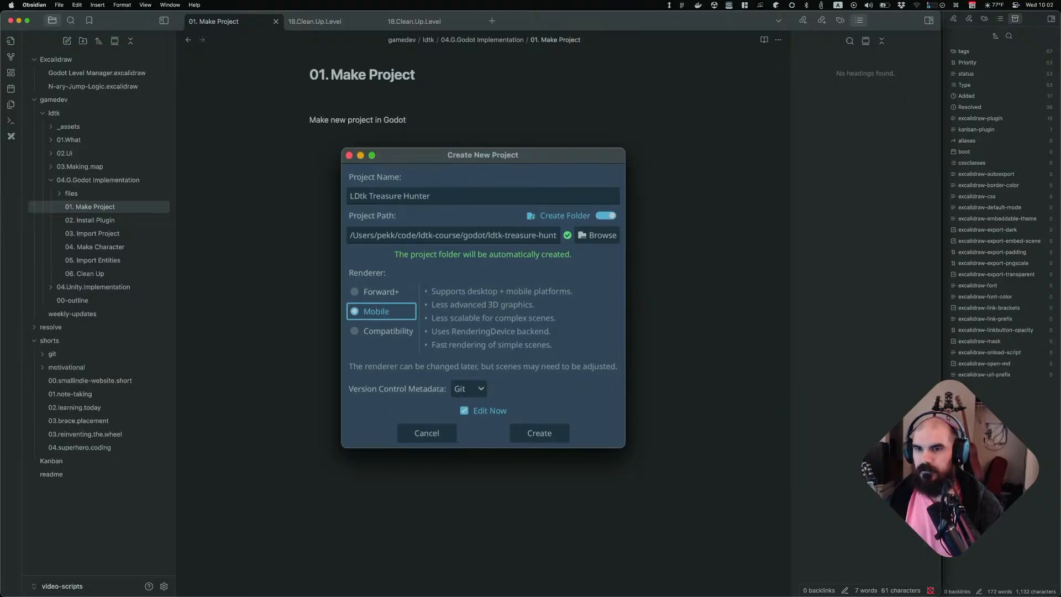
text(In)
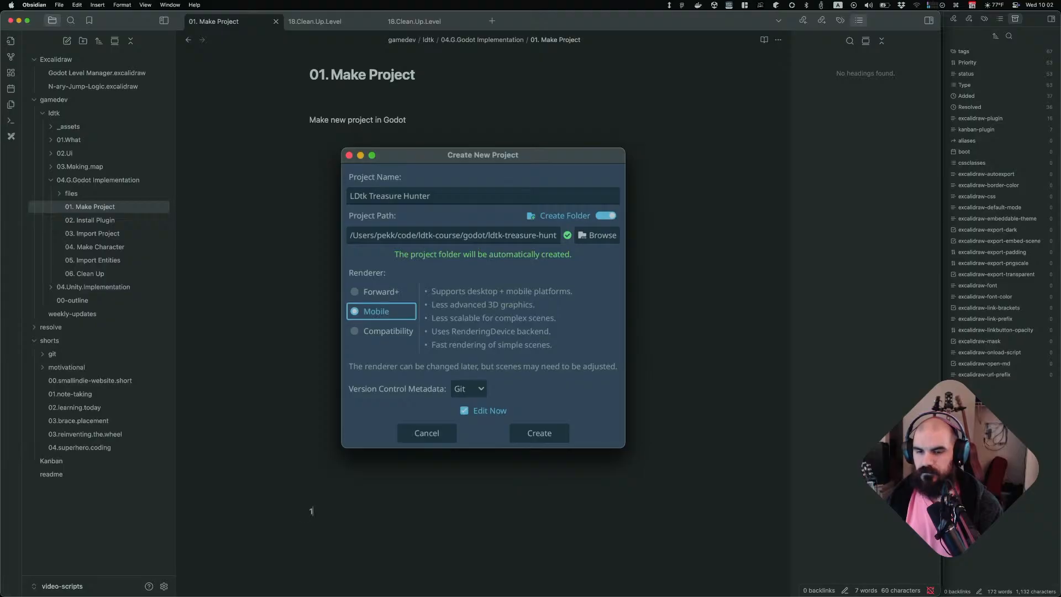
text(#)
key(BackSpace)
text(Set)
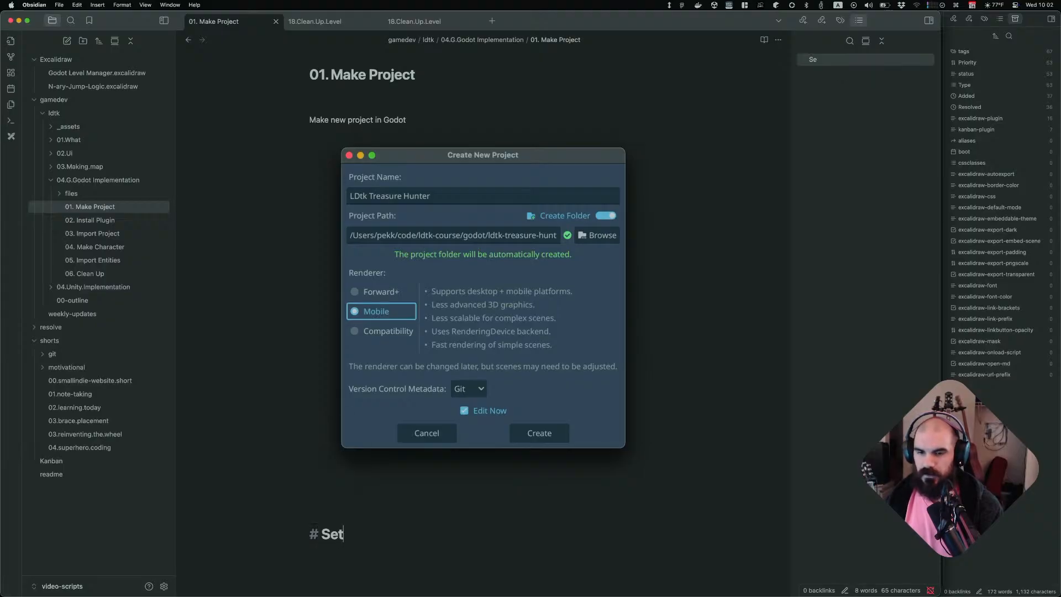
key(BackSpace)
key(BackSpace)
text(et Up )
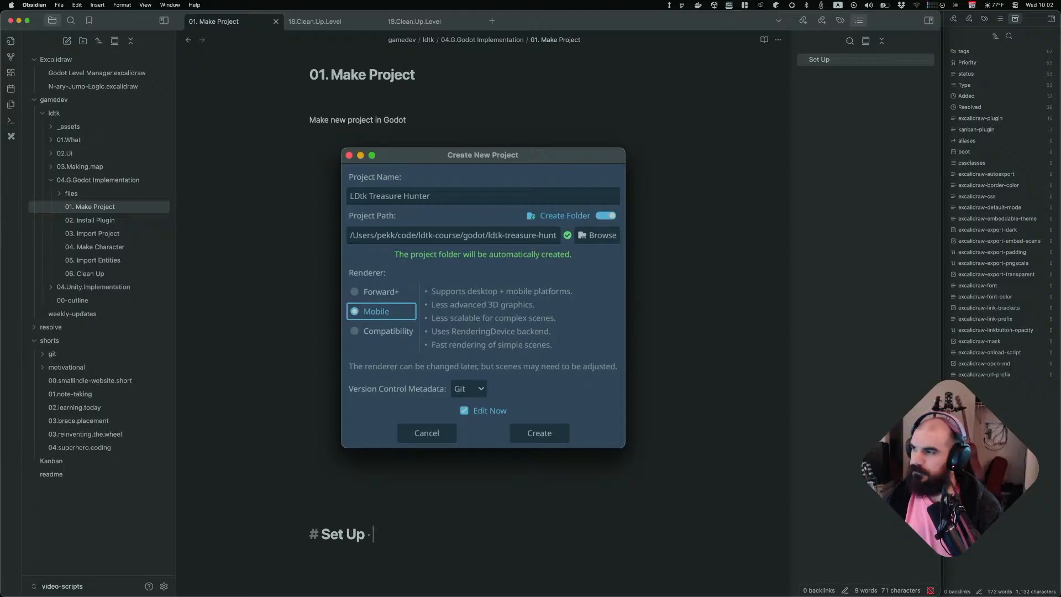
text(Project for )
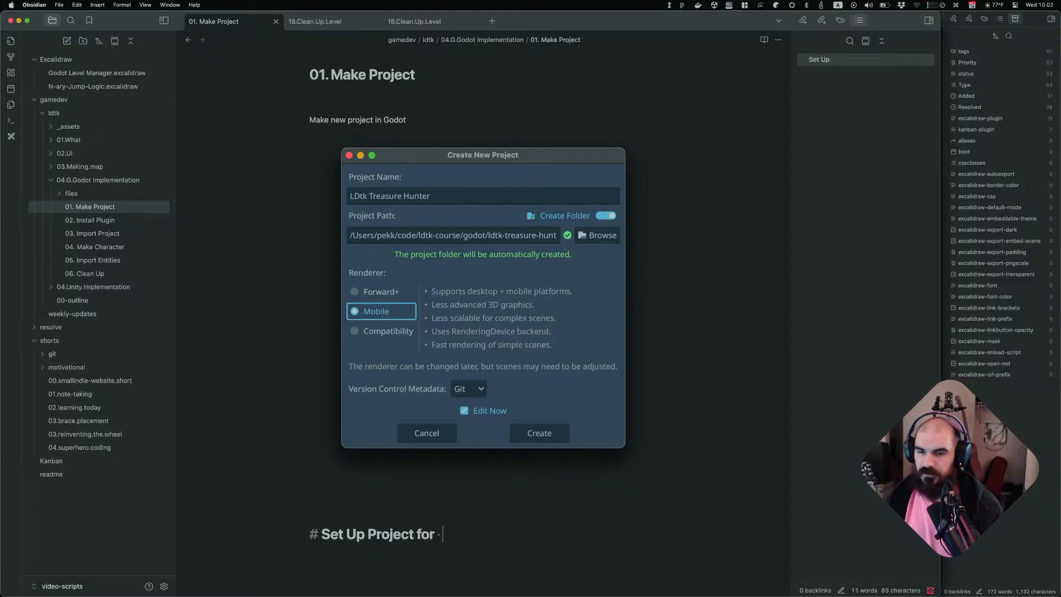
text(Pixel Art)
key(Return)
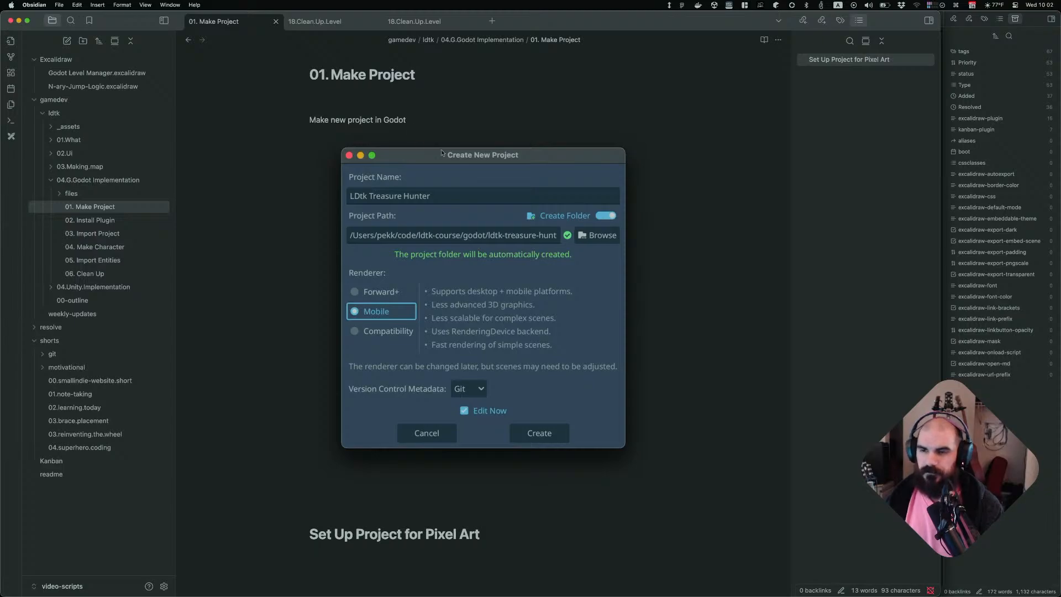
Write the intro sentence "To set up our project for crisp pixel art, we'll have to change some settings." and start a numbered list
scroll(522, 260, down, 5)
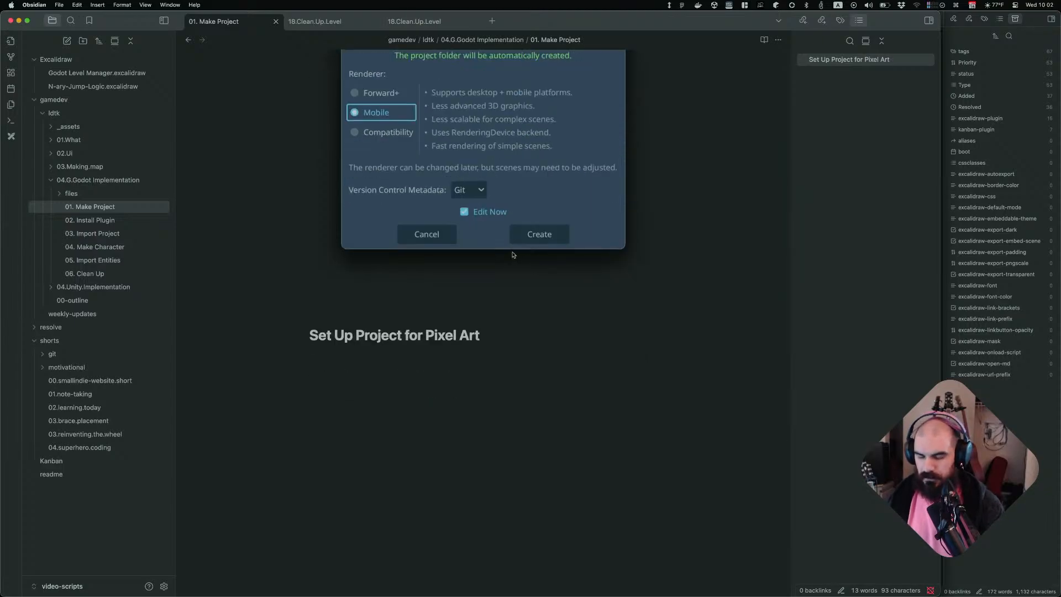
text(To set up our project)
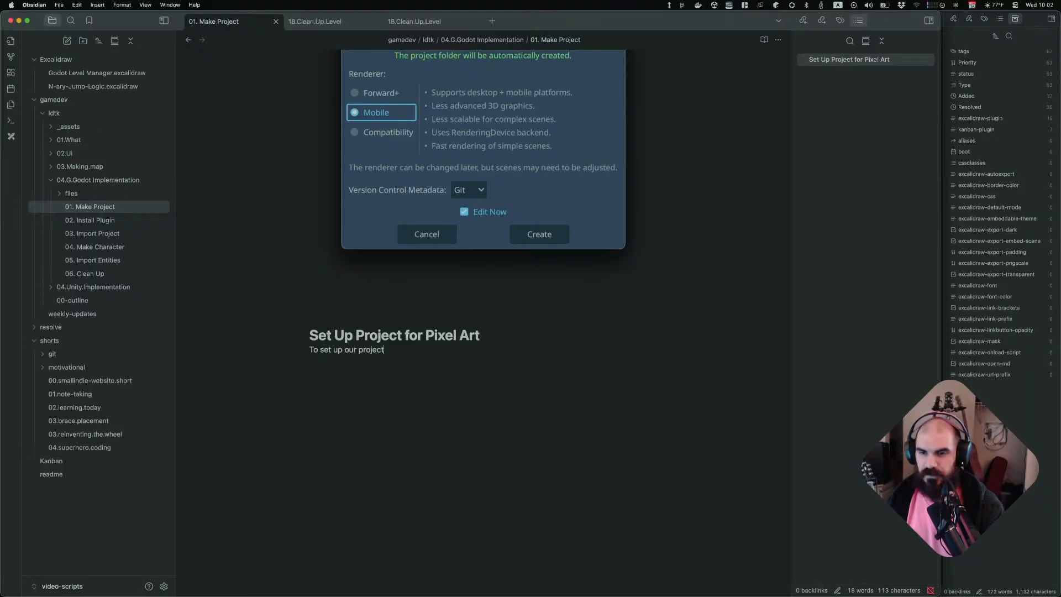
text( for crisp pi)
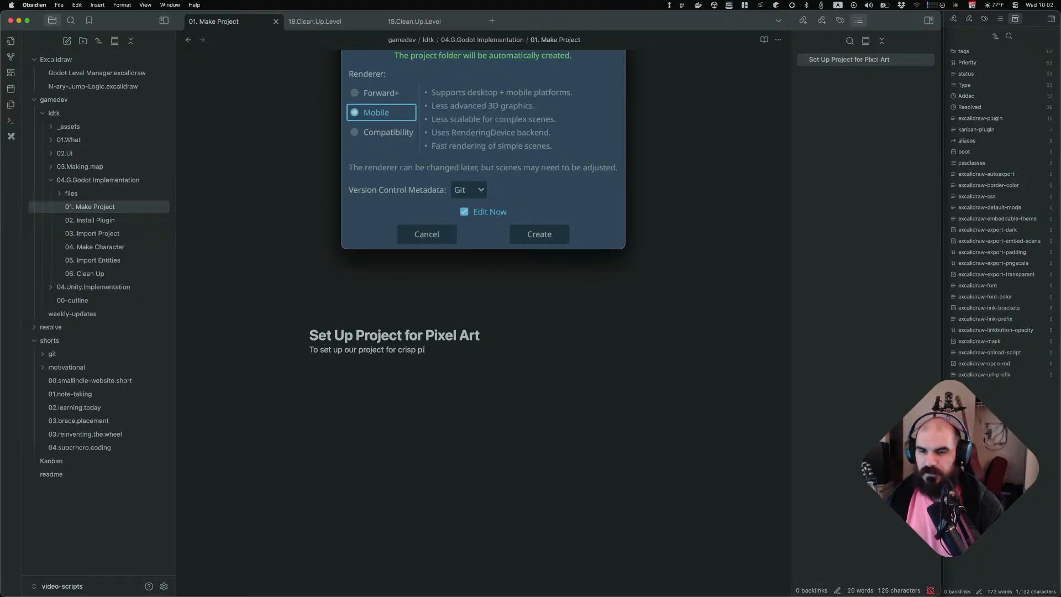
text(xel art, we'll h)
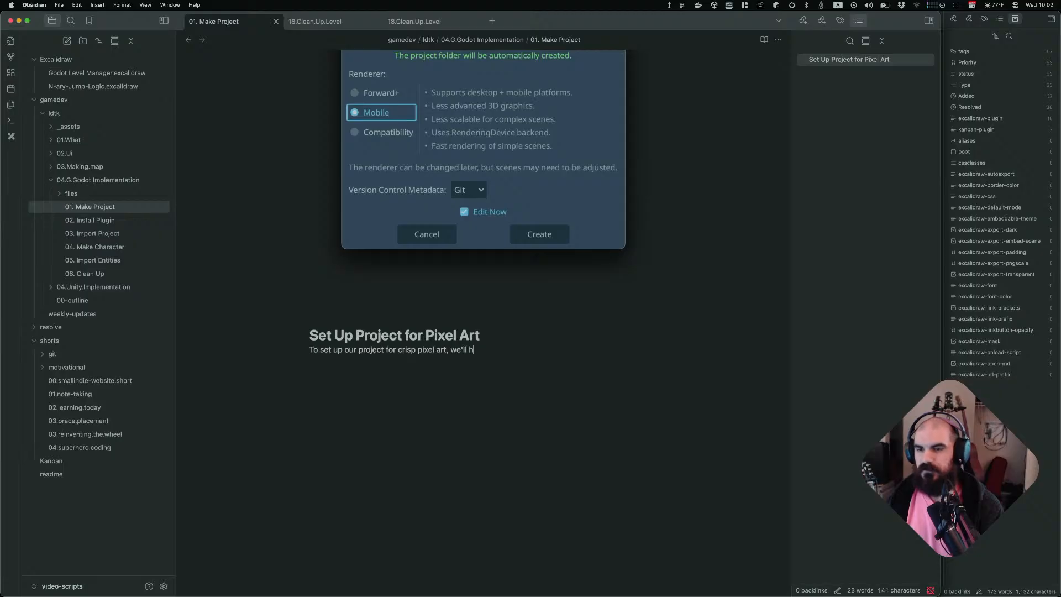
text(ave to change some )
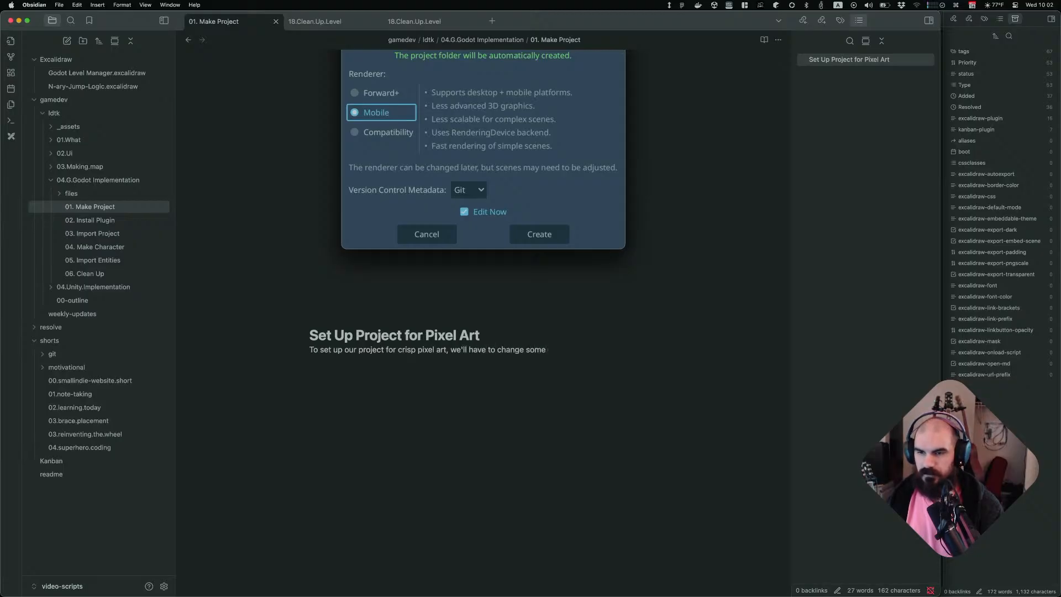
text(project settings.)
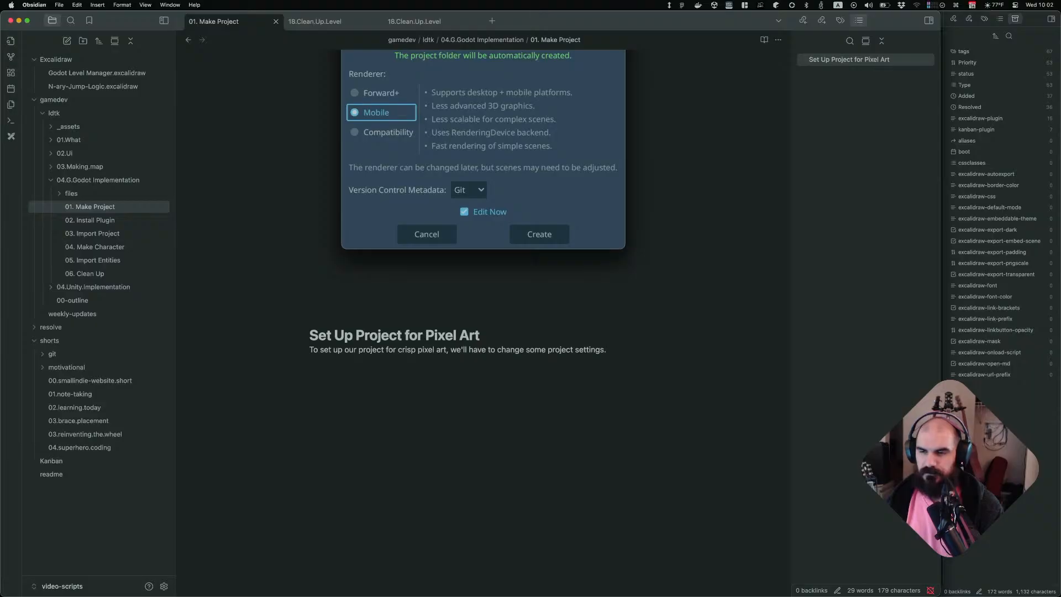
key(alt+BackSpace)
key(alt+BackSpace)
text(settings. 1. In )
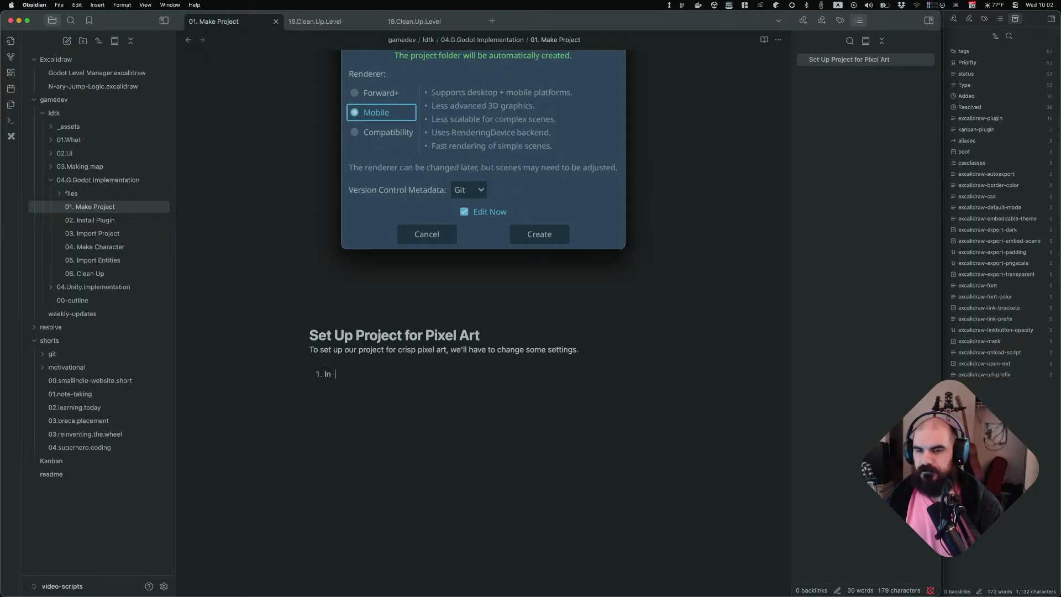
text(**Project Settings**)
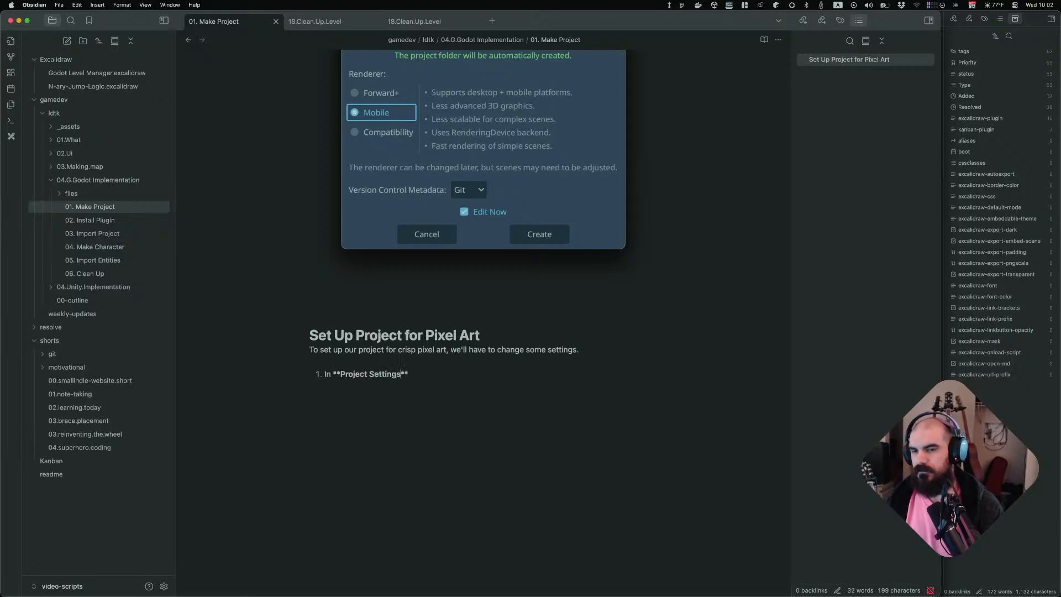
Write the list item "In **Project Settings**" and begin an indented sub-item "Filter"
key(End)
key(Return)
key(Tab)
text(F)
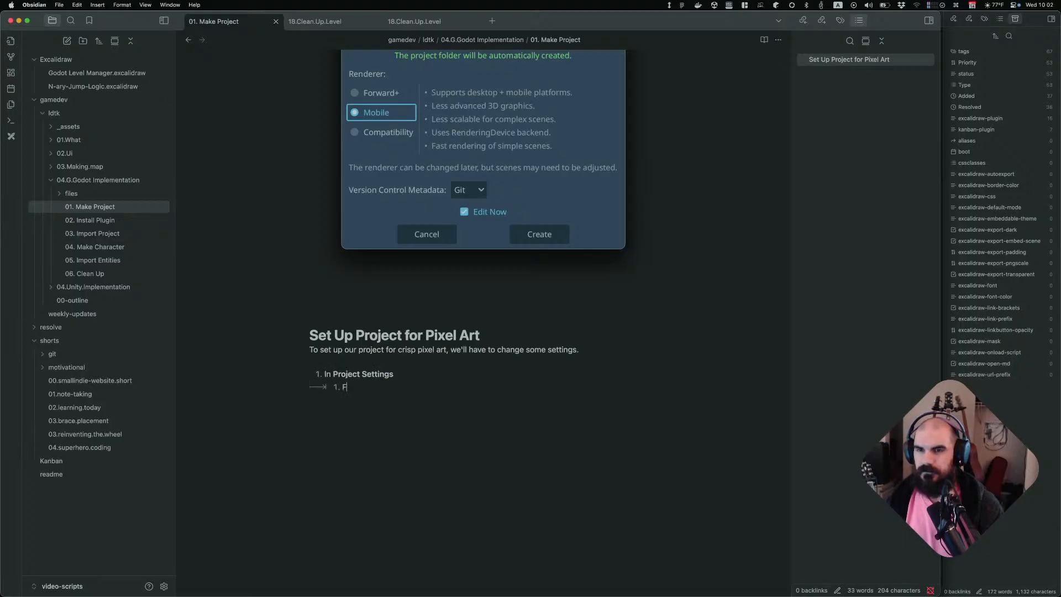
text(ilter)
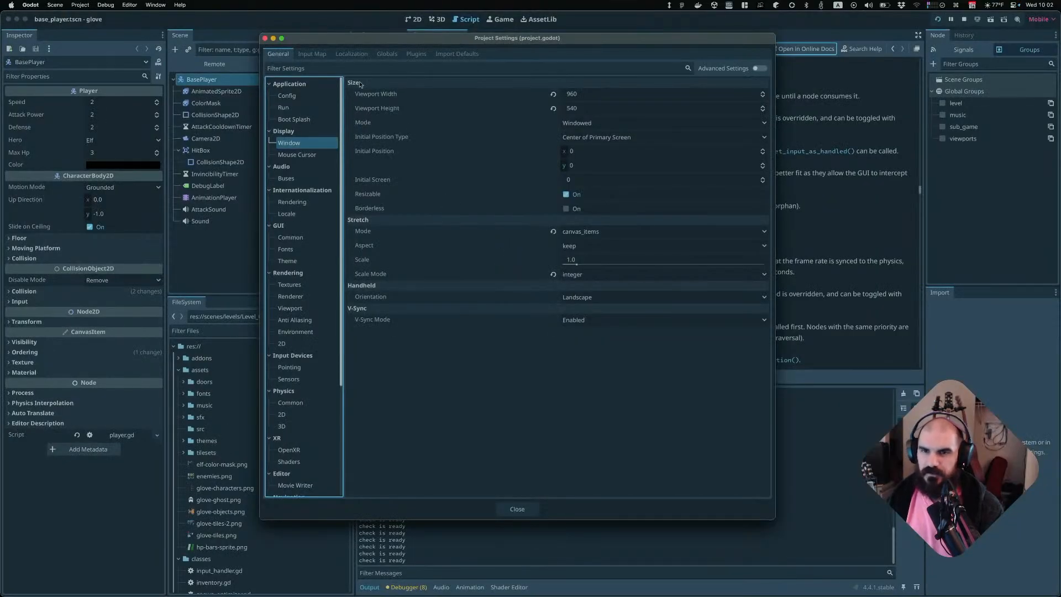
Switch to Godot and filter the Project Settings by "stretch"
click(372, 69)
text(stretch)
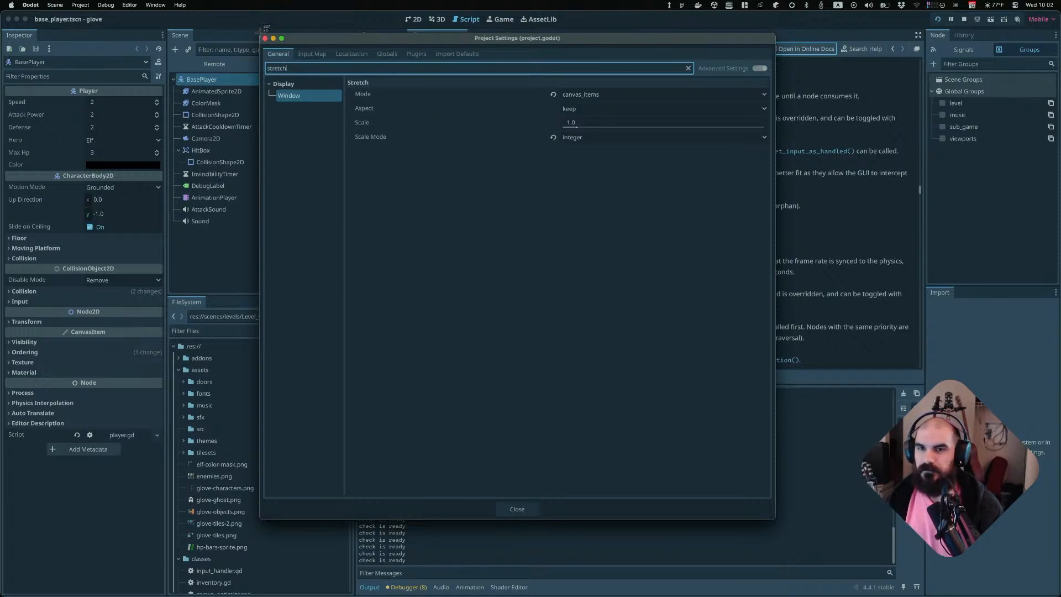
drag(259, 32, 772, 157)
Back in the note, complete the sub-item as "Filter `stretch`" and add a sub-item "Under **Display/Window/Stretch**"
key(super+Tab)
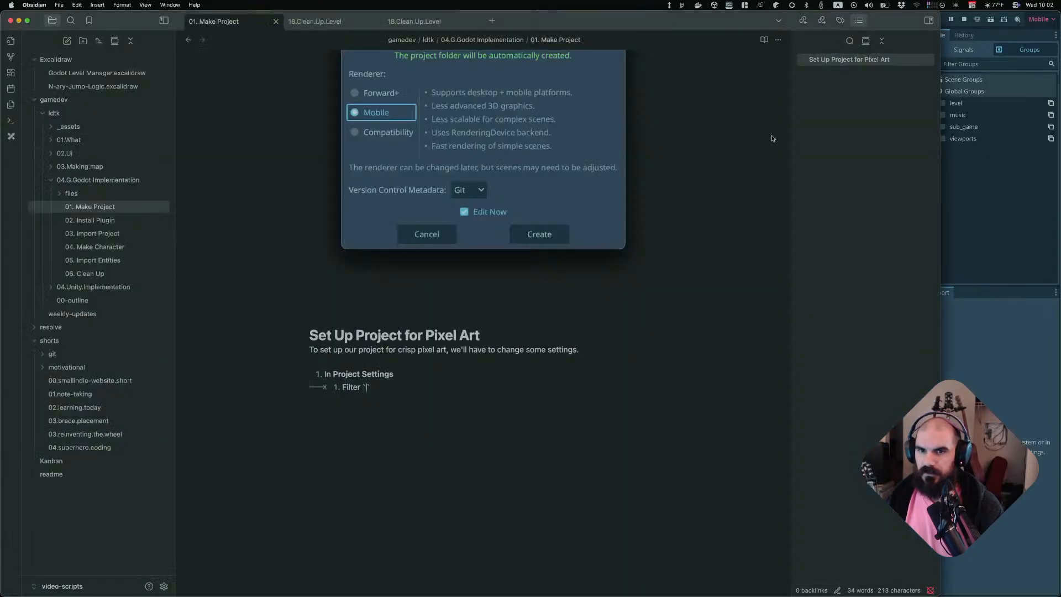
text(stretch)
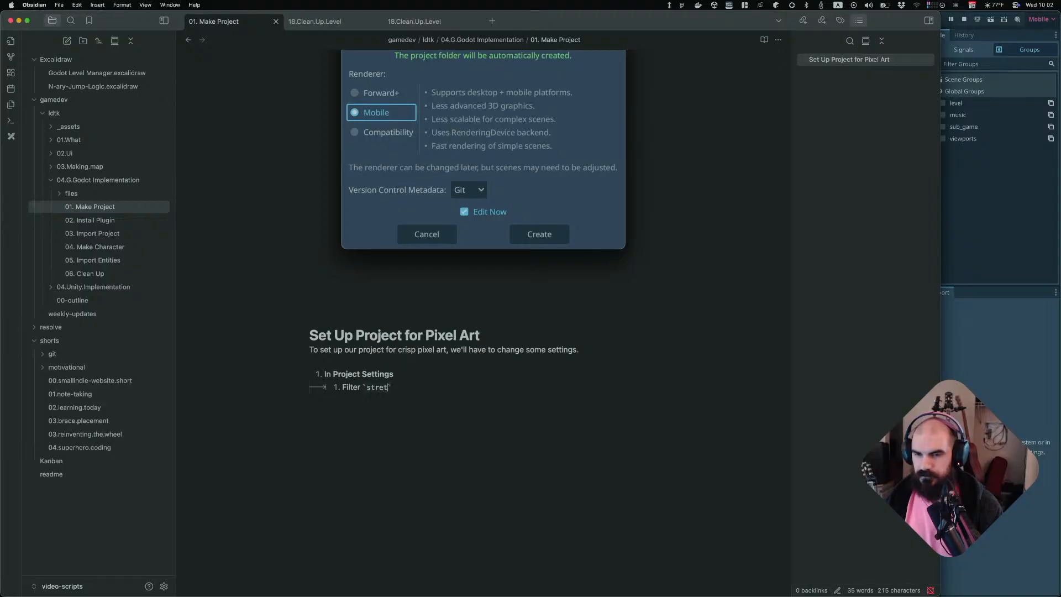
key(Escape)
key(b)
key(b)
key(b)
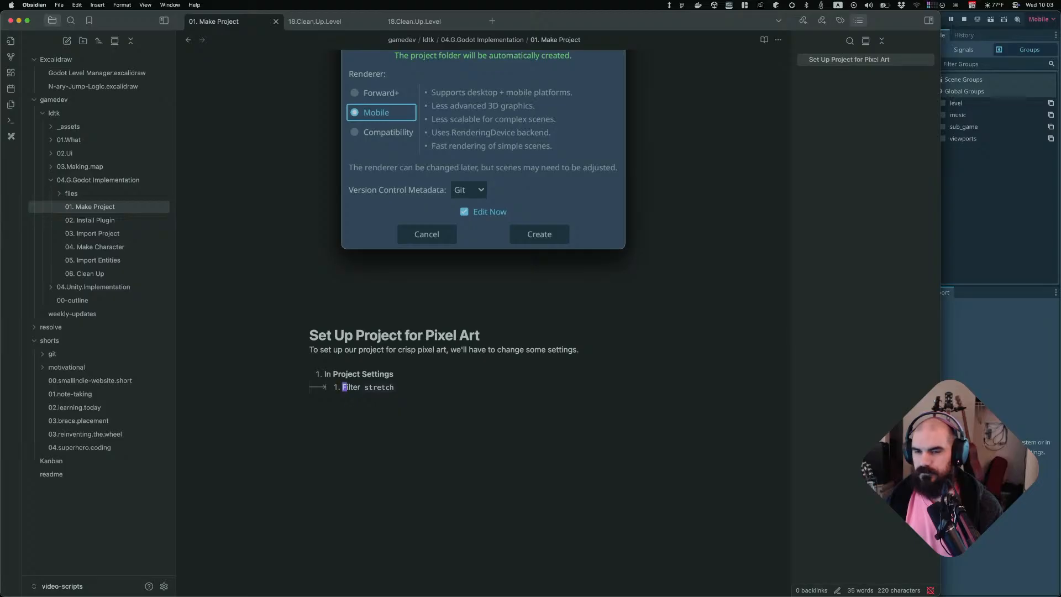
key(o)
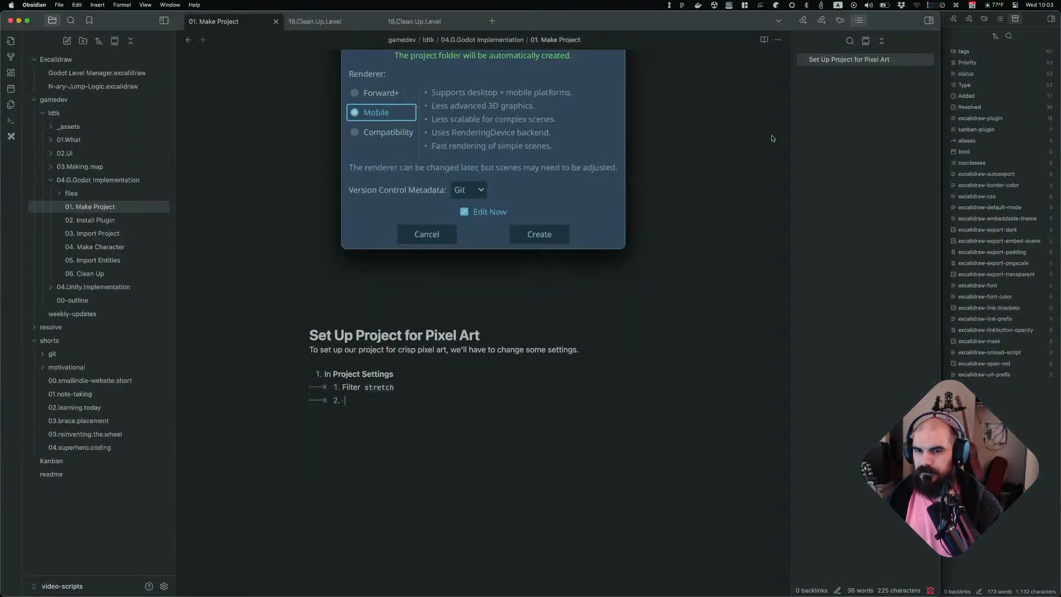
text(Under )
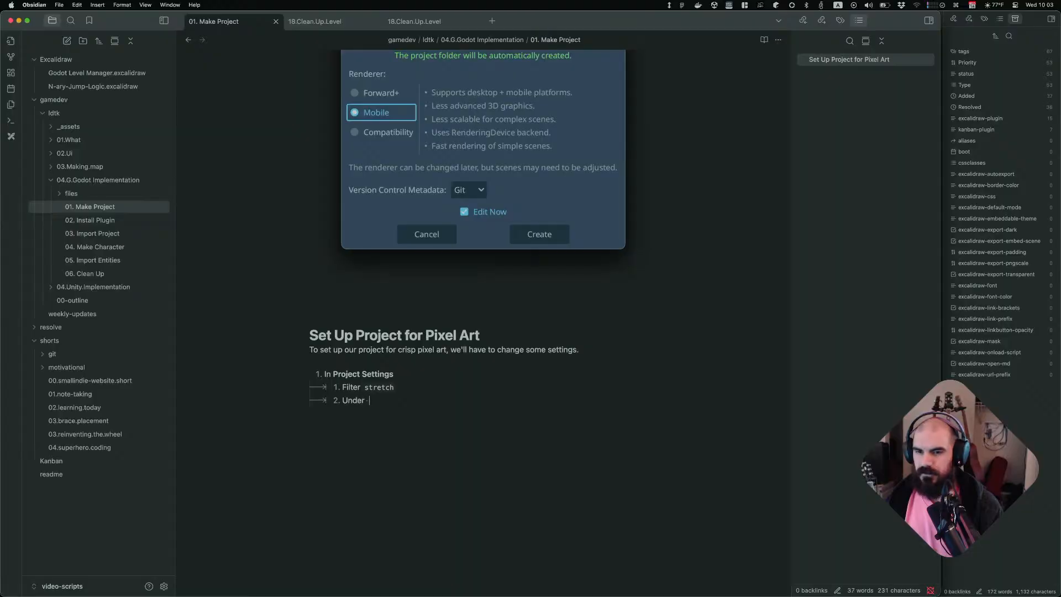
text(**)
text(Display/Window/St)
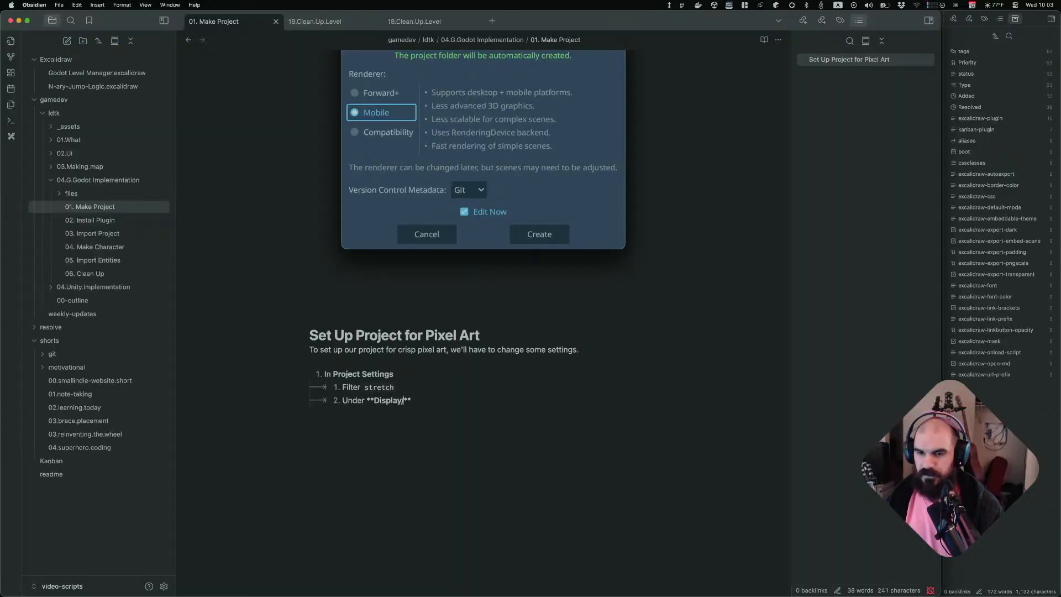
text(retch)
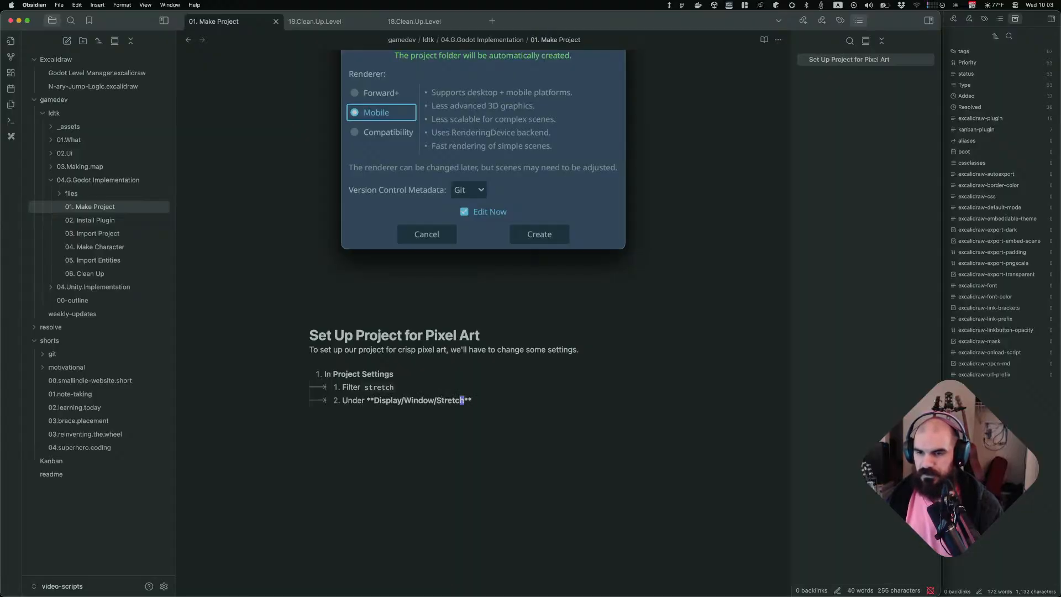
Add a further indented item "Set **Mode** to `canvas_items`", checking the value in Godot, and start the next line
key(Return)
key(Tab)
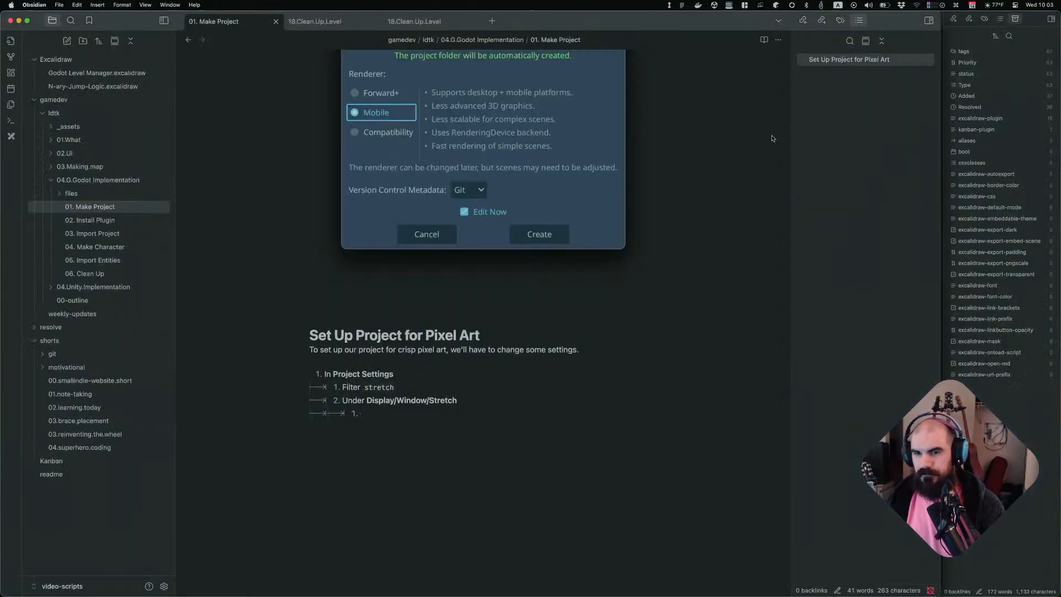
text(Set **Mov**)
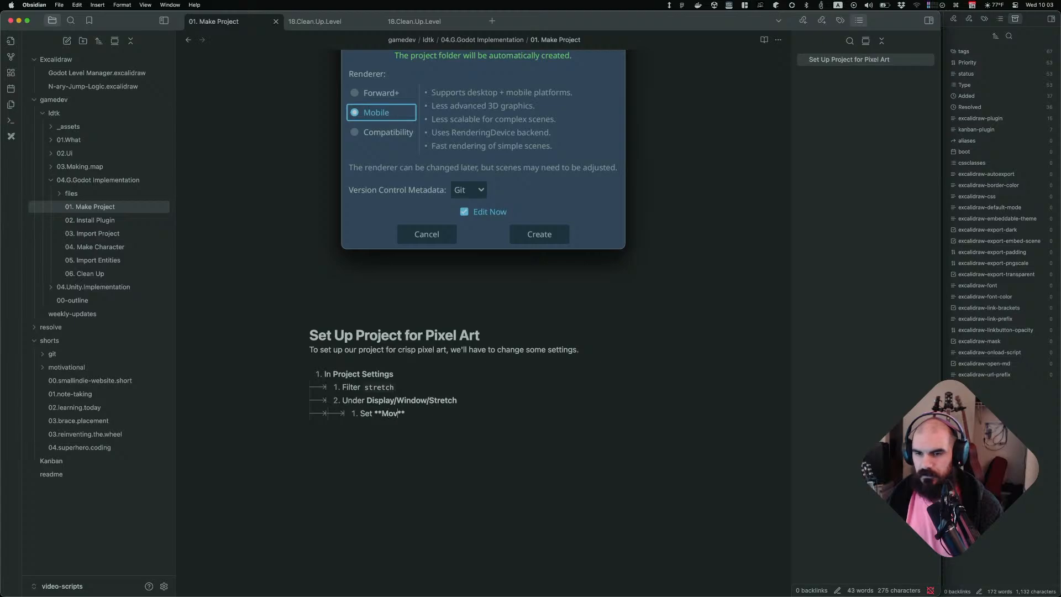
text(de** to `canvas_items)
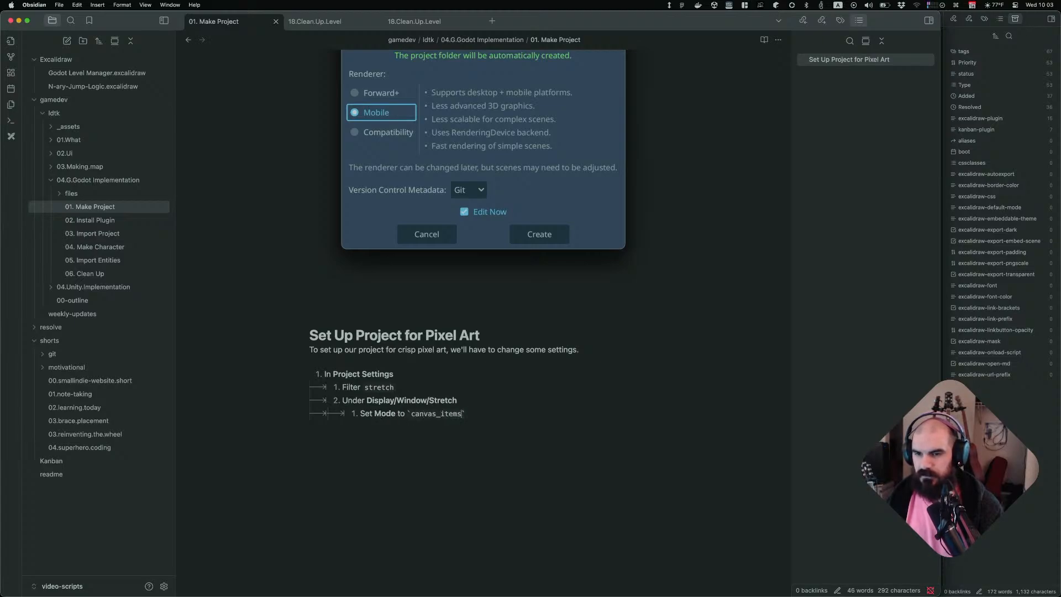
key(super+Tab)
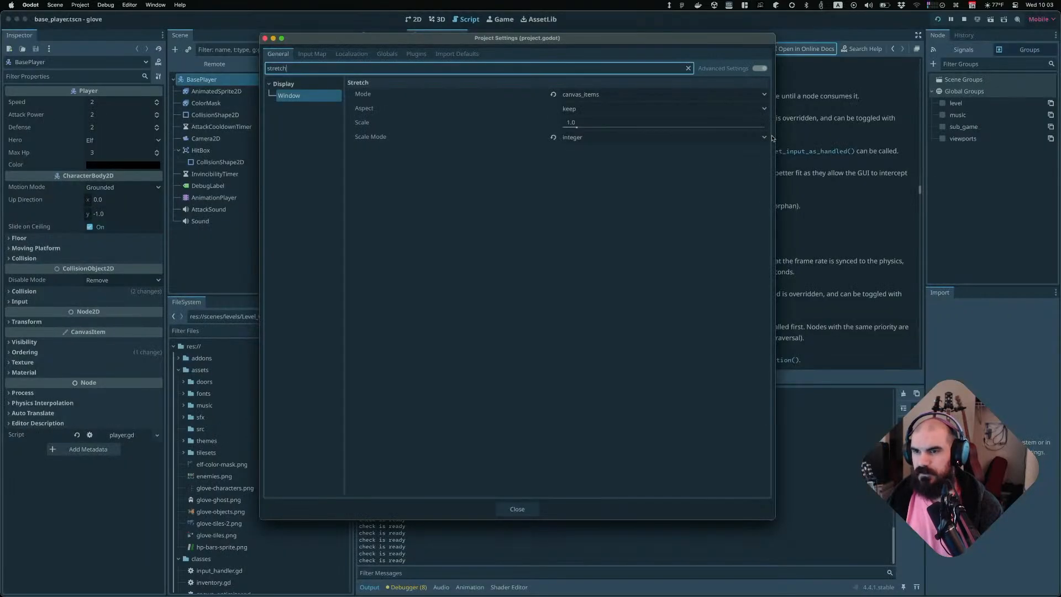
key(super+Tab)
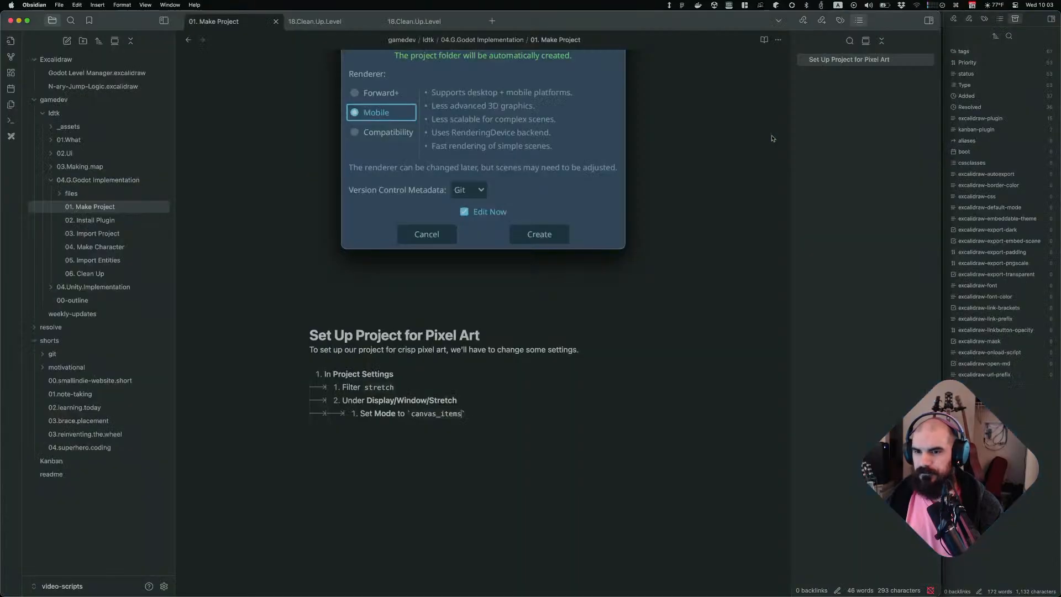
key(Right)
key(Return)
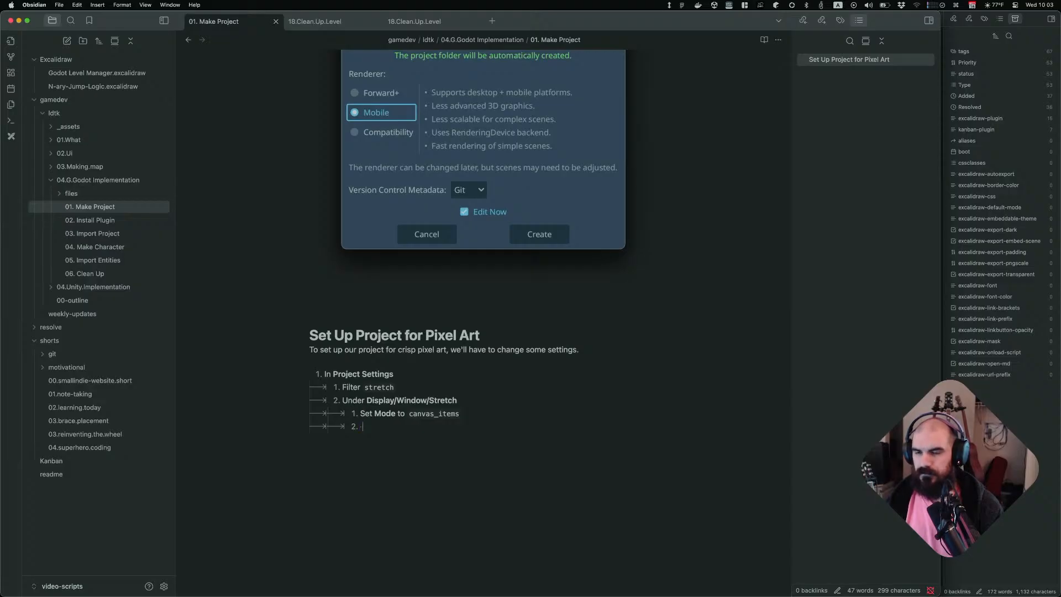
Add the sub-item "and **Scale Mode** to `integer`", checking the value in Godot, and start a new line
key(super+Tab)
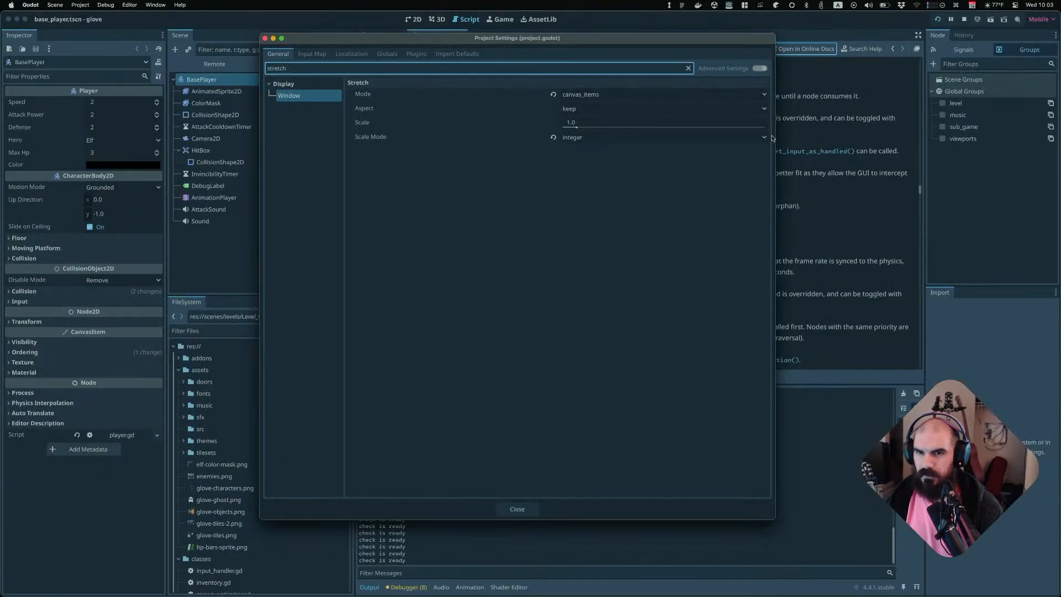
key(super+Tab)
text(**Scale Mode)
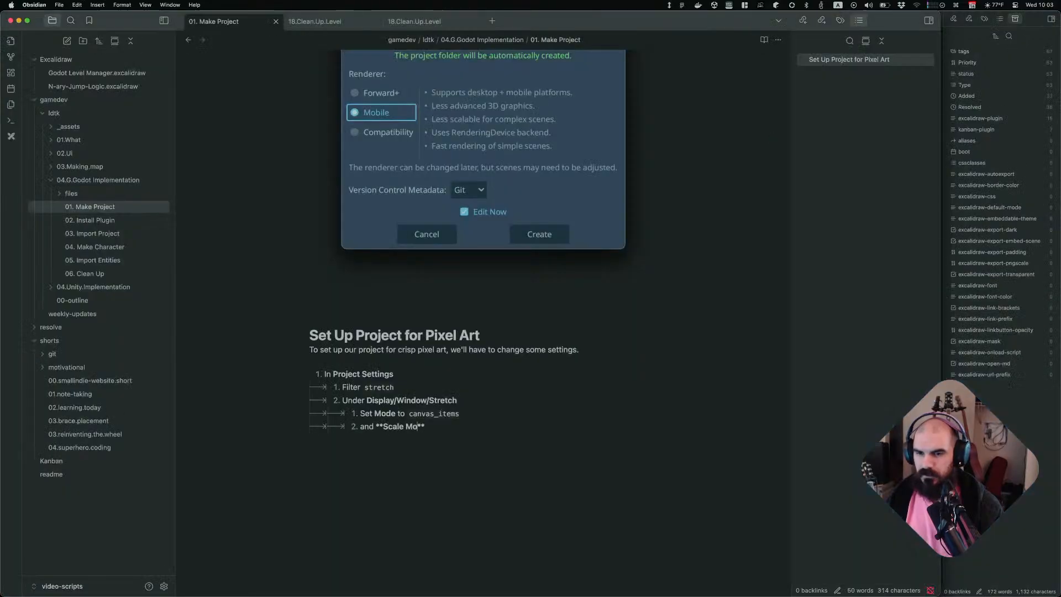
key(End)
text(to `inr)
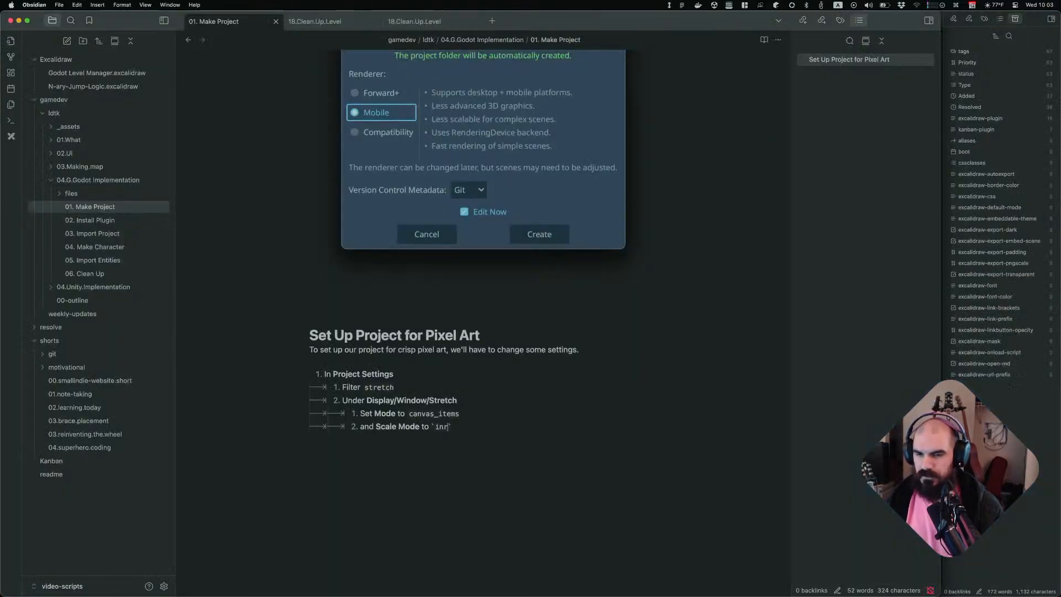
text(teger`)
key(Return)
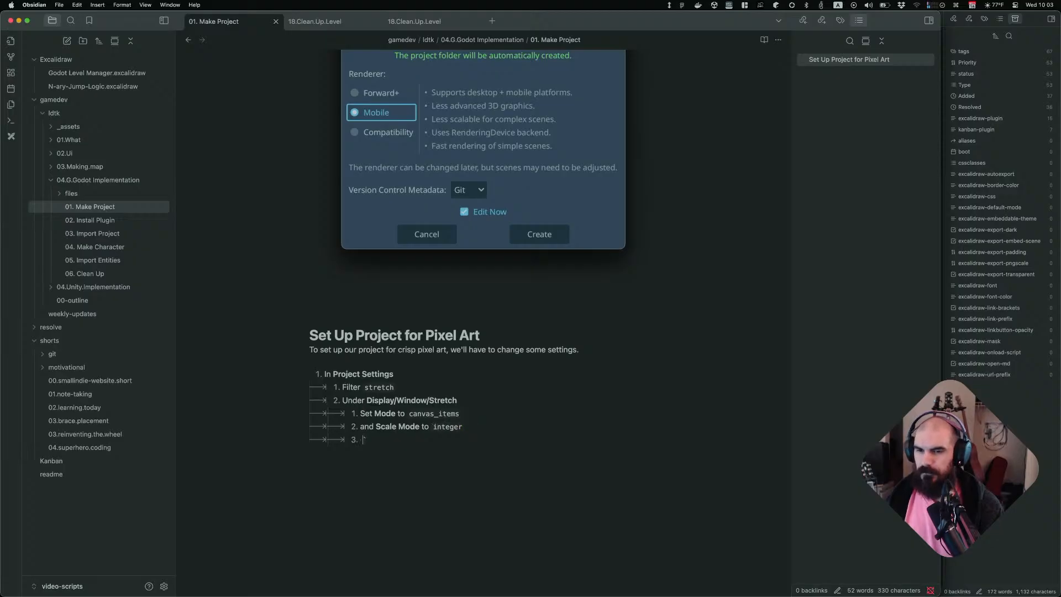
Replace the new list item with the paragraph "This will make sure our pixels stay crisp when we scale the game window."
text(This)
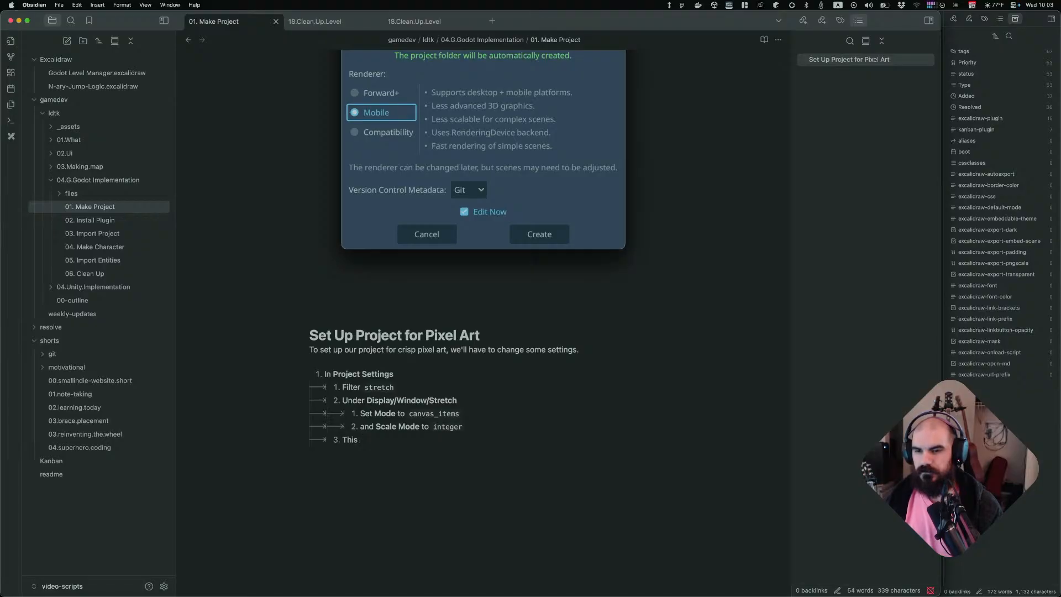
key(BackSpace)
key(BackSpace)
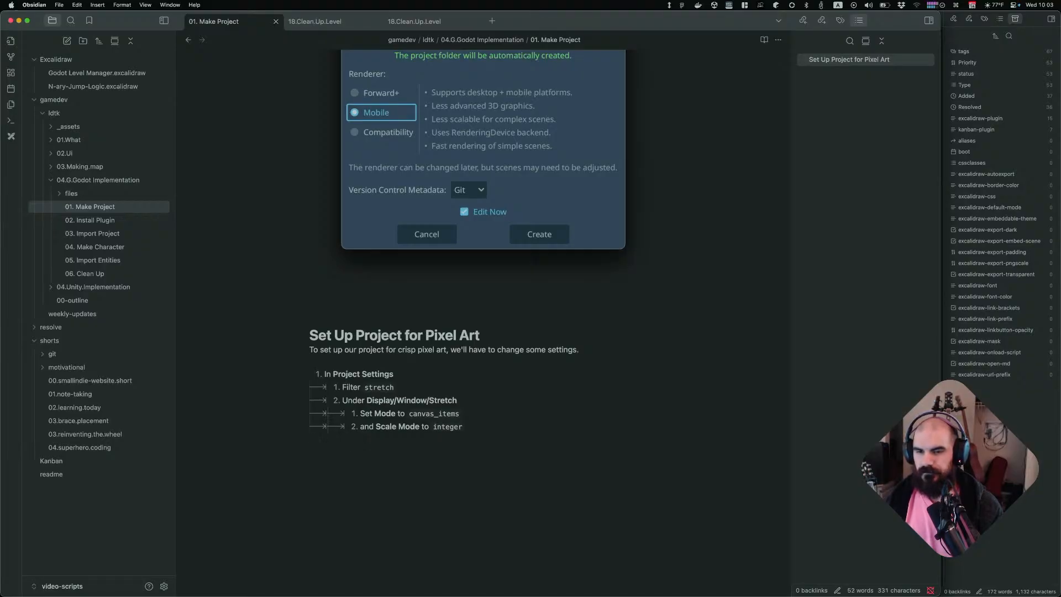
text(This will make sure )
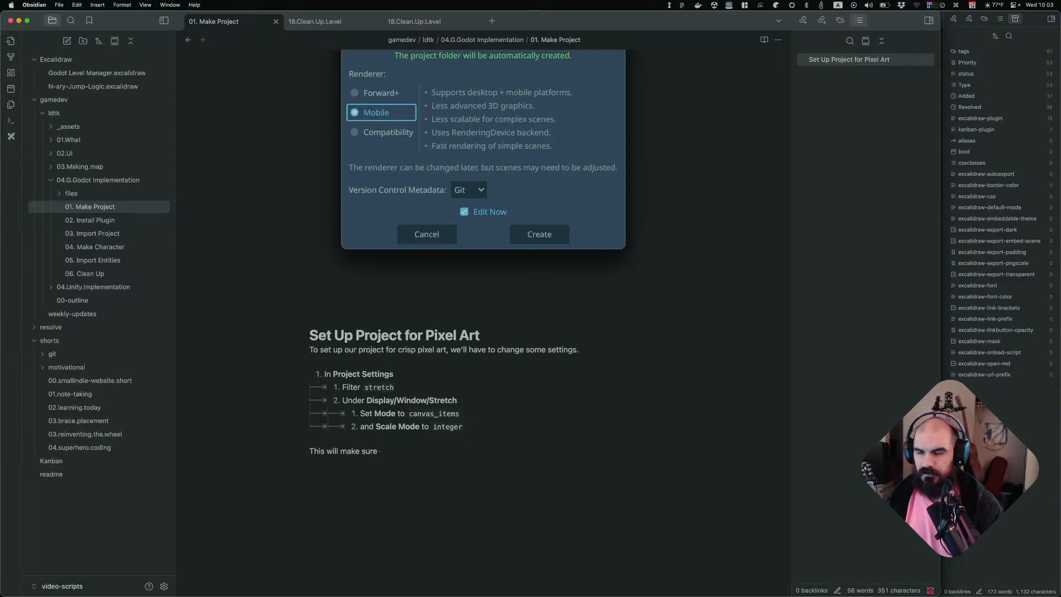
text(ou)
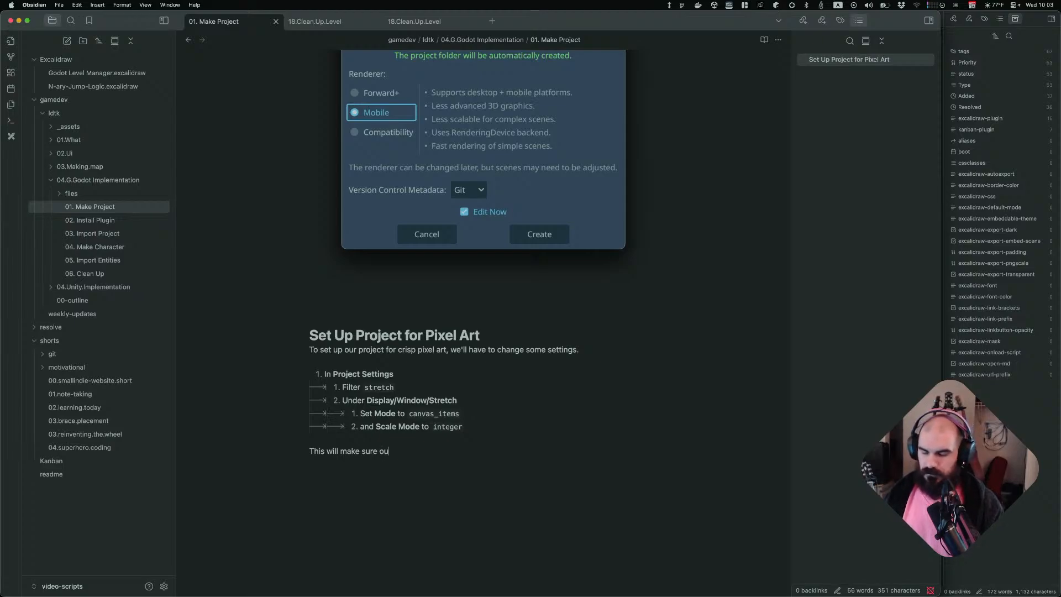
text(r pixels stay cir)
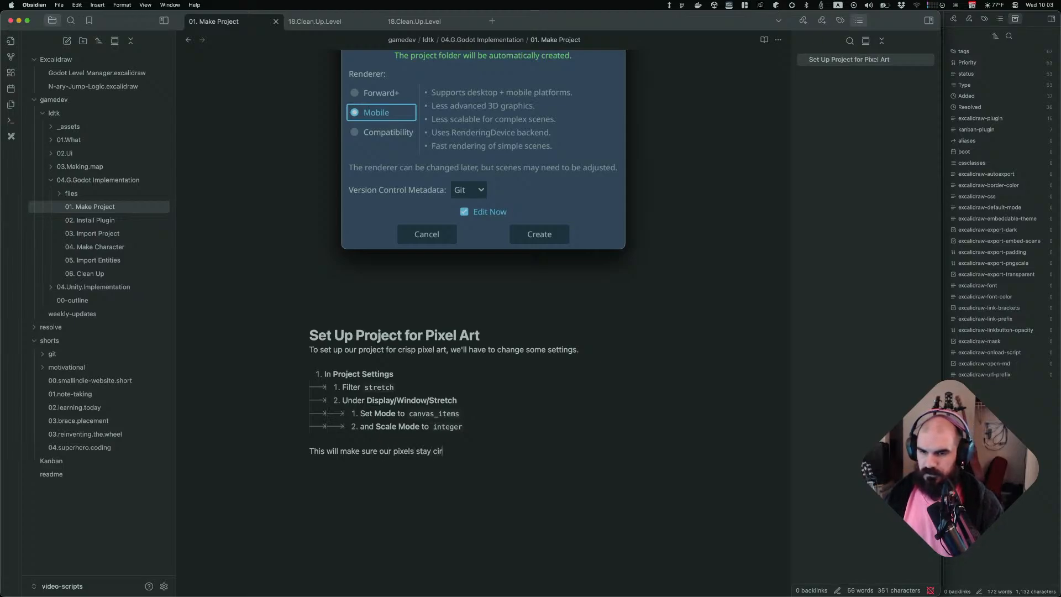
key(BackSpace)
key(BackSpace)
text(risp when we)
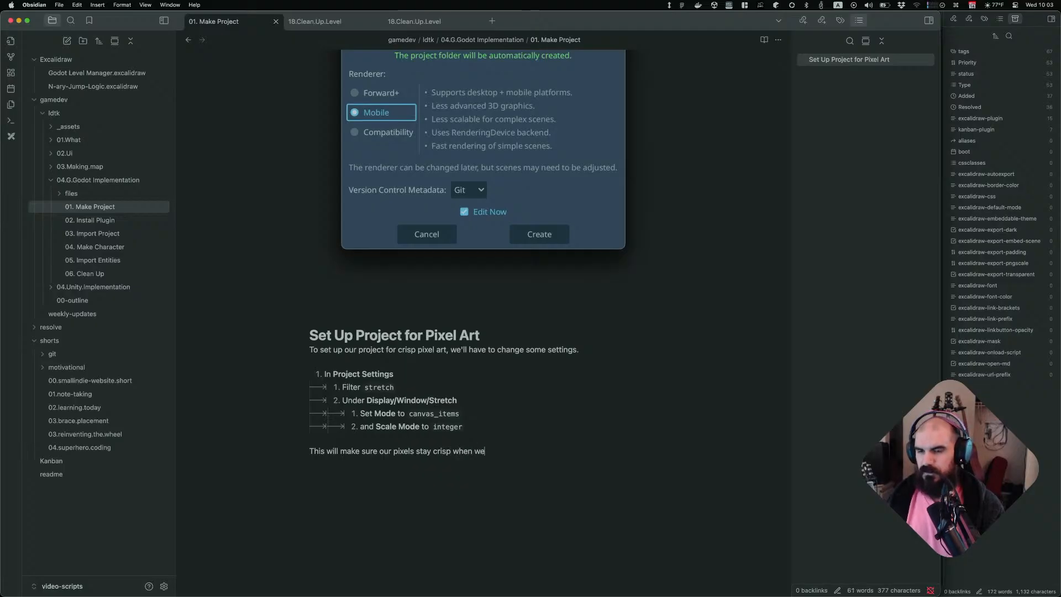
text( scale the game wi)
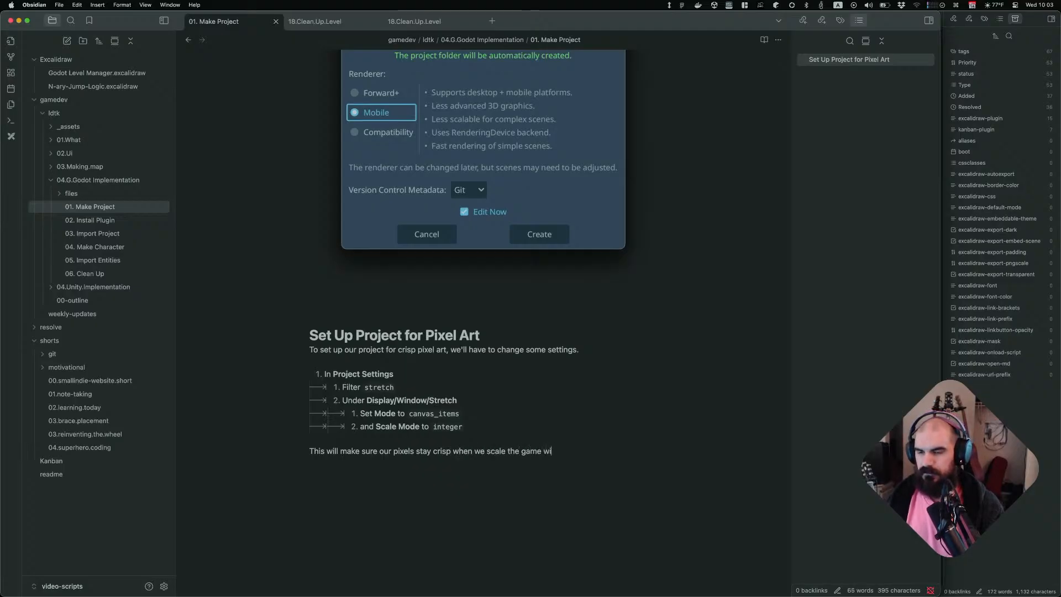
text(ndow.)
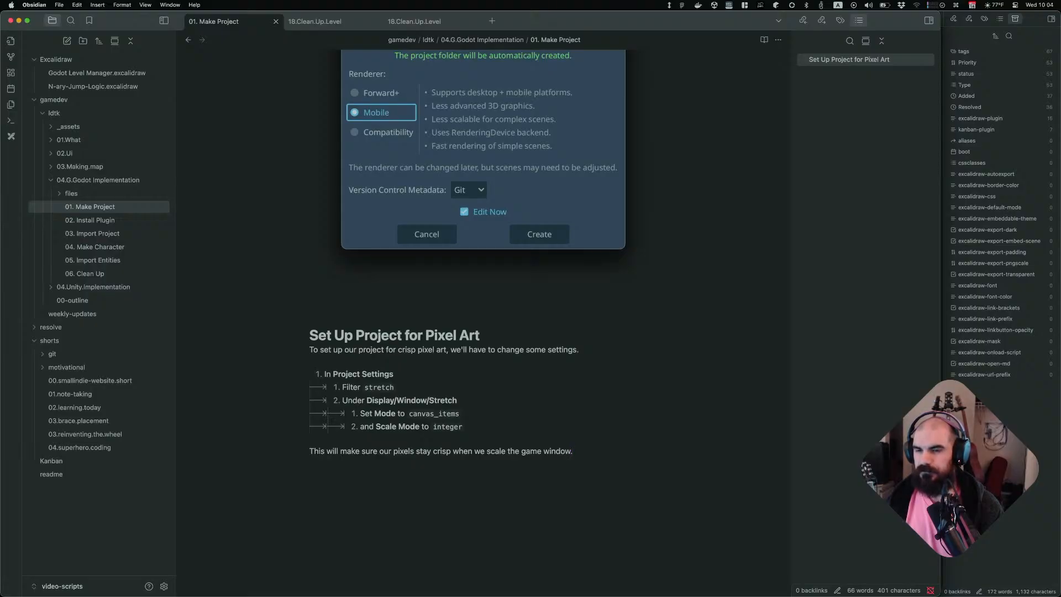
key(Up)
key(Up)
key(Up)
key(Up)
key(Up)
key(Up)
key(Up)
key(Up)
key(alt+Left)
key(alt+Left)
key(alt+Left)
key(alt+Left)
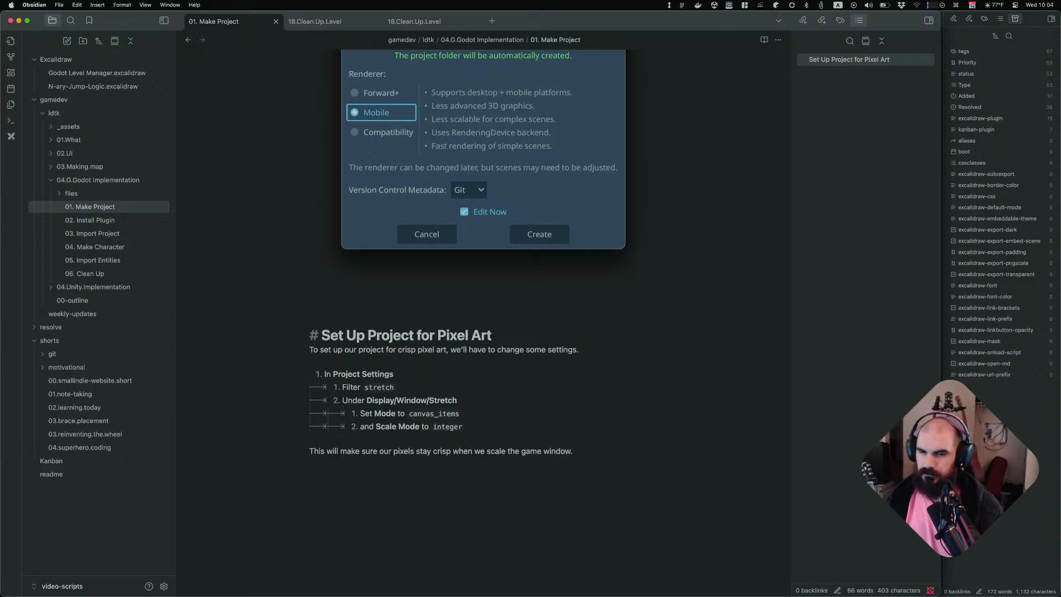
key(shift+c)
text(Pixel Ar)
key(Escape)
key(u)
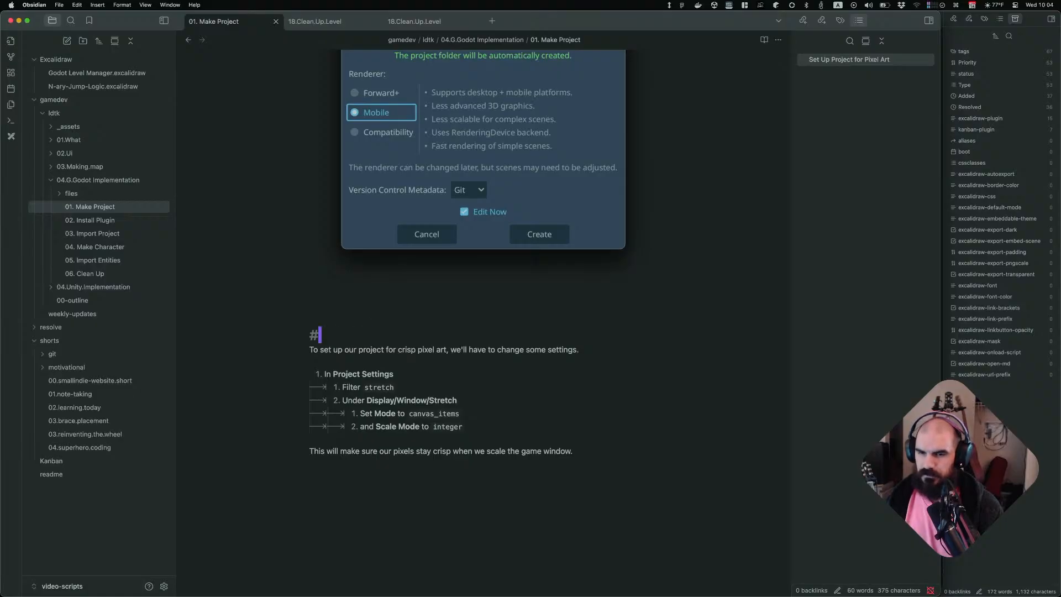
key(u)
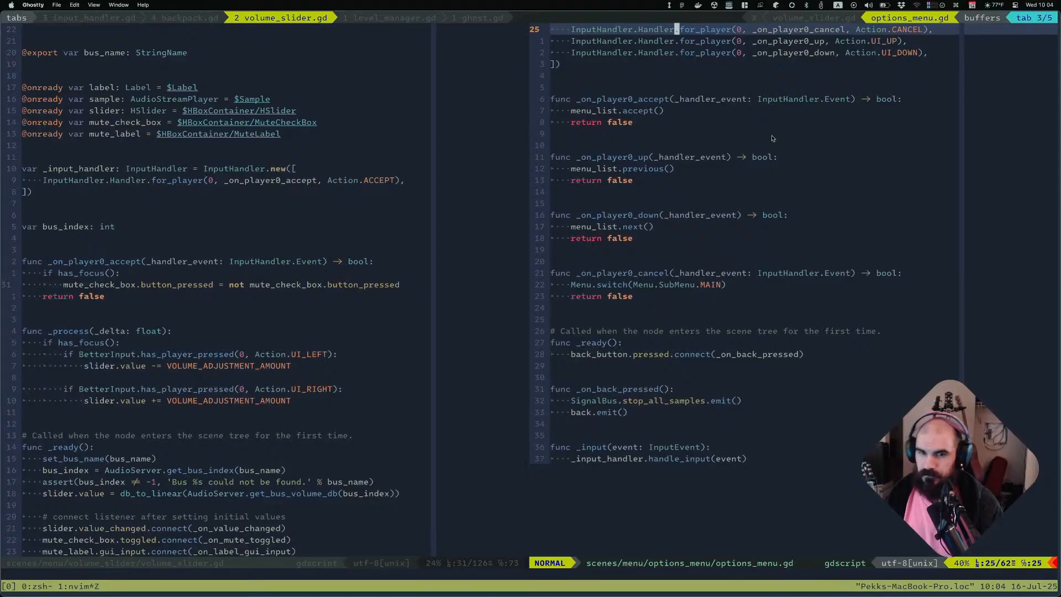
key(super+Tab)
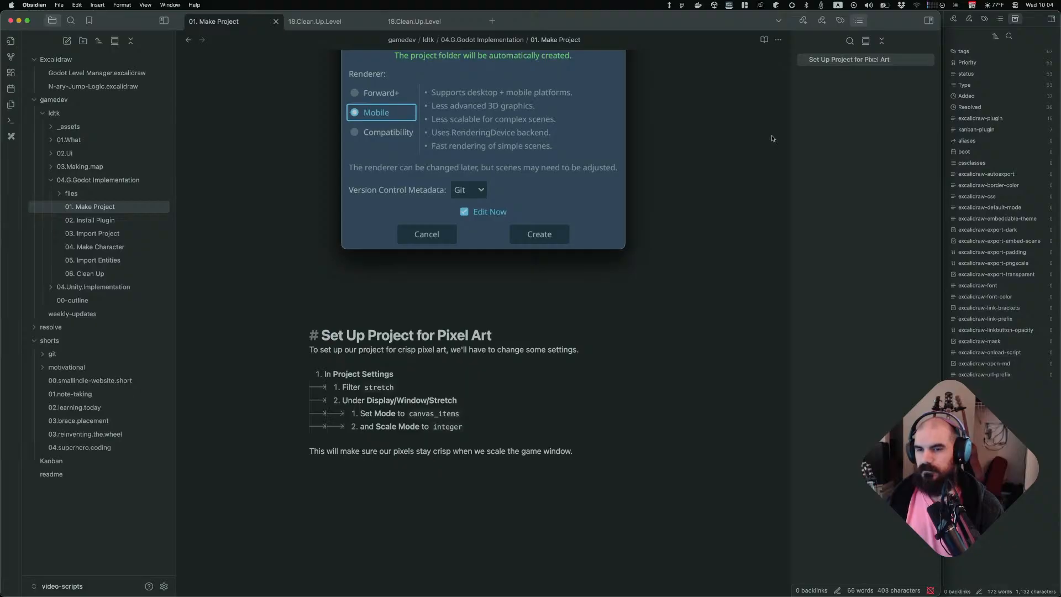
Retitle the note's heading as "Pixel Art Settings"
key(shift+c)
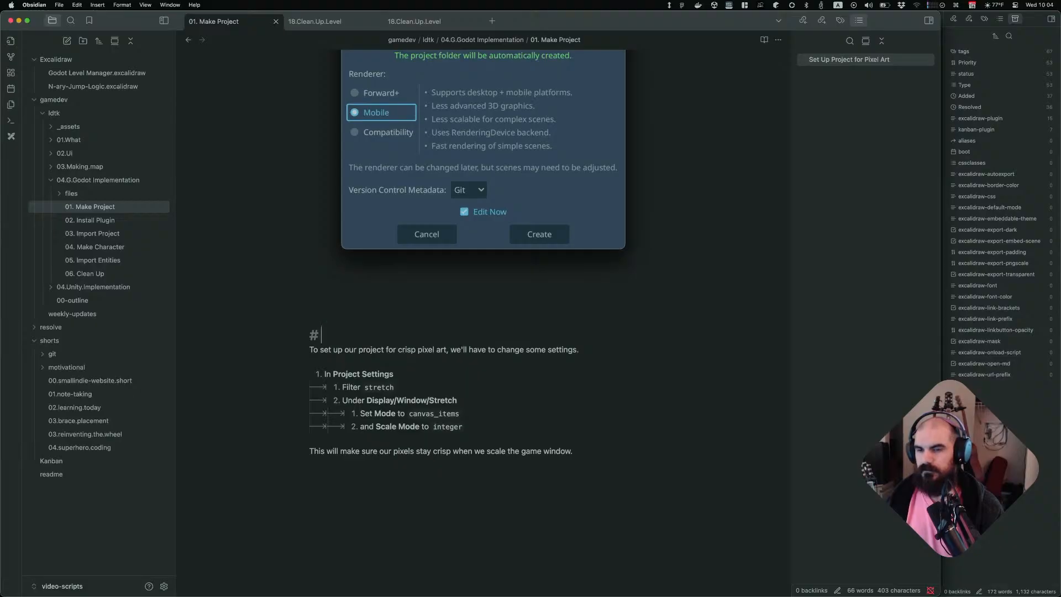
text(Pixel Art Project)
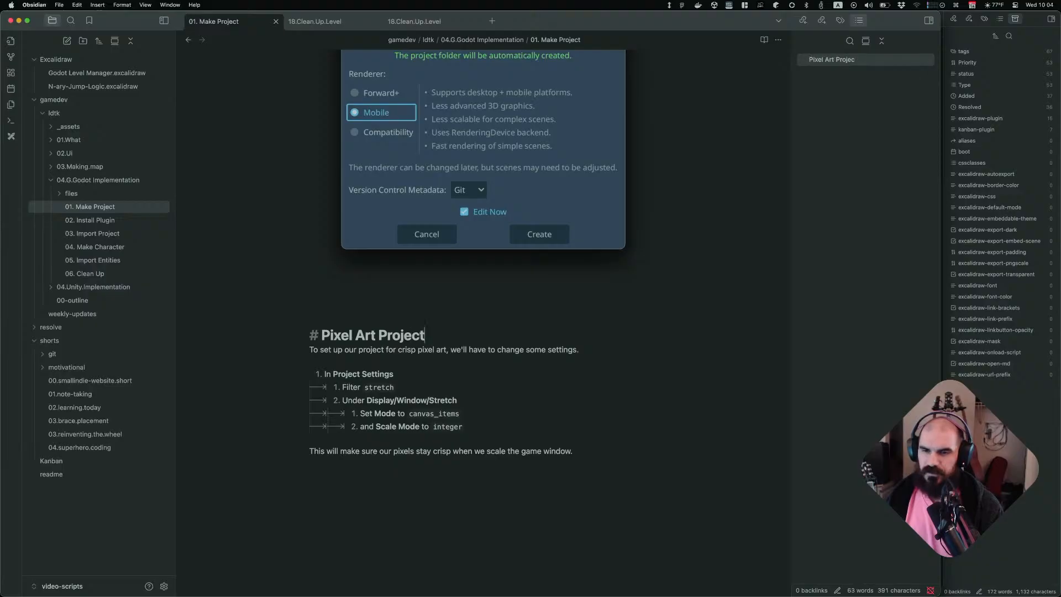
text( Settings)
key(Escape)
key(j)
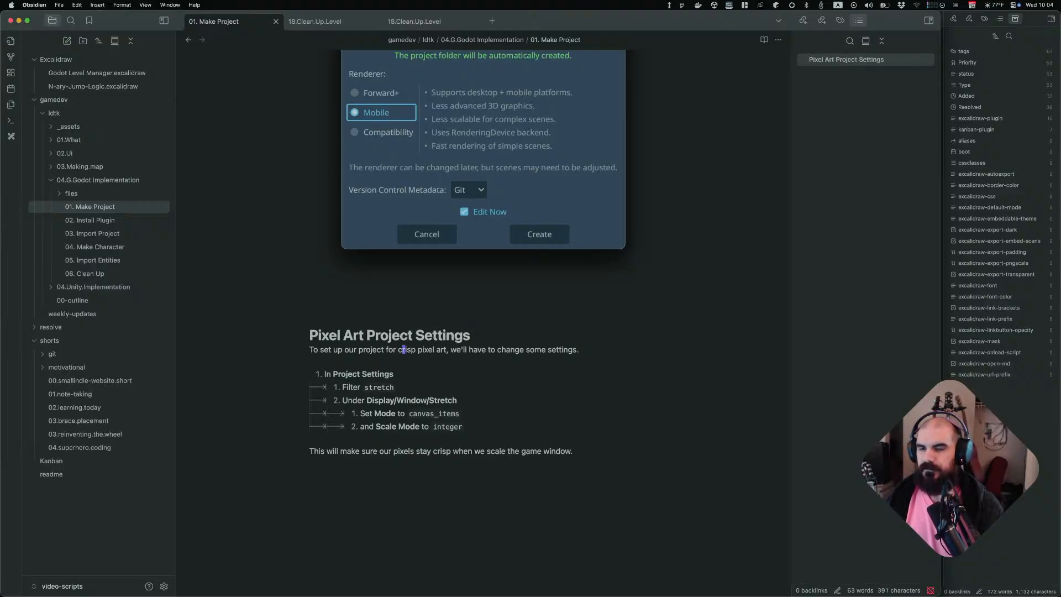
key(k)
key(b)
key(b)
key(b)
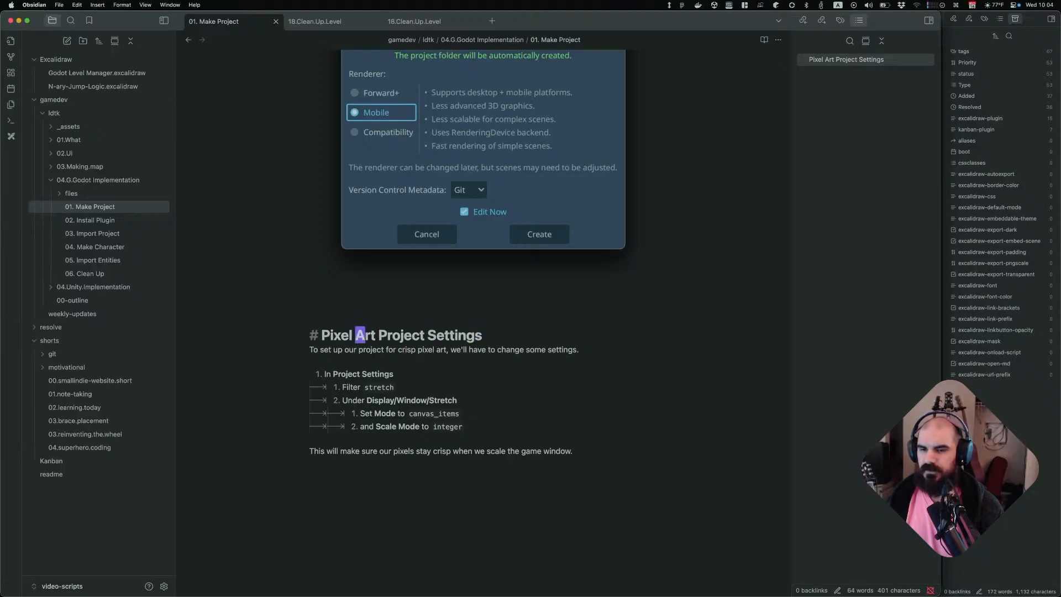
key(w)
key(d)
key(w)
Change the first list item to "In **Project/Project Settings**"
key(j)
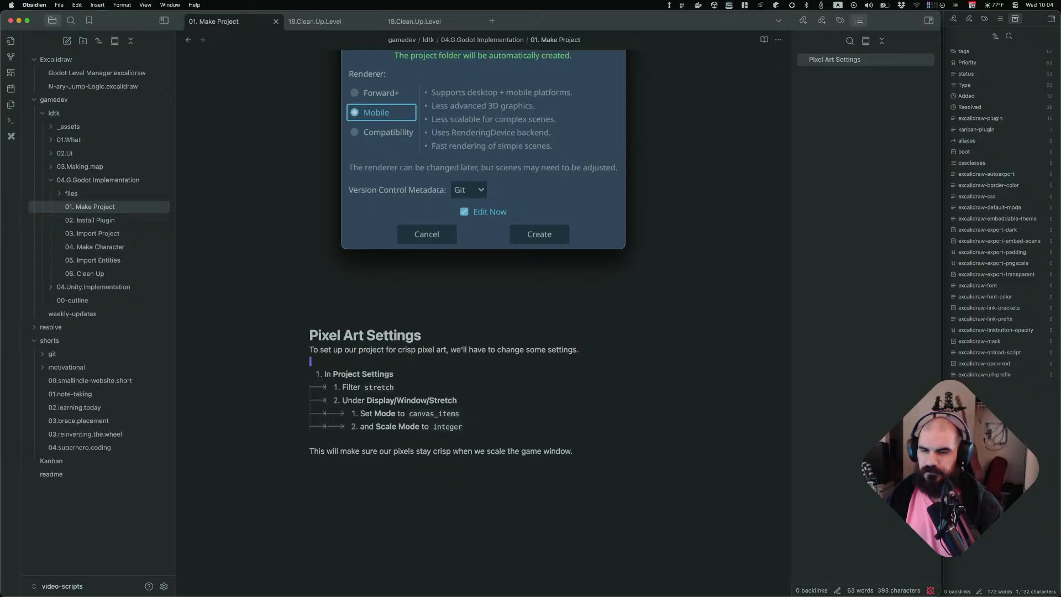
key(j)
text(wha/)
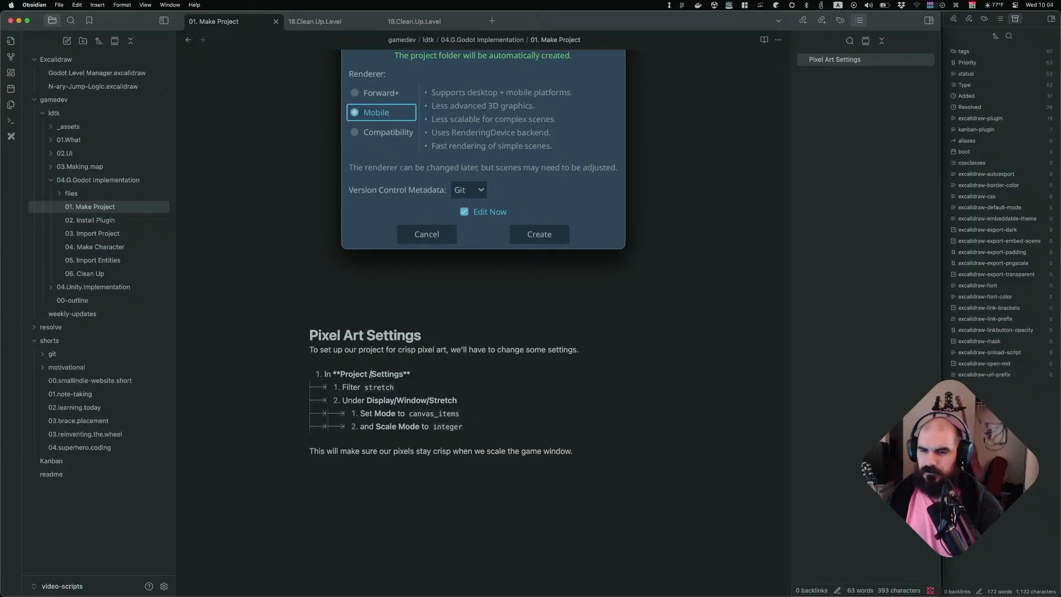
key(BackSpace)
text(/Project)
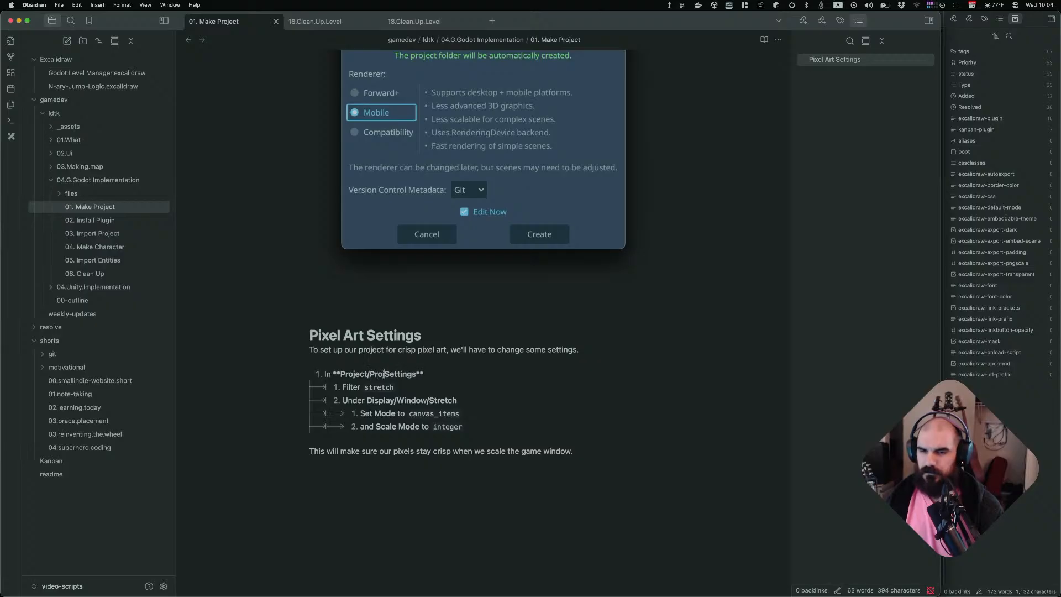
key(super+Tab)
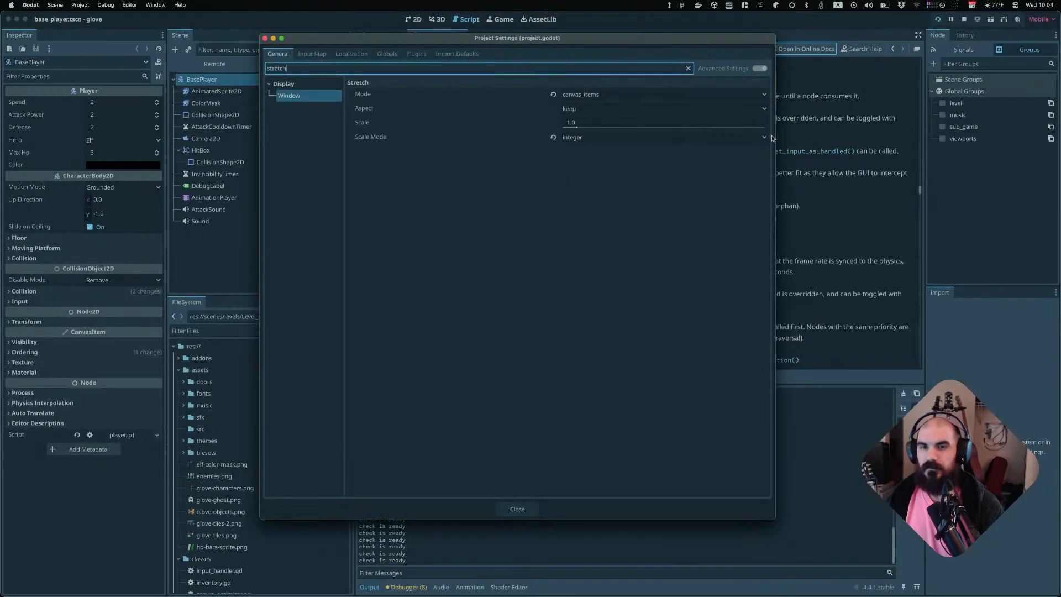
key(super+Tab)
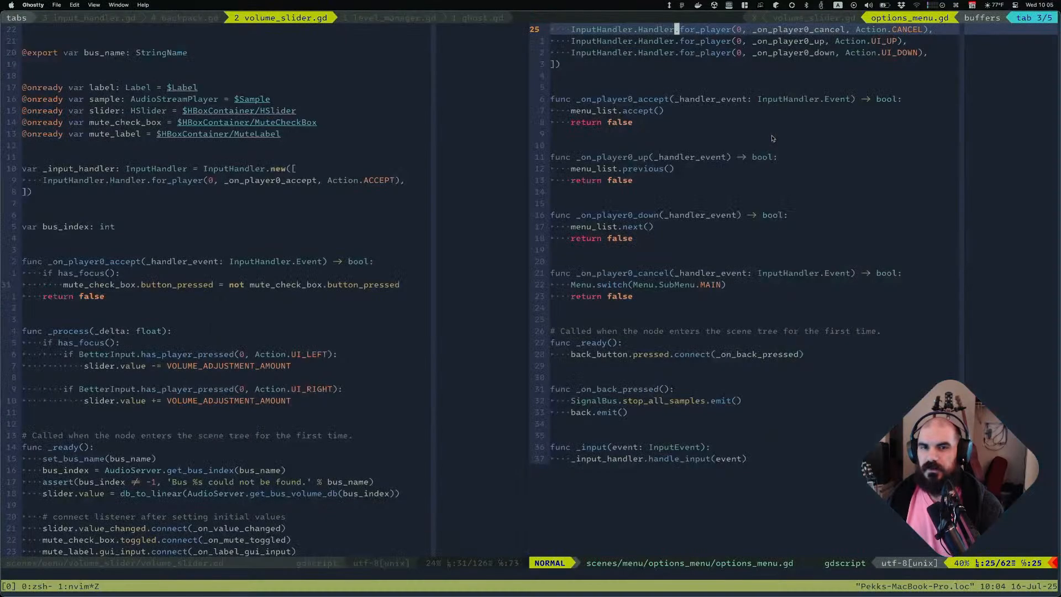
key(super+Tab)
key(super+Tab)
key(super+Tab)
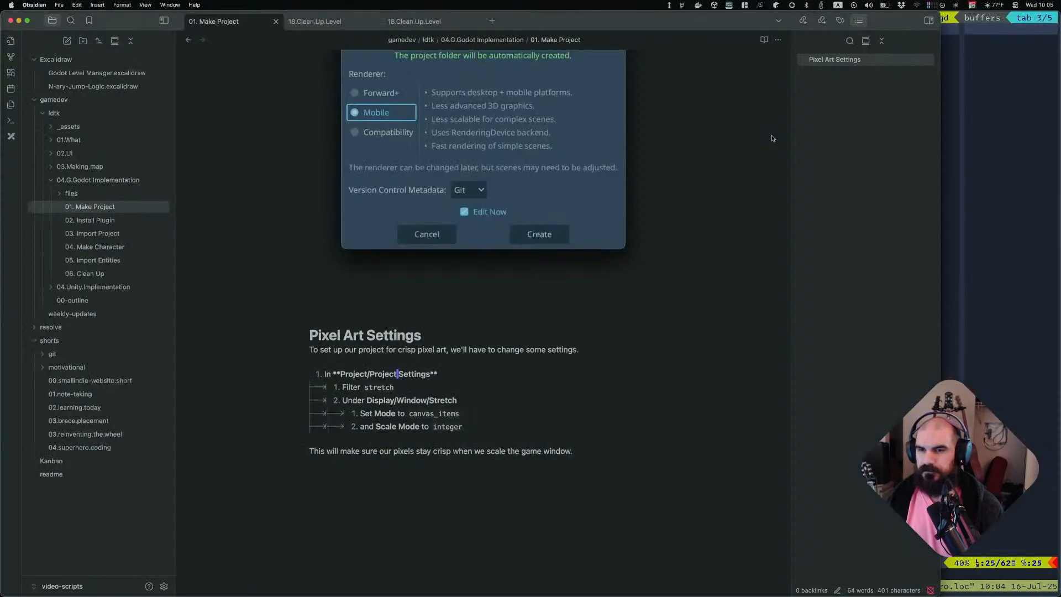
key(j)
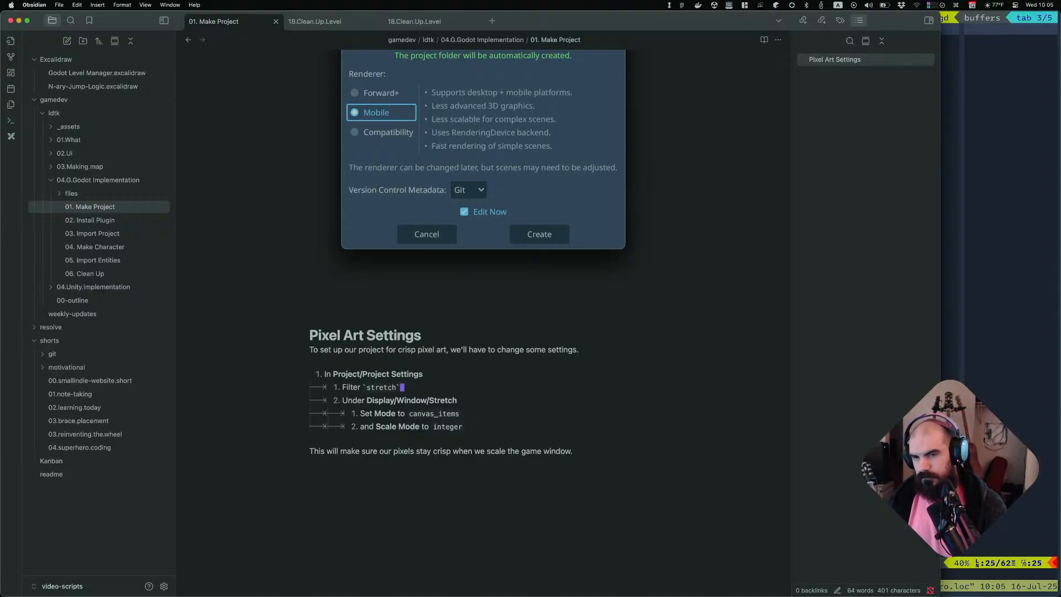
key(b)
key(b)
key(b)
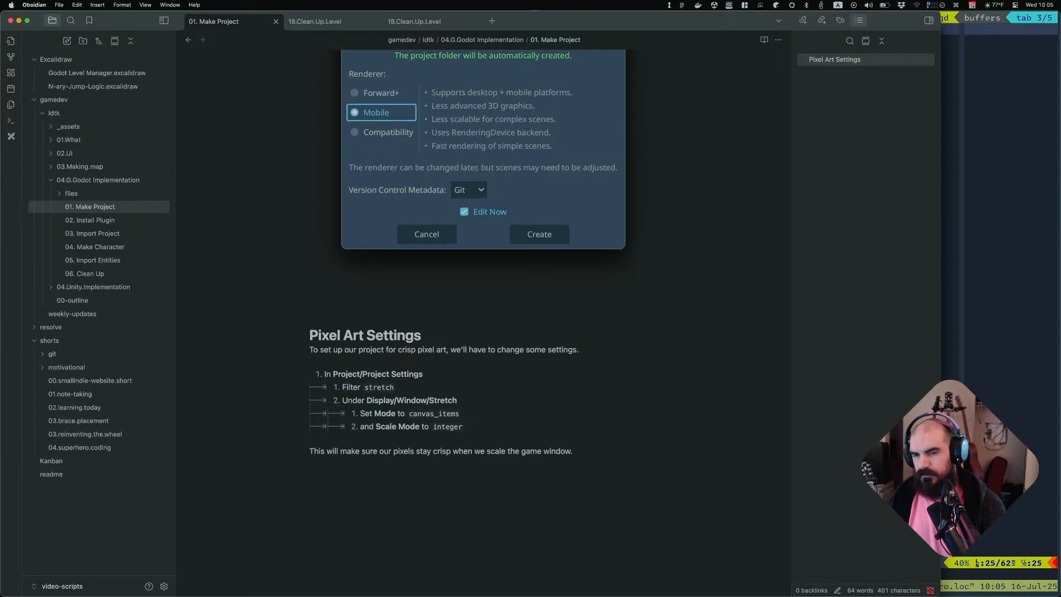
key(super+Tab)
key(super+Tab)
key(super+Tab)
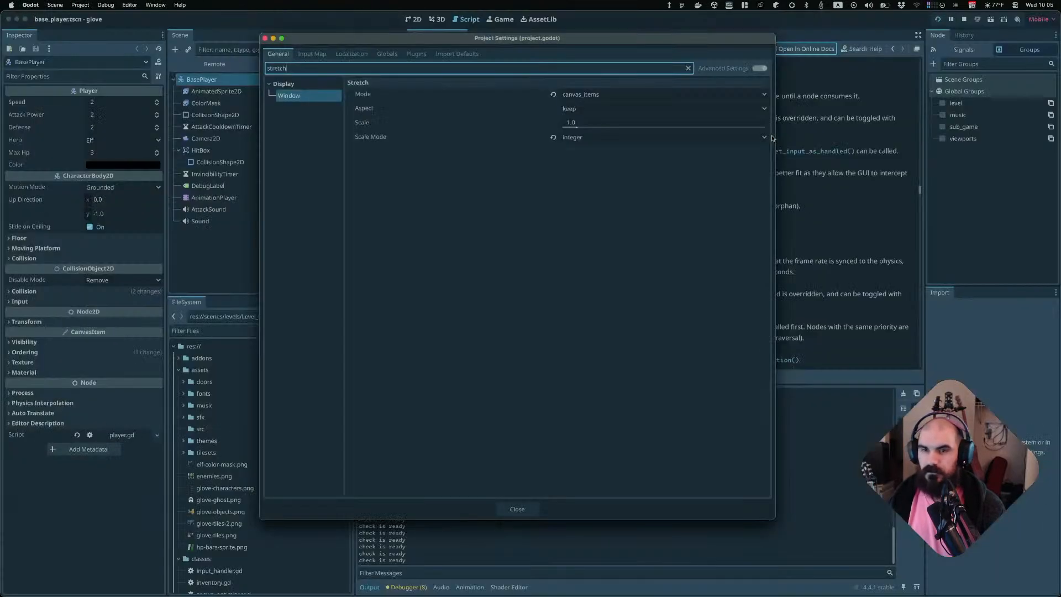
Filter the Project Settings by "stretch" again and close the dialog
key(alt+BackSpace)
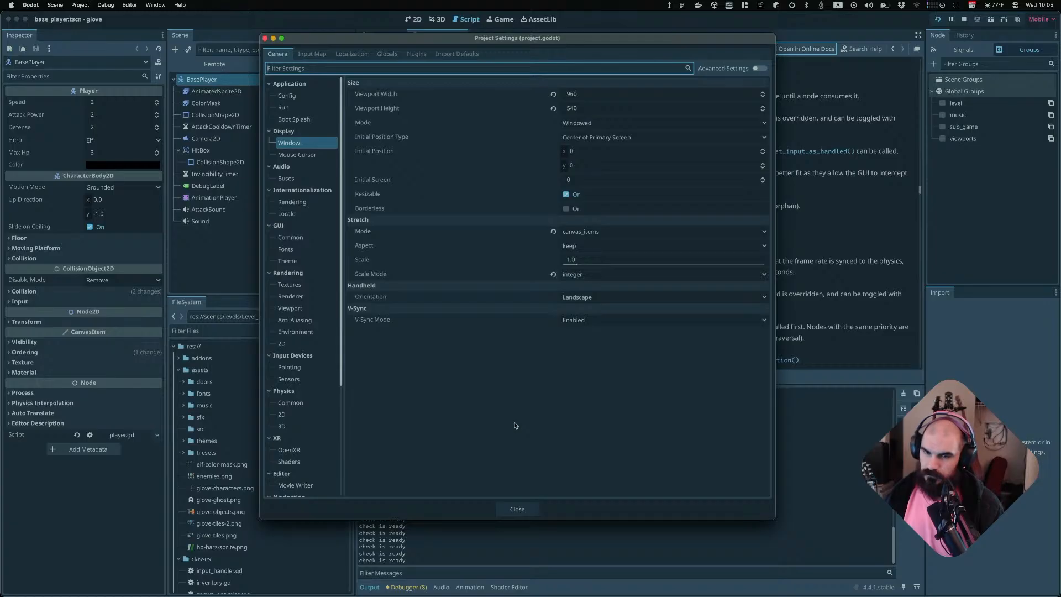
text(stretch)
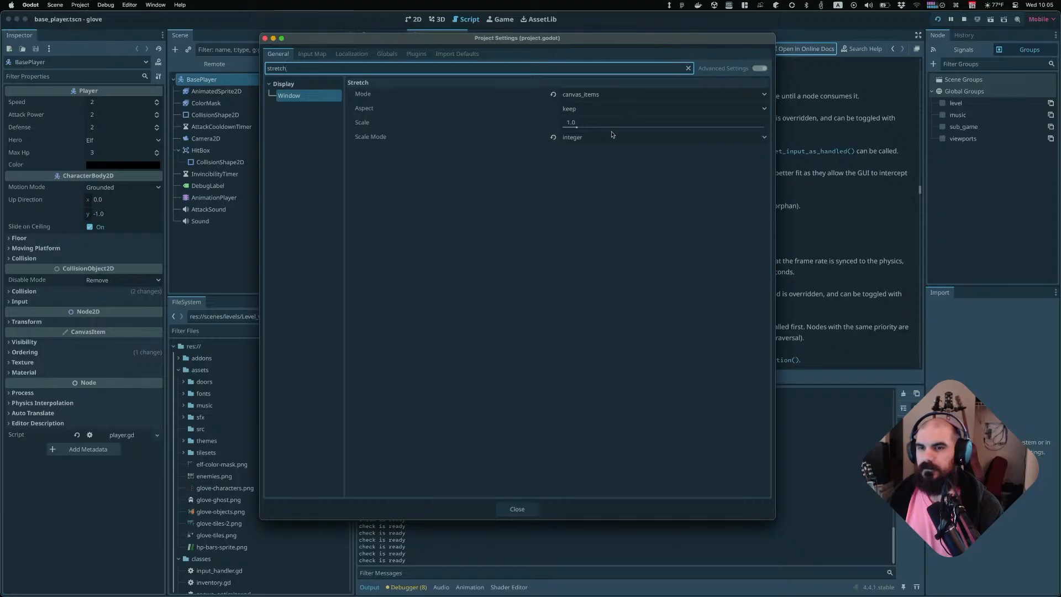
click(595, 160)
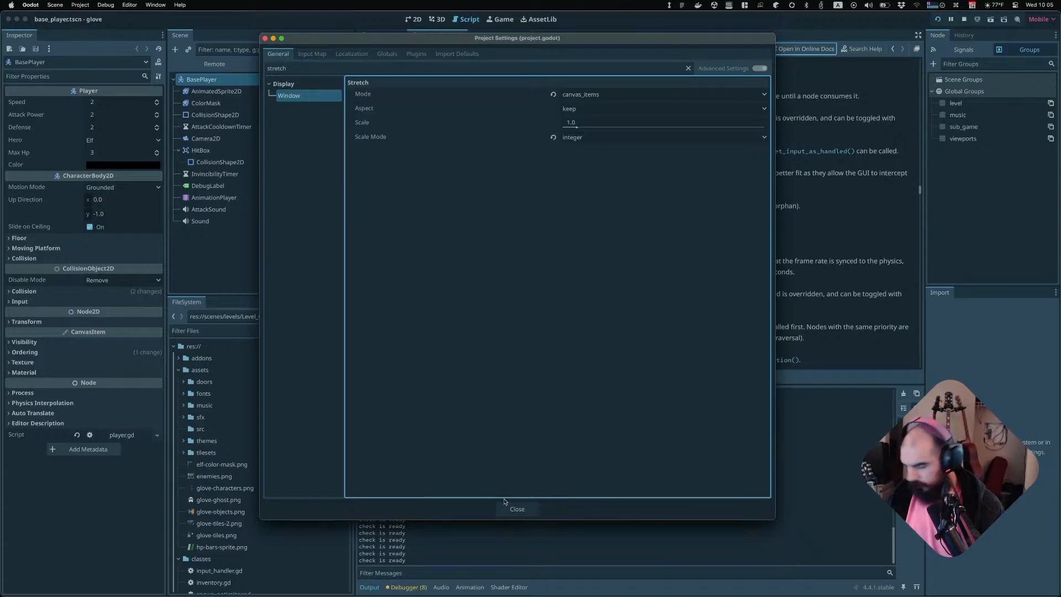
click(519, 509)
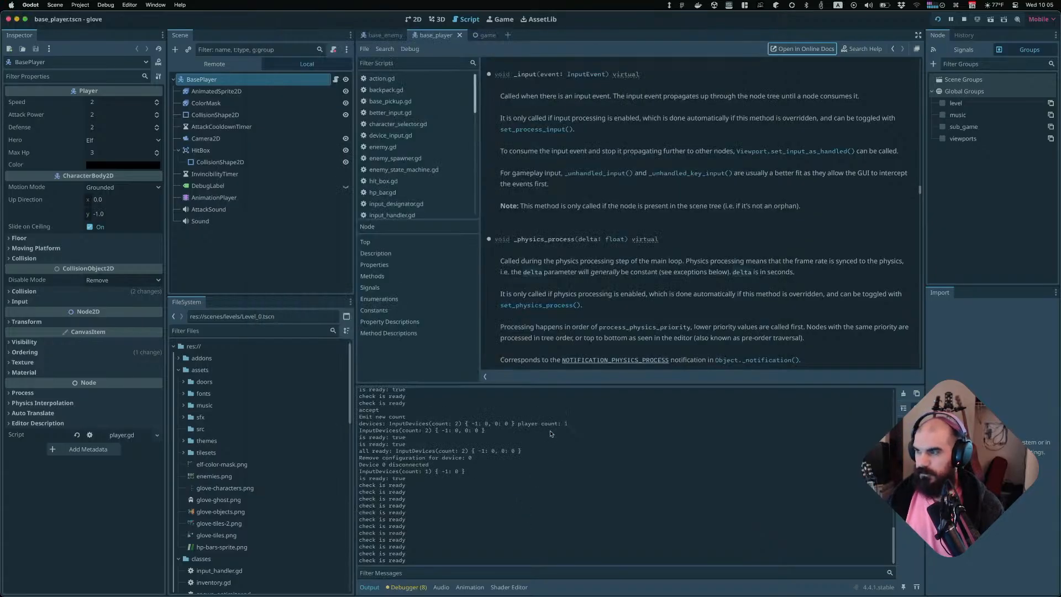
key(super+Tab)
click(550, 430)
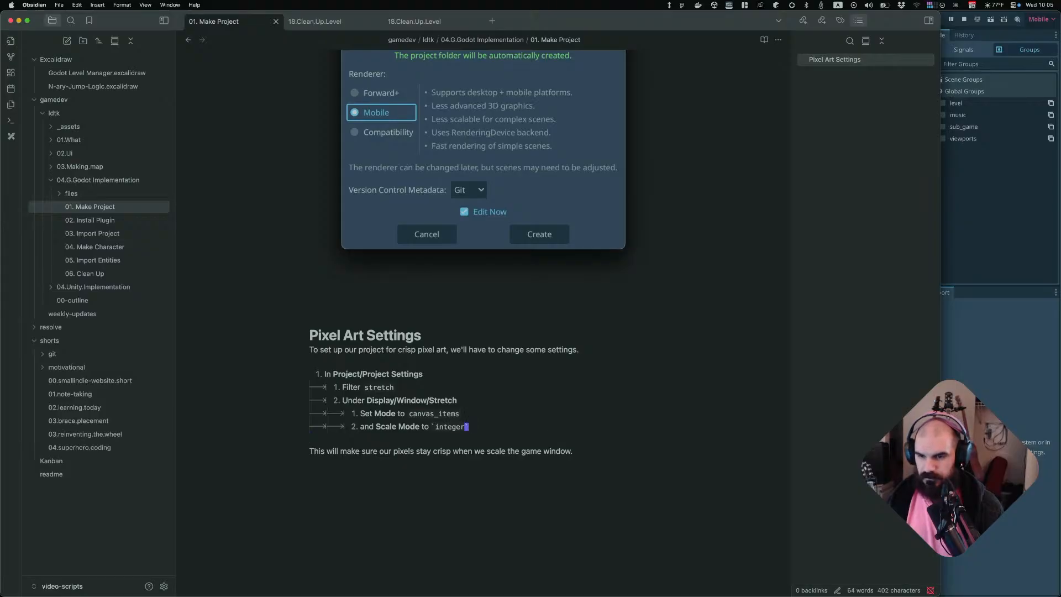
key(j)
key(j)
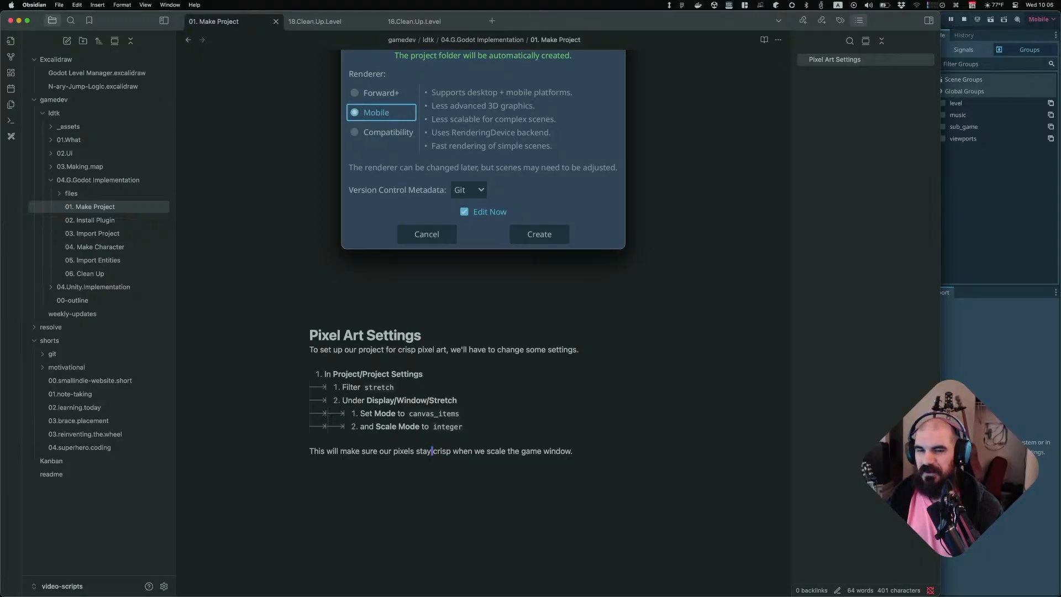
Fix the spacing between "stay" and "crisp" in the closing paragraph of the script note
key(shift+4)
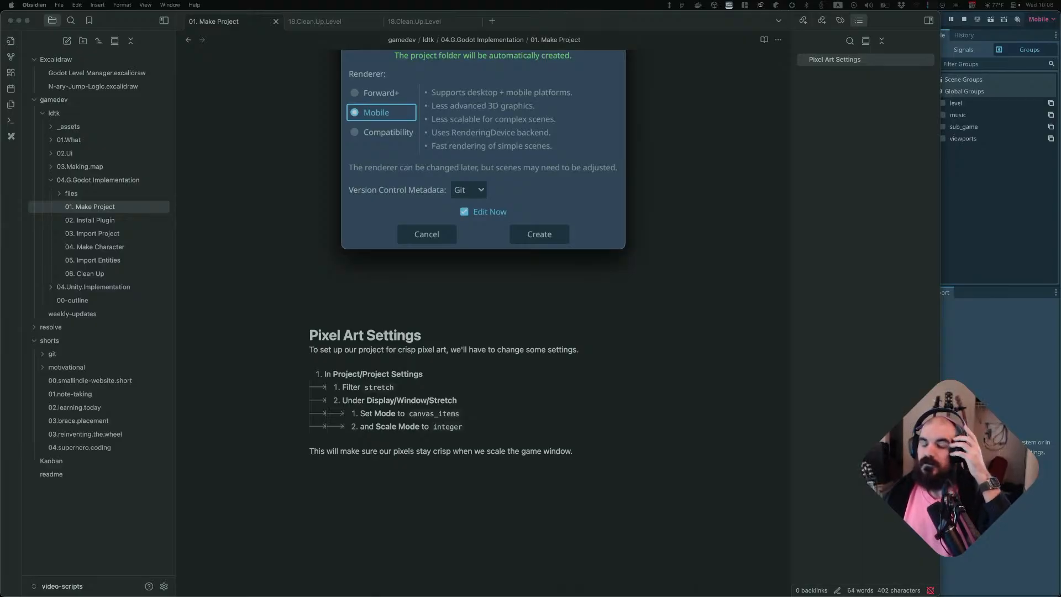
click(578, 445)
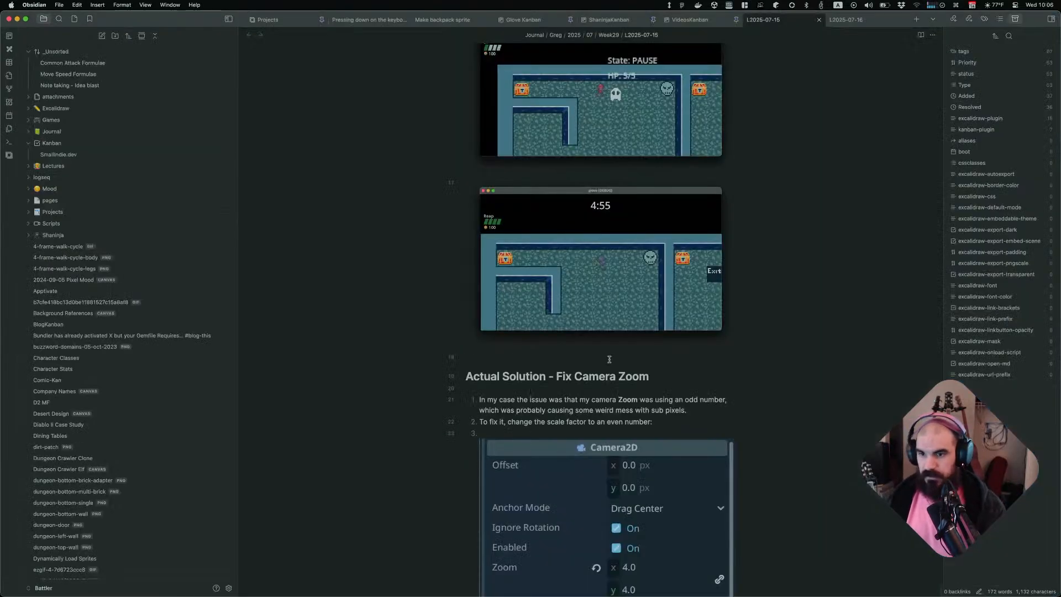
Close the bug note tab and the empty L2025-07-16 journal tab, and switch the Projects base to its Dev Board view
click(275, 21)
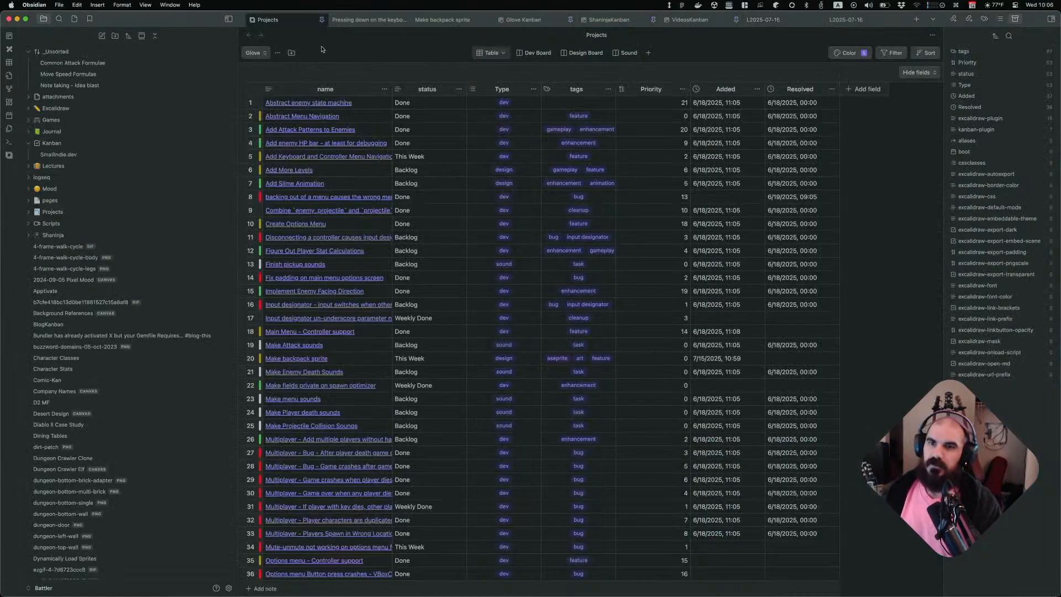
click(365, 20)
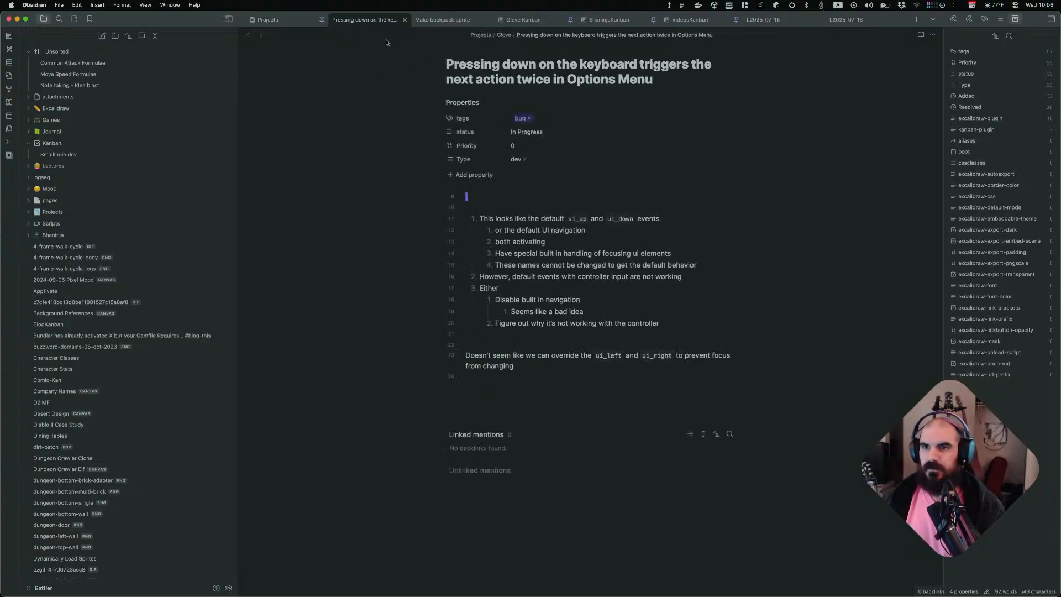
middle_click(360, 22)
middle_click(362, 21)
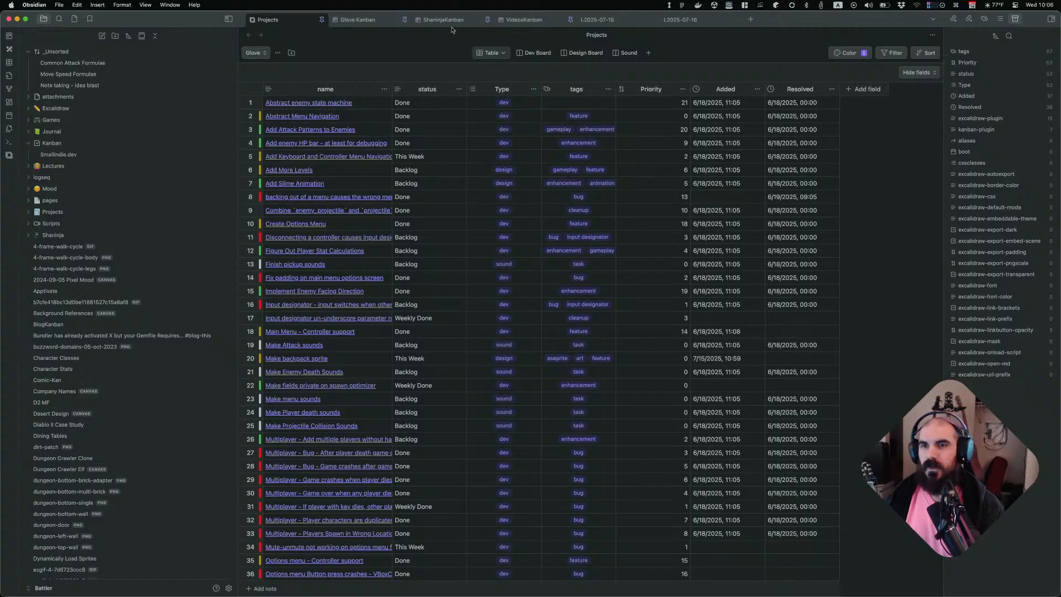
click(608, 24)
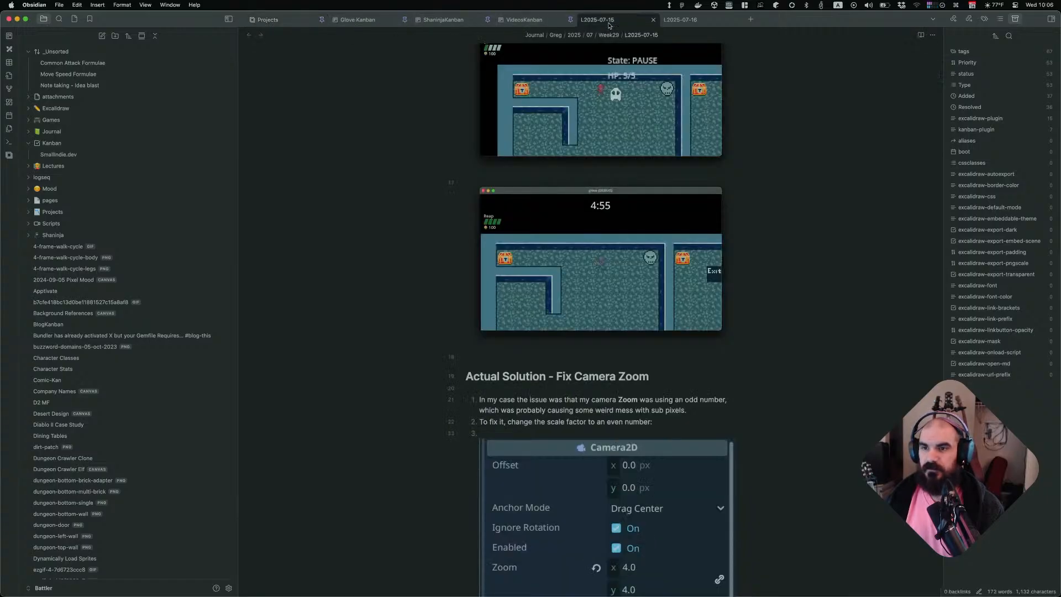
click(675, 24)
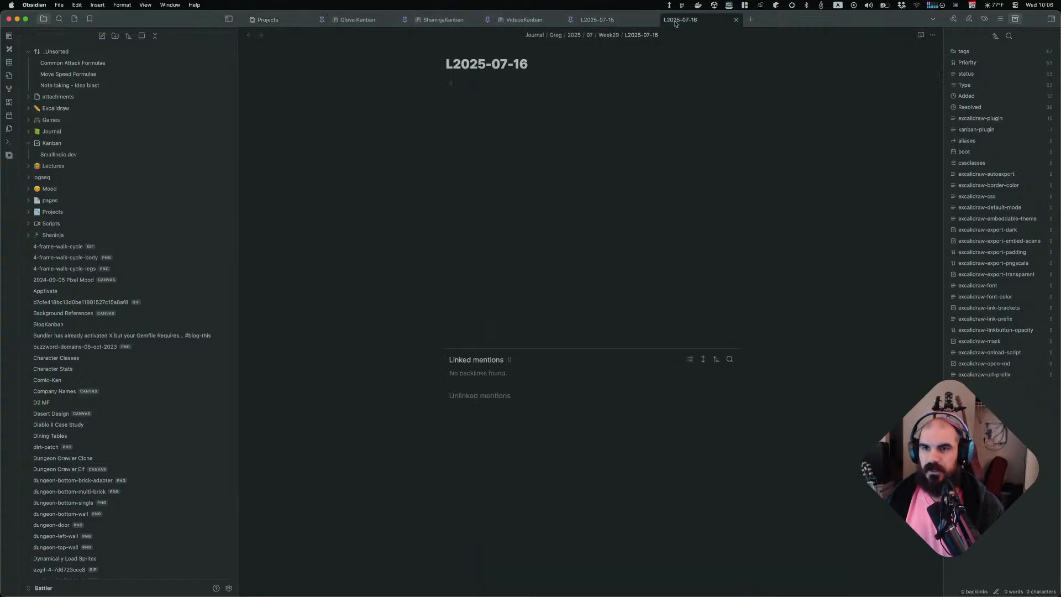
middle_click(675, 24)
click(280, 21)
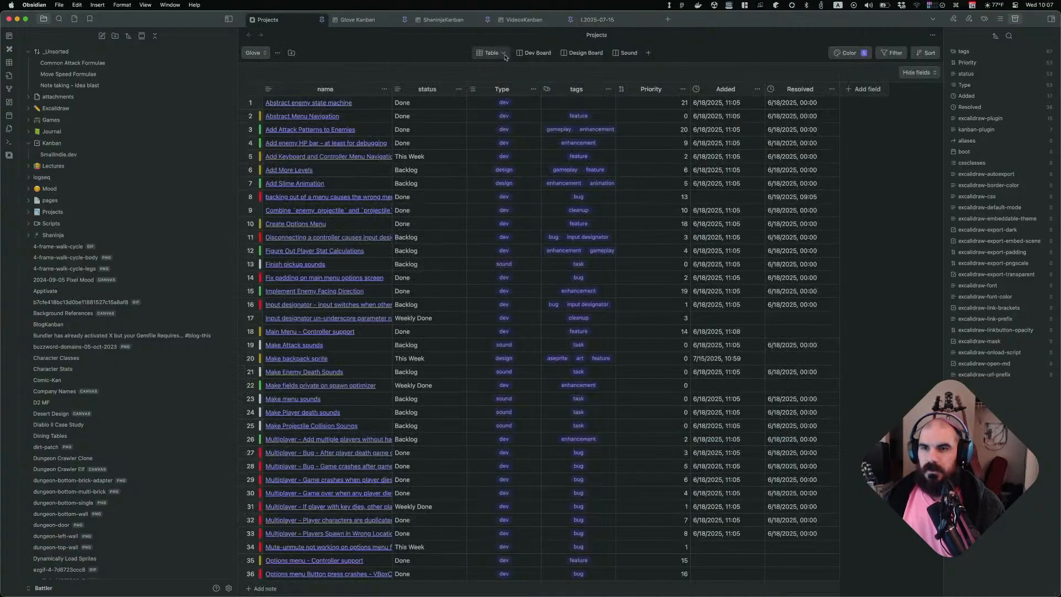
click(533, 53)
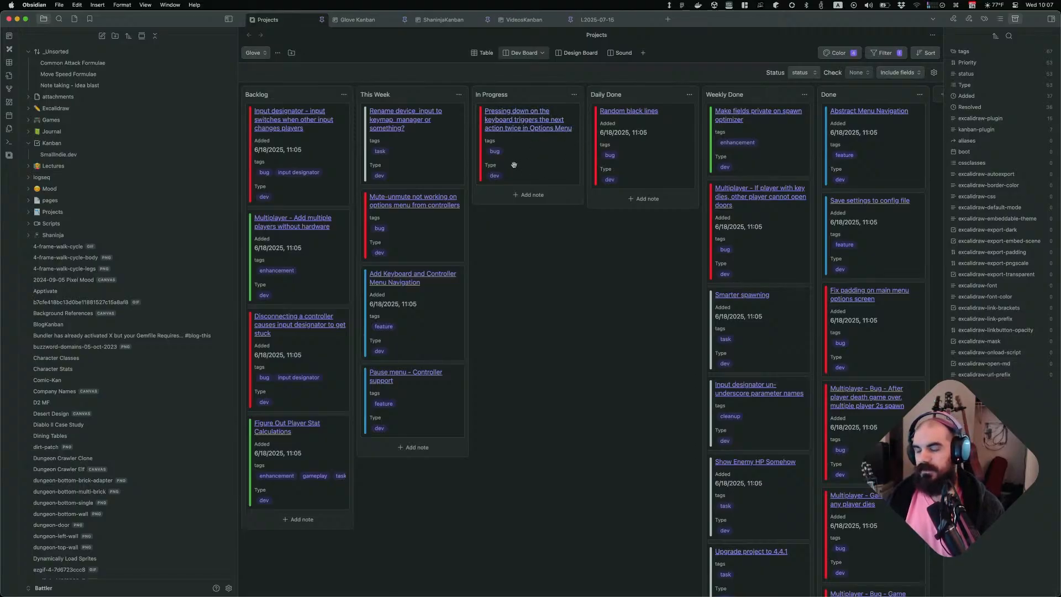
Read through the browser search results about using GPU pixel snap in Godot 4
key(super+Tab)
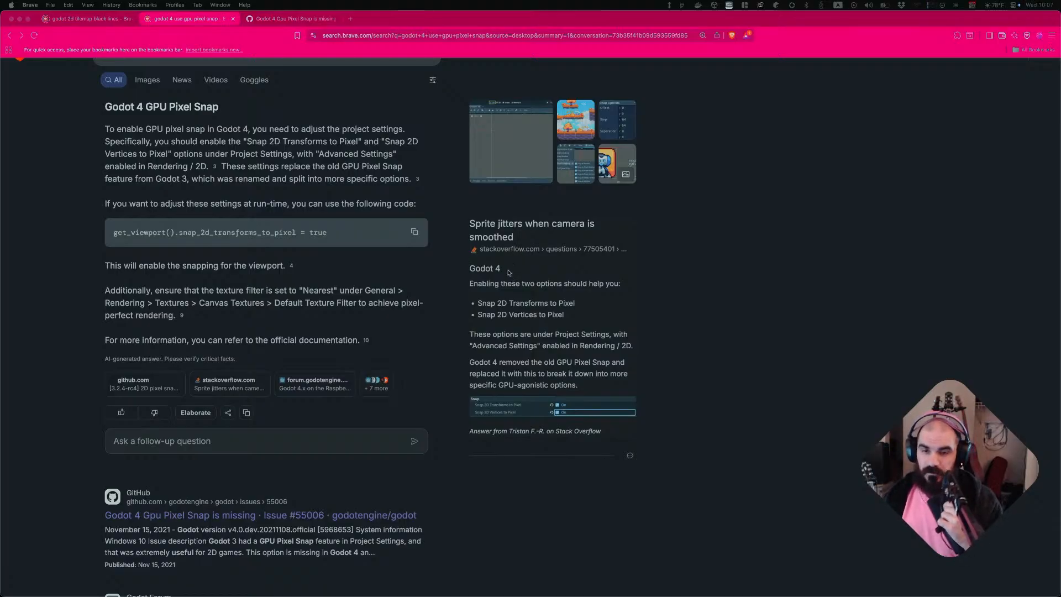
scroll(632, 291, down, 3)
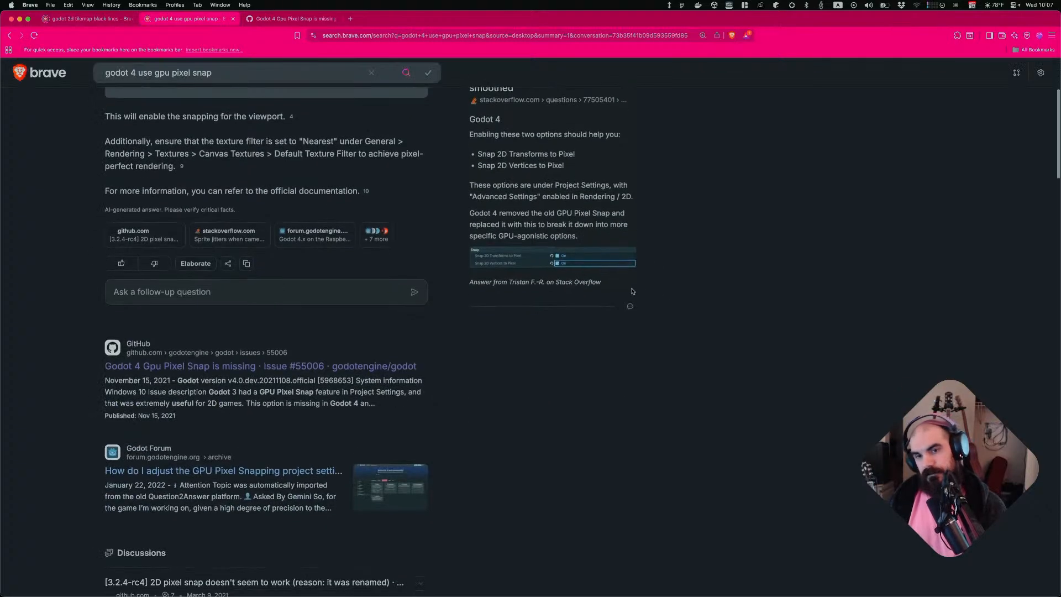
scroll(519, 290, down, 5)
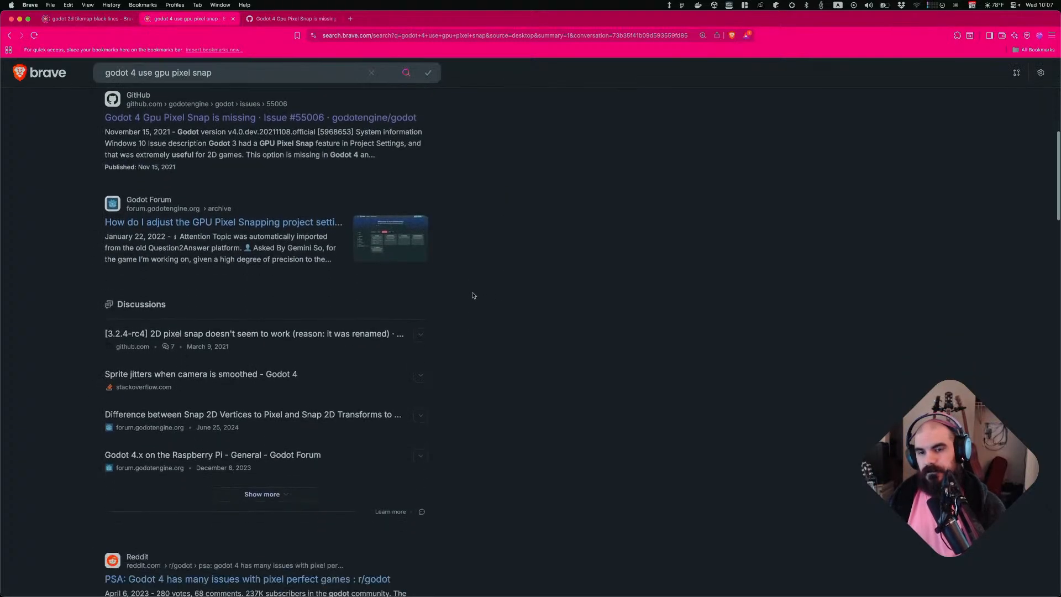
scroll(473, 295, down, 4)
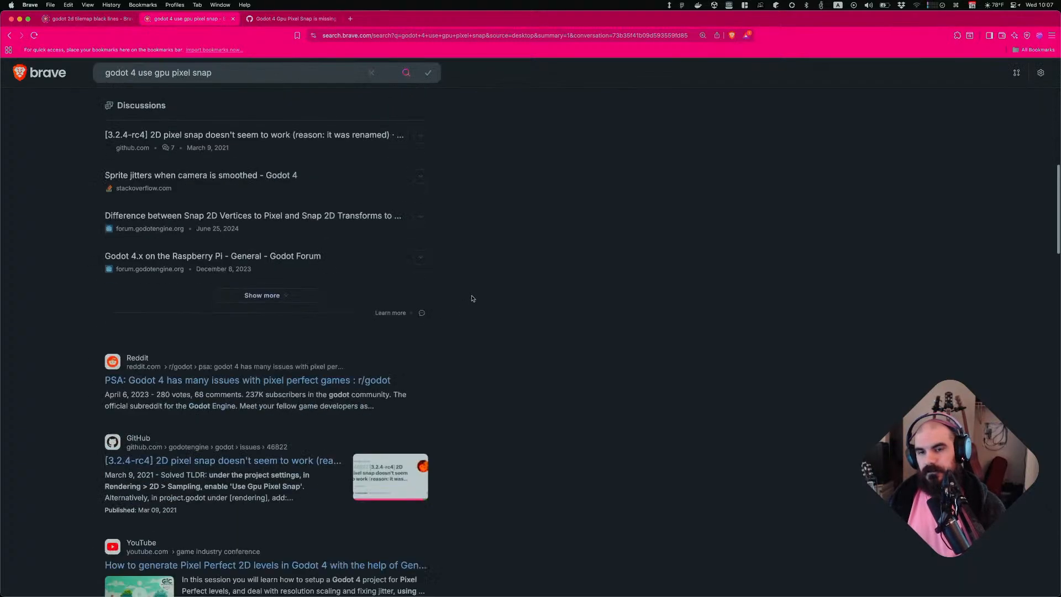
triple_click(201, 406)
click(308, 399)
scroll(312, 398, down, 3)
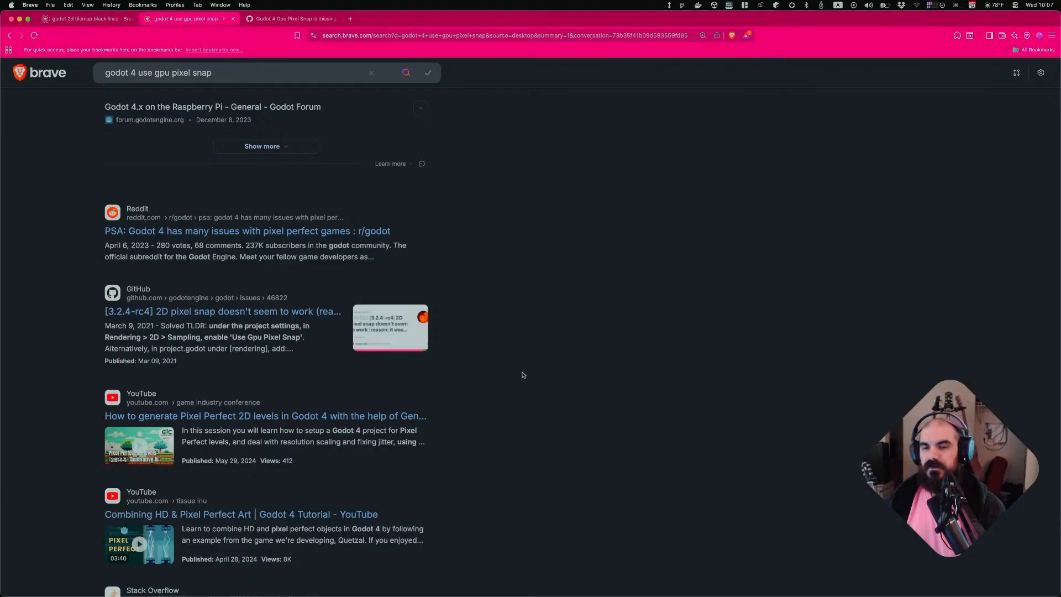
scroll(497, 369, up, 5)
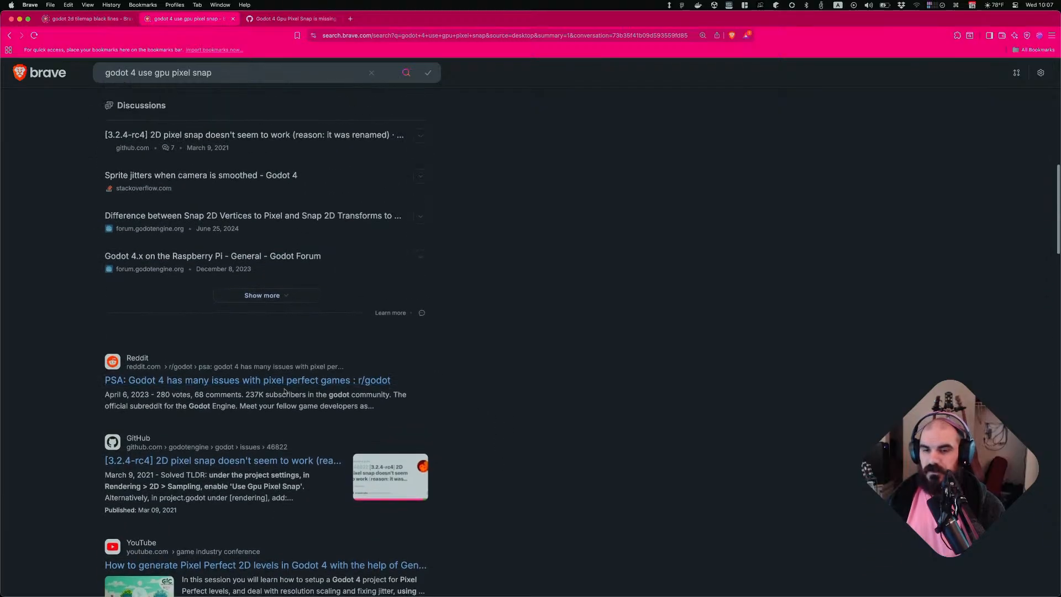
scroll(216, 370, up, 8)
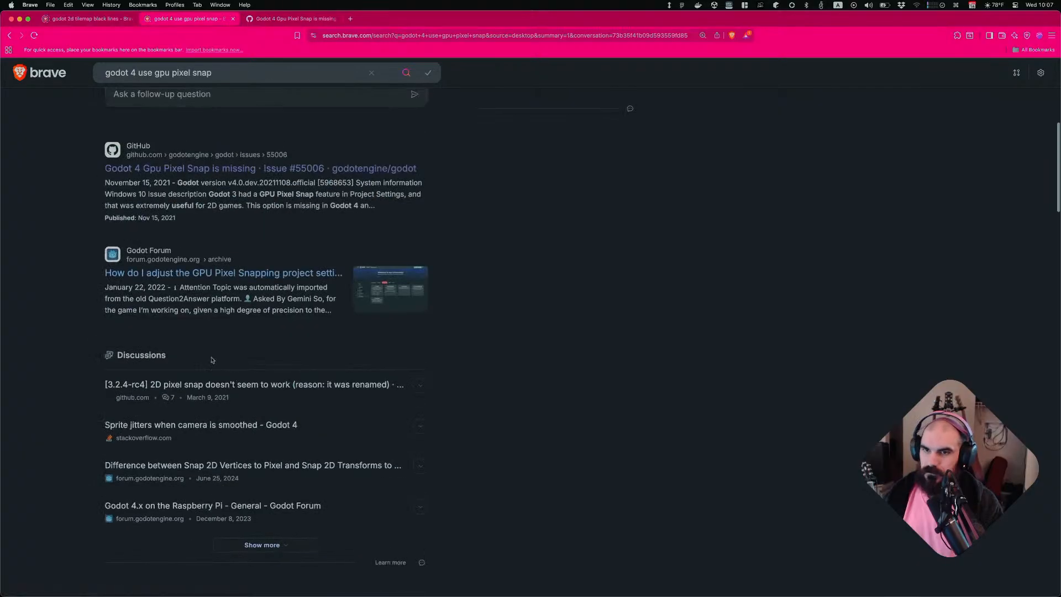
scroll(211, 360, up, 10)
click(86, 18)
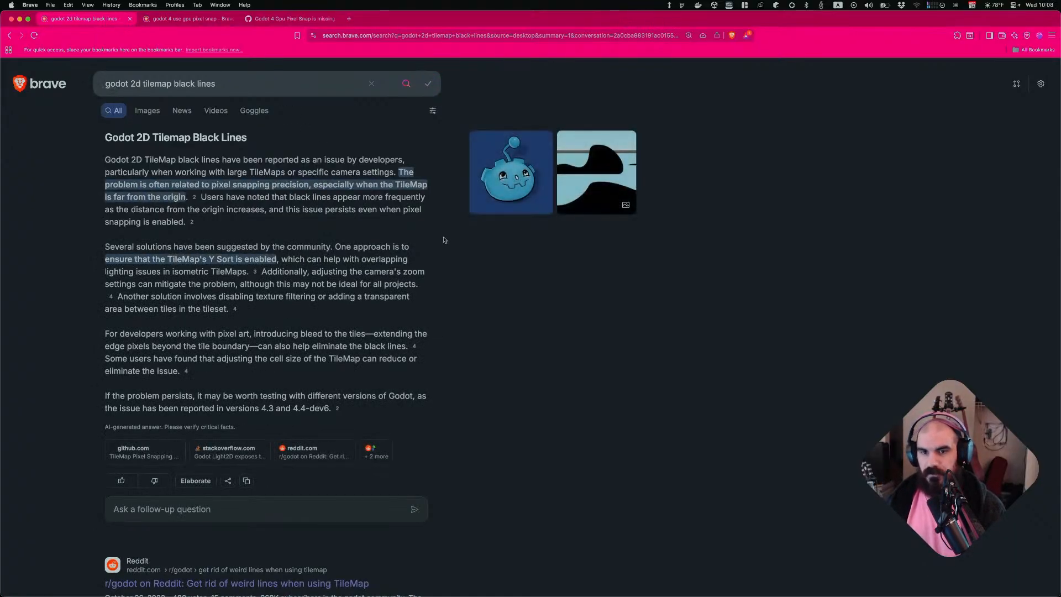
Open glove-objects.aseprite from the recent files list
key(super+Tab)
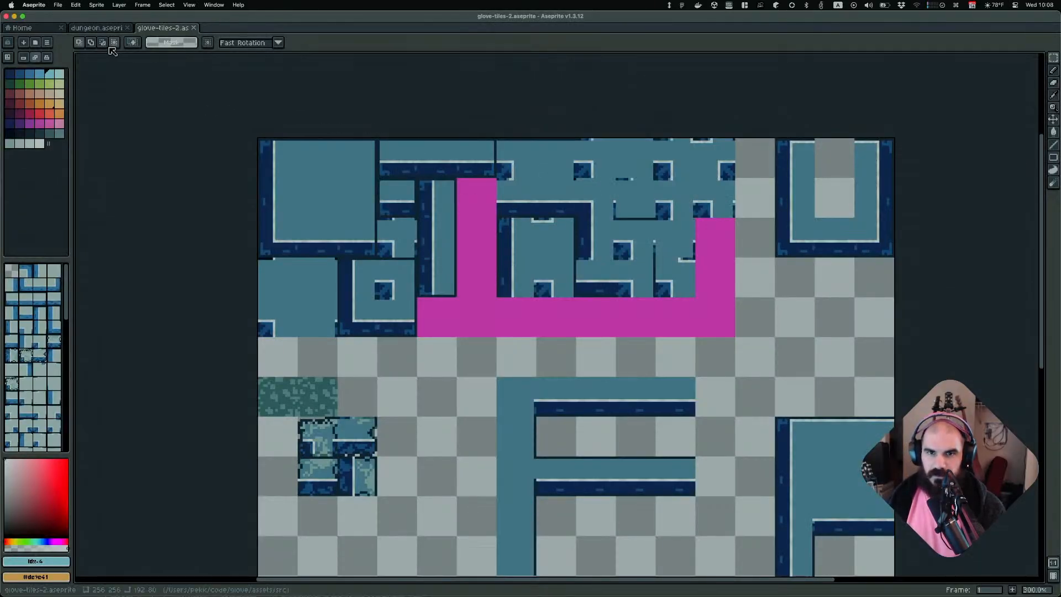
click(39, 30)
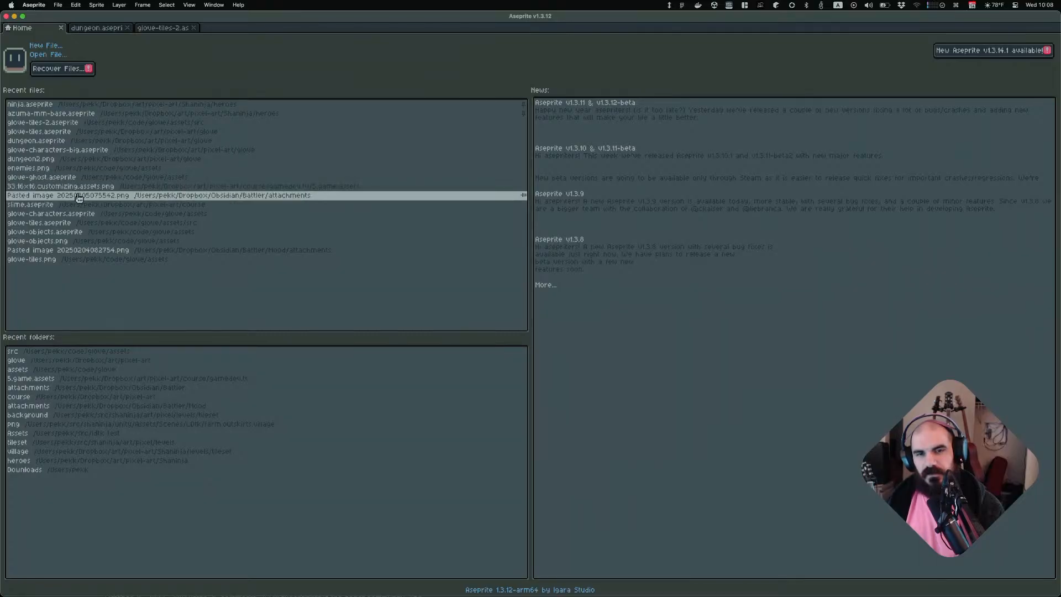
click(76, 235)
scroll(498, 295, up, 3)
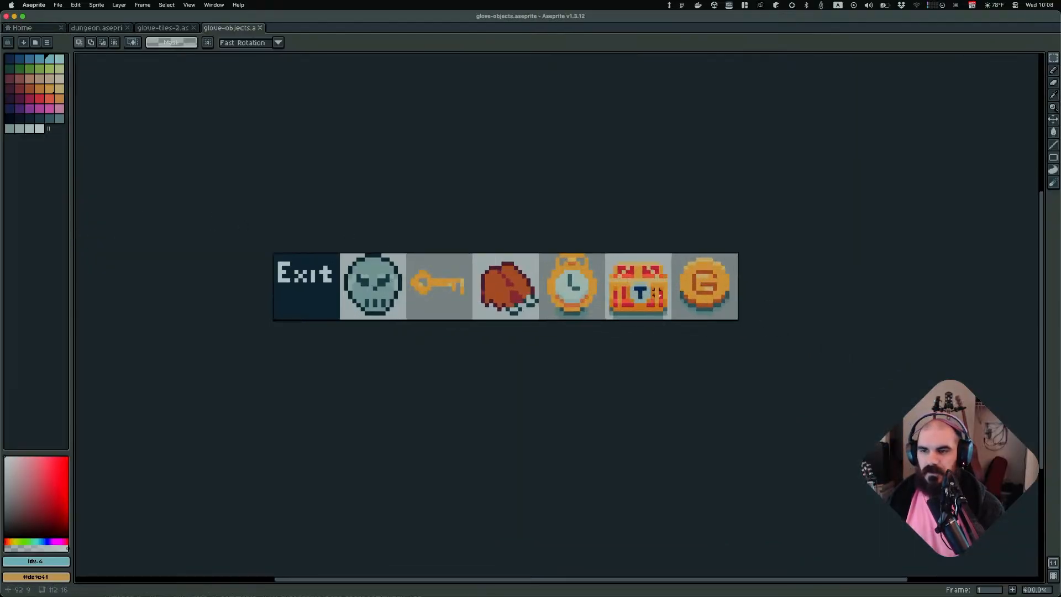
Extend the sprite's canvas width by 16 px, anchored on the left side
drag(303, 292, 743, 285)
click(371, 341)
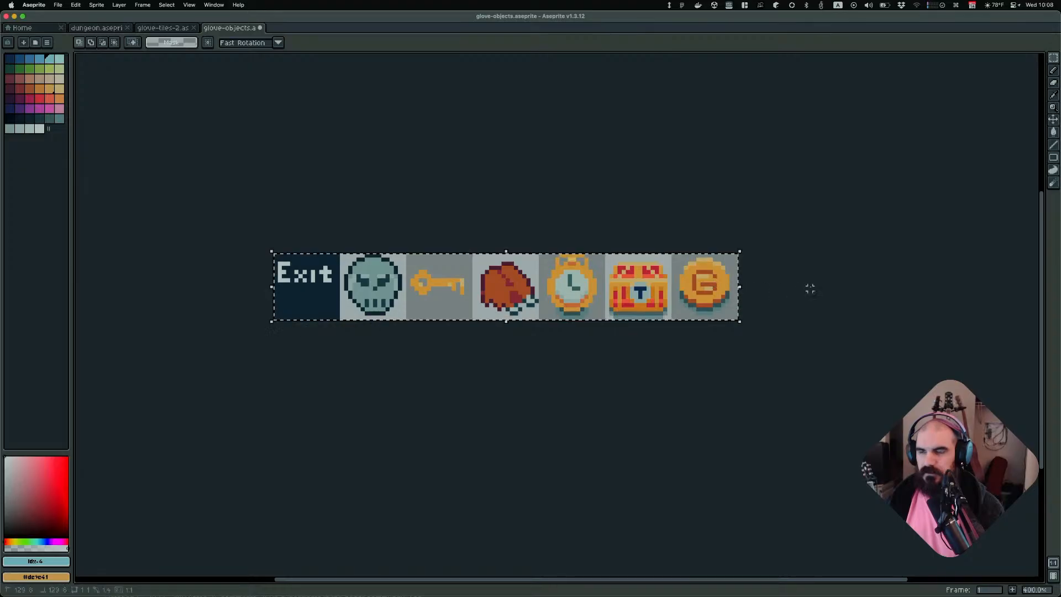
scroll(598, 189, right, 3)
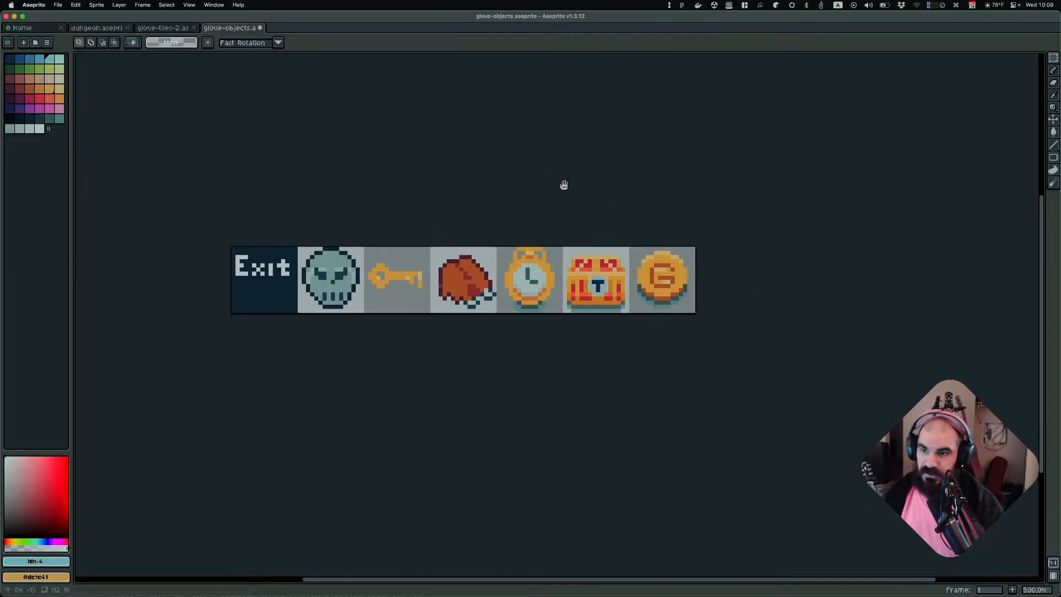
key(super+alt+c)
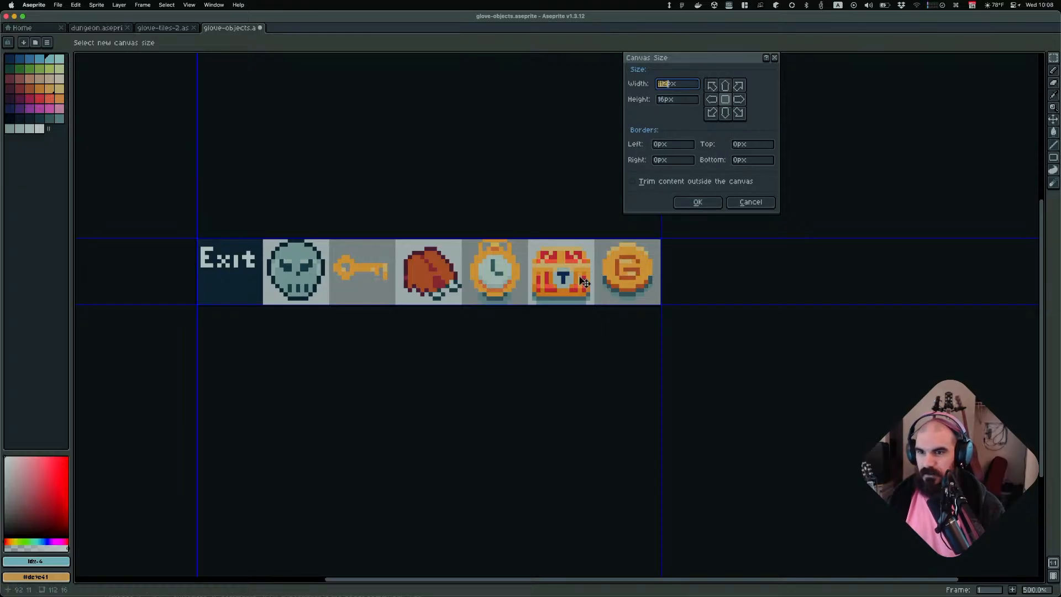
click(711, 103)
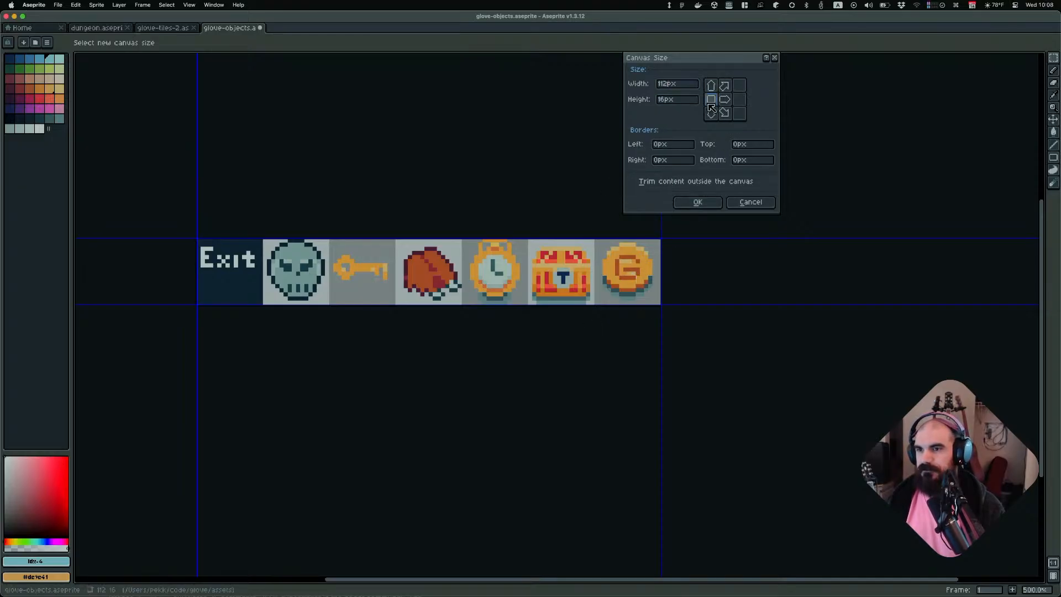
click(669, 84)
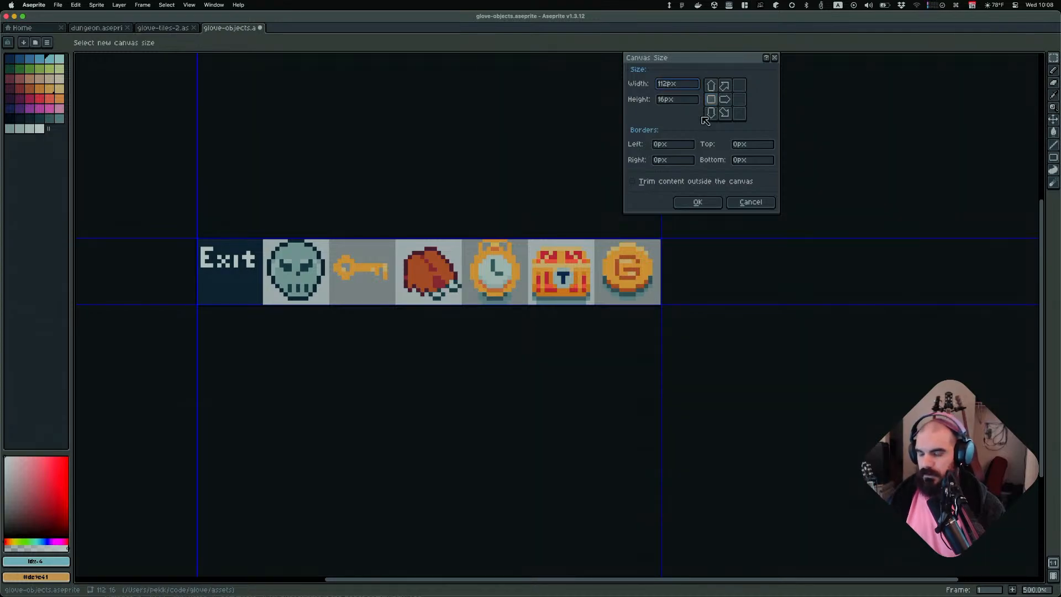
text(+16)
key(Return)
Fill a square about 12 by 12 px in the new empty tile with the teal palette colour, then deselect
scroll(804, 275, up, 7)
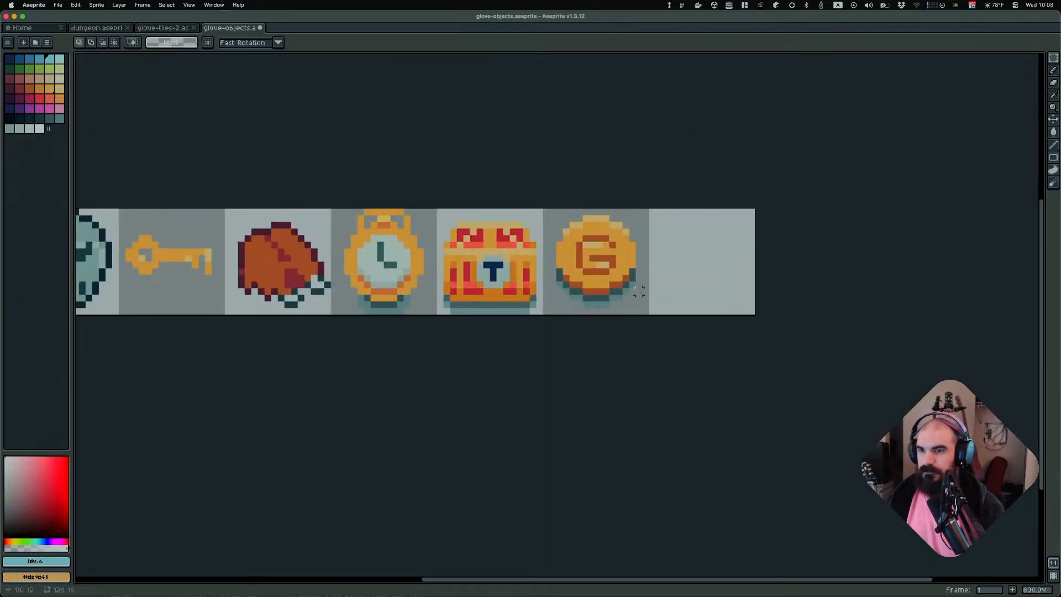
scroll(724, 323, down, 2)
middle_drag(697, 258, 531, 268)
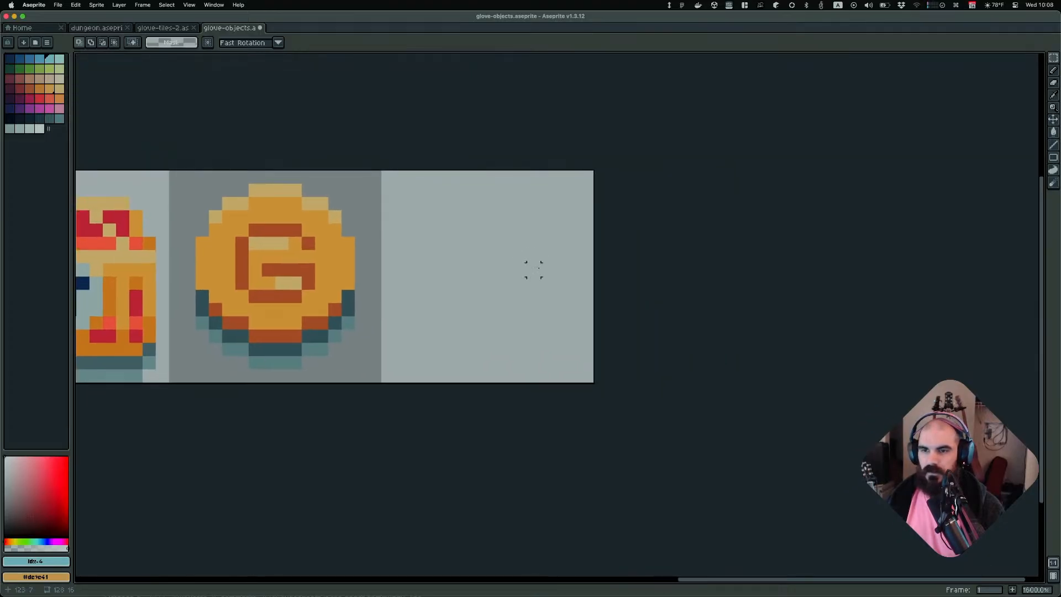
scroll(531, 267, up, 2)
scroll(532, 268, down, 1)
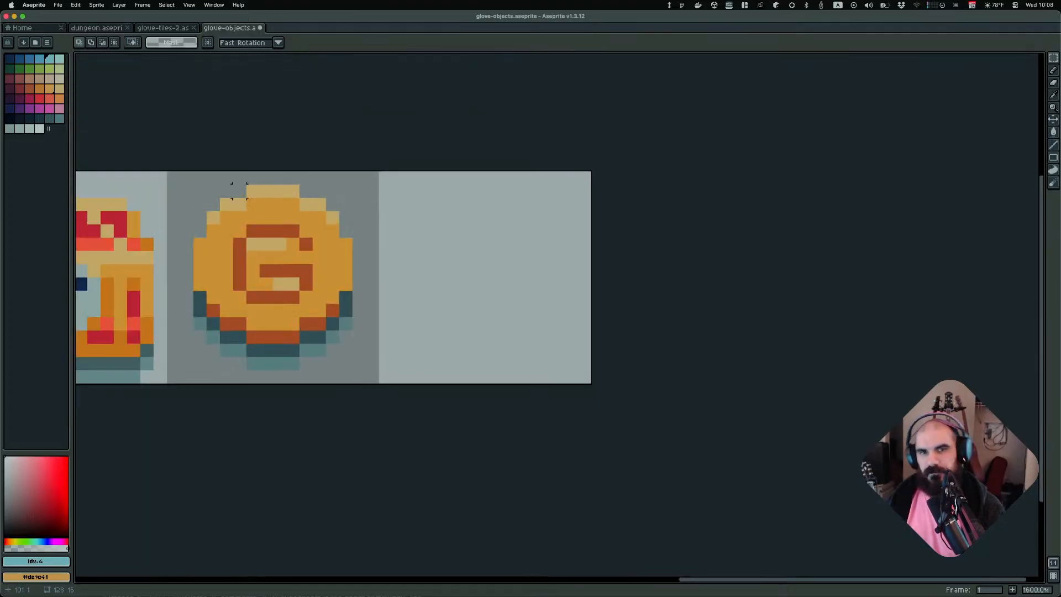
click(59, 118)
key(b)
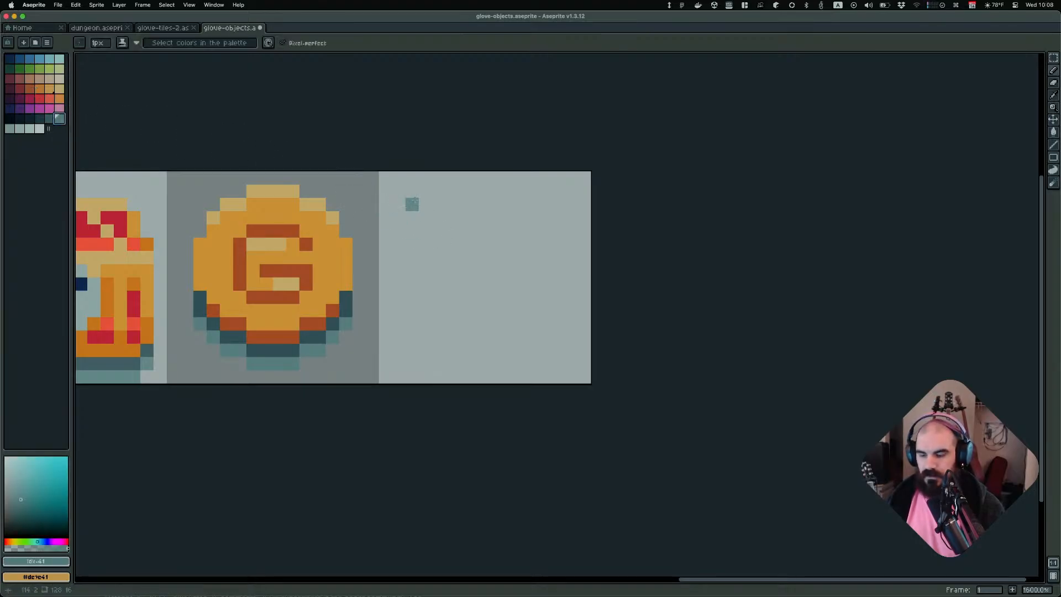
key(m)
drag(411, 204, 557, 337)
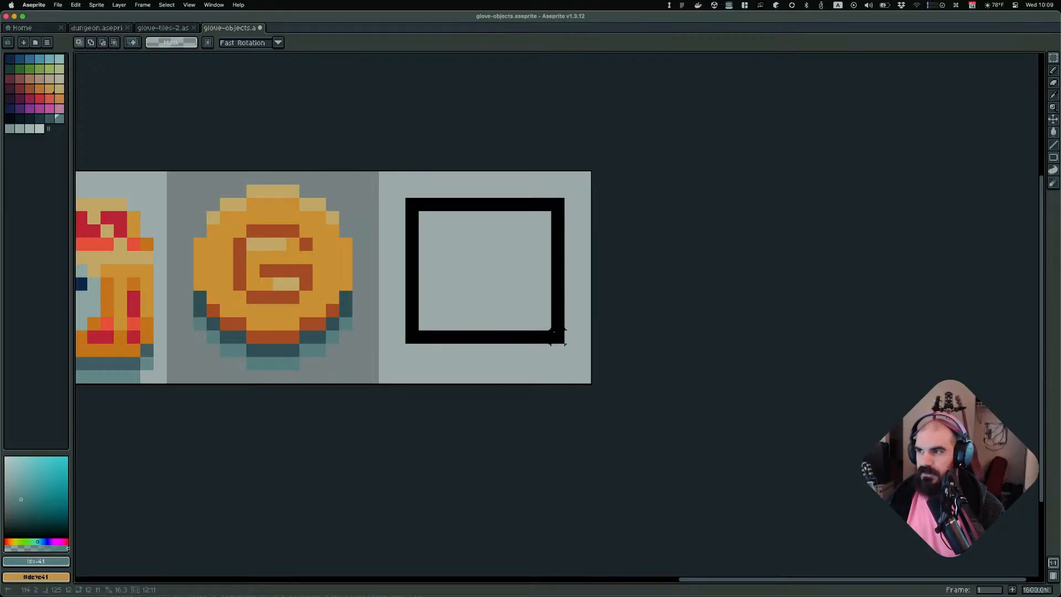
drag(557, 336, 563, 350)
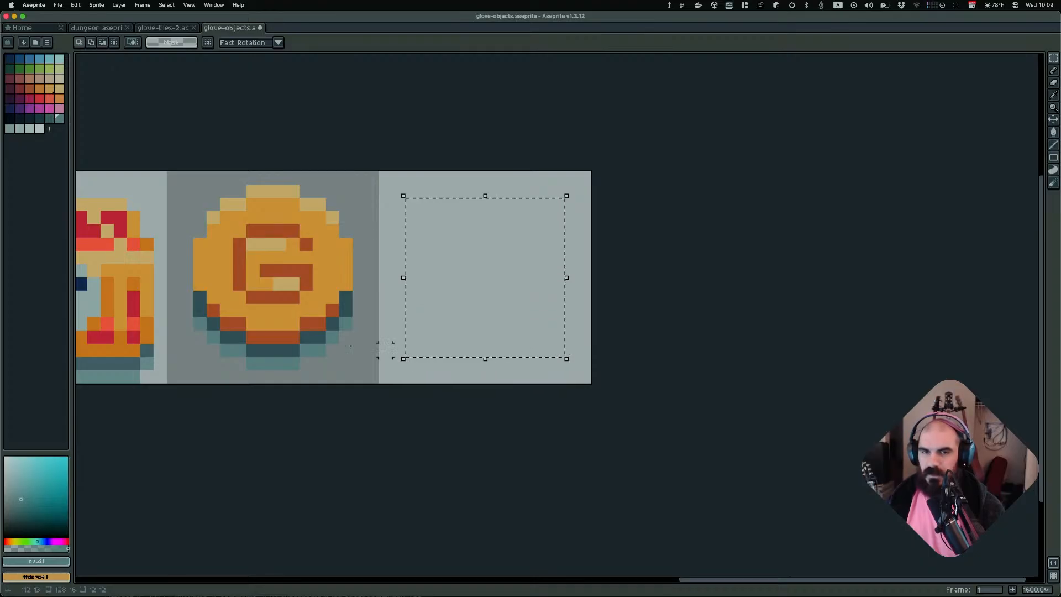
key(f)
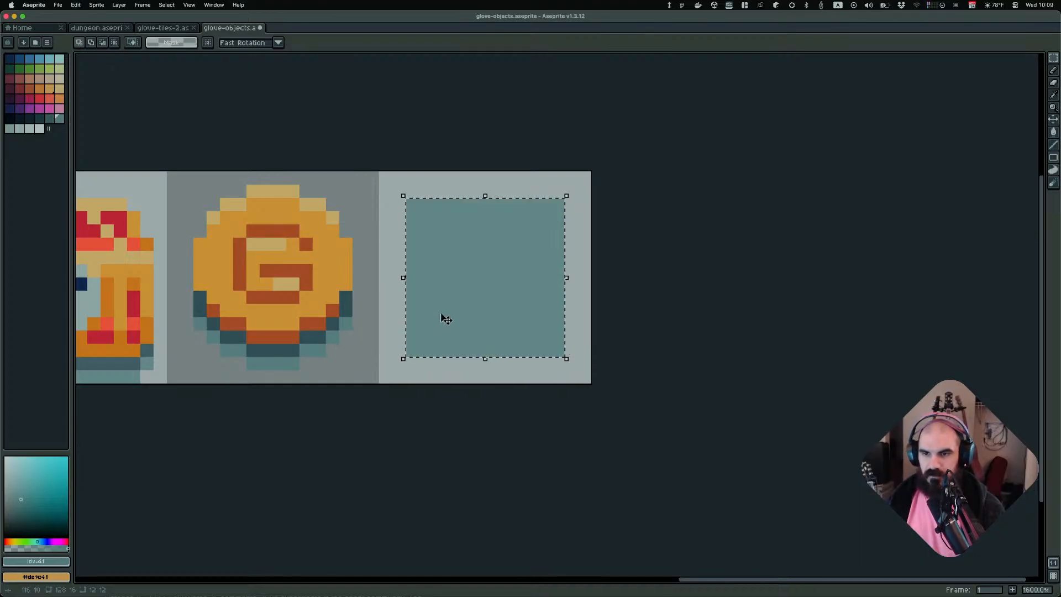
key(super+d)
Erase the corner pixels of the teal square with the Eraser to round it into a circle
key(e)
click(412, 205)
click(557, 204)
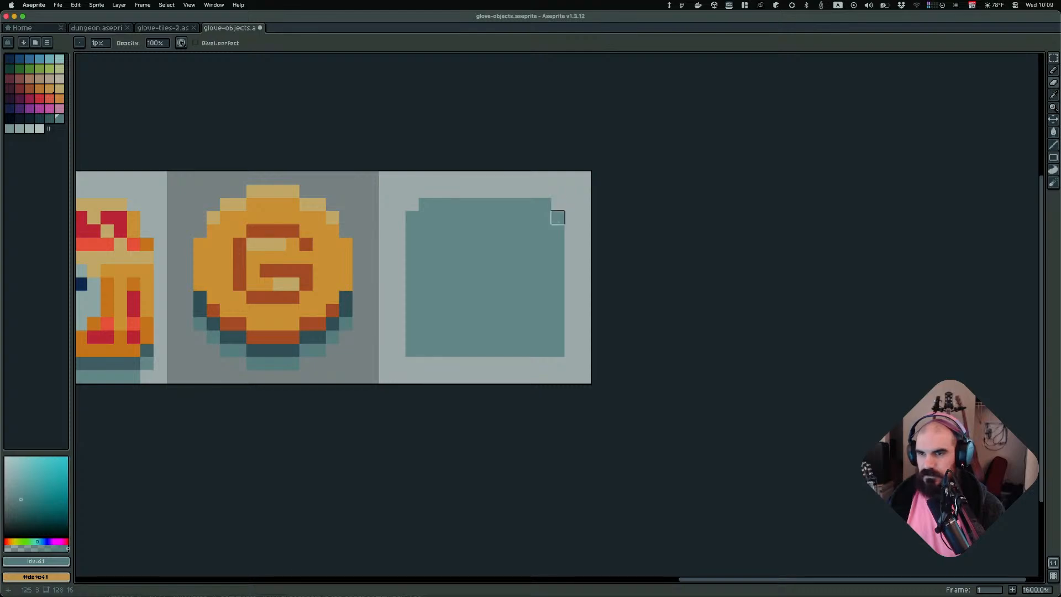
click(557, 350)
click(412, 350)
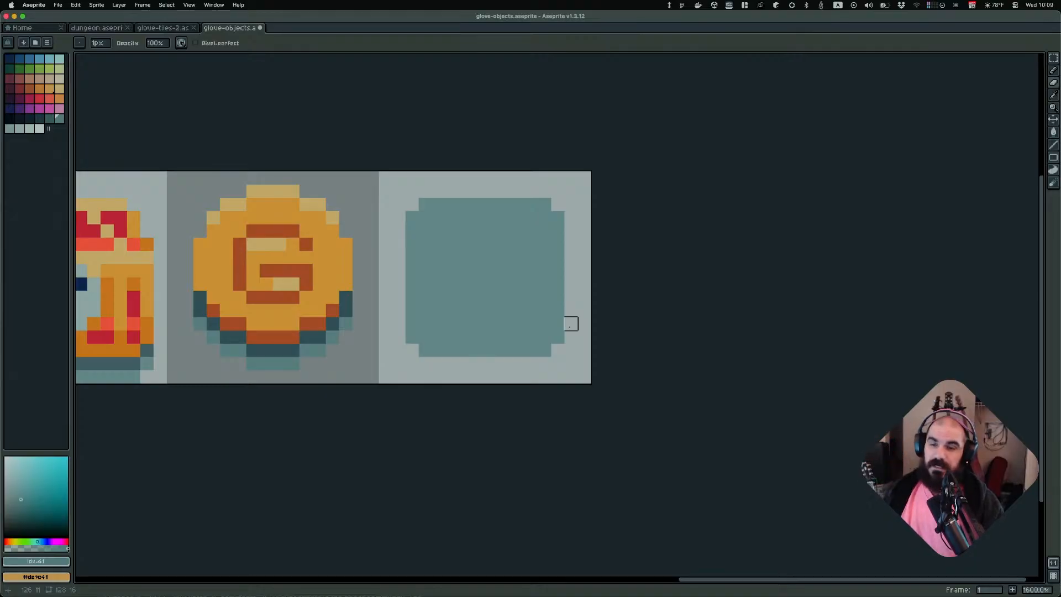
click(544, 205)
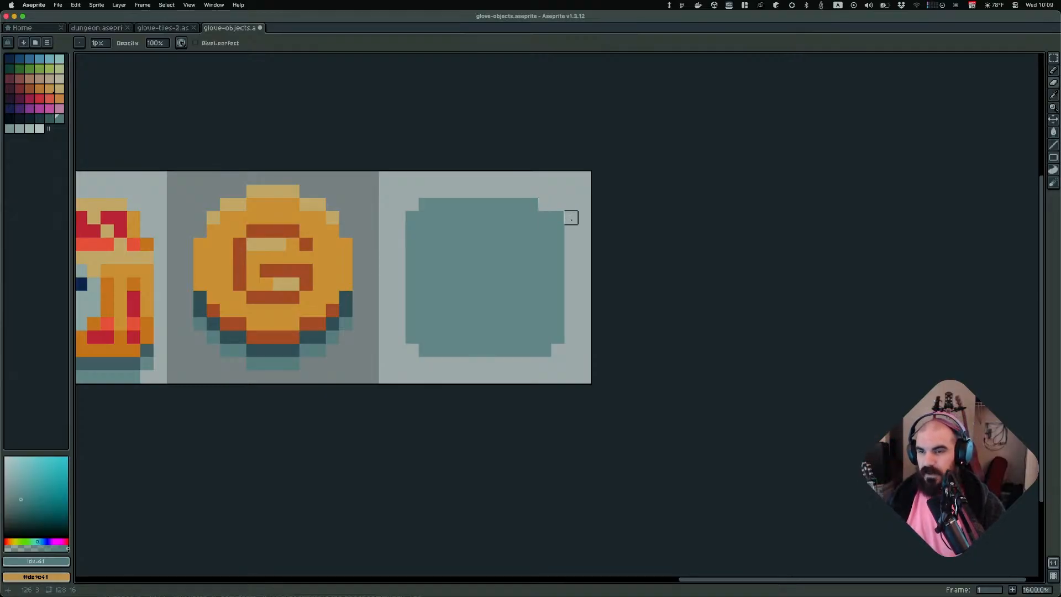
click(558, 218)
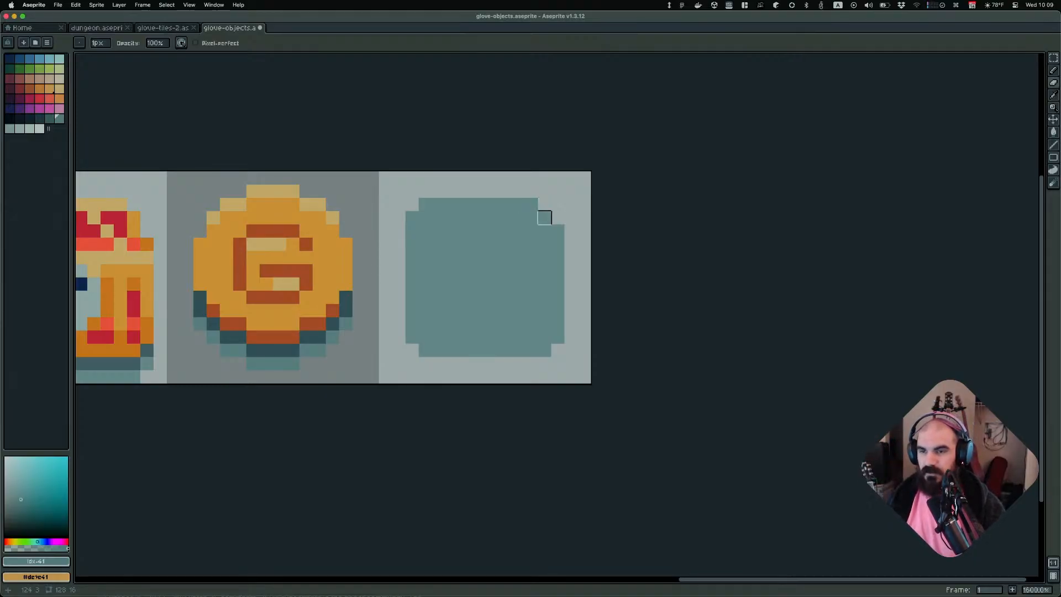
click(425, 205)
click(412, 217)
click(412, 337)
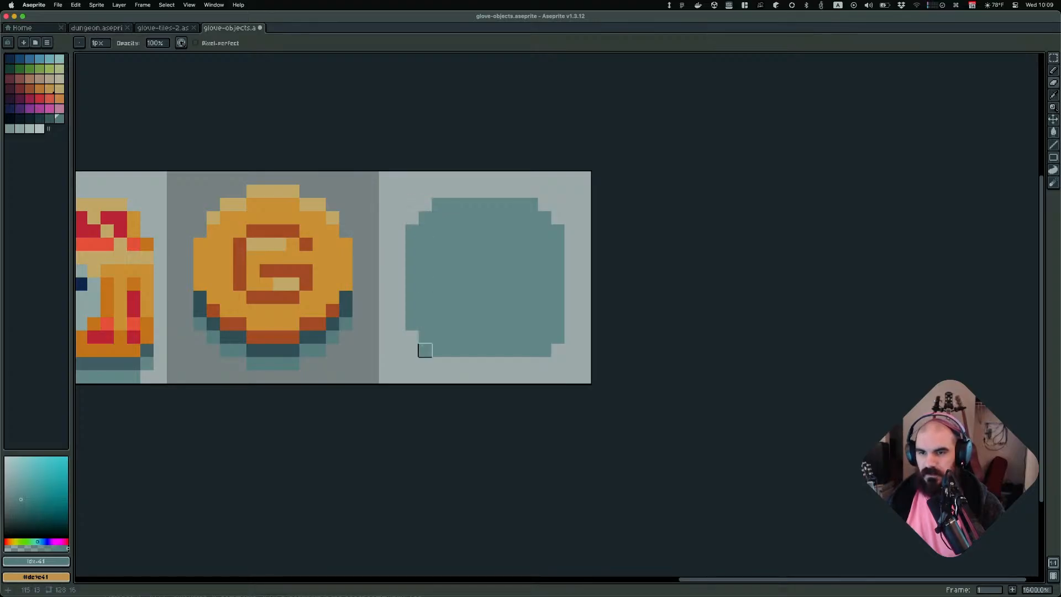
click(426, 350)
click(557, 337)
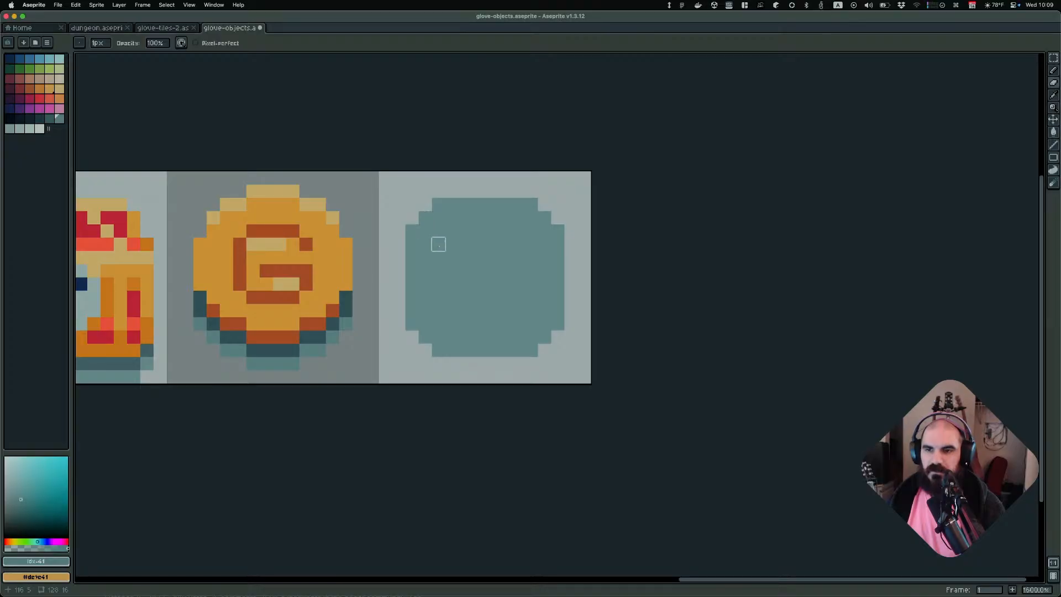
drag(451, 231, 451, 324)
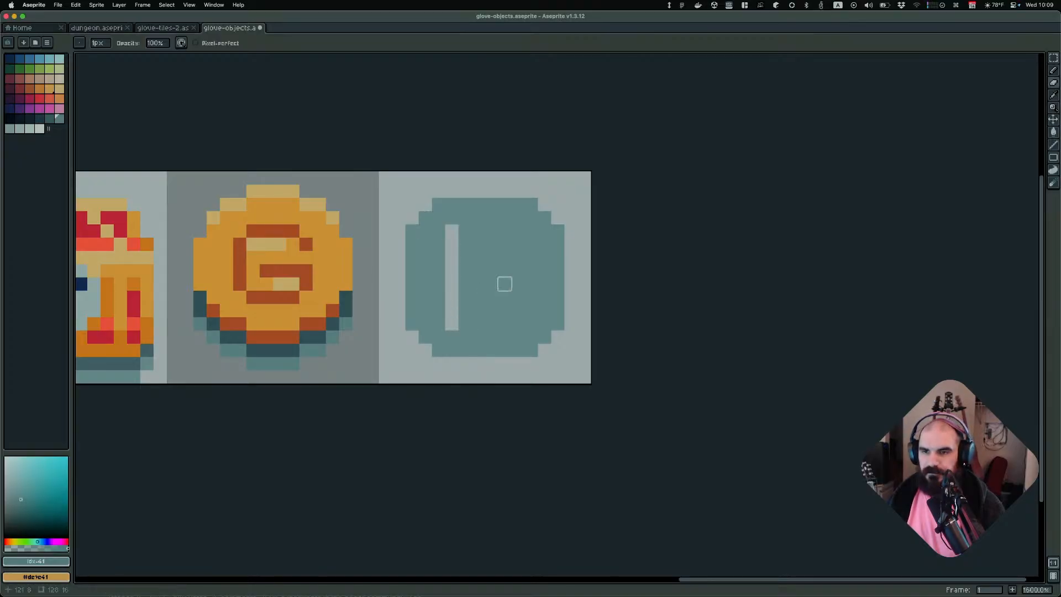
drag(518, 231, 517, 323)
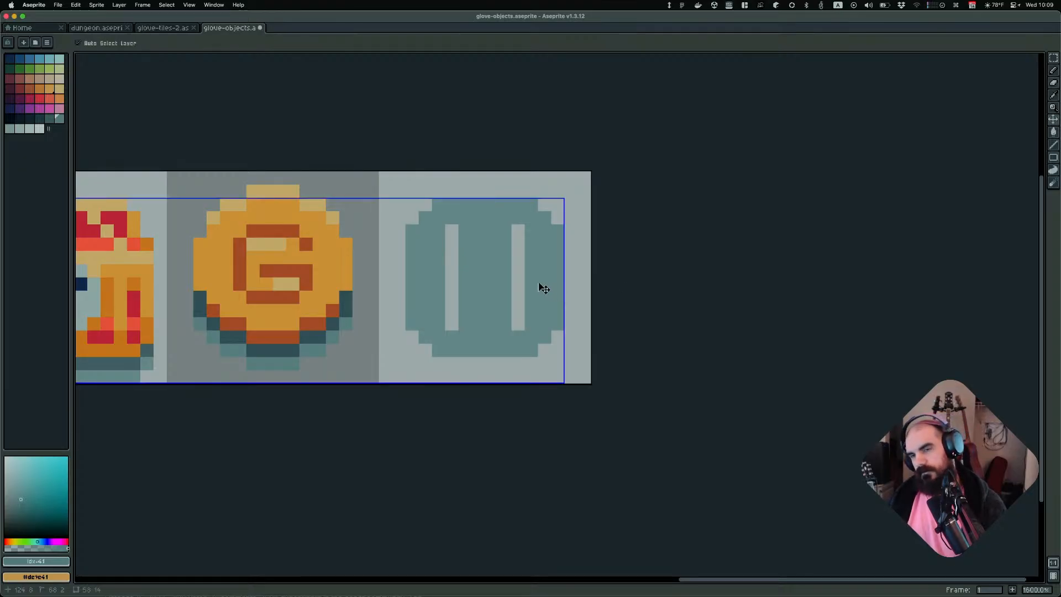
key(super+z)
key(super+z)
key(super+z)
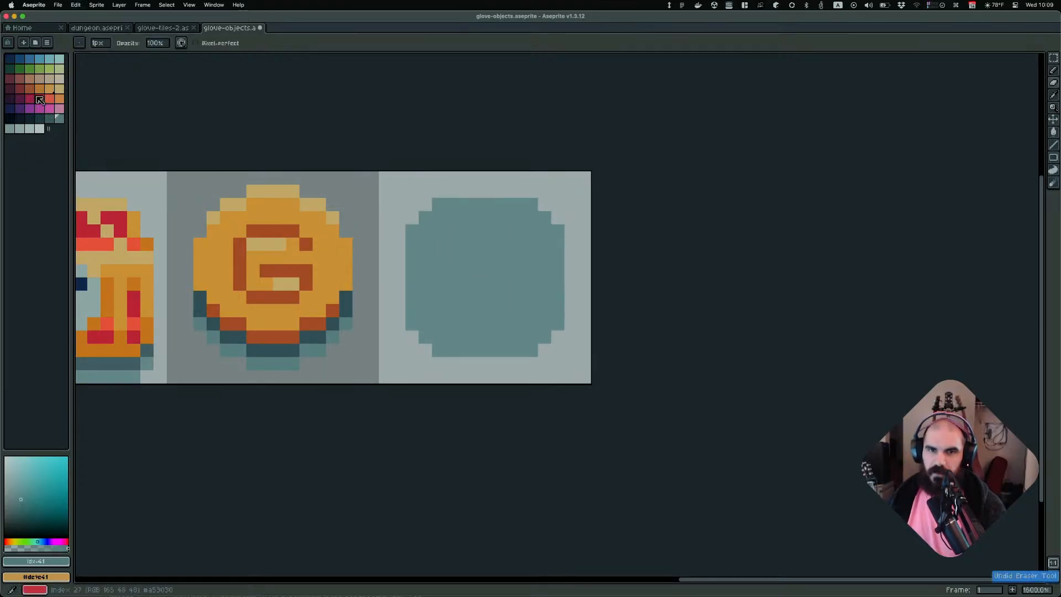
Try filling the circle with dark red and pink palette colours using the Paint Bucket
click(19, 89)
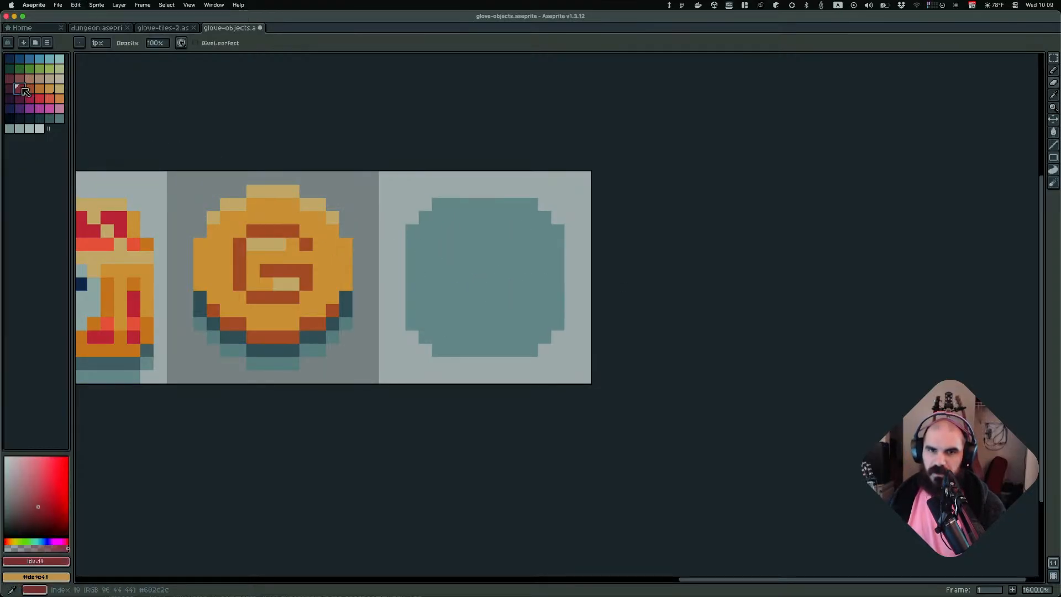
key(g)
click(464, 257)
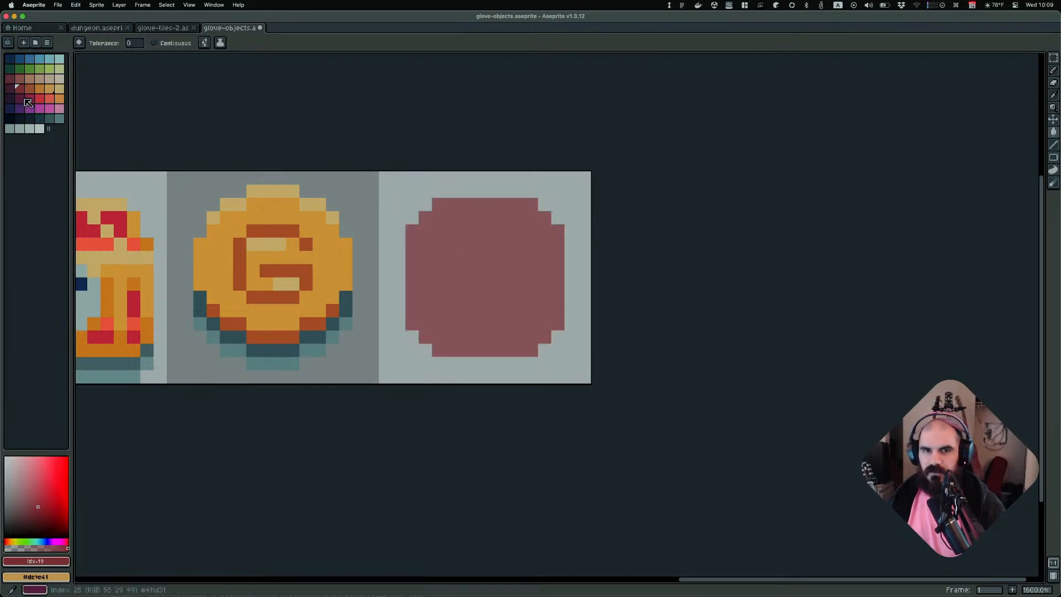
click(20, 79)
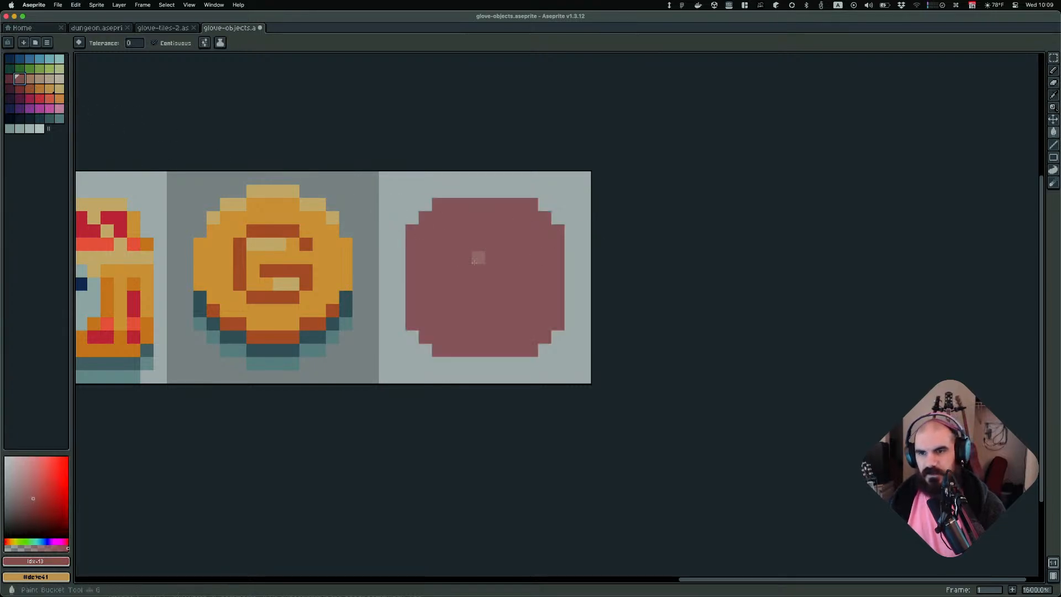
click(482, 262)
scroll(254, 192, down, 1)
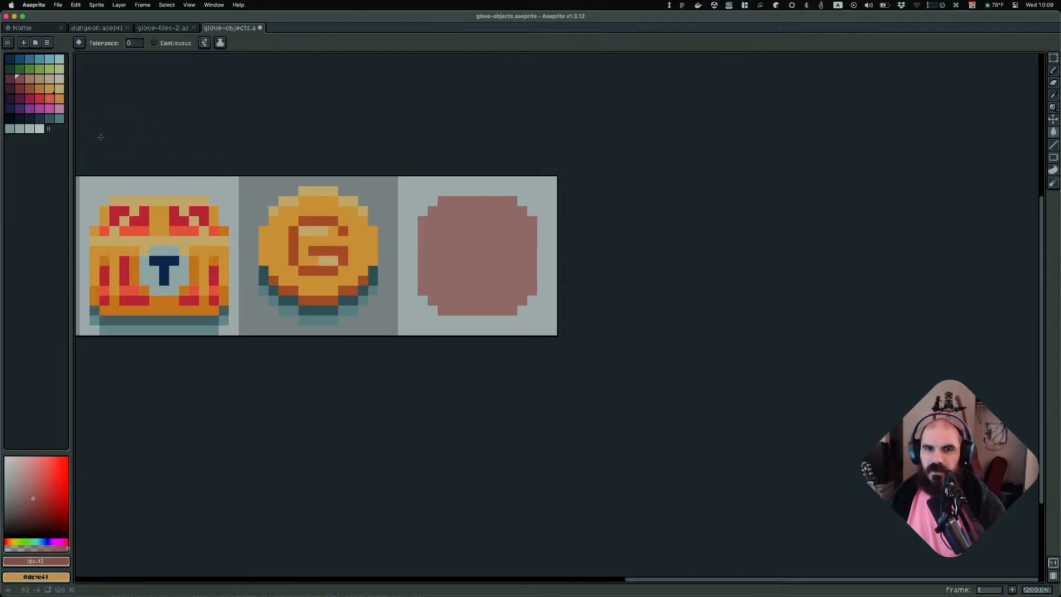
scroll(237, 161, up, 3)
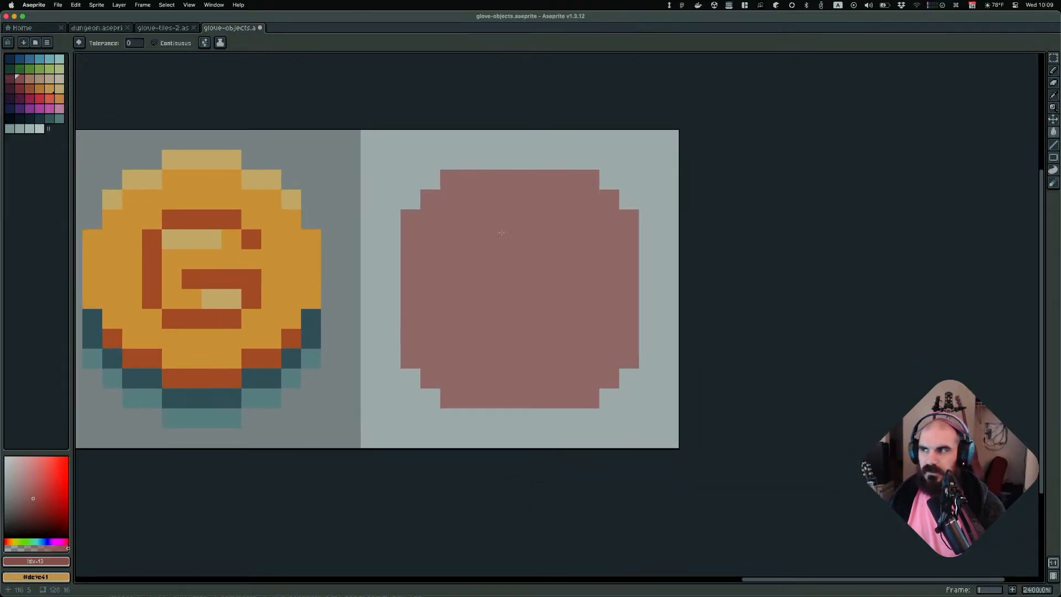
Recolour the circle with the Paint Bucket, trying tan and brown before settling on the orange palette colour
click(30, 79)
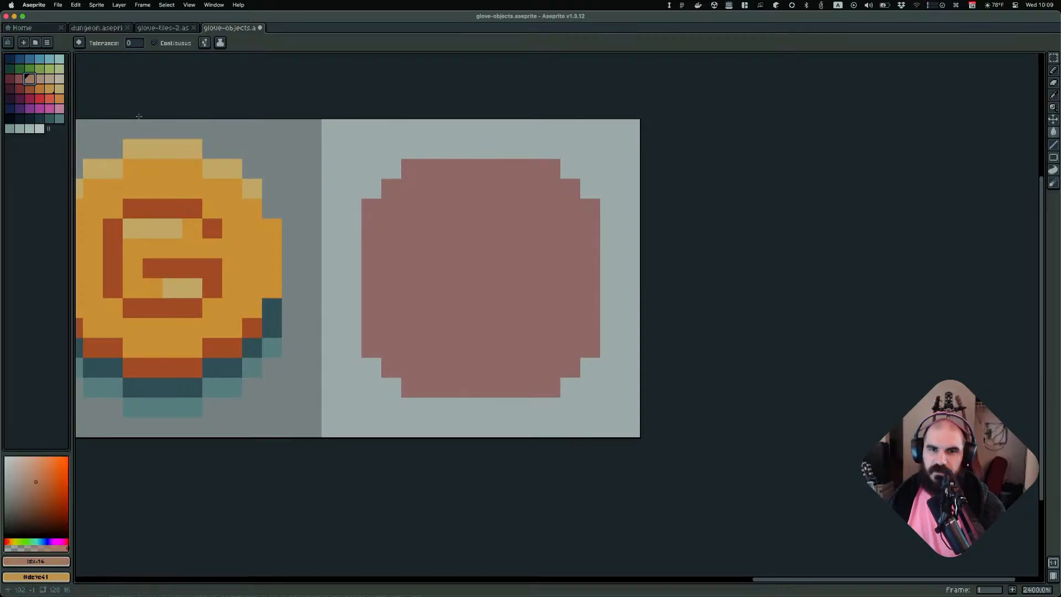
click(510, 249)
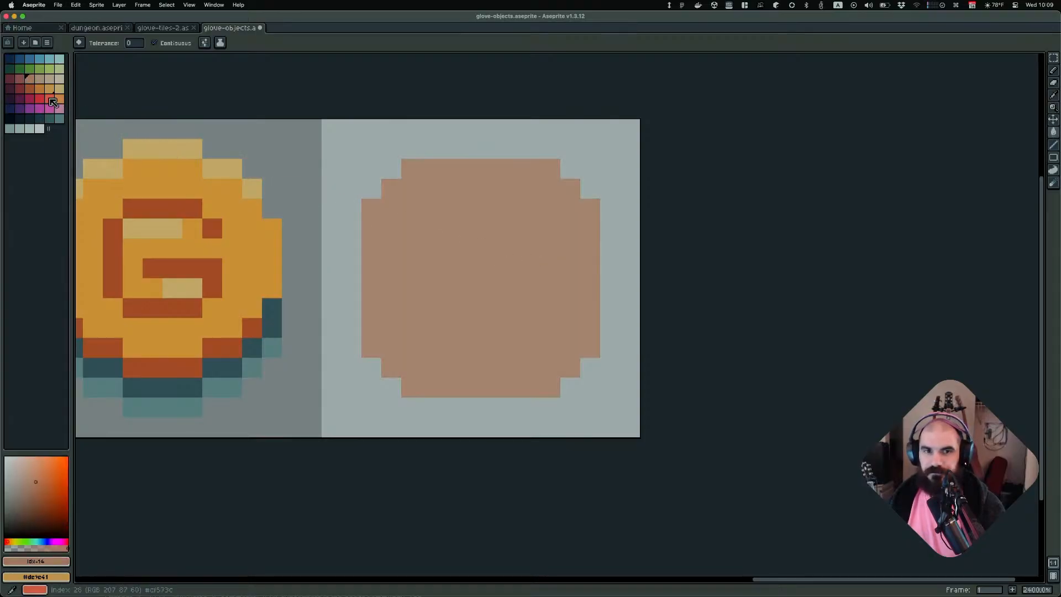
click(30, 89)
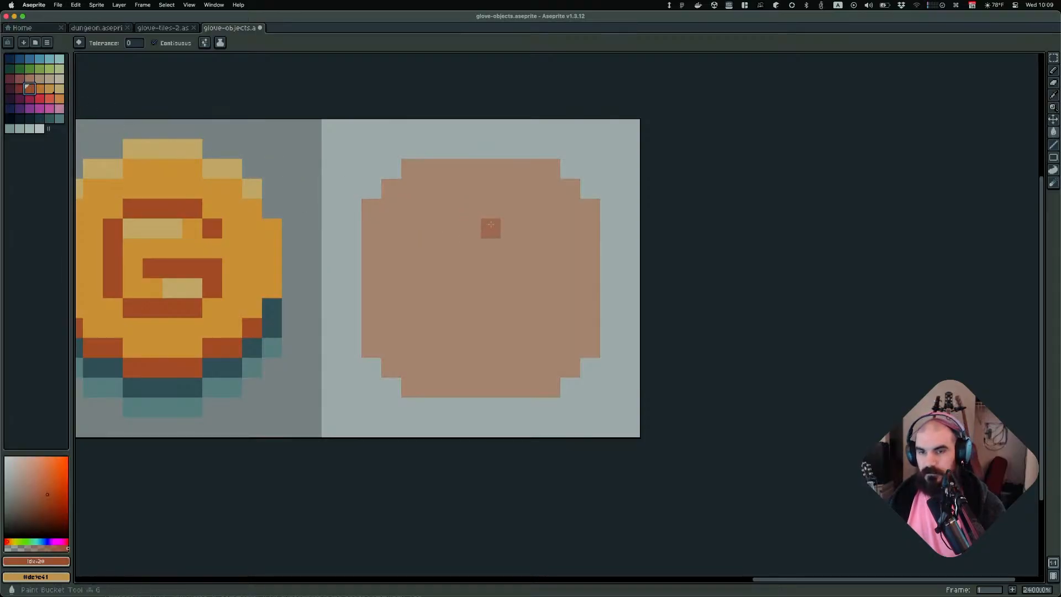
click(445, 210)
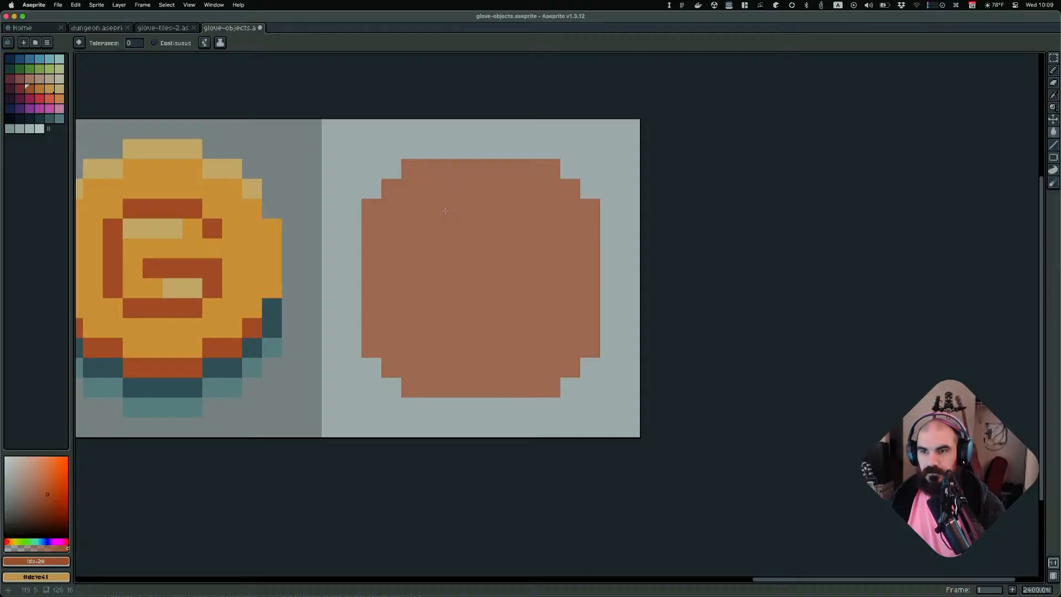
click(44, 92)
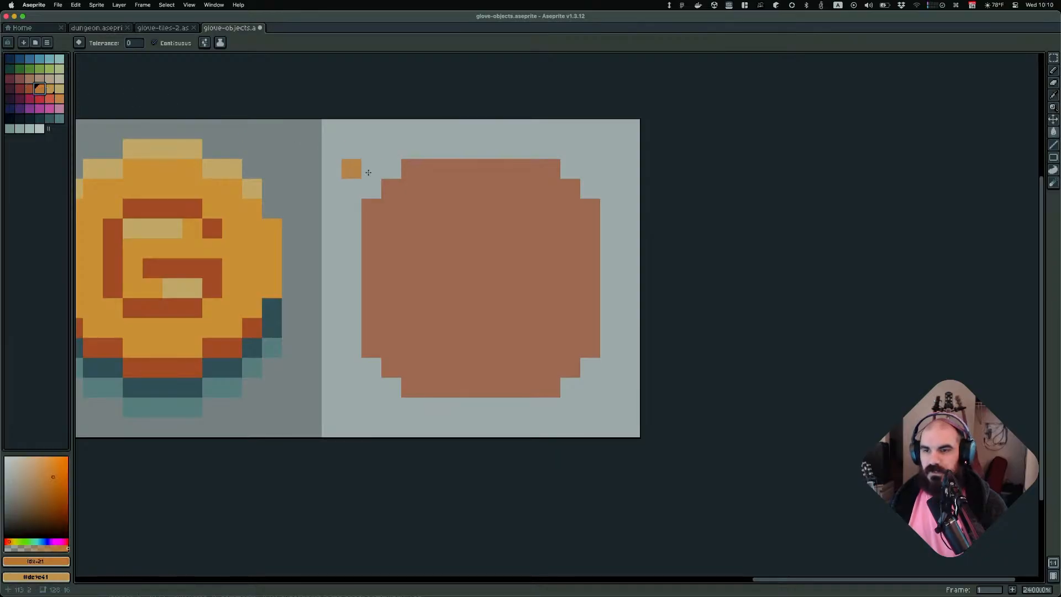
click(430, 219)
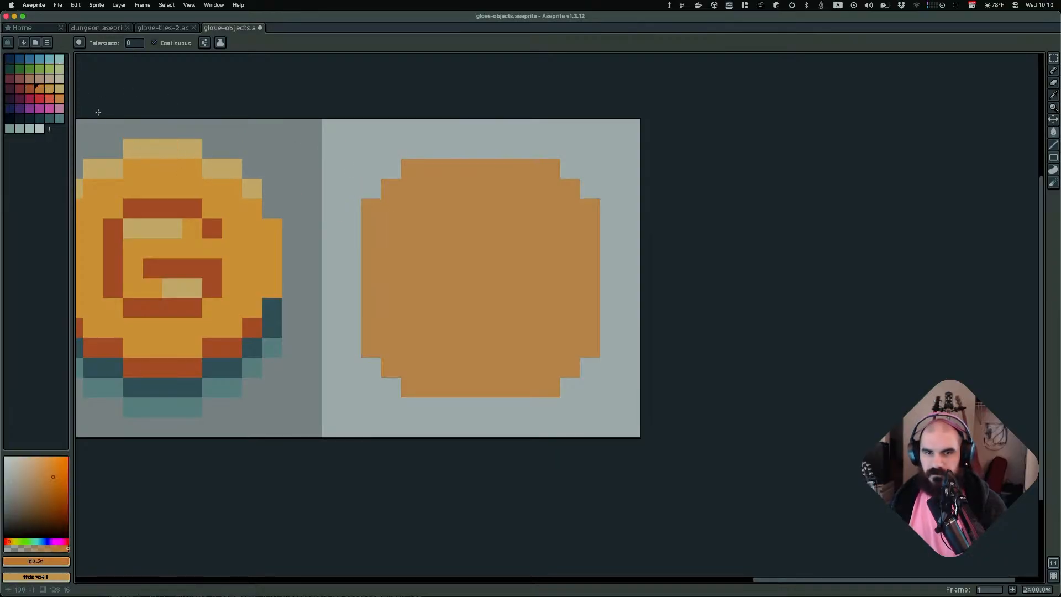
key(super+Tab)
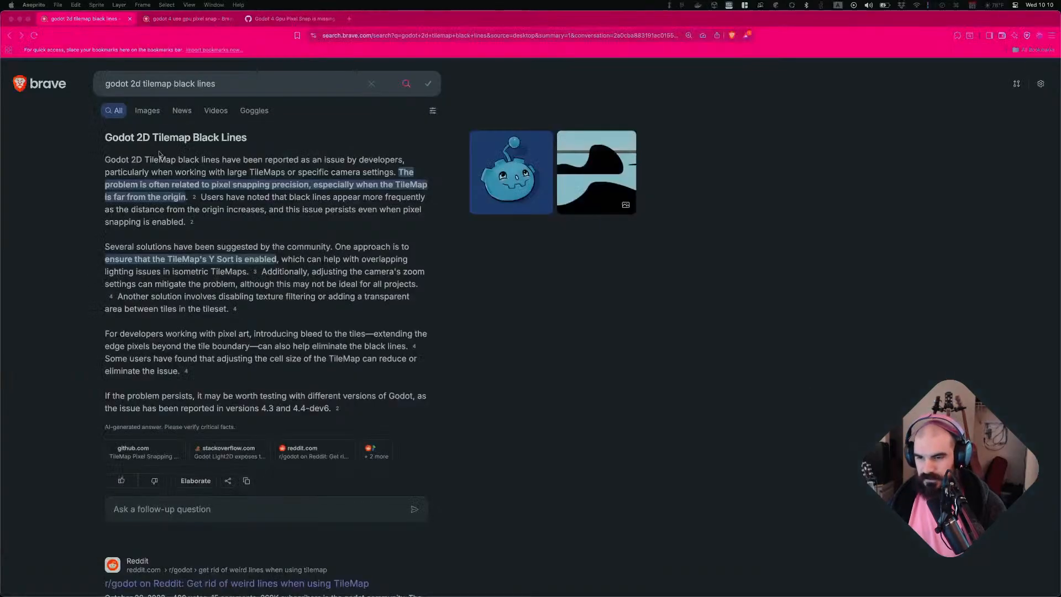
key(super+Tab)
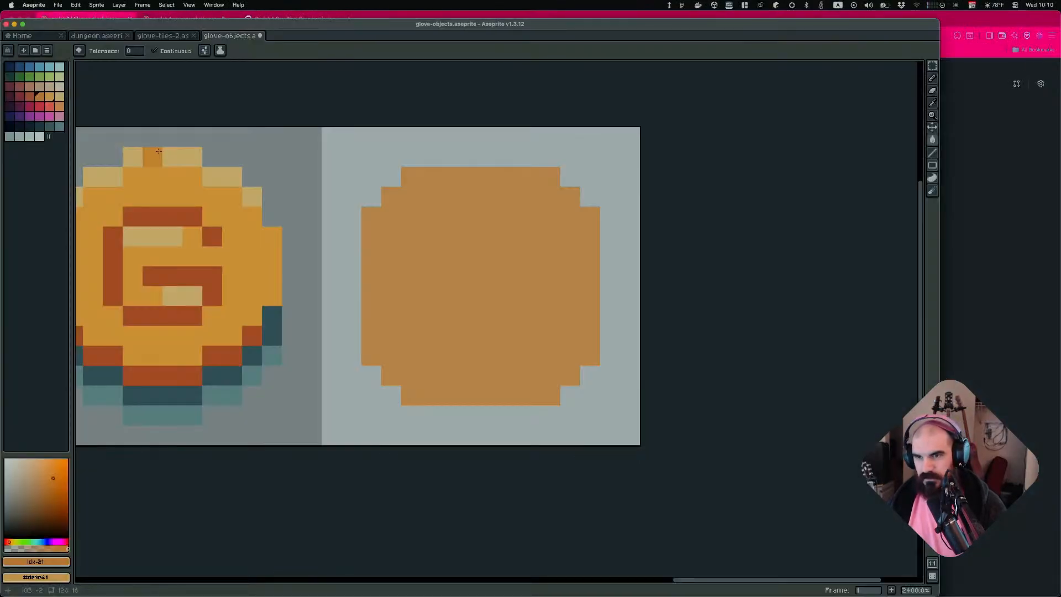
key(super+Tab)
key(super+Tab)
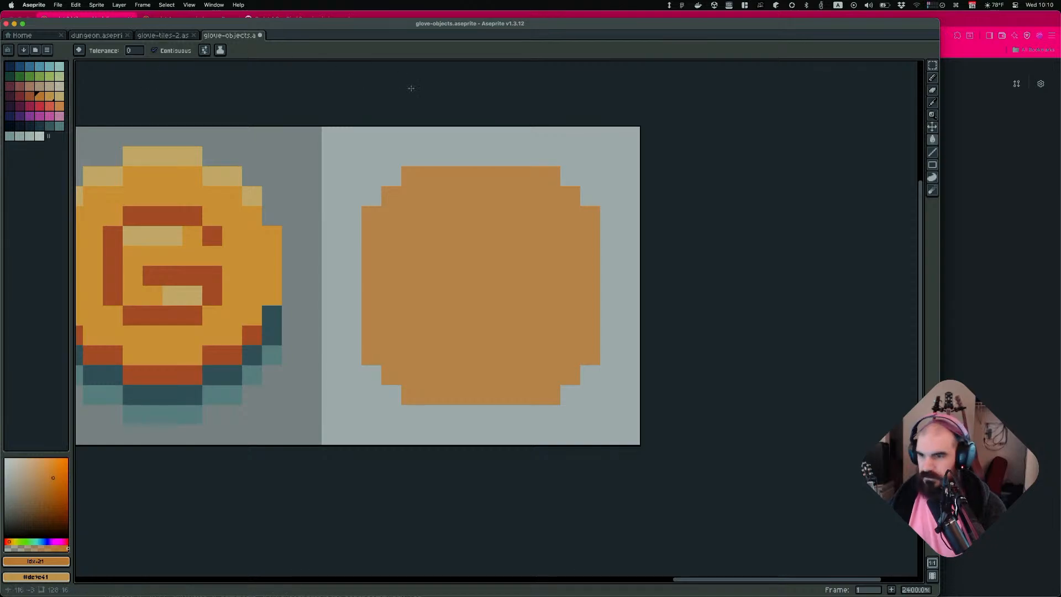
key(ctrl+alt+Return)
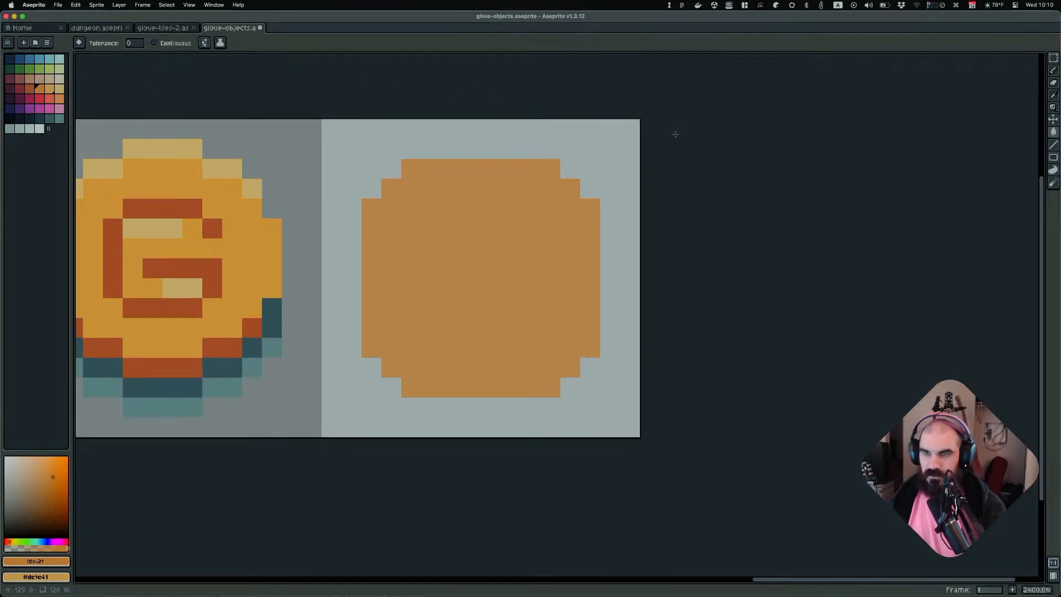
Paint a dark red horizontal stripe about 6 px long across the lower part of the circle with the brush
scroll(574, 259, left, 2)
scroll(524, 273, up, 1)
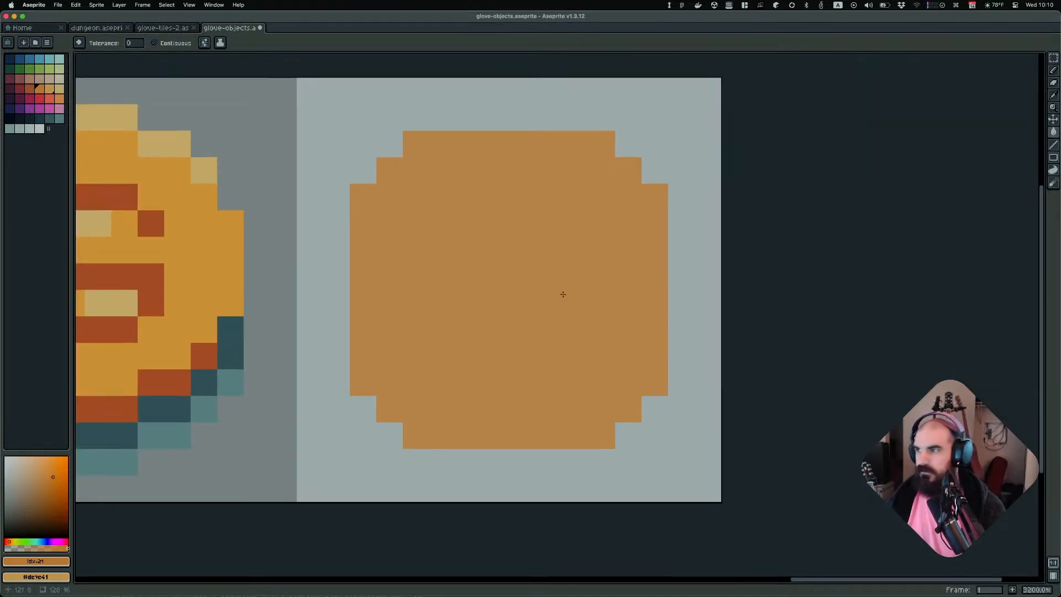
scroll(562, 294, right, 2)
scroll(563, 294, down, 1)
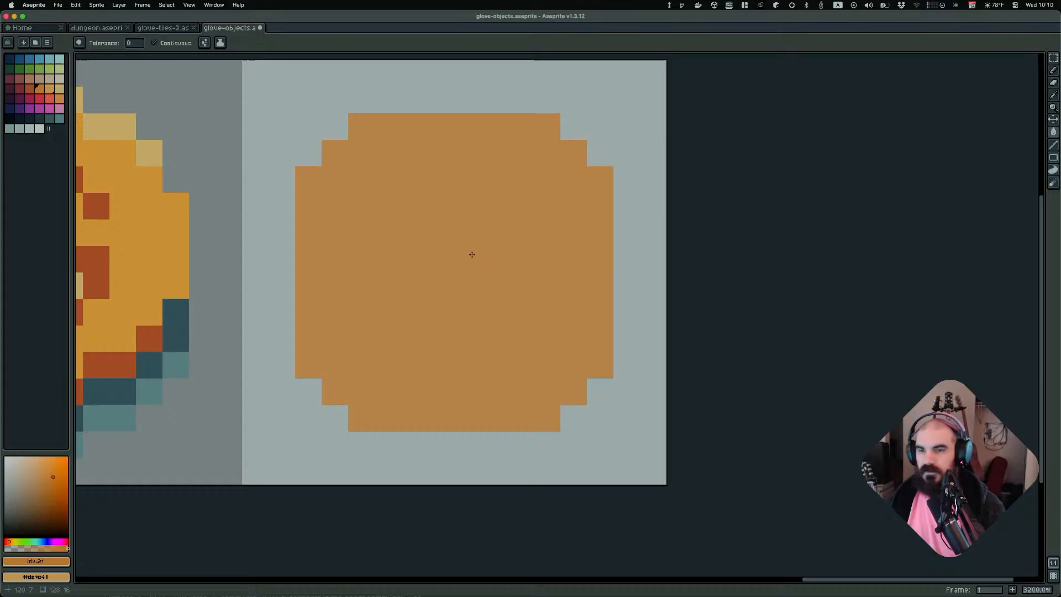
click(19, 88)
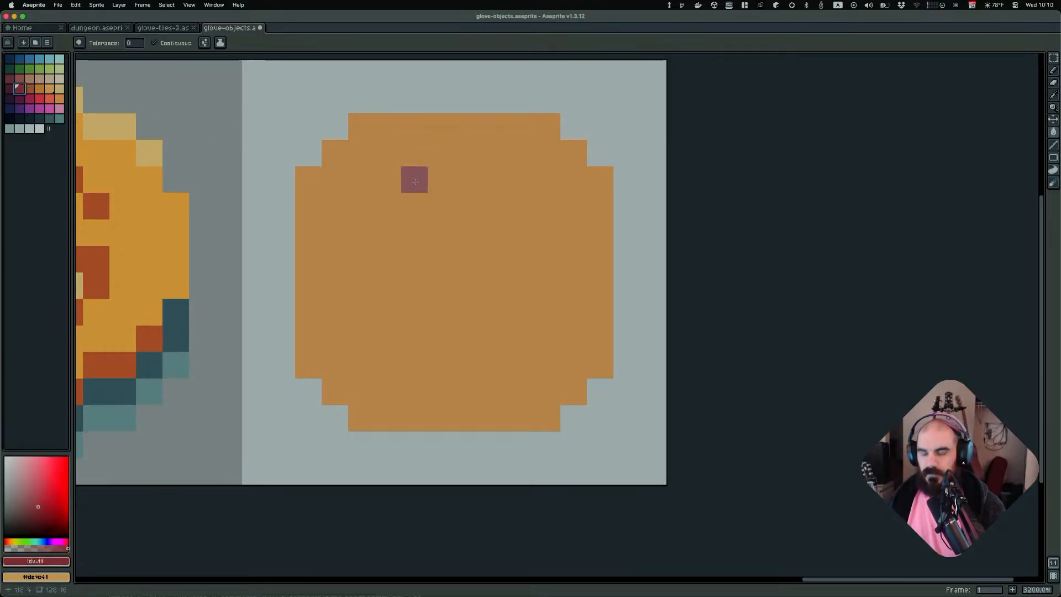
key(b)
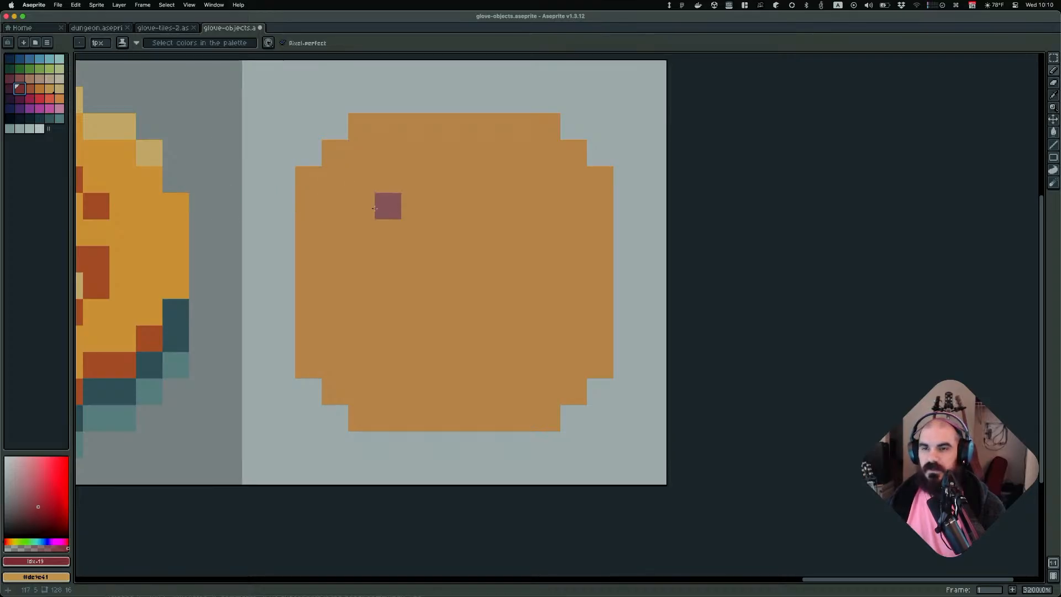
mouse_move(388, 180)
mouse_down()
mouse_move(415, 363)
mouse_move(441, 363)
mouse_up()
key(super+z)
drag(600, 391, 441, 391)
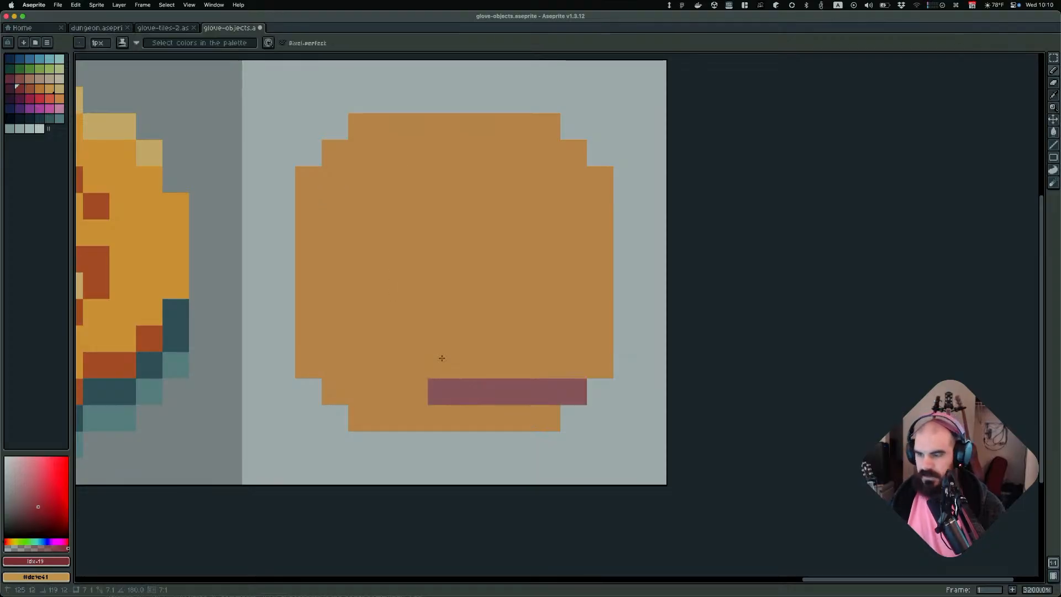
key(super+Tab)
key(super+t)
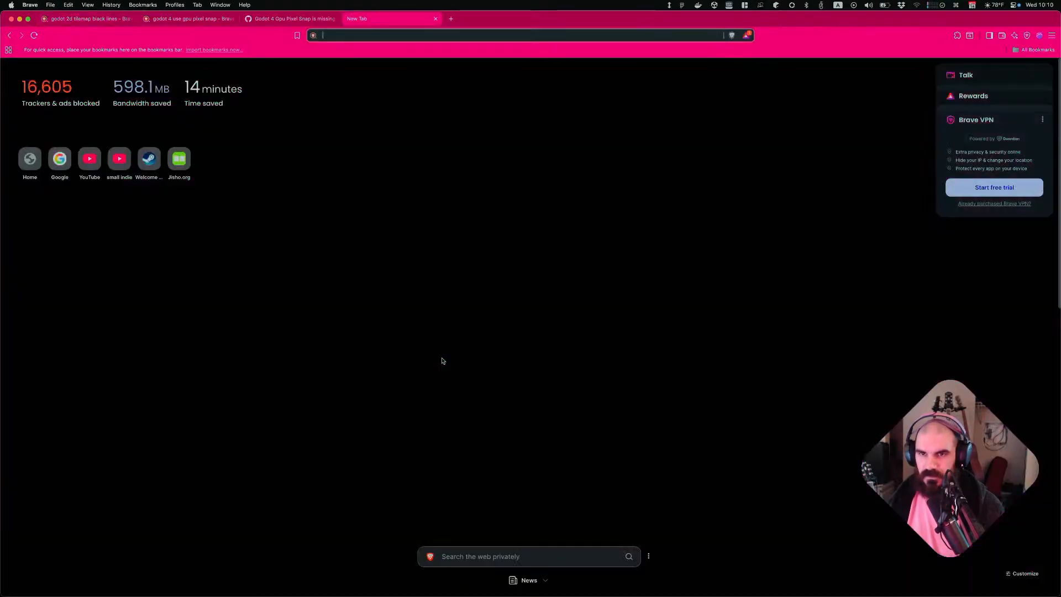
text(tw)
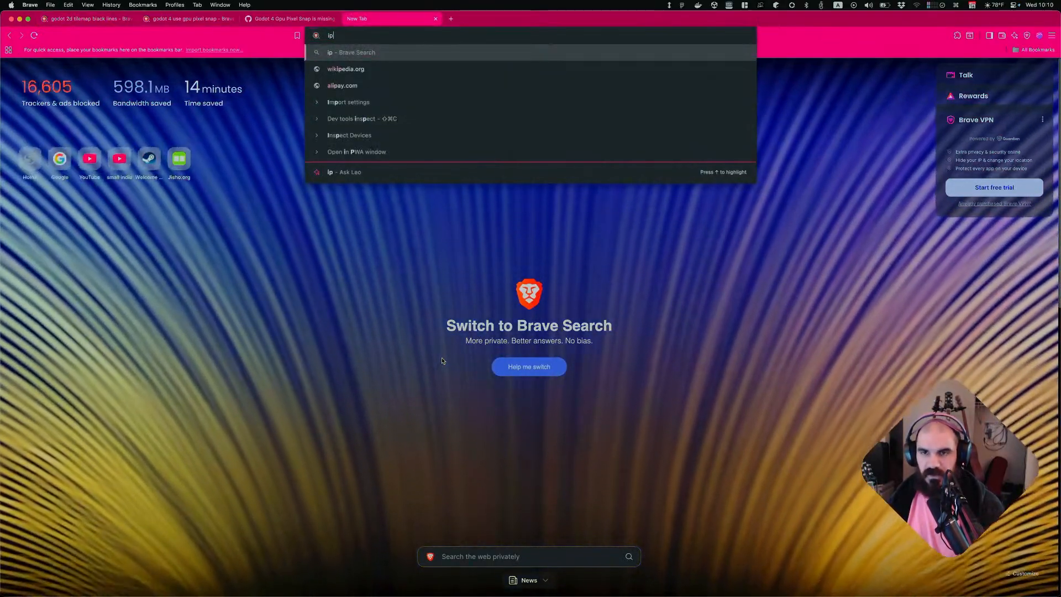
key(BackSpace)
key(BackSpace)
text(x.com)
key(Return)
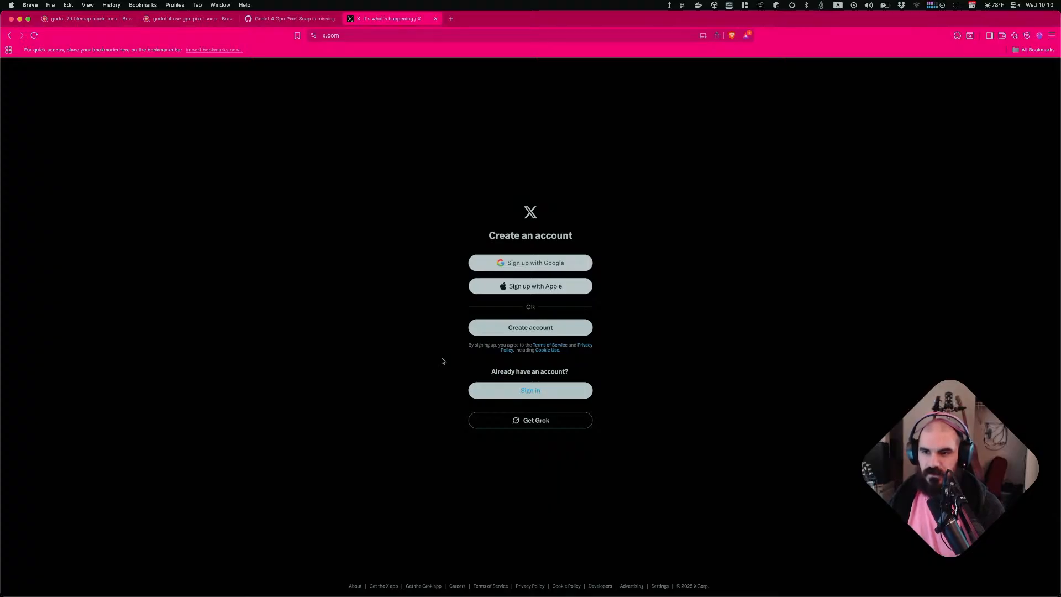
key(super+w)
Switch to the browser window showing the X home feed and maximize it
key(super+Tab)
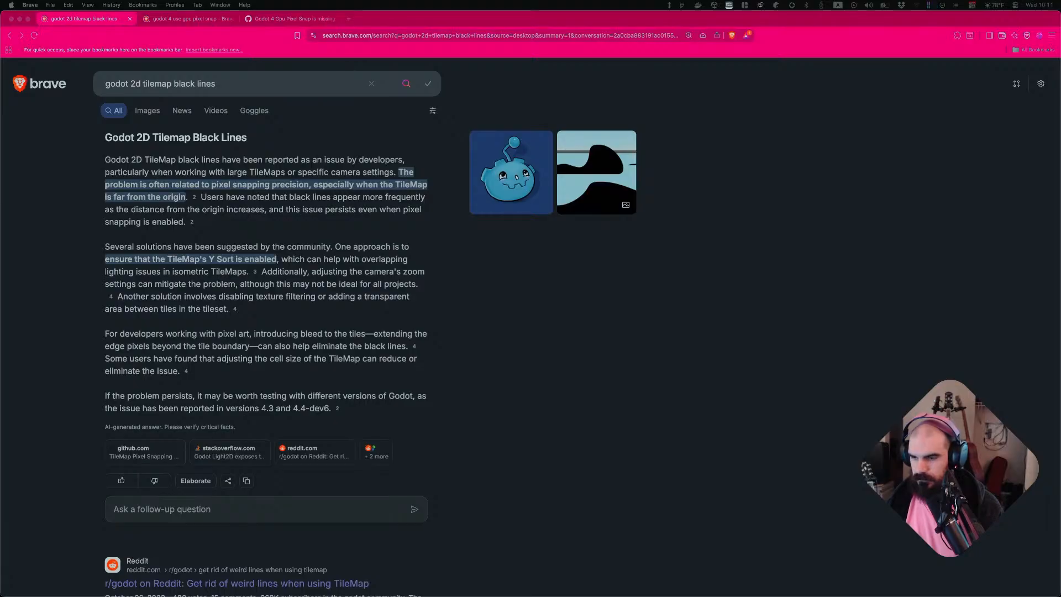
key(super+grave)
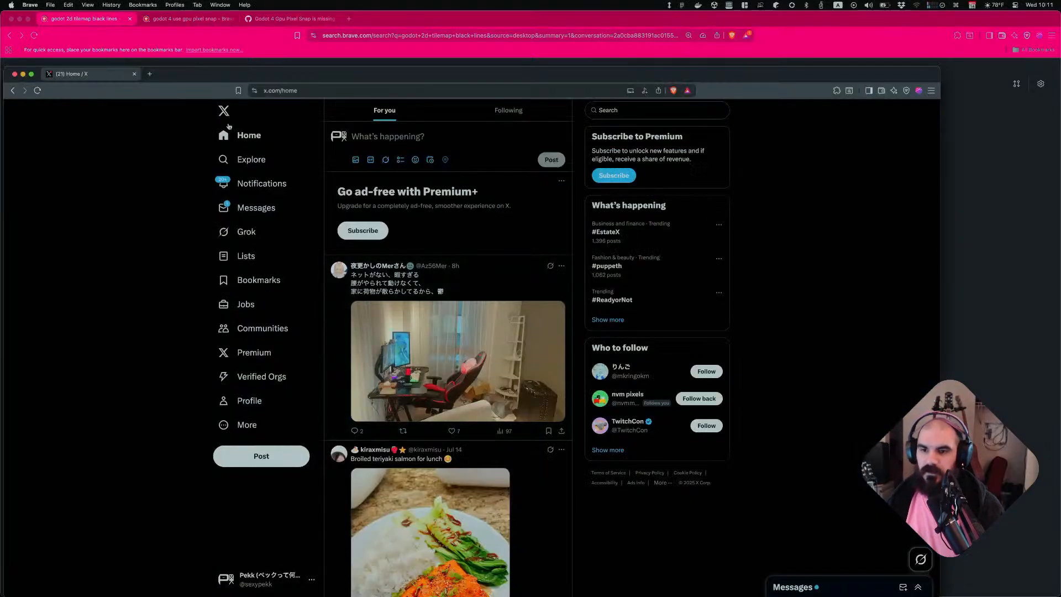
key(ctrl+alt+Return)
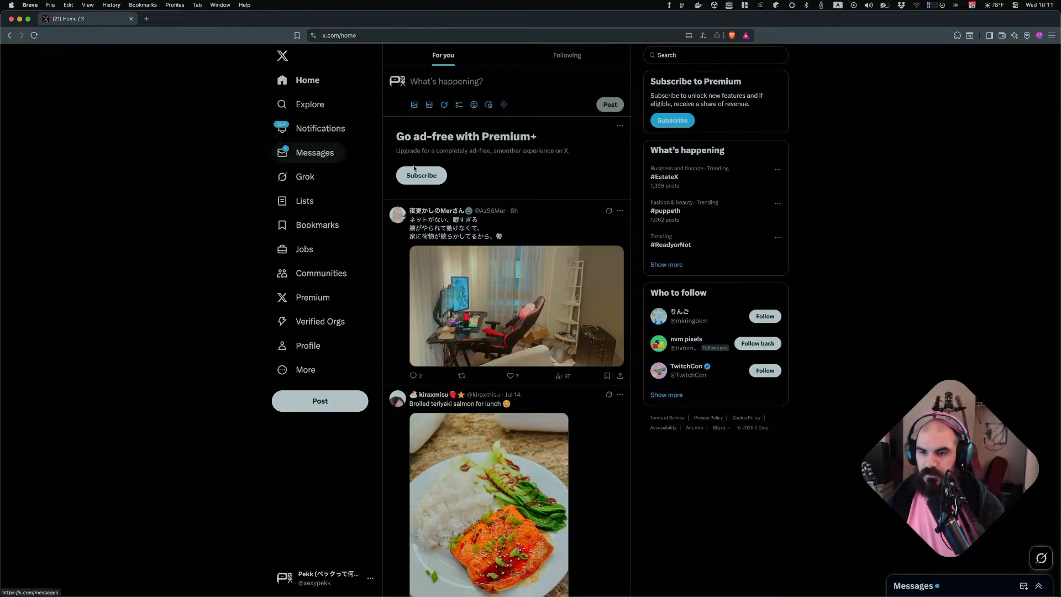
Search X for "pixel-art backpack"
scroll(529, 193, down, 2)
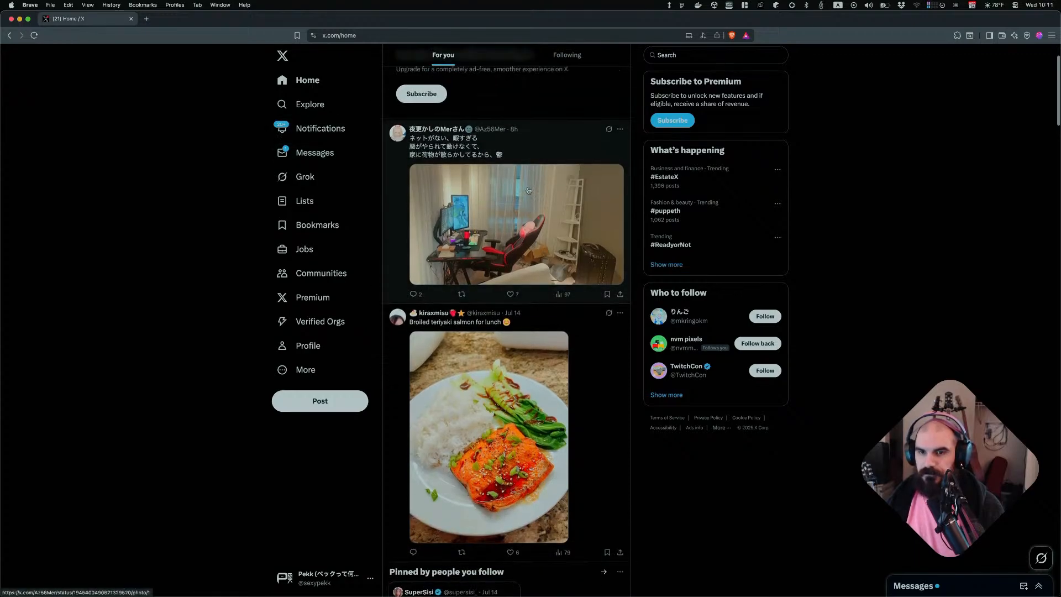
scroll(528, 190, up, 2)
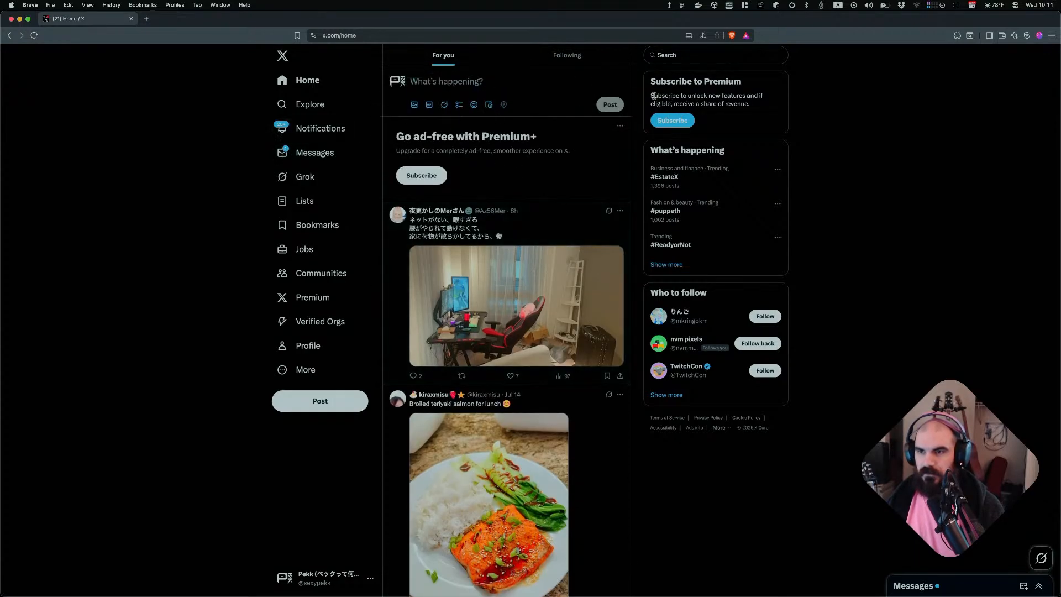
click(682, 54)
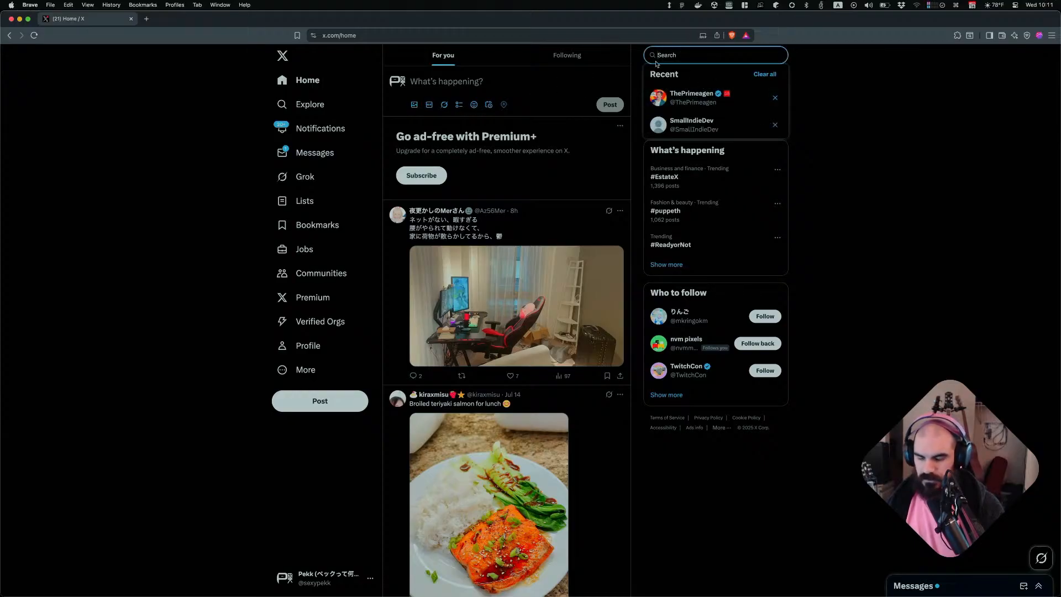
text(pixel)
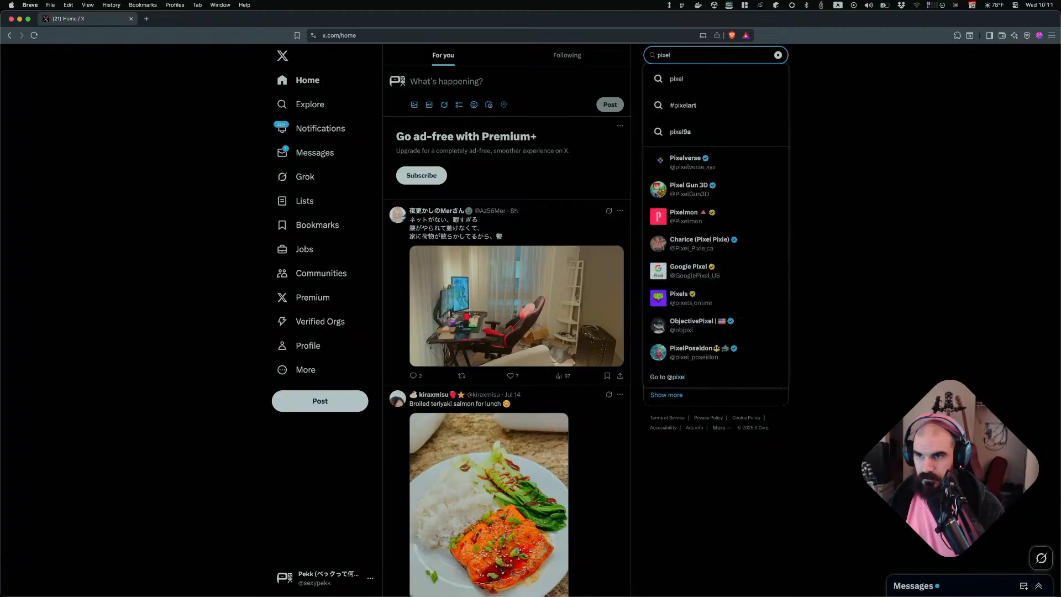
text(-art backpack)
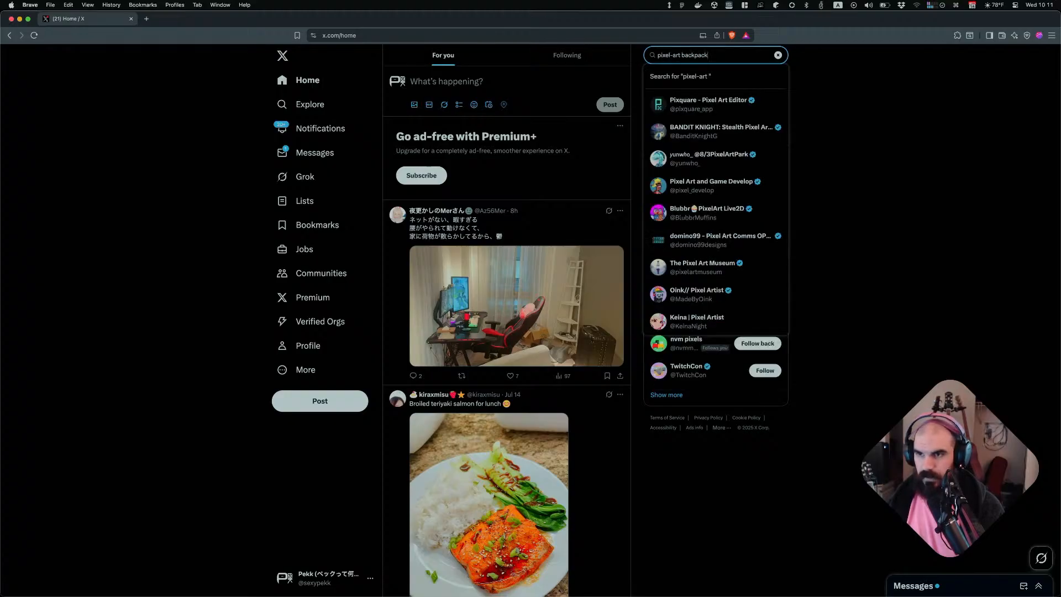
key(Return)
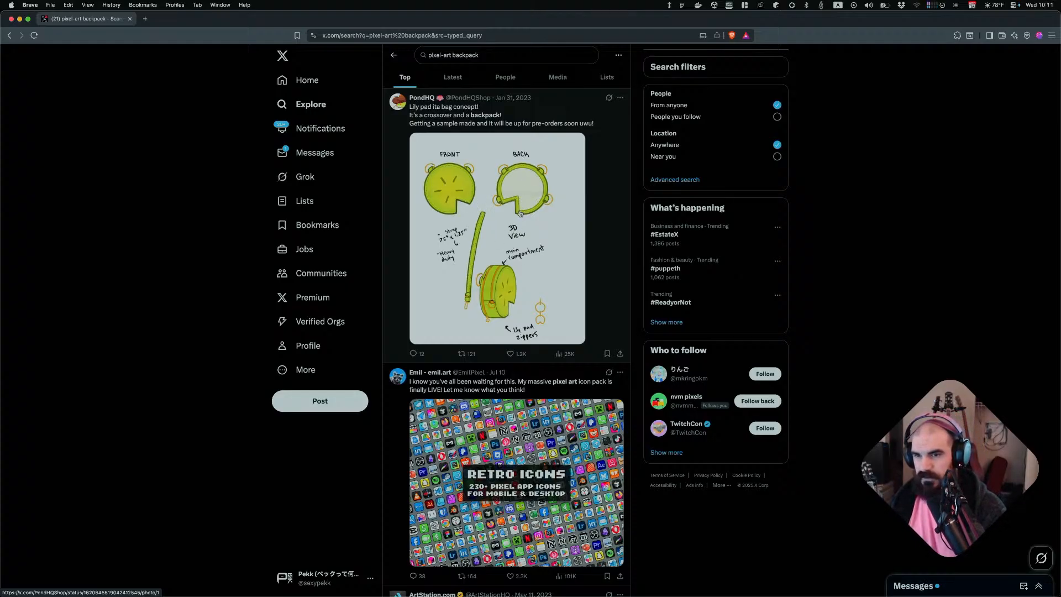
Open the Retro Icons post image in the search results for a closer look, then close it
scroll(493, 322, down, 6)
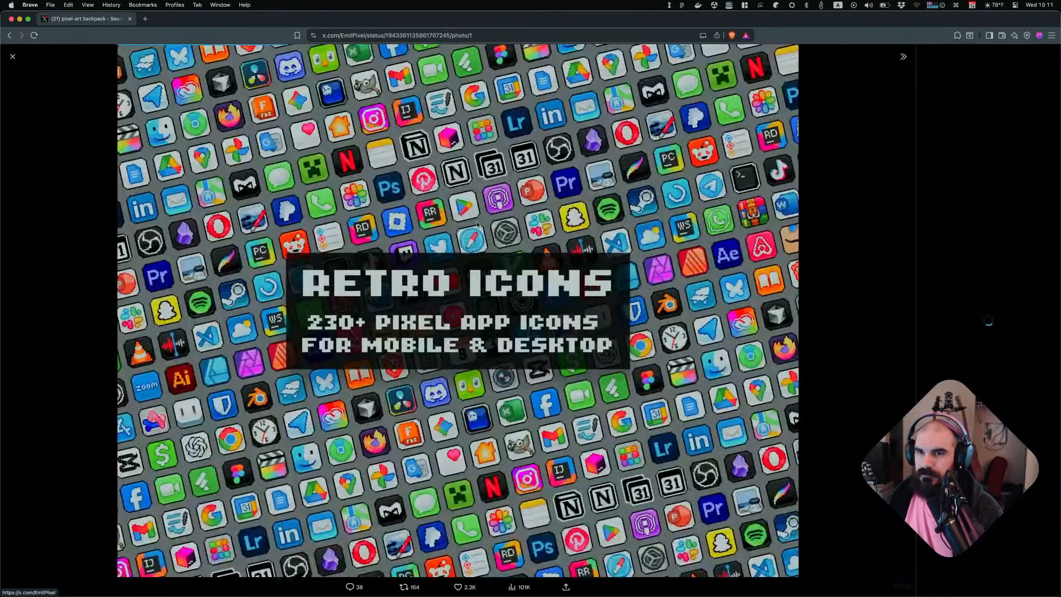
click(476, 223)
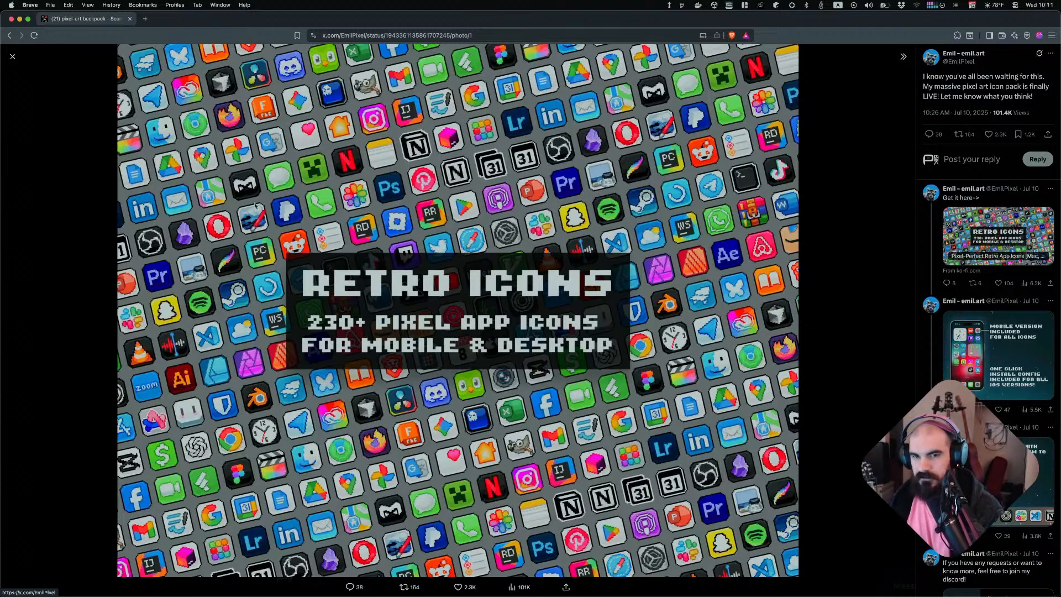
click(12, 56)
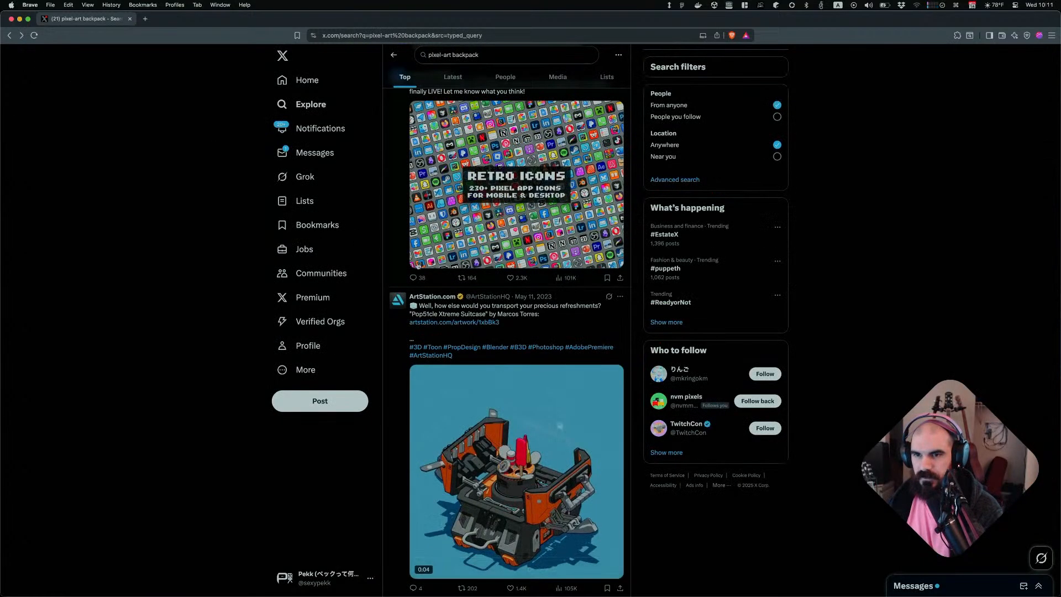
scroll(470, 348, down, 2)
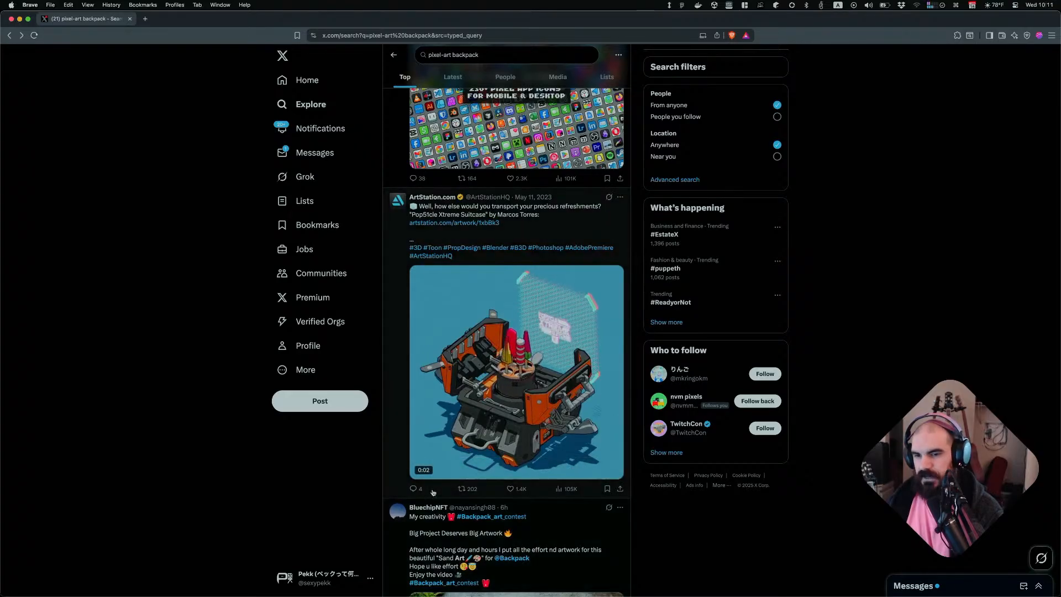
Like the ArtStation suitcase post and the pixel samurai post while scrolling through the results
click(509, 488)
scroll(509, 488, down, 8)
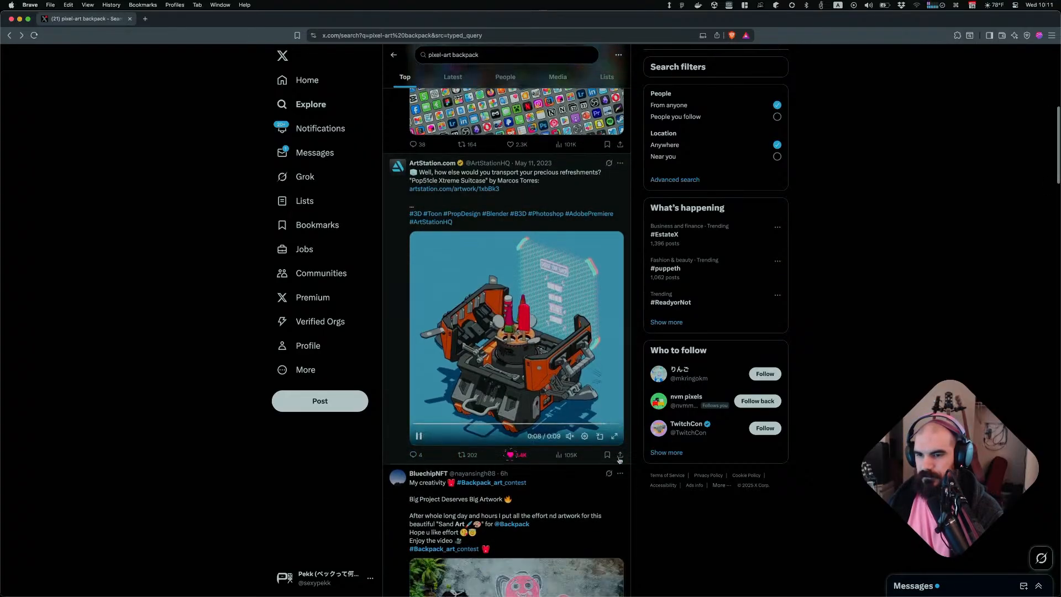
scroll(546, 430, down, 4)
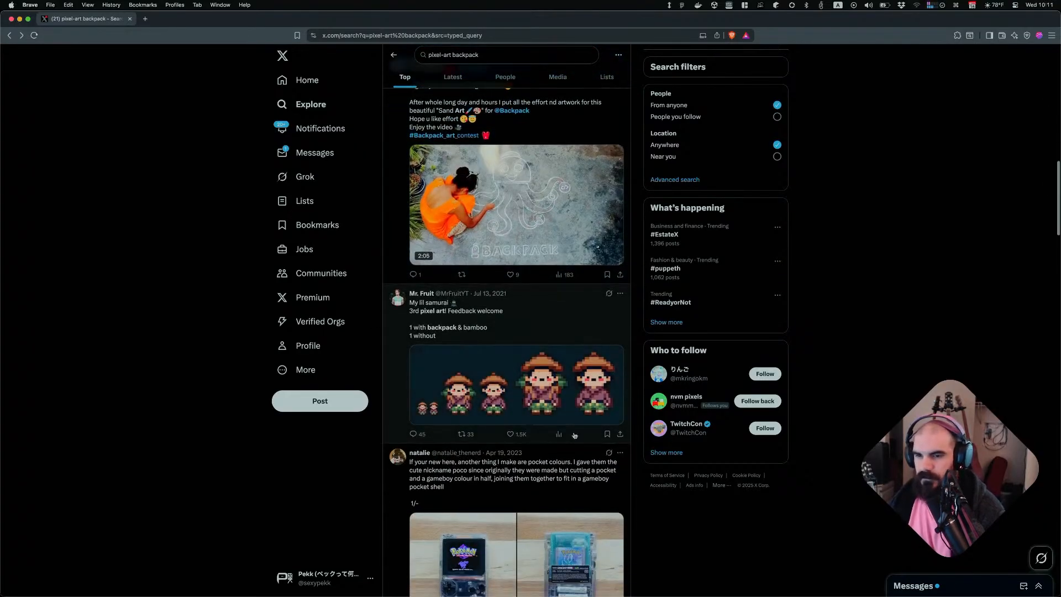
click(509, 434)
scroll(635, 405, down, 10)
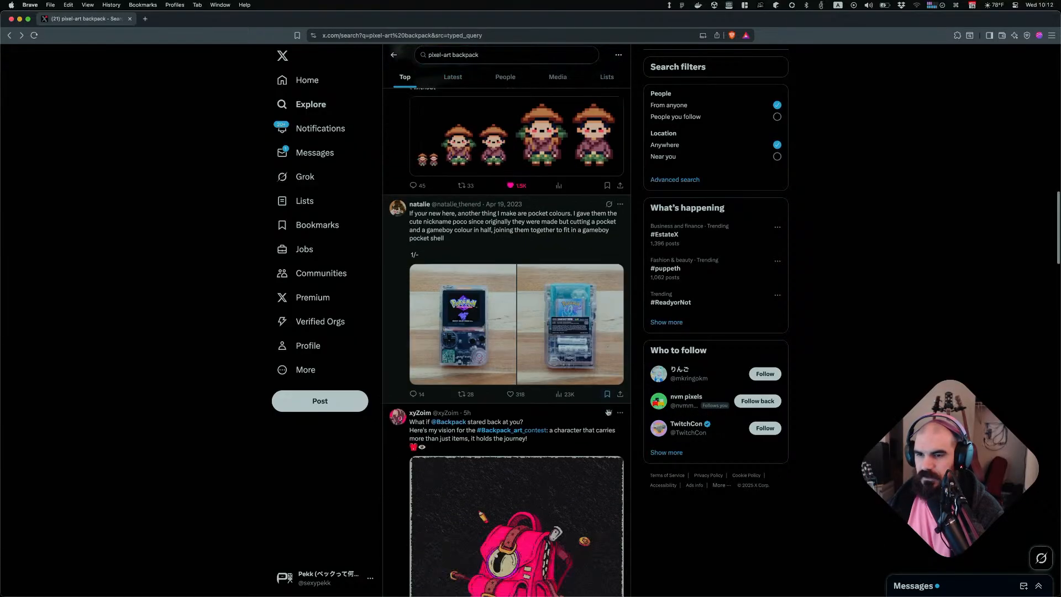
scroll(531, 427, down, 4)
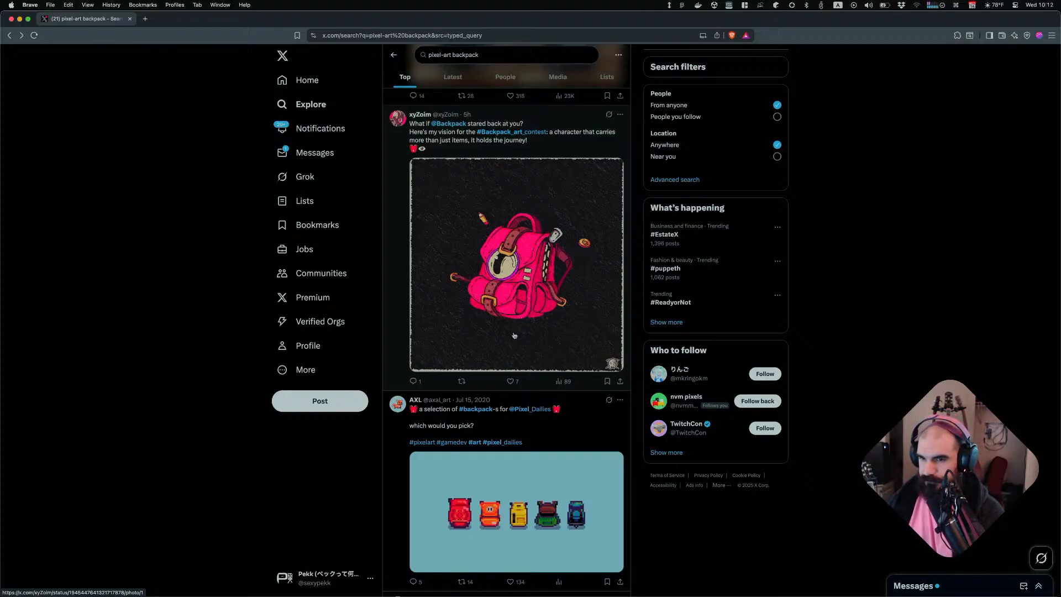
scroll(514, 335, down, 3)
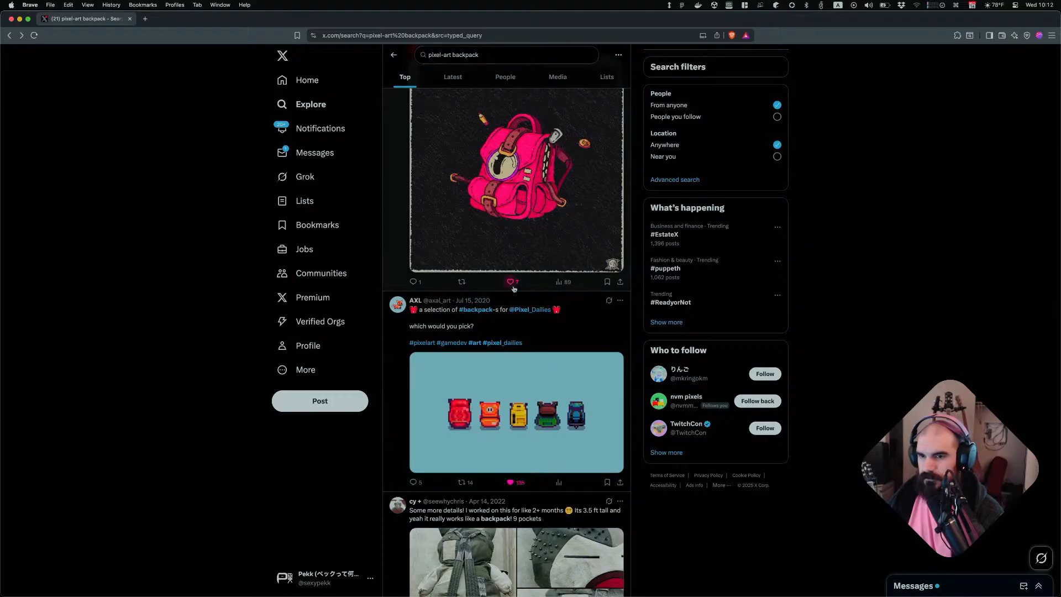
Switch to Obsidian and collapse the expanded folders in the vault's file tree
key(super+Tab)
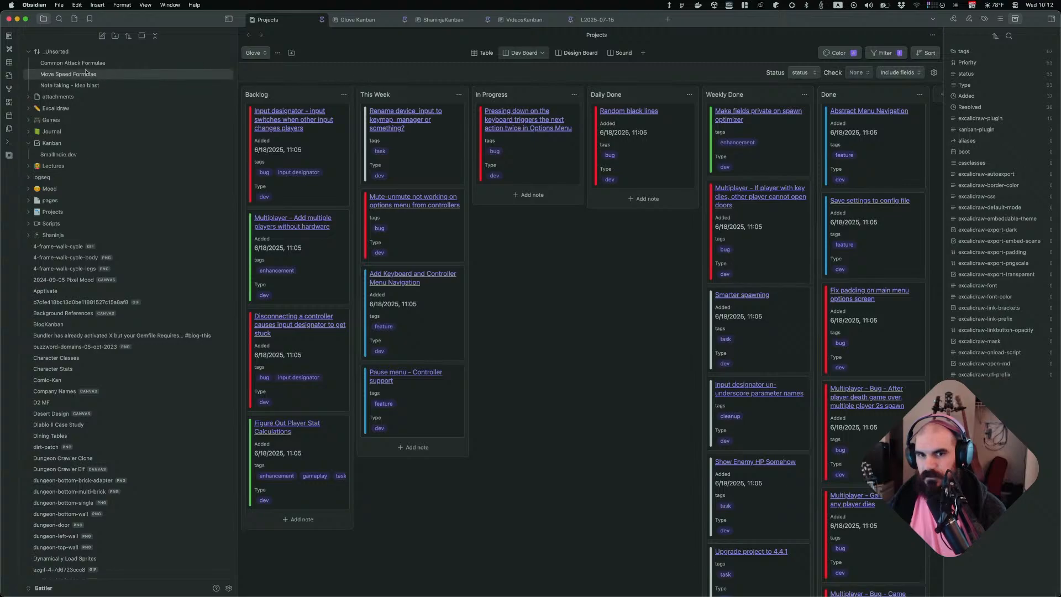
click(31, 51)
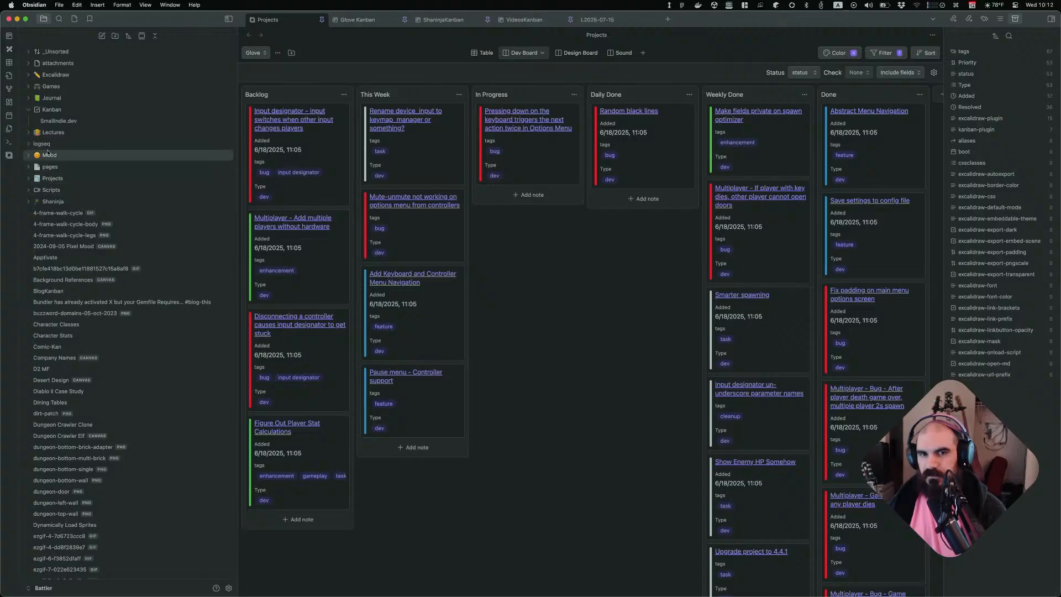
click(28, 111)
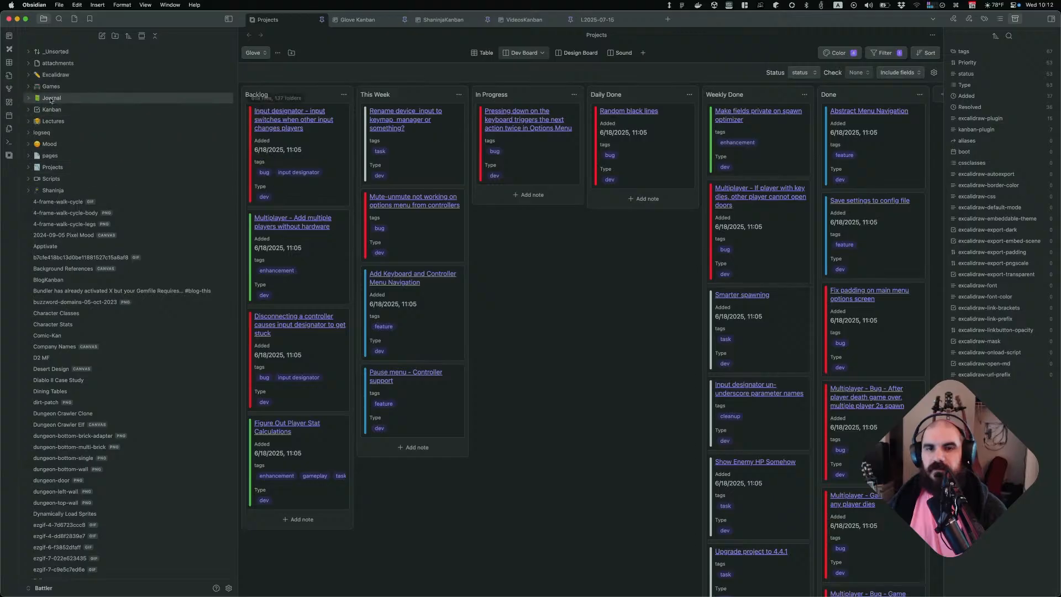
click(32, 87)
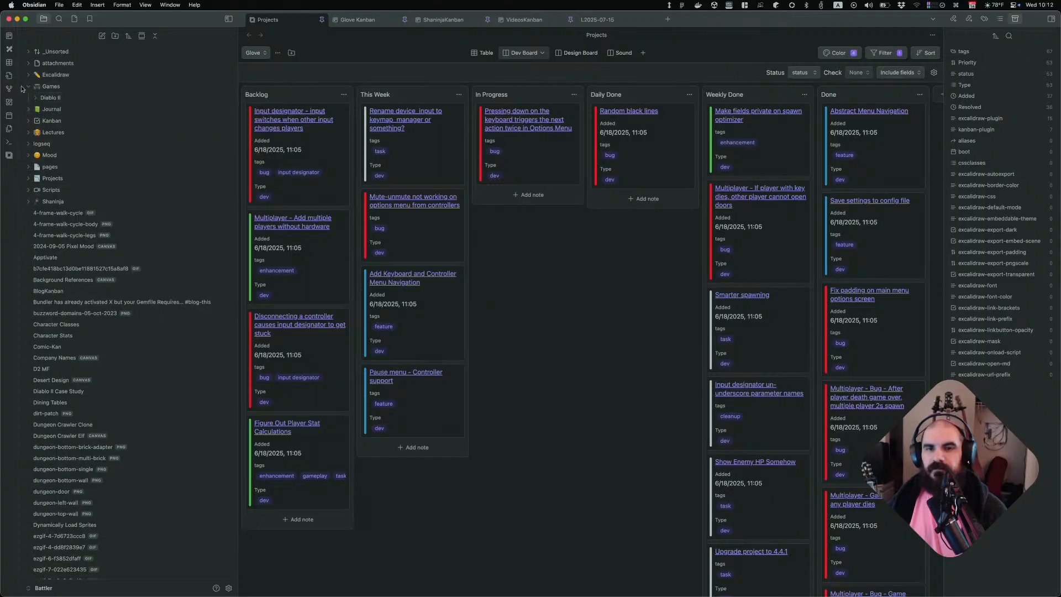
click(34, 88)
click(52, 193)
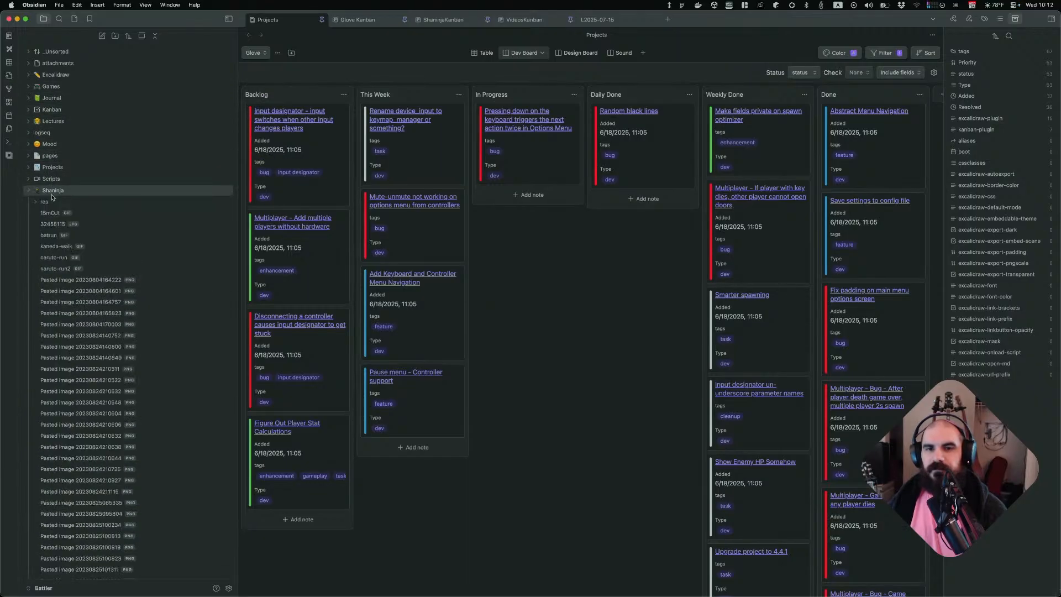
click(51, 194)
right_click(114, 225)
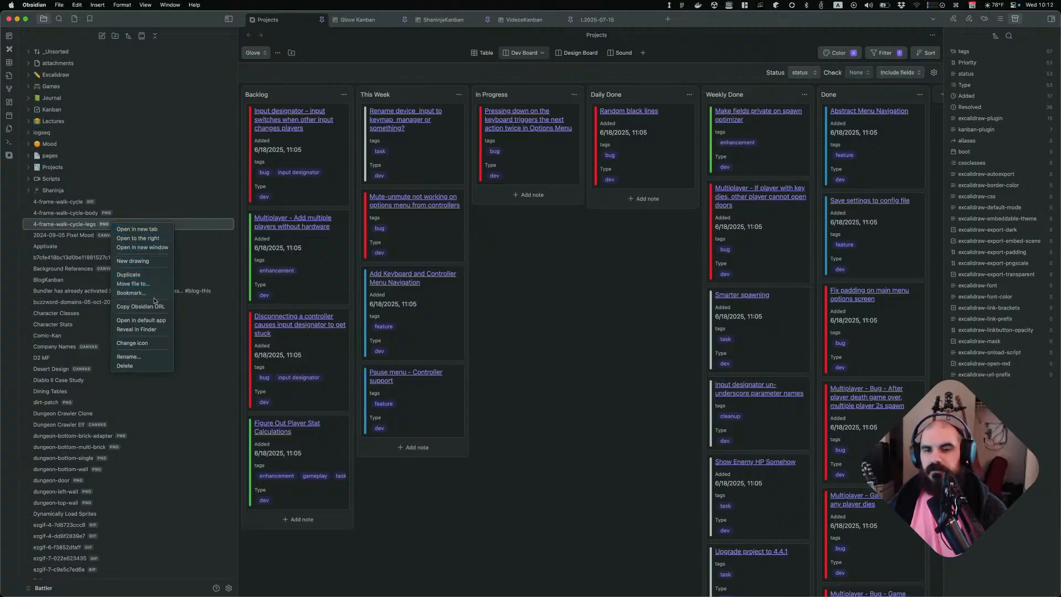
key(Escape)
Create a new folder named glove and add a new canvas inside it
click(116, 36)
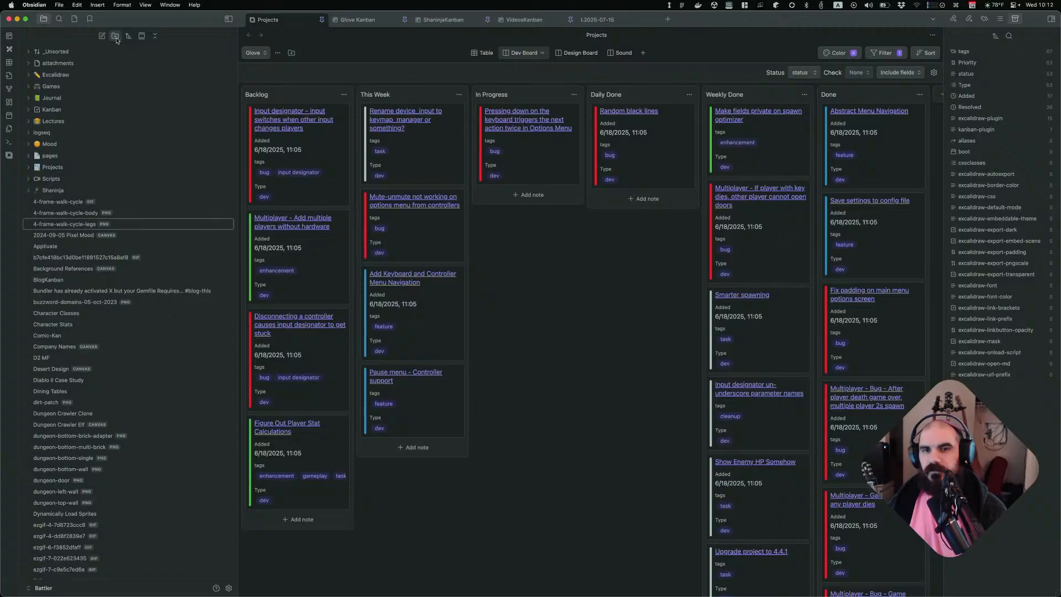
text(glove)
key(Return)
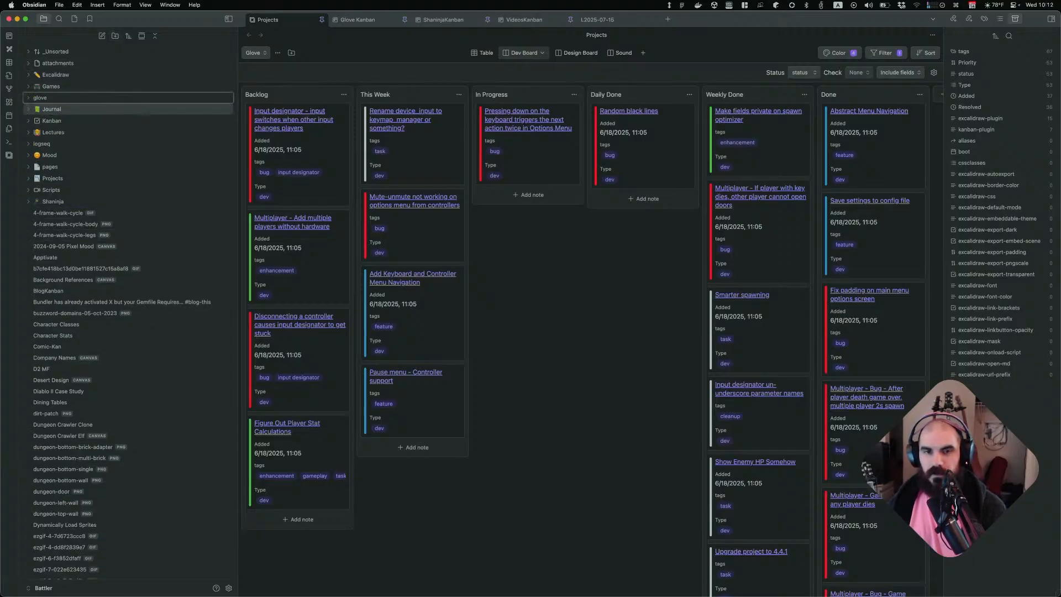
right_click(31, 99)
click(55, 123)
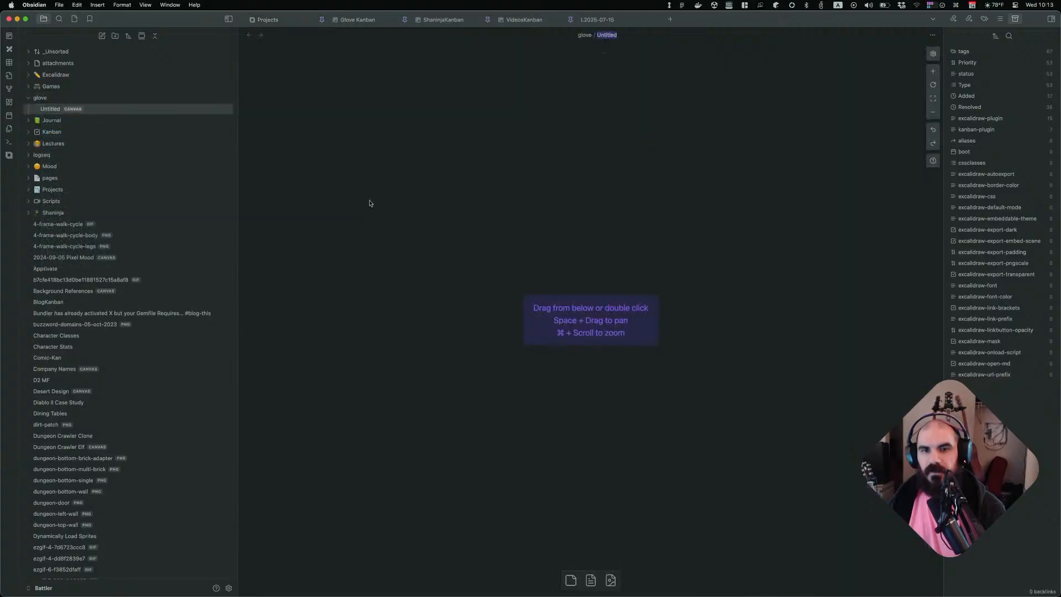
Copy the pink backpack image from X and paste it into the canvas, moving it toward the upper left
key(super+Tab)
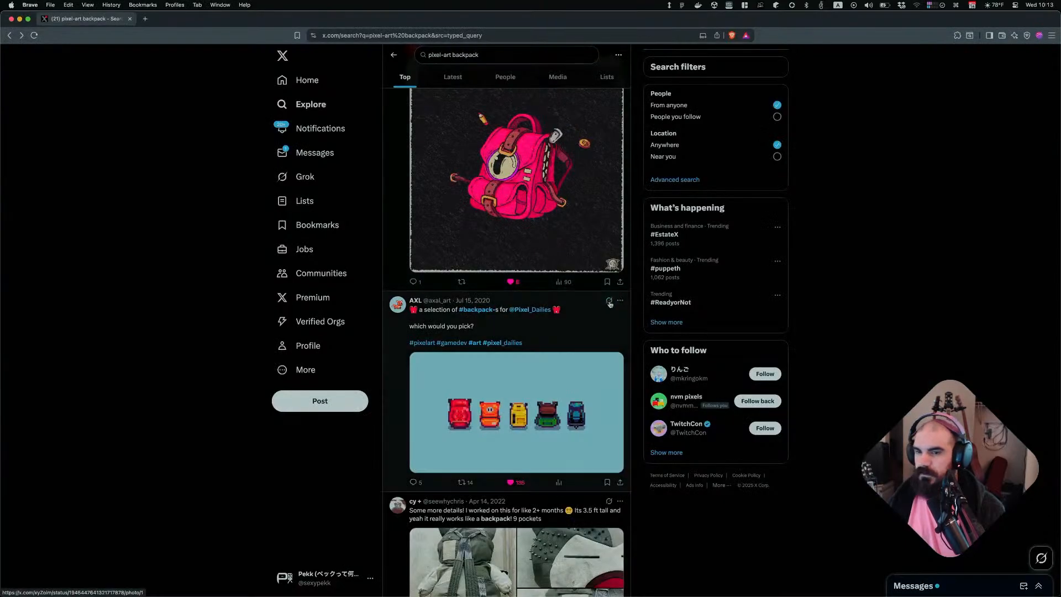
right_click(548, 194)
right_click(511, 190)
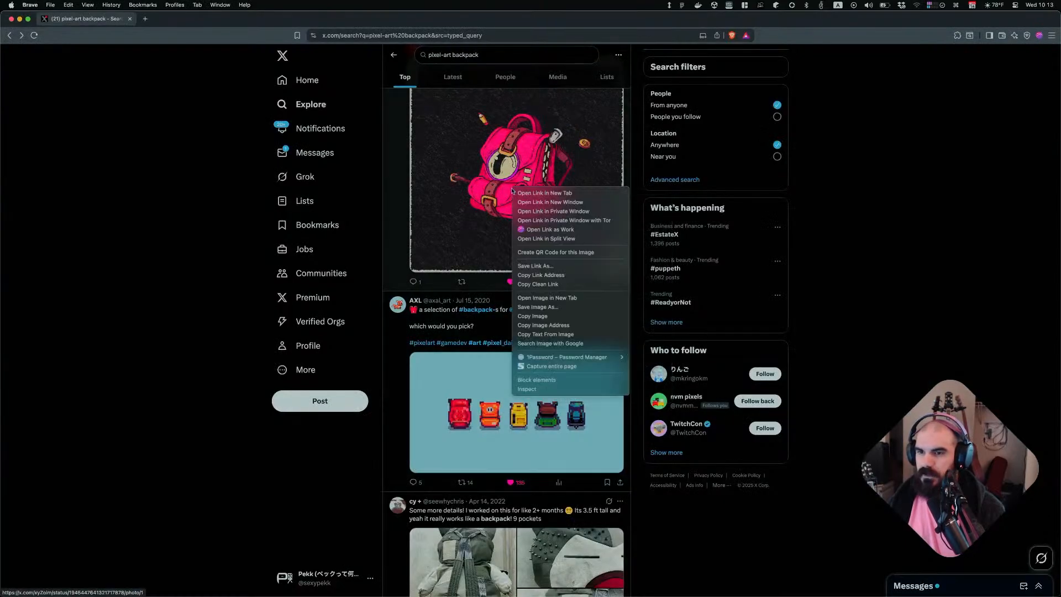
click(533, 315)
key(super+Tab)
key(super+v)
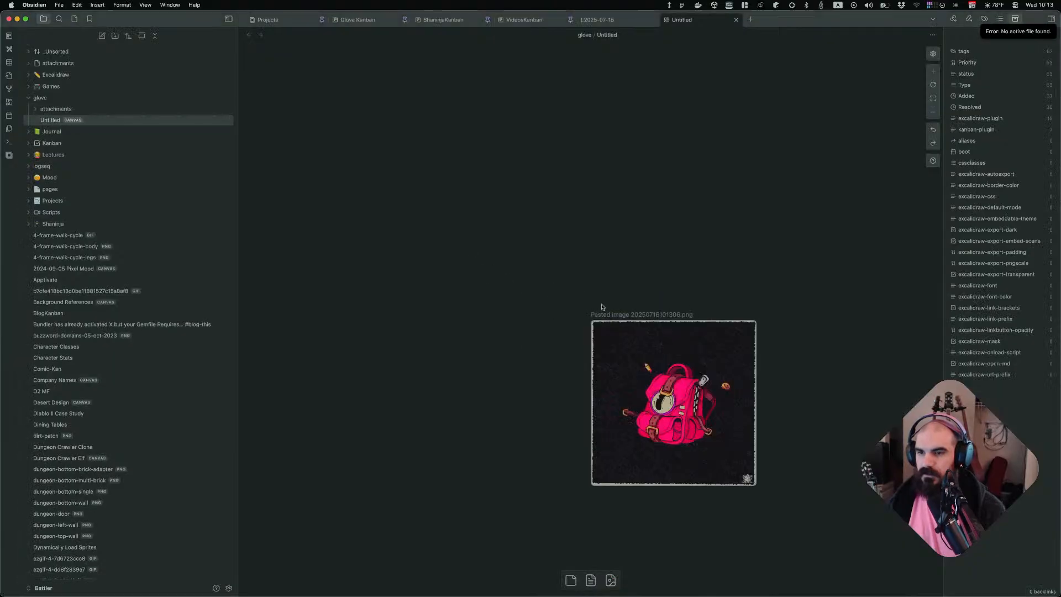
drag(535, 264, 442, 164)
click(627, 220)
Copy the five-backpacks image from X and paste it into the canvas beside the pink backpack
key(super+Tab)
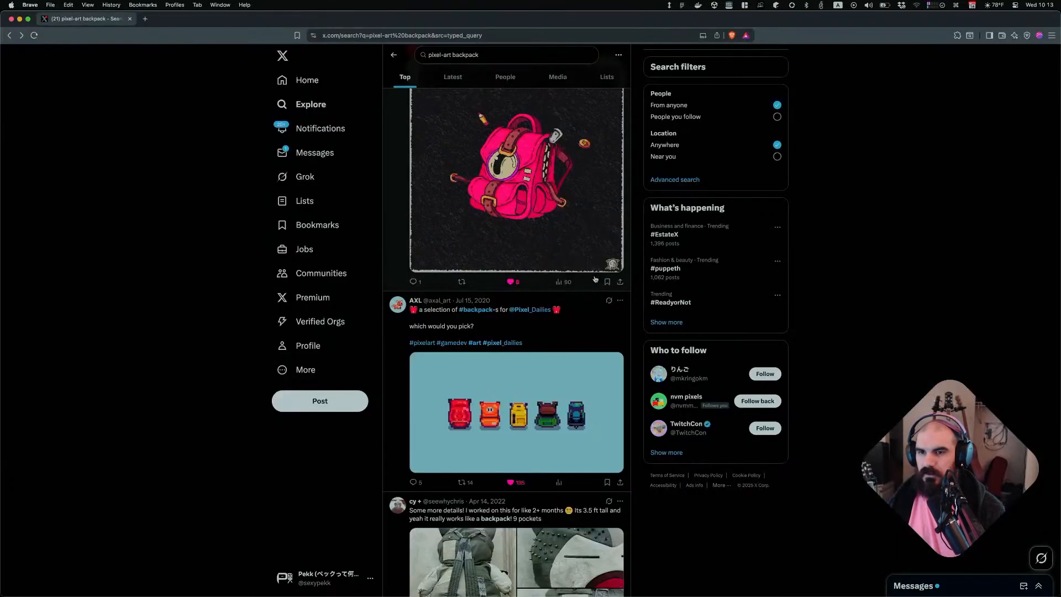
right_click(509, 410)
click(558, 514)
key(super+Tab)
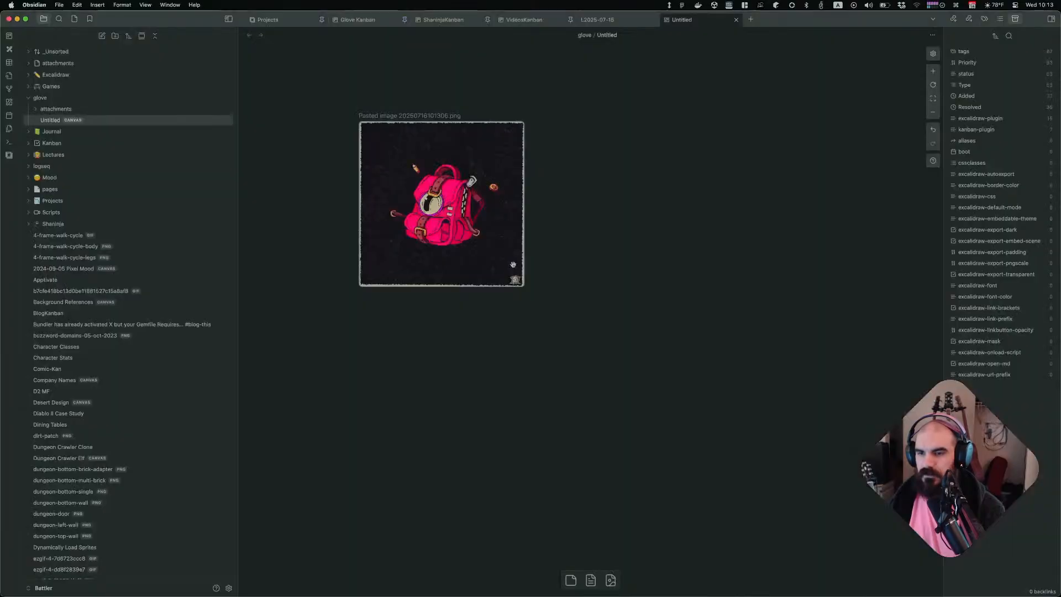
key(super+v)
drag(671, 404, 639, 207)
click(647, 244)
Open the pink backpack post on X and copy its address
key(super+Tab)
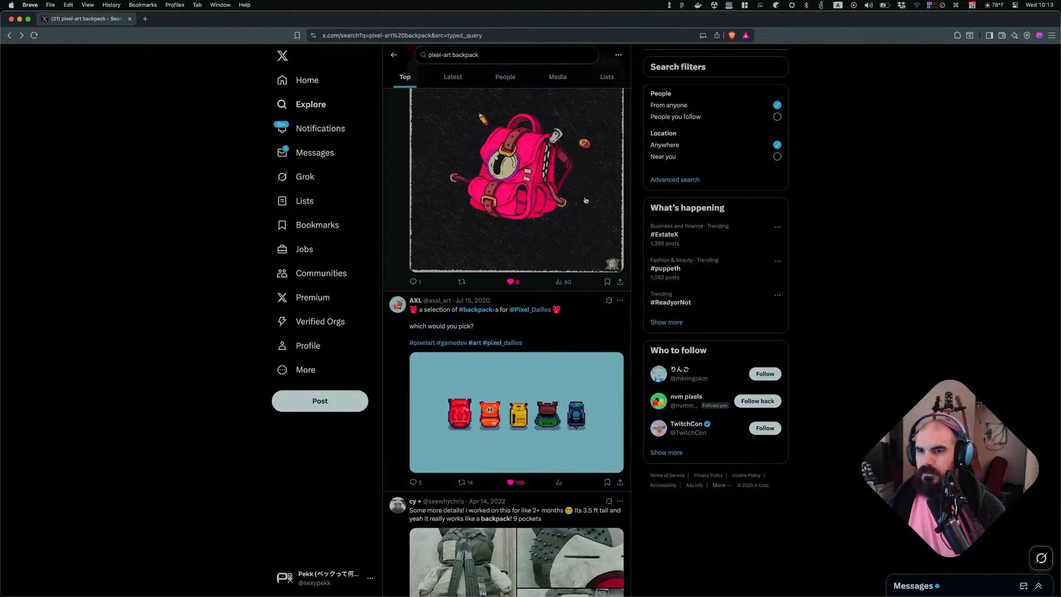
scroll(554, 222, up, 2)
scroll(556, 224, up, 2)
click(620, 214)
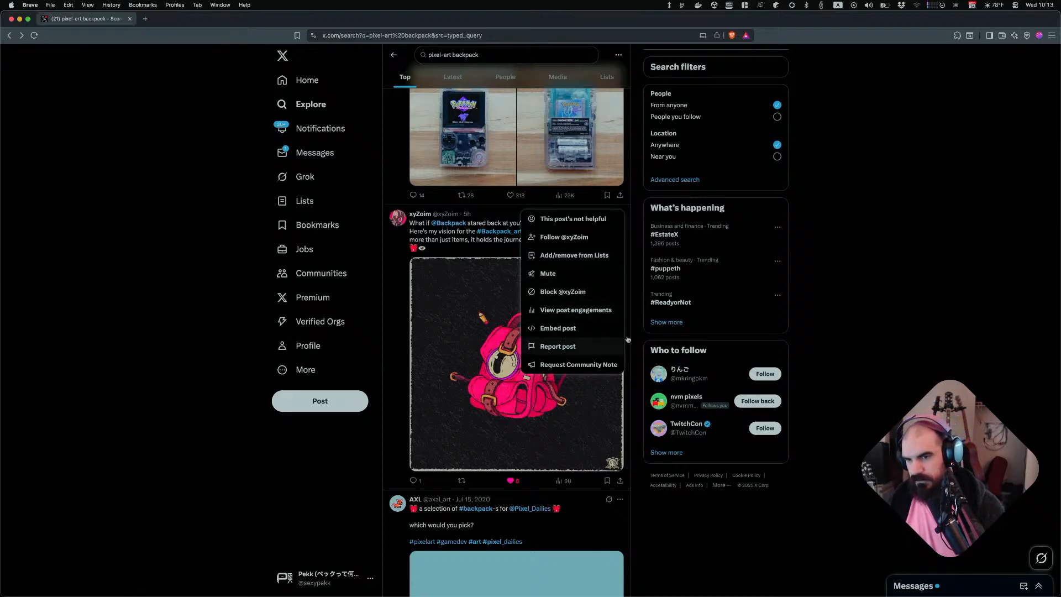
click(836, 338)
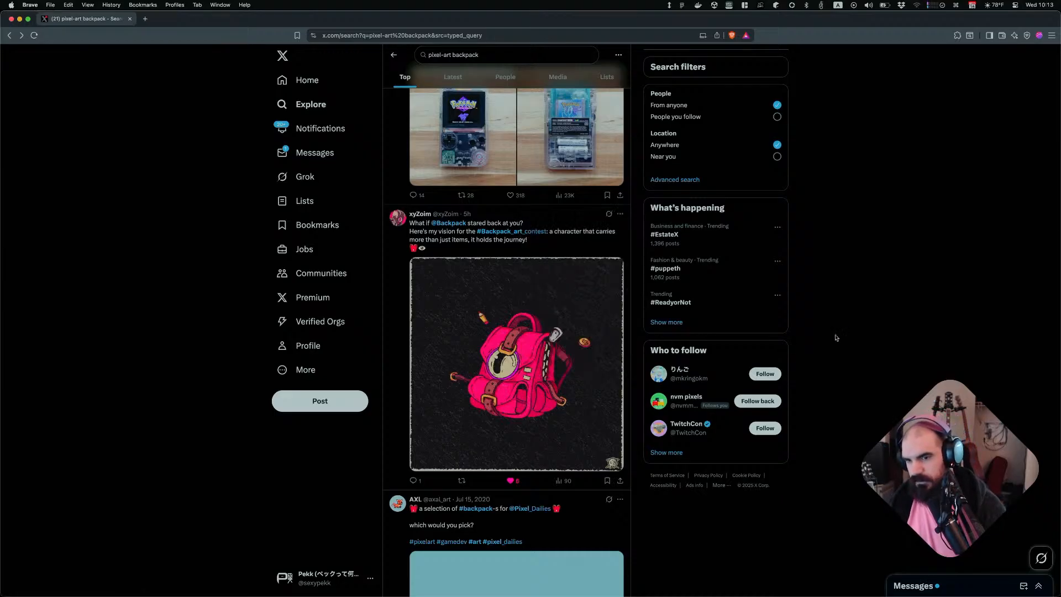
click(564, 228)
click(495, 36)
Paste the post link into the canvas as an embed, place it below the backpack image, and return to the browser
key(super+Tab)
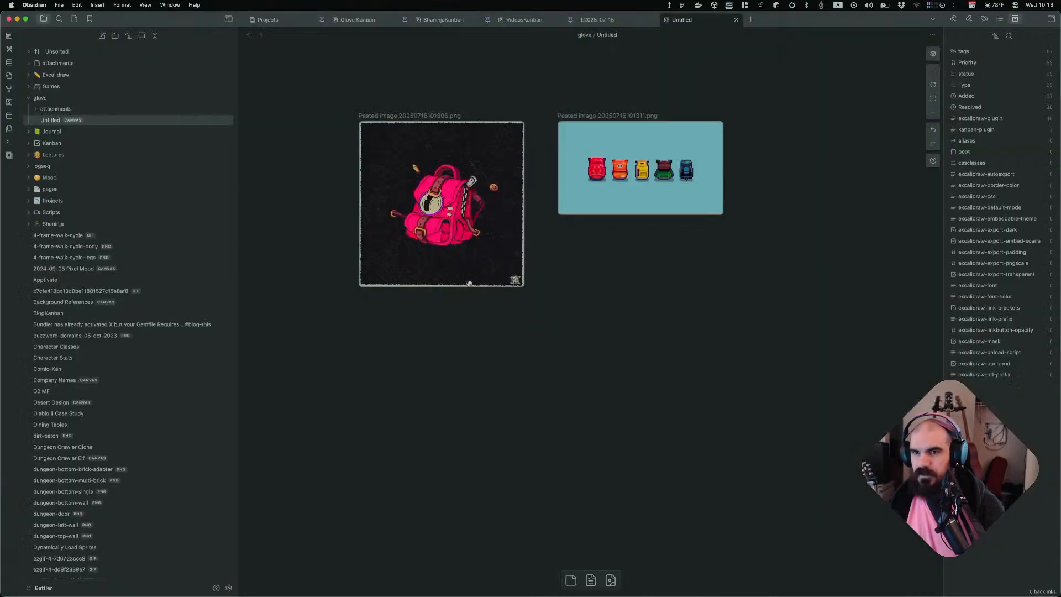
key(super+v)
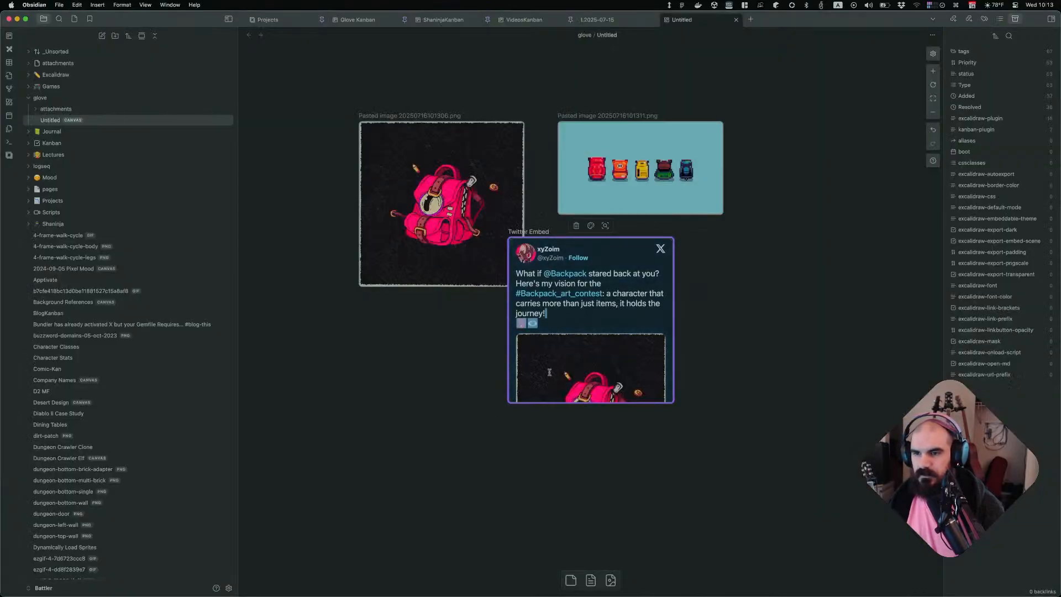
drag(589, 294, 440, 369)
click(451, 275)
click(632, 322)
key(super+Tab)
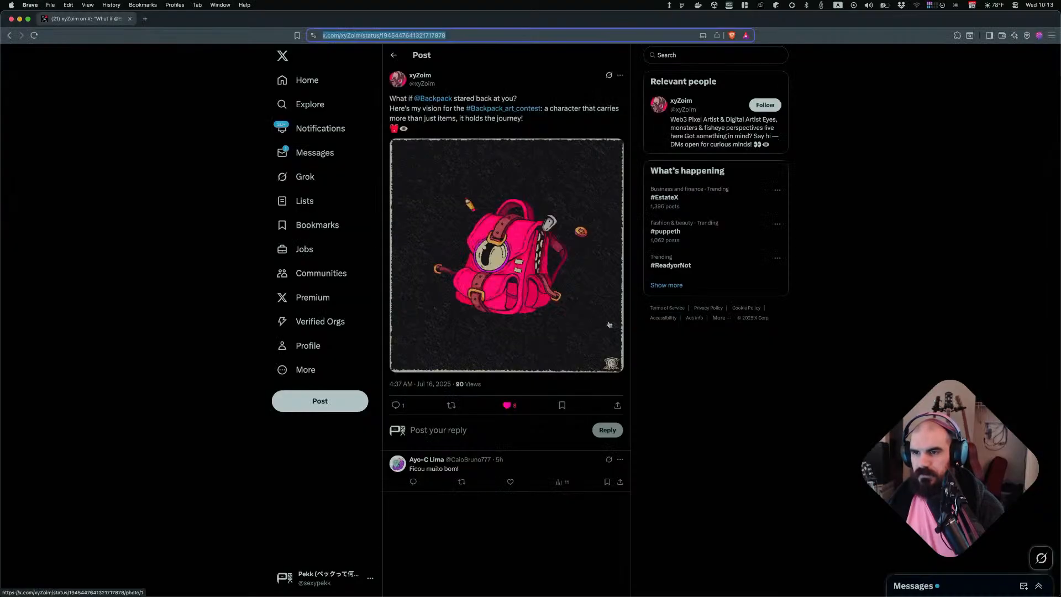
Open the five-backpacks post from the pixel-art backpack search results on X and copy its address
scroll(605, 346, down, 3)
key(super+bracketleft)
scroll(541, 405, down, 3)
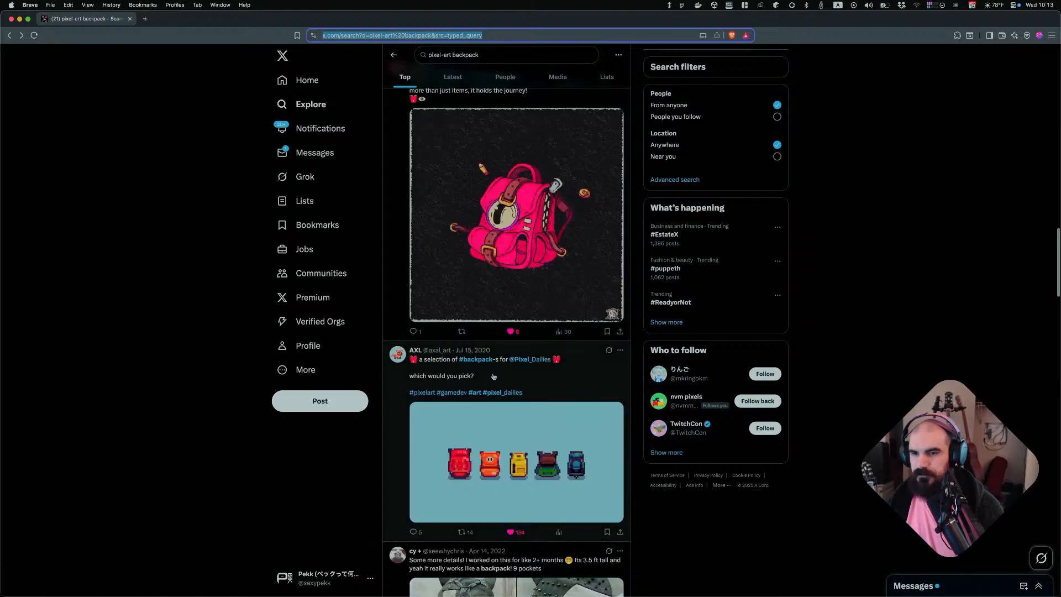
scroll(541, 405, down, 3)
click(574, 205)
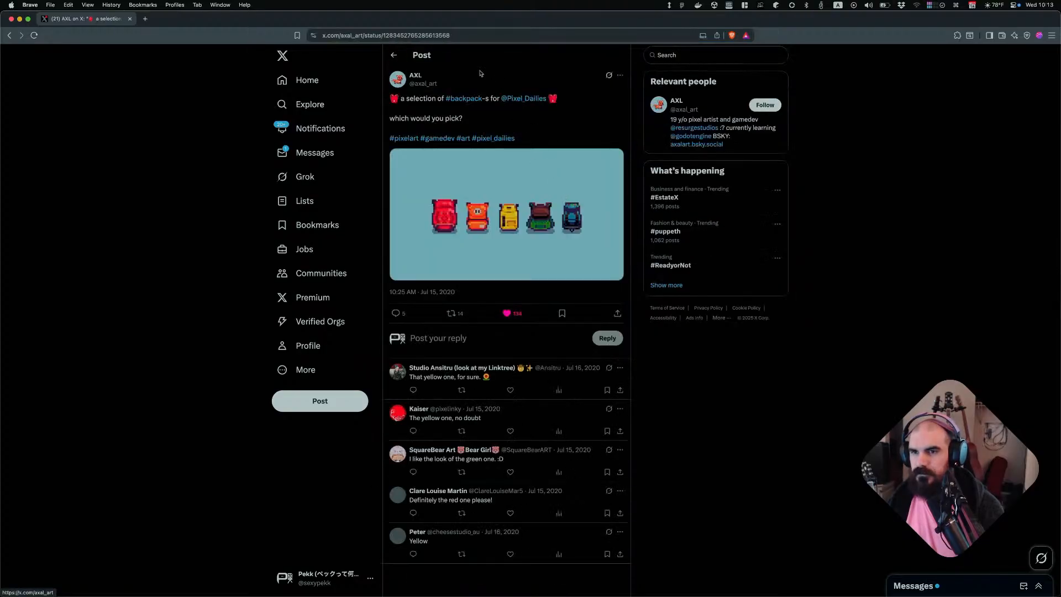
click(448, 35)
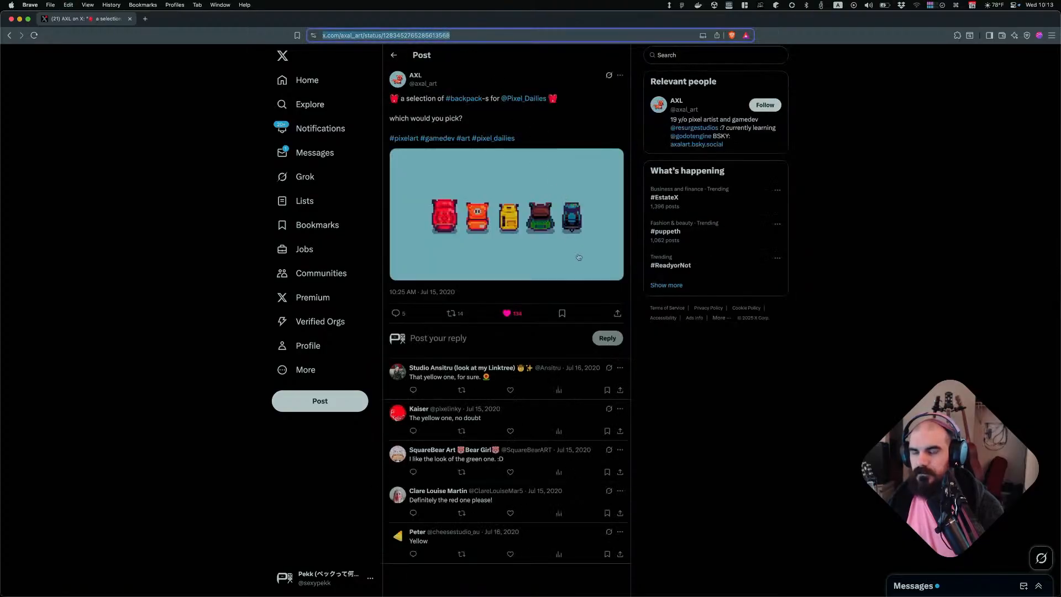
Paste the post link into the canvas as an embed to the right of the five-backpacks image
key(super+Tab)
key(super+v)
drag(562, 304, 854, 144)
click(742, 287)
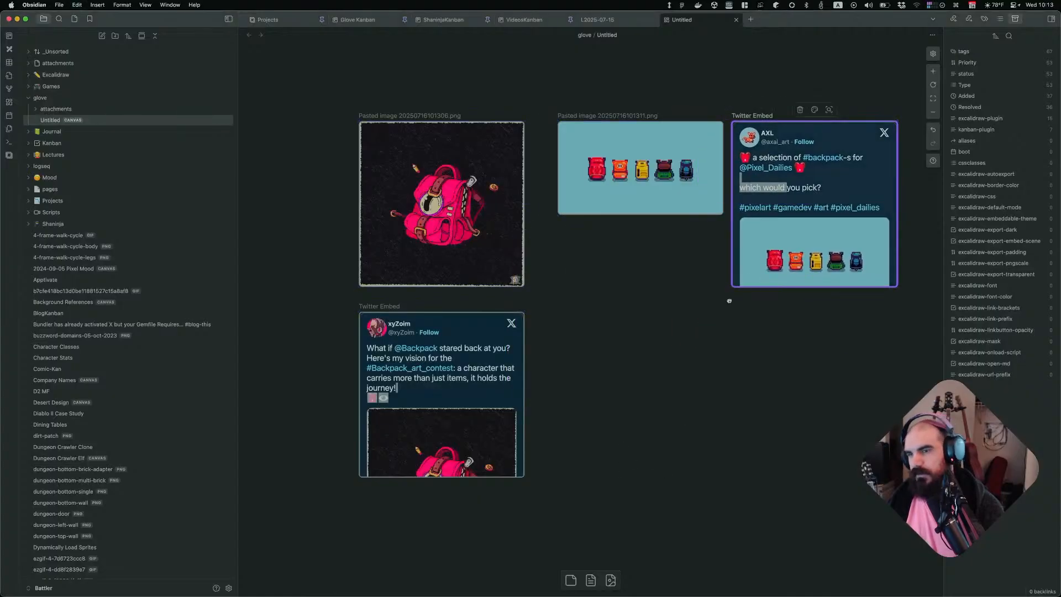
click(553, 317)
key(super+Tab)
key(super+Tab)
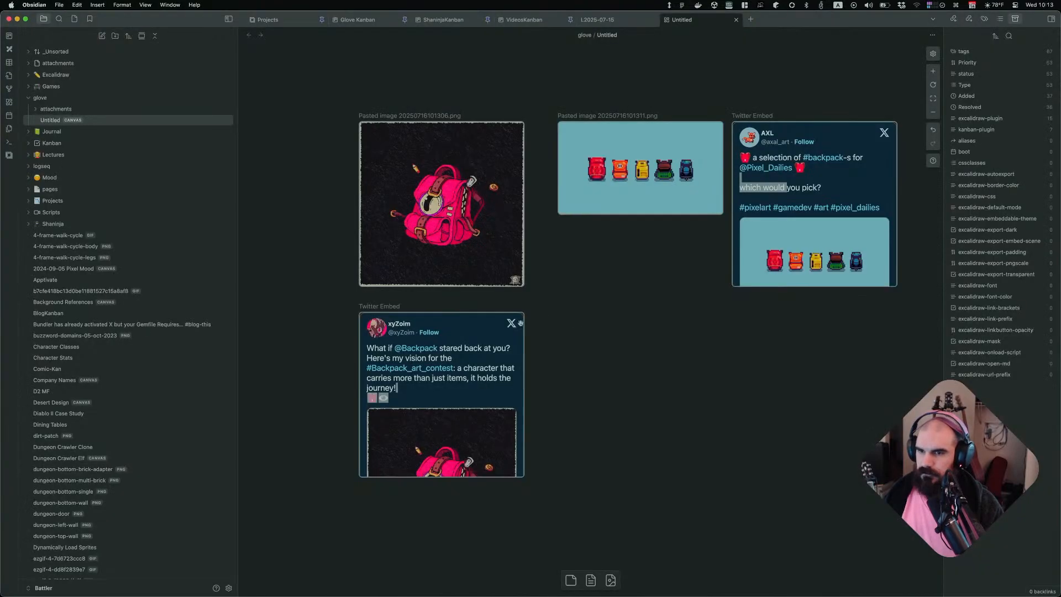
Move the pink backpack post embed to the left of the backpack images
scroll(616, 319, down, 3)
scroll(594, 317, up, 3)
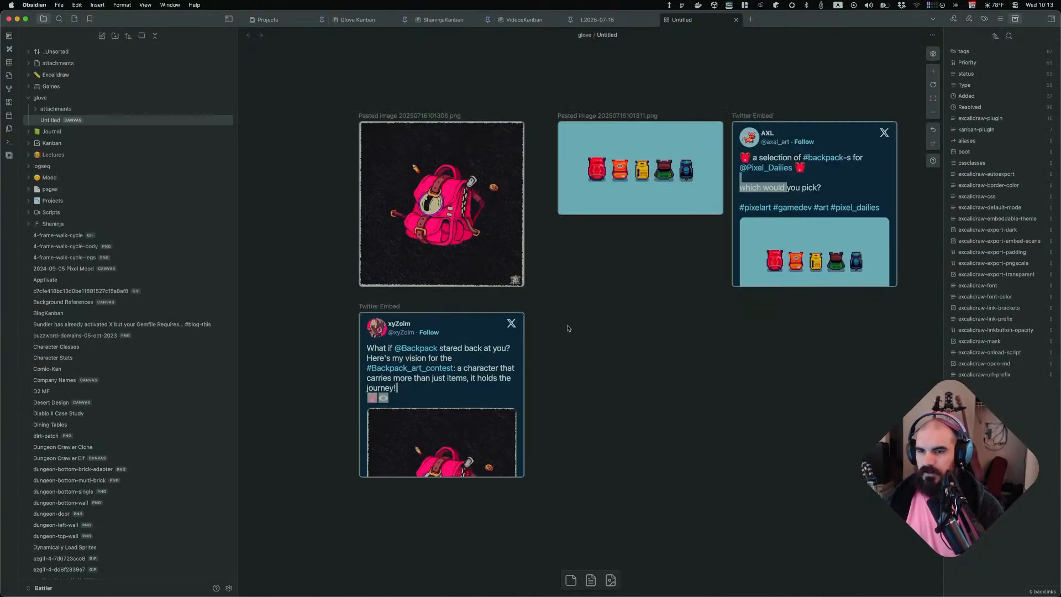
ctrl+scroll(567, 328, down, 3)
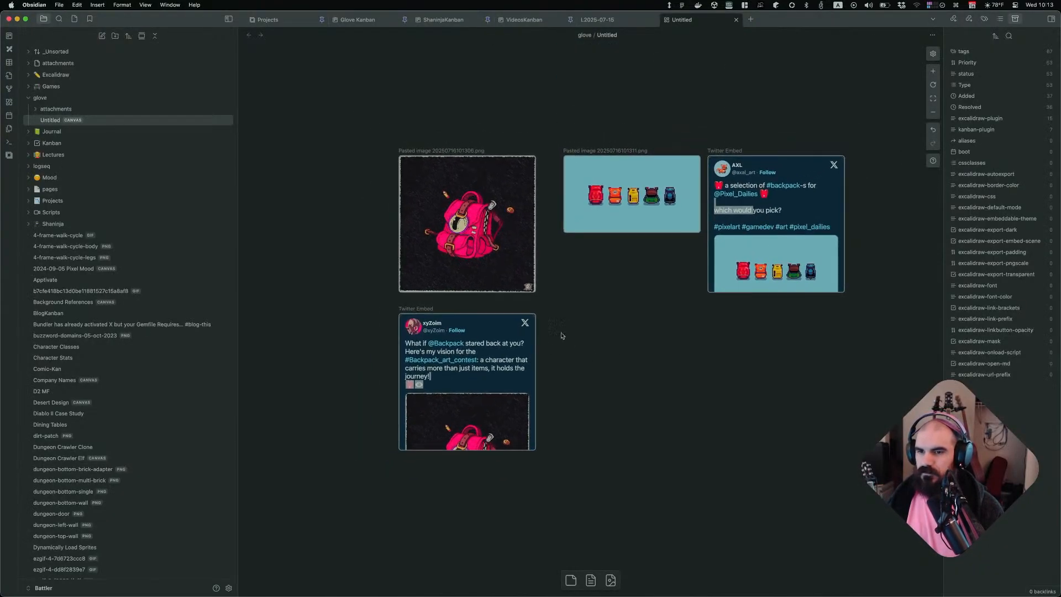
drag(499, 343, 320, 186)
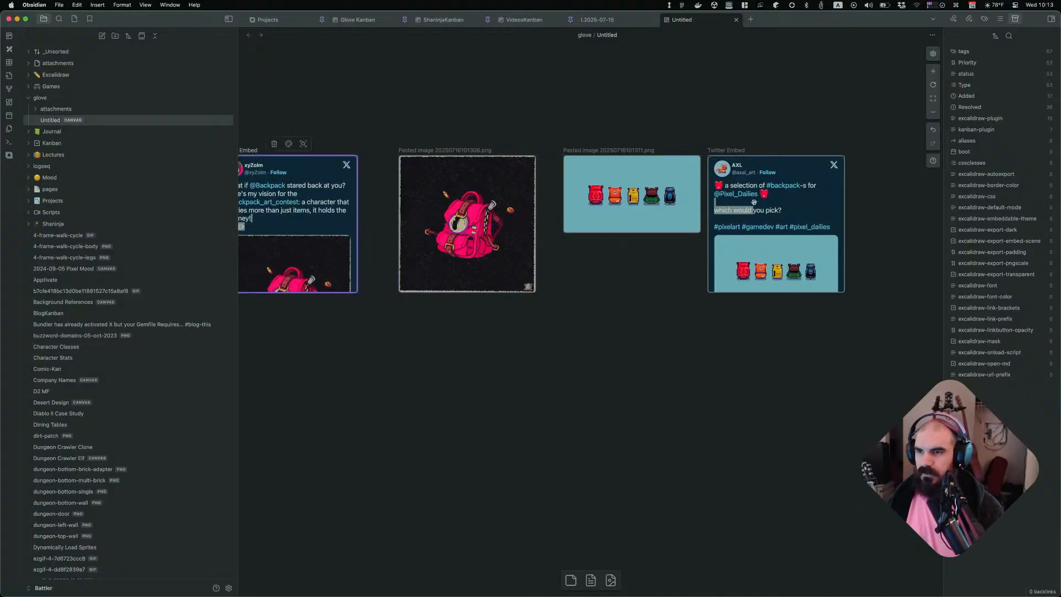
Move the five-backpacks post embed aside and delete it from the canvas
drag(746, 201, 300, 91)
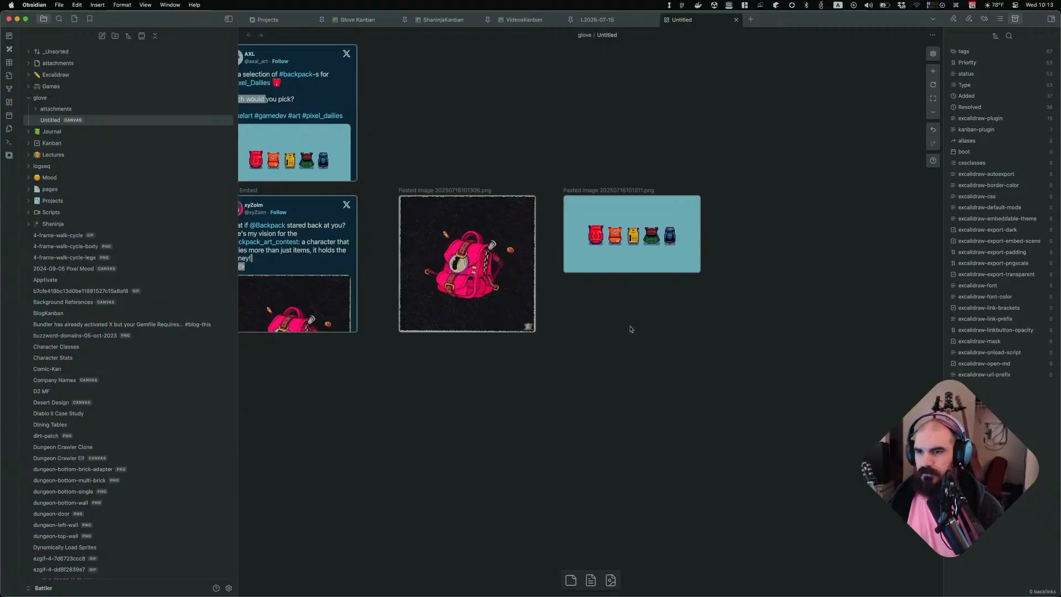
key(super+Tab)
scroll(708, 429, down, 5)
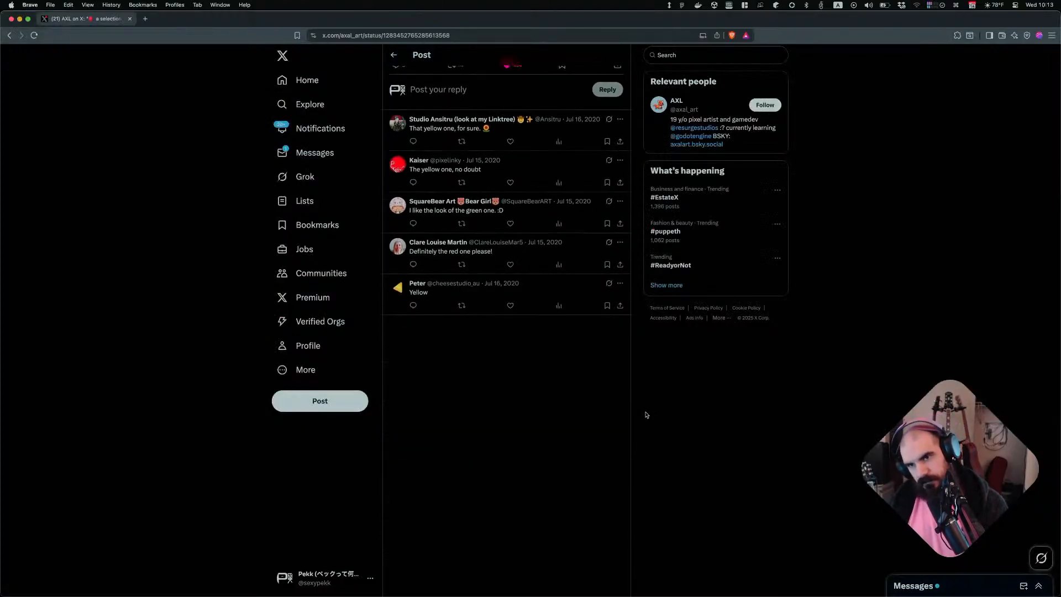
key(super+Tab)
click(332, 127)
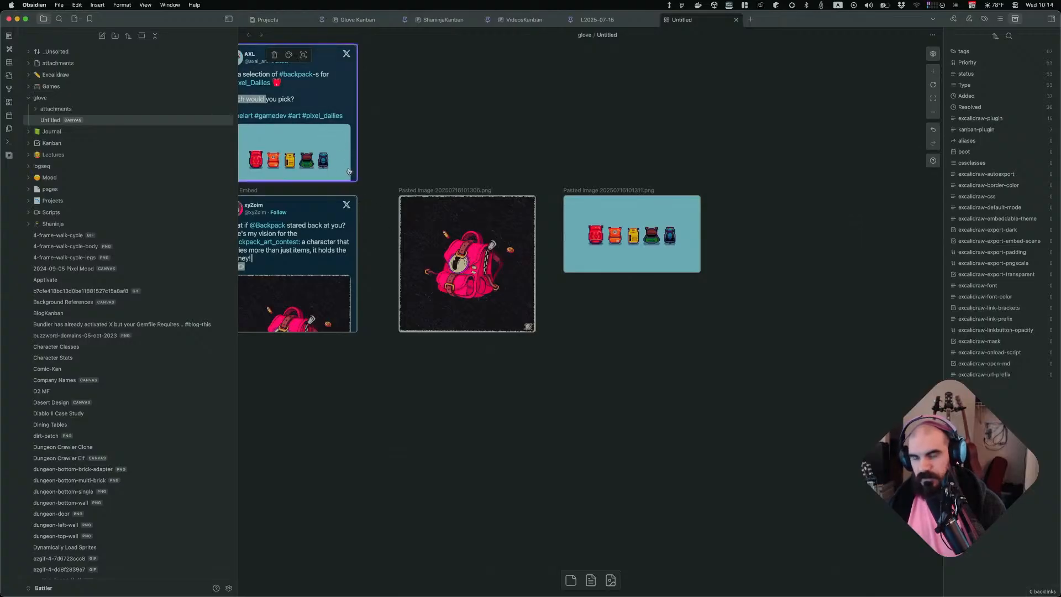
key(BackSpace)
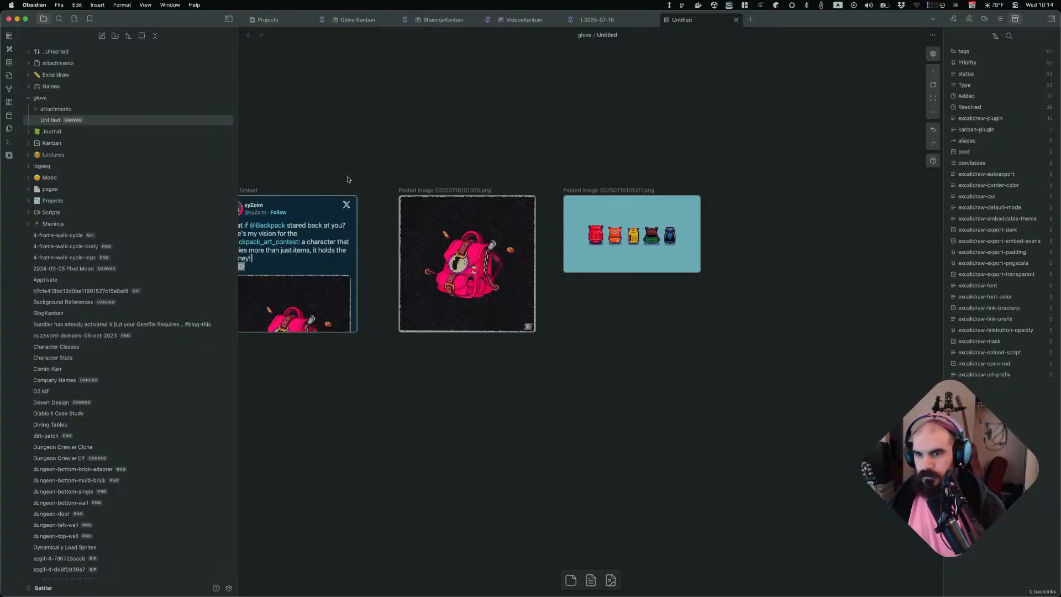
Paste the five-backpacks post link as a text card below its image and widen the card
double_click(604, 312)
key(cmd+v)
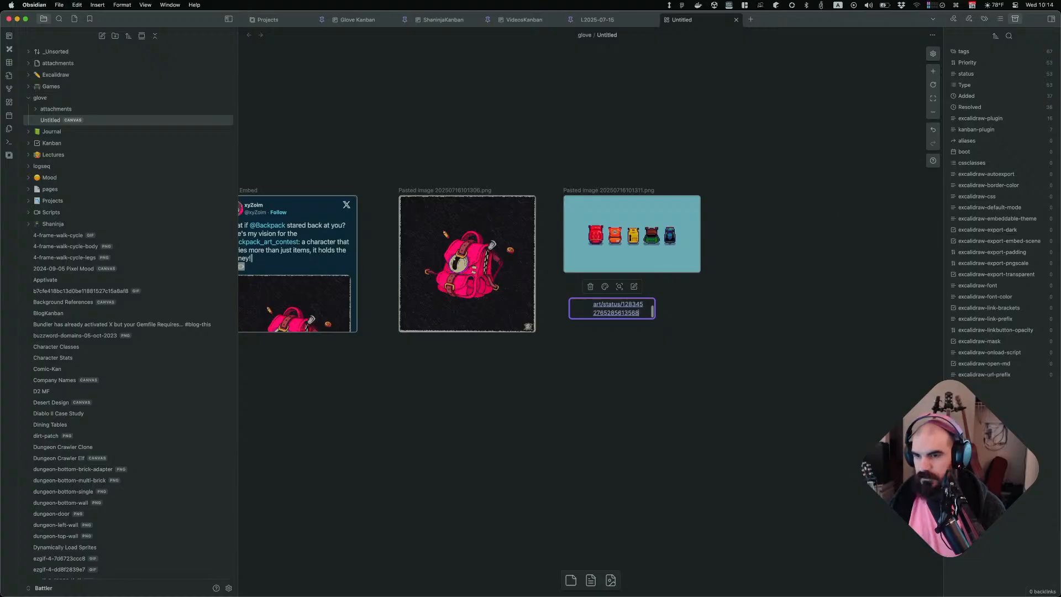
click(742, 404)
click(654, 310)
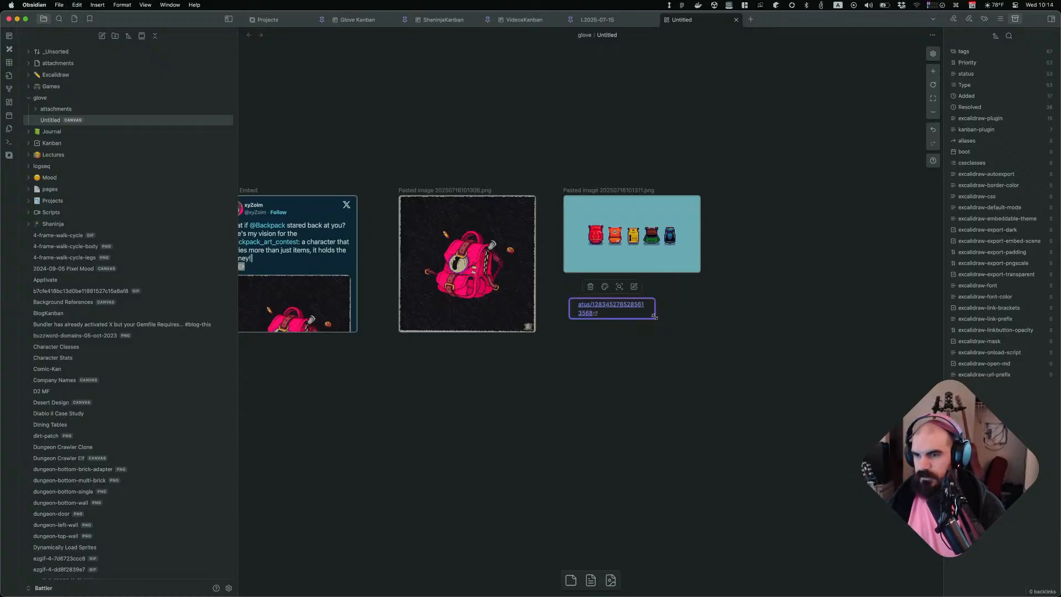
drag(654, 316, 718, 288)
Move the pink backpack post embed below the images and try to copy its link from the embed
click(333, 265)
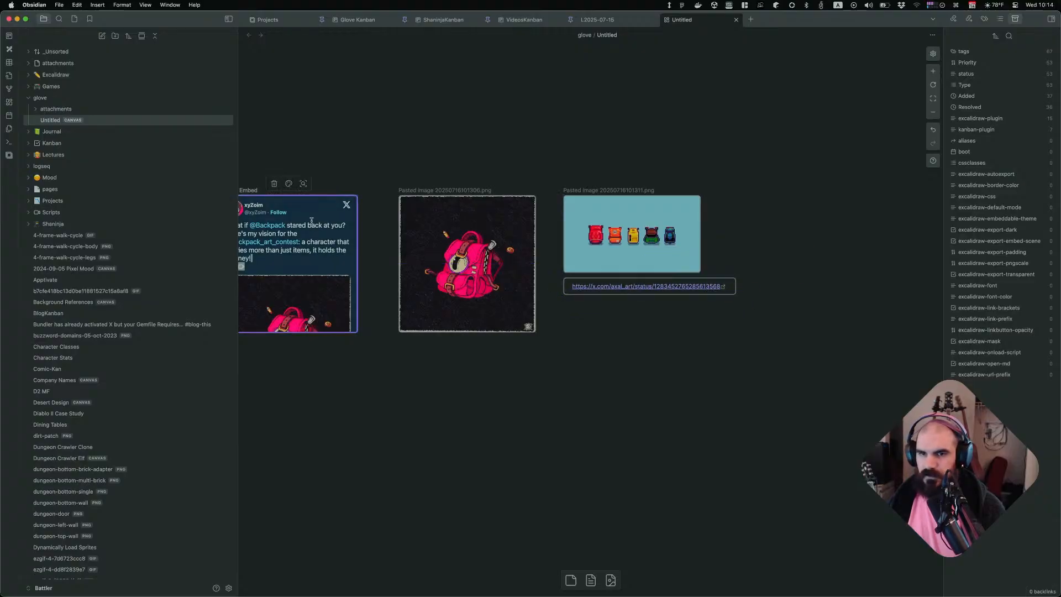
drag(319, 258, 580, 429)
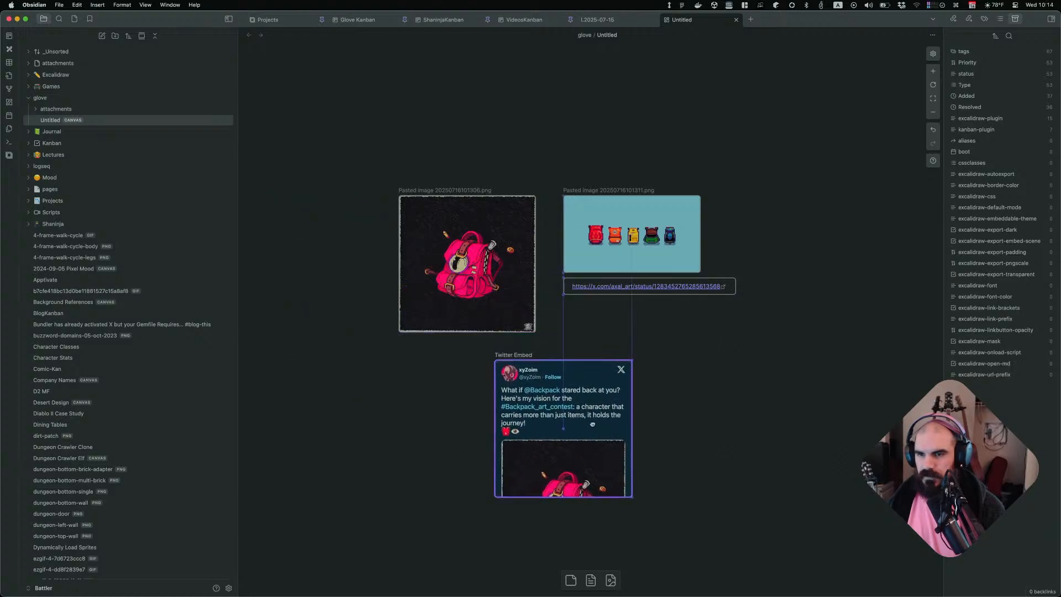
right_click(580, 415)
click(680, 404)
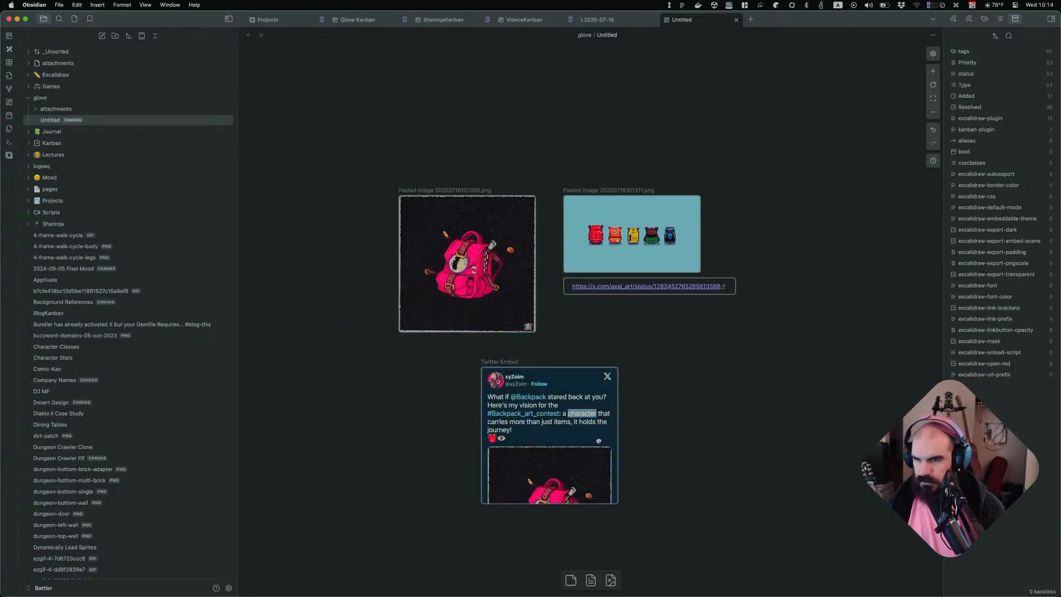
click(598, 440)
click(632, 438)
click(618, 436)
click(658, 418)
click(659, 417)
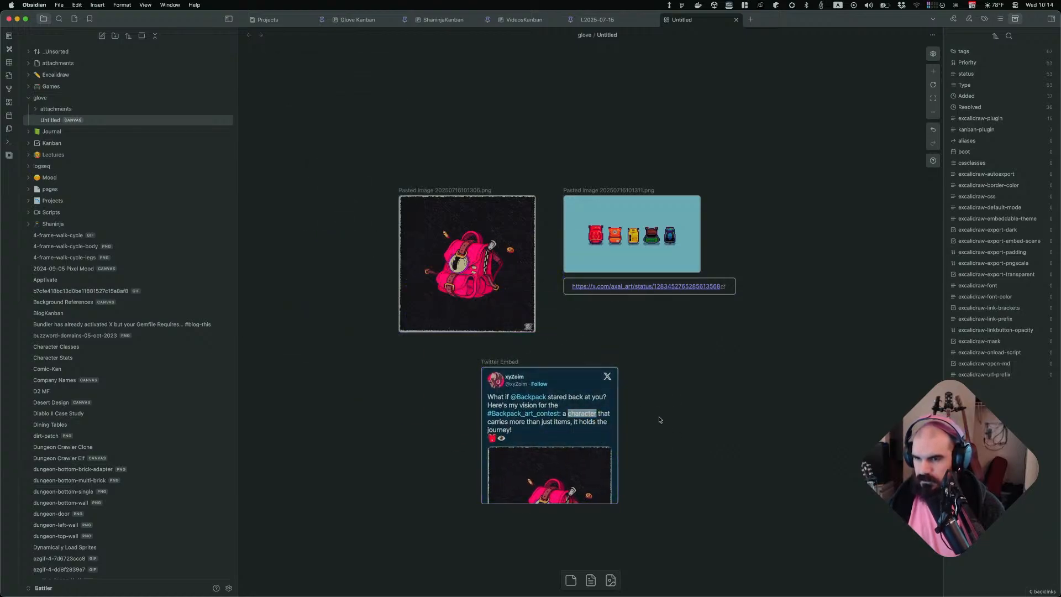
right_click(583, 416)
click(682, 398)
right_click(604, 396)
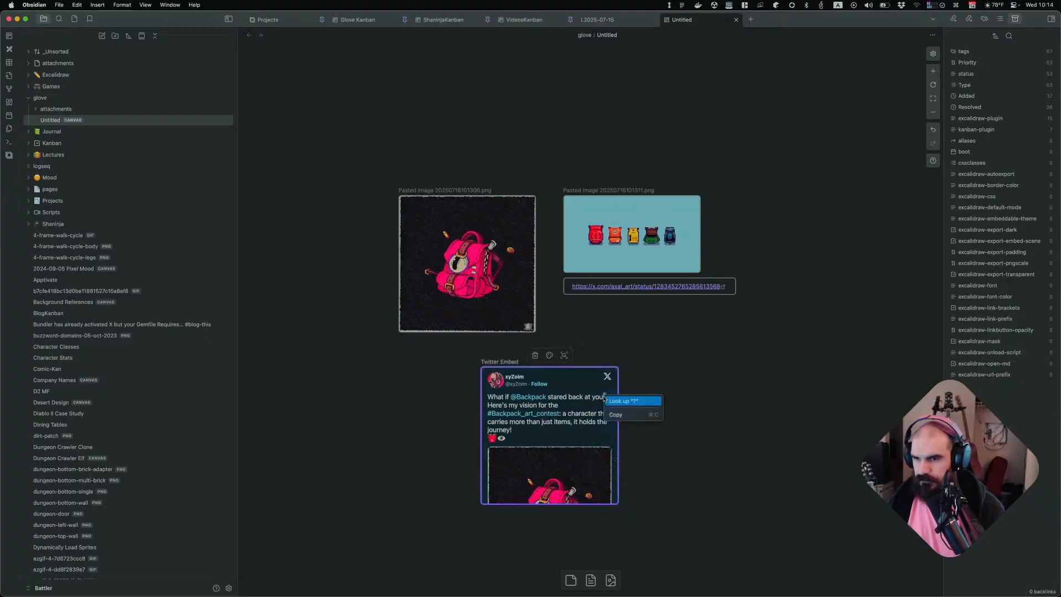
click(634, 394)
click(709, 415)
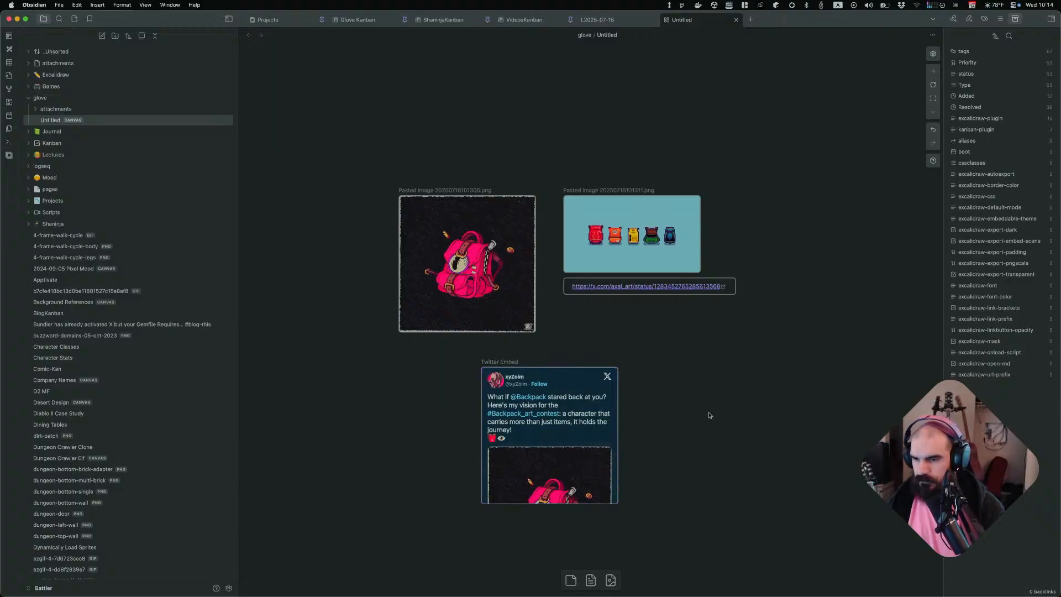
Copy the pink backpack embed's URL and delete the embed
right_click(587, 425)
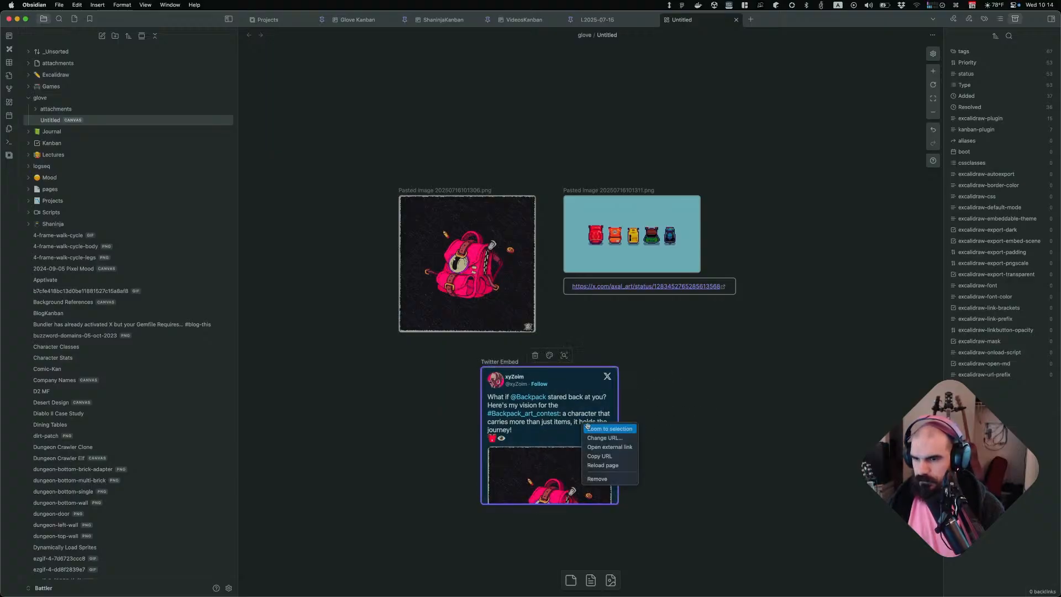
click(633, 458)
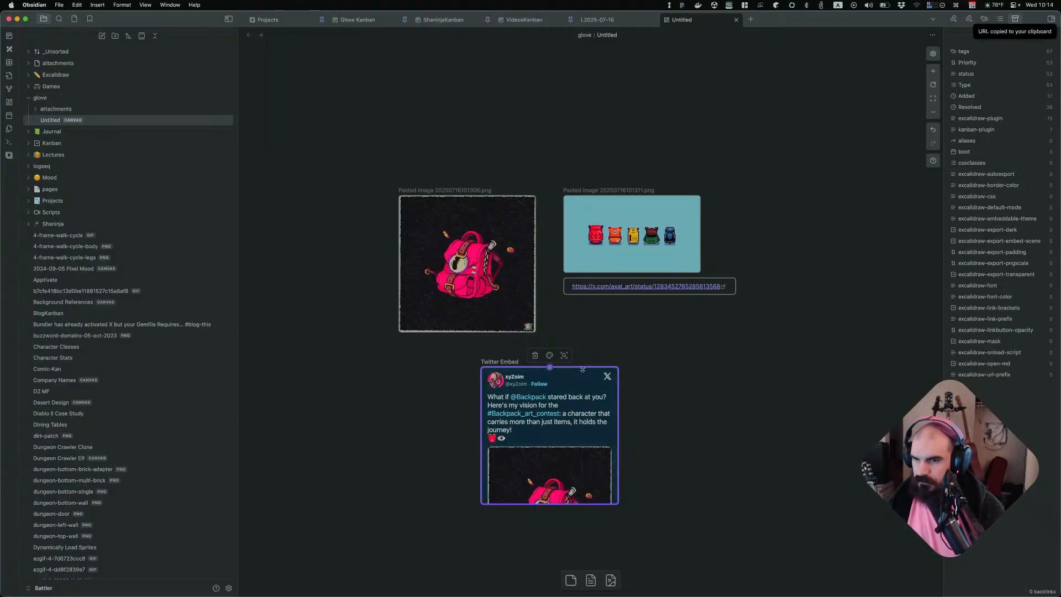
click(535, 355)
Paste the pink backpack post link as a text card below its image and widen the card
double_click(456, 374)
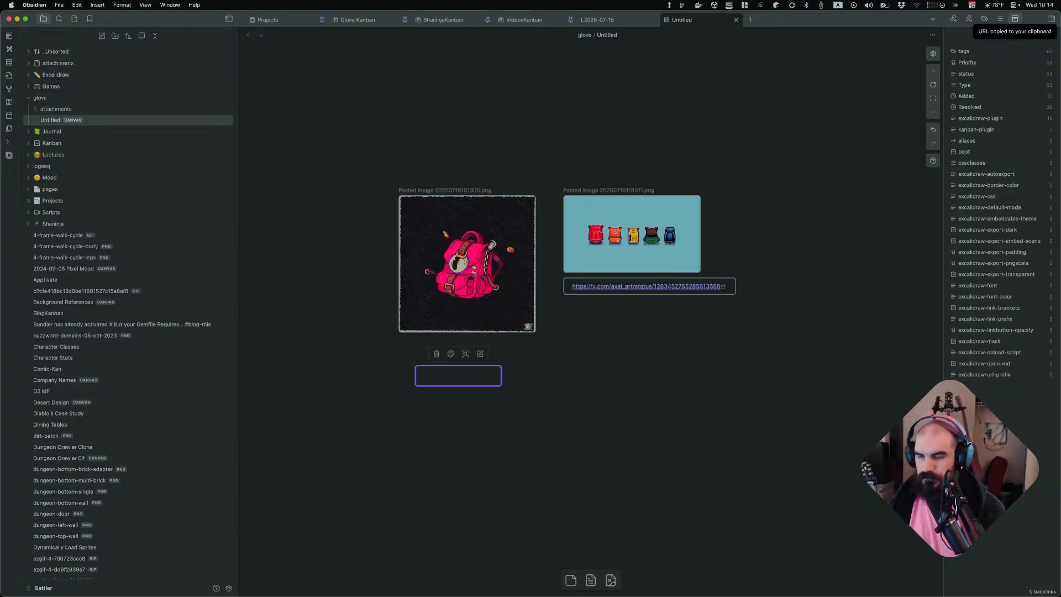
key(super+v)
click(487, 400)
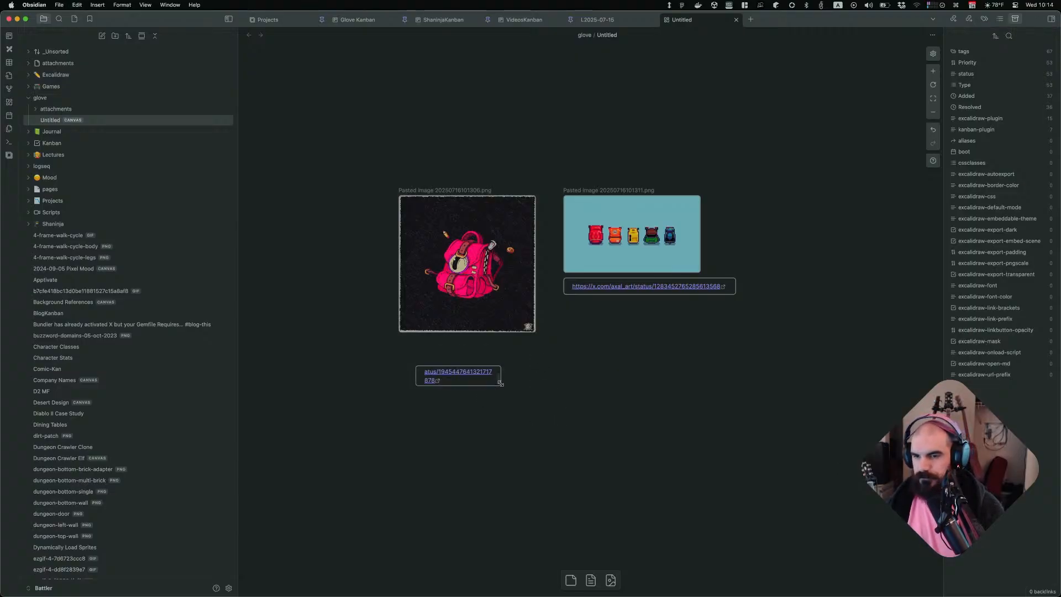
drag(500, 383, 519, 354)
Shift the pink backpack image left and move the five-backpacks image with its link to the right
drag(482, 298, 437, 298)
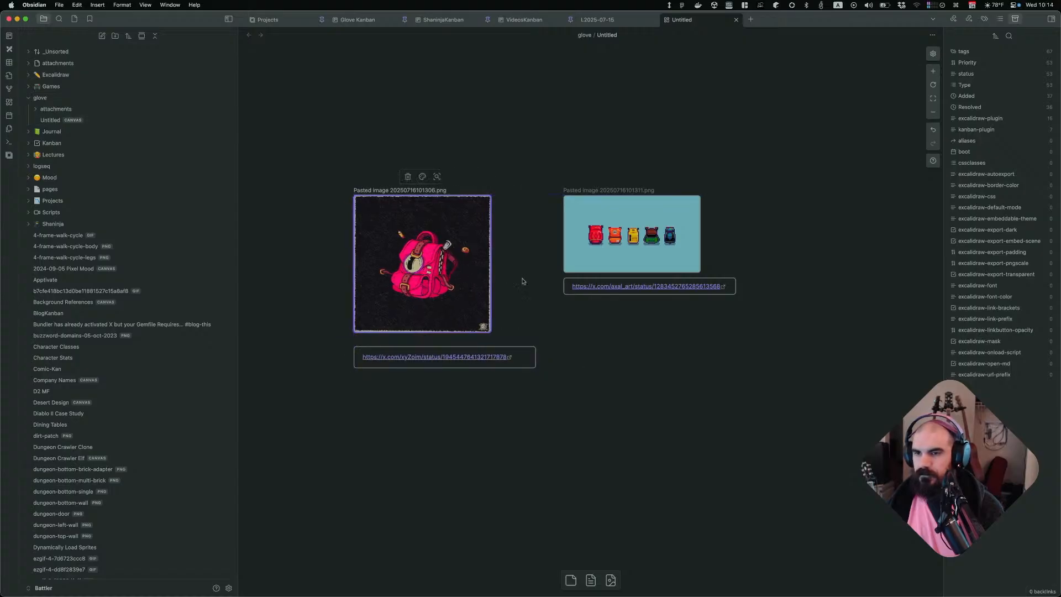
click(622, 257)
click(672, 322)
drag(536, 138, 752, 315)
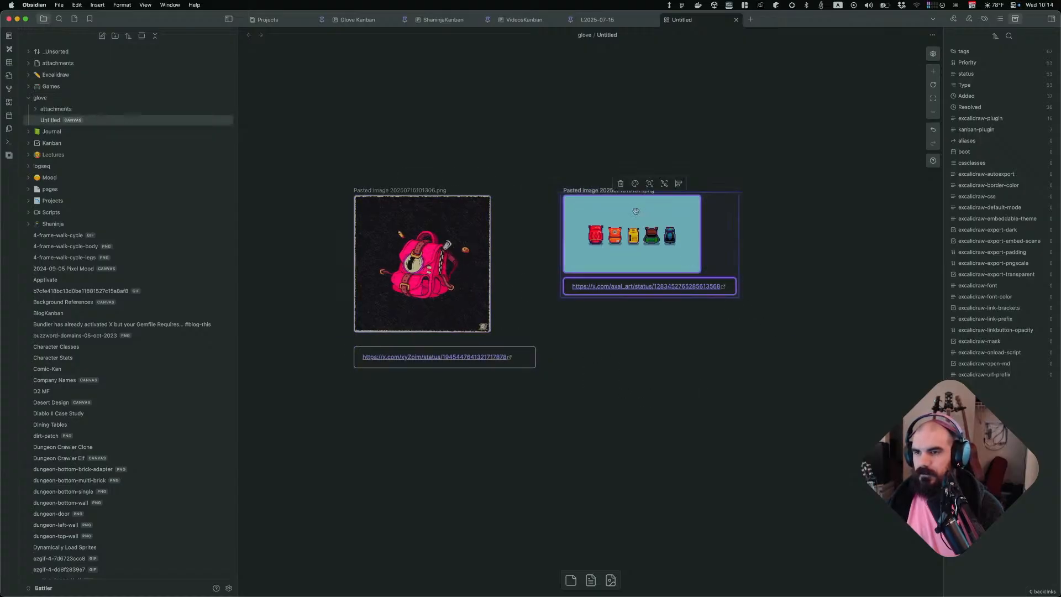
drag(680, 238, 735, 229)
Open the cat-shaped backpack photo from the X search results and copy the image
click(684, 377)
key(super+Tab)
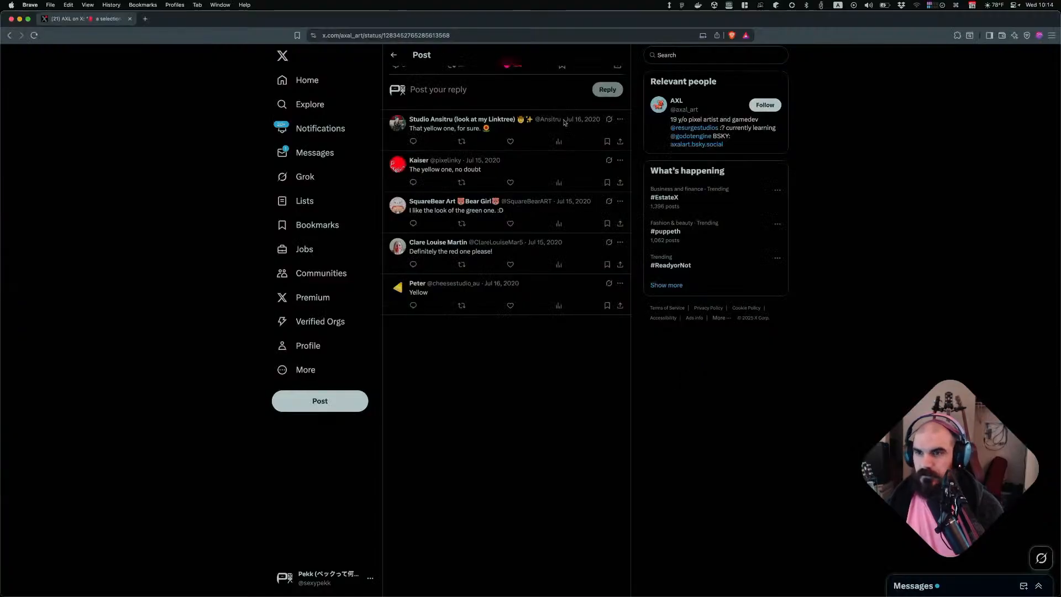
key(super+bracketleft)
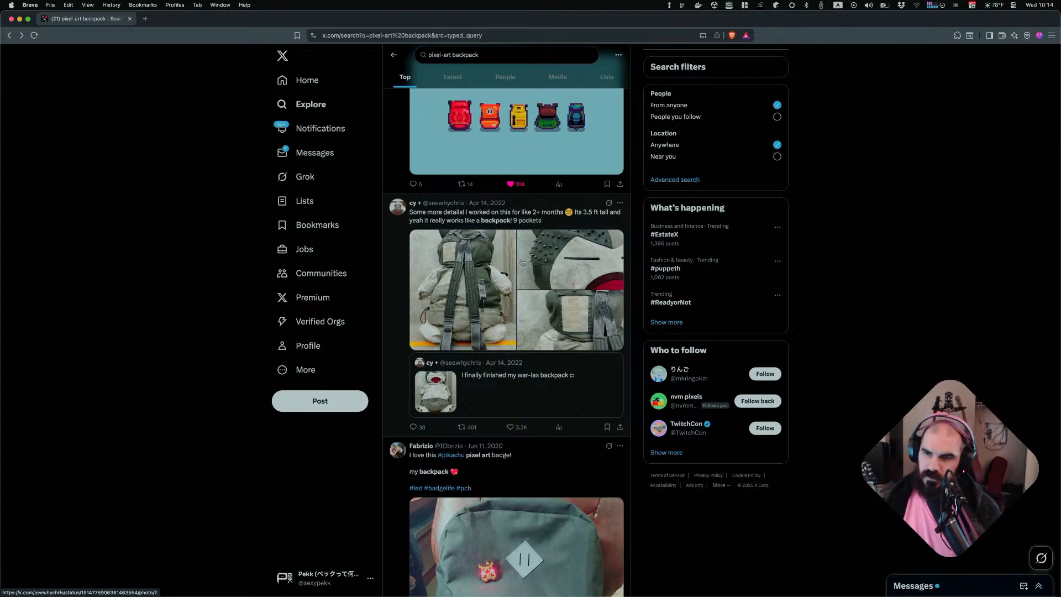
click(470, 273)
right_click(524, 283)
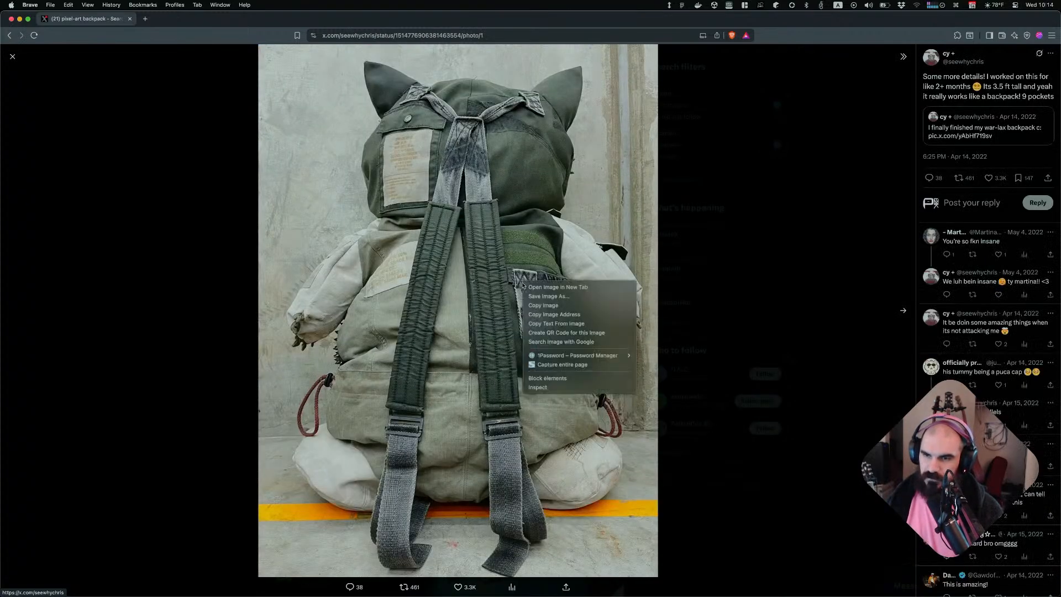
click(563, 305)
key(super+Tab)
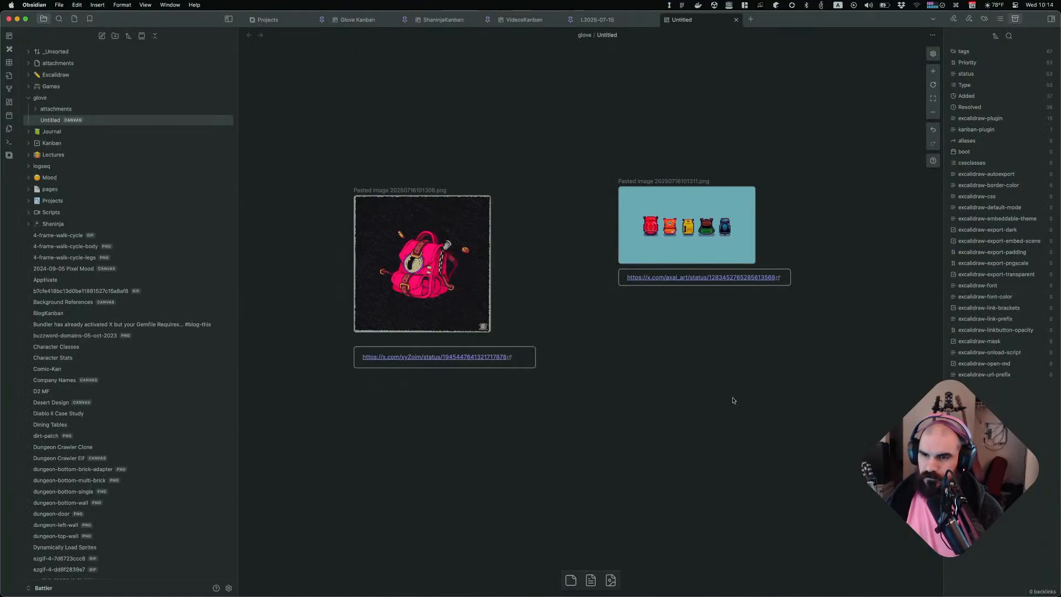
Paste the cat backpack photo into the canvas and copy the photo page's address from the browser
key(super+v)
key(super+Tab)
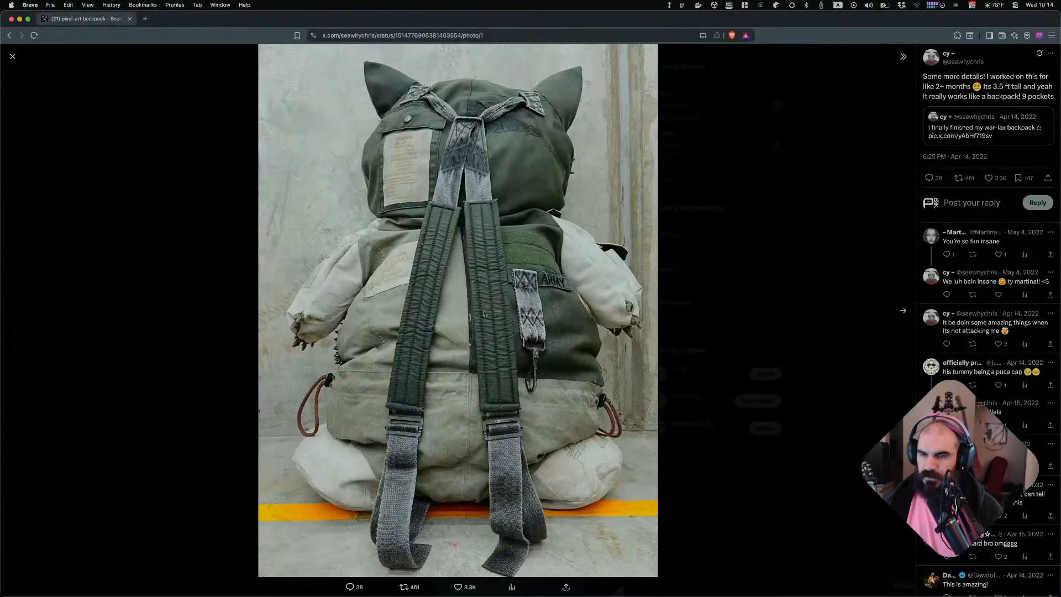
click(509, 34)
key(super+a)
key(super+Tab)
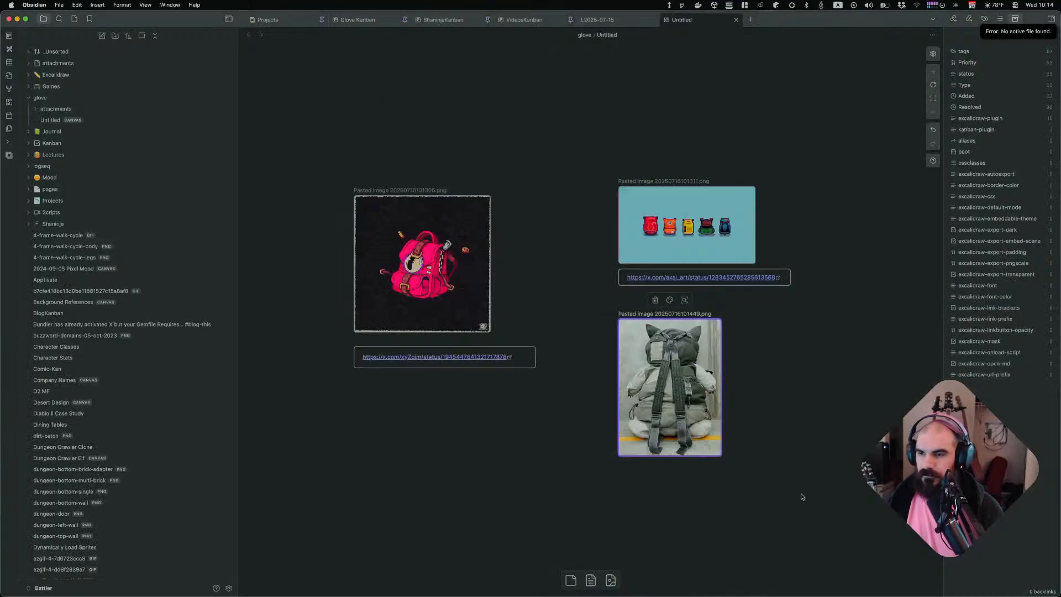
Paste the photo link as a text card below the cat backpack photo and widen it
double_click(797, 491)
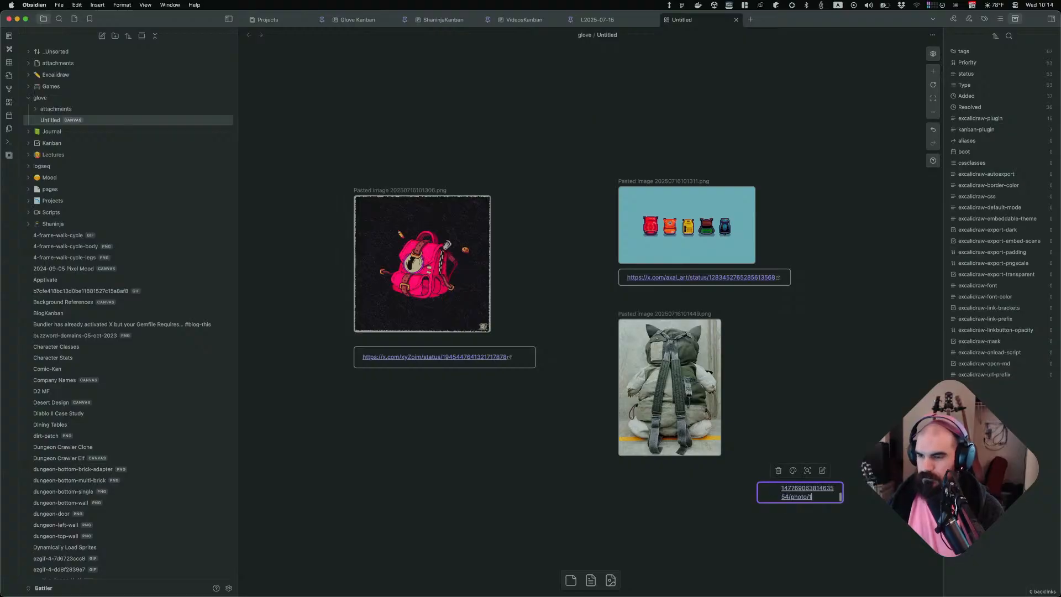
click(844, 575)
drag(831, 497, 723, 487)
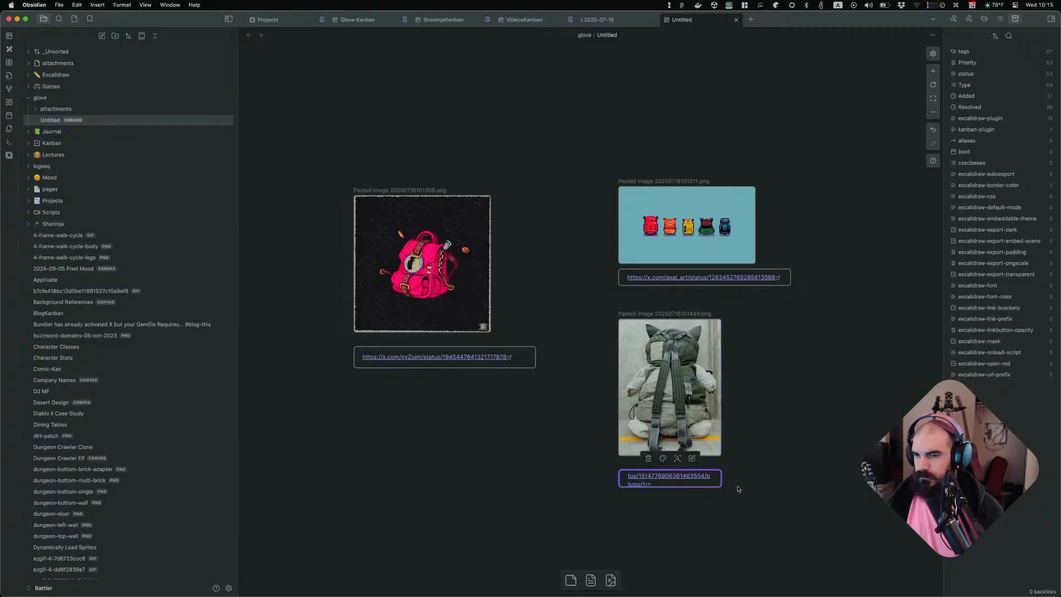
click(738, 488)
key(super+Tab)
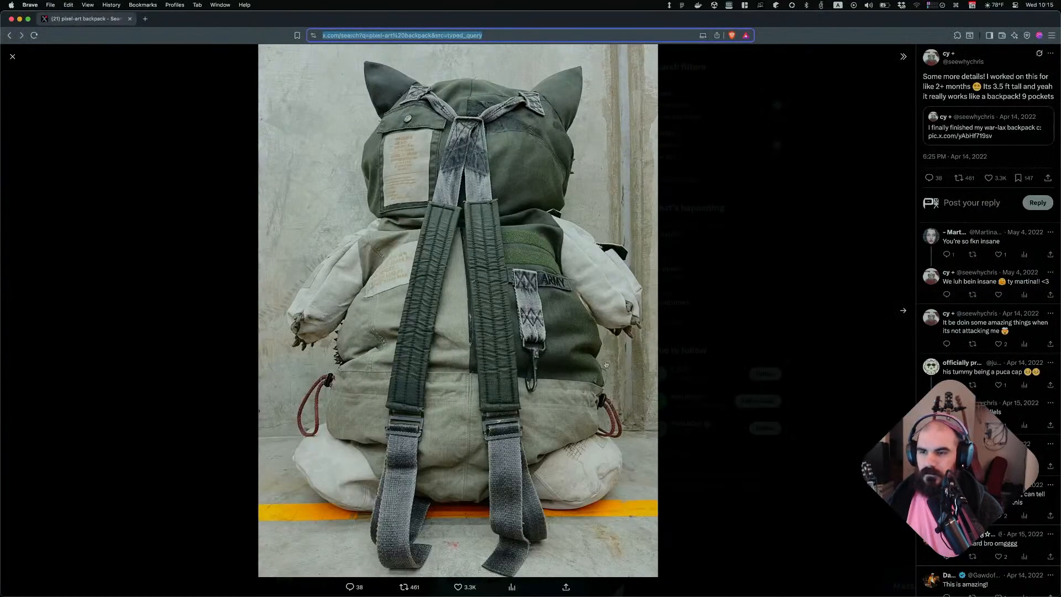
Open the Pikachu badge backpack photo from the X search results and copy the image
key(Escape)
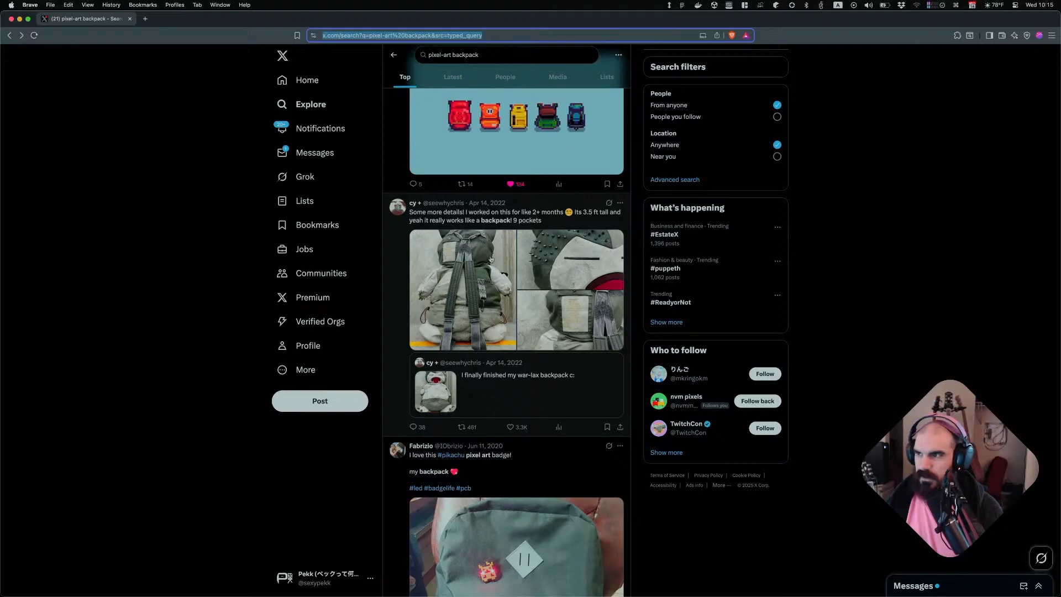
scroll(509, 370, down, 3)
scroll(563, 438, down, 1)
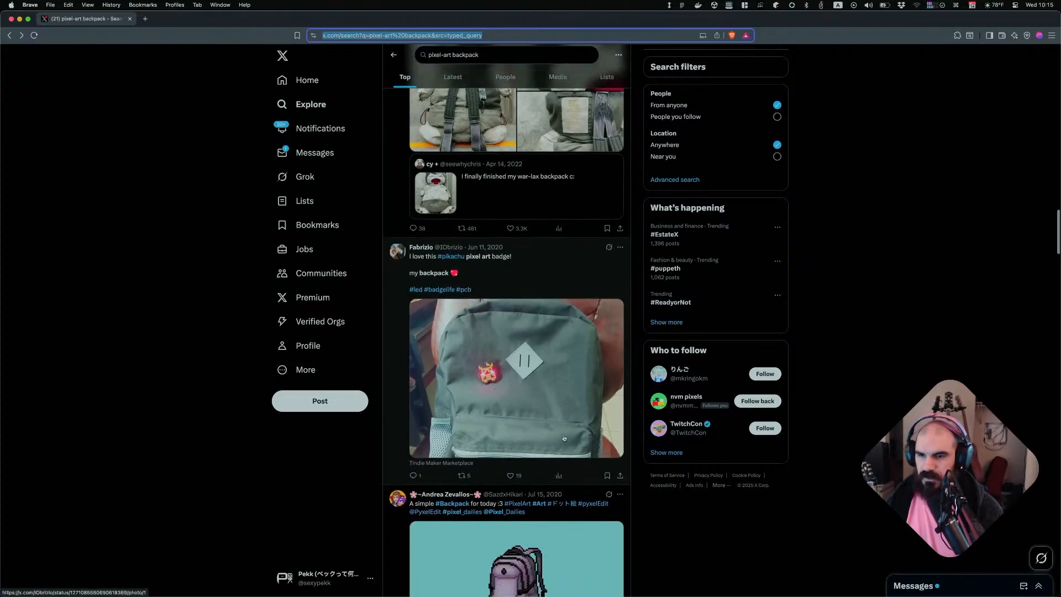
click(550, 350)
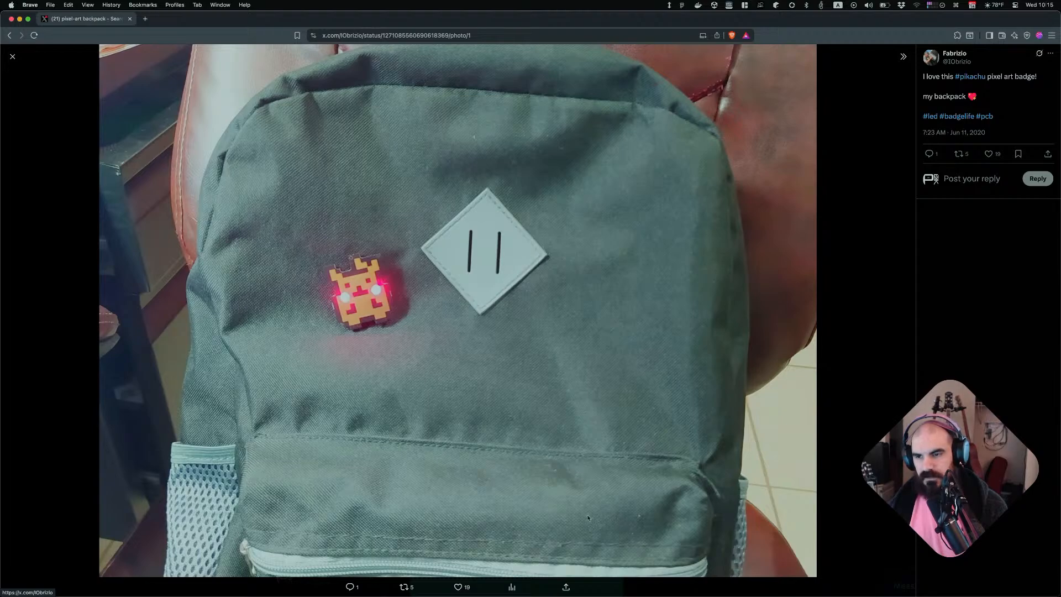
right_click(516, 385)
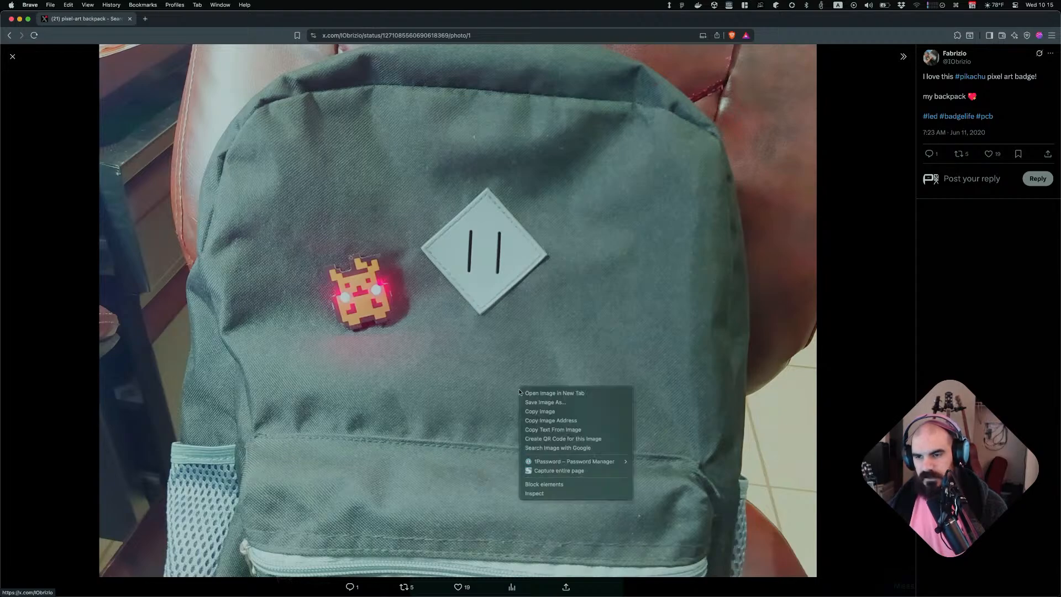
click(555, 415)
Paste the badge backpack photo into the canvas and place it below the pink backpack link
key(super+Tab)
key(super+v)
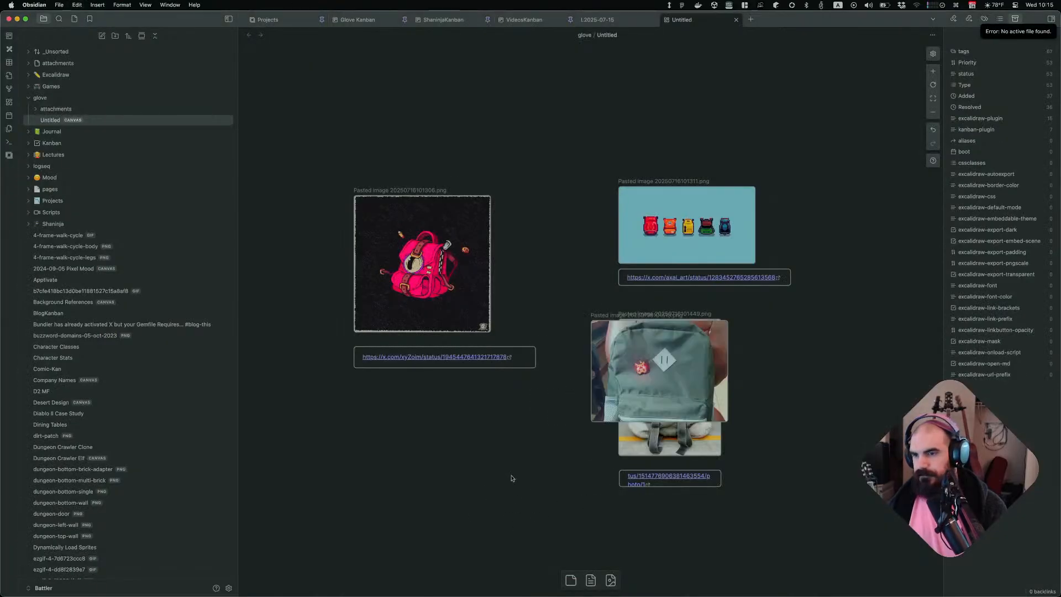
scroll(528, 502, down, 1)
scroll(529, 502, right, 1)
drag(596, 326, 382, 443)
Add the badge photo's page address as a text card below the badge backpack photo and widen it
key(super+Tab)
click(470, 36)
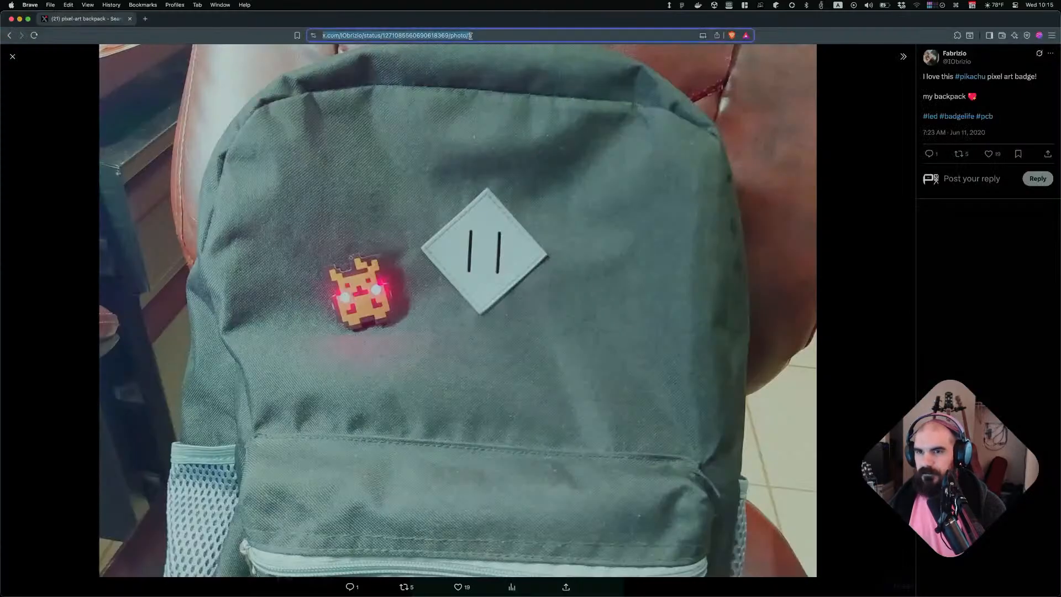
key(super+Tab)
click(393, 525)
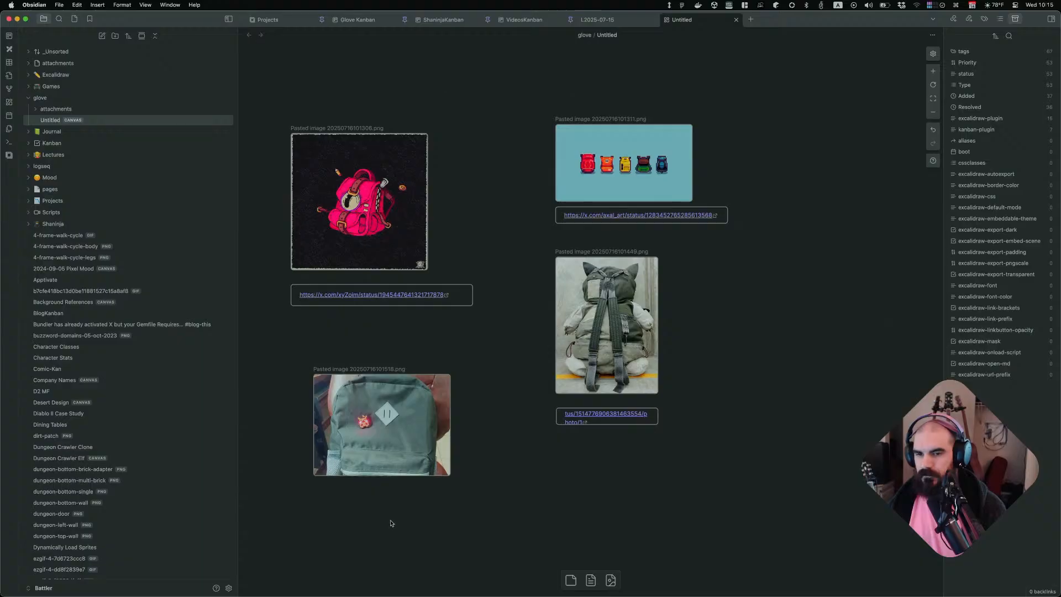
double_click(390, 521)
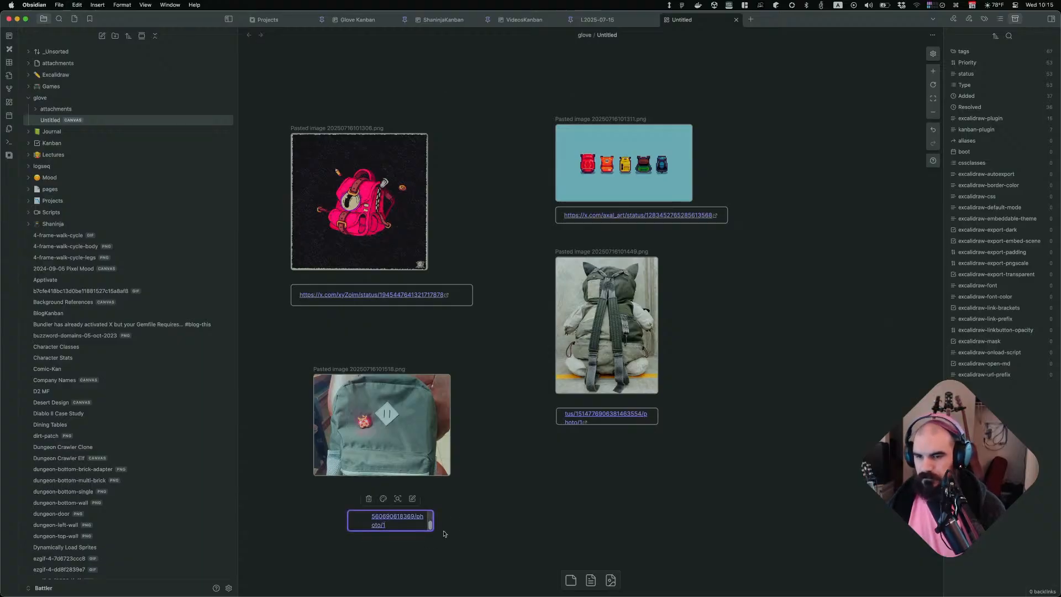
drag(429, 530, 452, 506)
click(504, 523)
click(488, 505)
Open the purple pixel-art backpack post's photo from the search results and select its address
key(super+Tab)
click(598, 391)
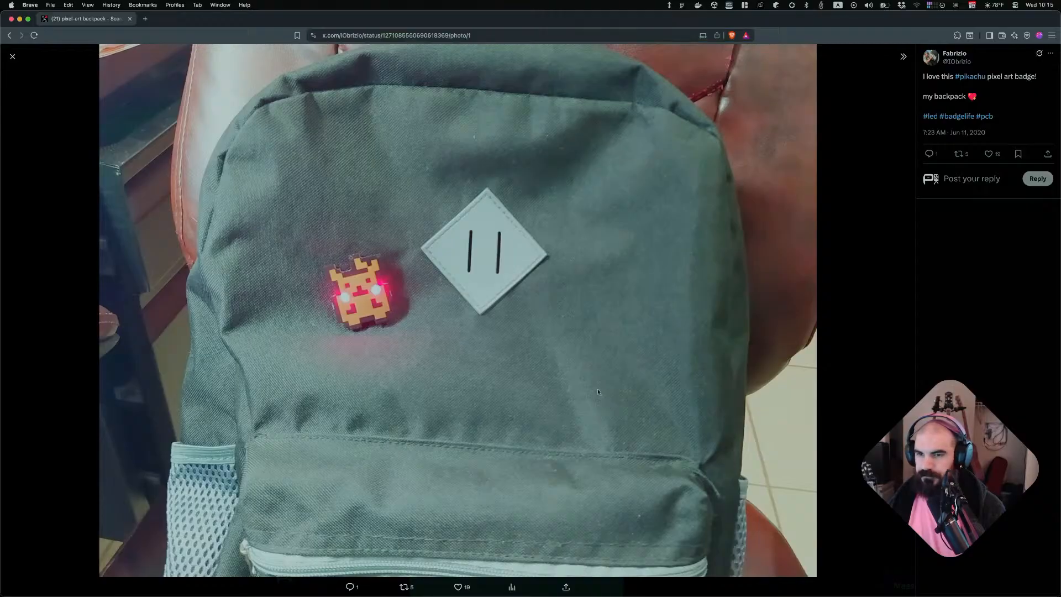
key(Escape)
scroll(515, 376, down, 3)
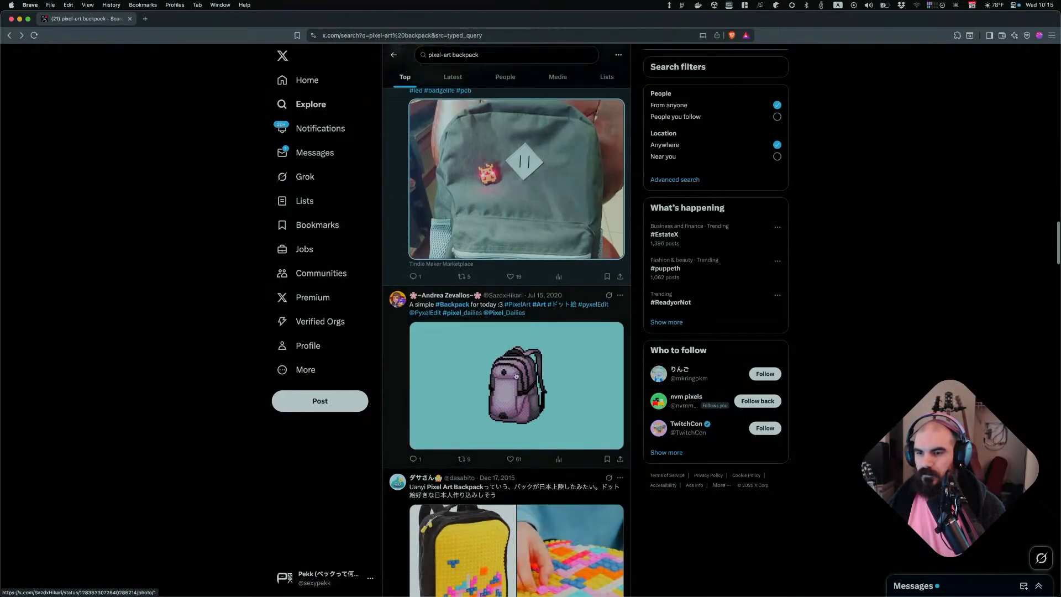
click(505, 406)
key(super+l)
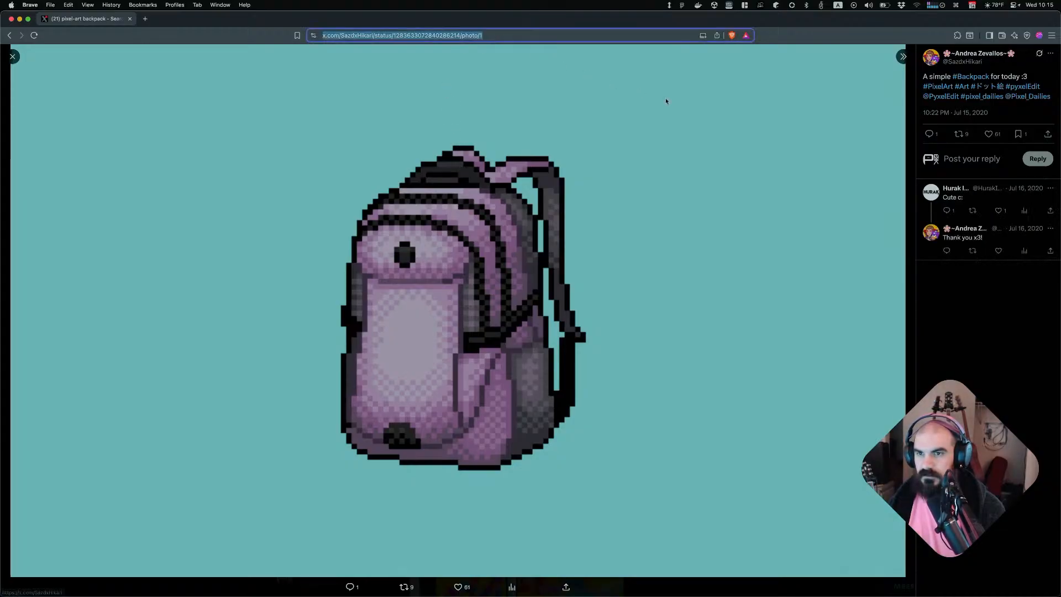
Like and repost the purple pixel-art backpack post
click(992, 134)
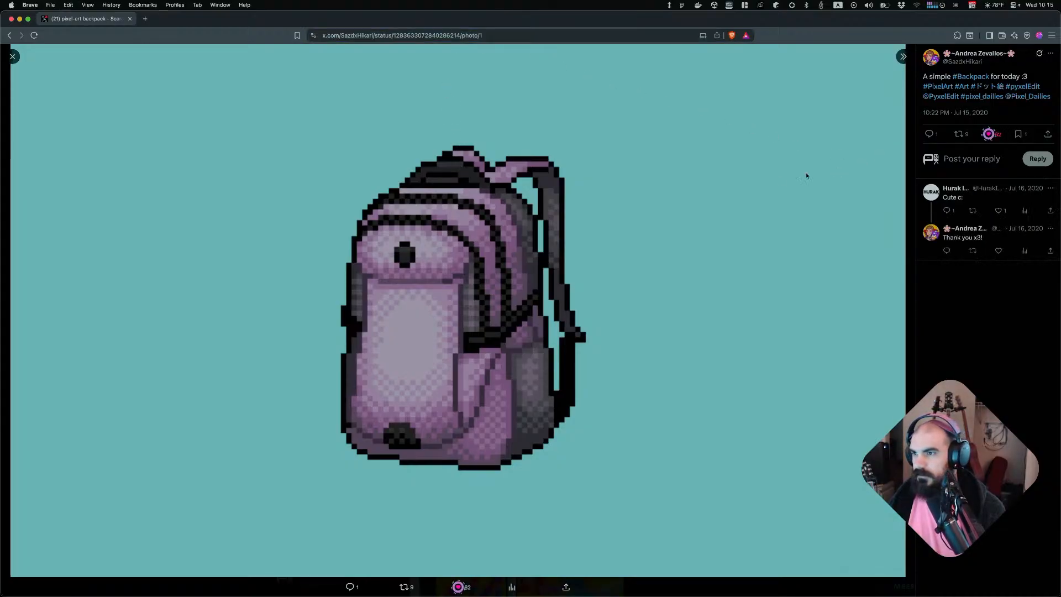
click(958, 134)
click(934, 134)
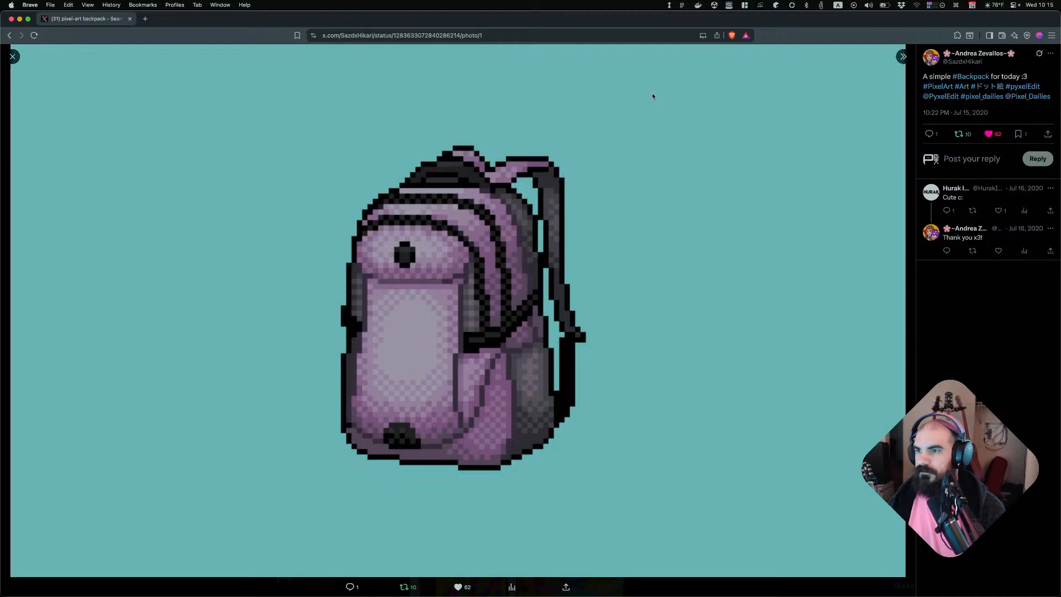
Add the purple backpack photo's address as a text card on the canvas
click(494, 37)
key(super+Tab)
double_click(675, 469)
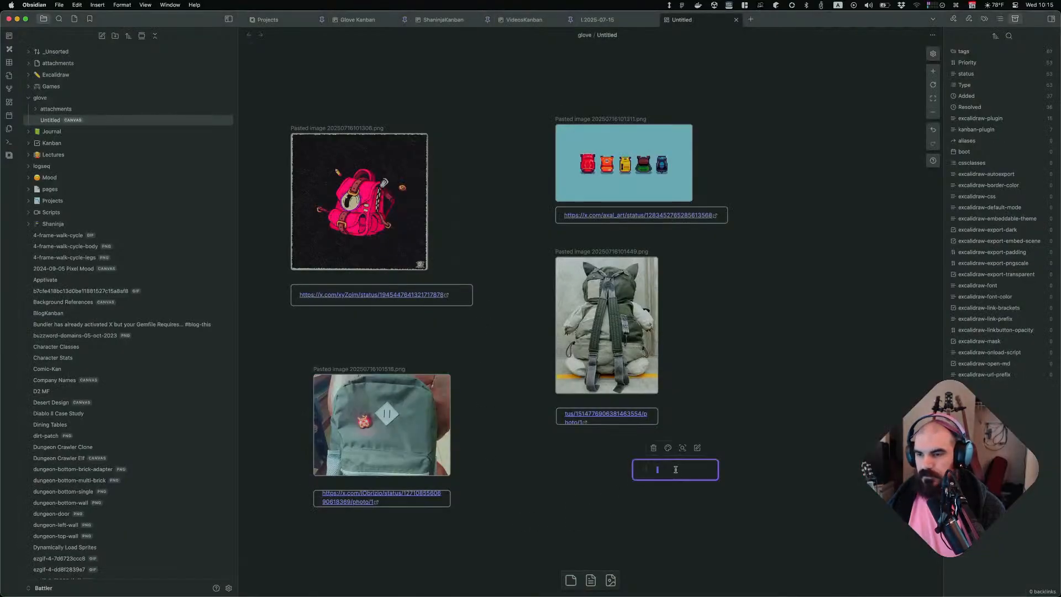
click(685, 491)
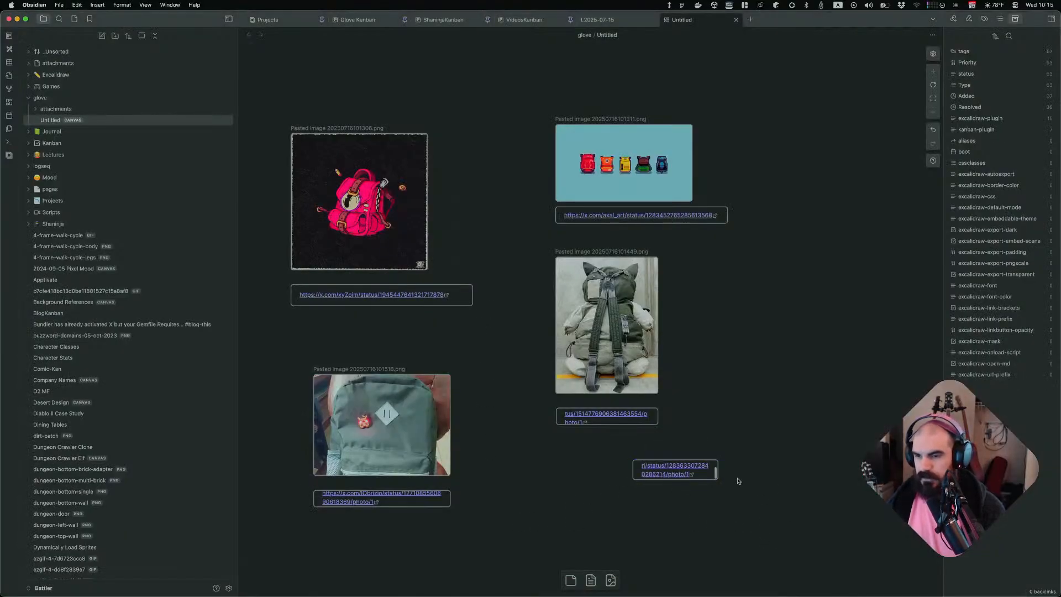
drag(700, 477, 609, 514)
click(670, 502)
Paste the purple backpack image below the cat backpack link and move its link card beneath it
key(super+Tab)
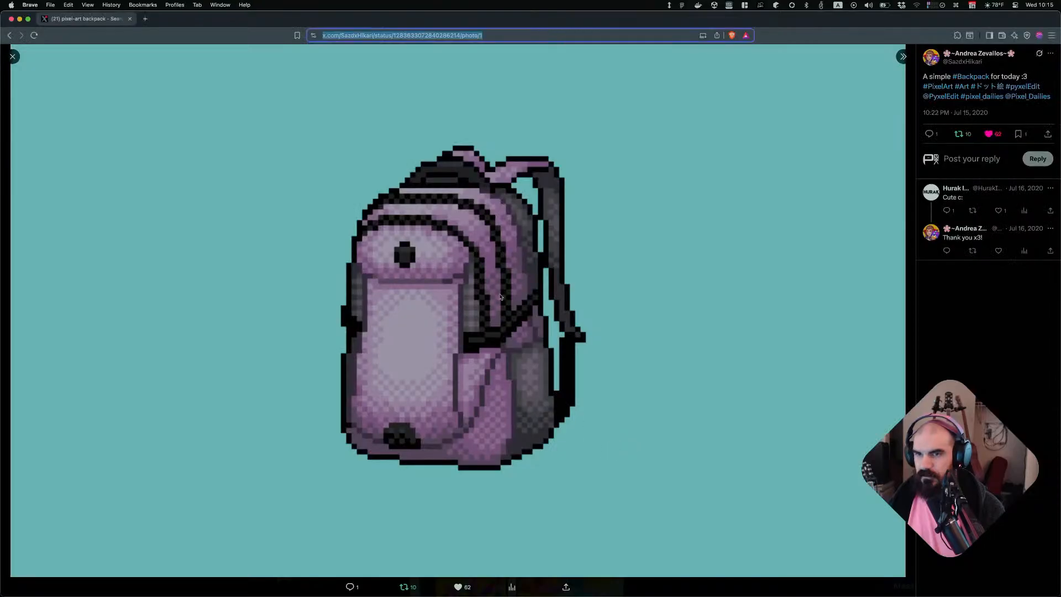
right_click(497, 258)
click(520, 282)
key(super+Tab)
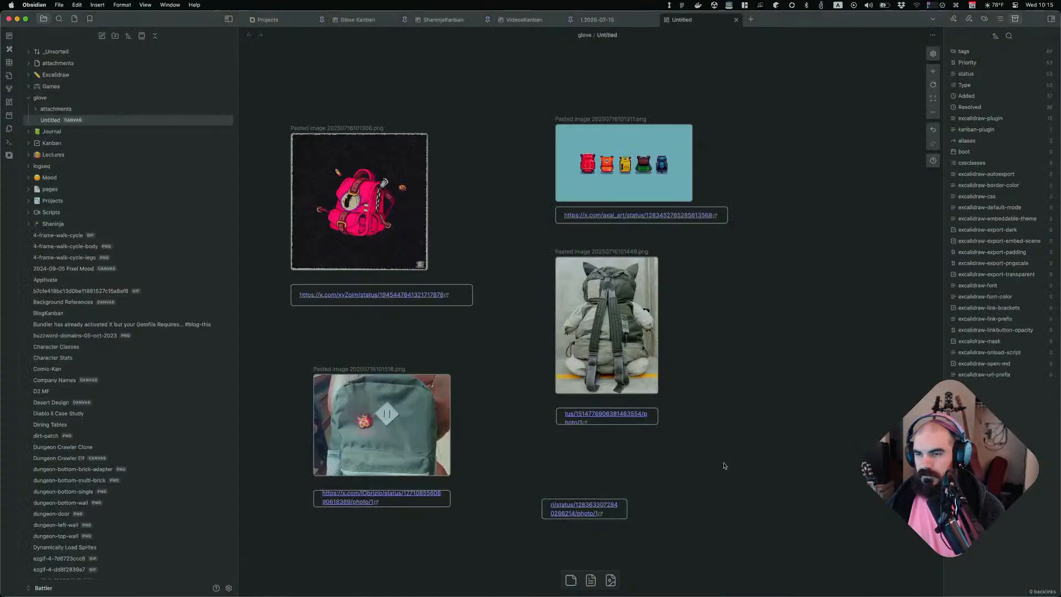
key(super+v)
drag(657, 363, 658, 486)
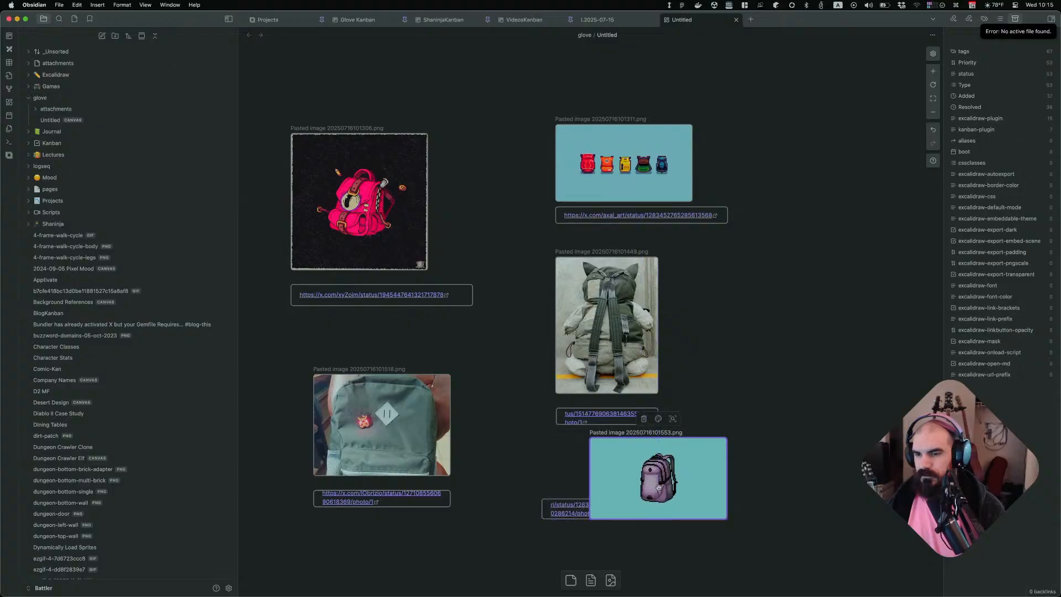
drag(549, 505, 597, 538)
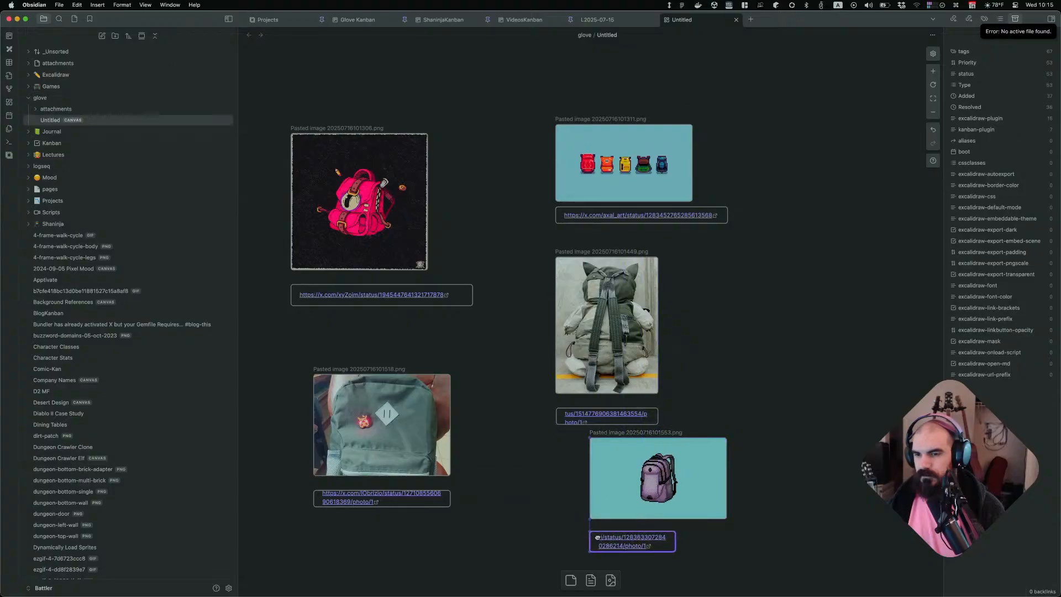
Open the Pixeldotfae backpack post's photo and copy its page address
scroll(722, 453, down, 2)
drag(771, 324, 622, 467)
drag(819, 371, 584, 489)
drag(626, 393, 592, 446)
key(super+Tab)
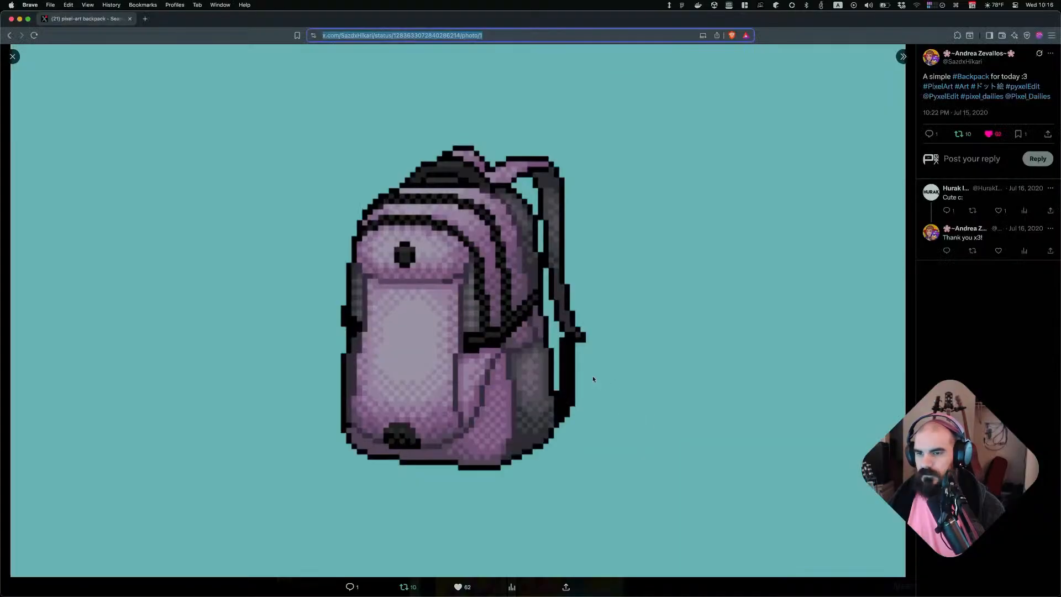
key(Escape)
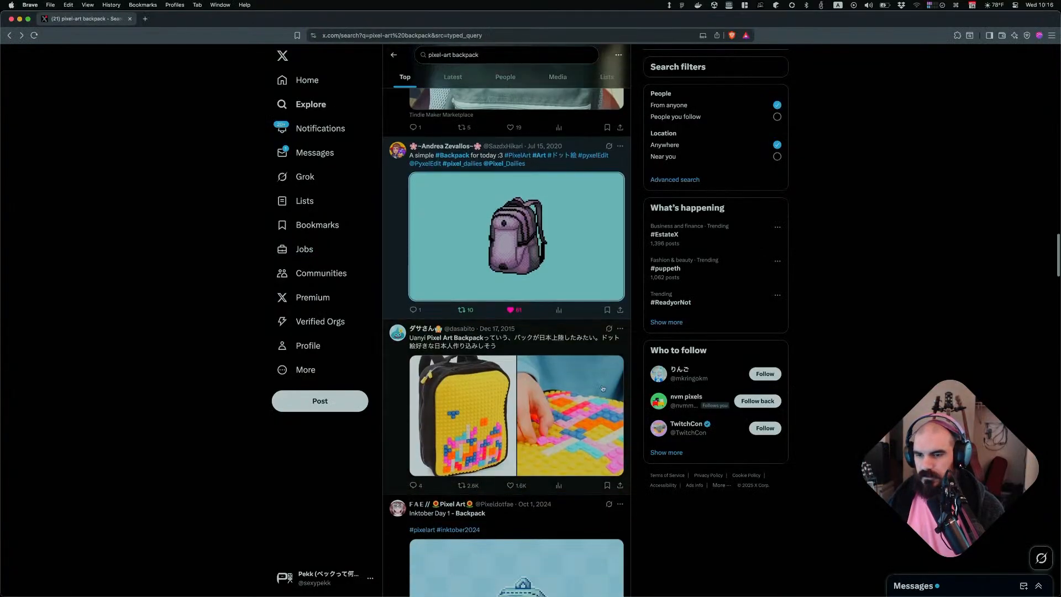
scroll(533, 381, down, 2)
scroll(543, 396, down, 8)
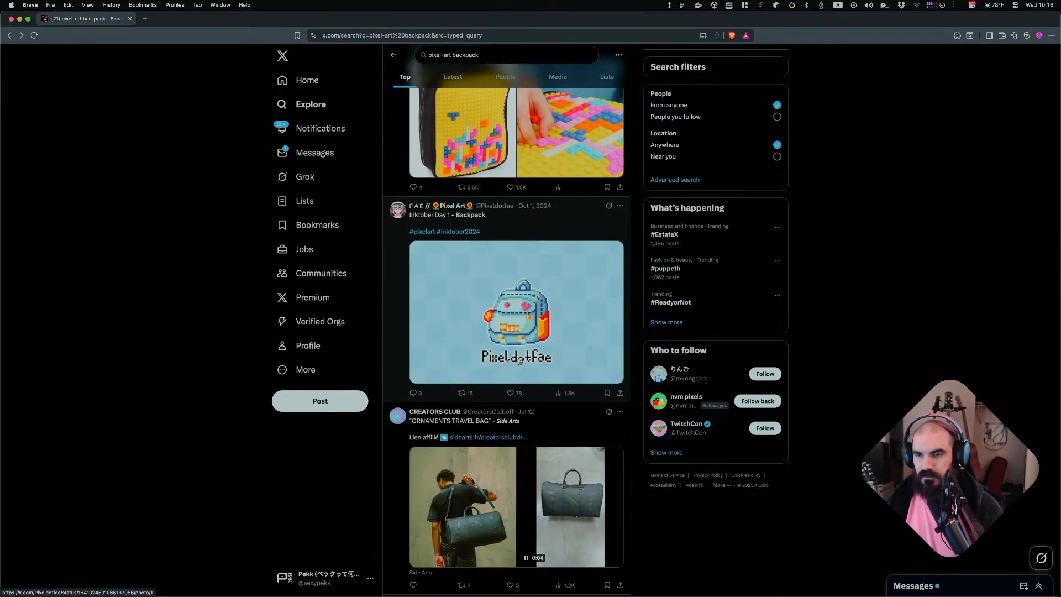
click(545, 371)
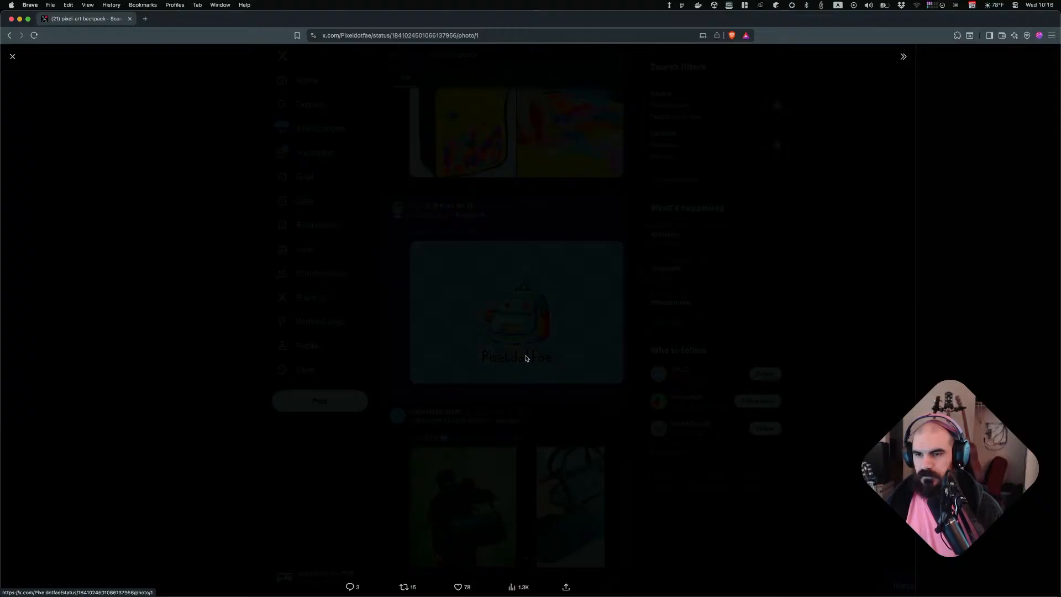
click(554, 36)
key(super+c)
key(super+Tab)
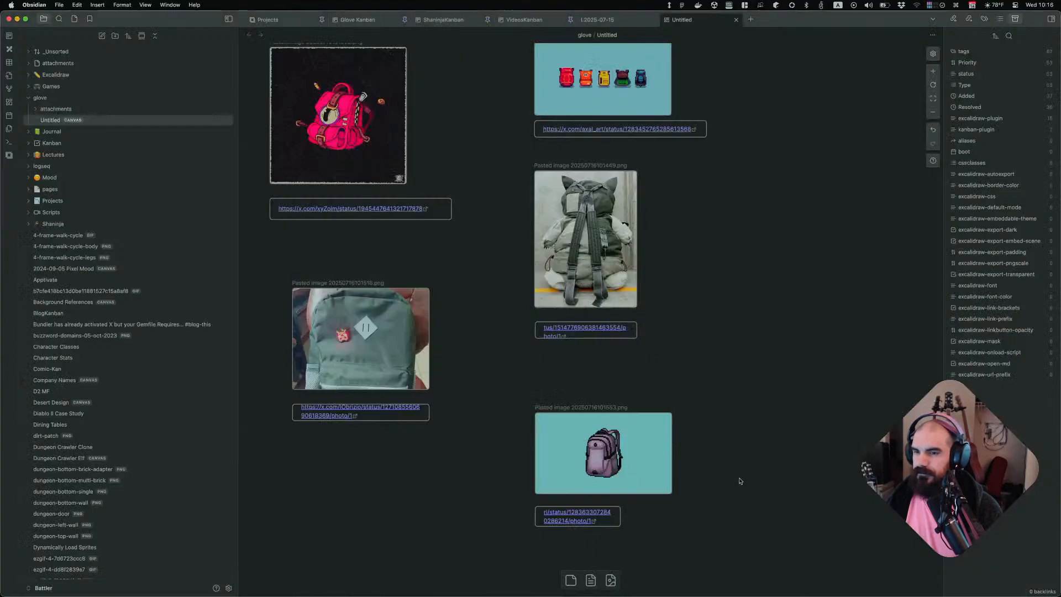
Paste the Pixeldotfae link and its copied image onto the canvas, placing the link card beneath the image
scroll(719, 397, right, 4)
key(super+v)
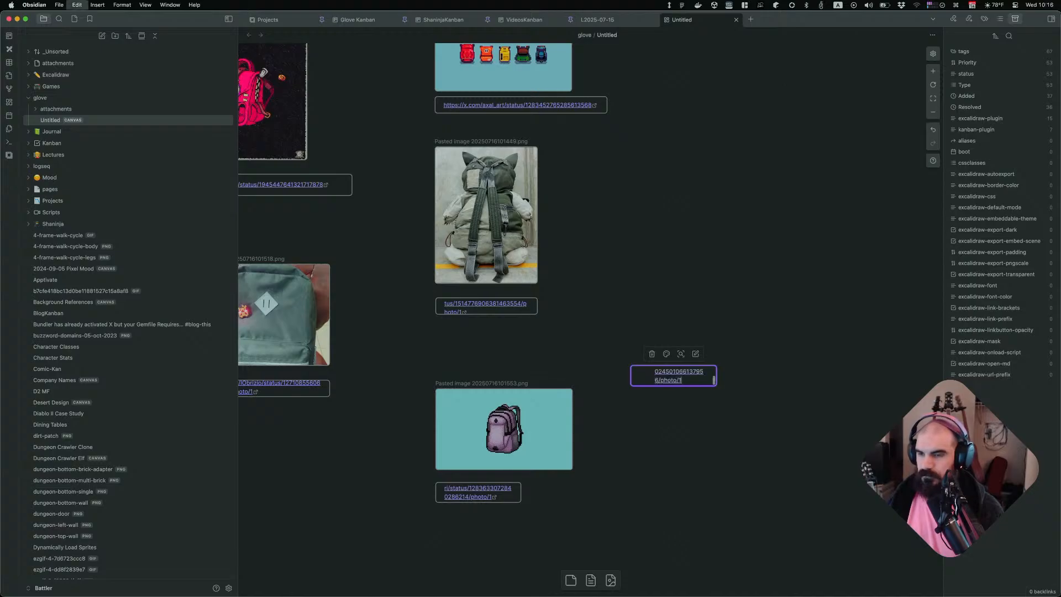
key(super+Tab)
right_click(480, 268)
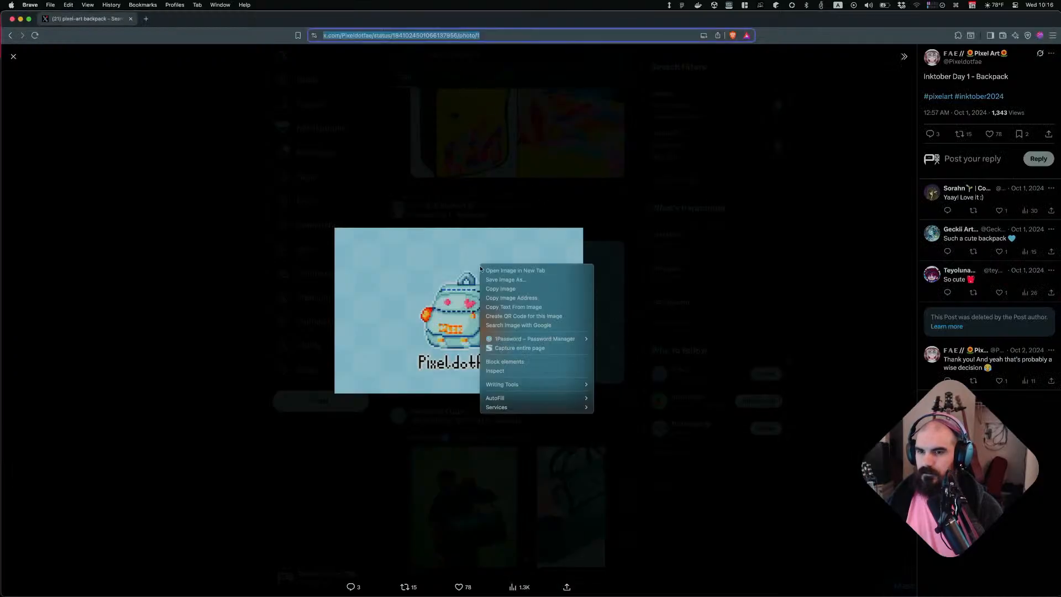
click(514, 289)
key(super+Tab)
key(super+v)
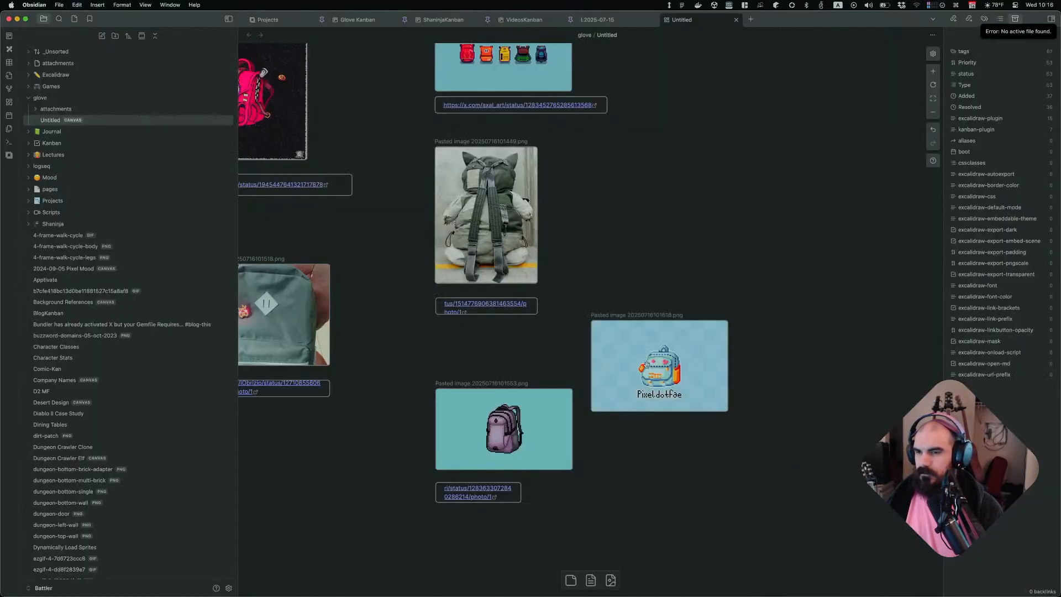
drag(668, 364, 677, 308)
click(558, 335)
middle_drag(558, 336, 659, 363)
Browse further search results and open the Pixeline isometric running character post
key(super+Tab)
key(super+l)
click(591, 349)
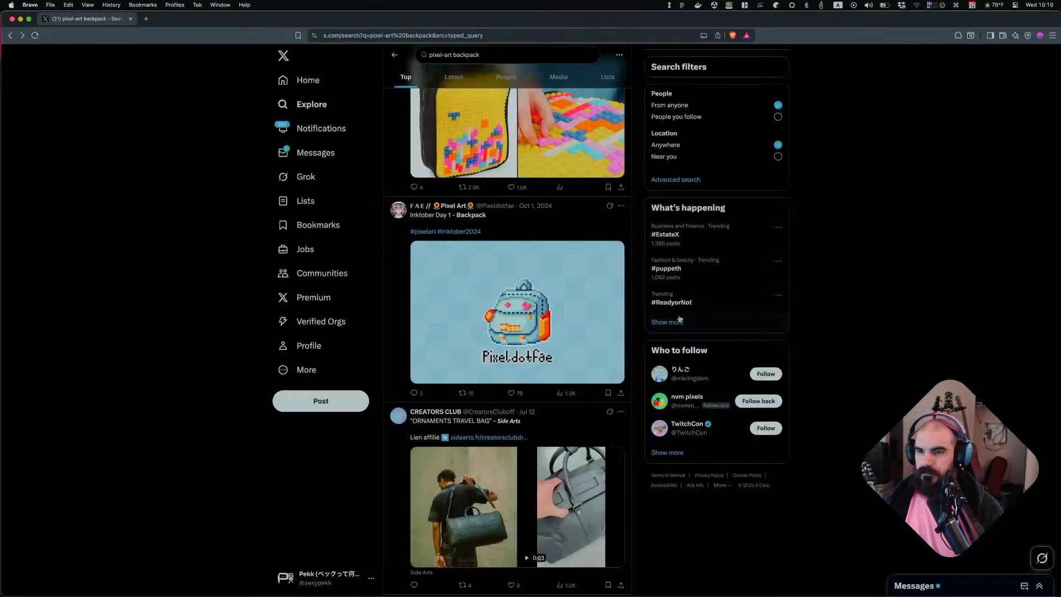
scroll(607, 359, down, 10)
scroll(628, 367, down, 10)
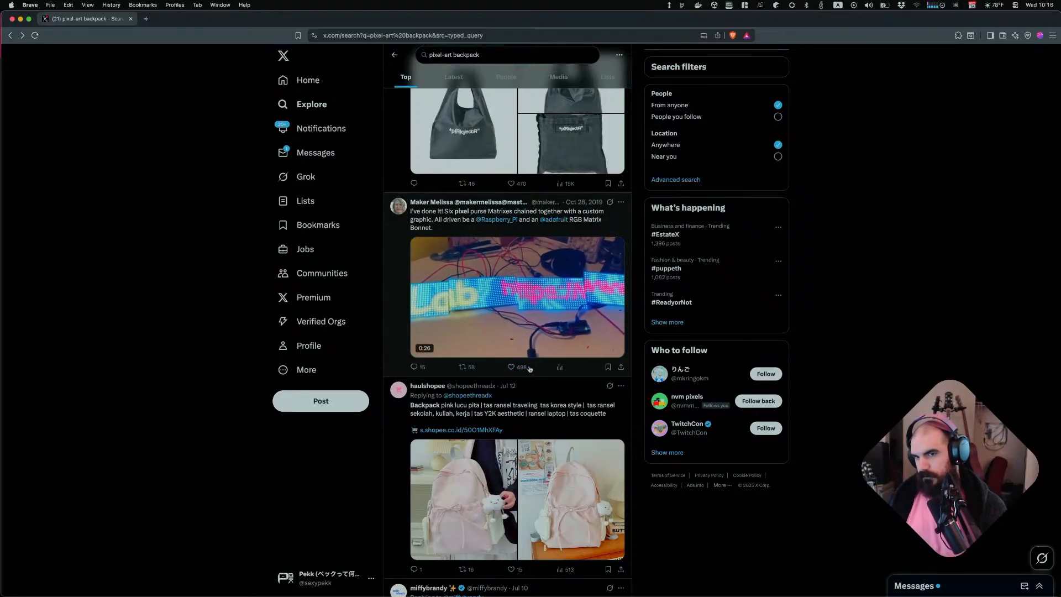
scroll(480, 354, down, 4)
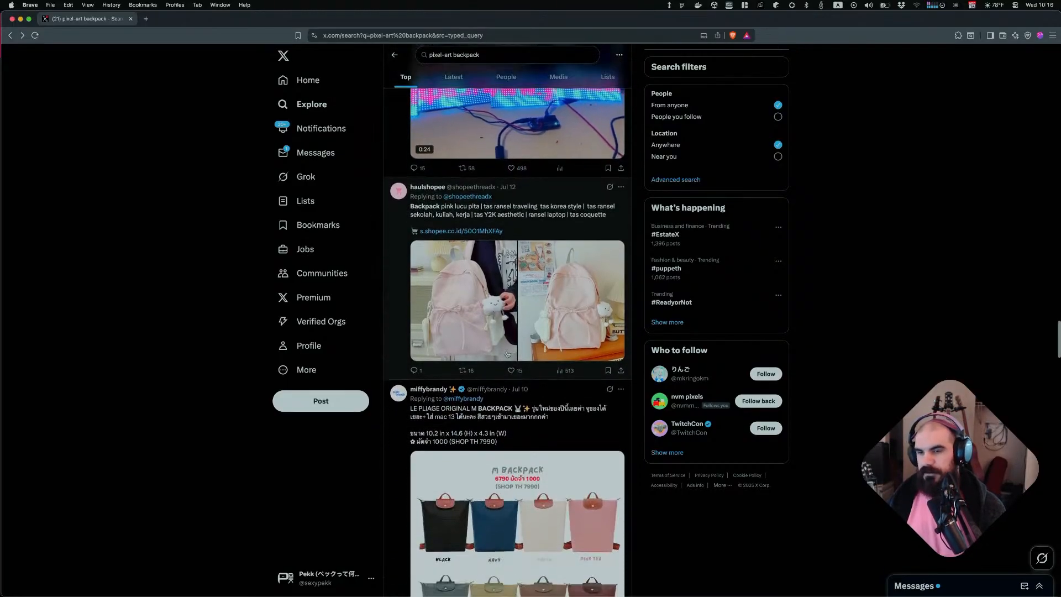
scroll(518, 348, down, 6)
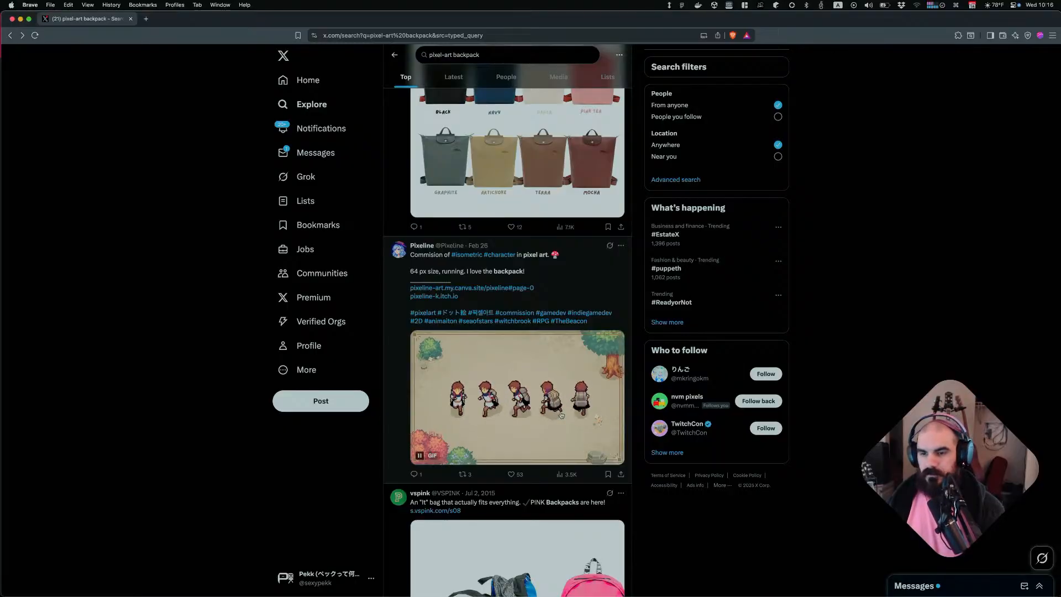
scroll(557, 387, down, 4)
scroll(527, 346, up, 2)
click(528, 345)
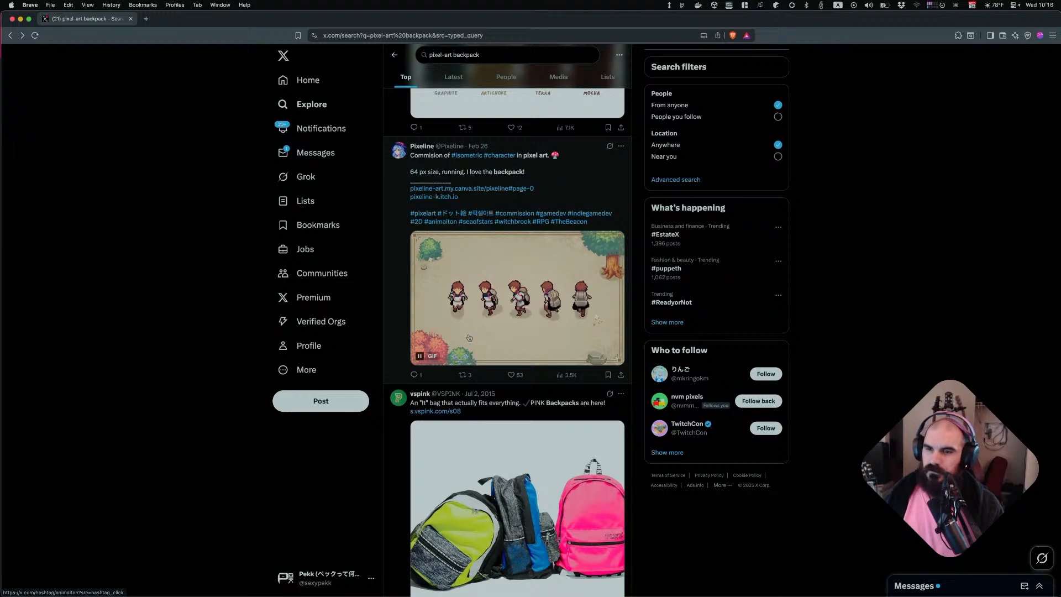
click(512, 159)
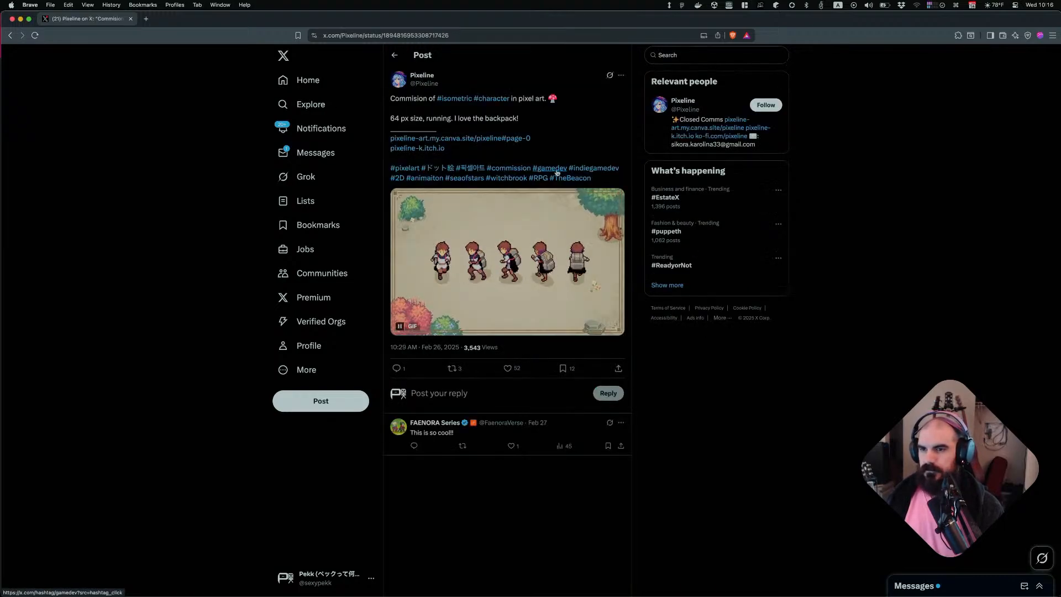
Copy the Pixeline post's page address and paste it into a new text card on the canvas
click(450, 37)
key(super+Tab)
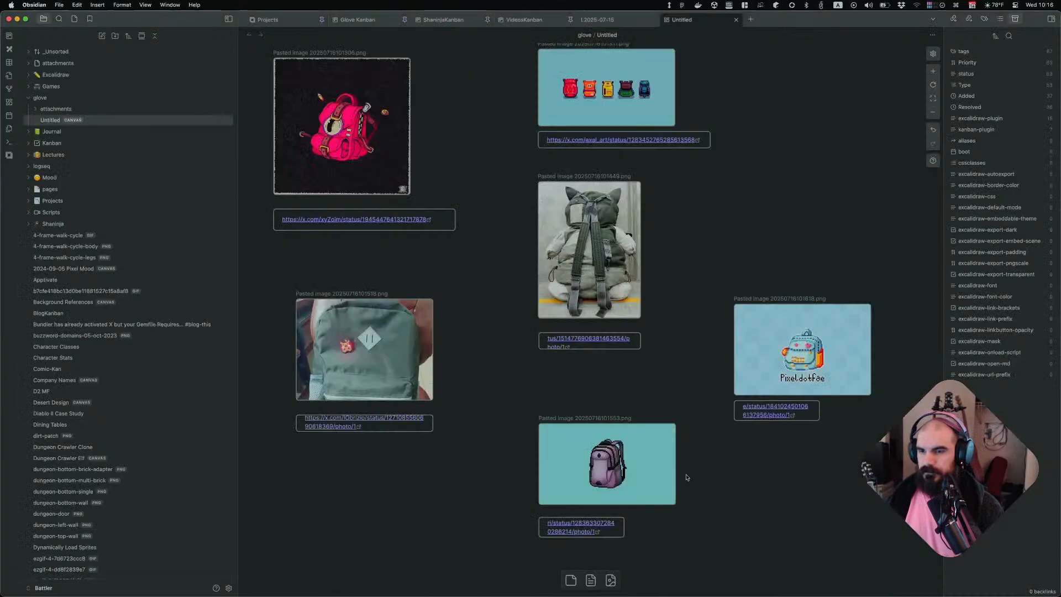
scroll(779, 544, right, 2)
double_click(733, 193)
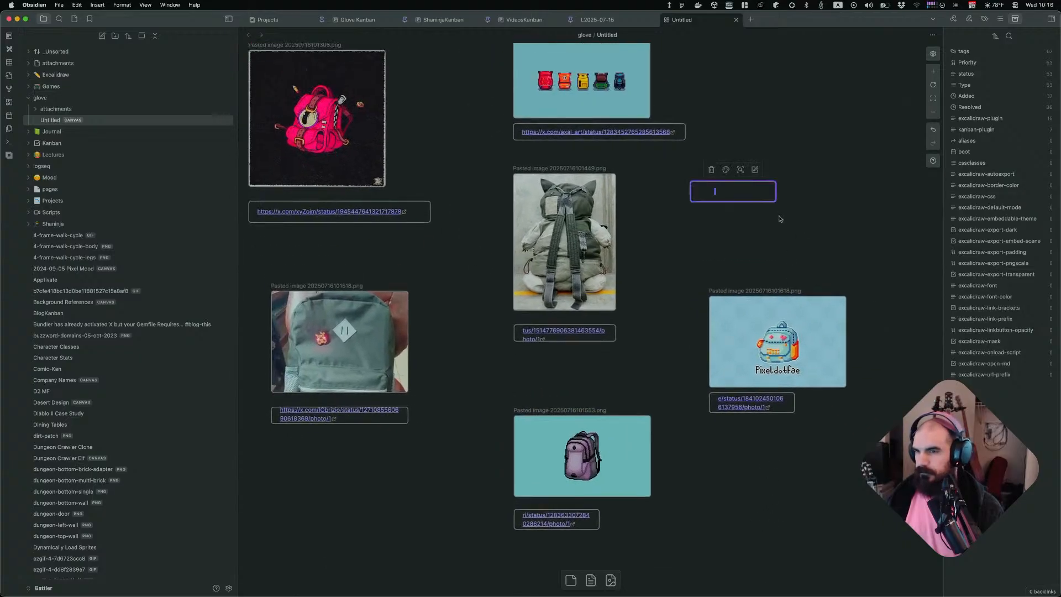
key(super+Tab)
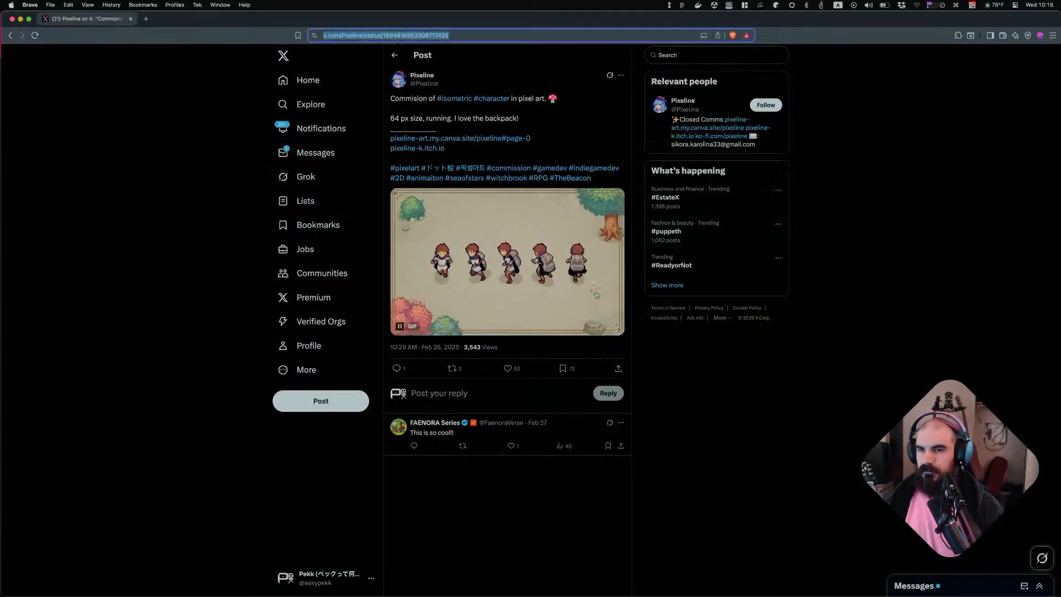
click(590, 316)
key(super+Tab)
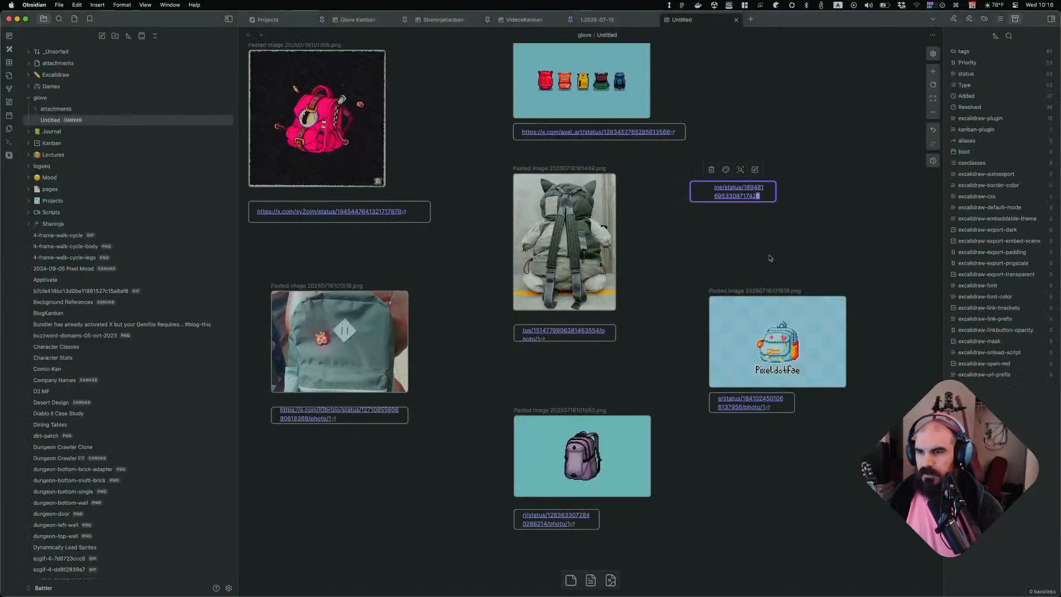
key(super+v)
key(super+v)
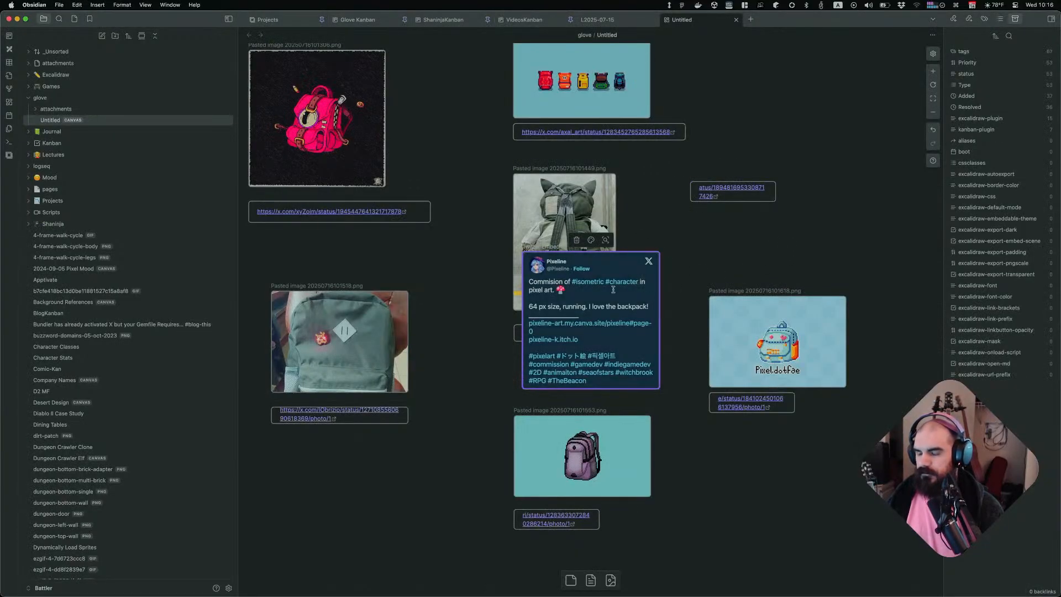
key(super+z)
Inspect the Pixeline running-character GIF with developer tools and capture a still frame of it
key(super+Tab)
right_click(522, 272)
click(630, 338)
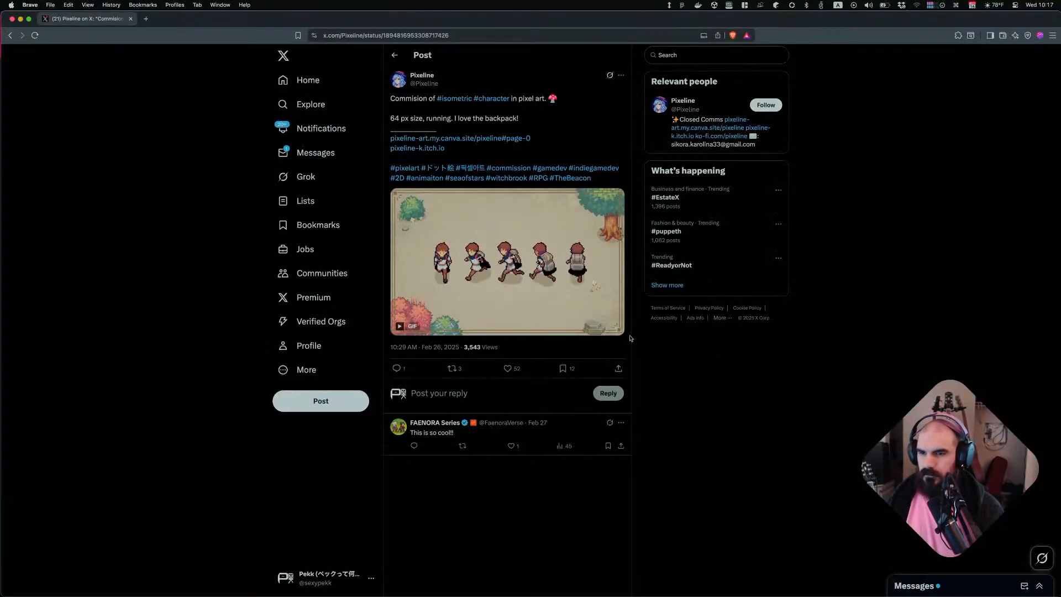
key(super+shift+c)
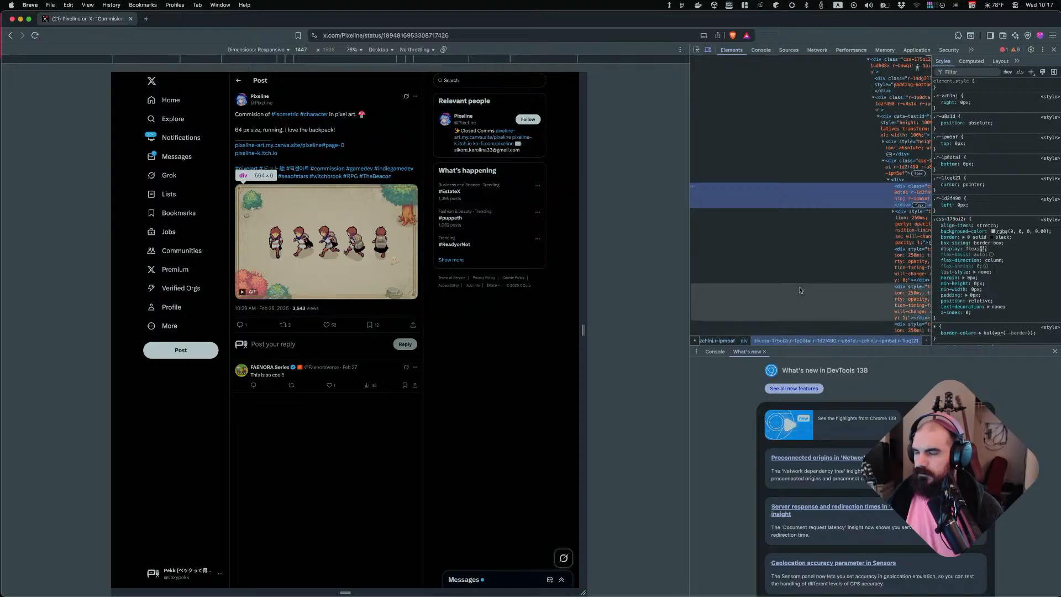
scroll(796, 291, right, 3)
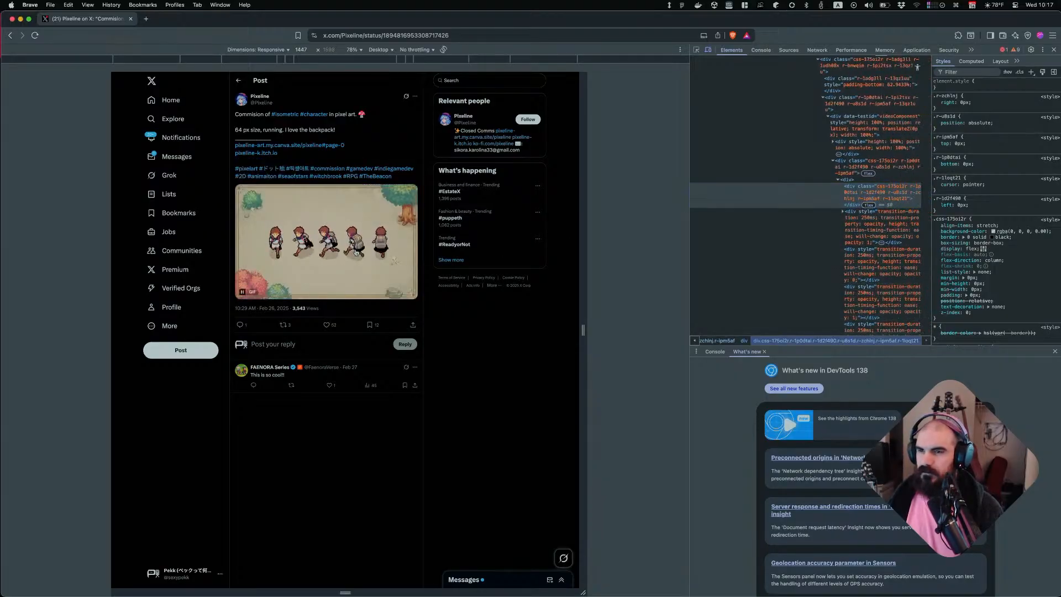
click(395, 269)
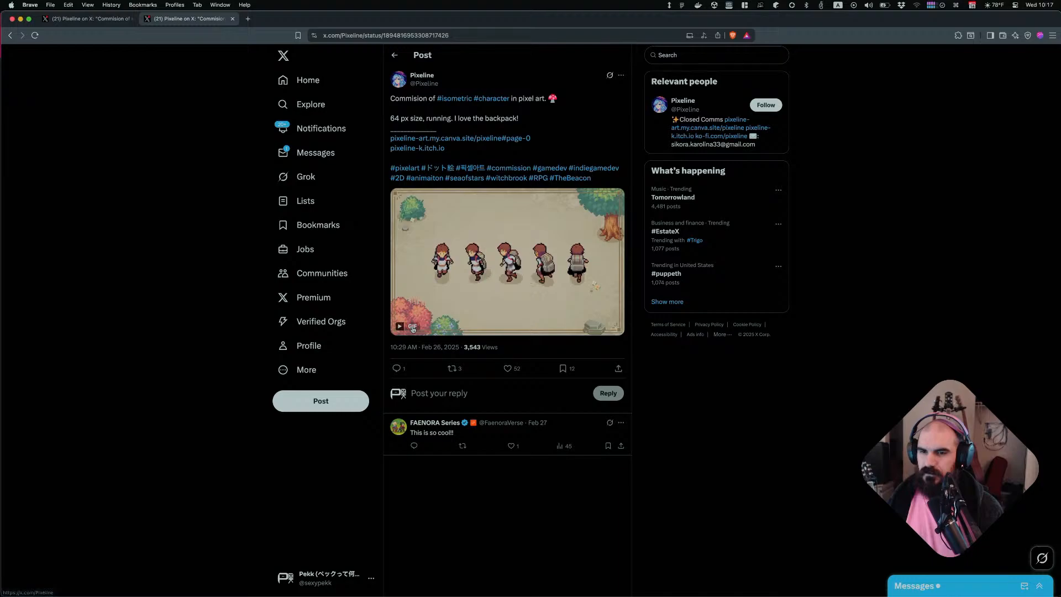
right_click(514, 247)
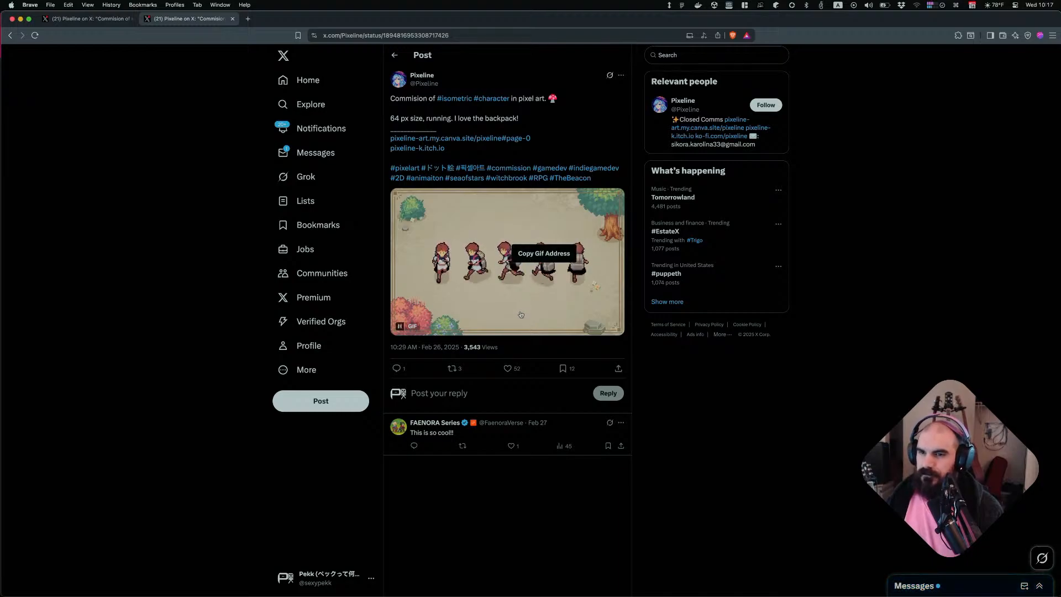
key(super+alt+i)
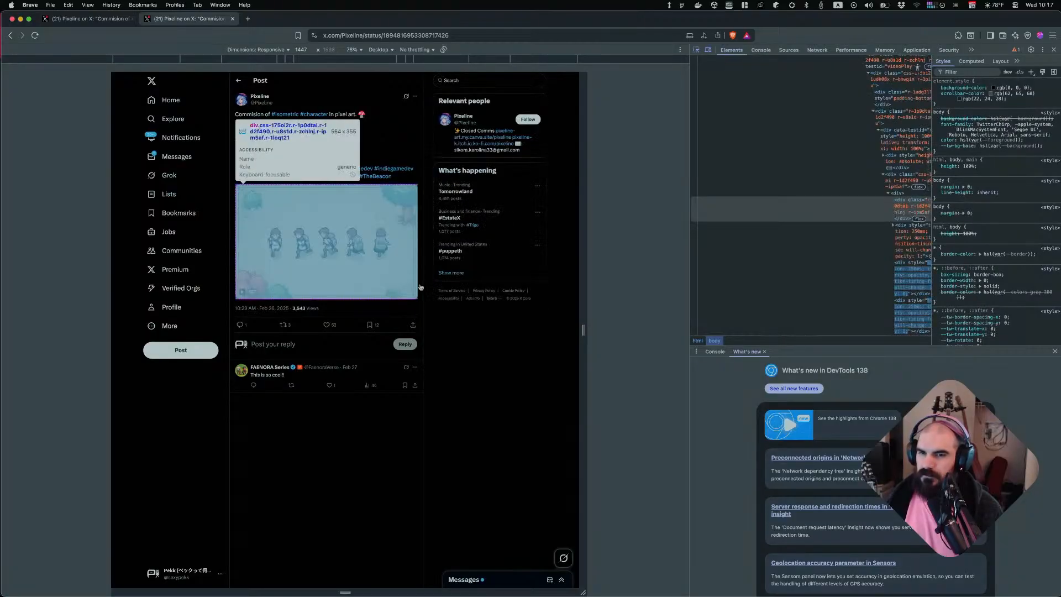
click(347, 237)
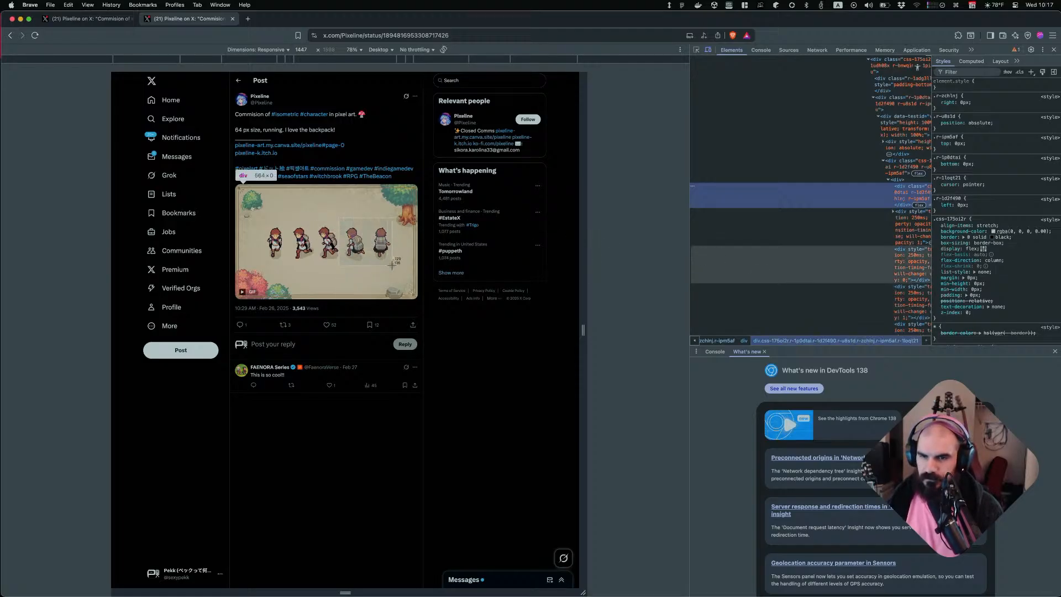
drag(391, 265, 395, 267)
Paste the captured Pixeline frame onto the canvas and position it directly above its link card
key(super+Tab)
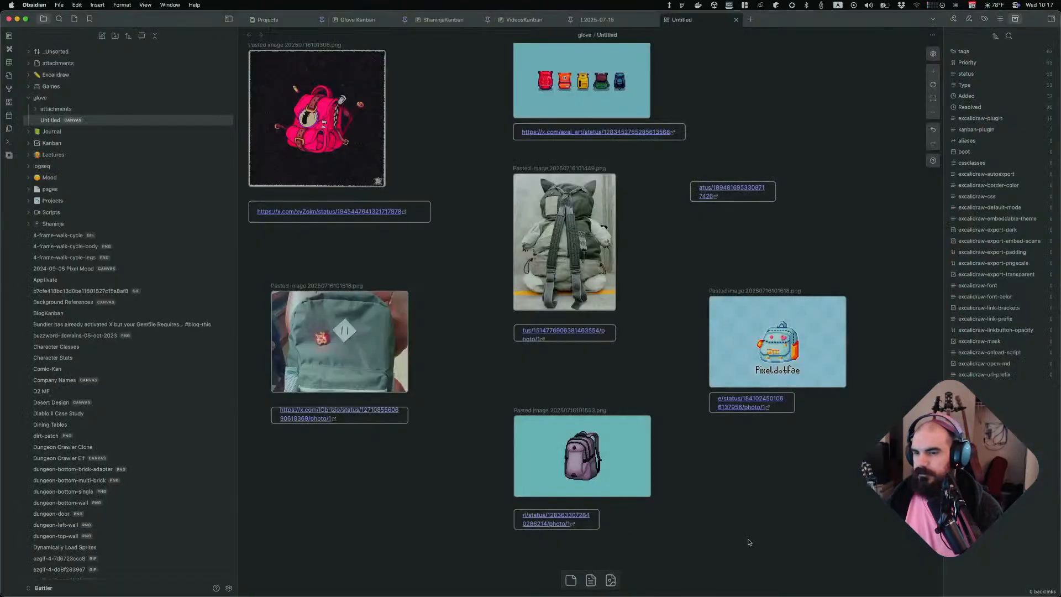
key(super+v)
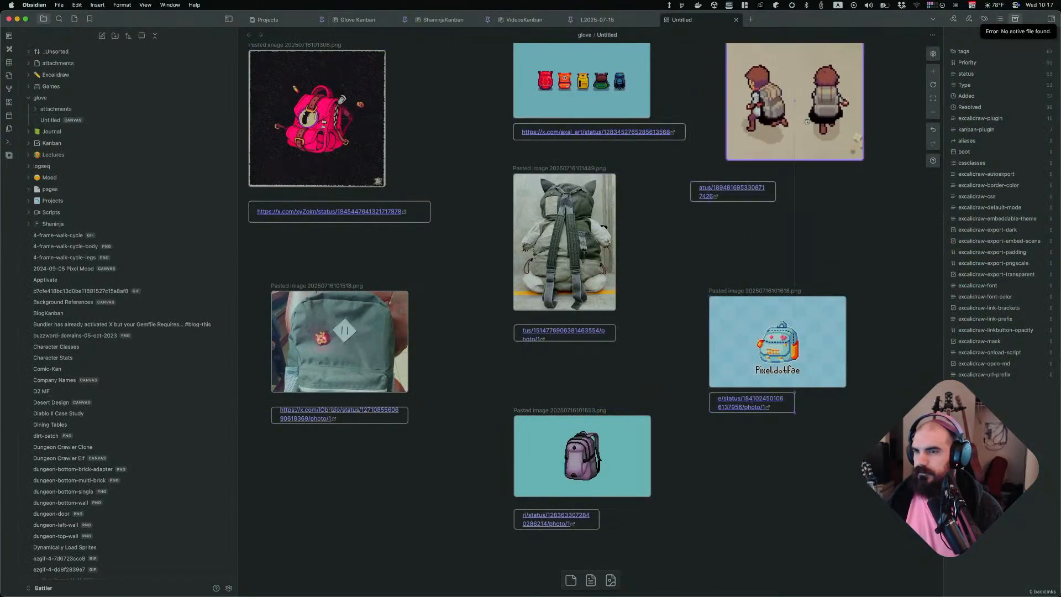
mouse_move(726, 195)
mouse_down()
mouse_move(762, 194)
mouse_move(745, 194)
mouse_up()
scroll(773, 161, up, 1)
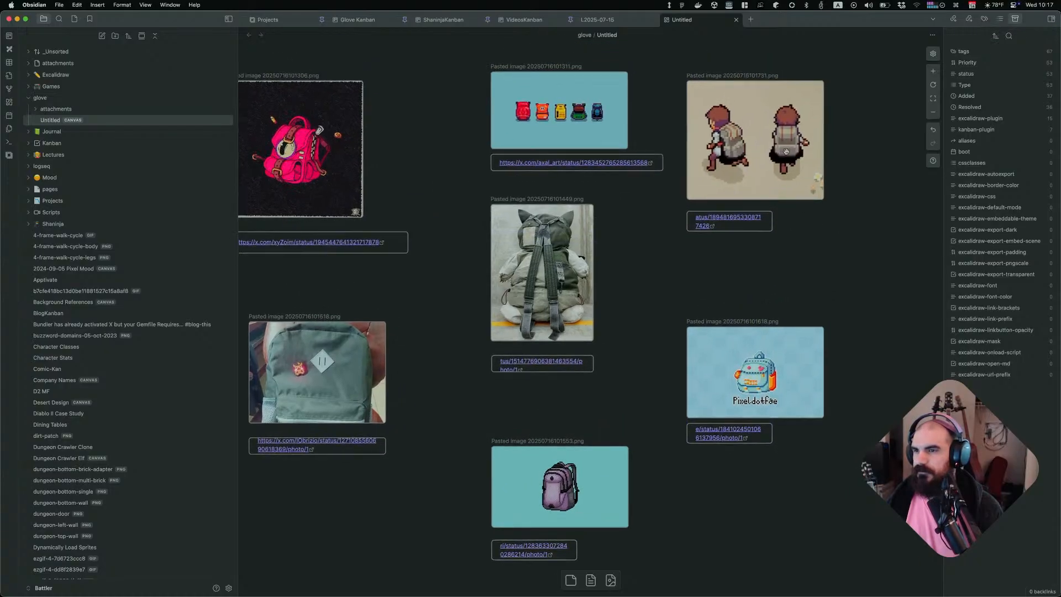
click(731, 157)
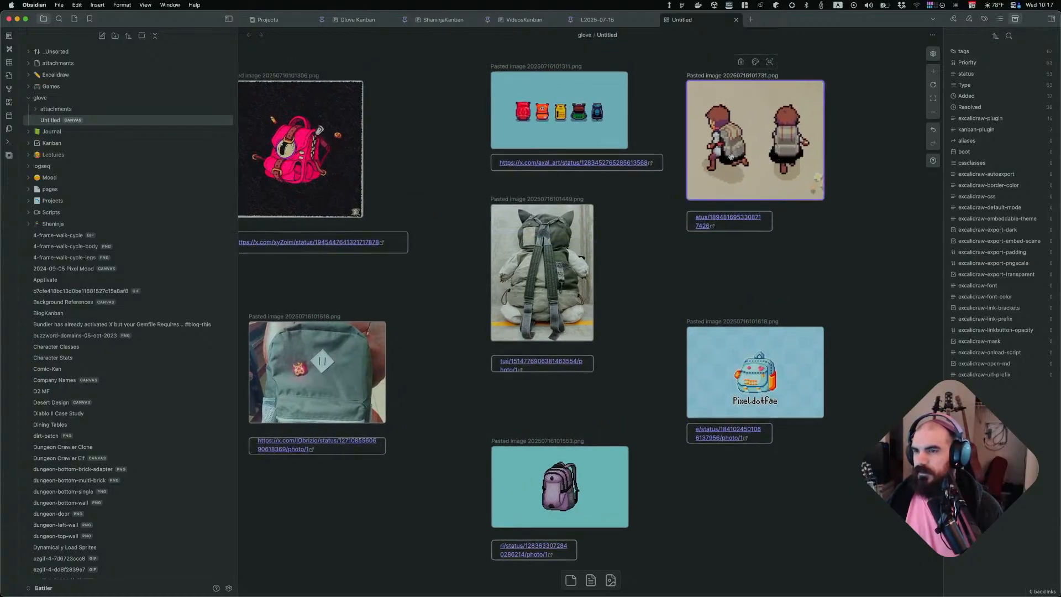
drag(866, 162, 754, 222)
drag(761, 150, 778, 193)
click(863, 244)
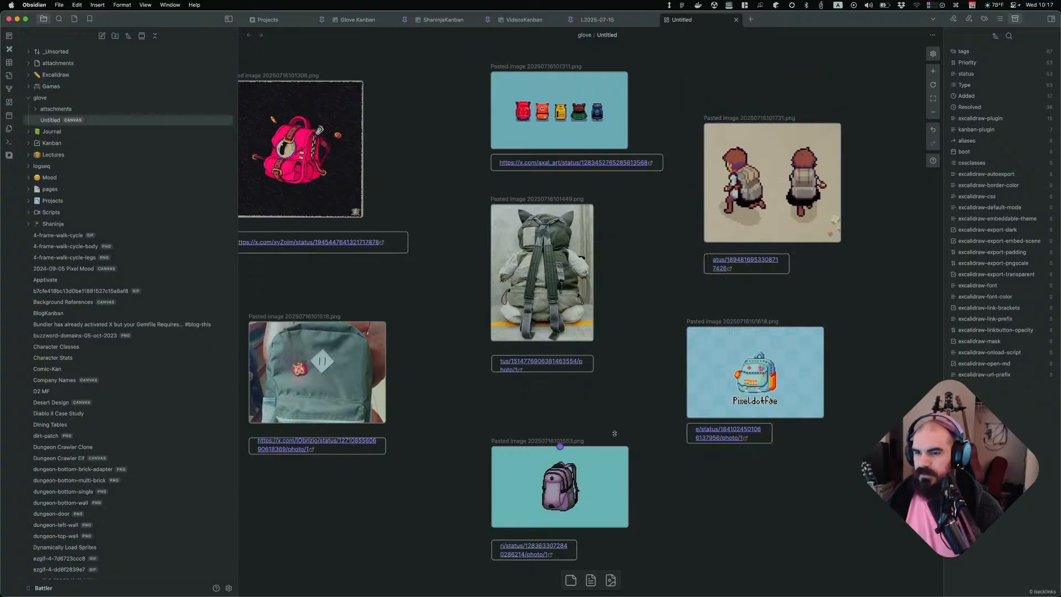
click(308, 404)
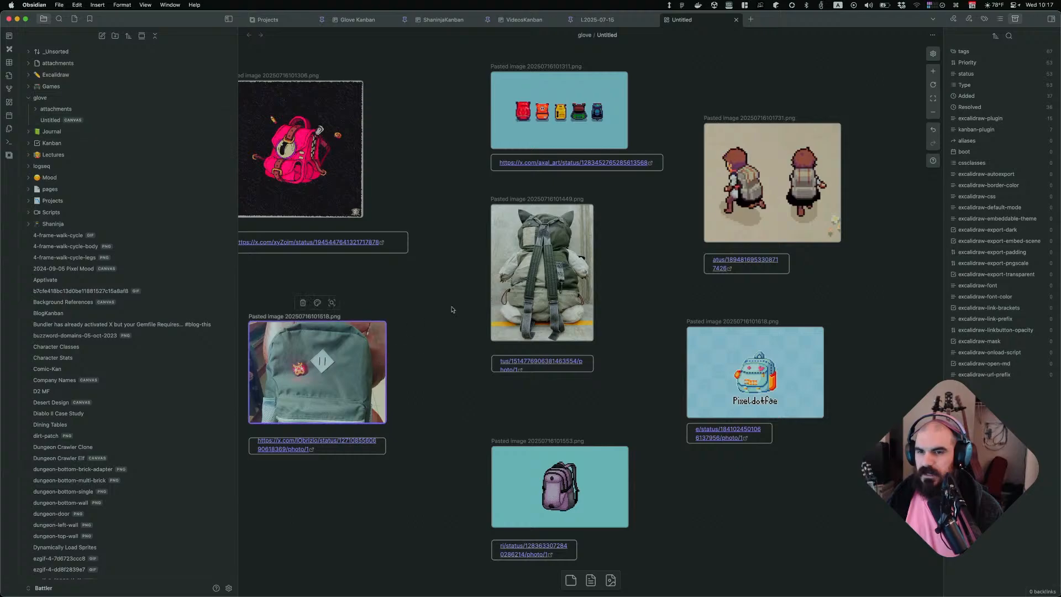
scroll(459, 304, left, 2)
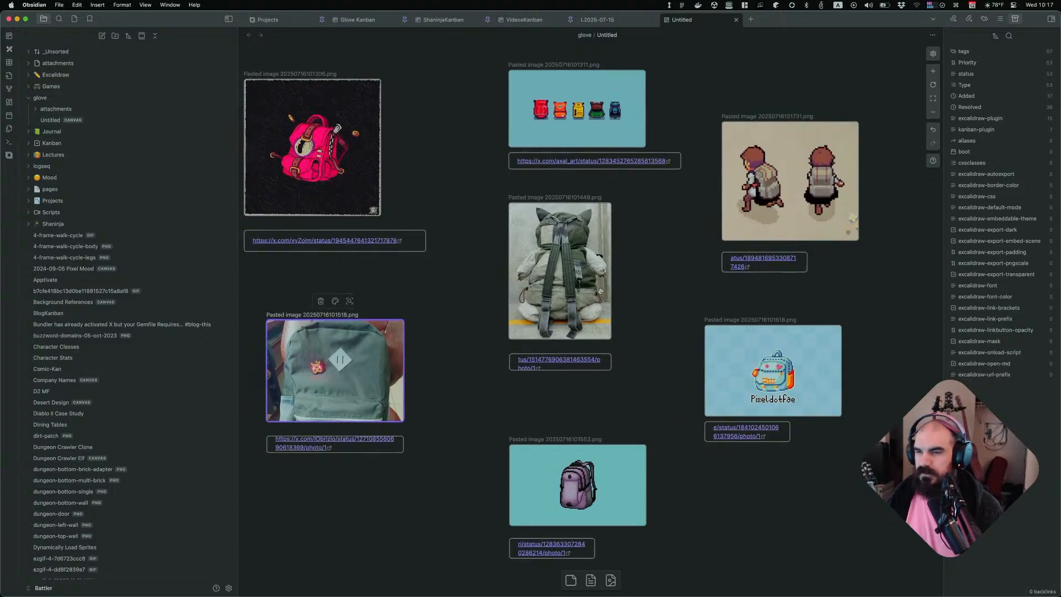
key(super+Tab)
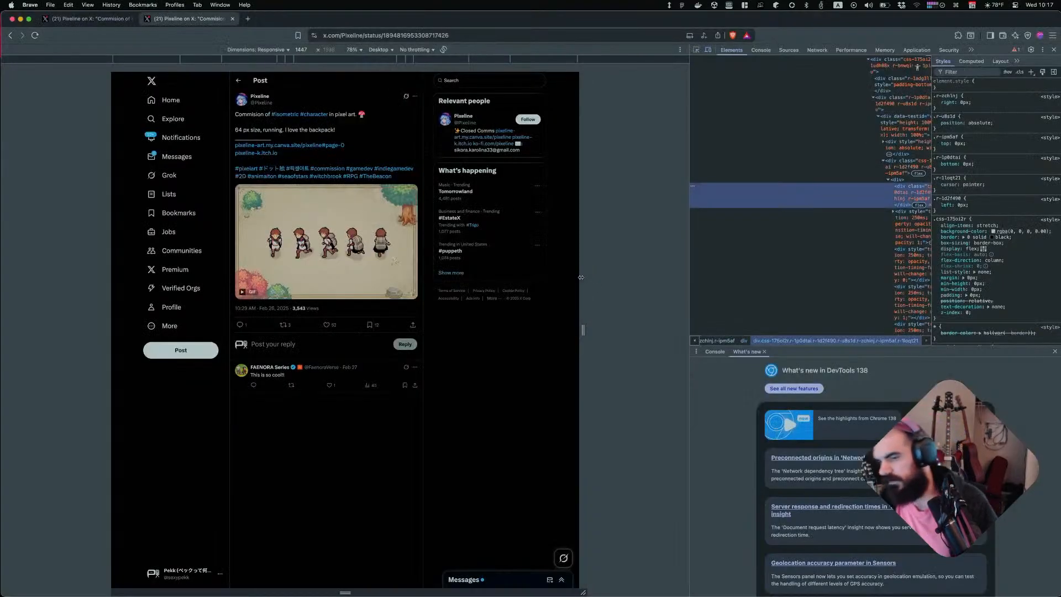
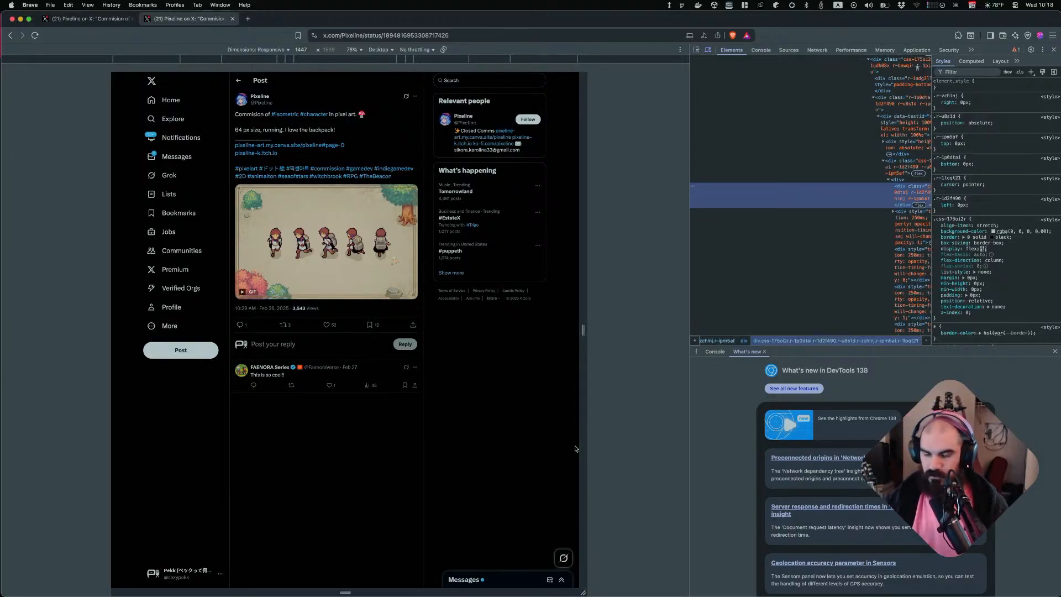
Close the developer tools and the duplicate Pixeline tab, and return to the pixel-art backpack search results
click(510, 428)
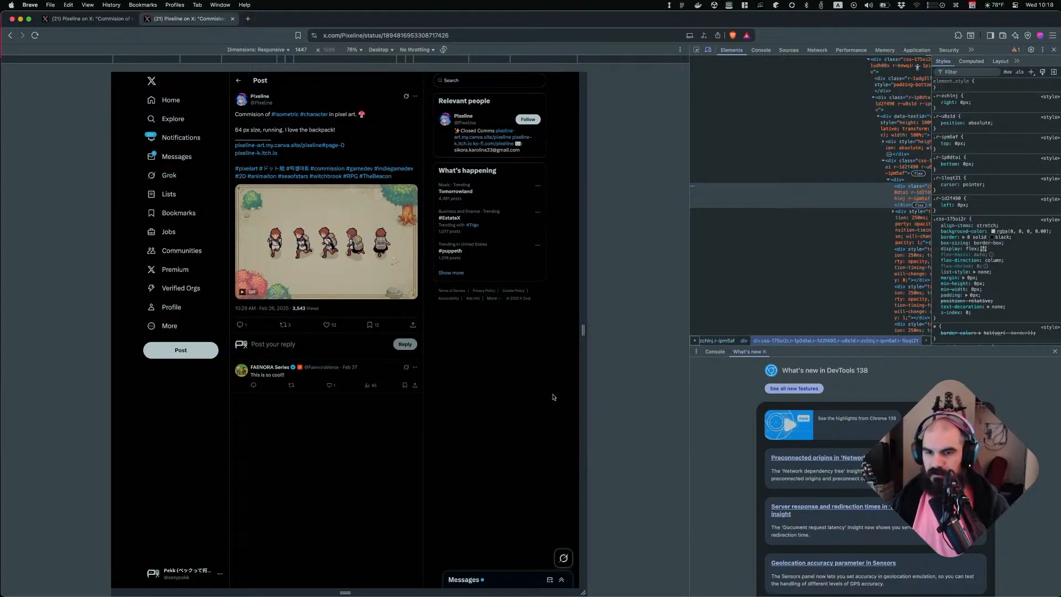
click(1054, 50)
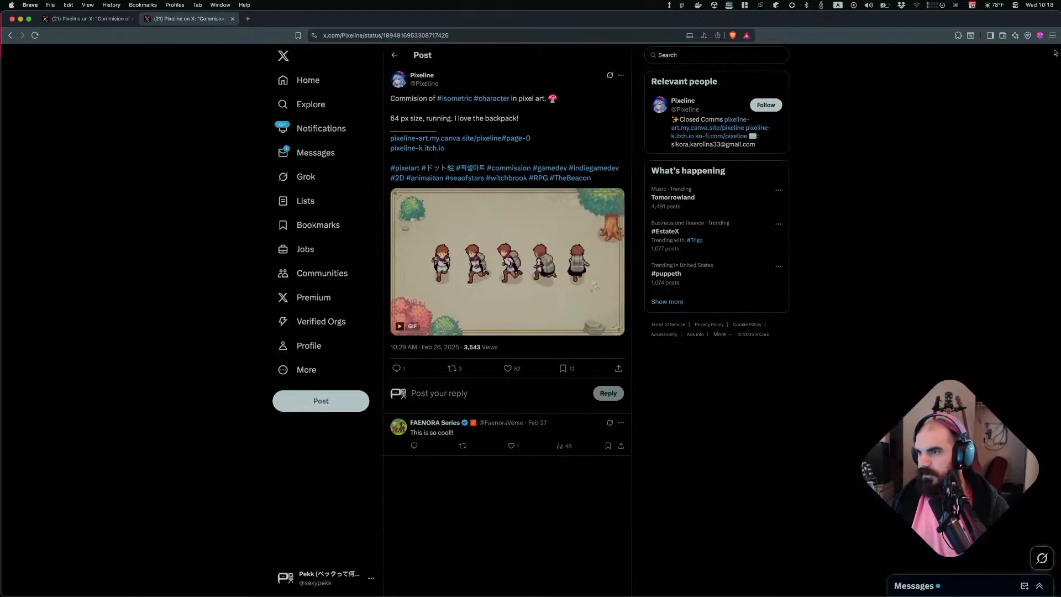
key(super+bracketleft)
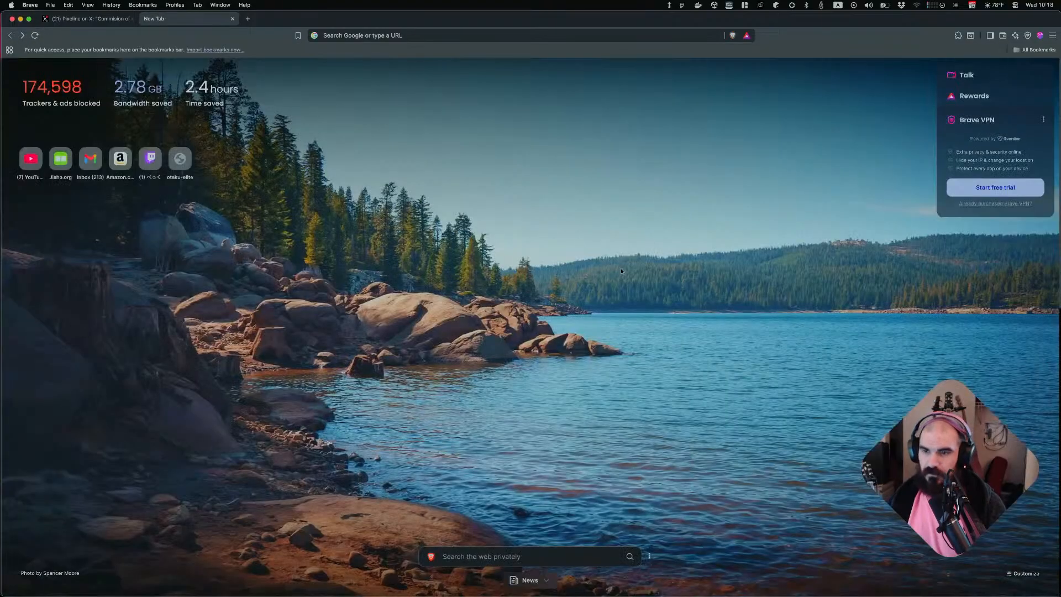
key(super+bracketright)
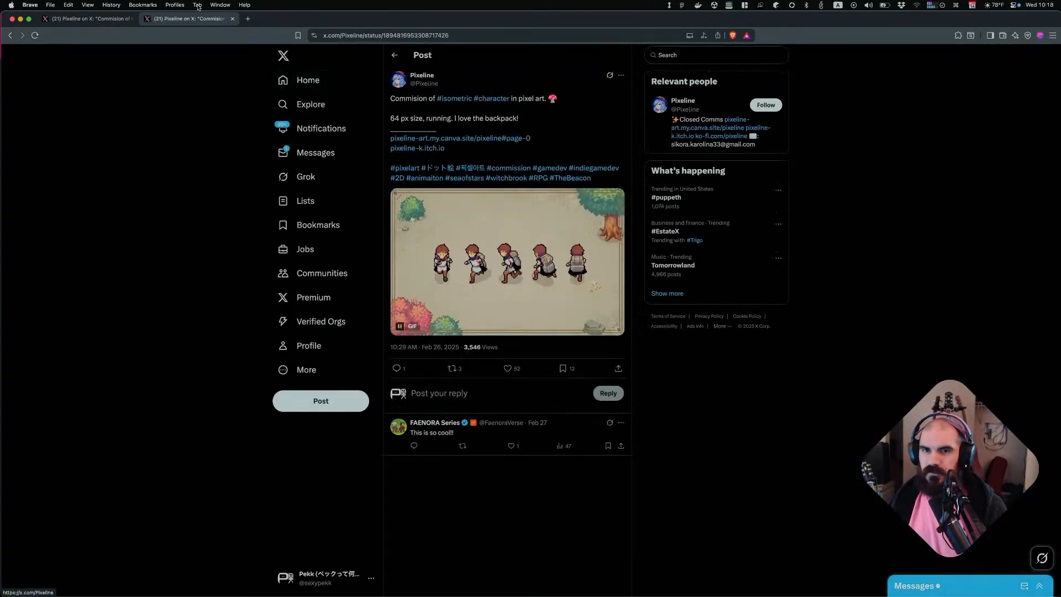
key(super+w)
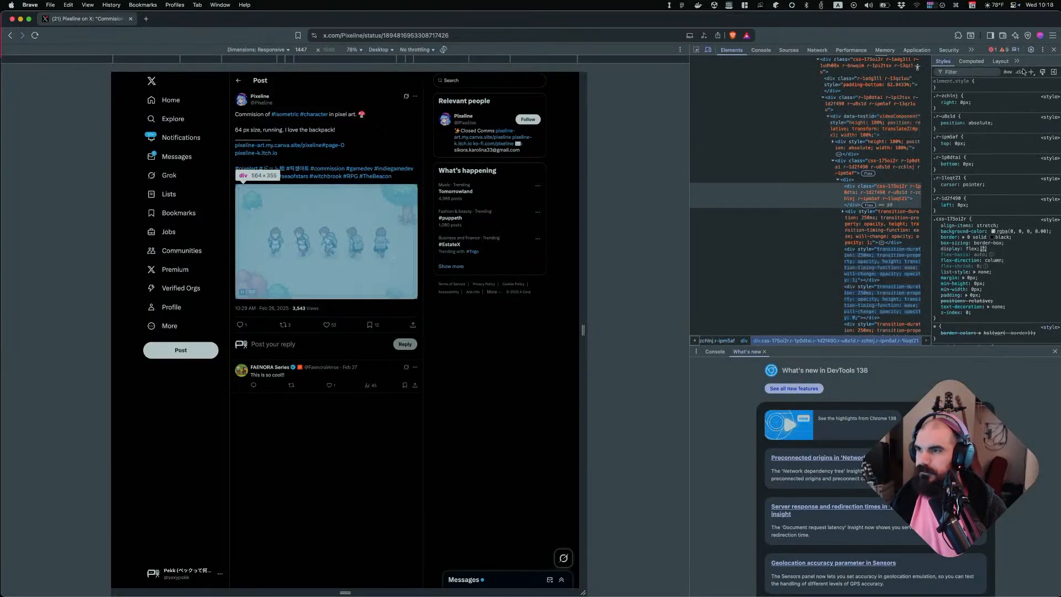
click(1053, 50)
scroll(589, 179, down, 3)
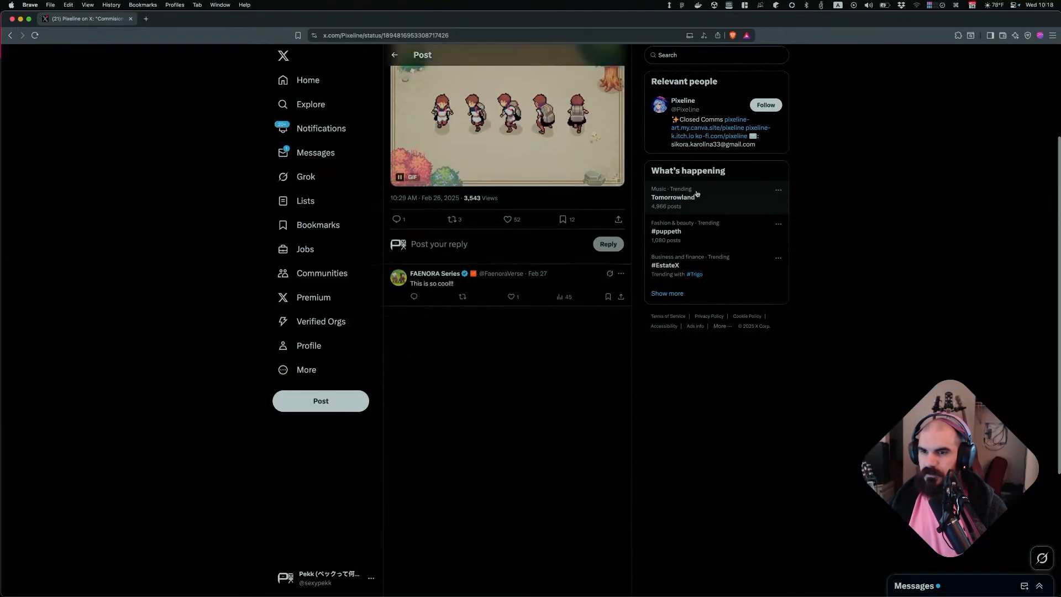
scroll(589, 180, up, 1)
key(super+bracketleft)
Copy the Freddy Art red backpack image from the search results and paste it onto the canvas below the Pixeldotfae image
scroll(580, 258, down, 8)
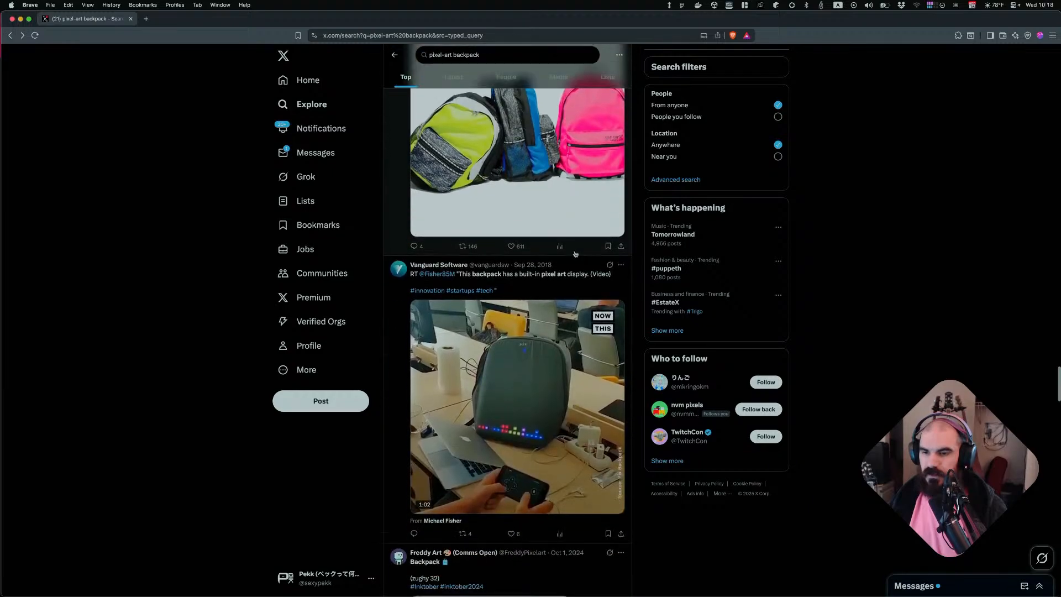
scroll(580, 258, down, 7)
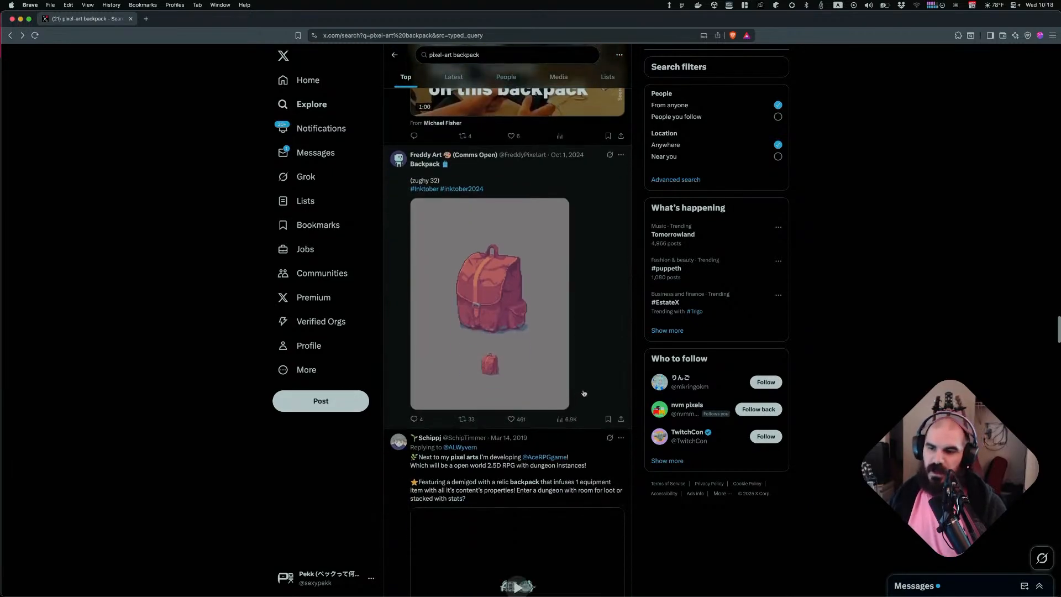
scroll(498, 224, down, 2)
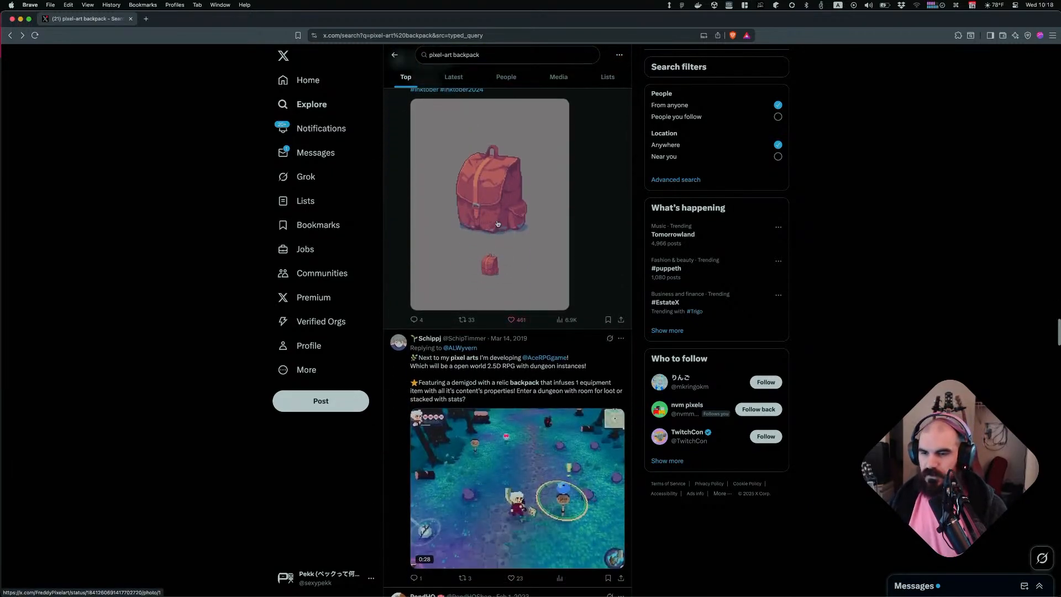
click(498, 225)
right_click(504, 245)
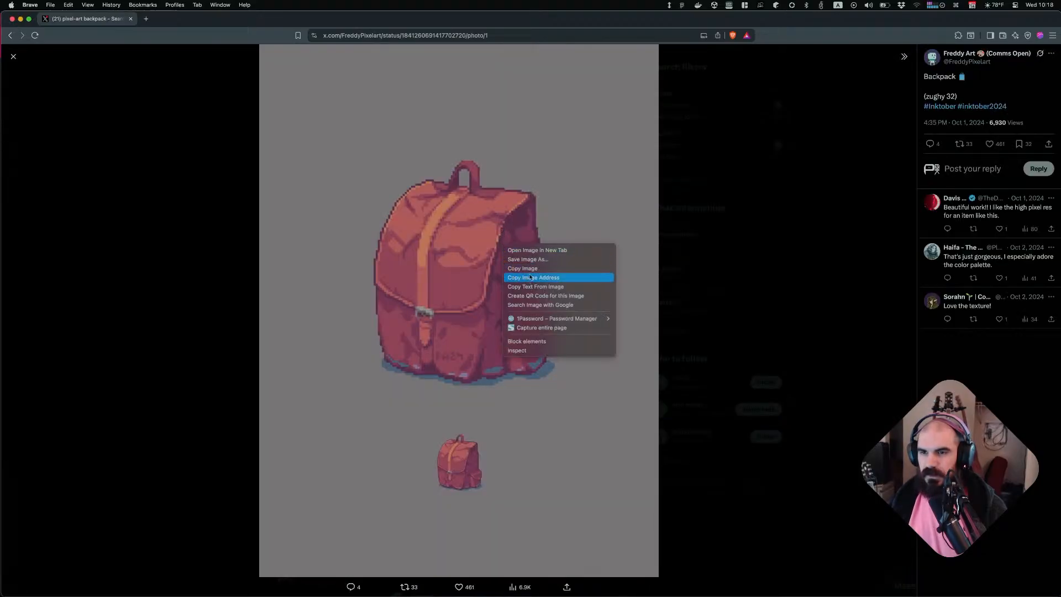
click(526, 269)
key(super+Tab)
scroll(667, 486, right, 3)
scroll(667, 486, down, 1)
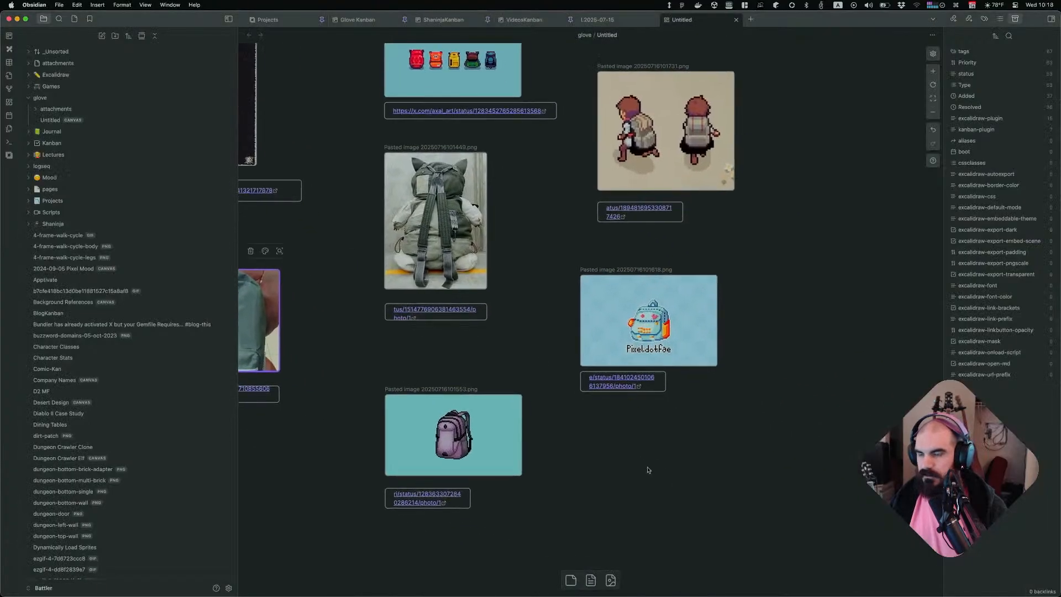
key(super+v)
drag(657, 409, 646, 523)
Copy the Freddy Art post's page address and paste it into a new text card directly under the red backpack image
key(super+Tab)
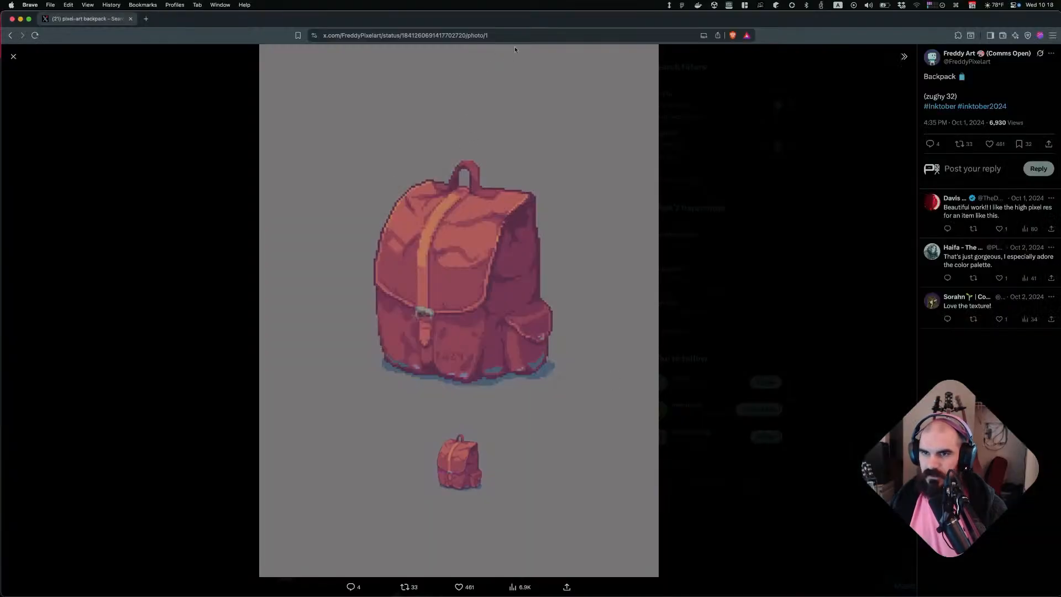
click(544, 37)
key(super+Tab)
scroll(765, 429, down, 4)
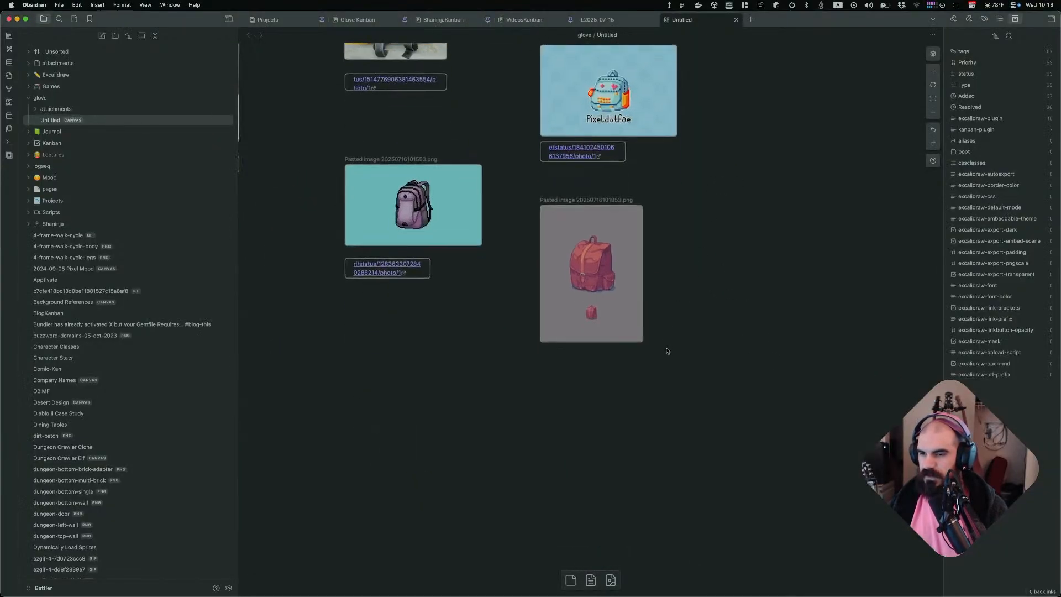
double_click(610, 408)
key(super+v)
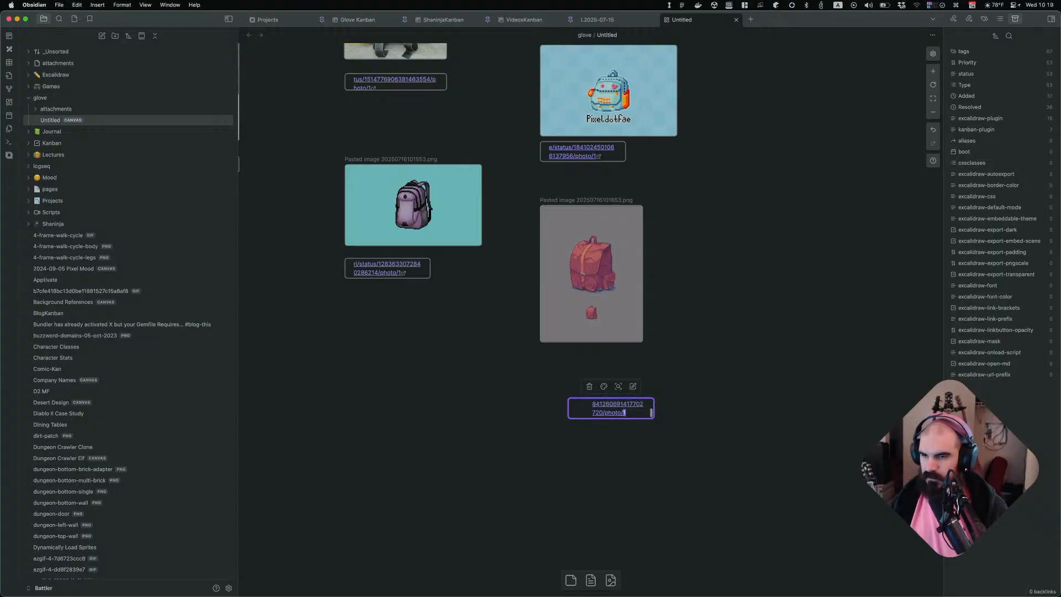
click(670, 474)
drag(639, 412, 623, 376)
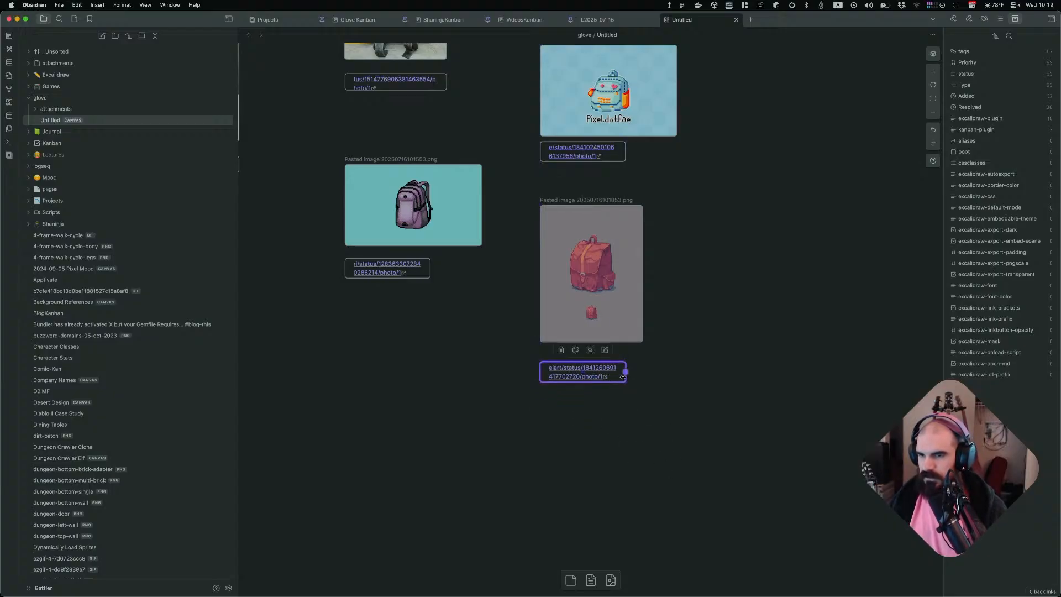
click(672, 403)
Close the photo view and browse further through the pixel-art backpack search results
key(super+Tab)
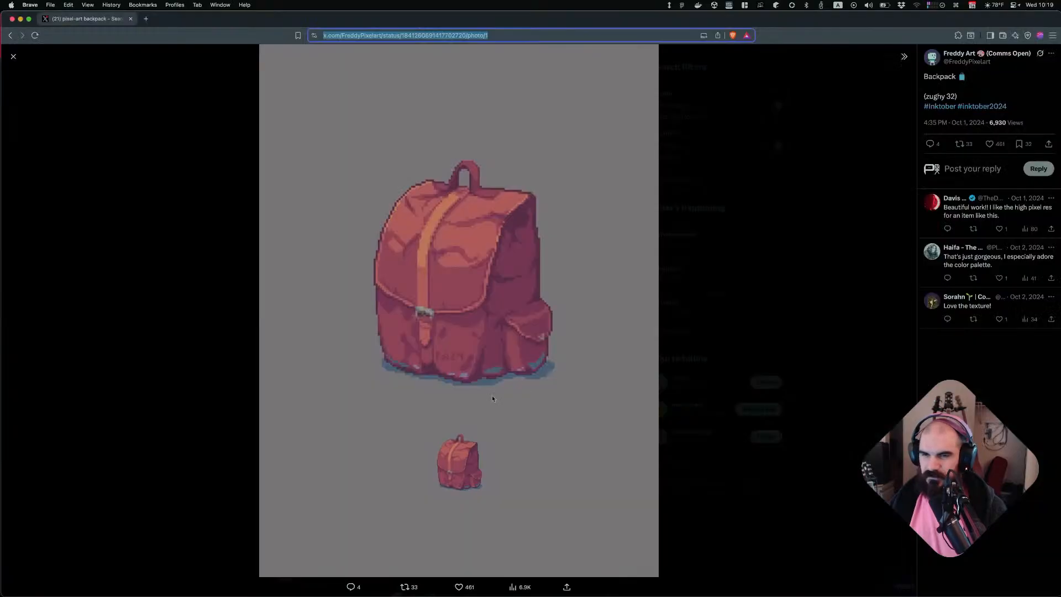
click(716, 392)
scroll(578, 388, down, 10)
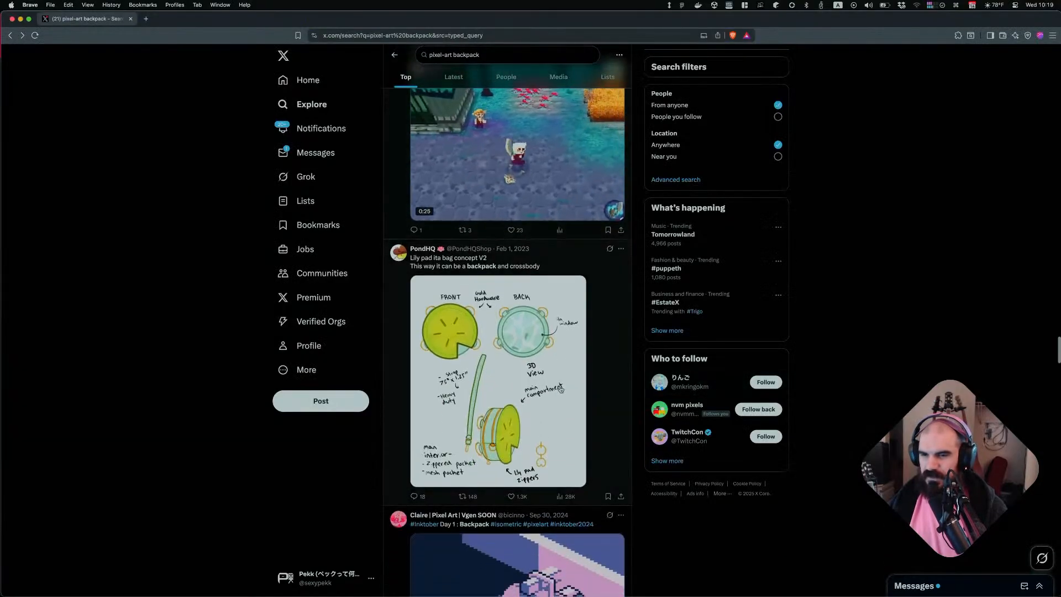
scroll(585, 384, down, 8)
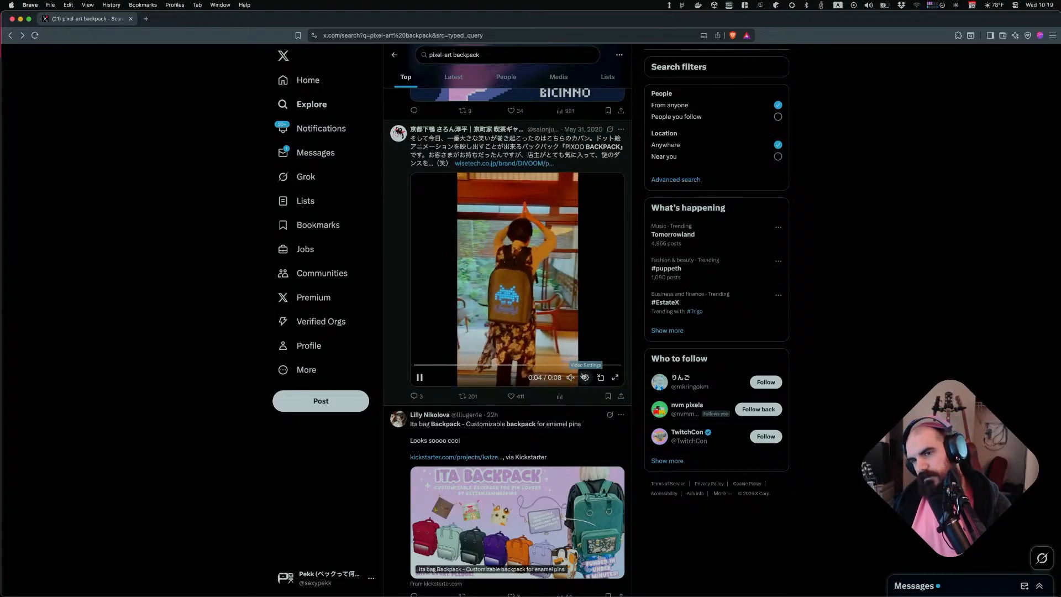
mouse_move(572, 378)
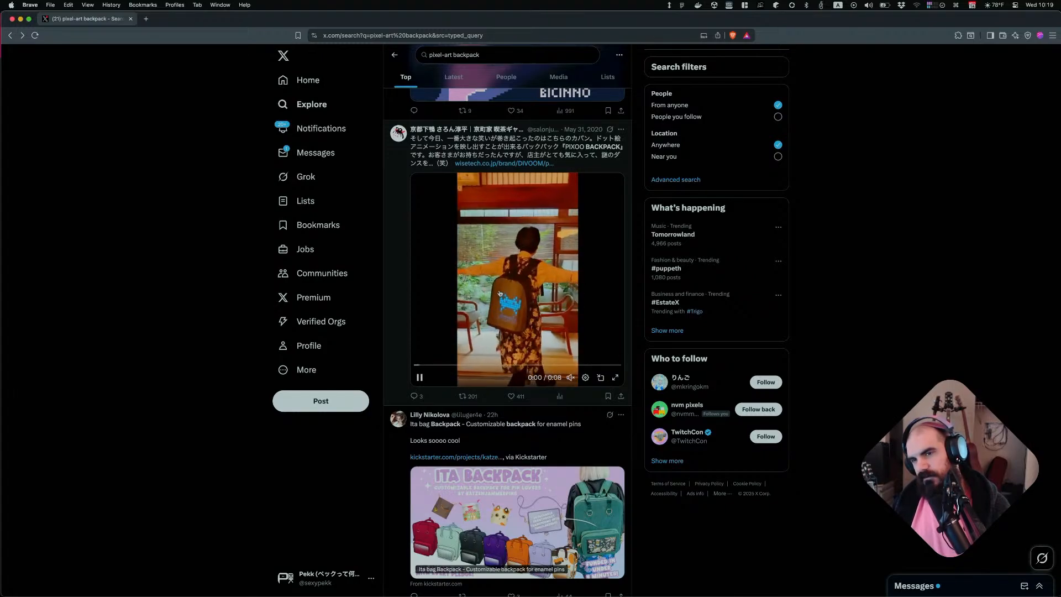
scroll(494, 306, down, 5)
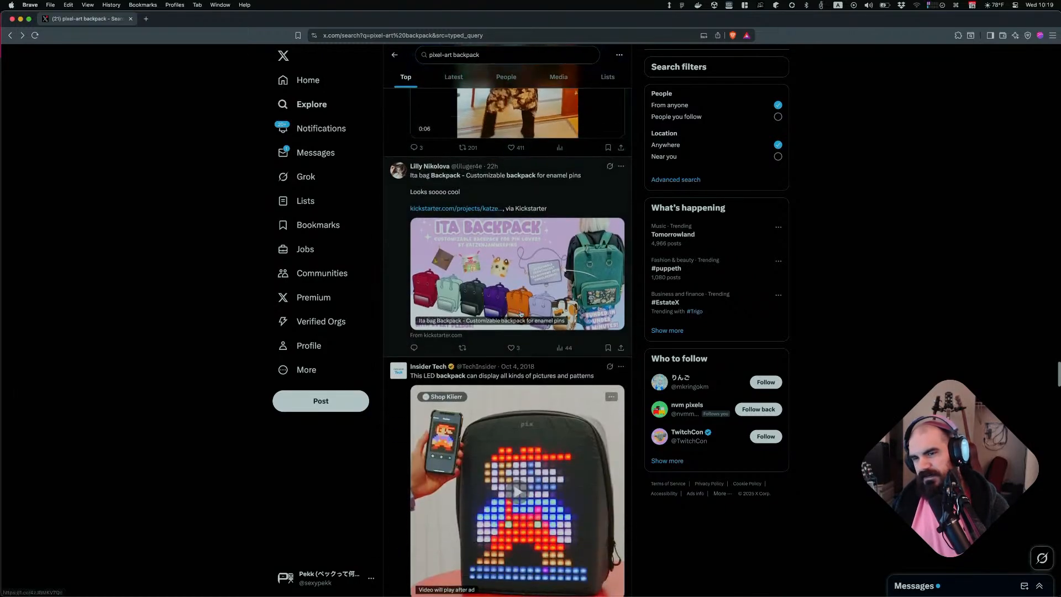
scroll(499, 316, down, 8)
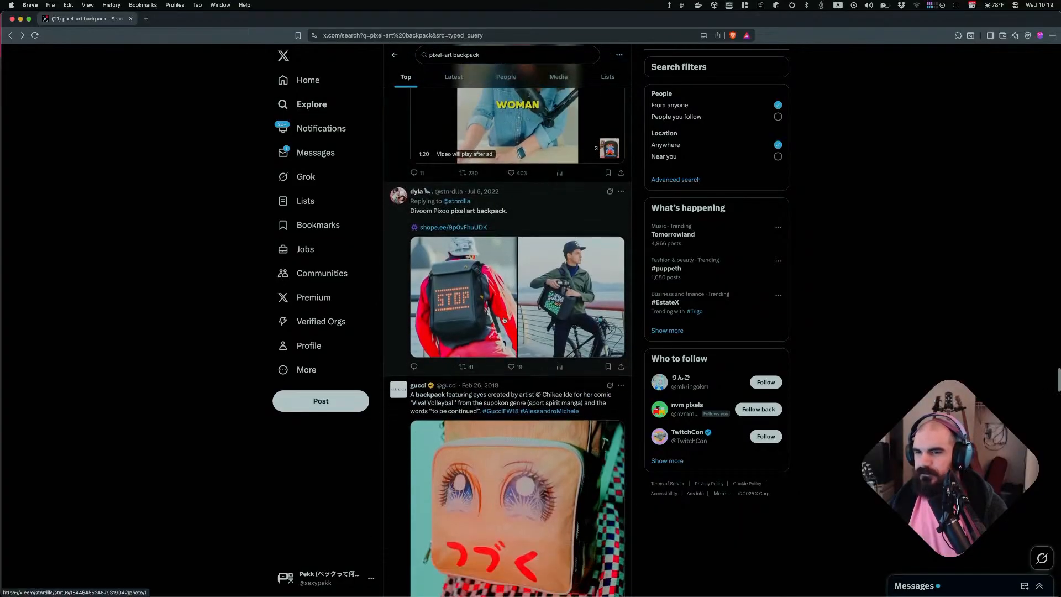
scroll(513, 316, down, 5)
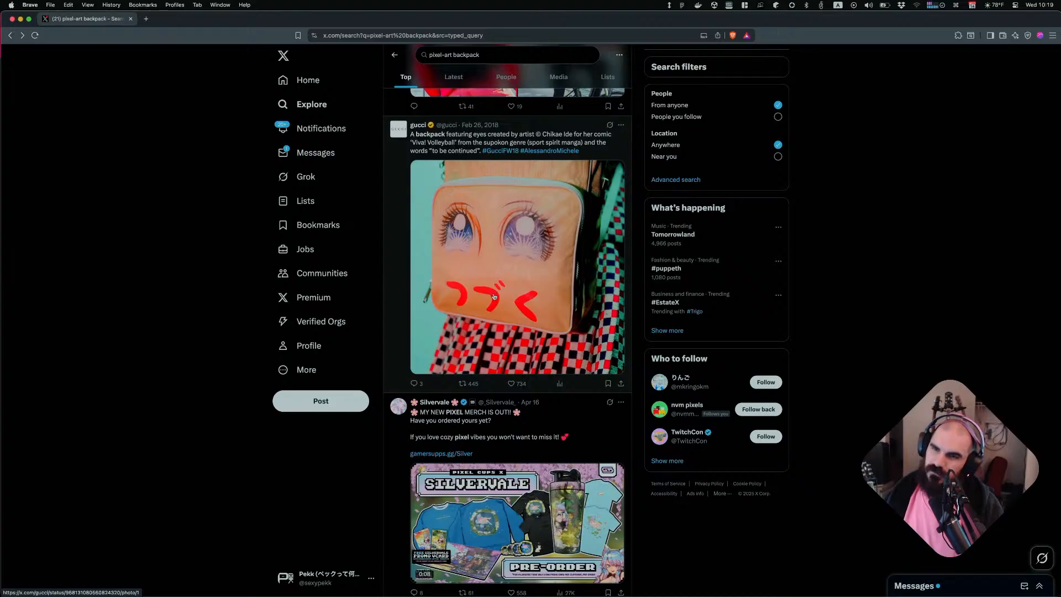
scroll(498, 299, down, 13)
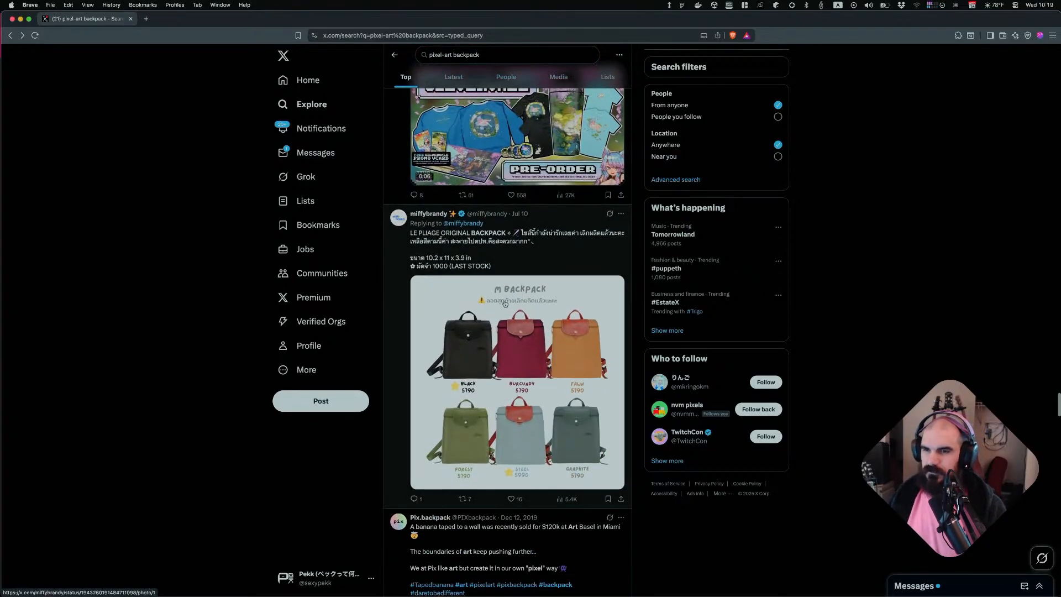
scroll(519, 301, down, 15)
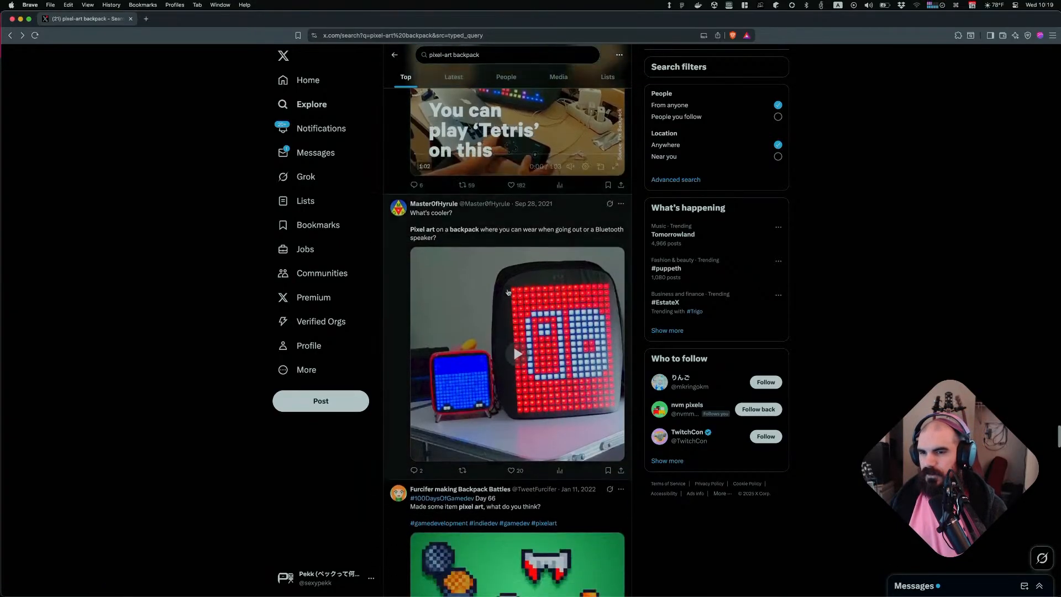
scroll(513, 294, down, 15)
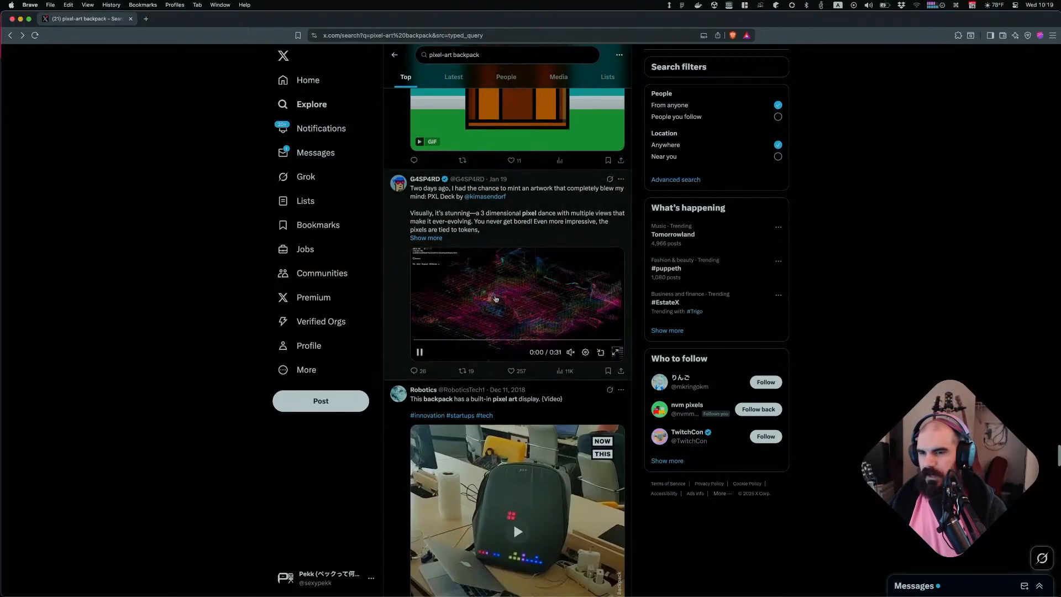
scroll(497, 299, down, 15)
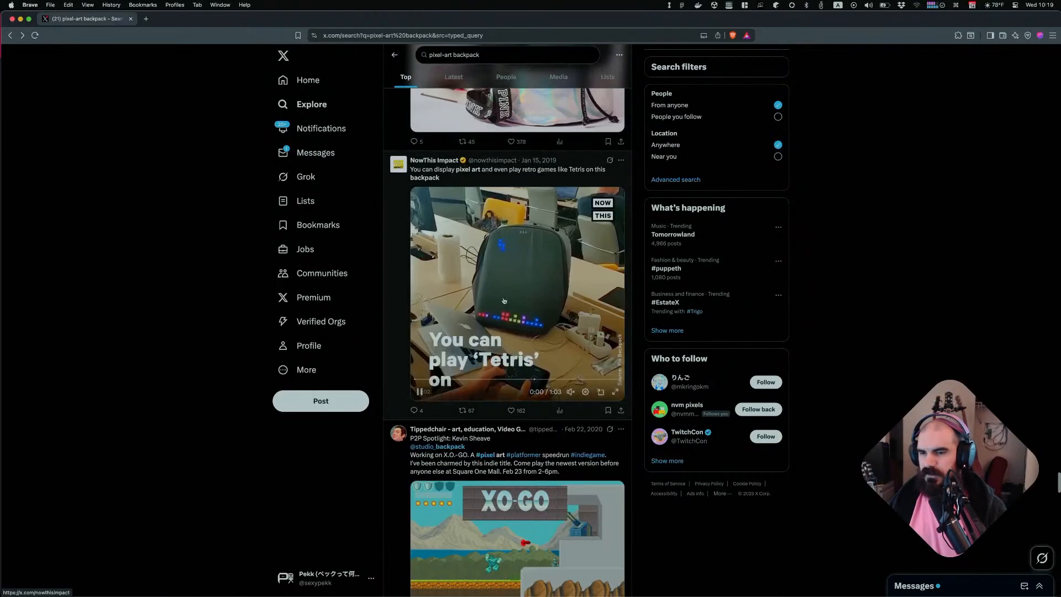
Add a text card below the green backpack image headed "# What's Interesting?", enlarge it, and start a new line
key(super+Tab)
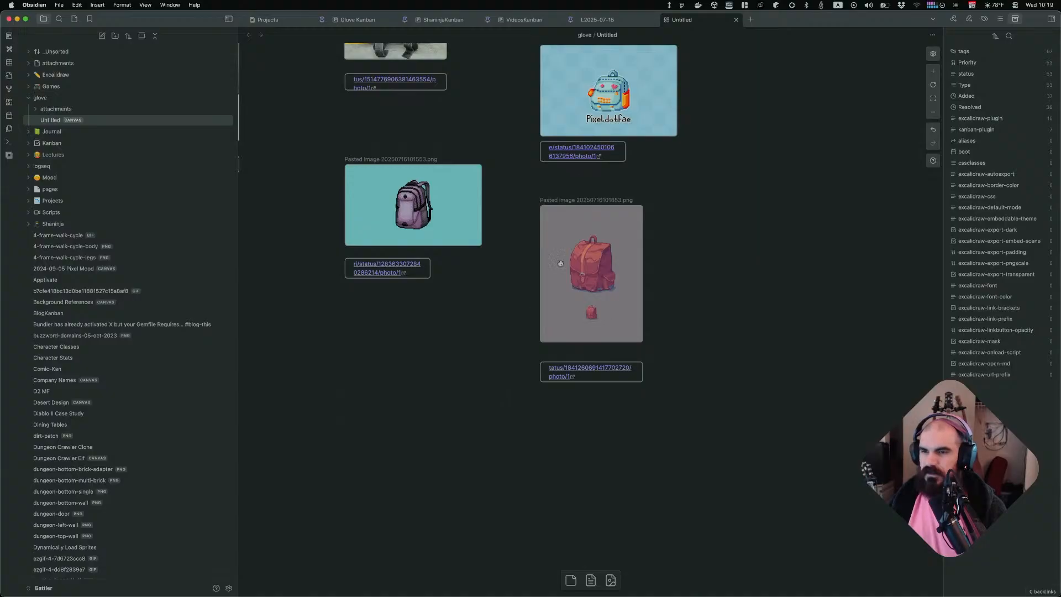
scroll(588, 346, up, 3)
scroll(559, 326, left, 5)
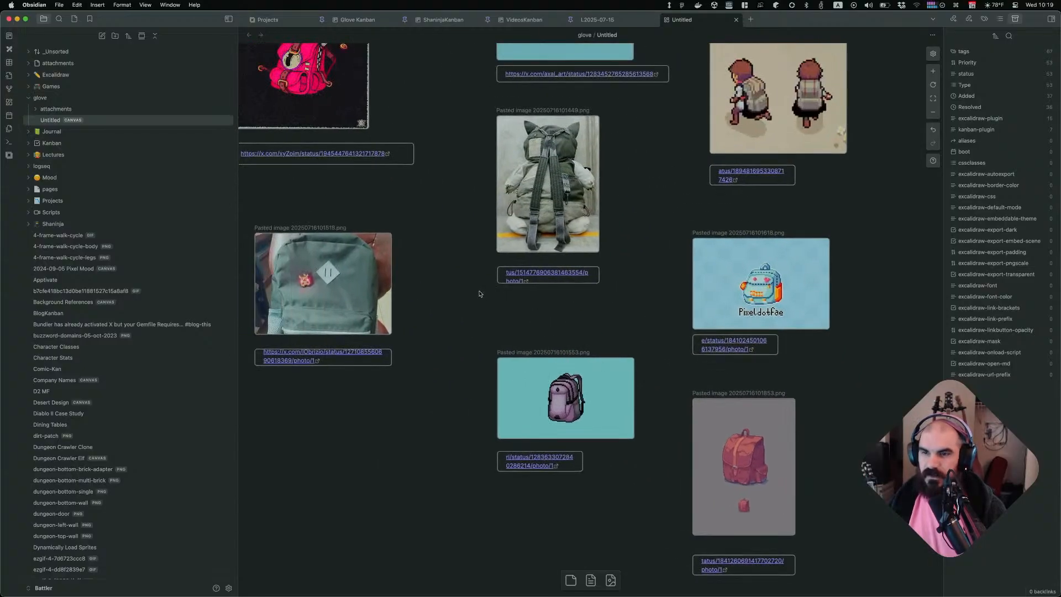
scroll(577, 369, up, 5)
scroll(576, 369, up, 3)
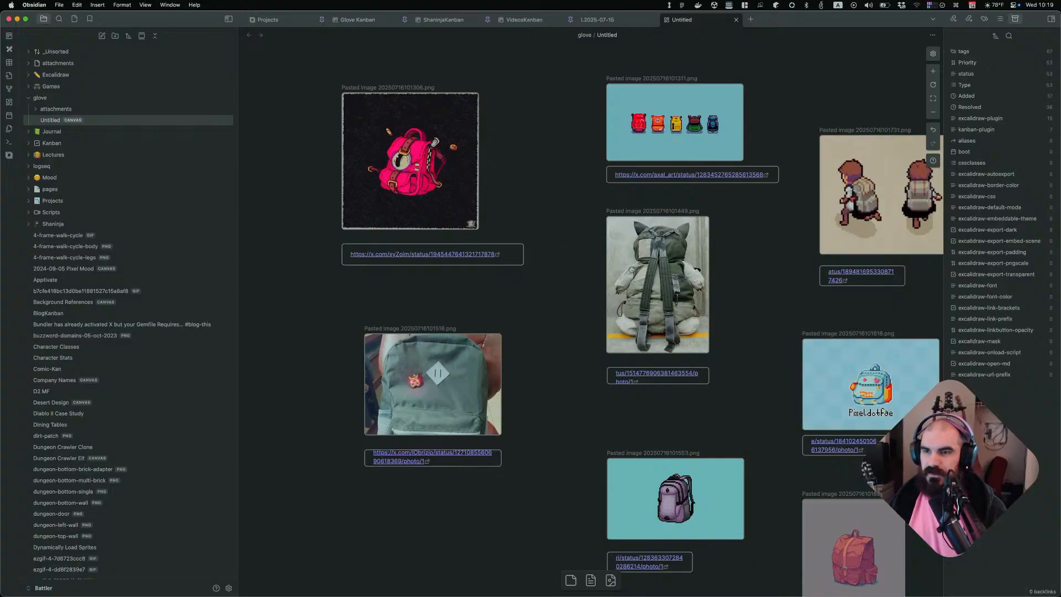
scroll(444, 205, right, 5)
scroll(444, 206, down, 2)
ctrl+scroll(536, 257, down, 1)
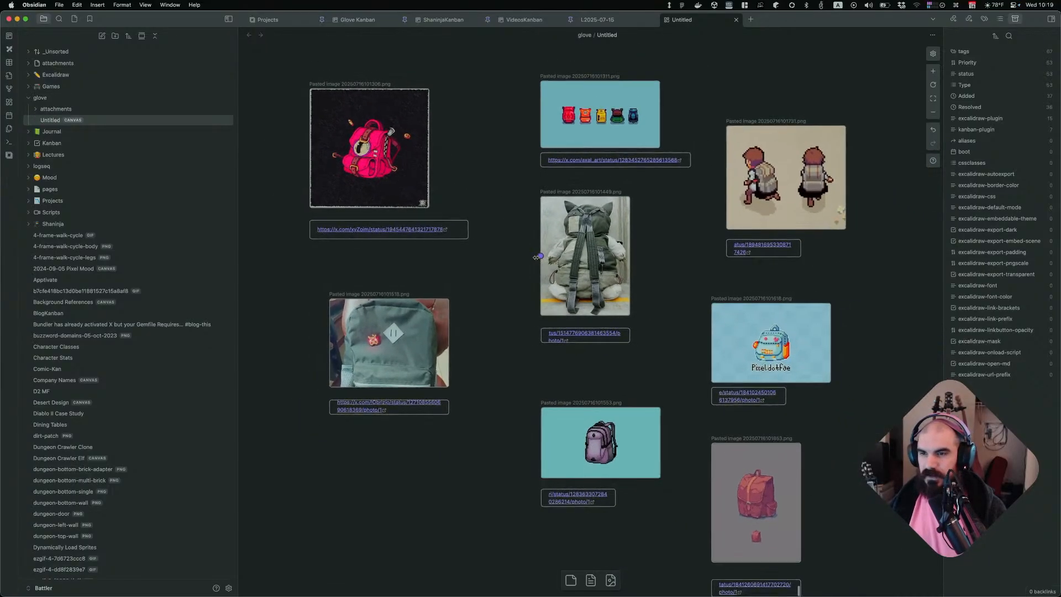
scroll(536, 257, down, 2)
double_click(342, 441)
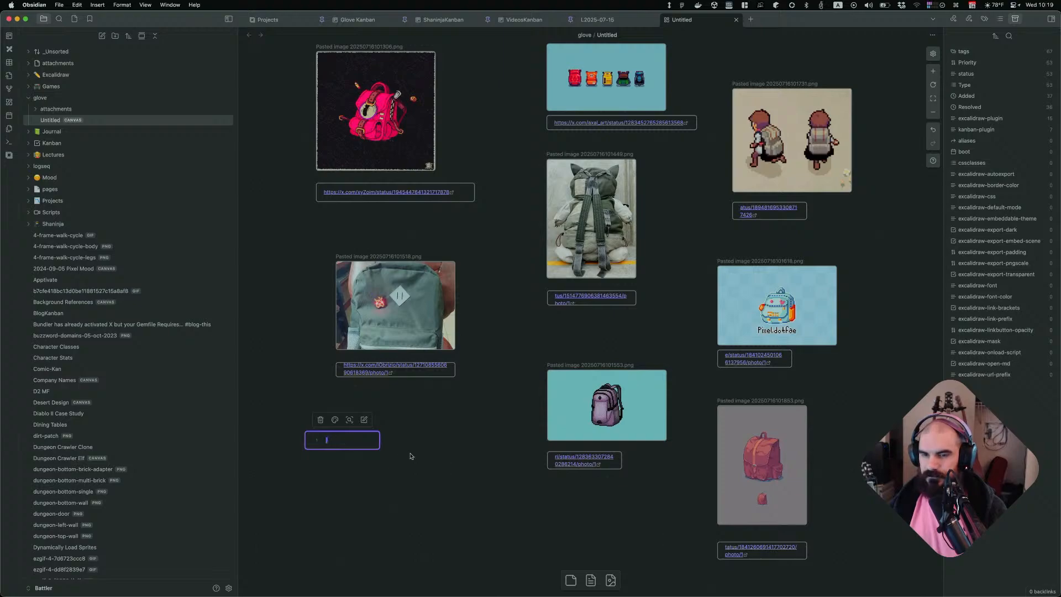
text(# What's Int)
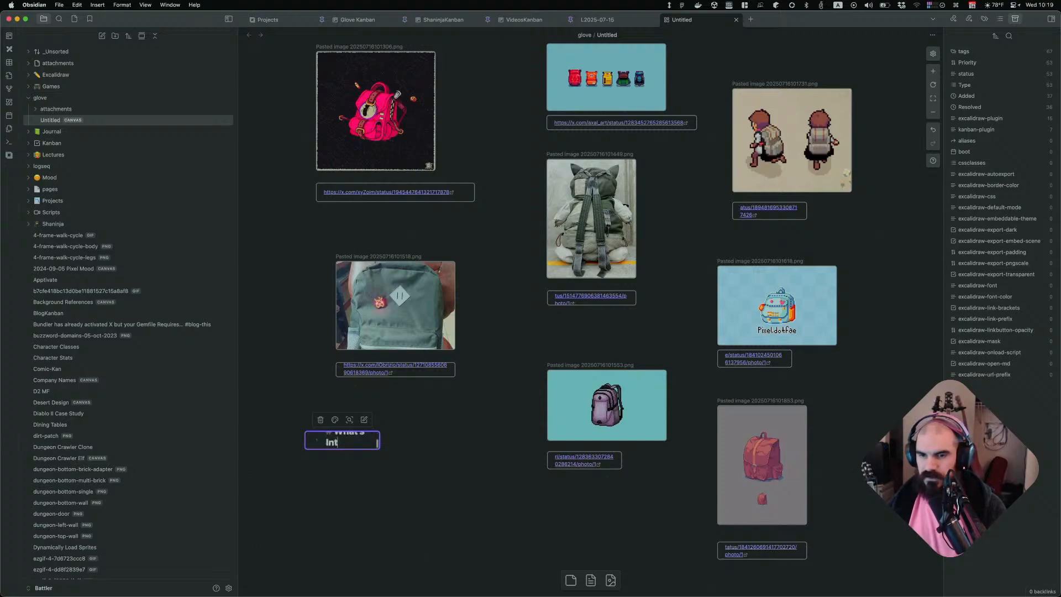
text(eresting?)
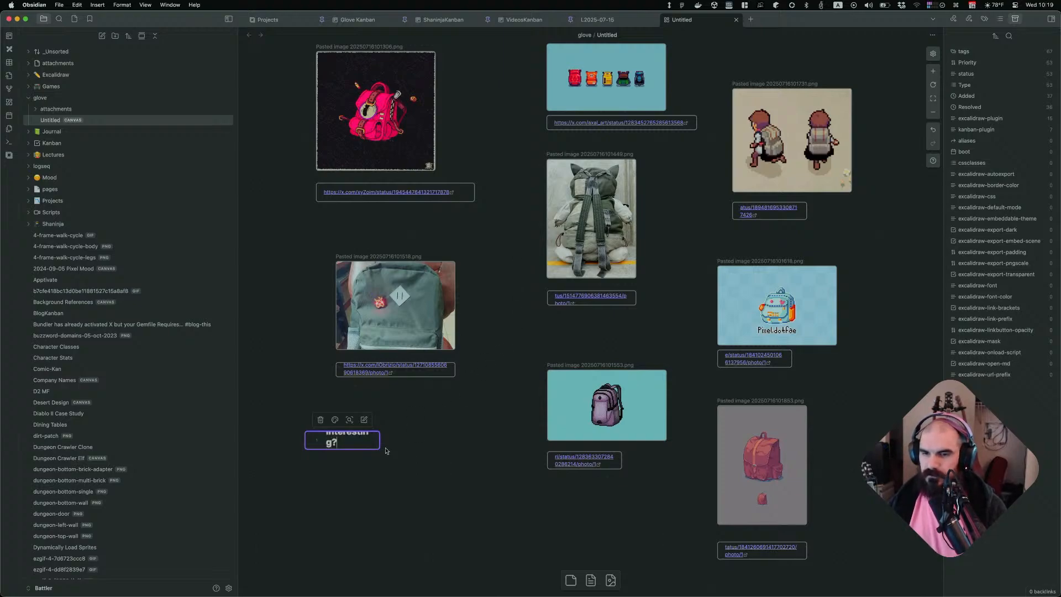
drag(379, 449, 491, 511)
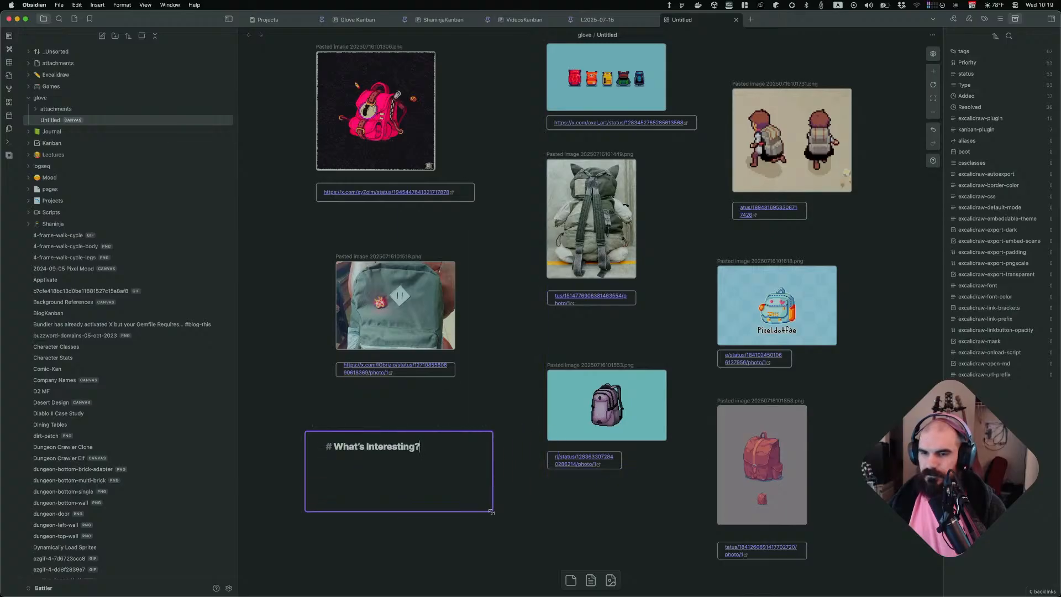
key(Return)
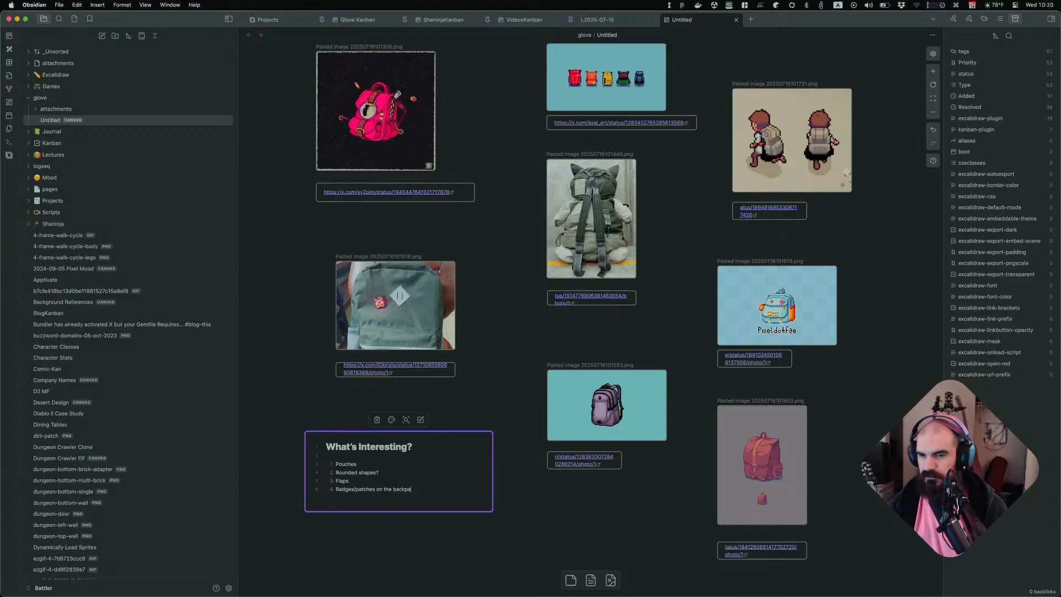
Shorten the fourth list item in the text card to "Badges/patches" and add a fifth item, "Straps"
key(alt+BackSpace)
key(alt+BackSpace)
key(alt+BackSpace)
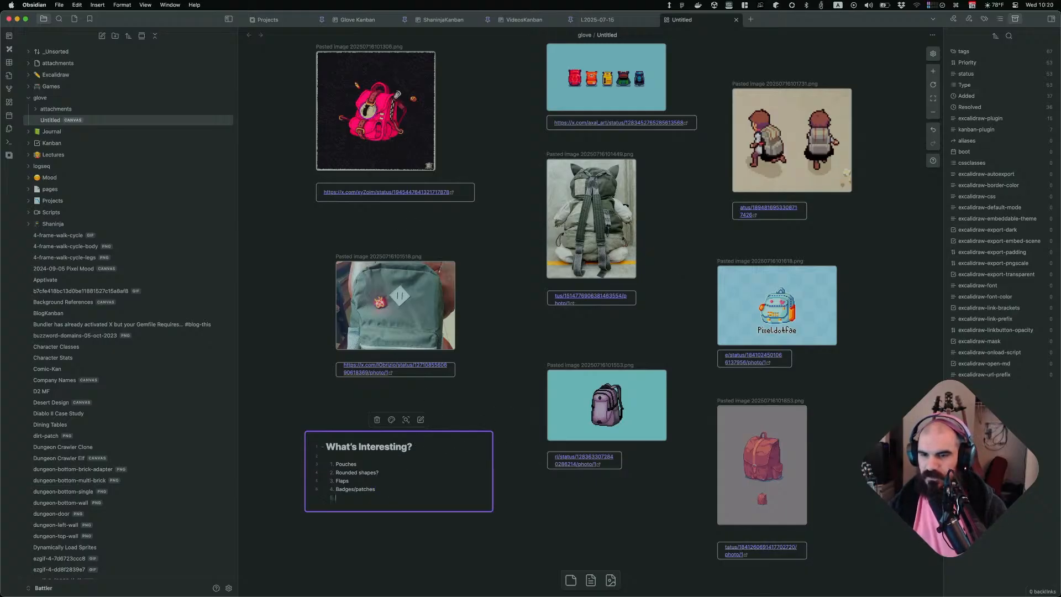
key(BackSpace)
key(BackSpace)
key(BackSpace)
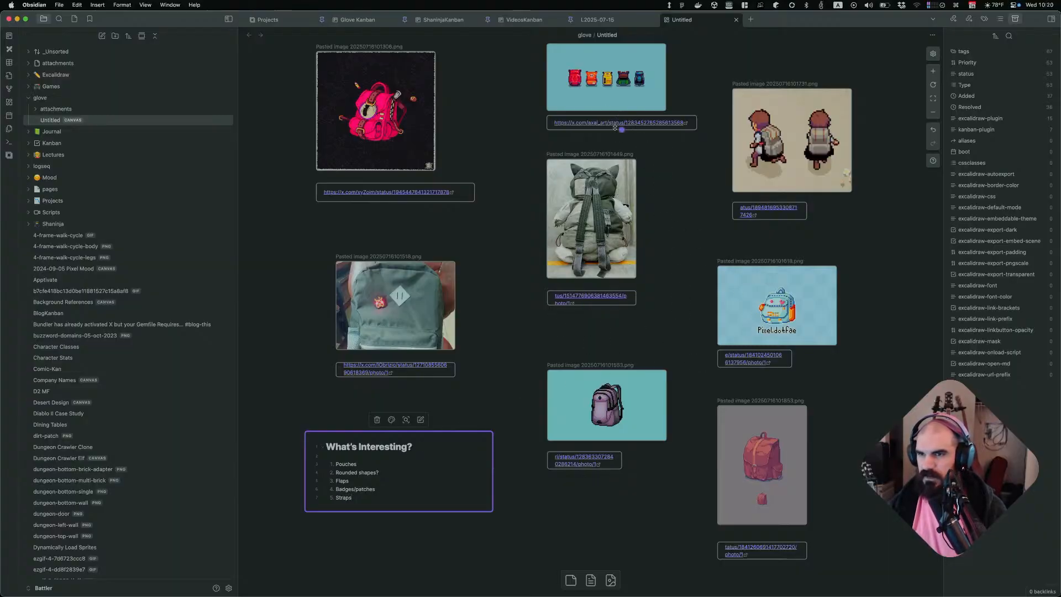
Enlarge the five-backpack reference image and move it up above the other references
click(622, 88)
scroll(624, 166, up, 5)
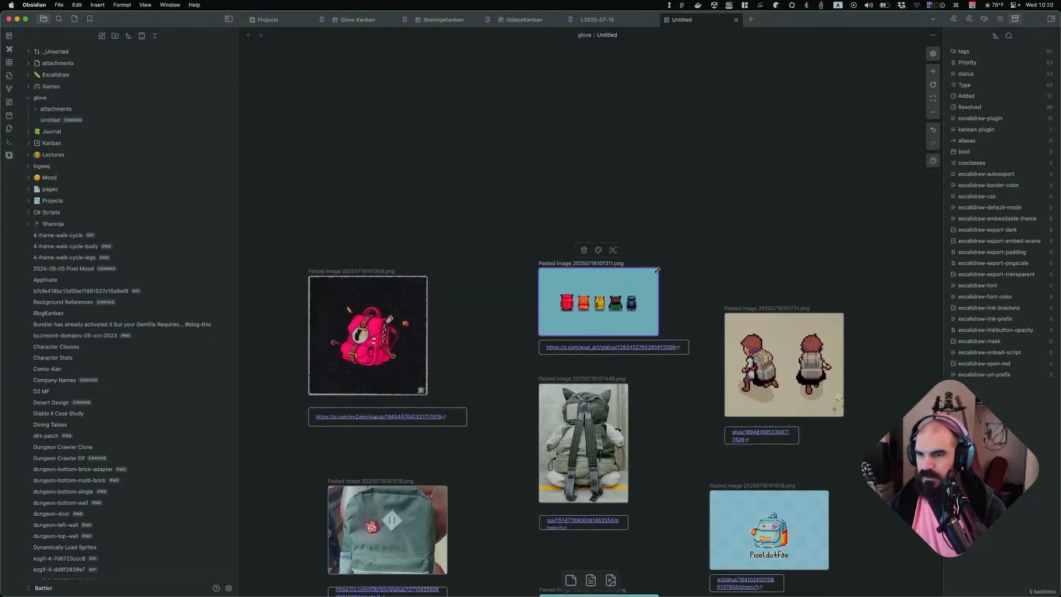
drag(658, 268, 774, 127)
drag(801, 247, 700, 200)
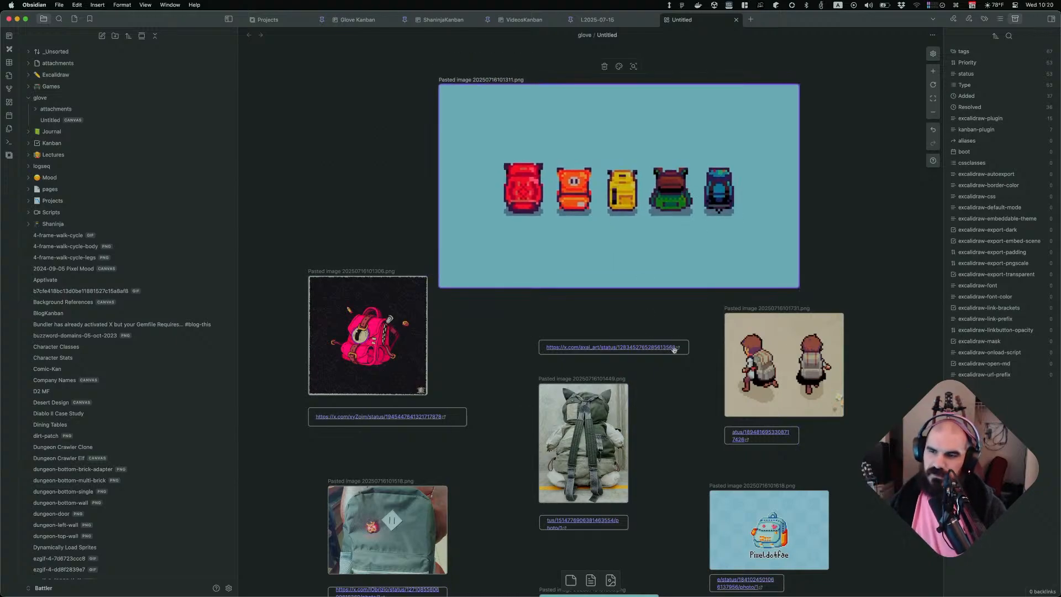
drag(652, 225, 653, 147)
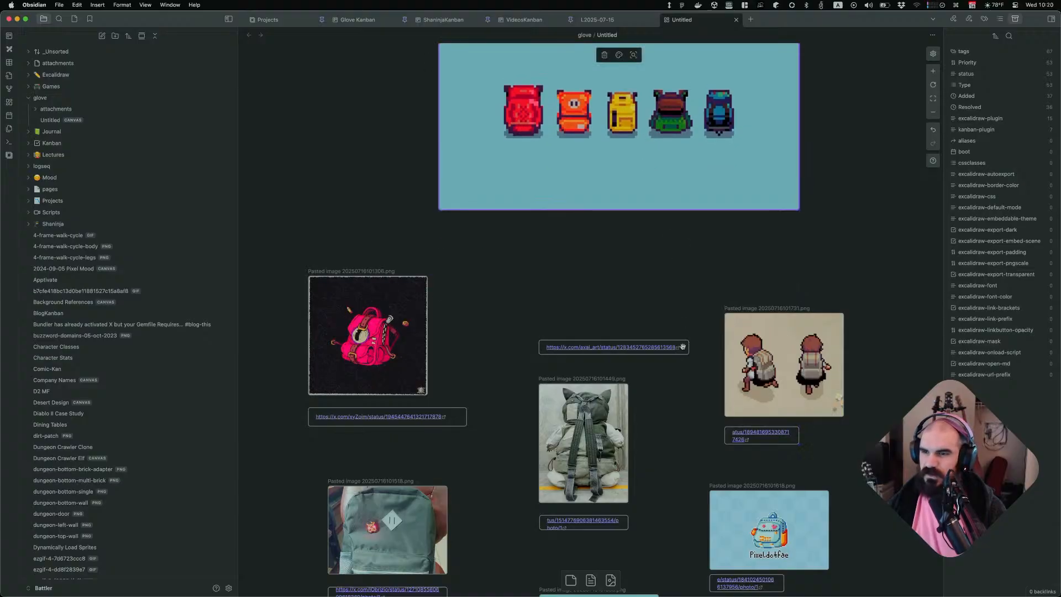
Move the five-backpack image's link card directly beneath the enlarged image
drag(682, 346, 587, 239)
click(650, 310)
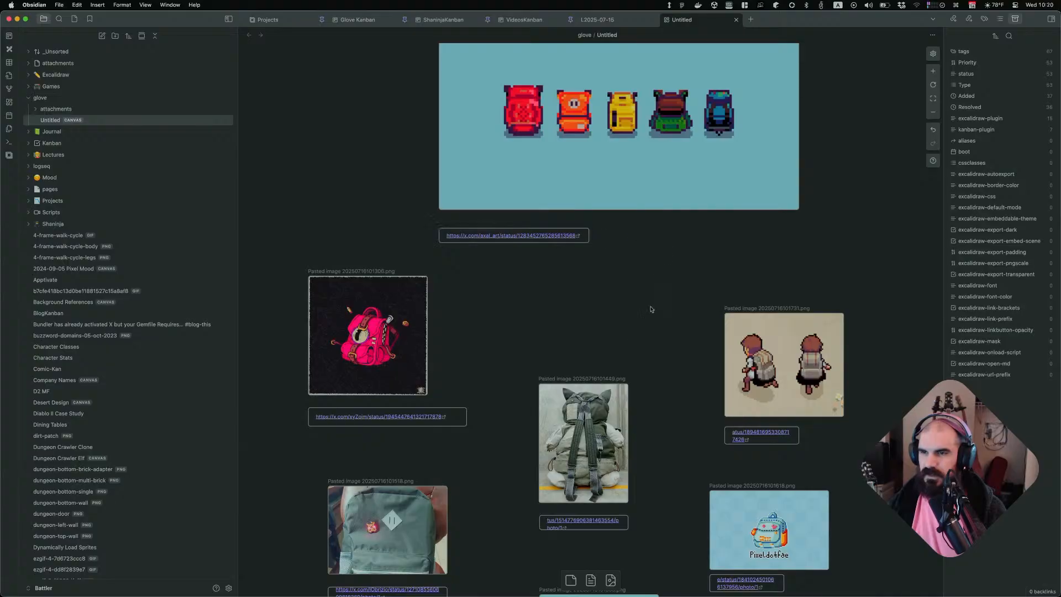
Add a sixth item, "Areas with lots of flat colors", to the What's Interesting? list
scroll(636, 351, down, 5)
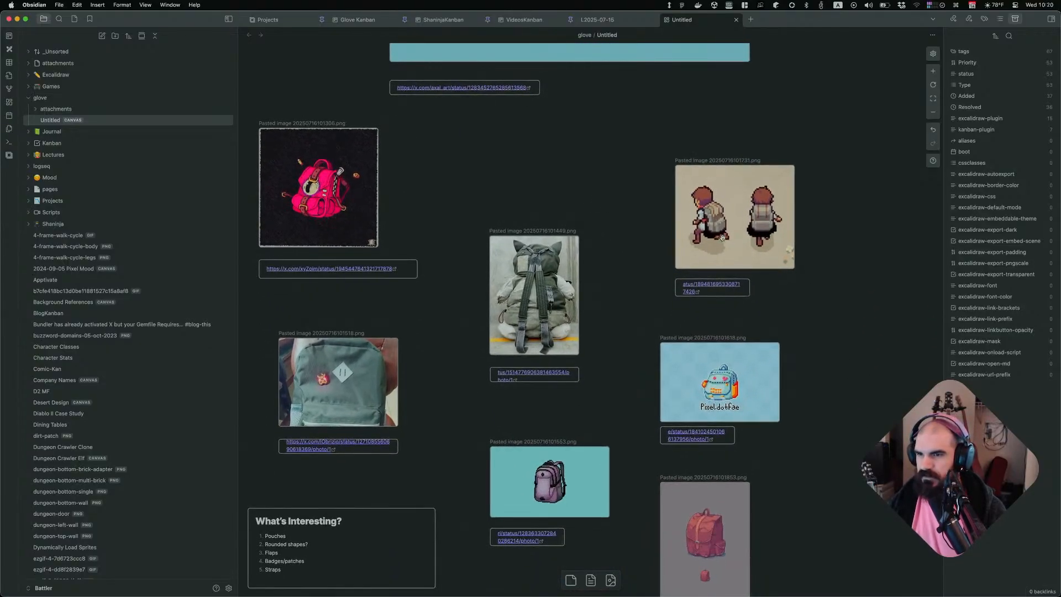
scroll(735, 166, up, 5)
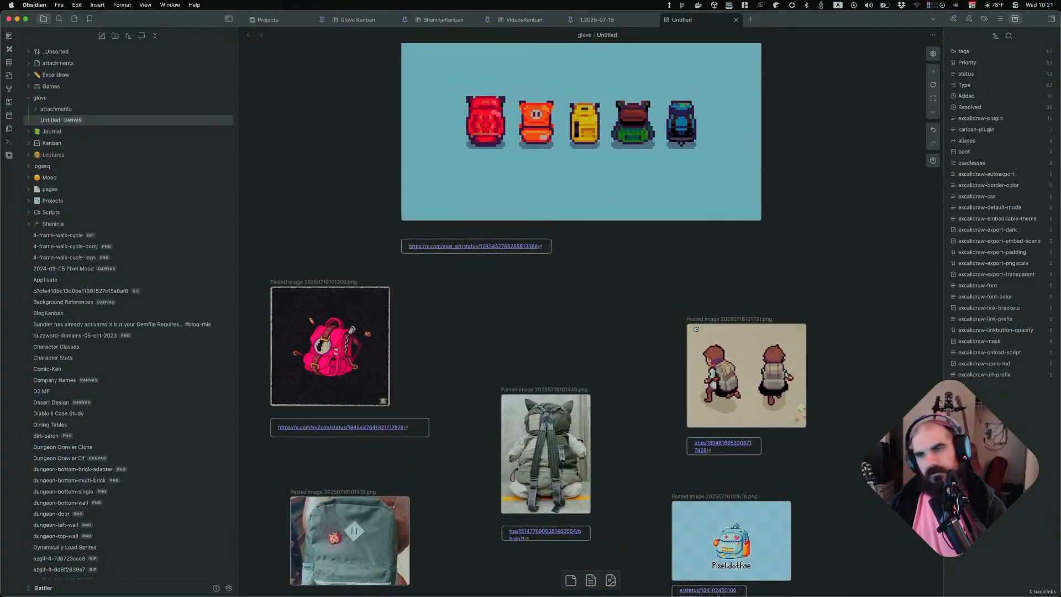
scroll(740, 382, down, 2)
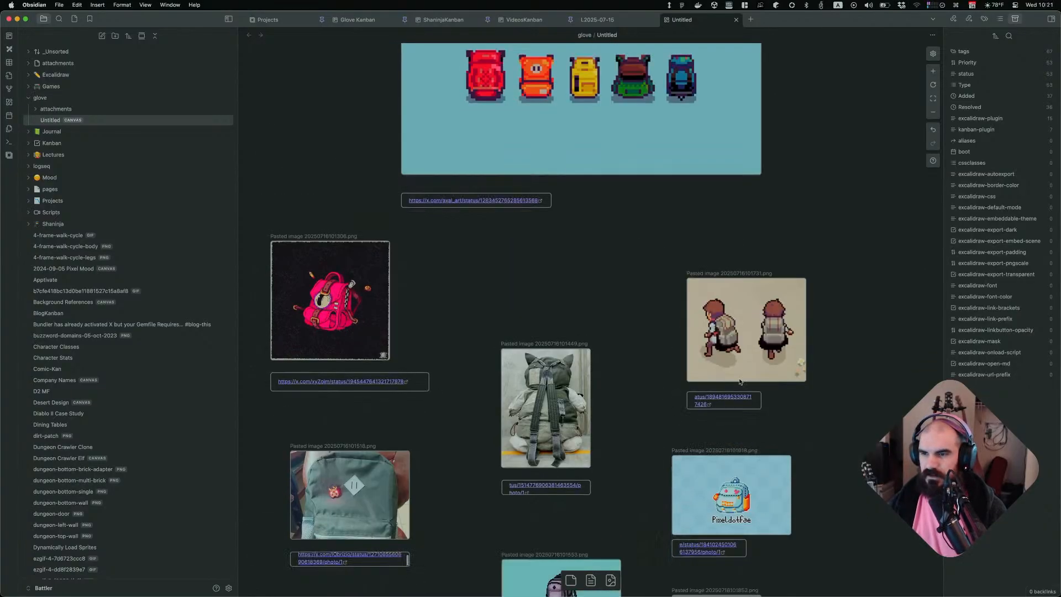
scroll(740, 381, down, 4)
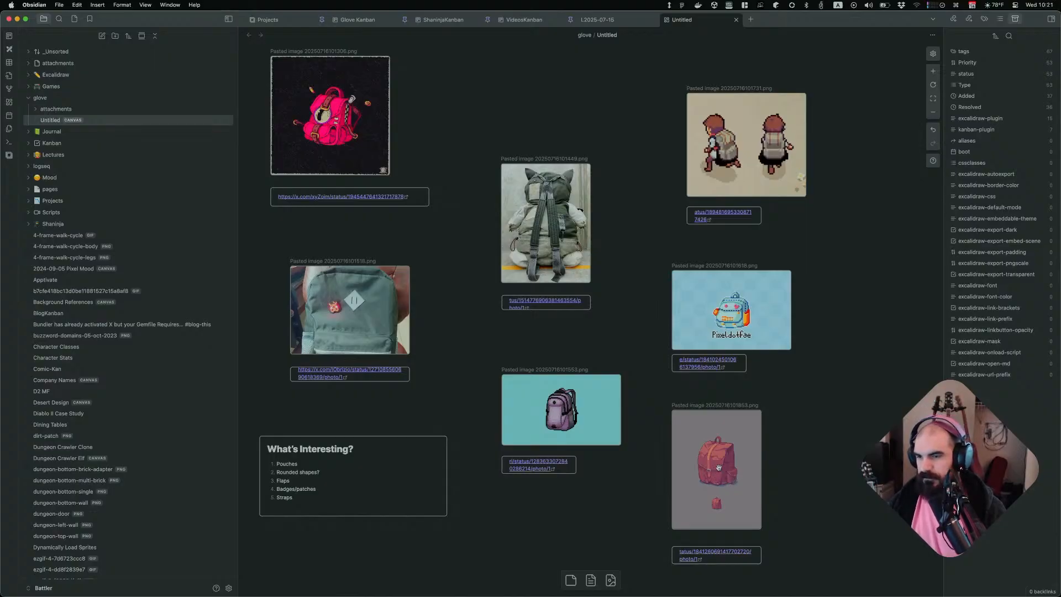
scroll(730, 471, down, 4)
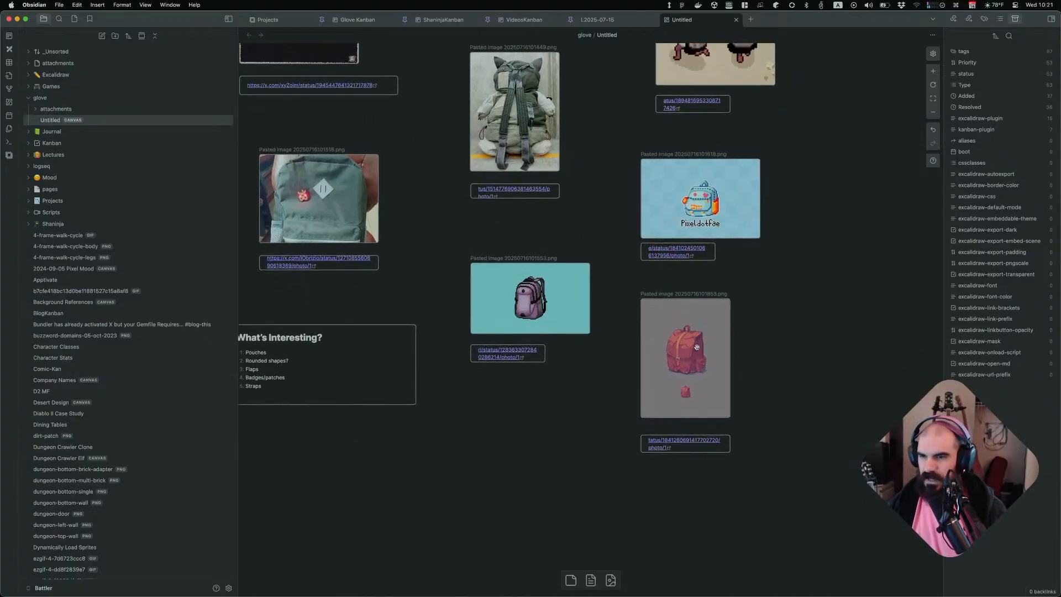
scroll(762, 346, up, 5)
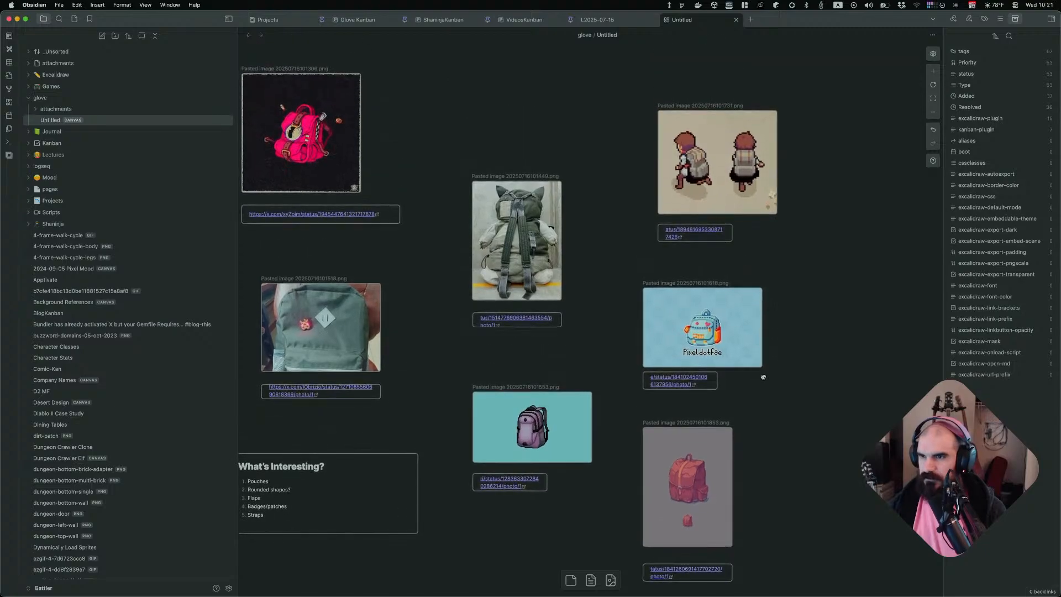
middle_drag(524, 383, 627, 301)
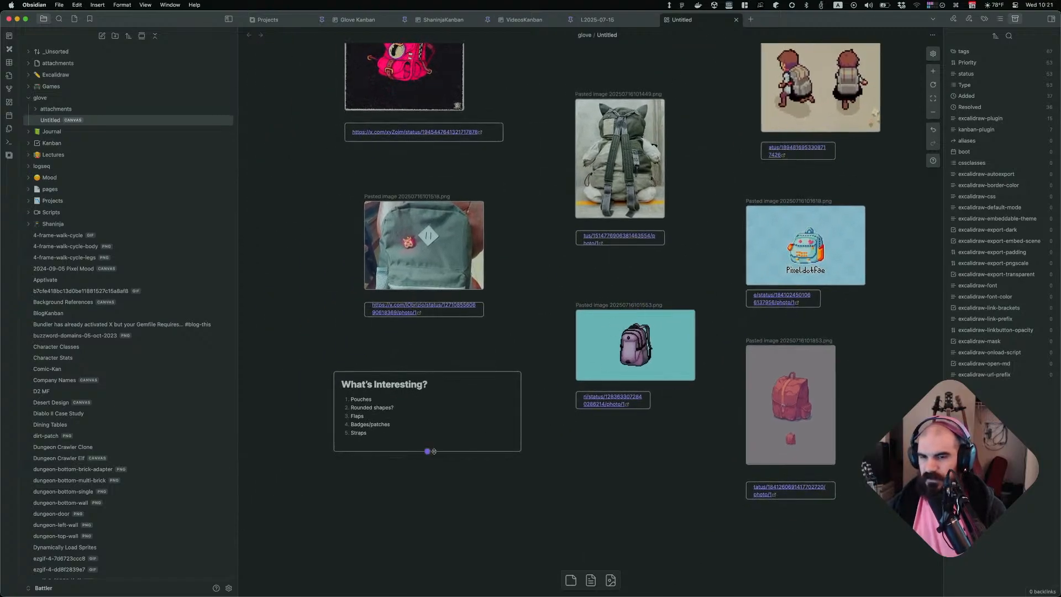
double_click(416, 429)
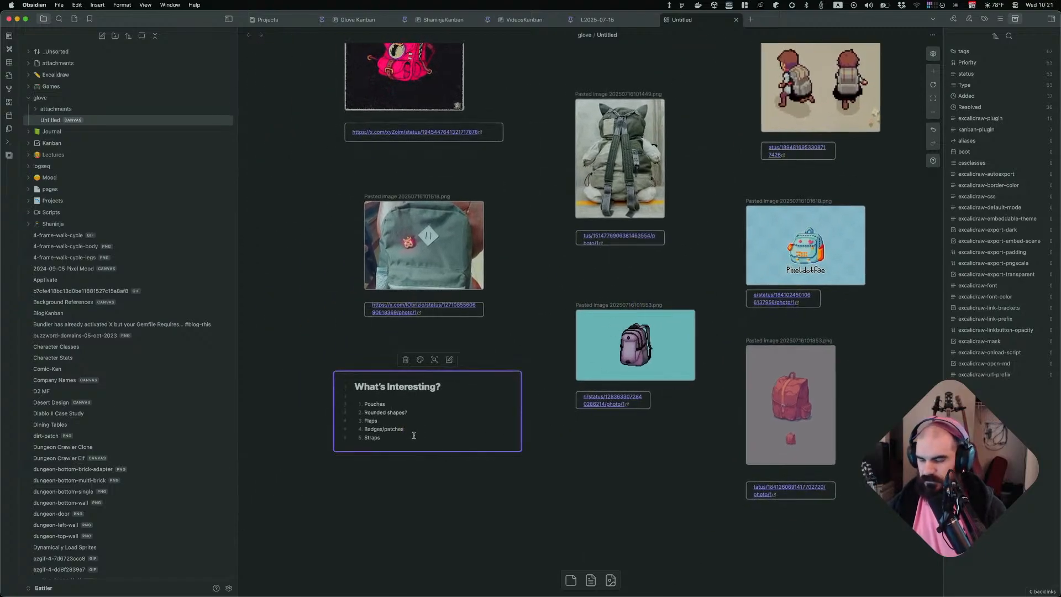
key(Return)
text(Area s)
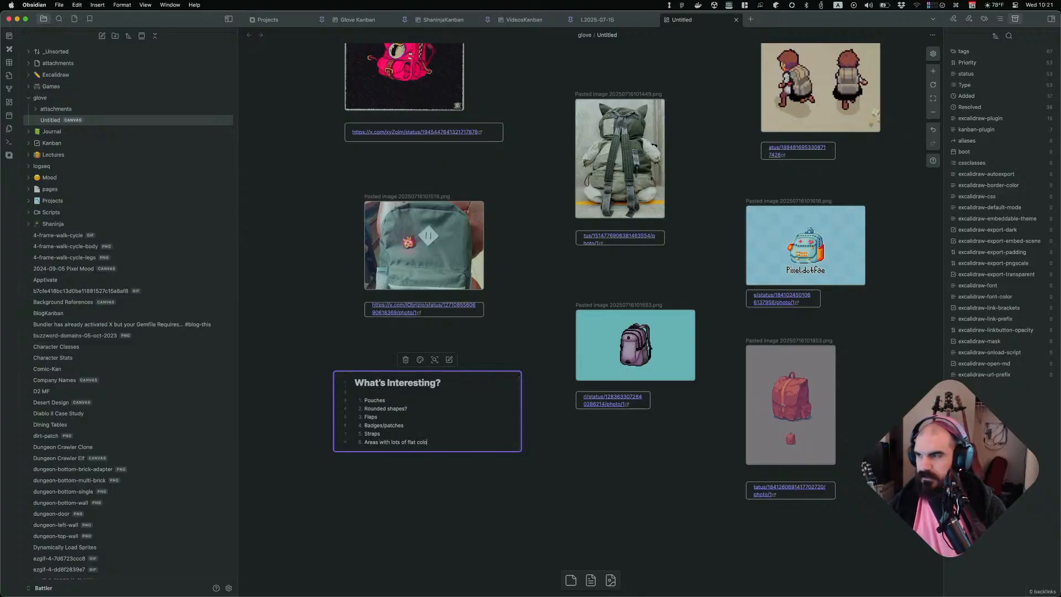
click(555, 504)
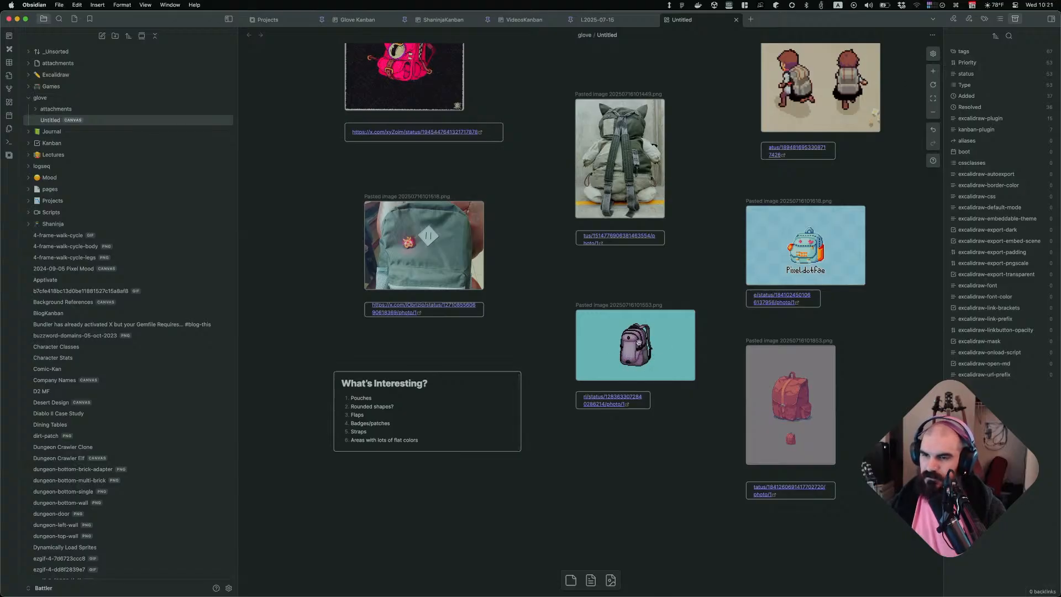
Select the pink backpack reference image and zoom in to examine it closely
scroll(620, 160, up, 5)
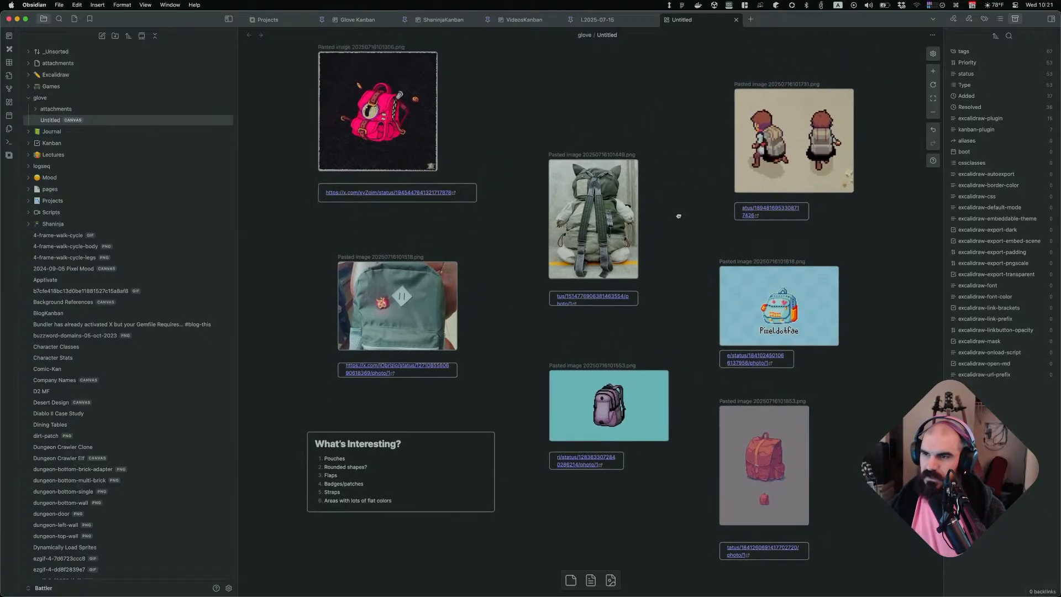
scroll(645, 234, up, 1)
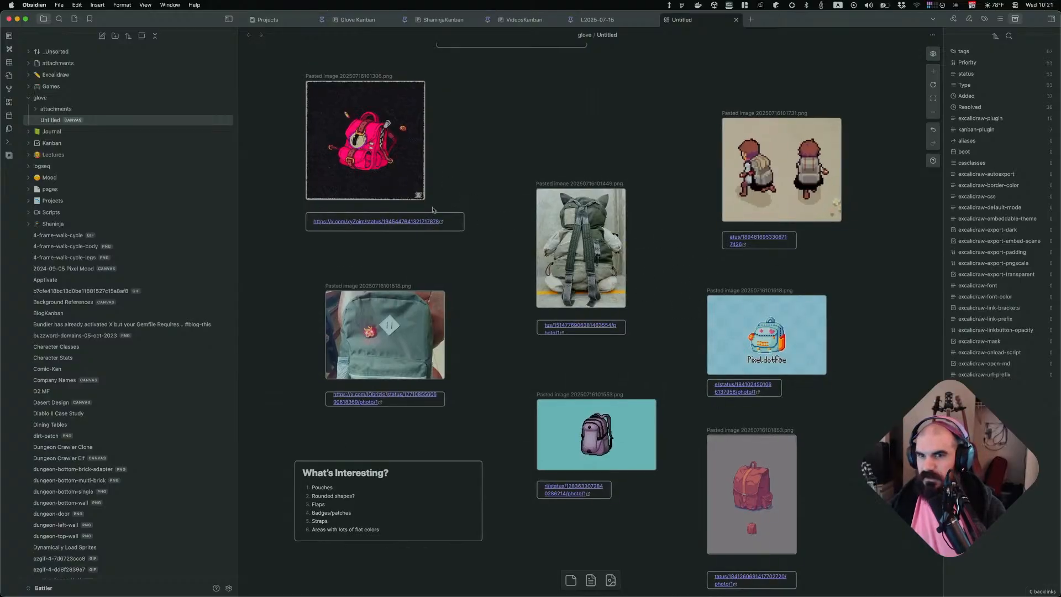
click(383, 167)
ctrl+scroll(595, 236, up, 3)
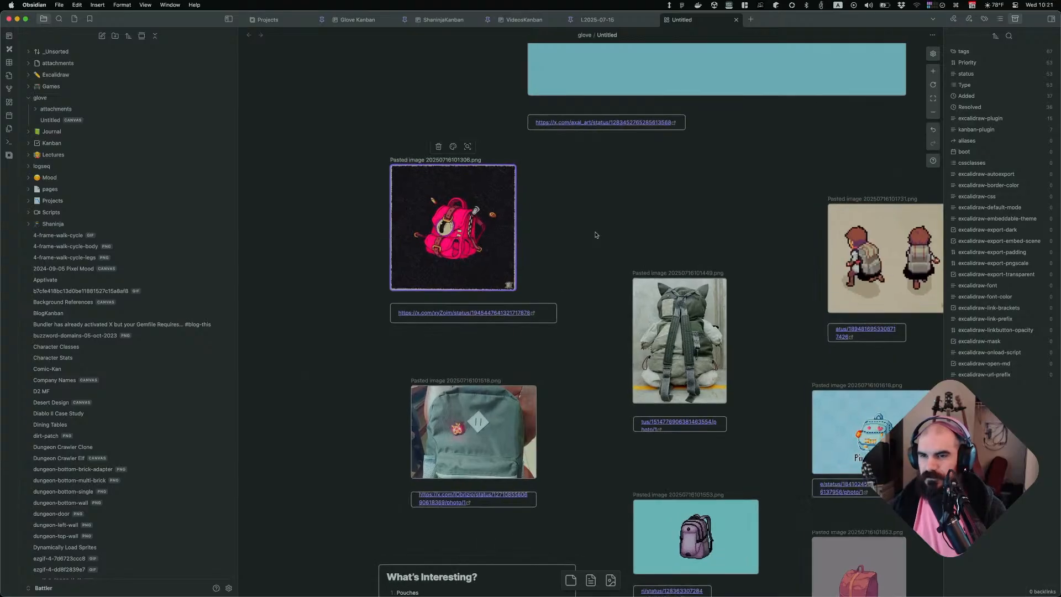
ctrl+scroll(454, 277, up, 4)
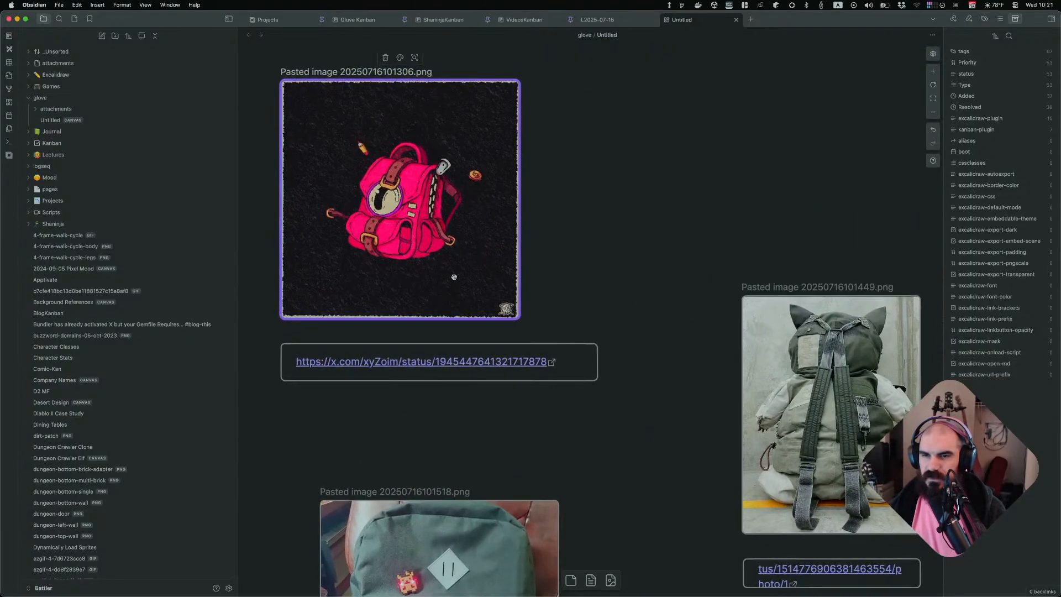
ctrl+scroll(453, 277, up, 3)
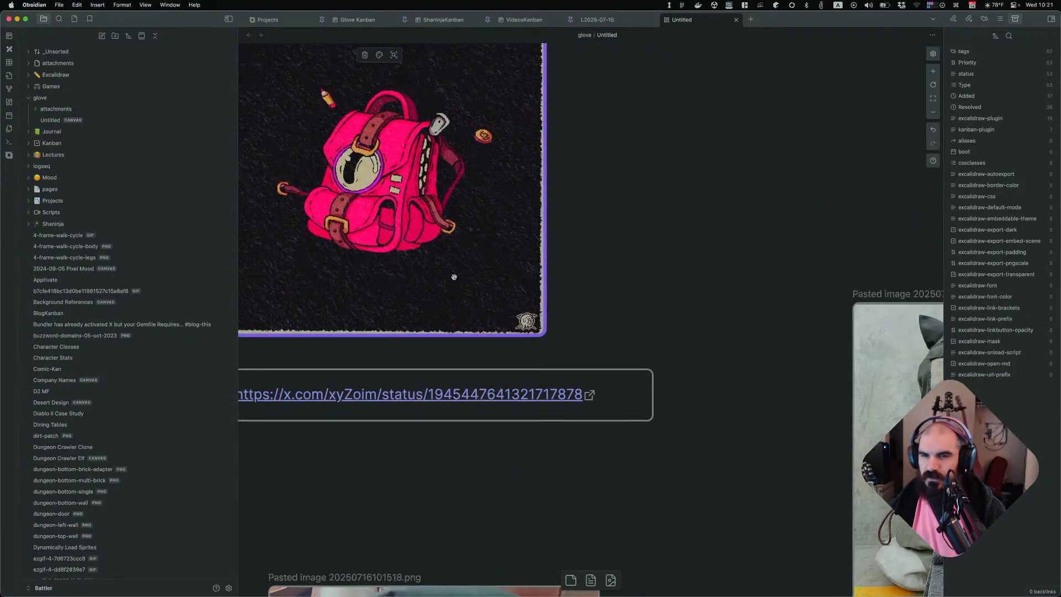
scroll(453, 264, left, 4)
scroll(453, 263, up, 2)
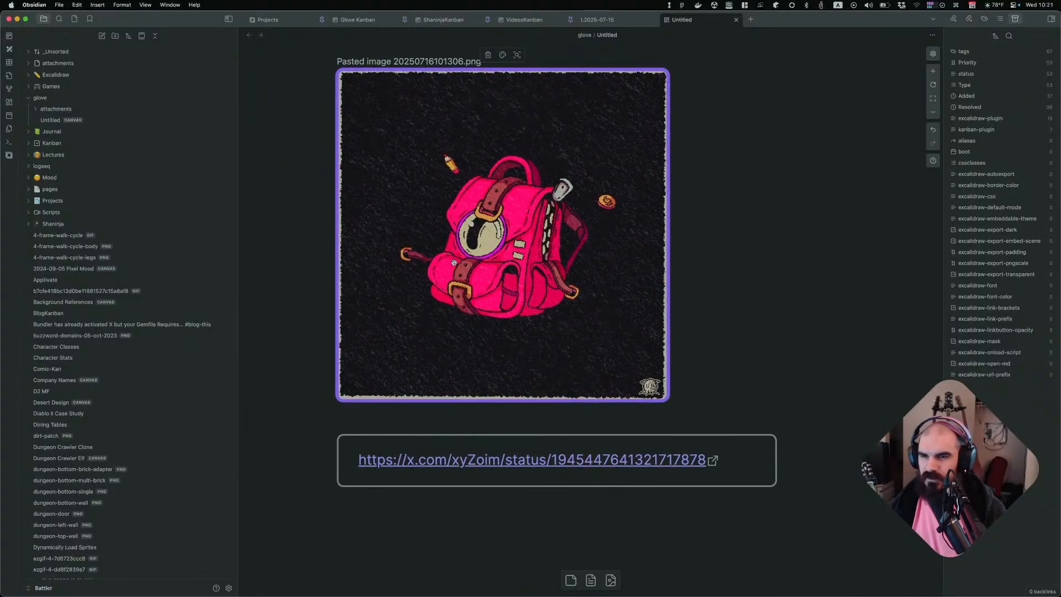
scroll(453, 263, left, 2)
scroll(453, 263, up, 1)
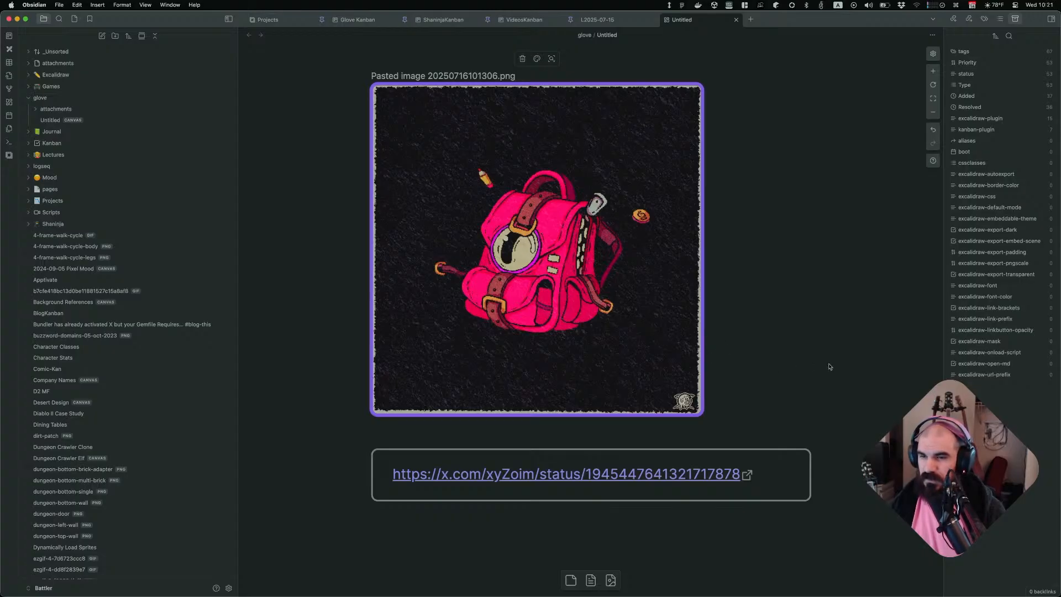
Zoom back out and pan across the canvas to review all the backpack references
ctrl+scroll(829, 366, down, 5)
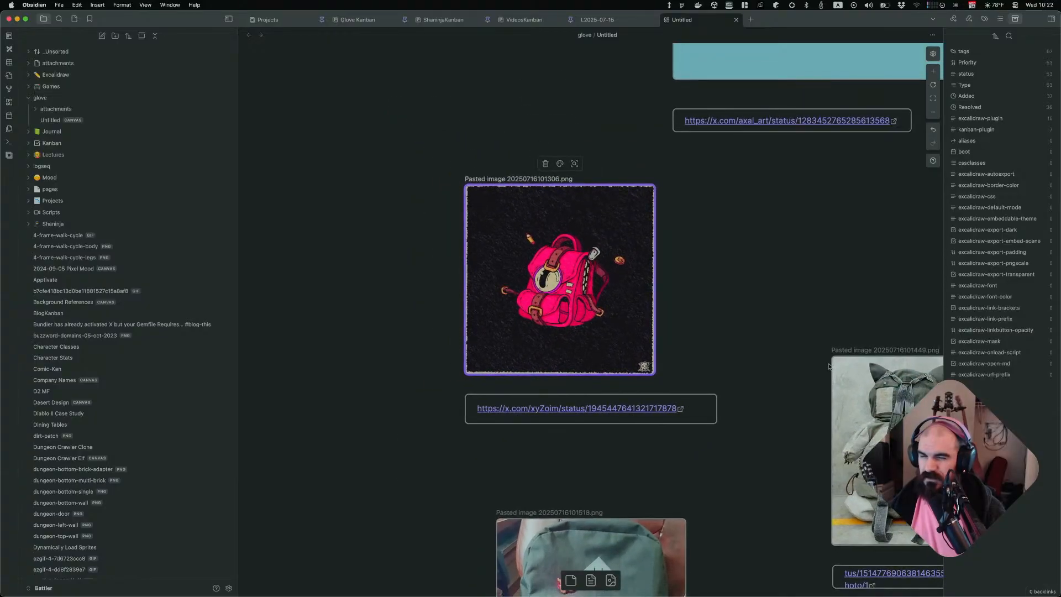
scroll(773, 348, down, 4)
scroll(774, 348, right, 3)
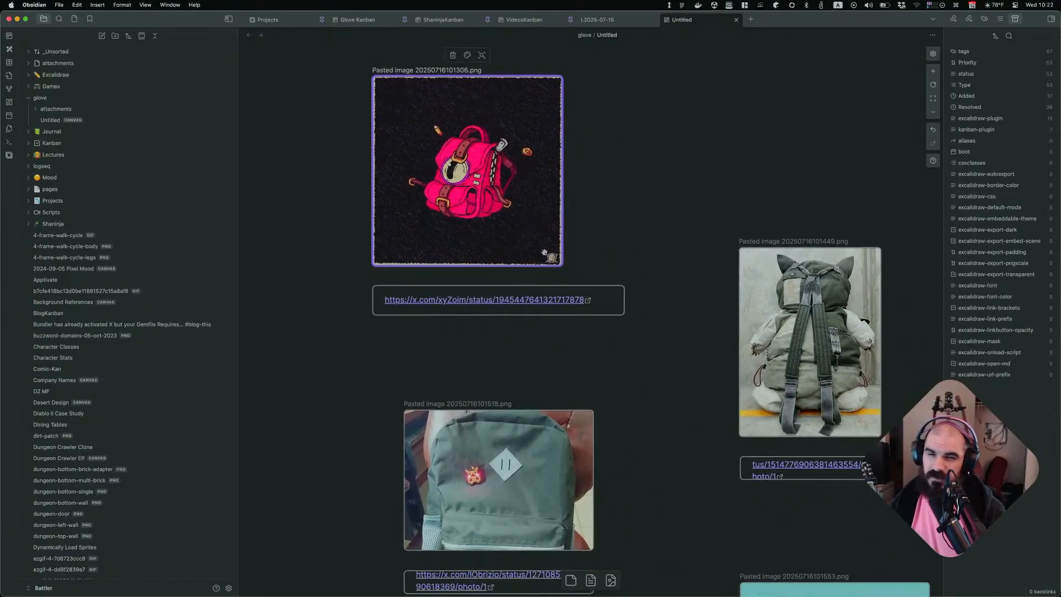
scroll(544, 252, down, 2)
scroll(544, 253, right, 2)
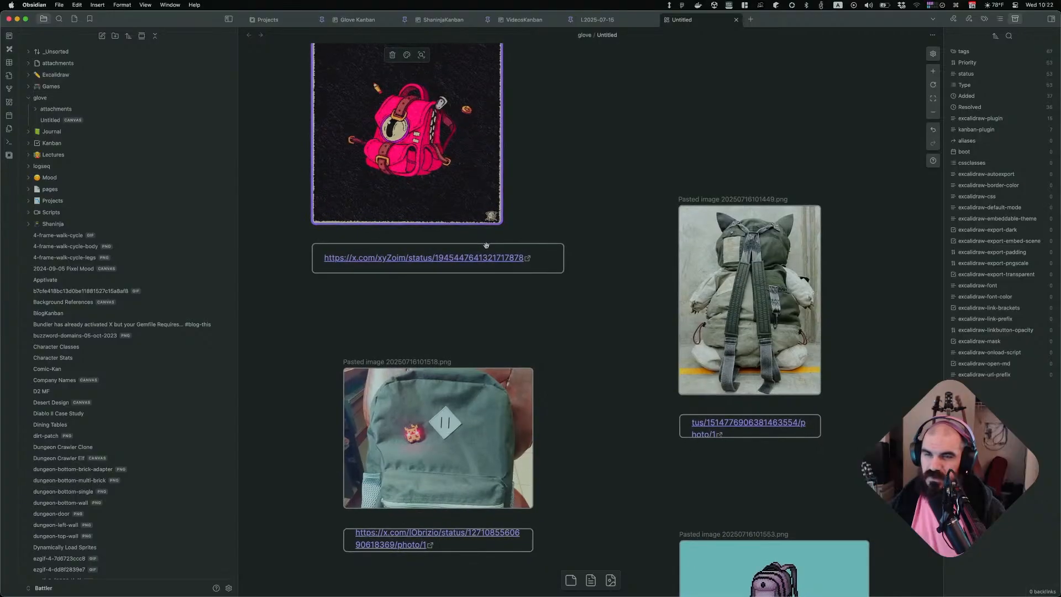
scroll(470, 262, down, 4)
scroll(470, 262, right, 5)
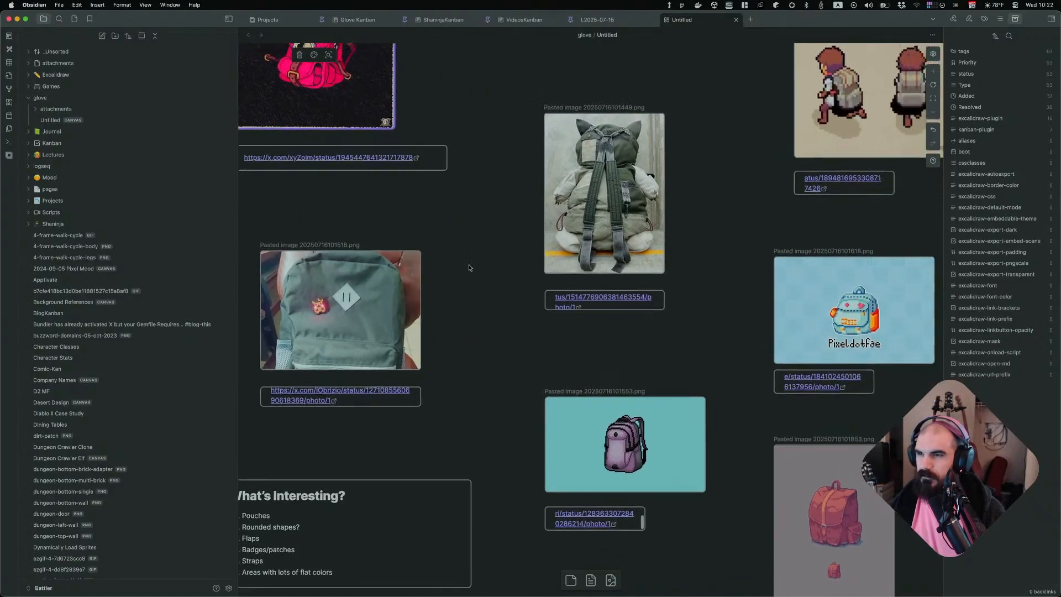
scroll(469, 267, right, 1)
scroll(468, 267, down, 3)
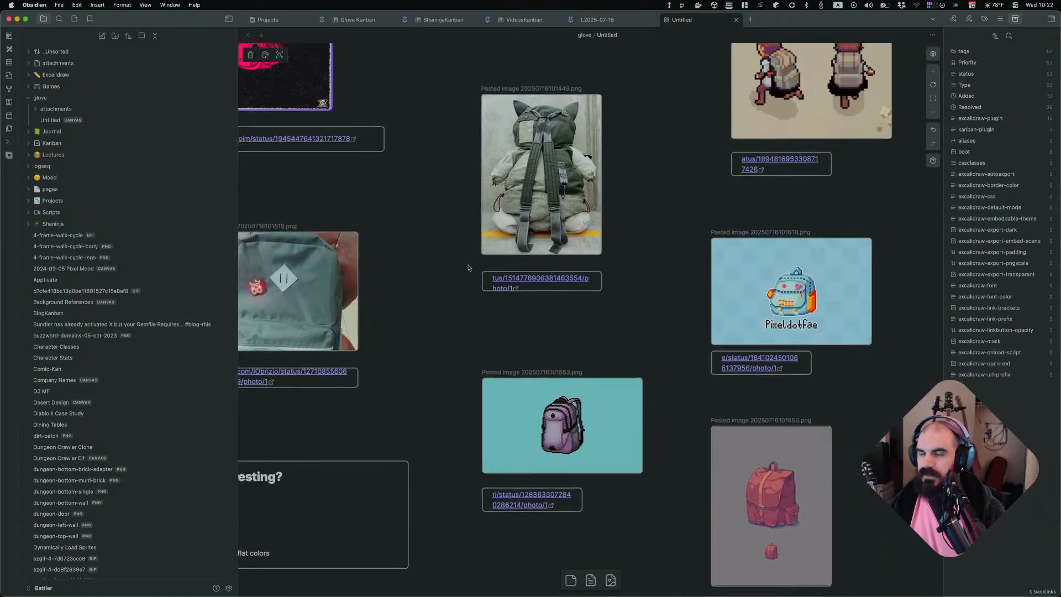
scroll(468, 268, up, 8)
scroll(469, 267, left, 1)
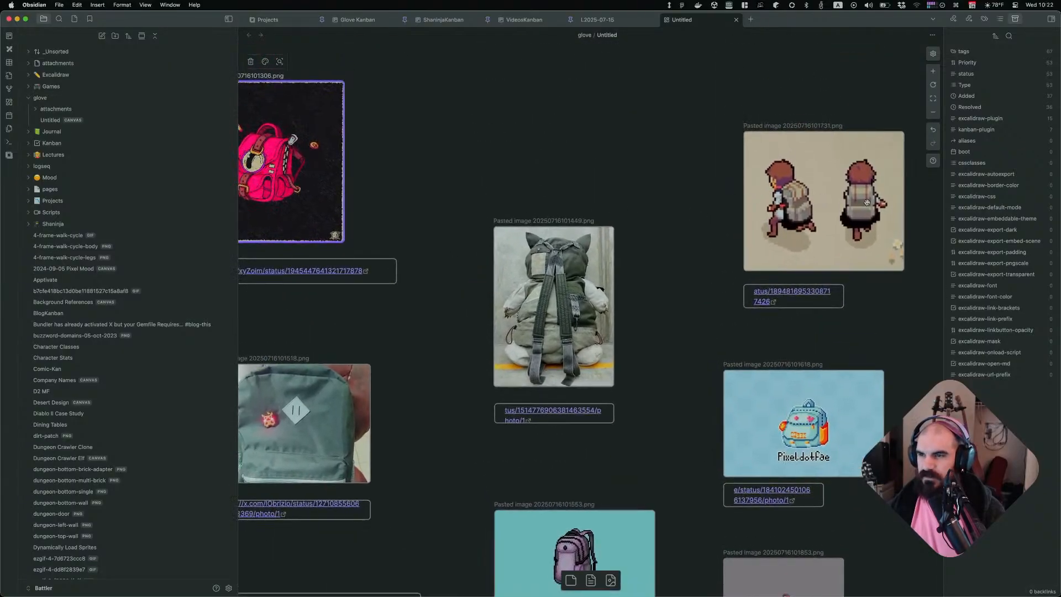
scroll(828, 209, down, 5)
scroll(828, 210, up, 2)
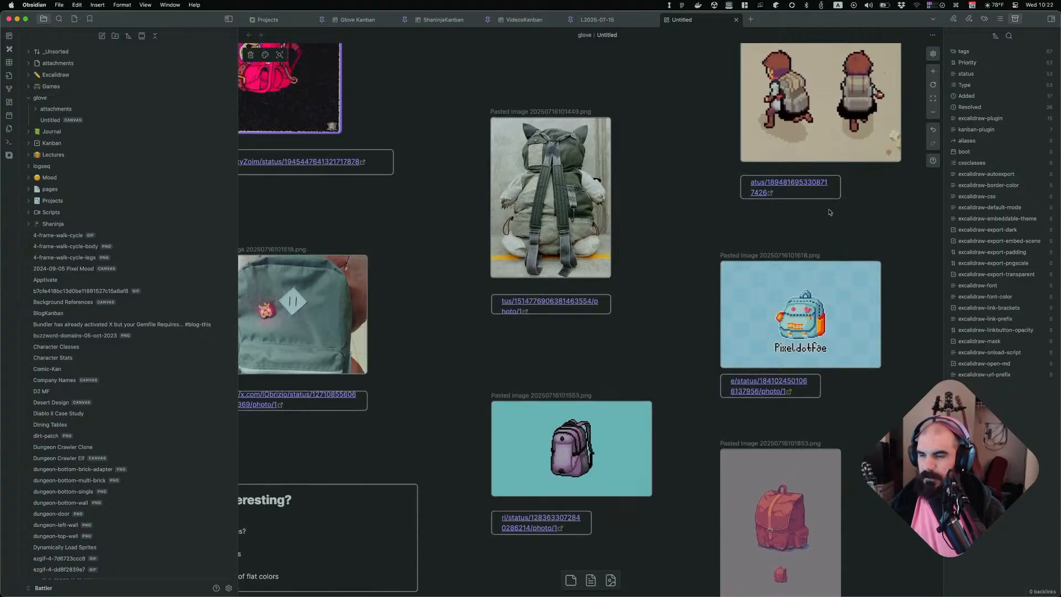
Switch back and forth between the reference canvas and Aseprite to compare the coin sprites with the references
key(super+Tab)
key(super+Tab)
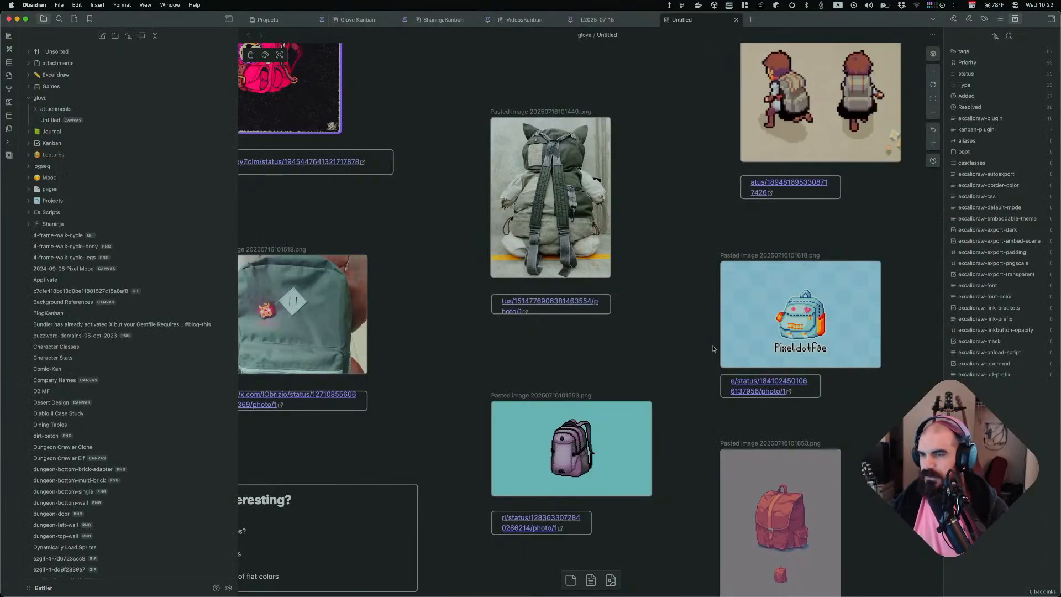
key(super+Tab)
scroll(575, 321, down, 3)
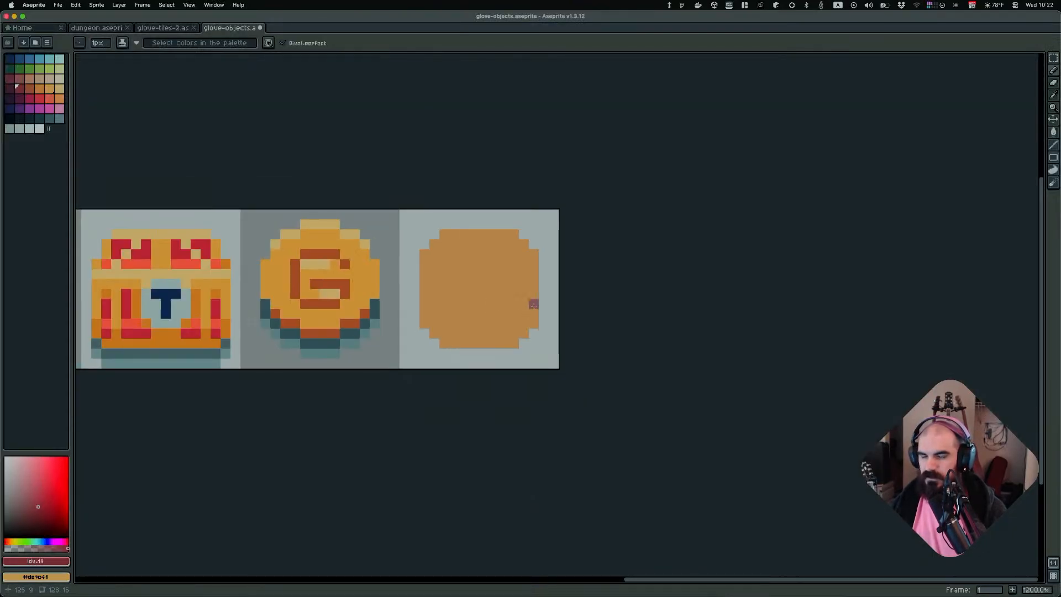
scroll(556, 313, left, 1)
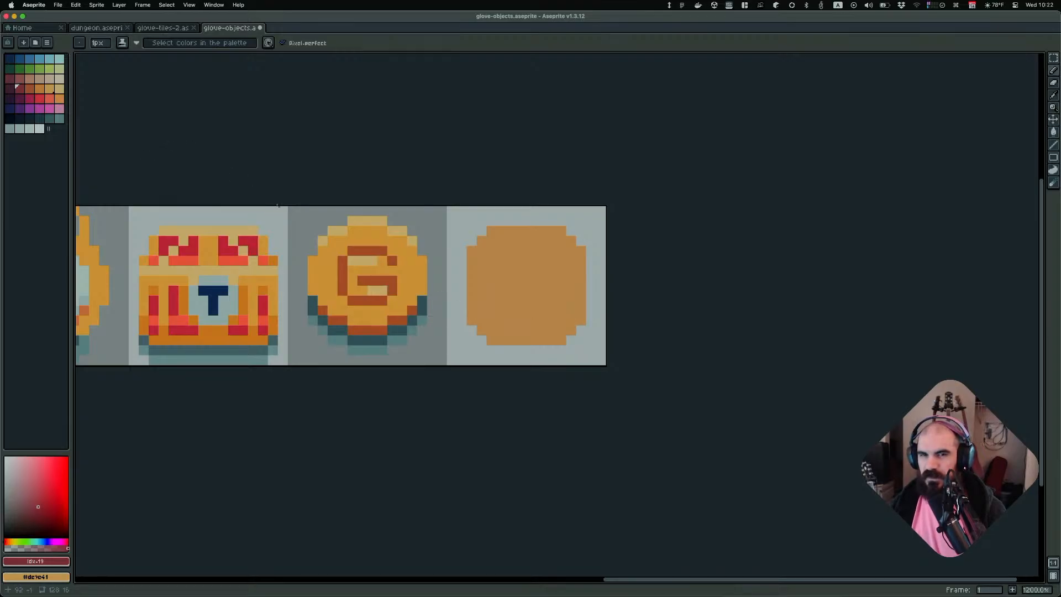
key(super+Tab)
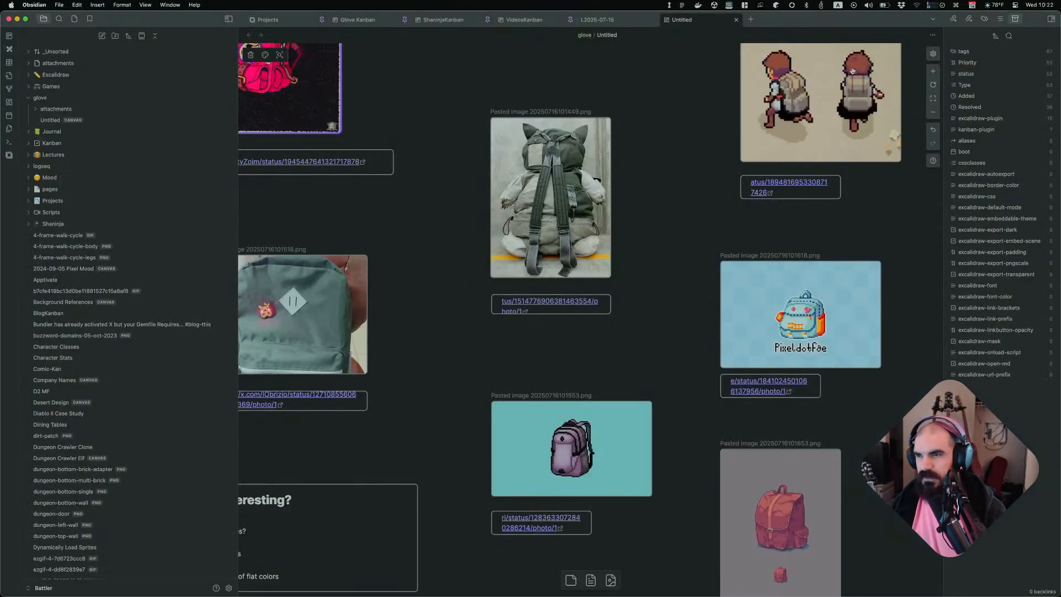
key(super+Tab)
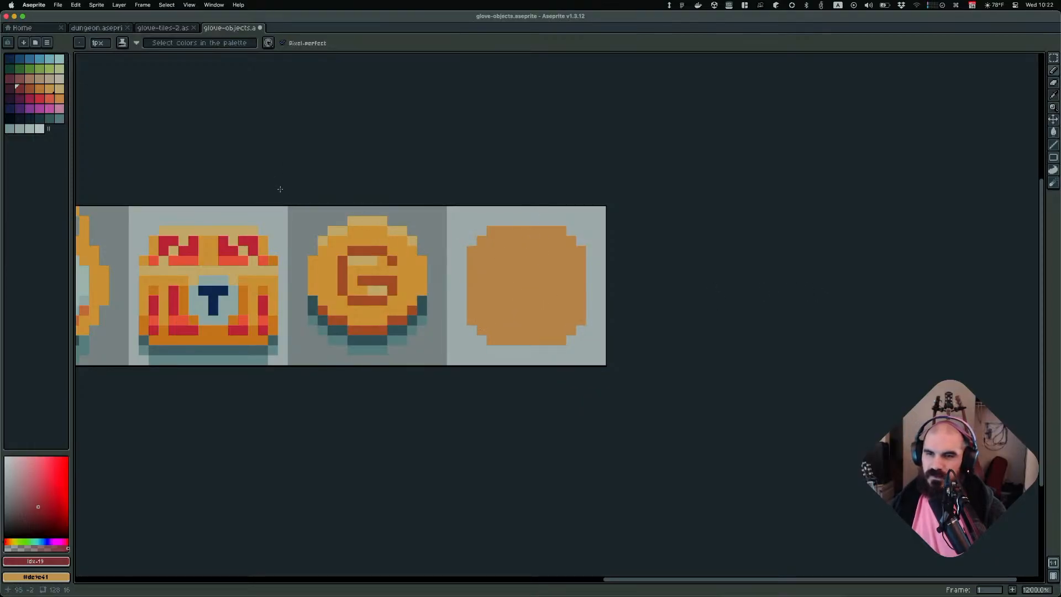
Outline the top and bottom edges of the flat coin shape in dark red, undoing the stray strokes
middle_drag(272, 221, 360, 243)
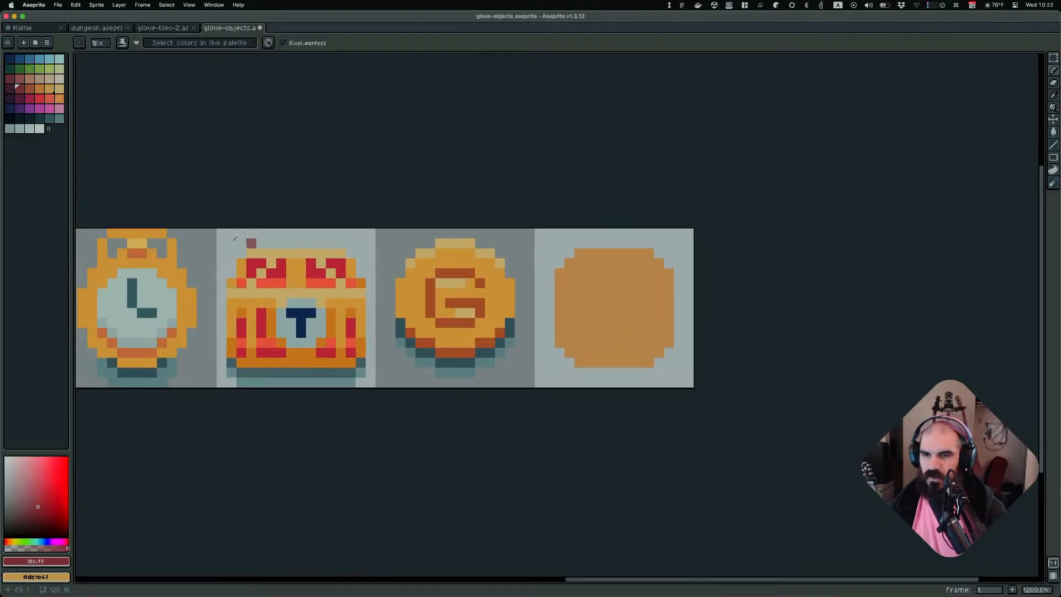
middle_drag(253, 238, 635, 222)
mouse_move(501, 253)
middle_down()
mouse_move(661, 237)
mouse_move(793, 244)
mouse_move(652, 252)
mouse_move(378, 238)
middle_up()
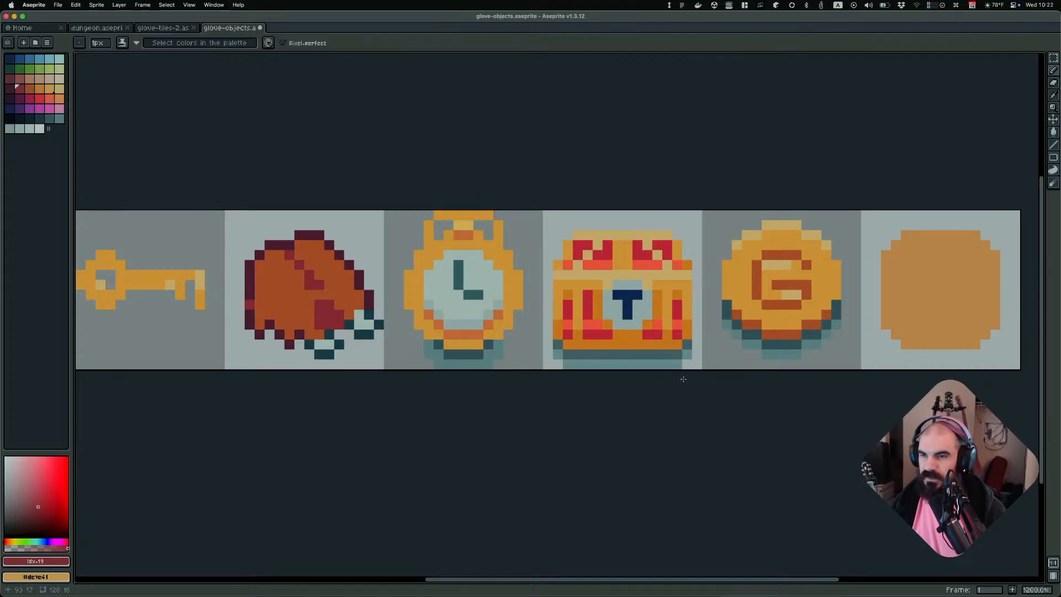
scroll(812, 304, right, 5)
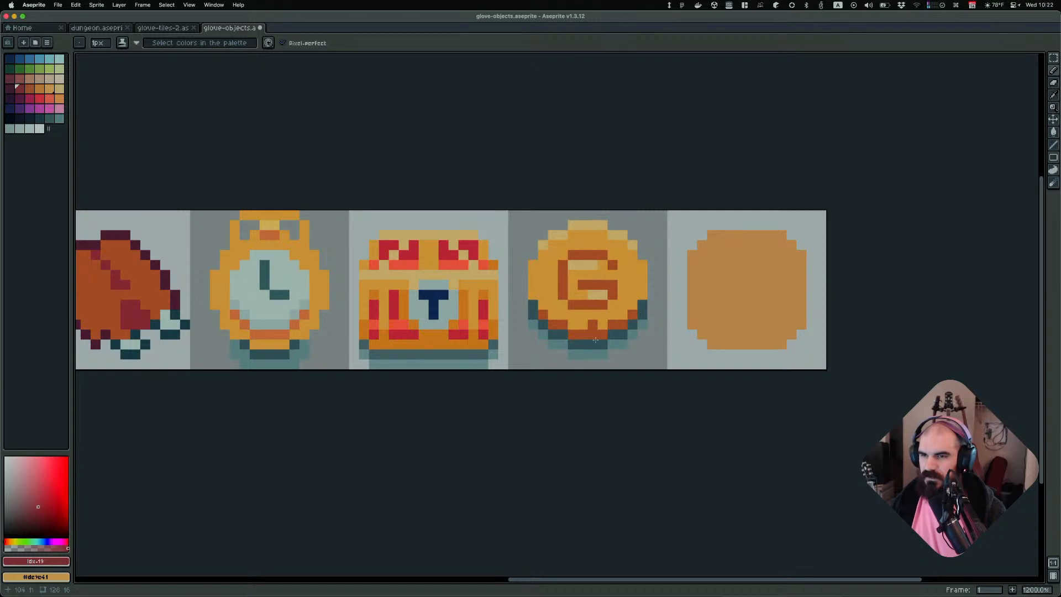
scroll(624, 346, right, 5)
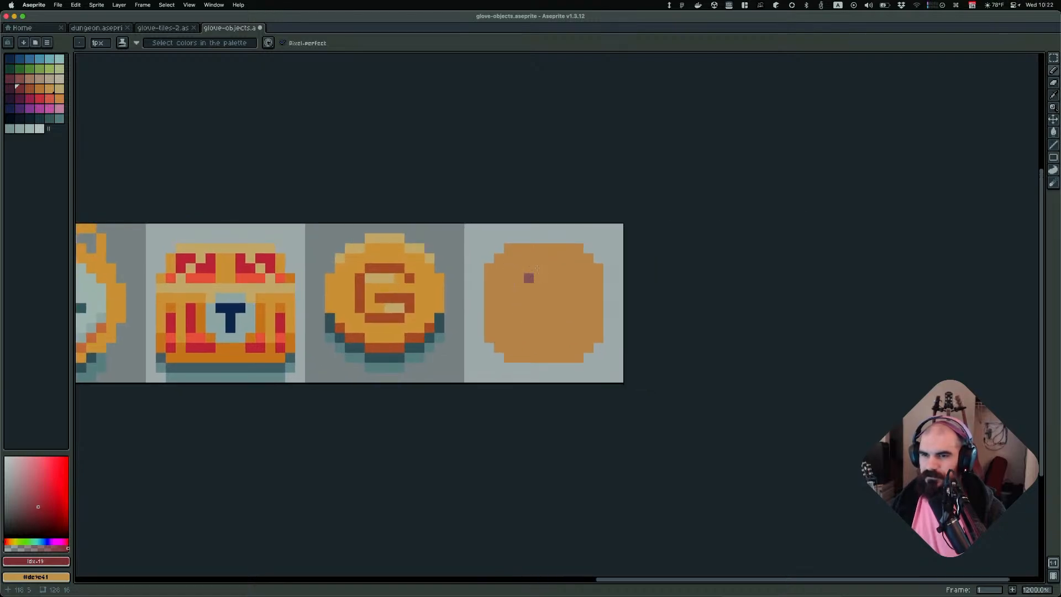
click(509, 238)
shift+click(578, 238)
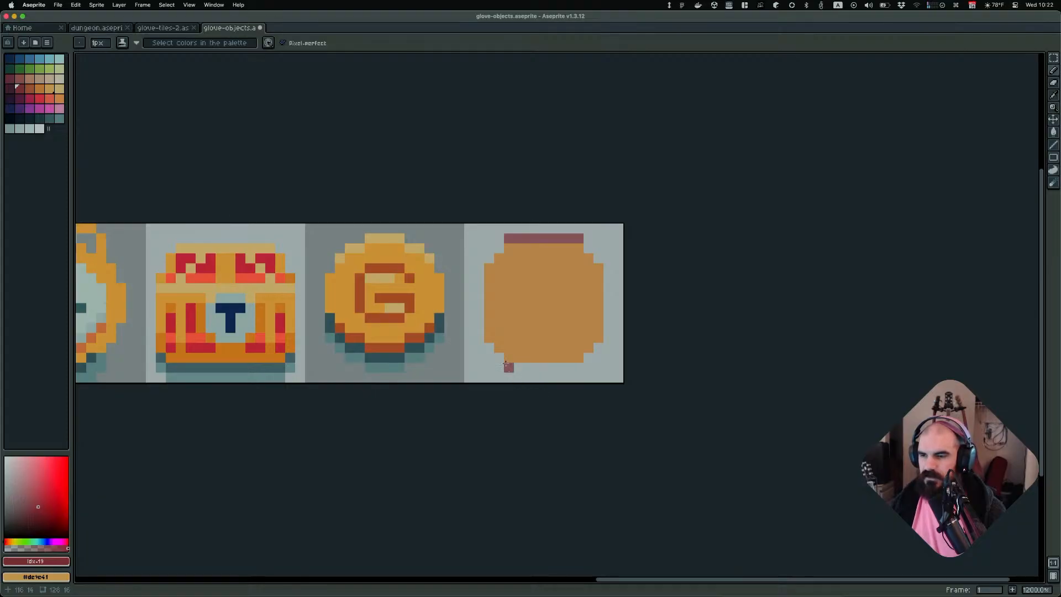
mouse_move(489, 347)
mouse_down()
mouse_move(507, 366)
mouse_move(586, 367)
mouse_move(601, 353)
mouse_up()
key(space)
key(super+z)
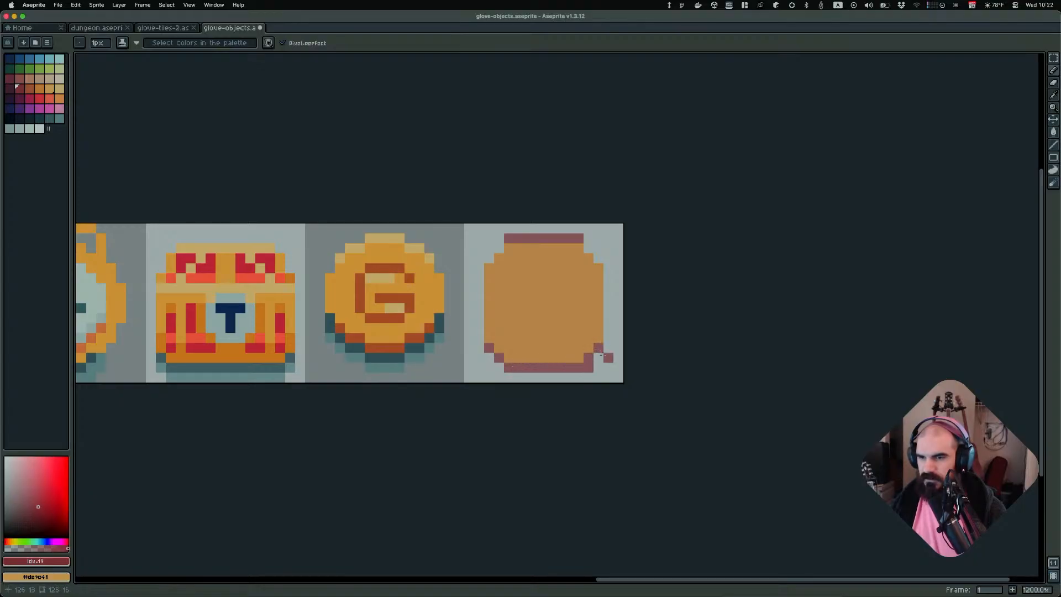
key(super+z)
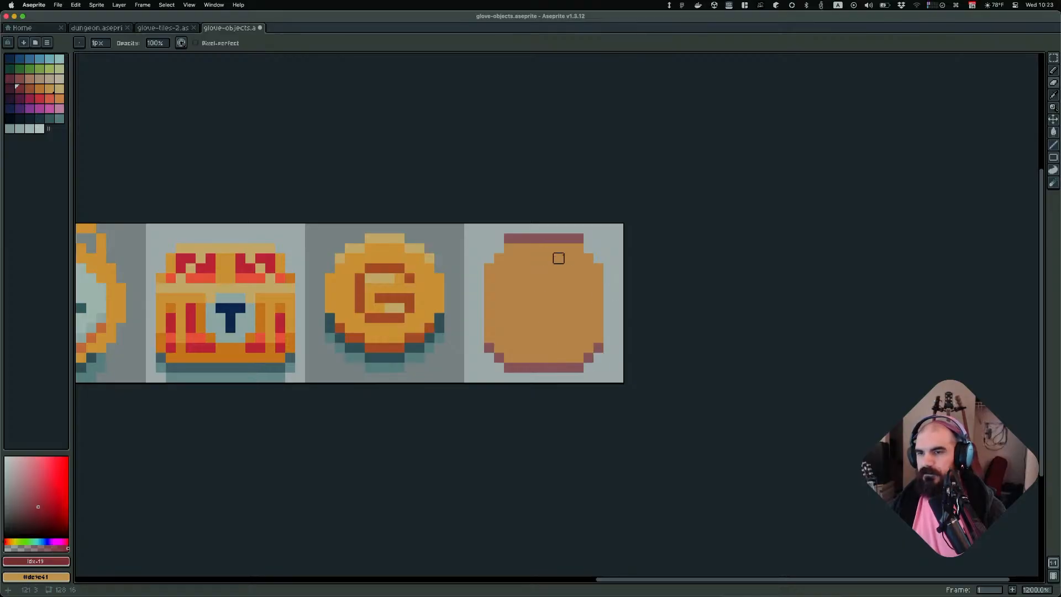
Pick outline colours and draw the coin shape's corners and left and right edges in dark red
alt+click(538, 236)
key(b)
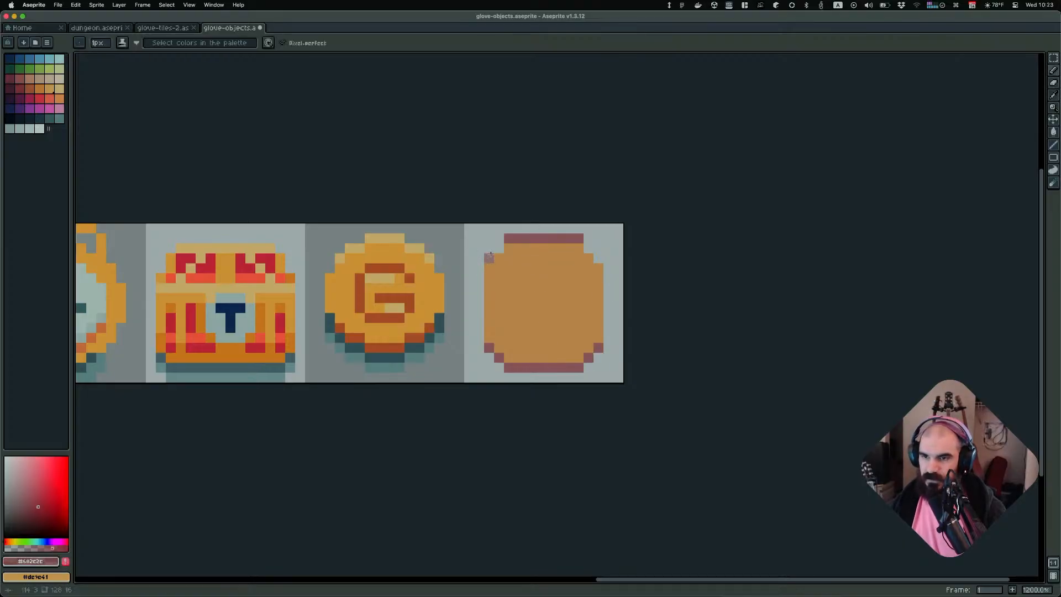
drag(489, 257, 499, 248)
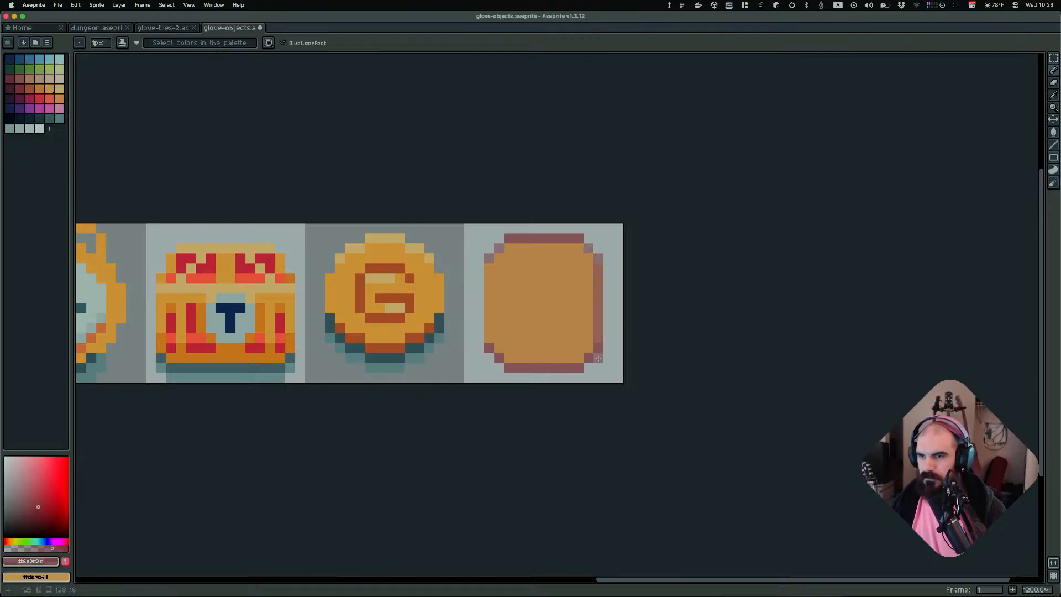
key(v)
super+click(554, 371)
super+click(557, 367)
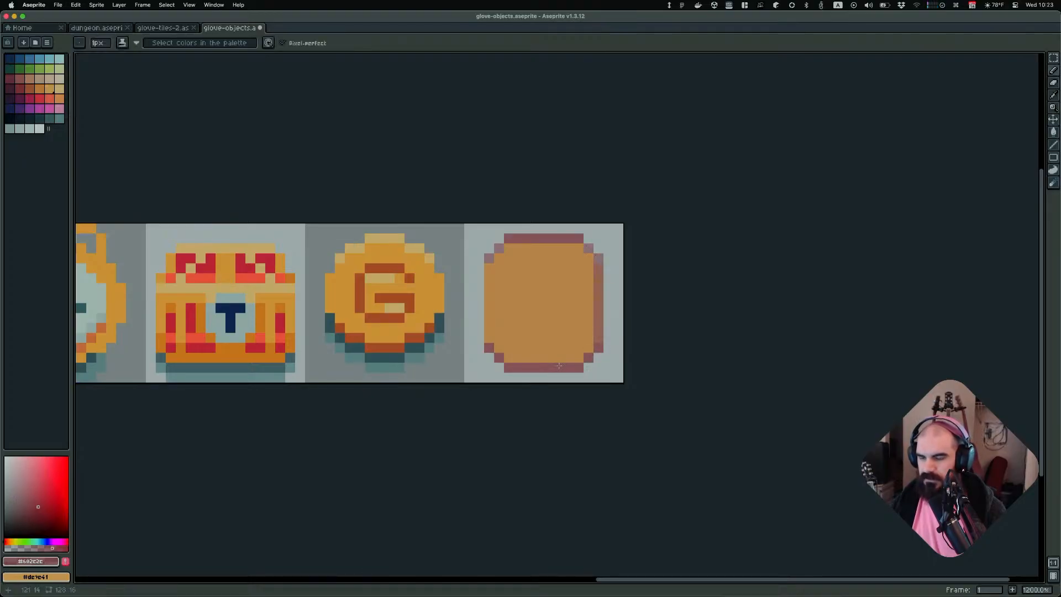
drag(598, 330, 595, 260)
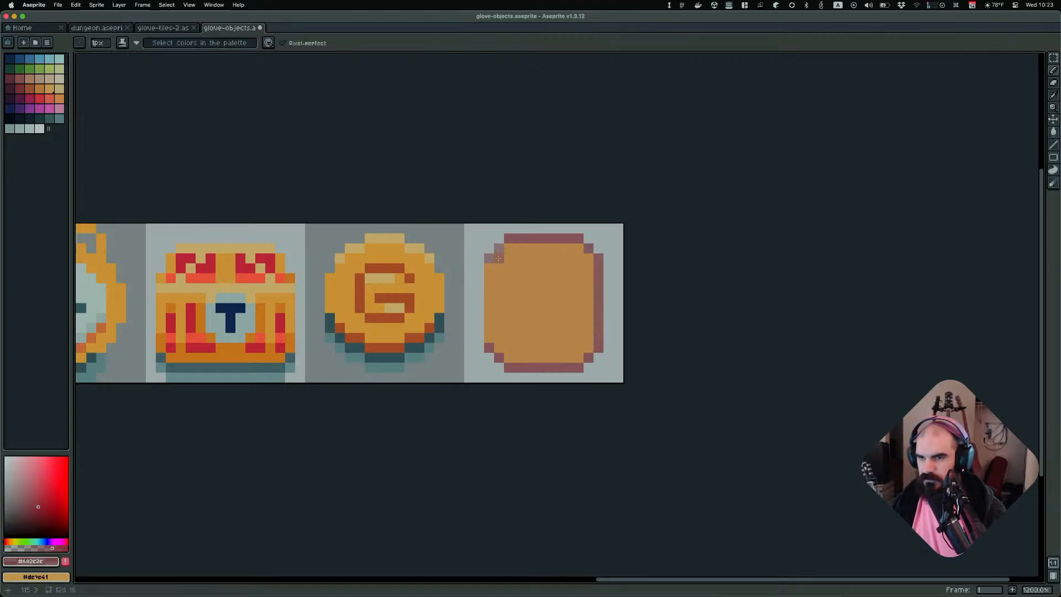
drag(489, 258, 486, 345)
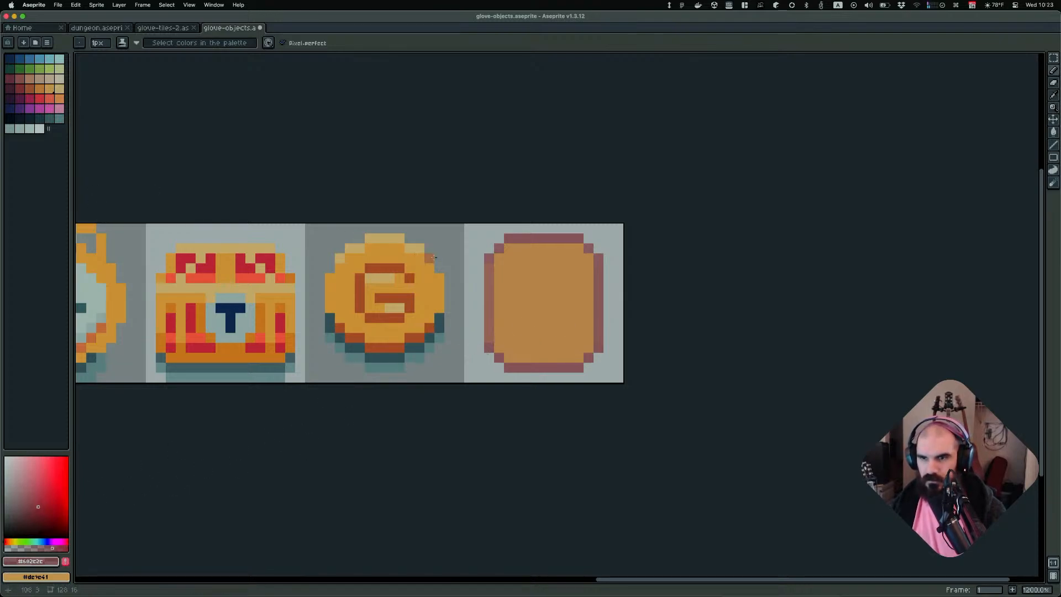
click(50, 98)
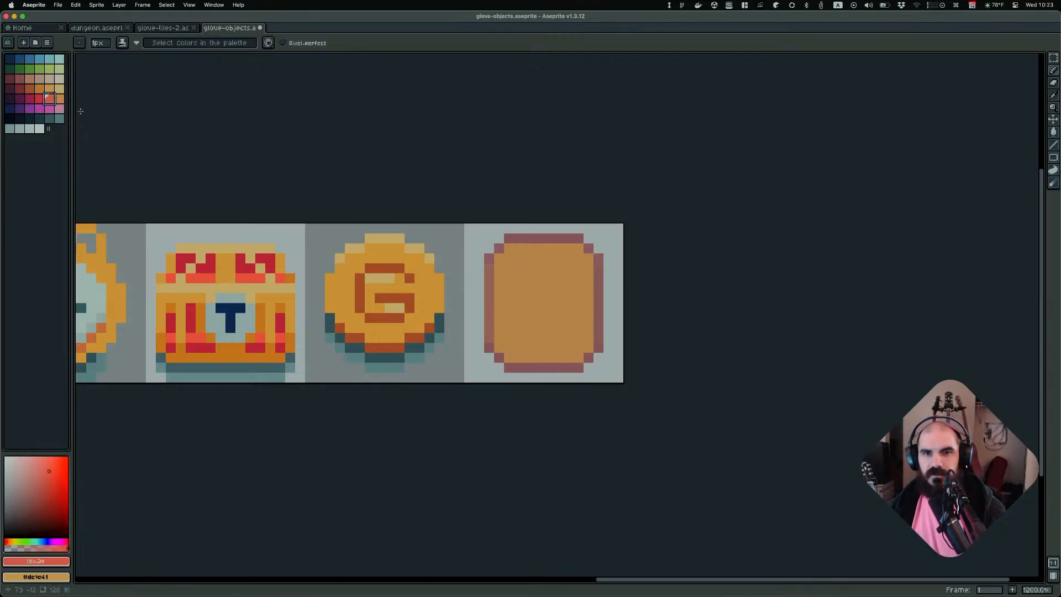
click(30, 98)
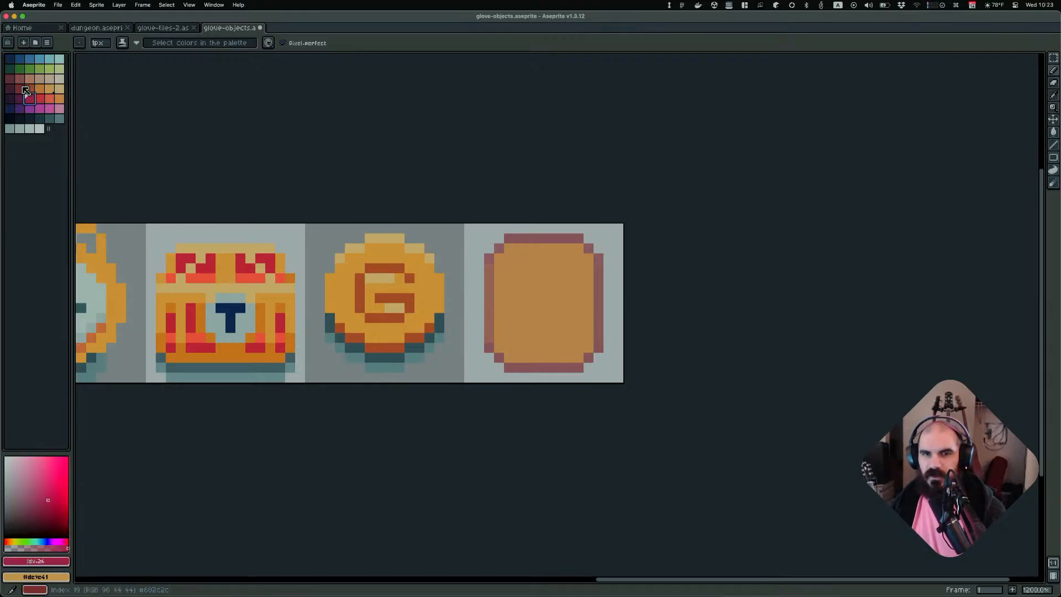
click(21, 88)
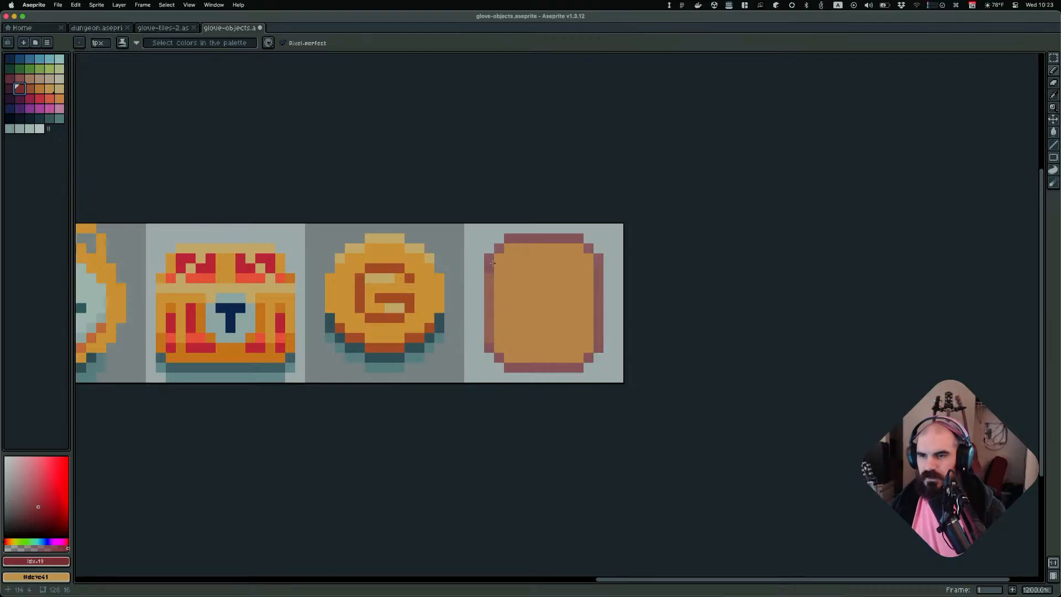
drag(493, 263, 489, 344)
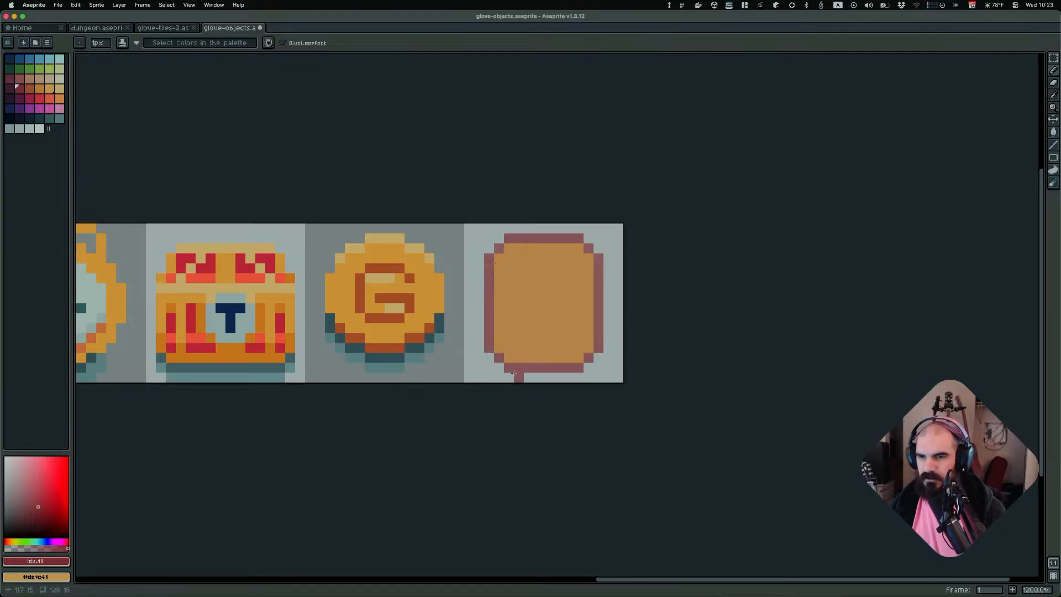
Select the whole flat coin cell and delete its contents
key(Tab)
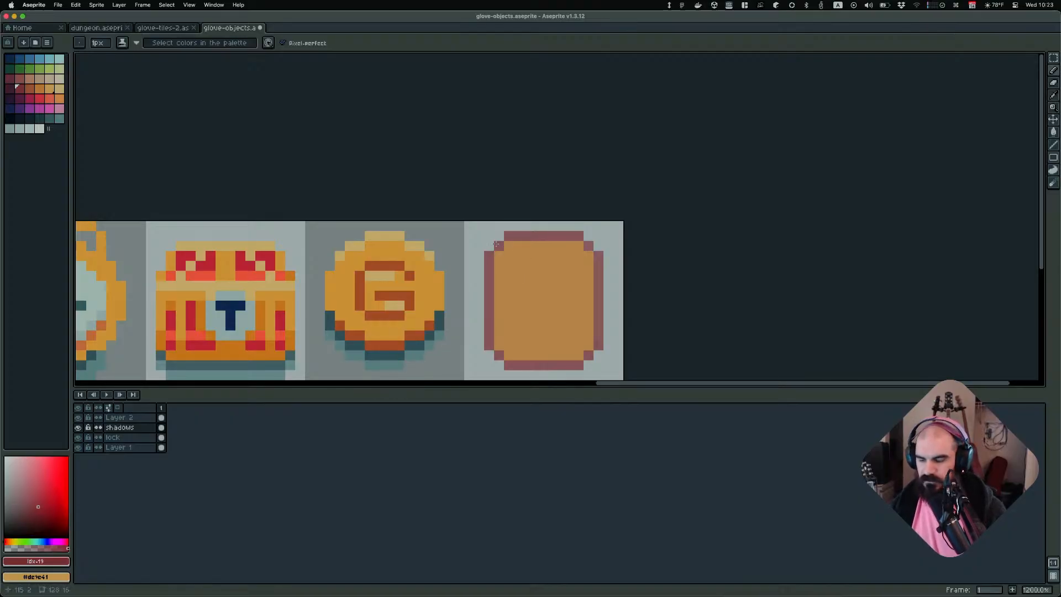
key(m)
drag(466, 221, 624, 369)
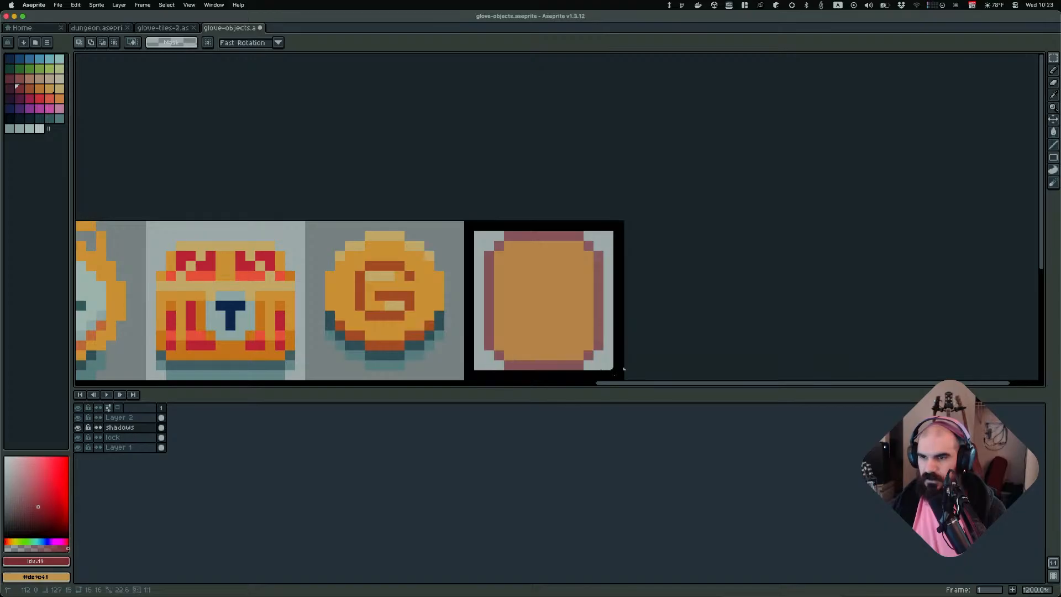
key(Delete)
scroll(613, 322, down, 3)
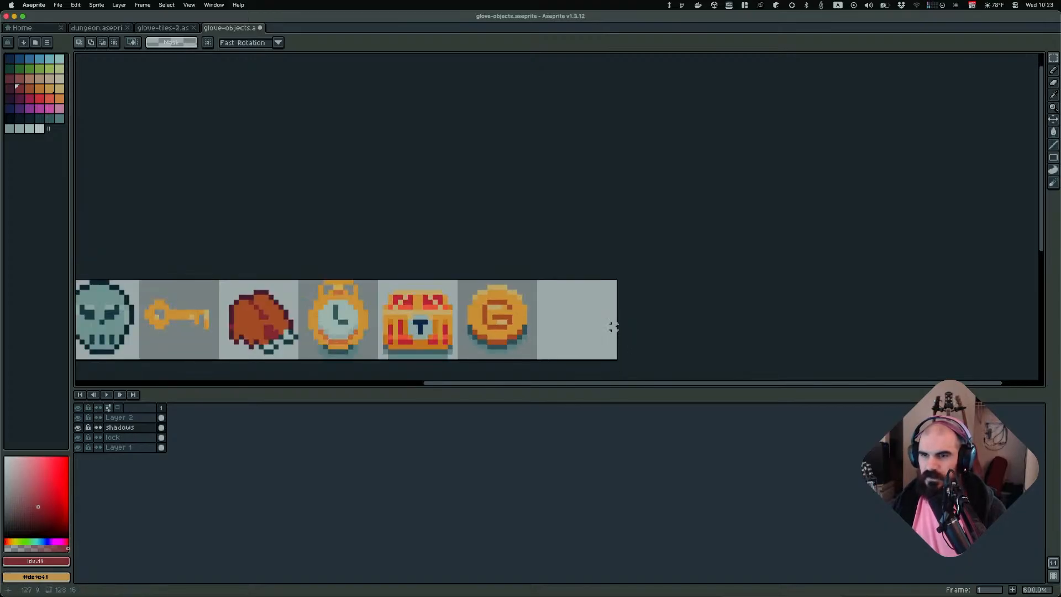
middle_drag(613, 328, 556, 261)
scroll(516, 278, up, 2)
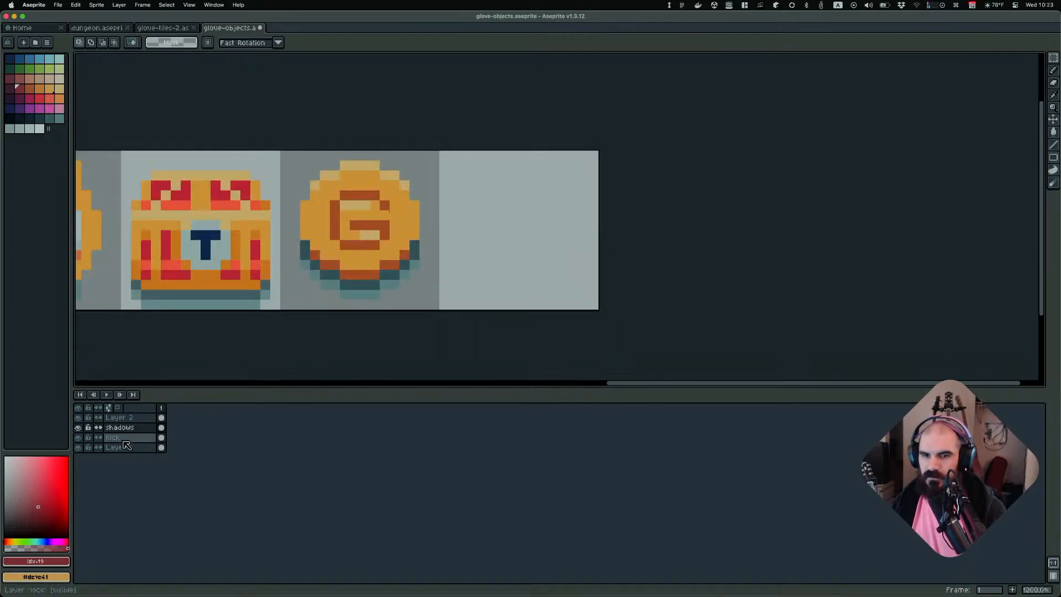
Hide the kick layer and select Layer 1 for drawing
click(80, 437)
click(79, 438)
click(79, 438)
click(80, 438)
click(80, 437)
click(80, 437)
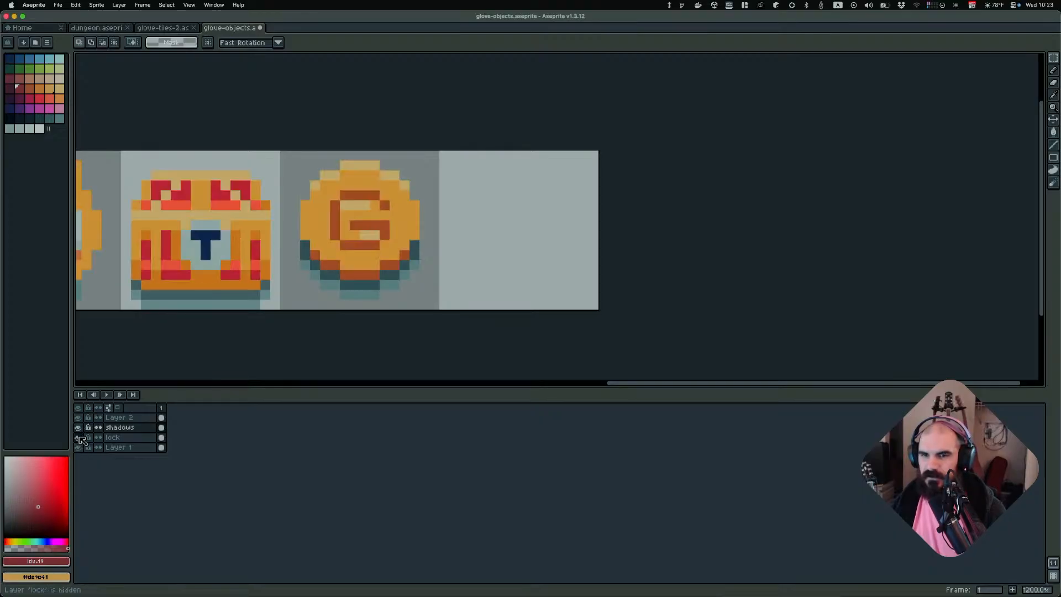
click(79, 438)
click(79, 437)
click(118, 447)
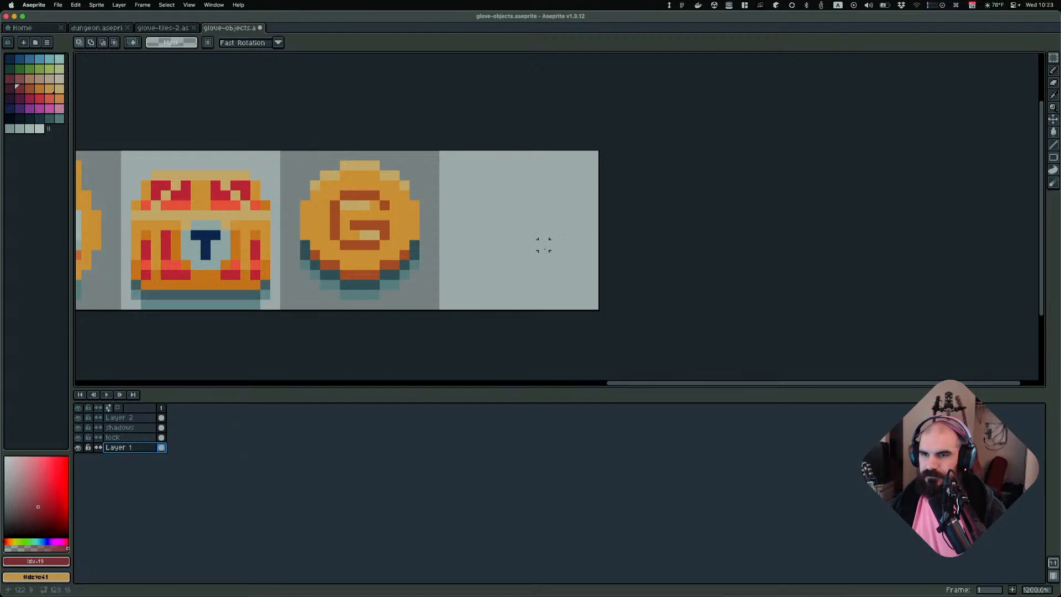
scroll(523, 245, up, 1)
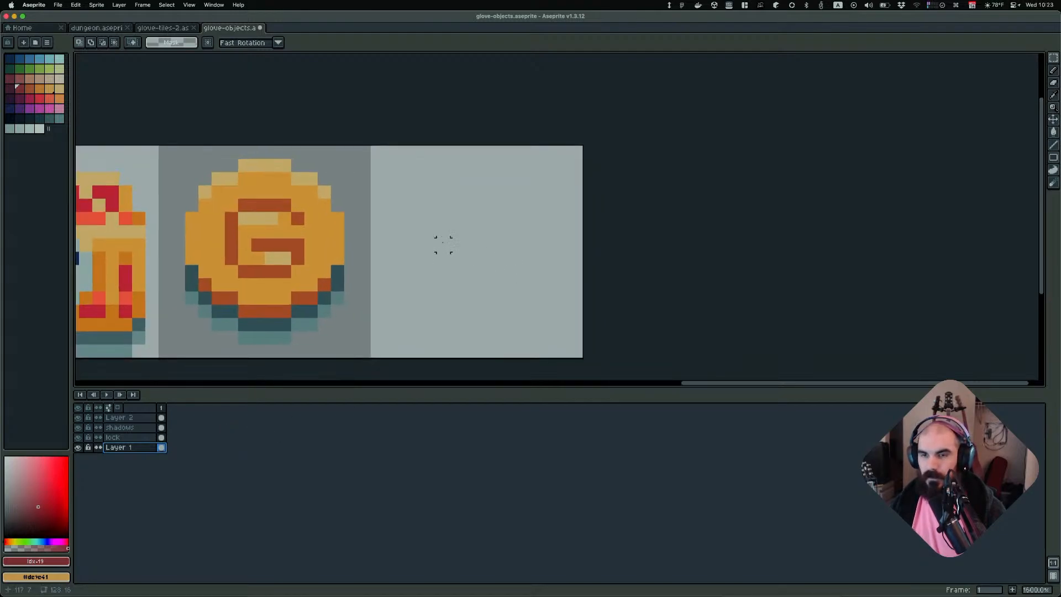
Fill a rectangular selection in the empty cell with orange-brown, then deselect it
key(])
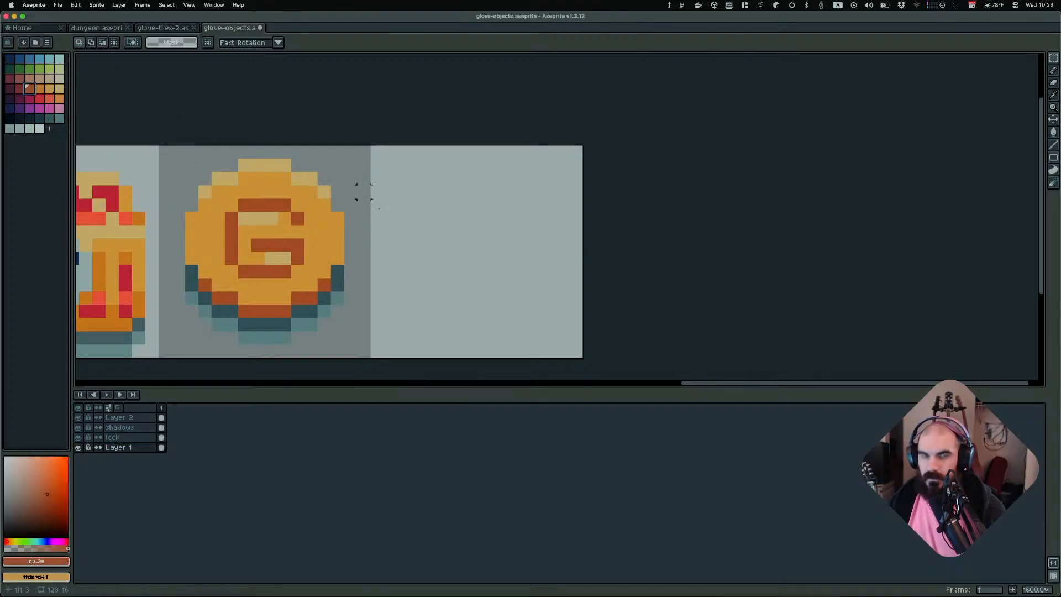
key(b)
key(m)
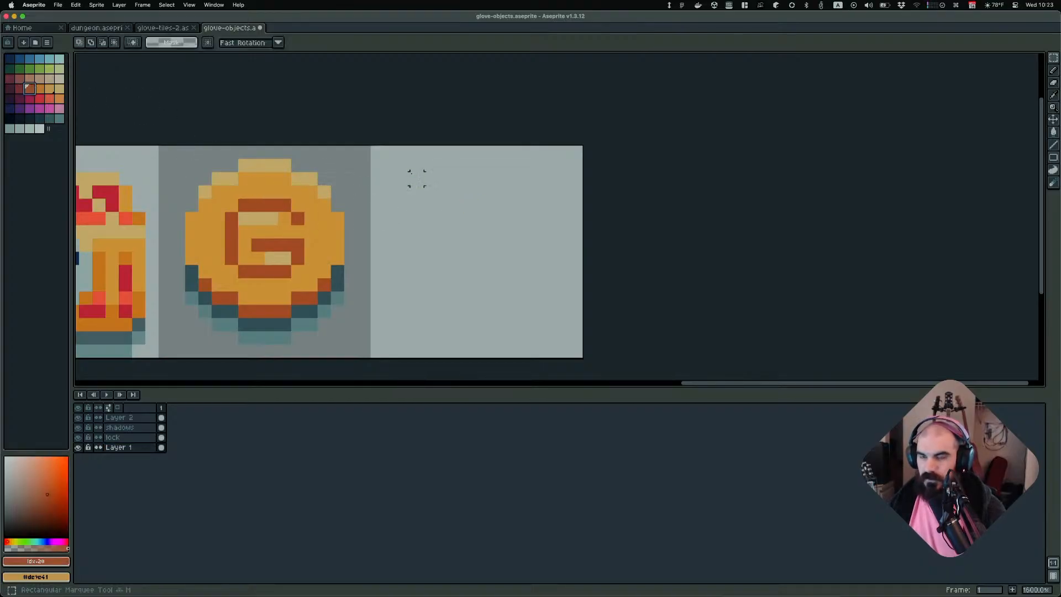
drag(403, 165, 550, 337)
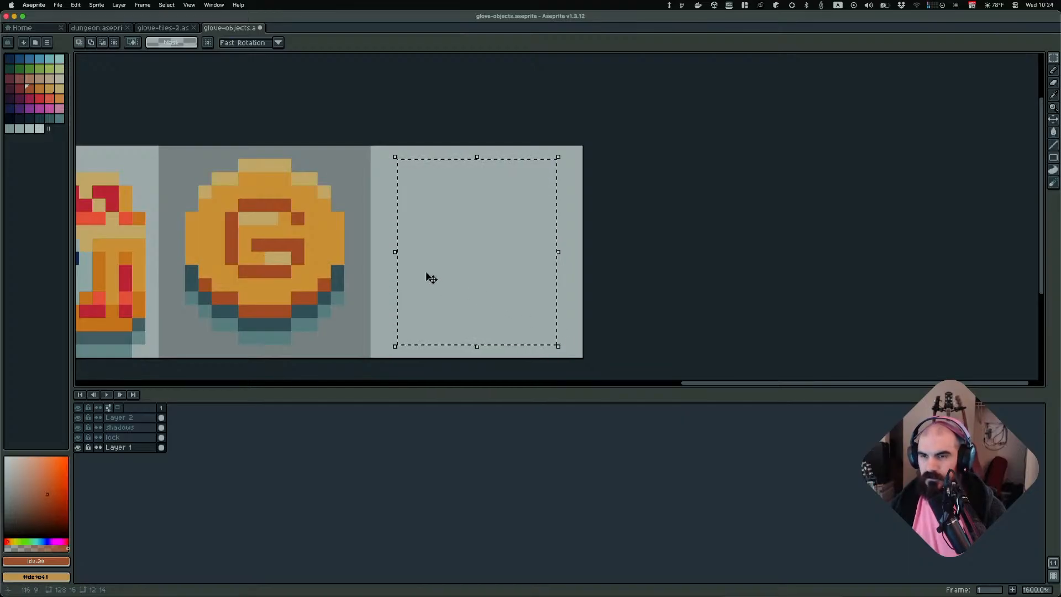
key(f)
key(super+d)
Erase the rectangle's corner pixels to round its corners
key(e)
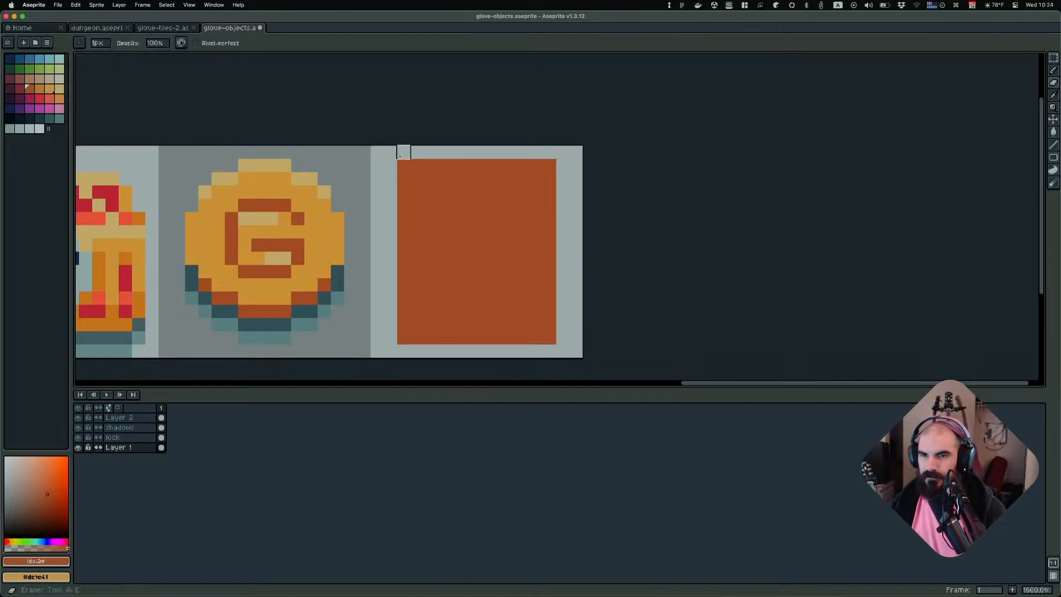
click(403, 165)
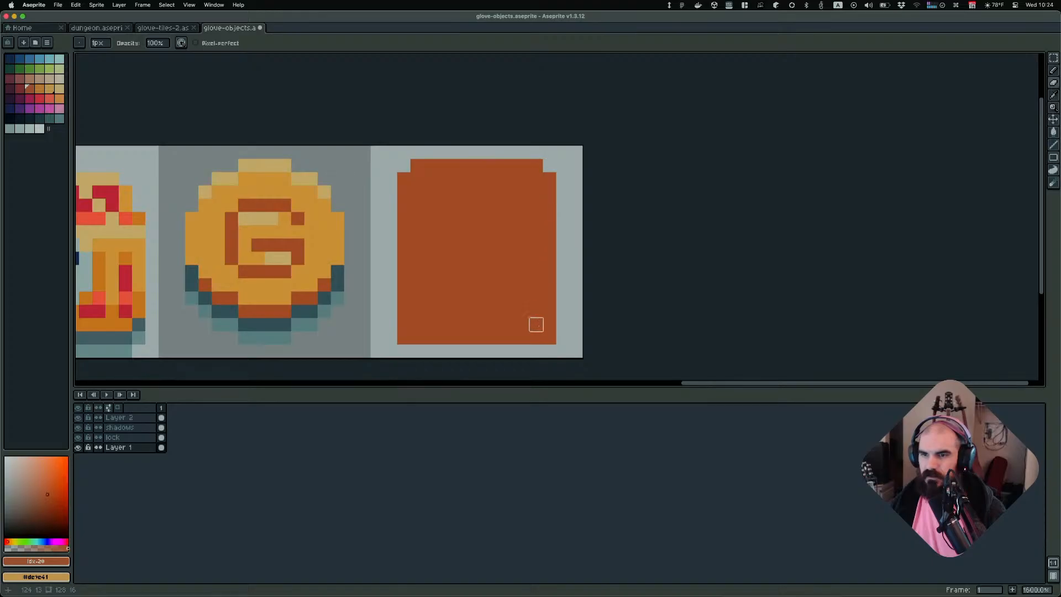
click(549, 337)
click(403, 336)
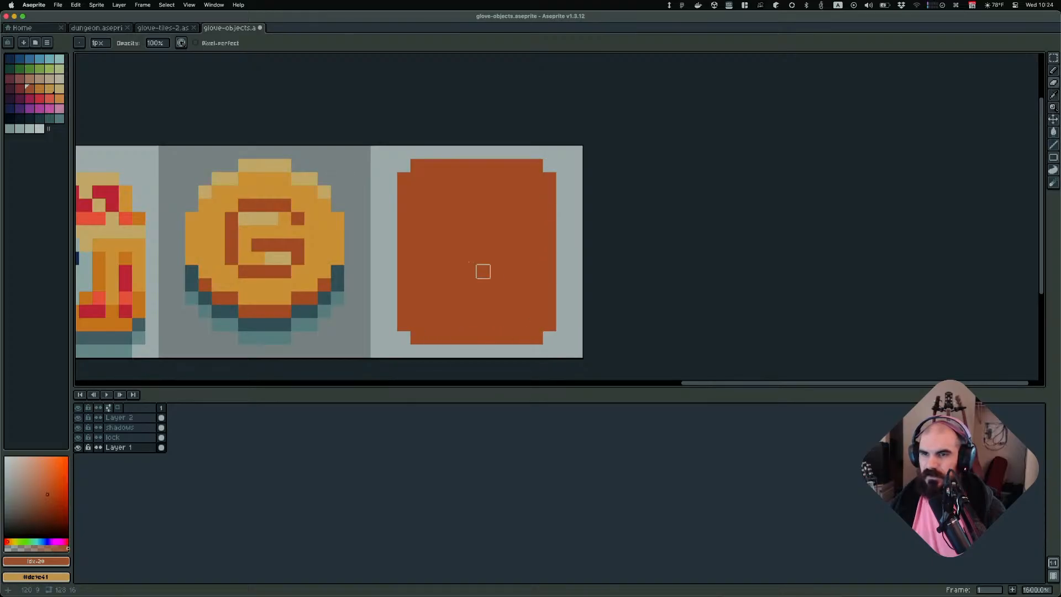
Pick dark red and outline the rectangle to form the backpack body
click(20, 89)
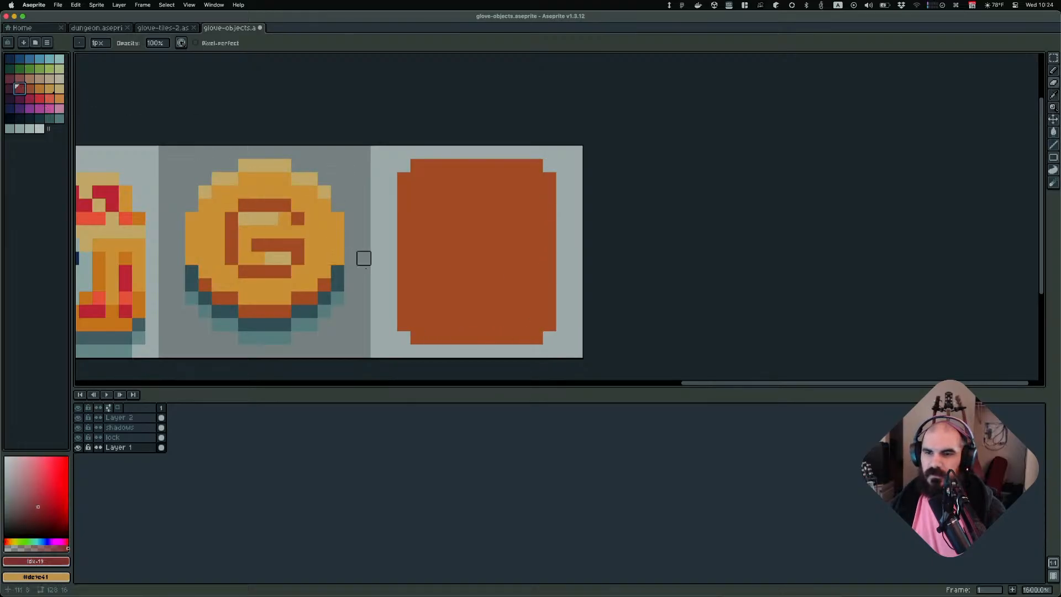
key(b)
mouse_move(403, 324)
mouse_down()
mouse_move(418, 340)
mouse_move(539, 337)
mouse_move(551, 179)
mouse_move(517, 166)
mouse_move(420, 165)
mouse_move(404, 188)
mouse_move(404, 320)
mouse_up()
click(510, 279)
scroll(510, 279, down, 3)
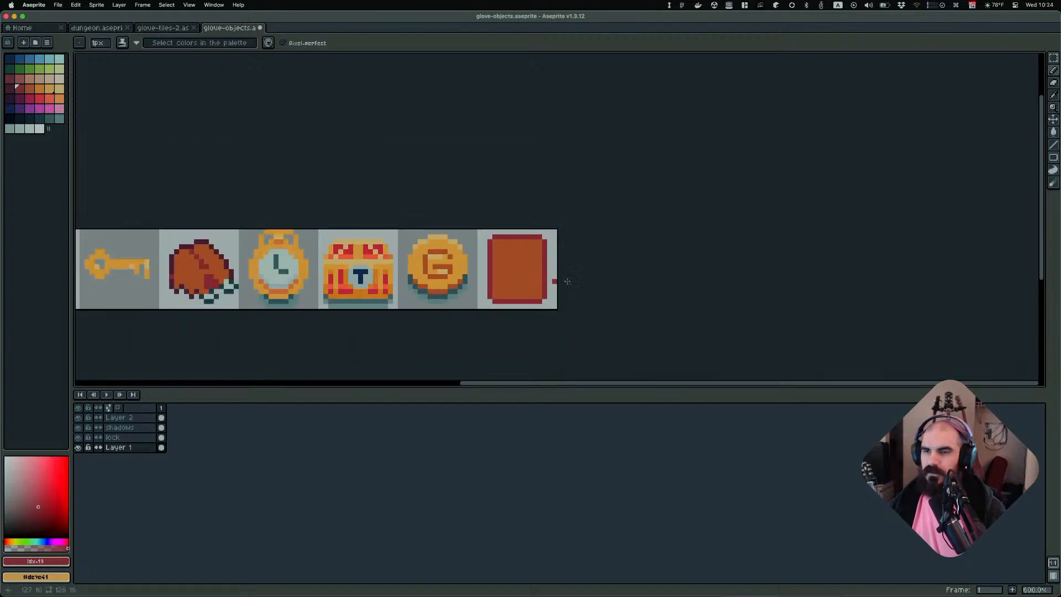
scroll(520, 279, up, 2)
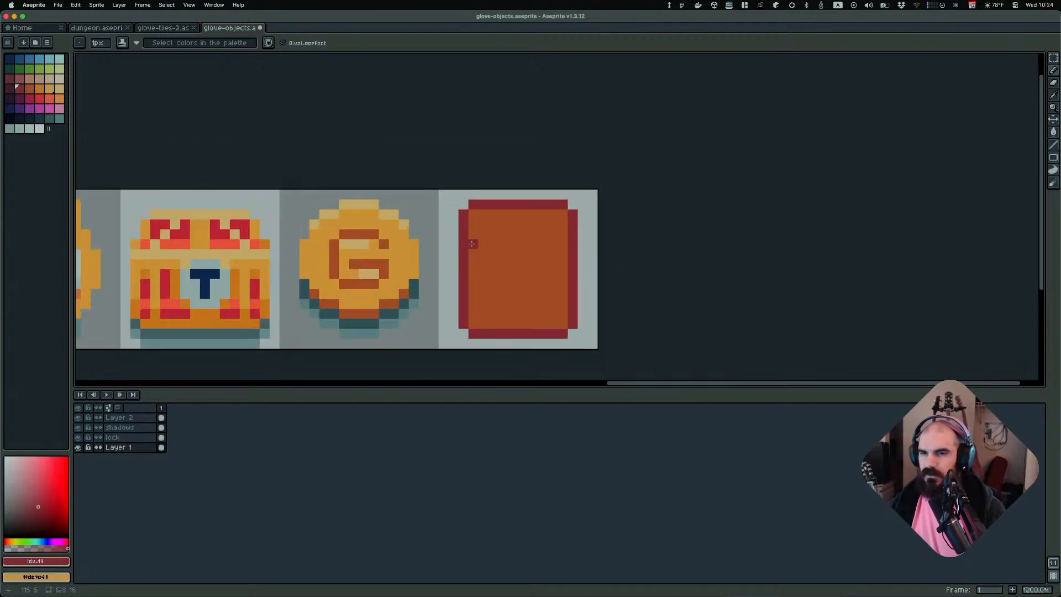
Draw a horizontal flap line across the backpack's upper part and undo the stray pixel
drag(484, 256, 562, 244)
scroll(598, 293, down, 2)
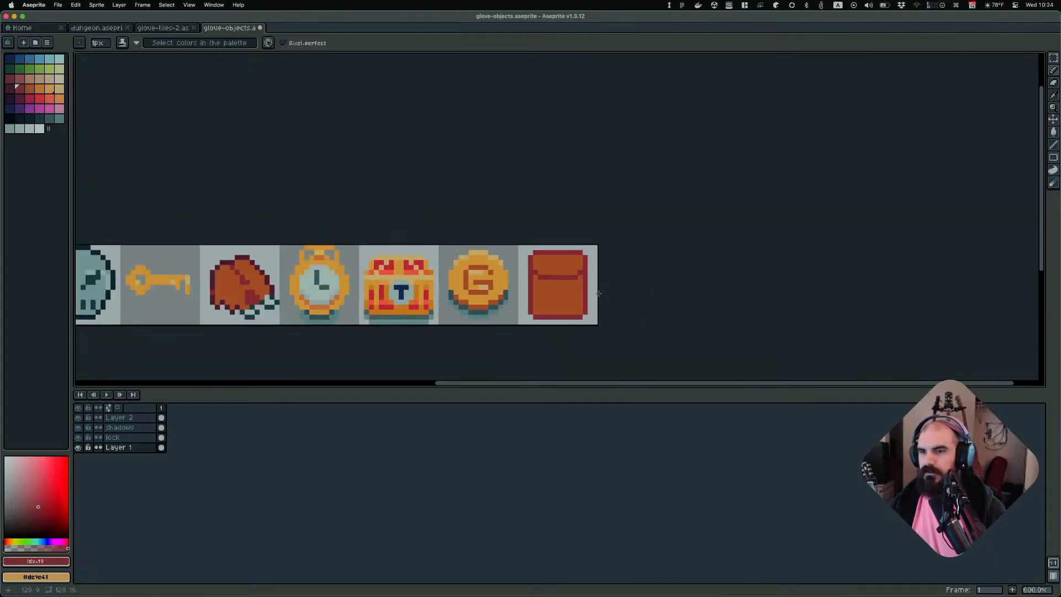
scroll(569, 312, down, 1)
scroll(572, 300, up, 4)
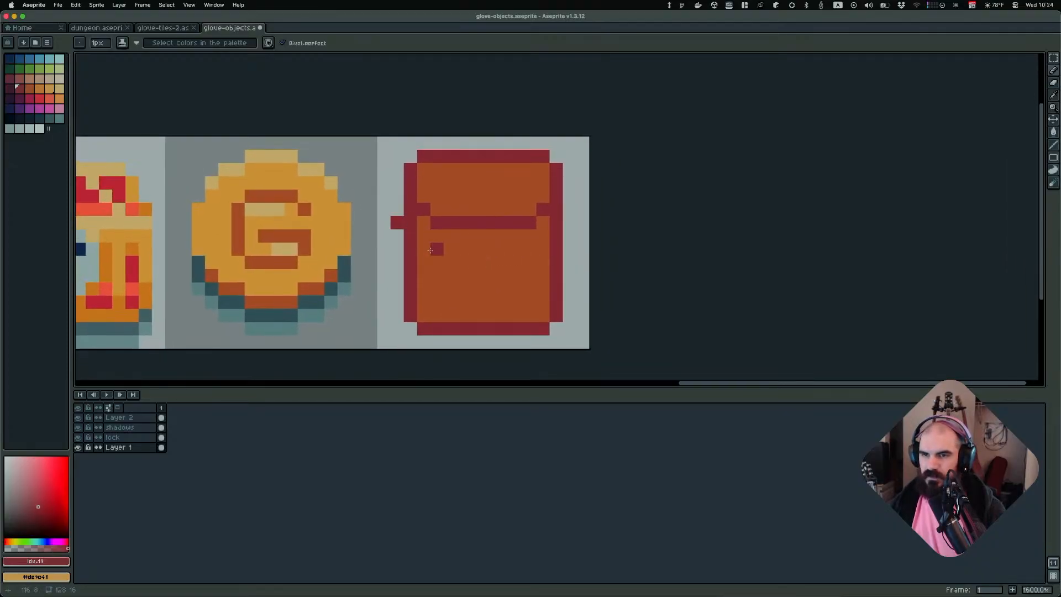
key(super+z)
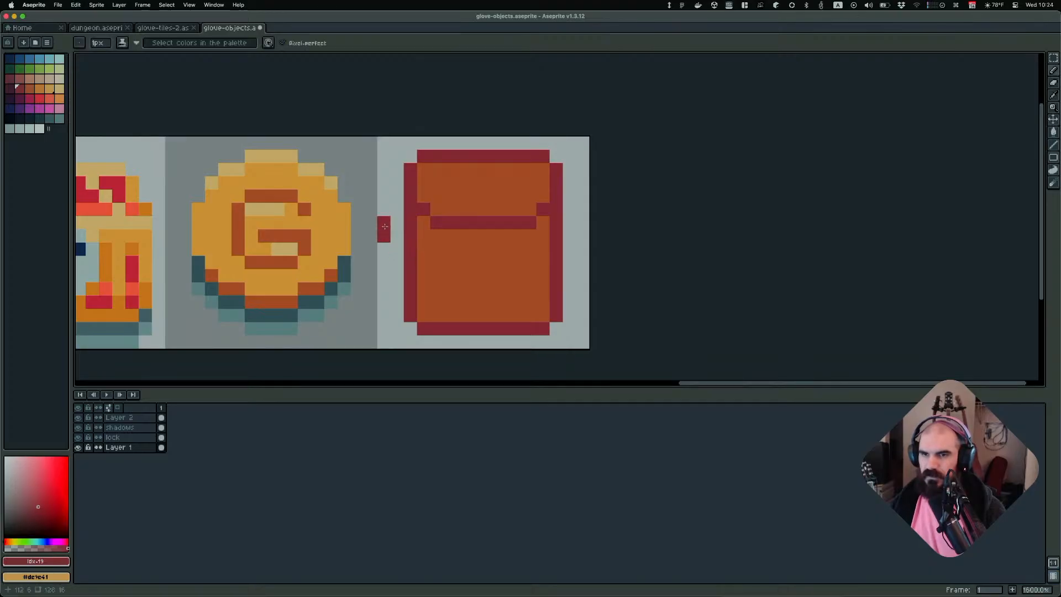
click(118, 5)
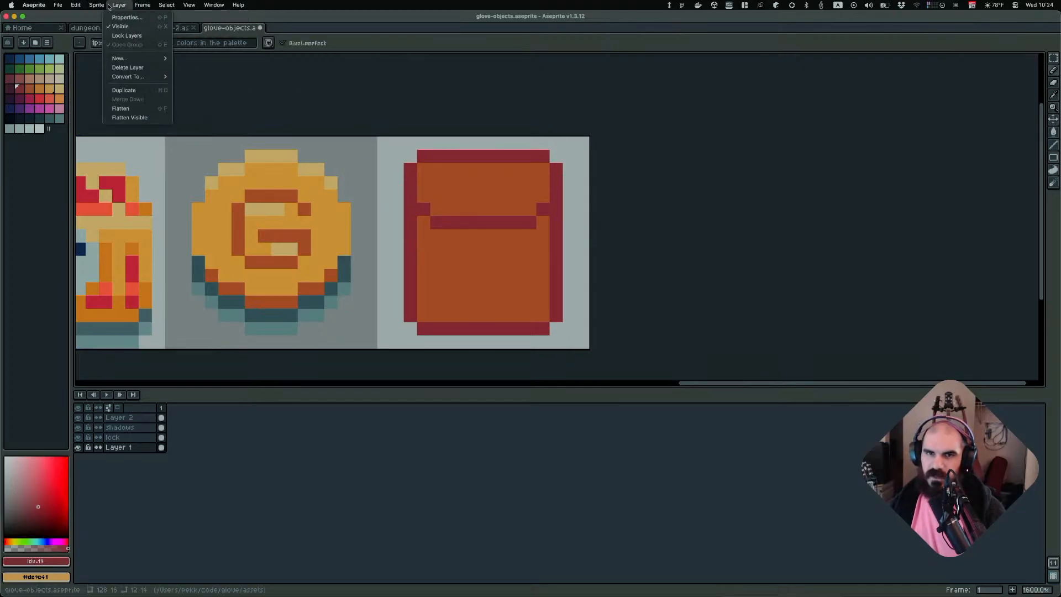
mouse_move(75, 5)
click(208, 71)
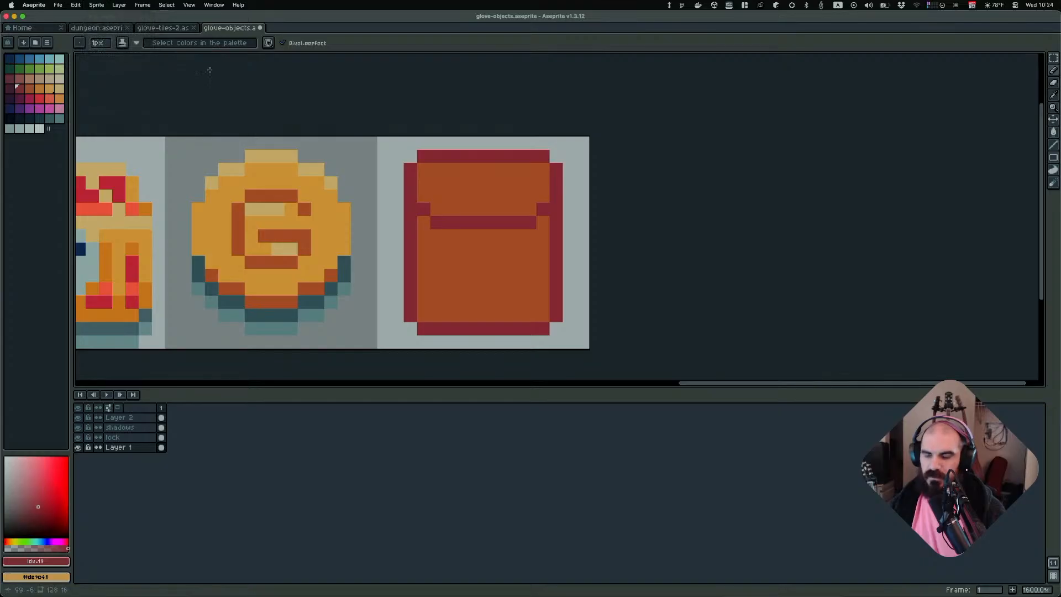
Shift the lower left side of the backpack body one pixel inward
click(330, 156)
key(m)
drag(406, 218, 426, 320)
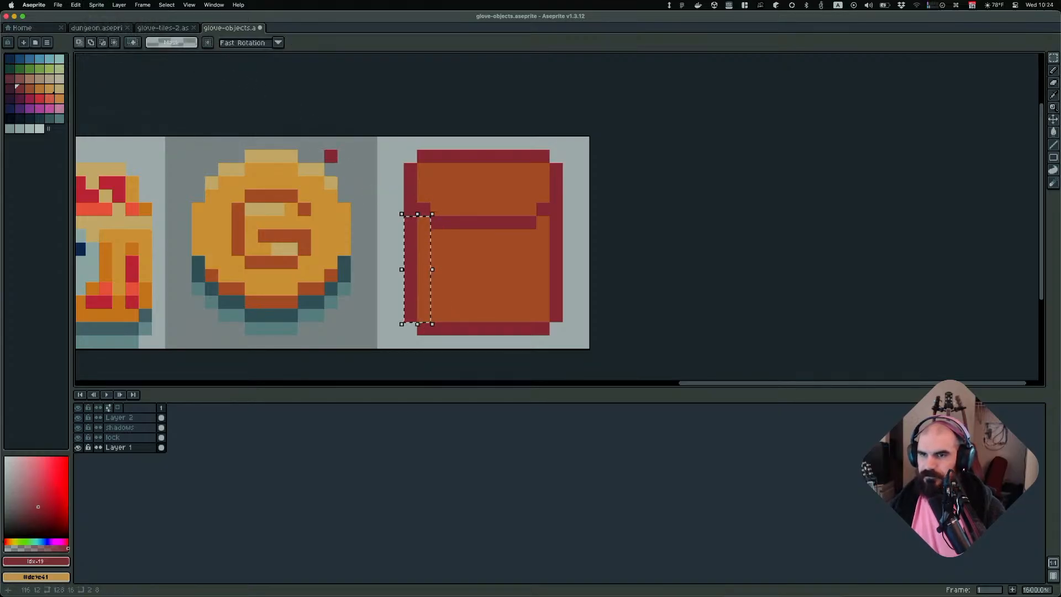
key(Right)
key(Left)
click(395, 275)
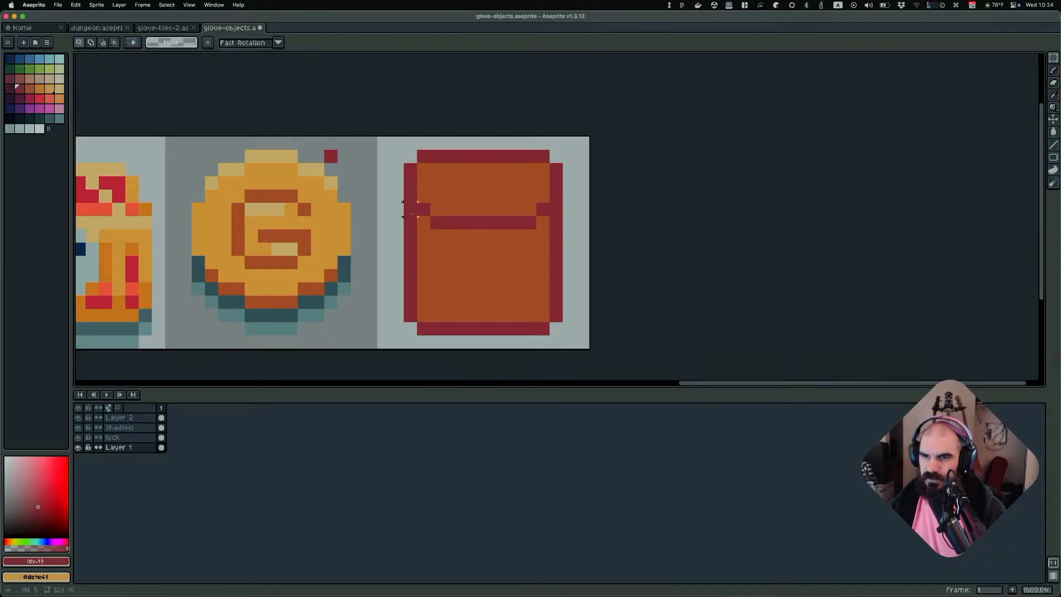
drag(409, 215, 409, 330)
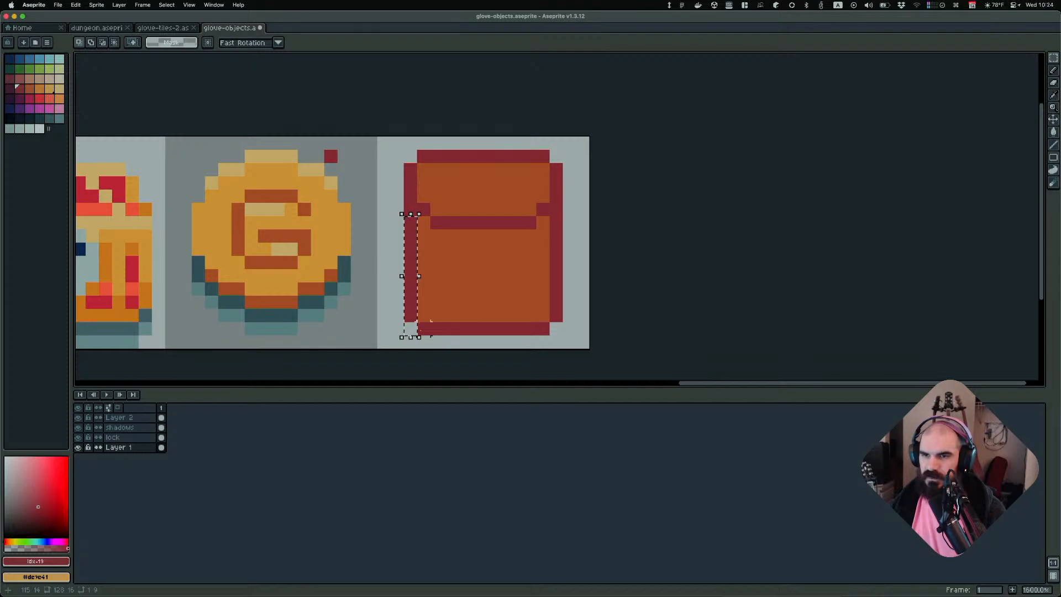
key(Right)
key(Return)
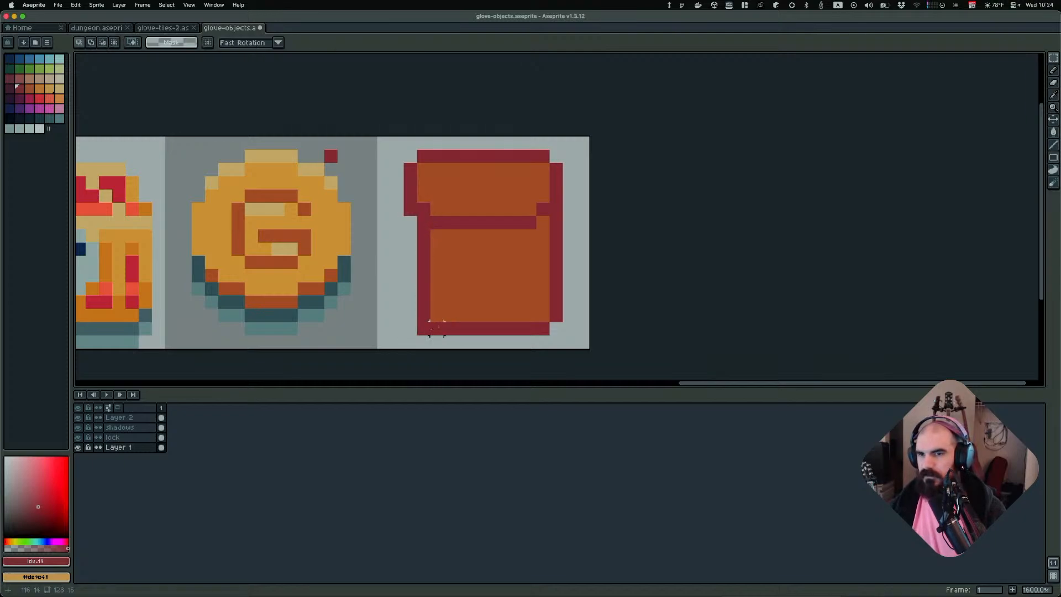
Shift the lower right side of the backpack body one pixel inward
drag(555, 221, 556, 328)
key(Left)
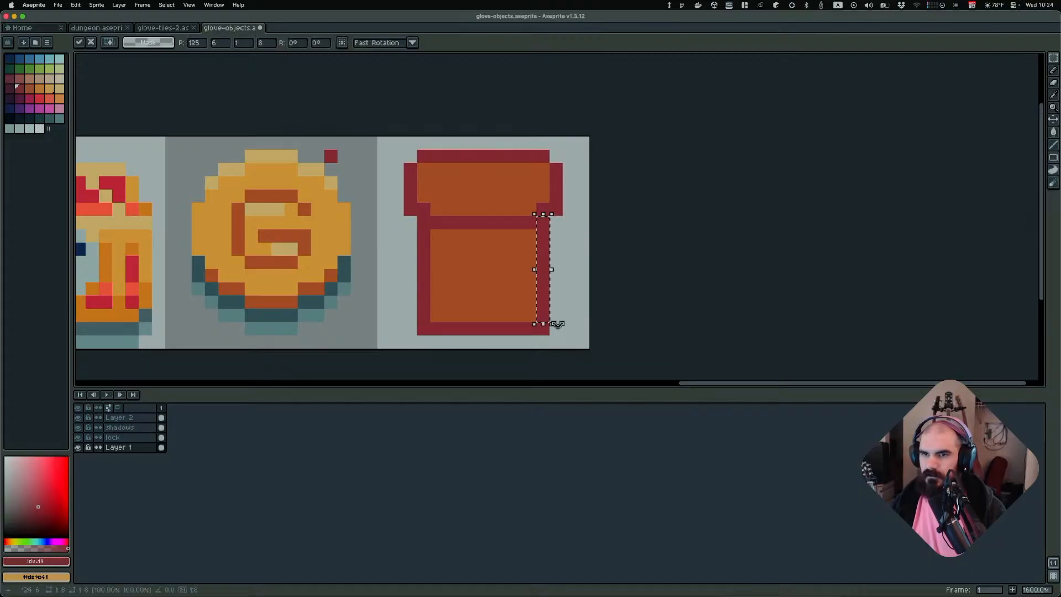
key(Escape)
Erase the bottom-left corner pixel of the backpack body with the Eraser
key(e)
click(423, 328)
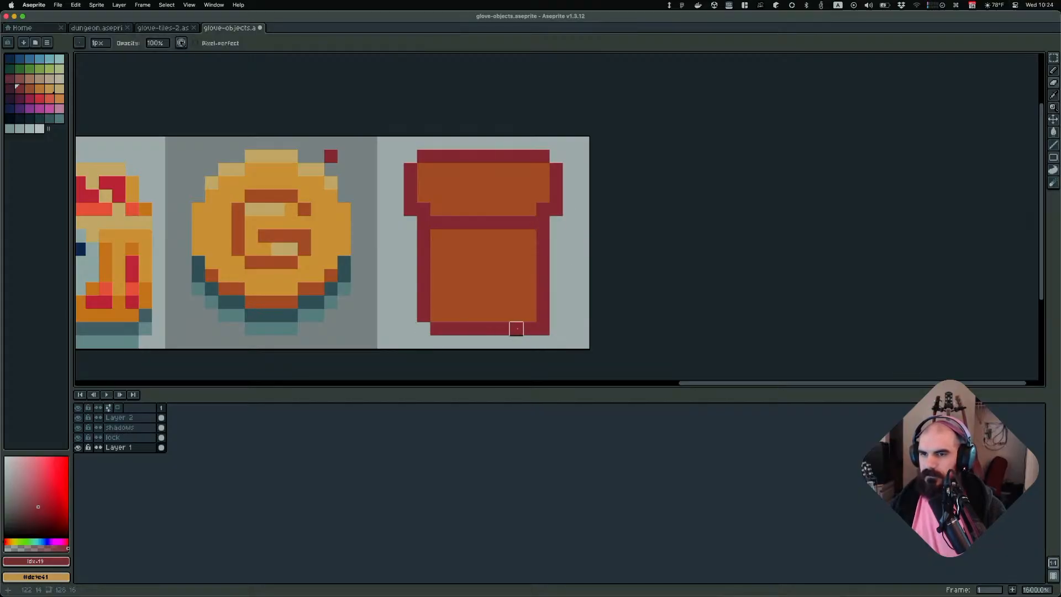
scroll(619, 221, down, 3)
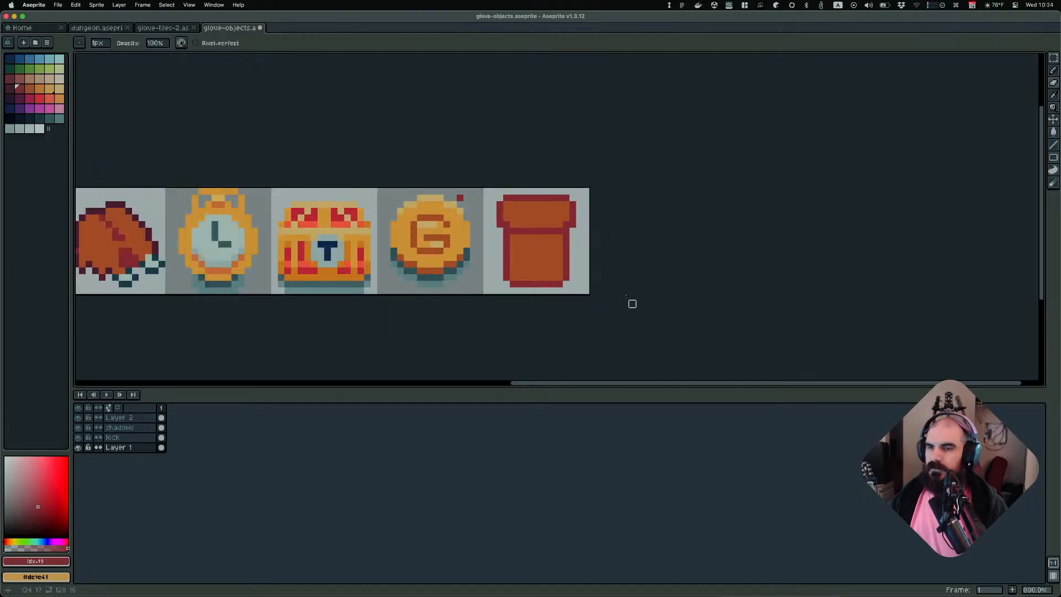
scroll(589, 315, down, 1)
scroll(603, 315, up, 4)
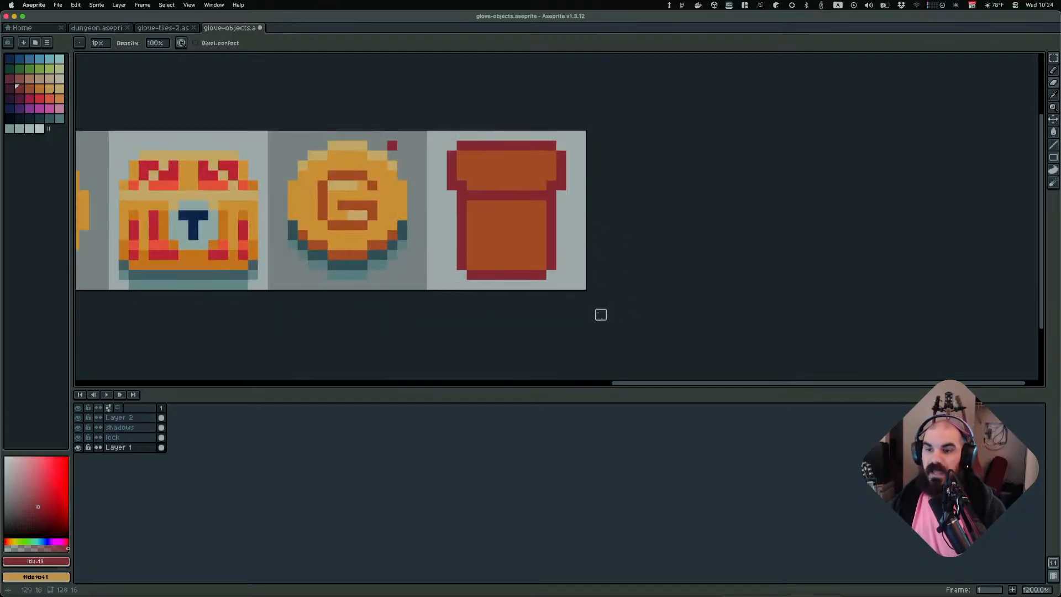
scroll(581, 275, up, 1)
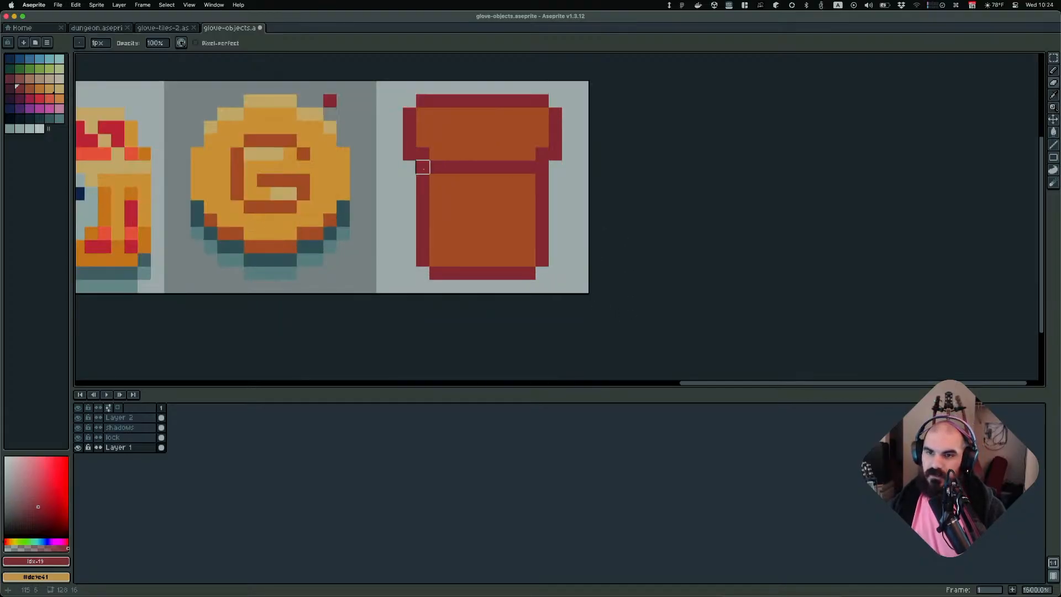
Erase pixels on both sides just below the flap to notch the body under the flap
click(422, 180)
click(541, 181)
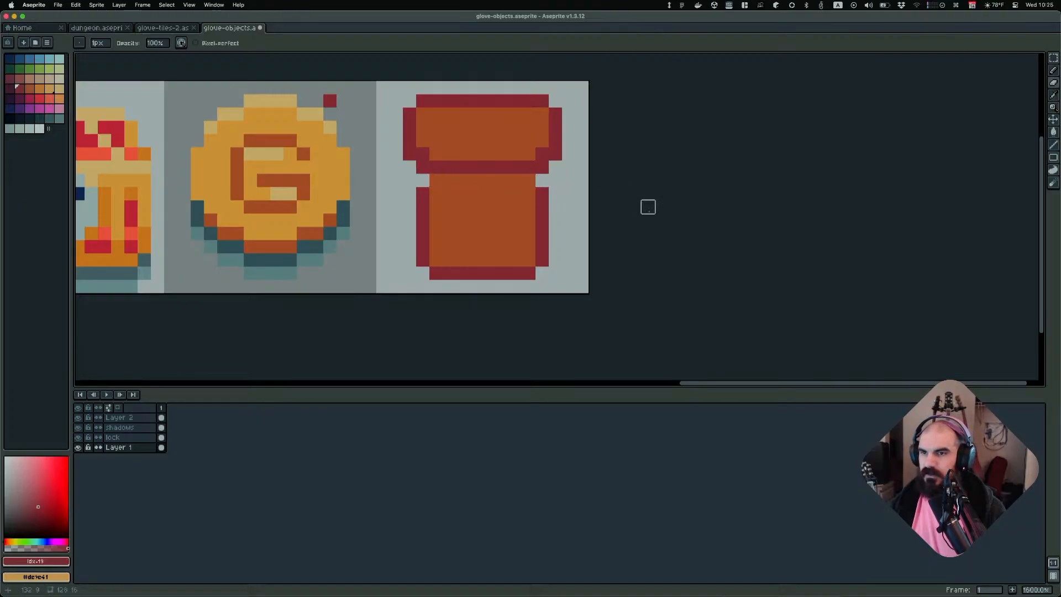
click(436, 181)
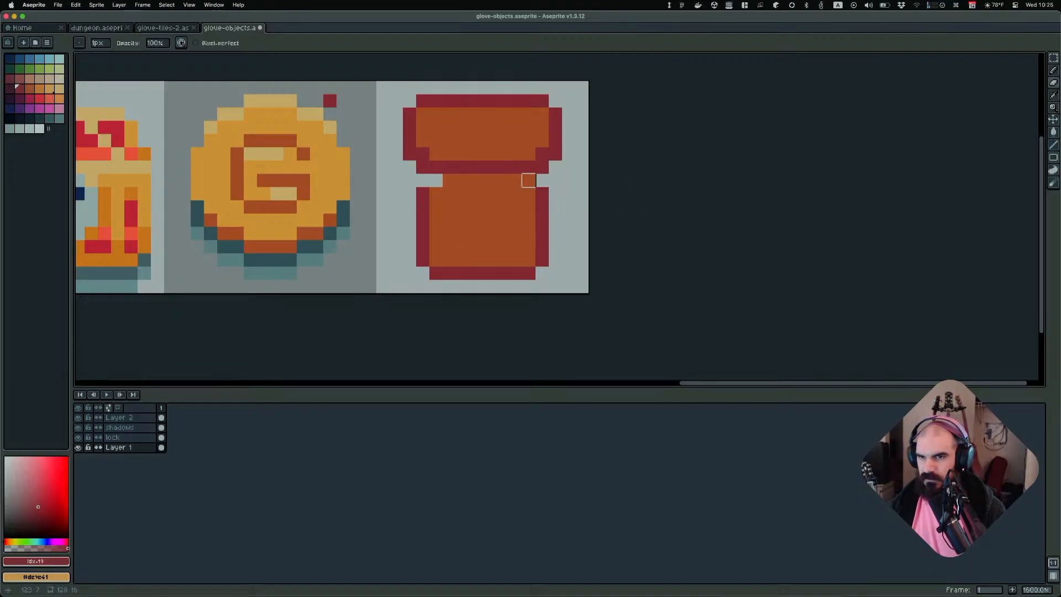
click(529, 180)
Pick the dark red outline color and fill the inner notch corners beneath the flap
alt+click(526, 156)
alt+click(444, 167)
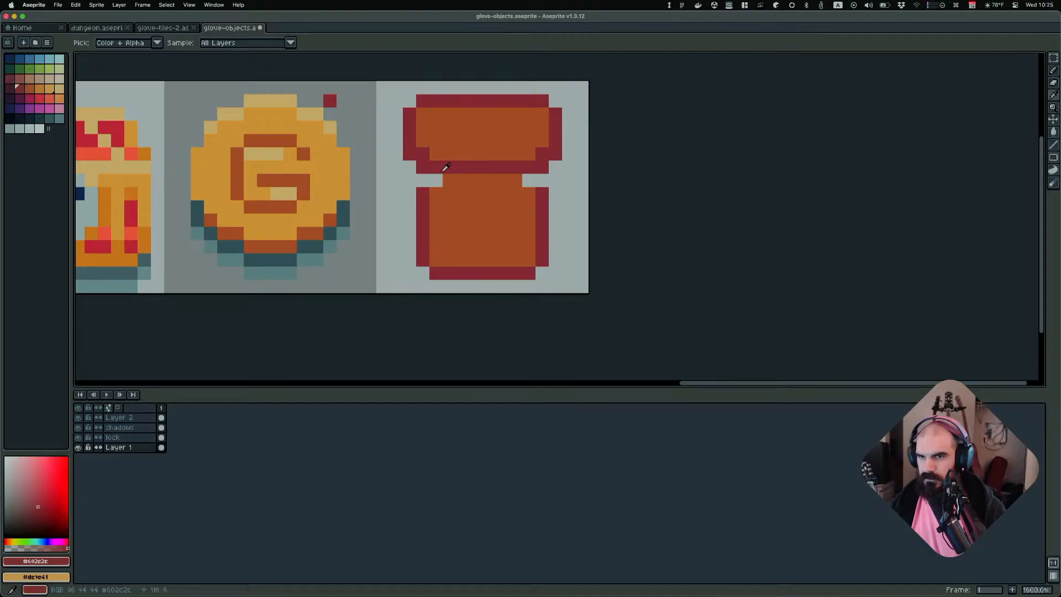
click(436, 180)
click(529, 180)
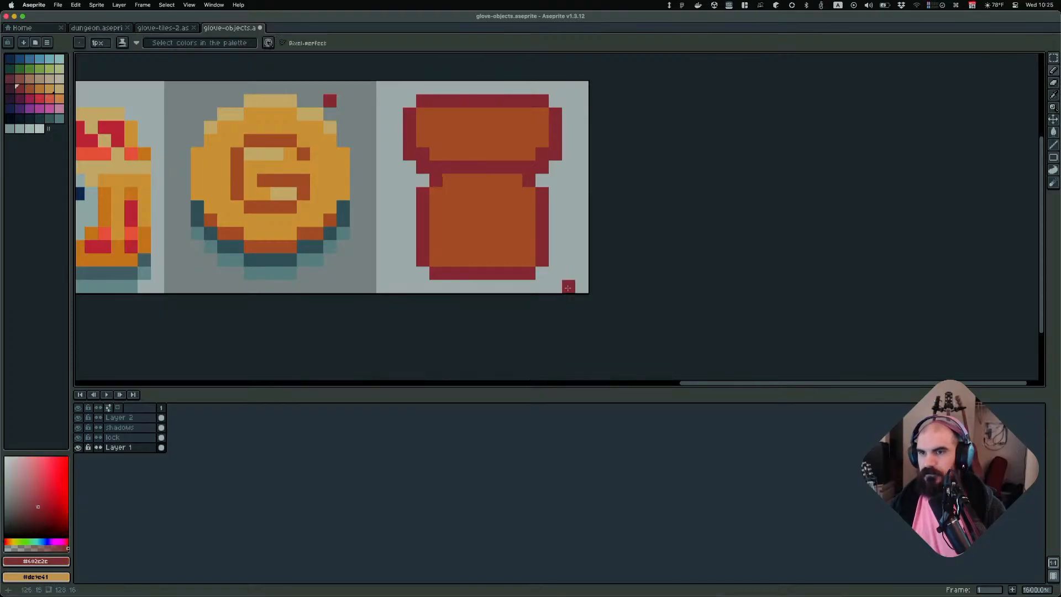
Draw dark red vertical side straps along both sides of the backpack body
scroll(568, 287, down, 4)
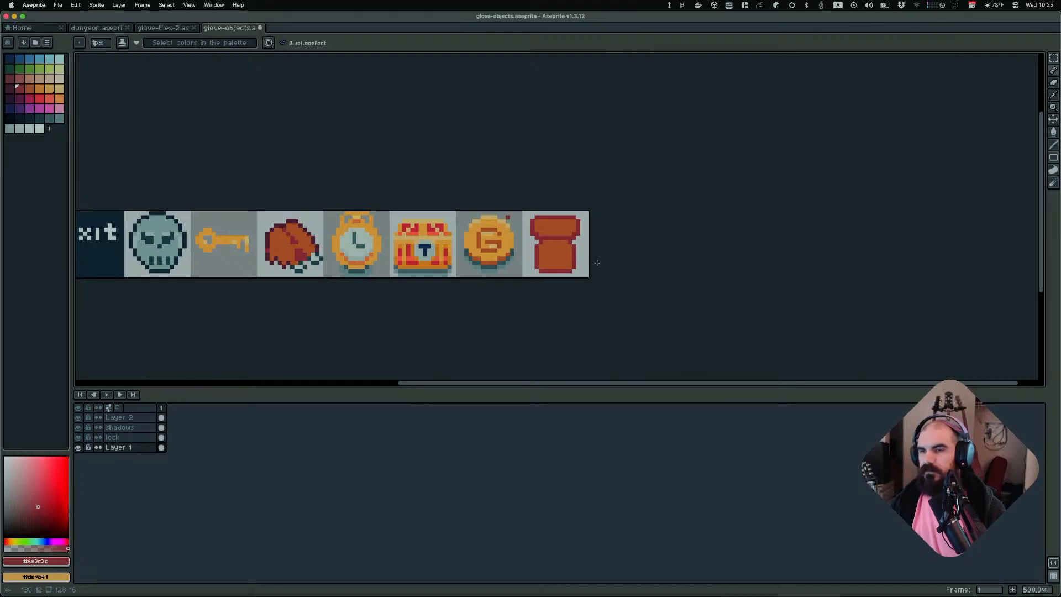
scroll(597, 263, up, 5)
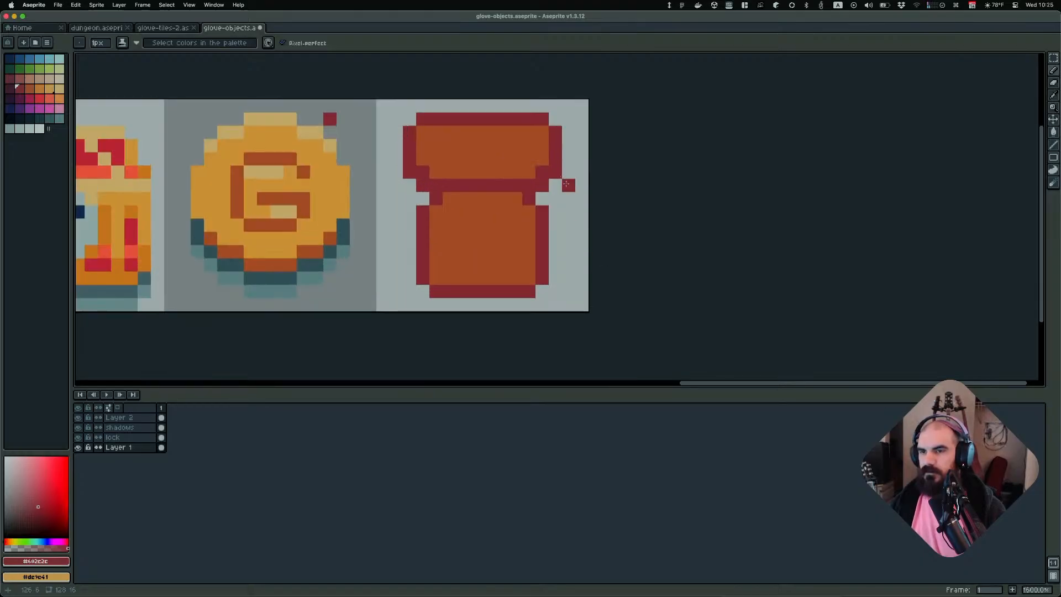
drag(568, 184, 568, 277)
click(554, 291)
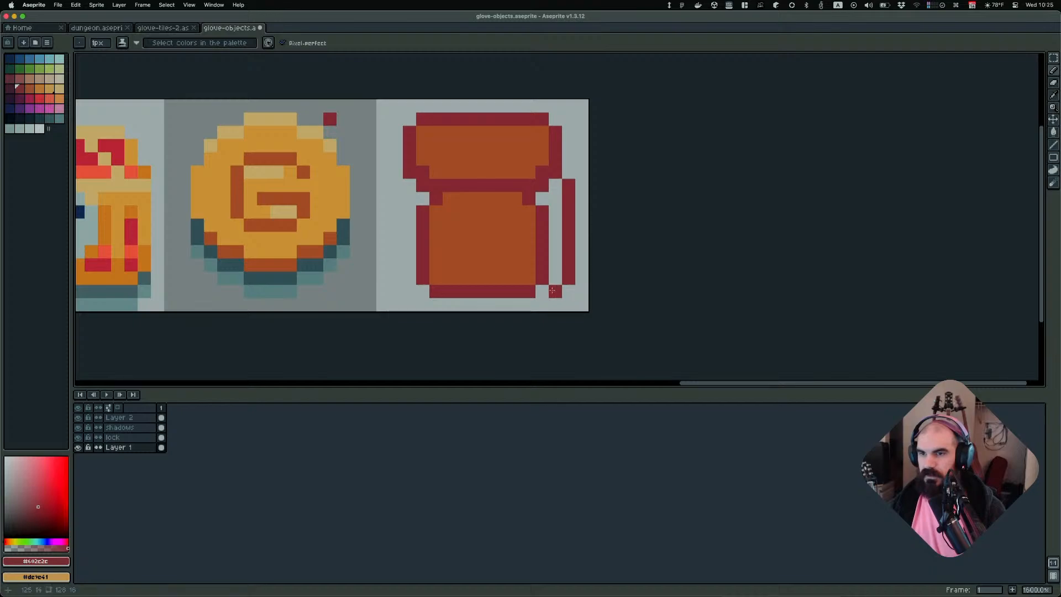
click(393, 187)
mouse_move(398, 191)
mouse_down()
mouse_move(395, 267)
mouse_move(413, 292)
mouse_move(549, 289)
mouse_up()
click(556, 291)
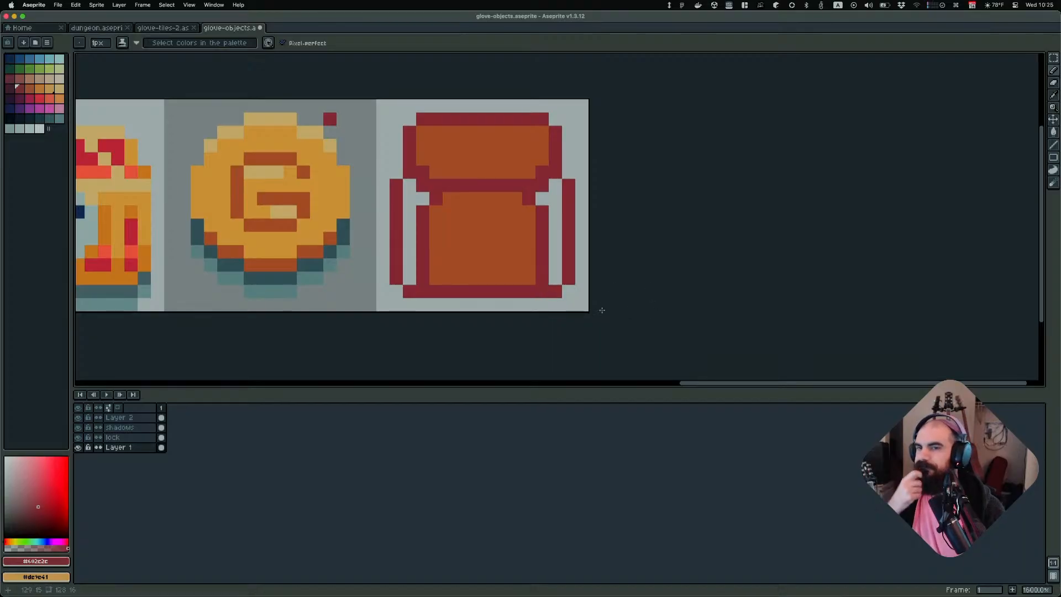
Pick orange and bucket-fill the gaps between the body and both side straps
scroll(584, 309, down, 3)
scroll(589, 297, up, 3)
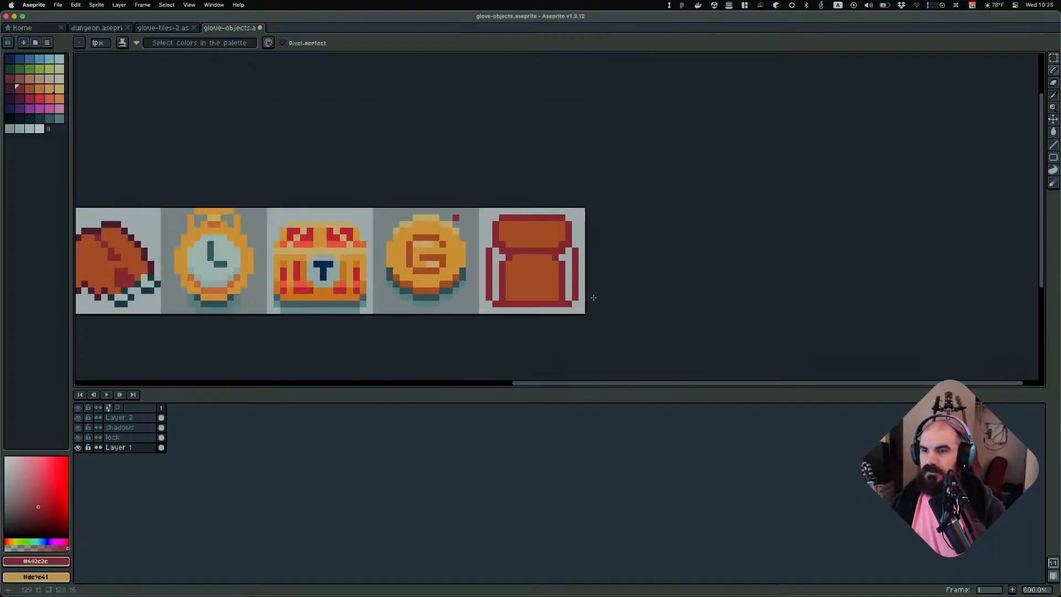
alt+click(476, 257)
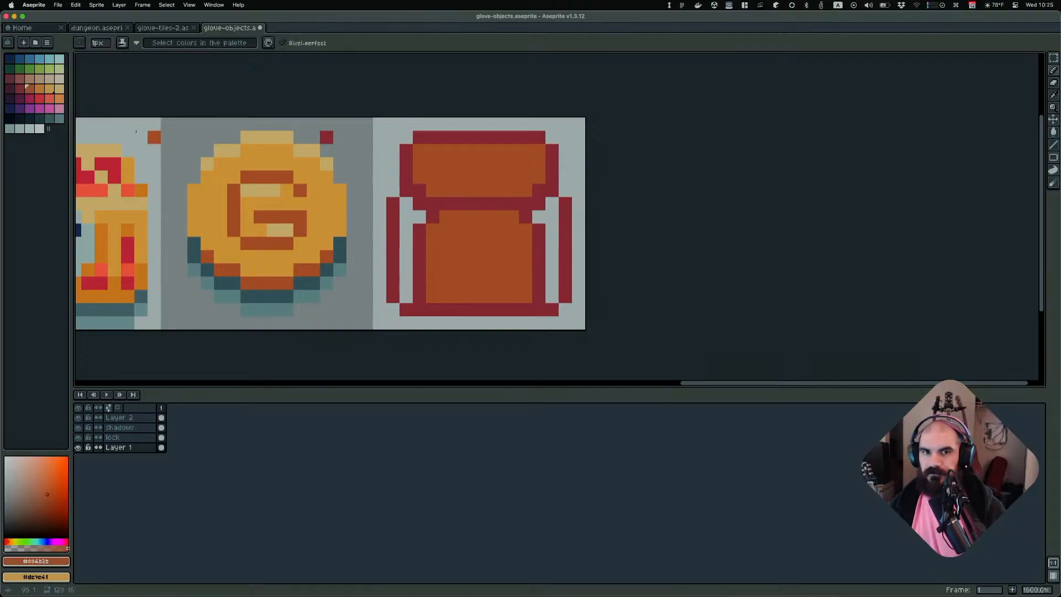
click(39, 89)
key(g)
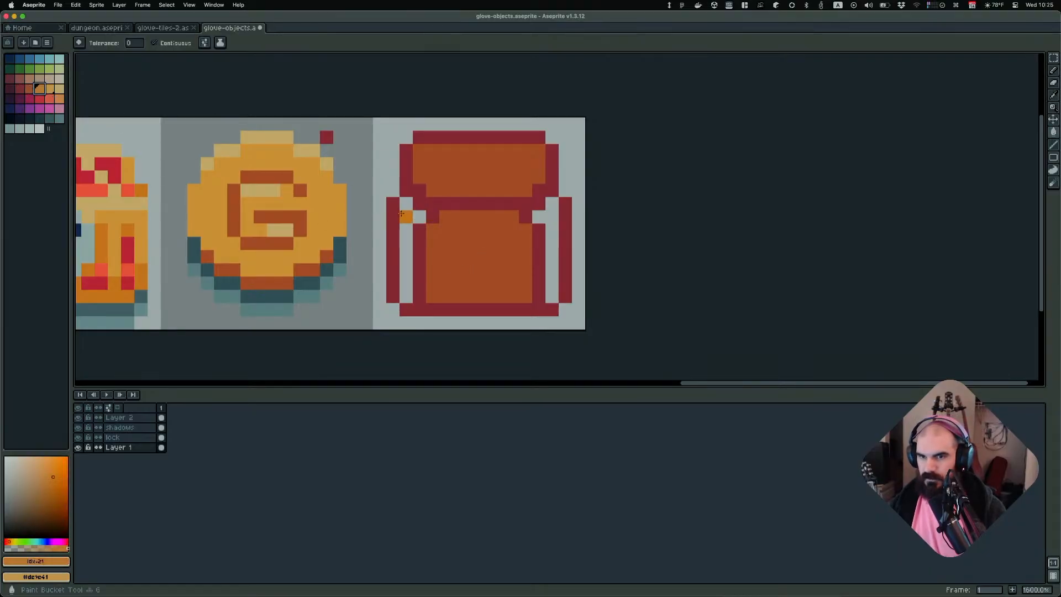
click(406, 221)
click(539, 229)
click(558, 224)
scroll(621, 226, down, 7)
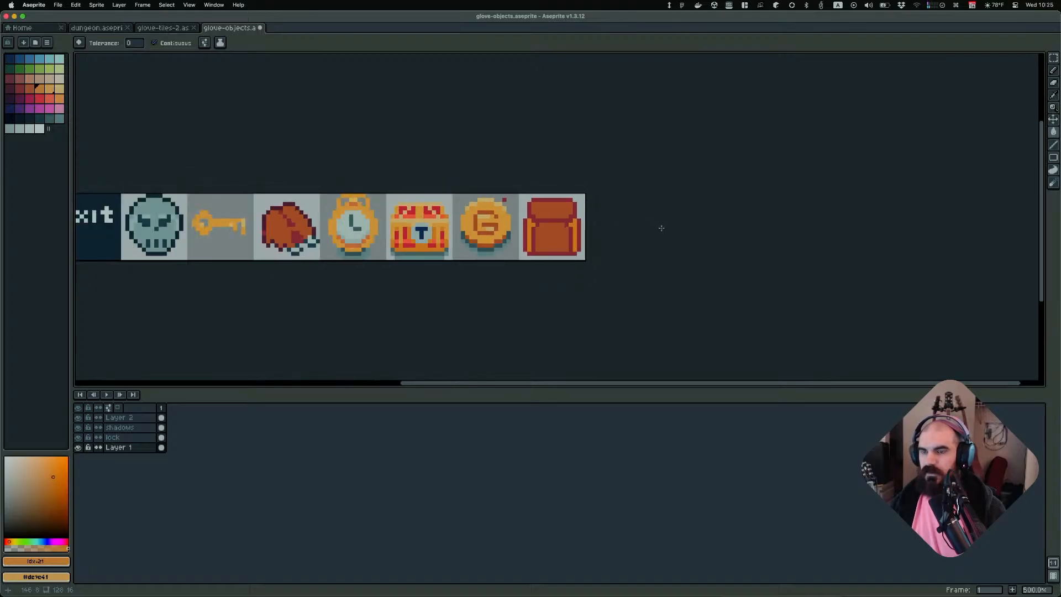
scroll(626, 235, up, 2)
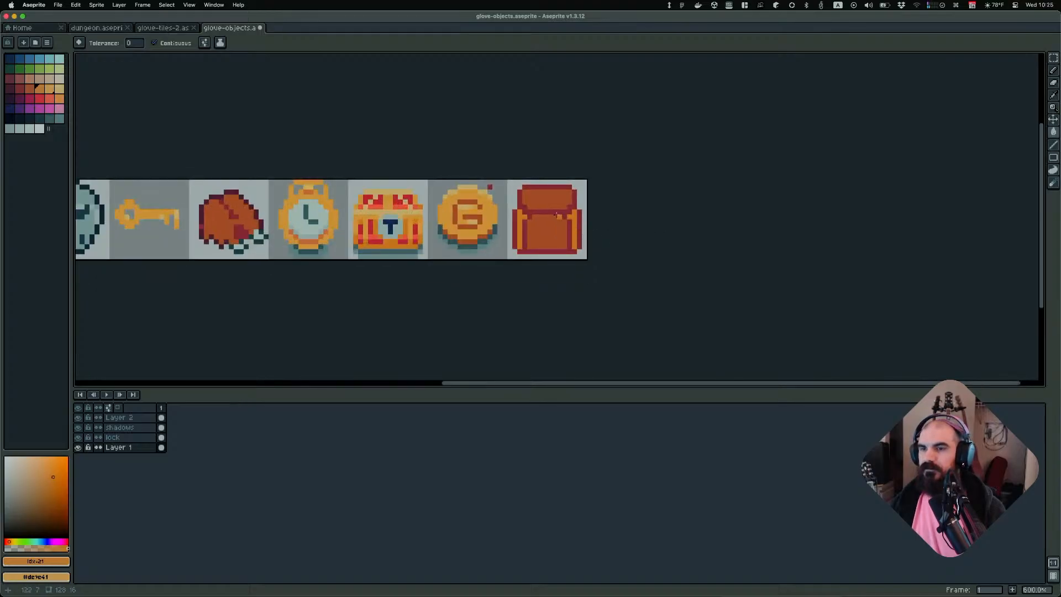
scroll(635, 221, down, 1)
scroll(630, 232, up, 2)
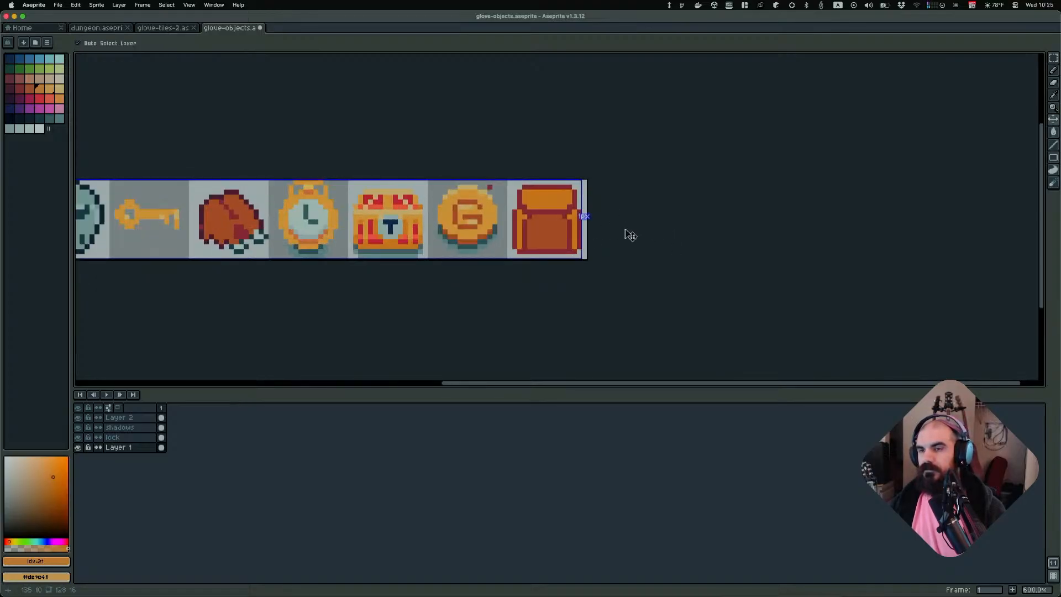
key(super+z)
Draw an orange band across the lower part of the backpack flap with the Pencil
scroll(629, 229, up, 3)
key(b)
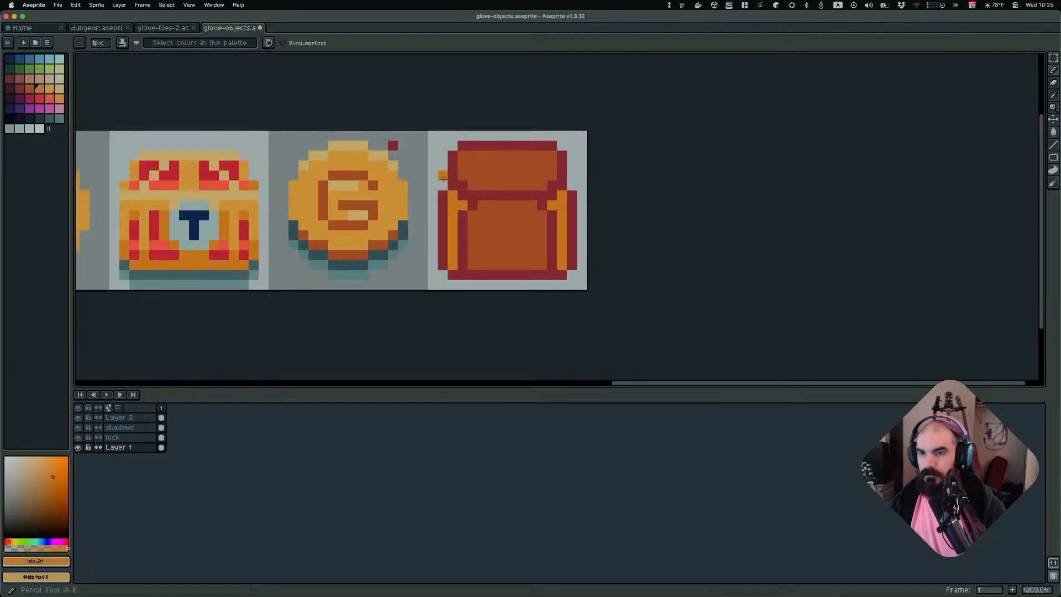
click(472, 186)
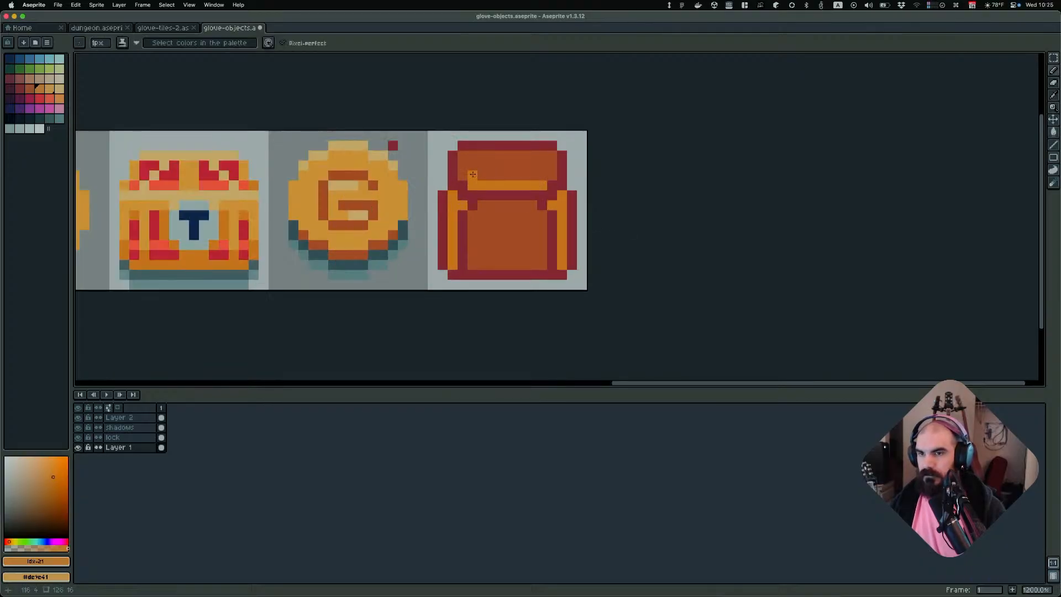
drag(473, 174, 548, 177)
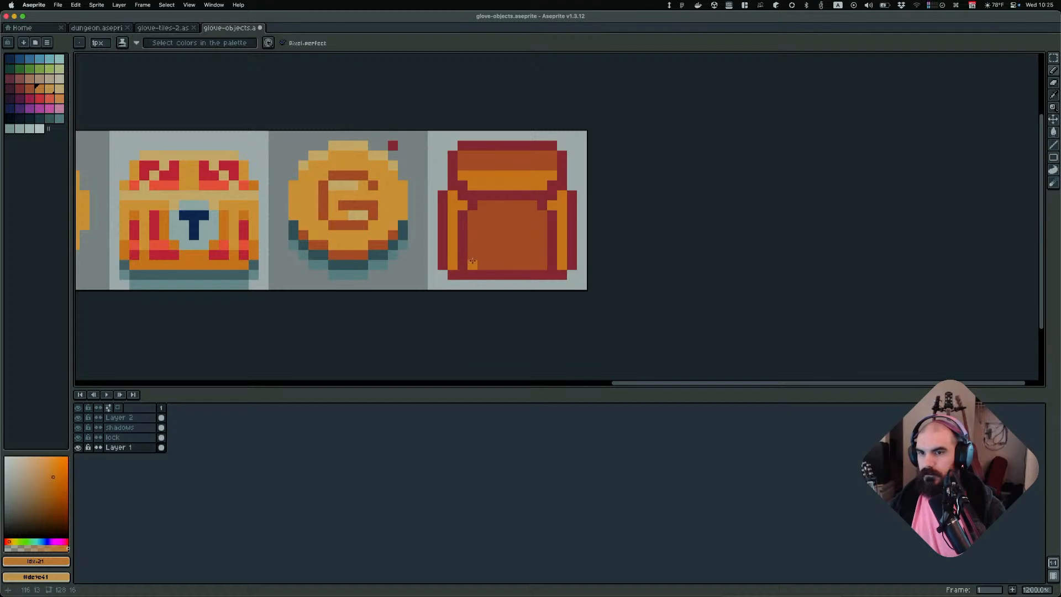
Erase the pixels at the bottom inner corners where the straps meet the body
scroll(565, 244, down, 6)
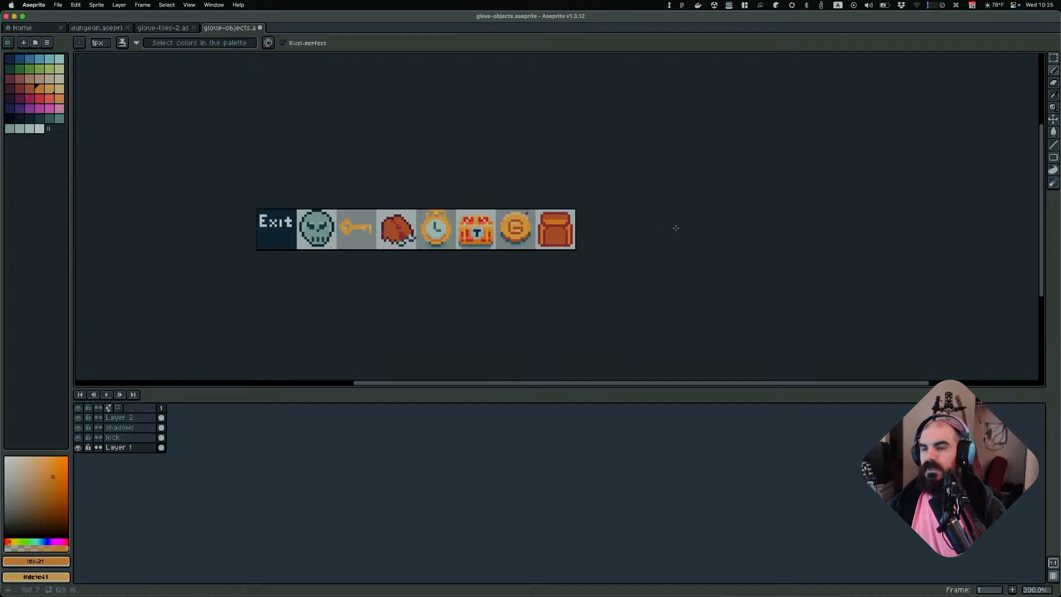
scroll(574, 246, up, 5)
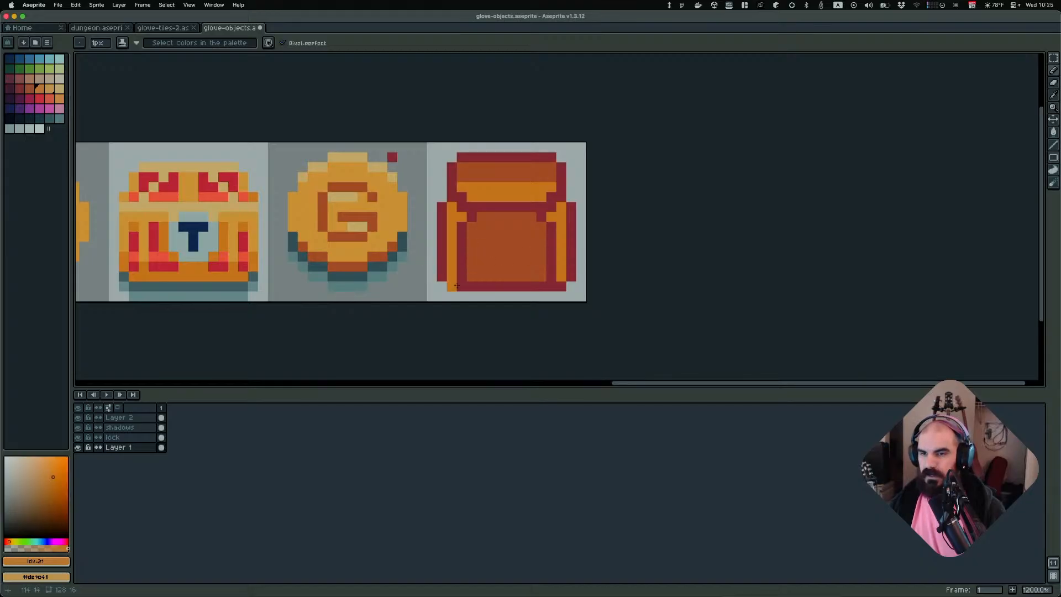
scroll(546, 257, up, 3)
key(e)
click(549, 282)
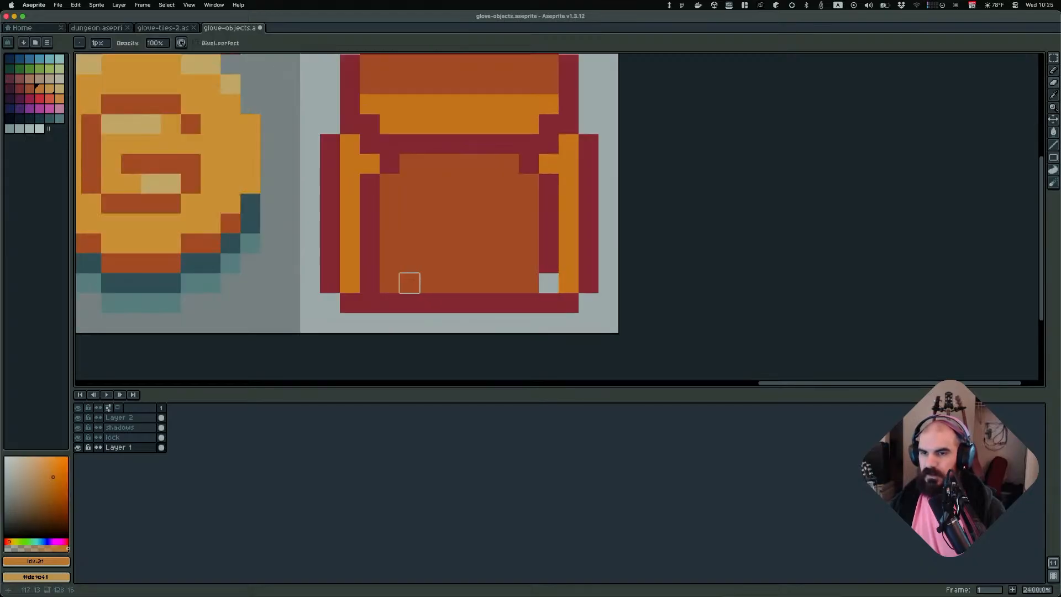
click(369, 282)
Draw a dark red pocket outline across the lower part of the backpack body
key(b)
alt+click(549, 247)
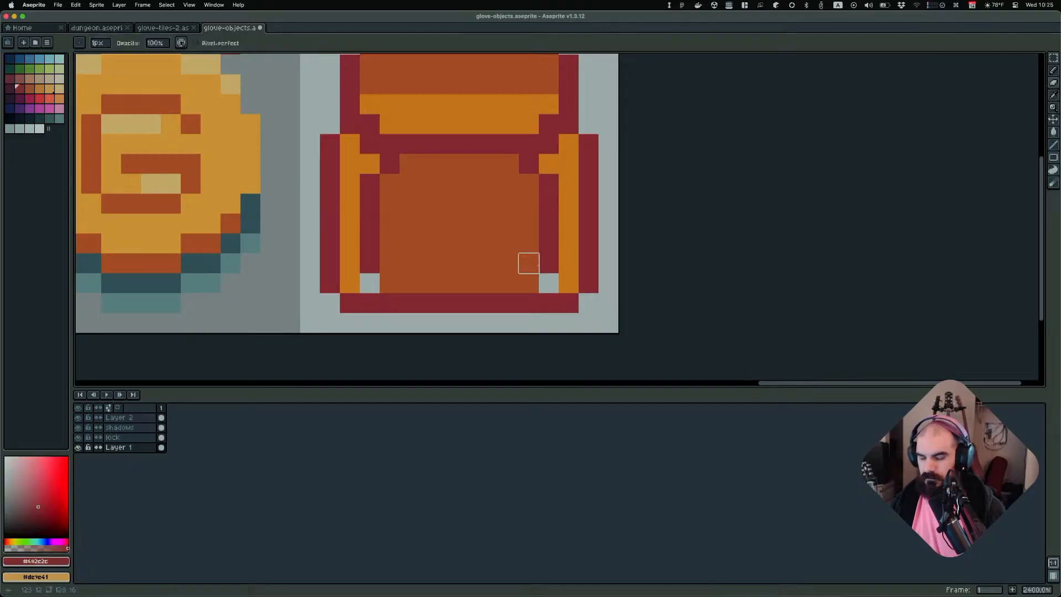
click(528, 280)
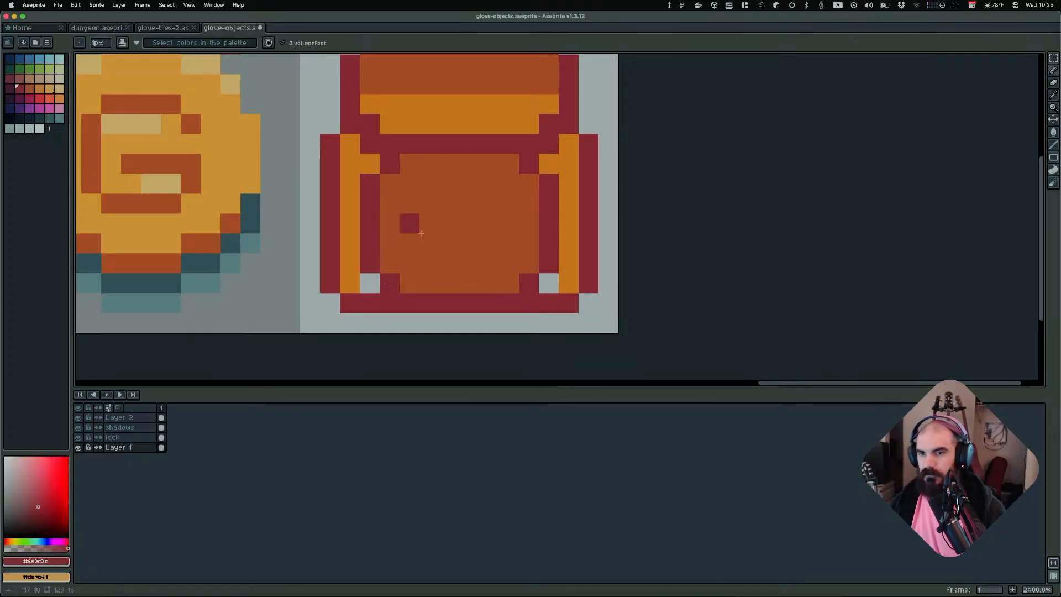
key(super+z)
key(super+z)
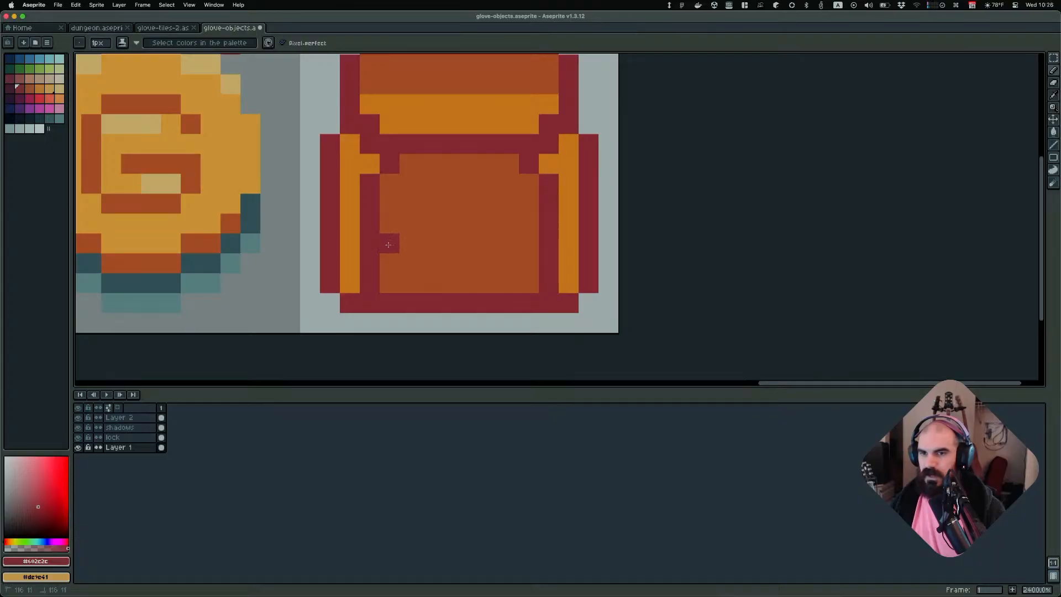
mouse_move(388, 245)
mouse_down()
mouse_move(430, 263)
mouse_move(509, 263)
mouse_move(529, 243)
mouse_up()
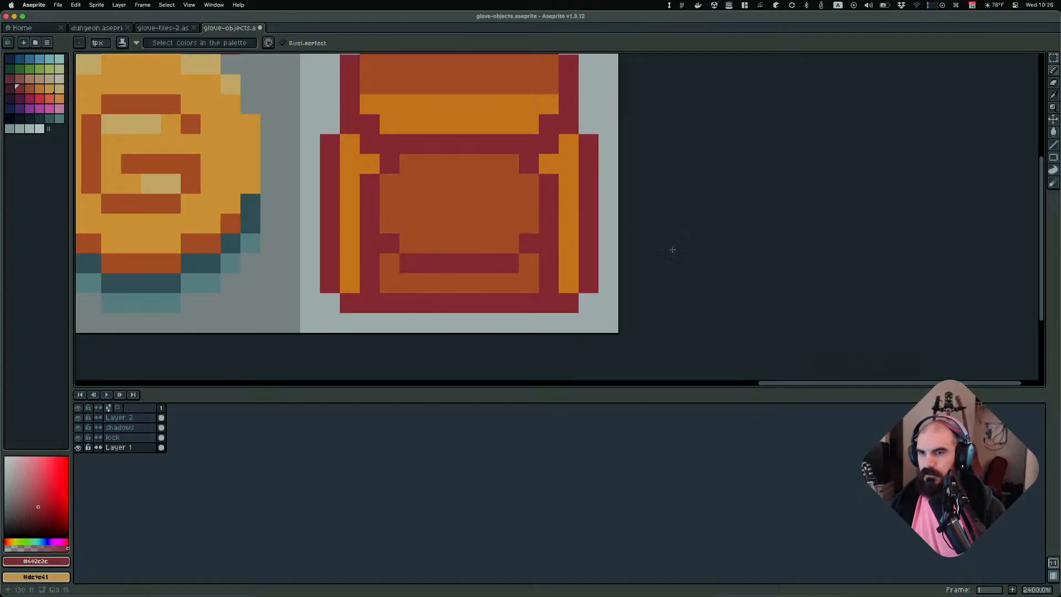
Try drawing a line across the middle of the backpack body, sample the strap's orange, and undo the line
scroll(672, 249, down, 3)
scroll(607, 258, up, 2)
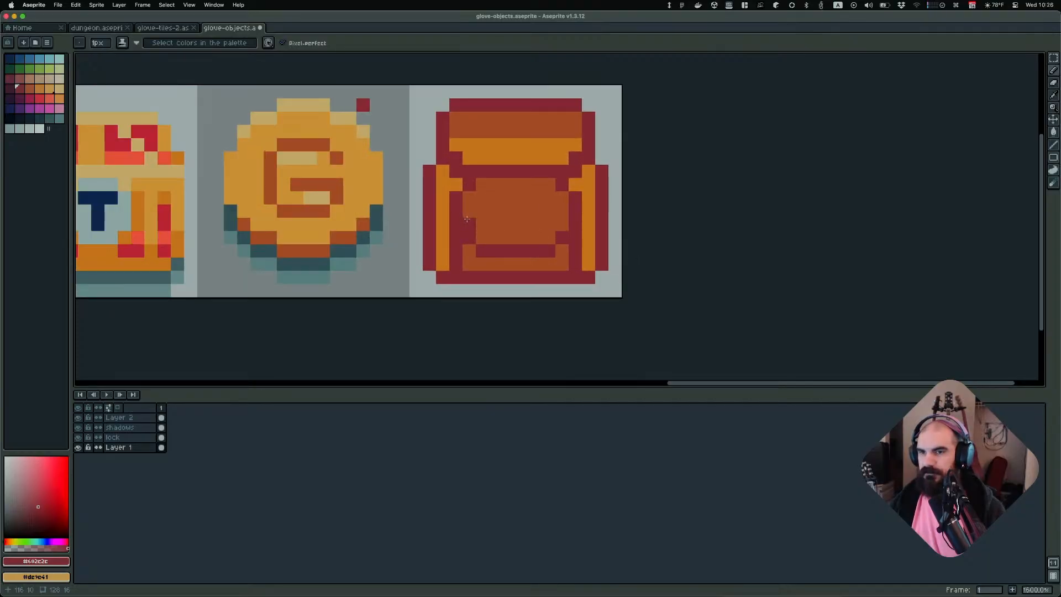
drag(469, 222, 562, 223)
scroll(679, 237, down, 3)
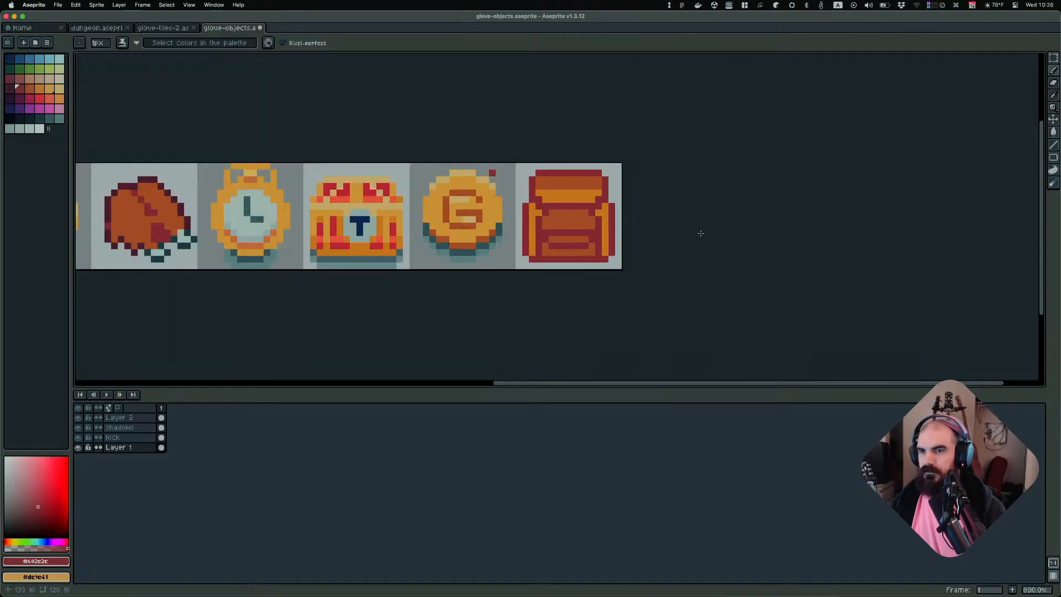
scroll(578, 223, up, 3)
scroll(579, 222, right, 2)
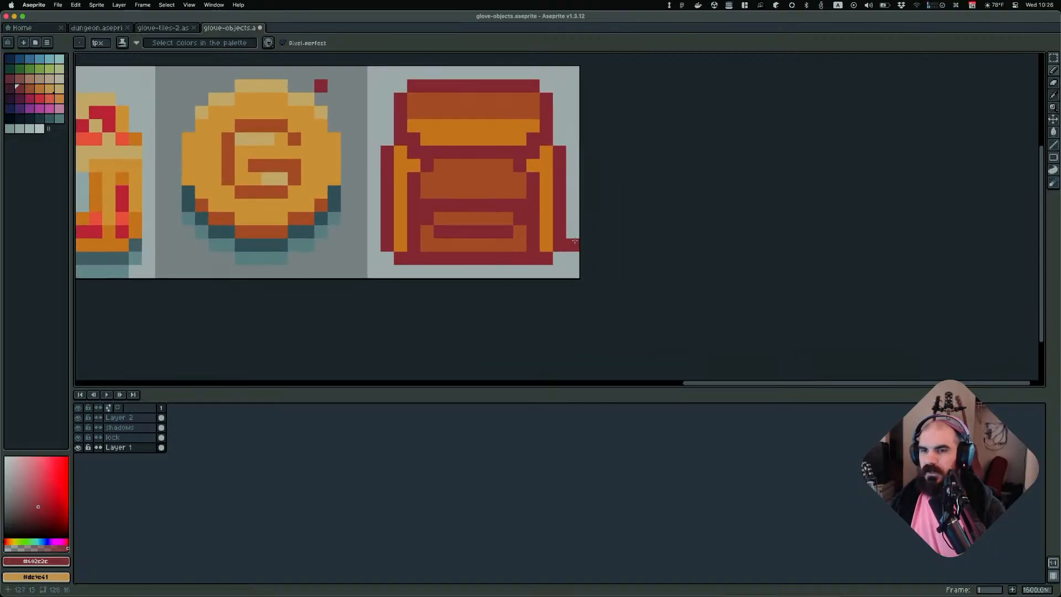
scroll(578, 224, down, 3)
scroll(586, 232, up, 2)
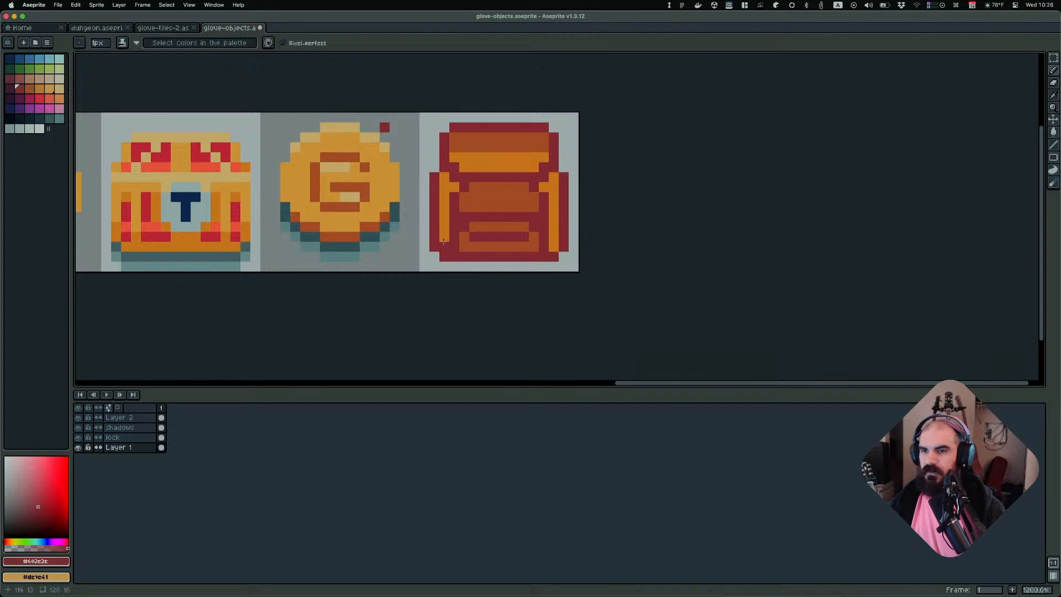
alt+click(439, 223)
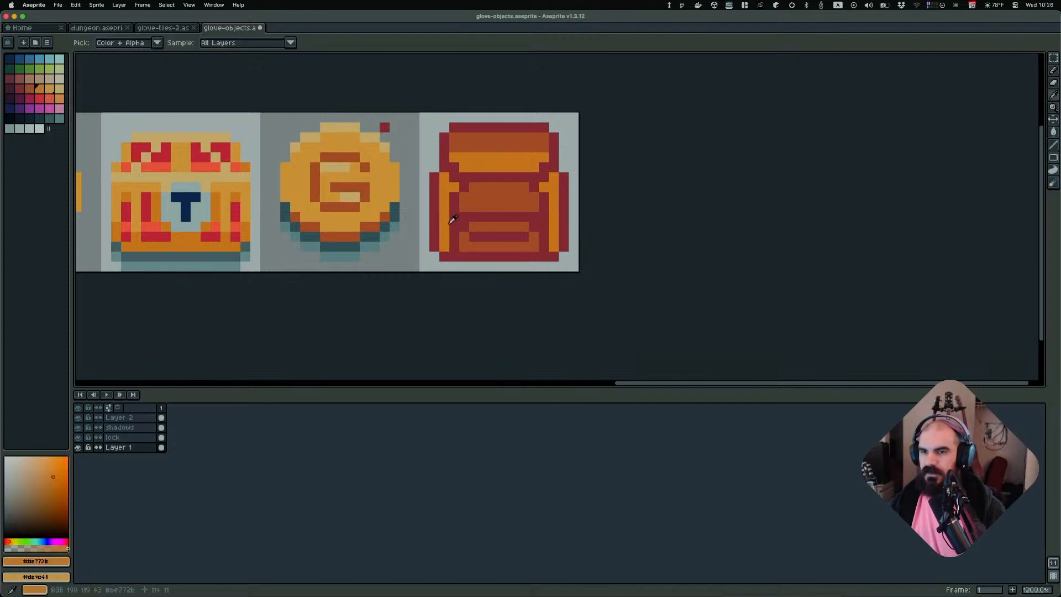
scroll(656, 226, down, 2)
scroll(656, 227, down, 2)
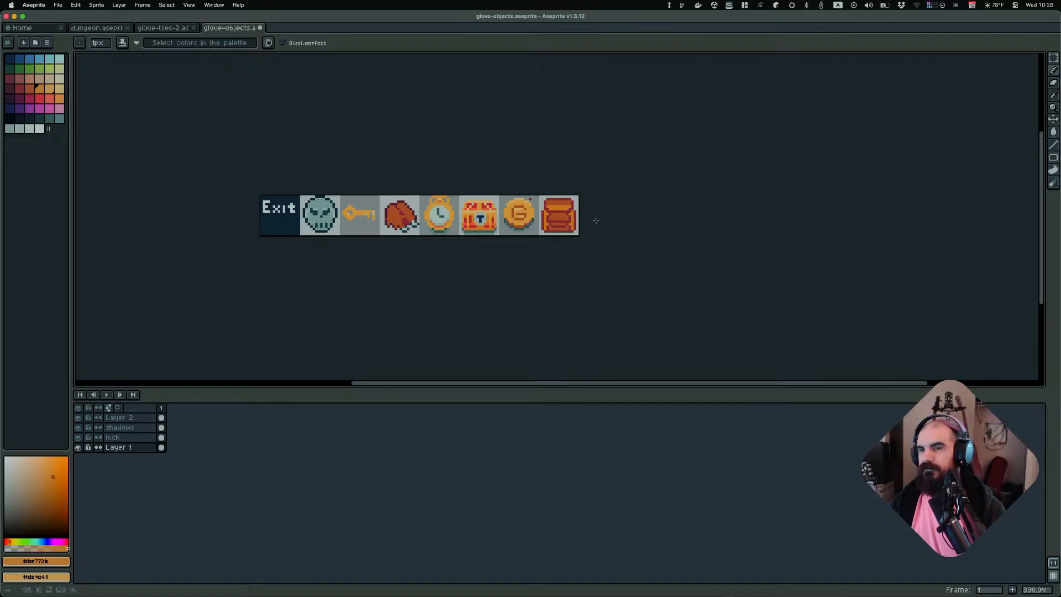
scroll(599, 220, up, 4)
key(super+z)
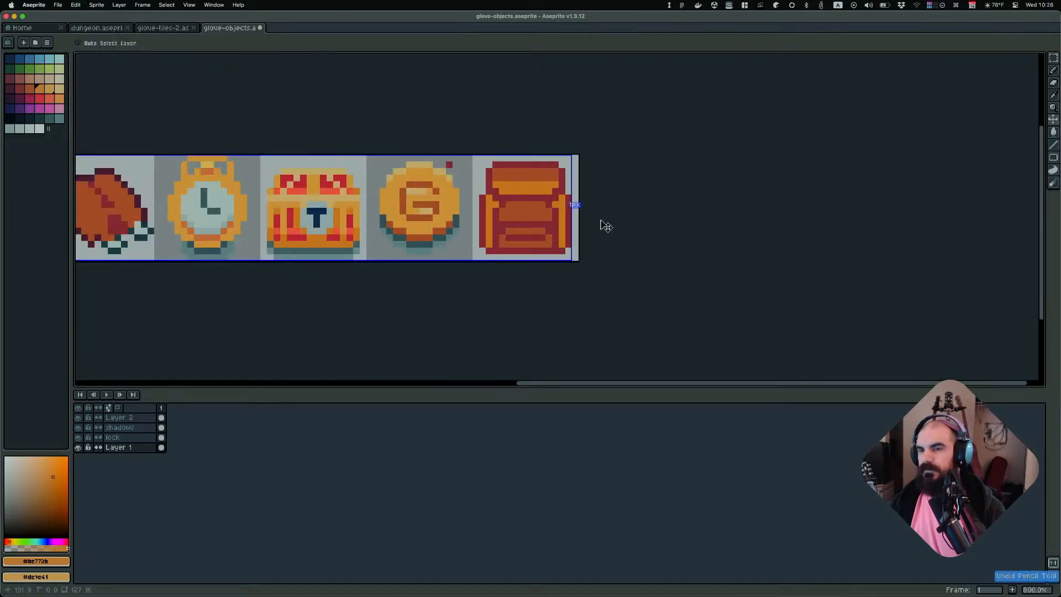
Sample the flap's brown and draw a short brown line across the flap's orange band with the Pencil
scroll(501, 239, up, 3)
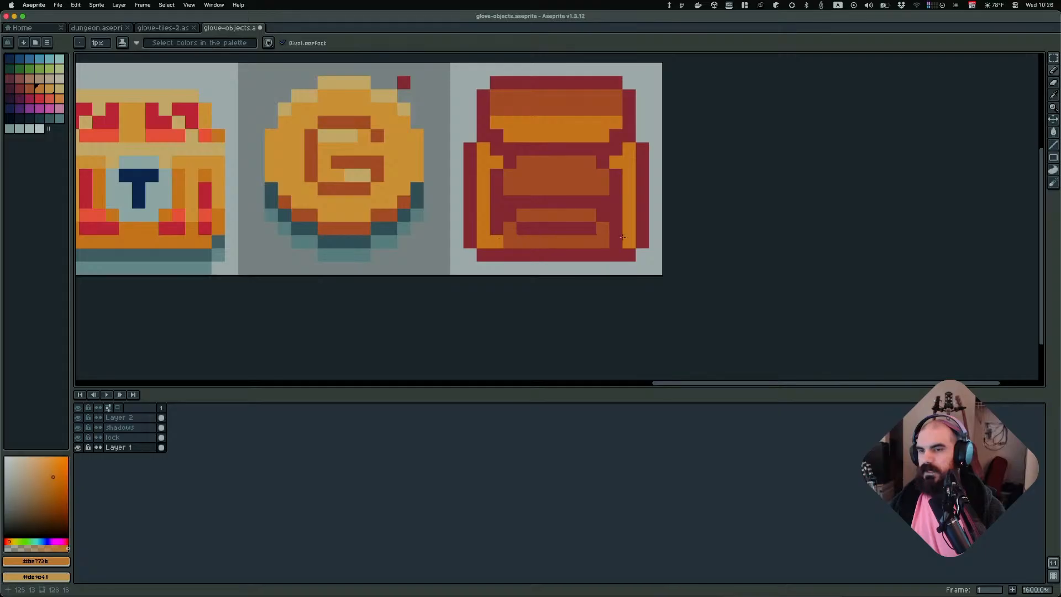
scroll(690, 232, down, 6)
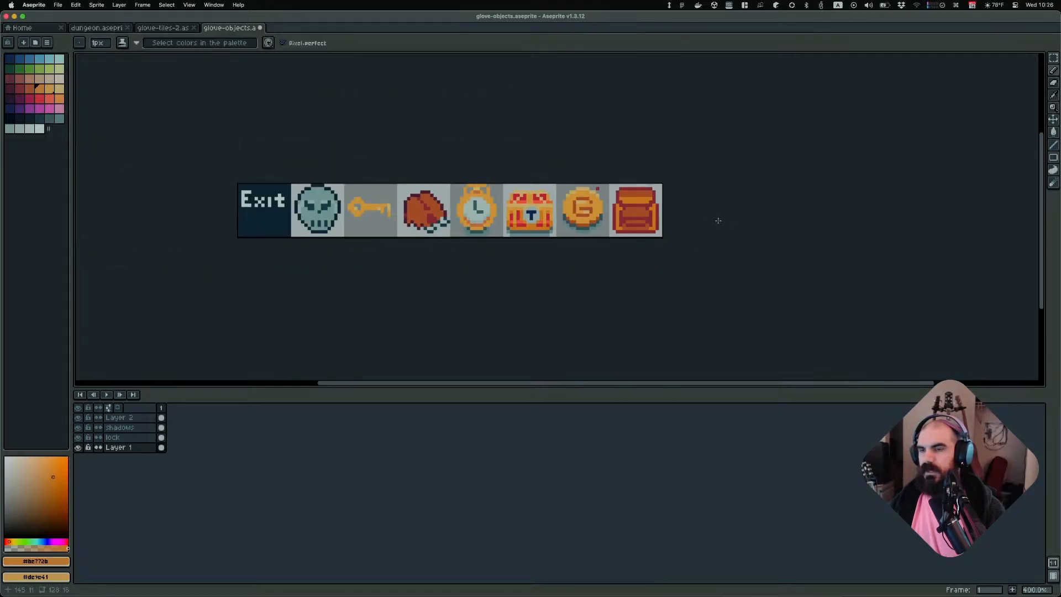
scroll(591, 215, right, 3)
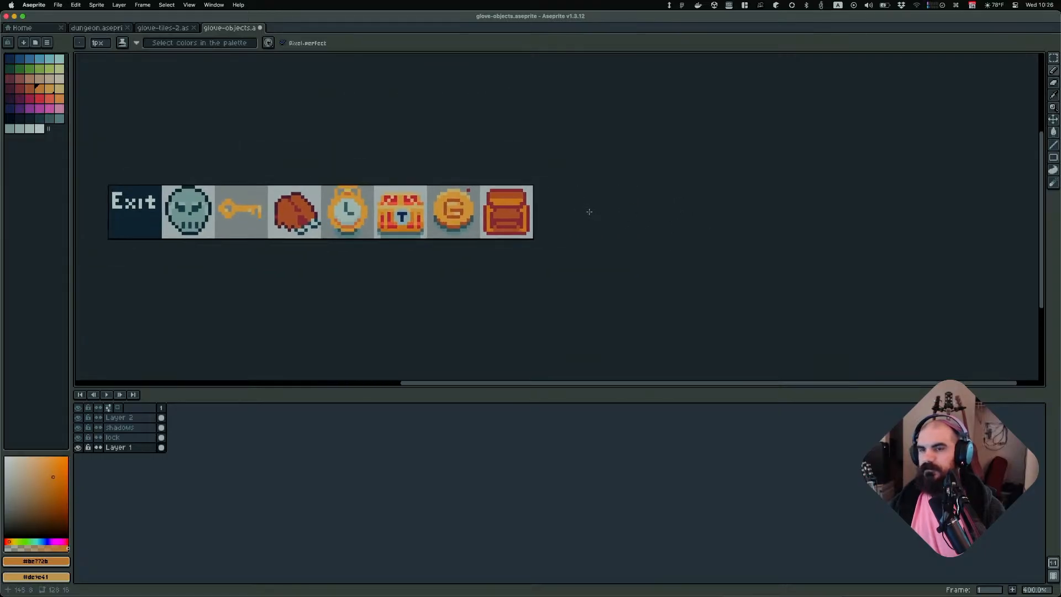
scroll(608, 221, down, 3)
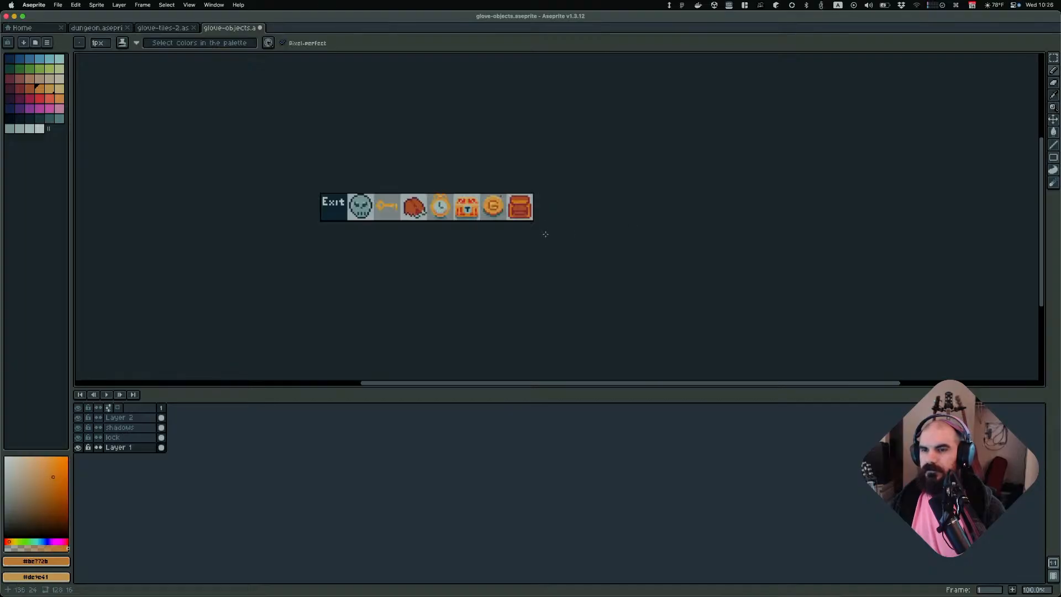
scroll(542, 234, up, 8)
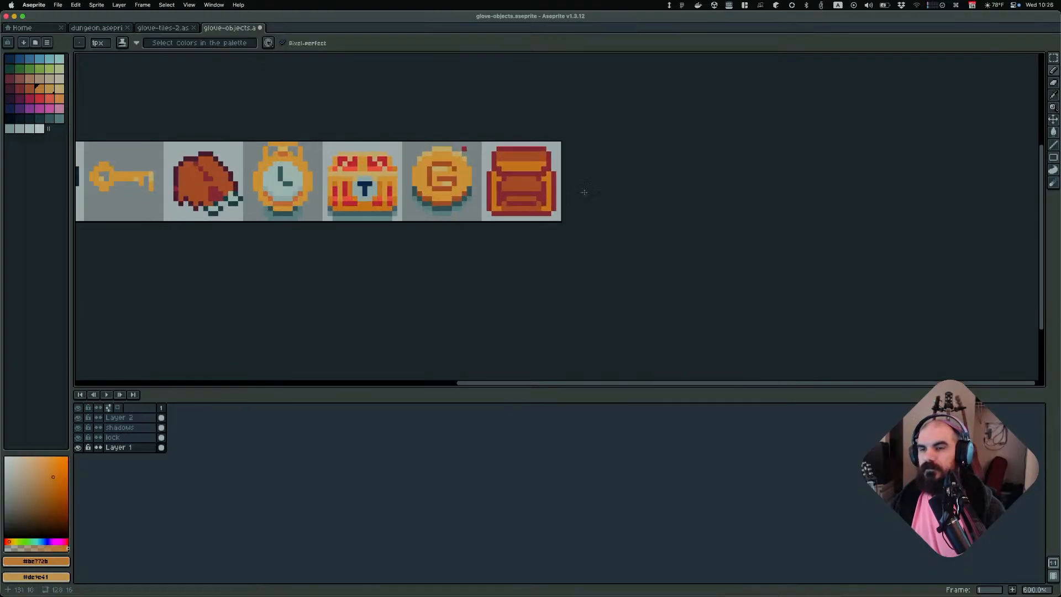
alt+click(461, 155)
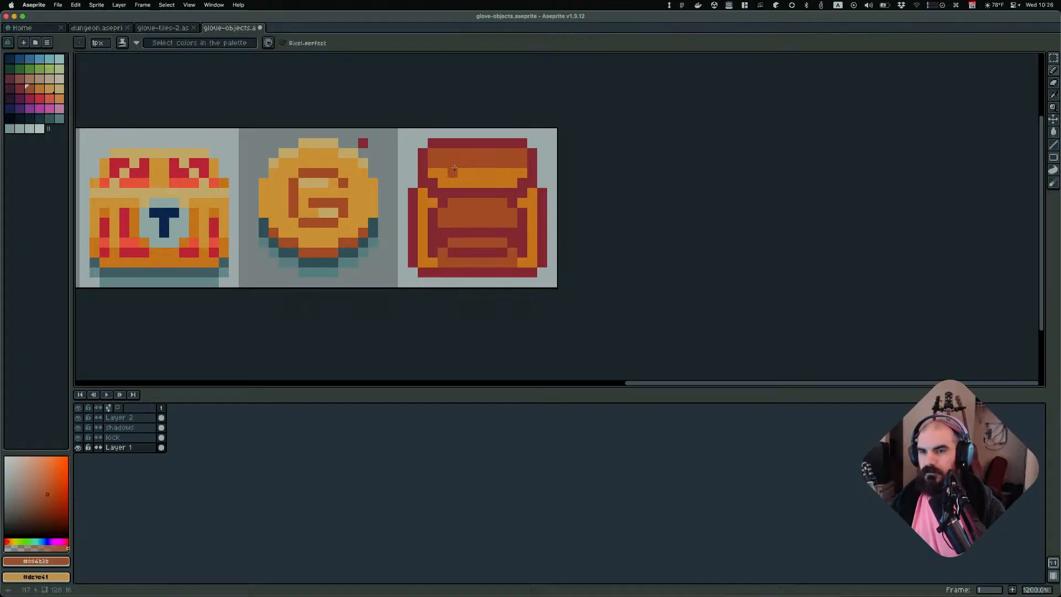
drag(456, 173, 498, 172)
Pick light orange and bucket-fill the gap beside the left strap, undoing a fill on the flap
scroll(664, 194, down, 4)
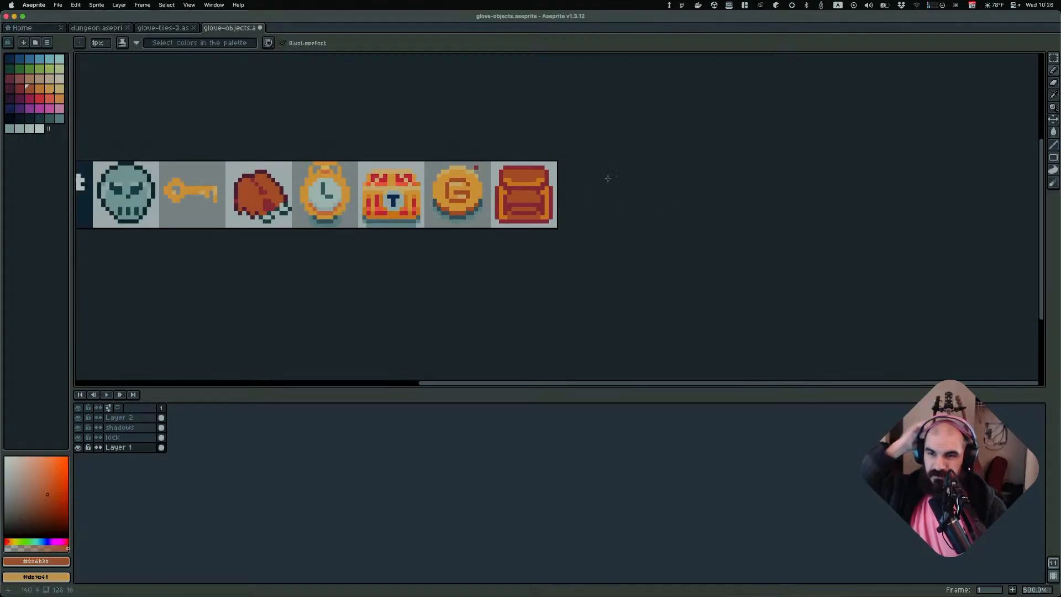
scroll(630, 176, down, 1)
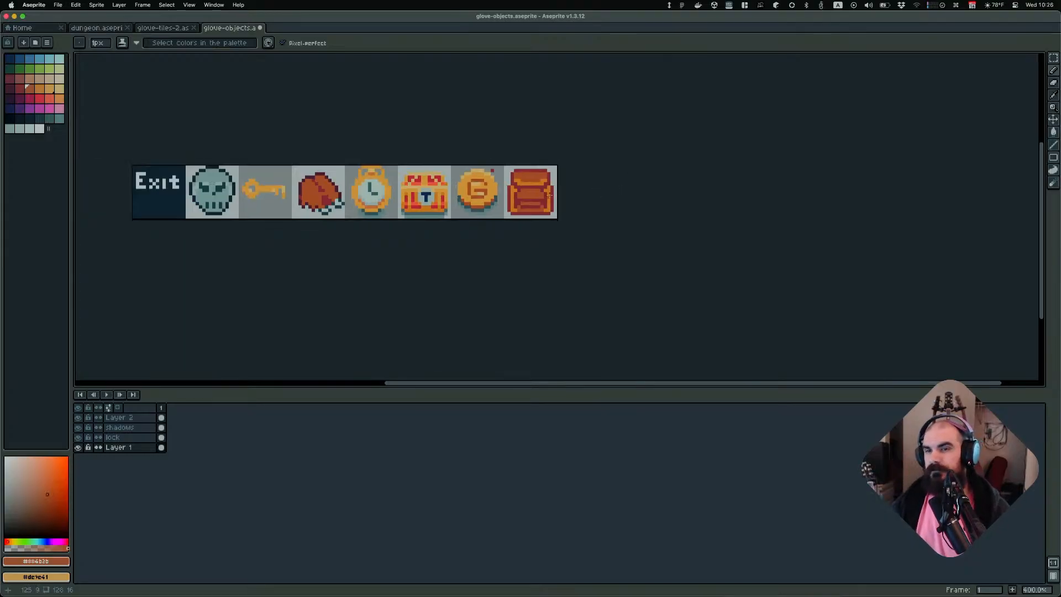
middle_drag(562, 206, 623, 225)
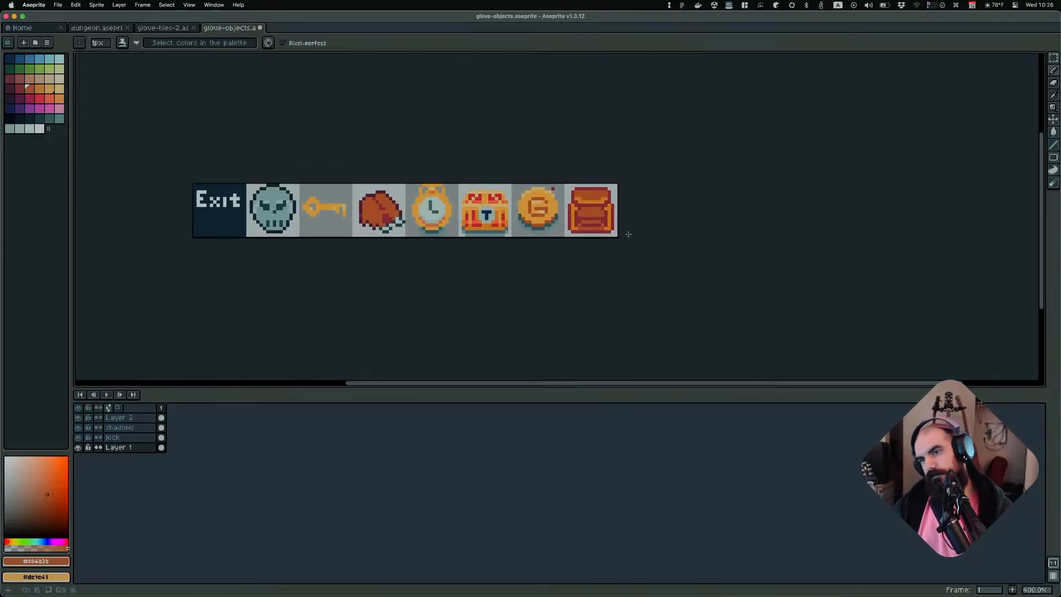
scroll(628, 234, up, 5)
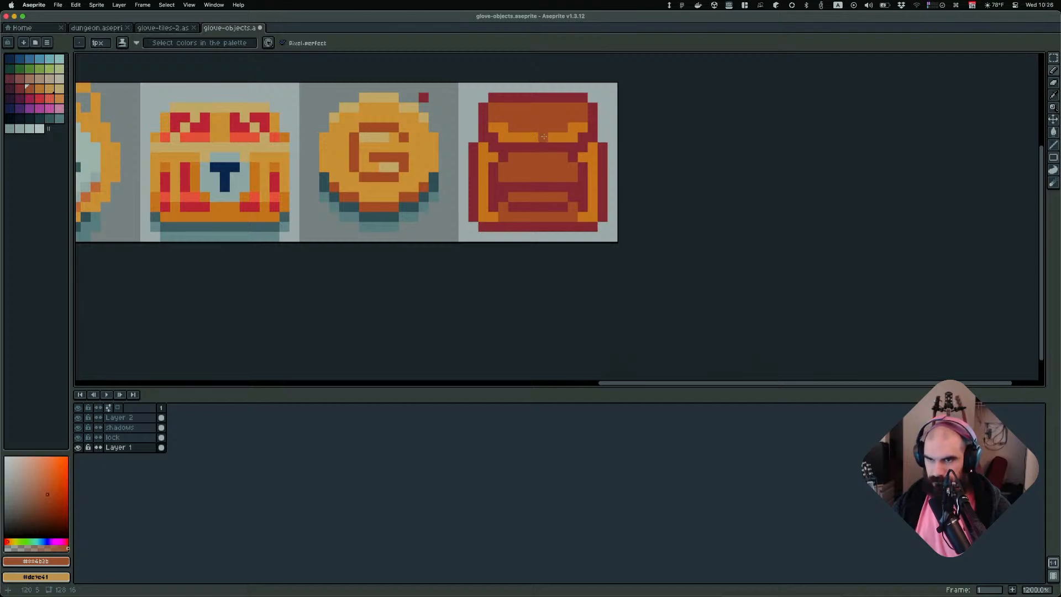
click(40, 88)
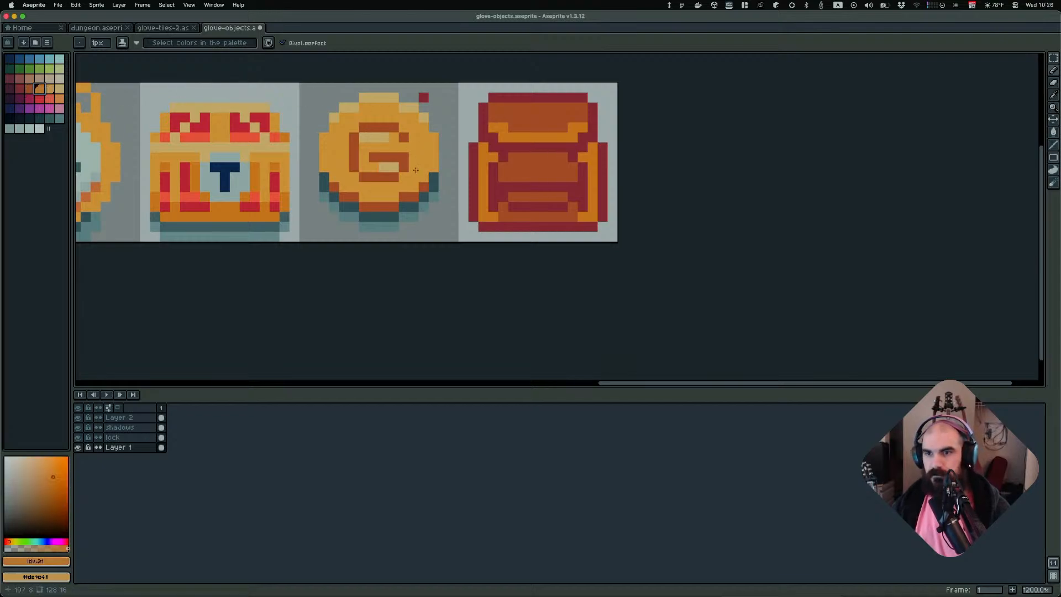
key(g)
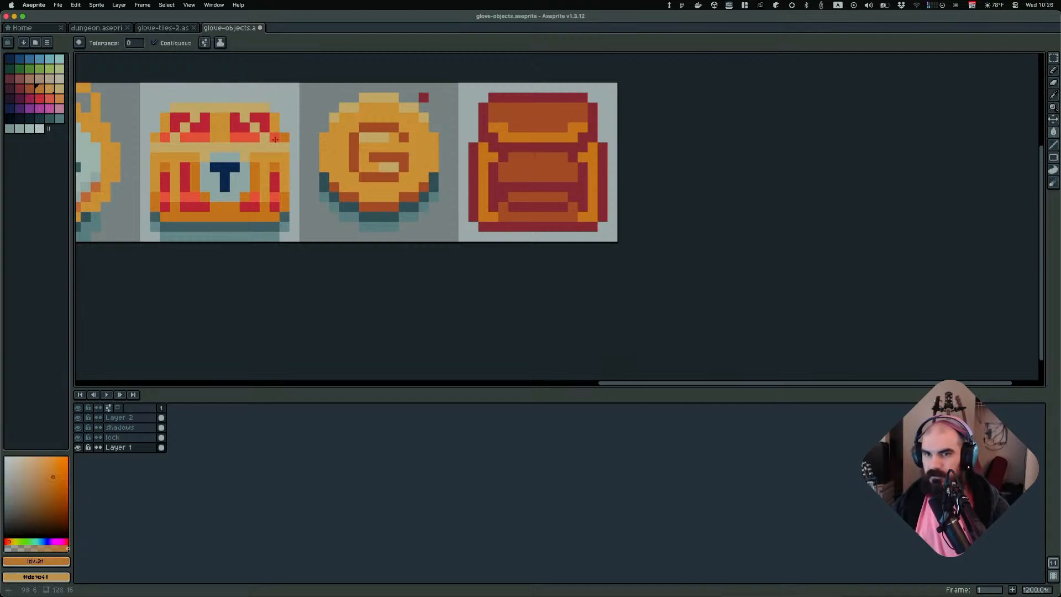
click(50, 89)
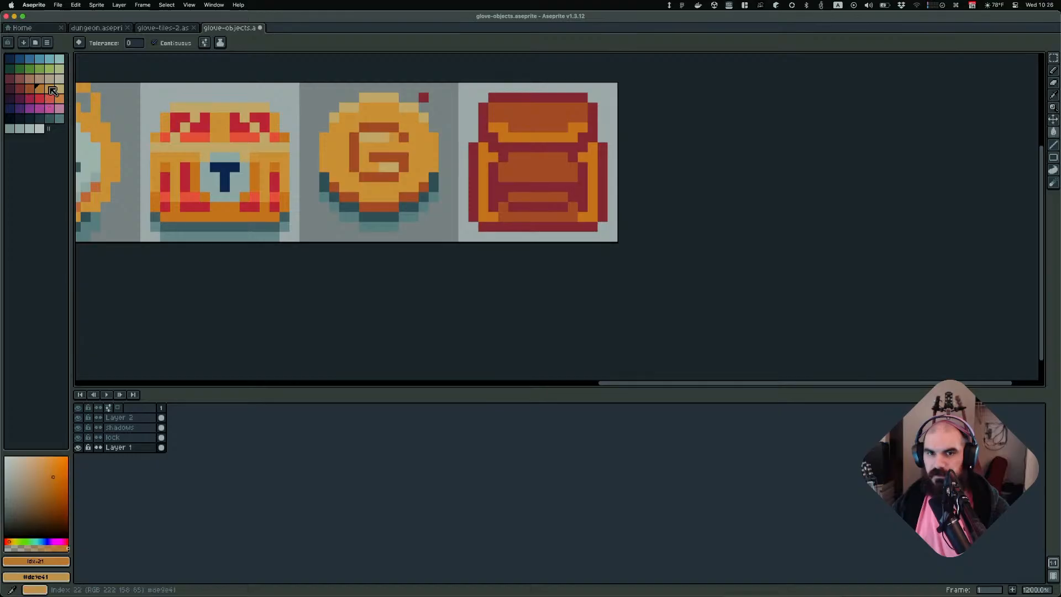
click(484, 153)
click(553, 130)
key(super+z)
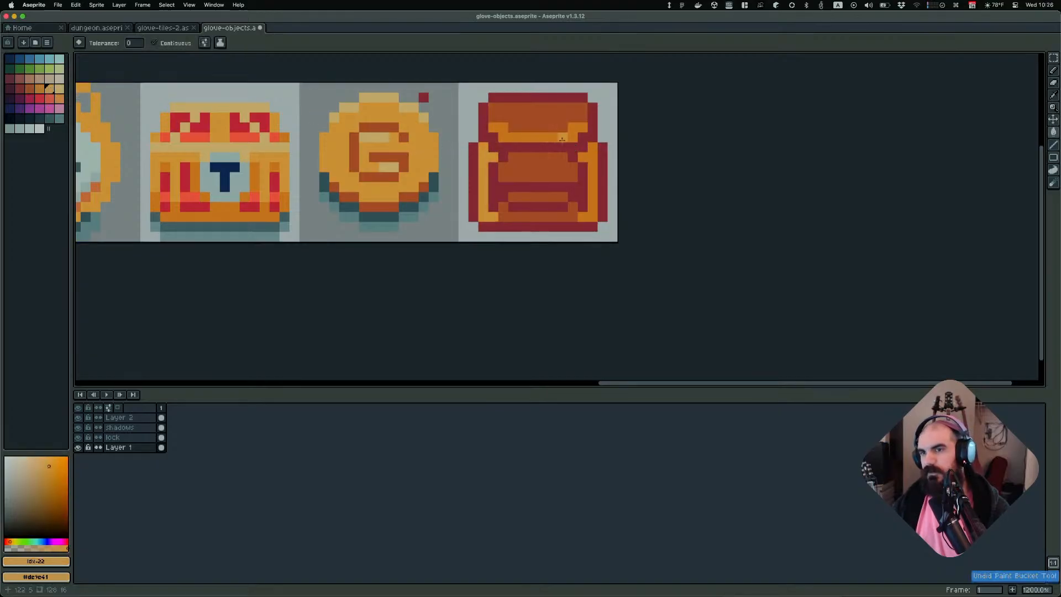
Try bucket-filling the gap beside the right strap with light orange and undo it
click(593, 154)
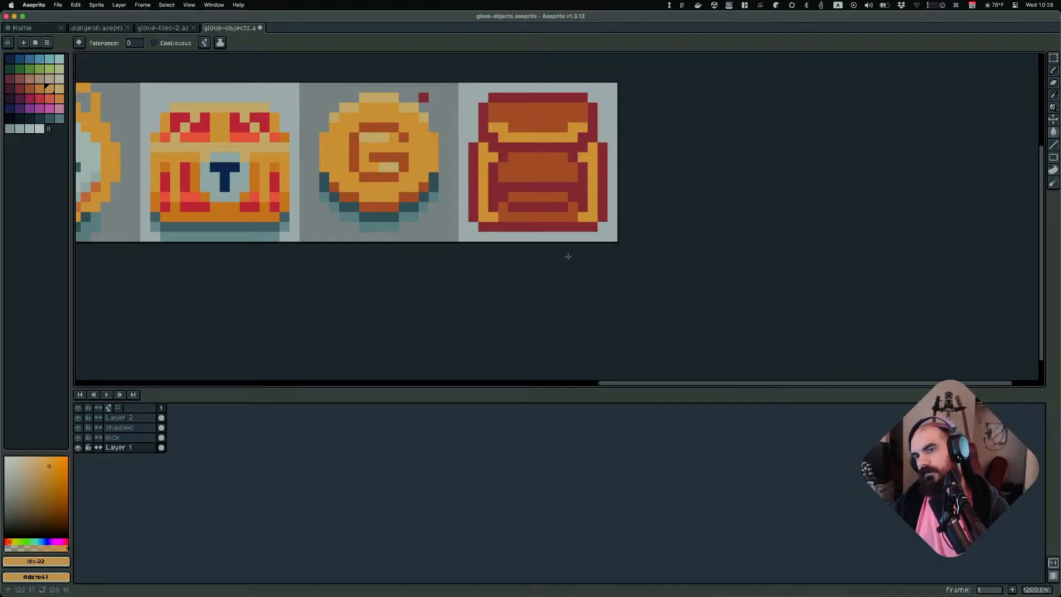
scroll(567, 256, down, 4)
scroll(680, 248, up, 5)
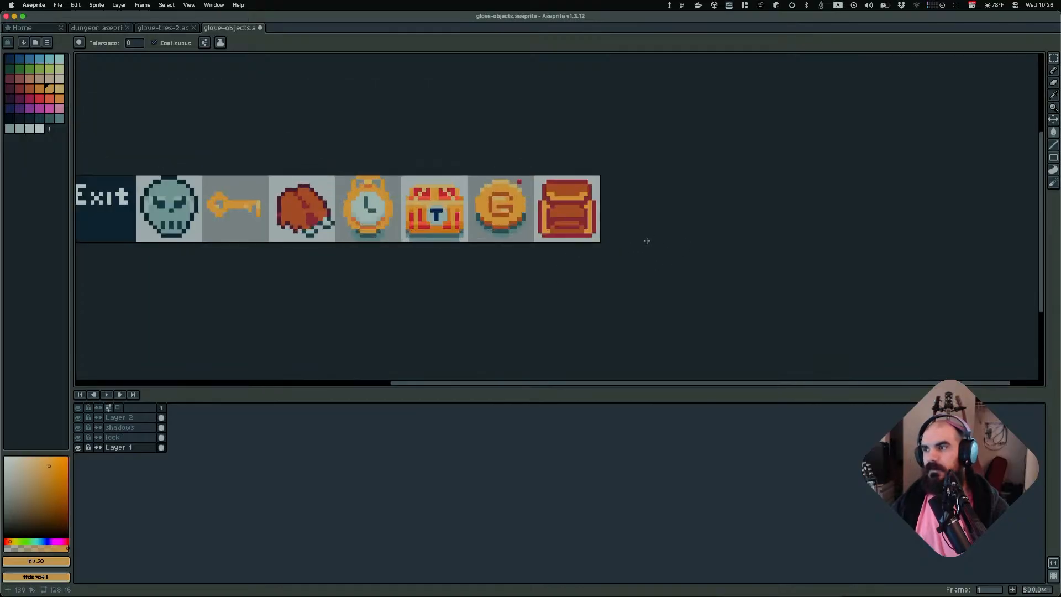
key(super+z)
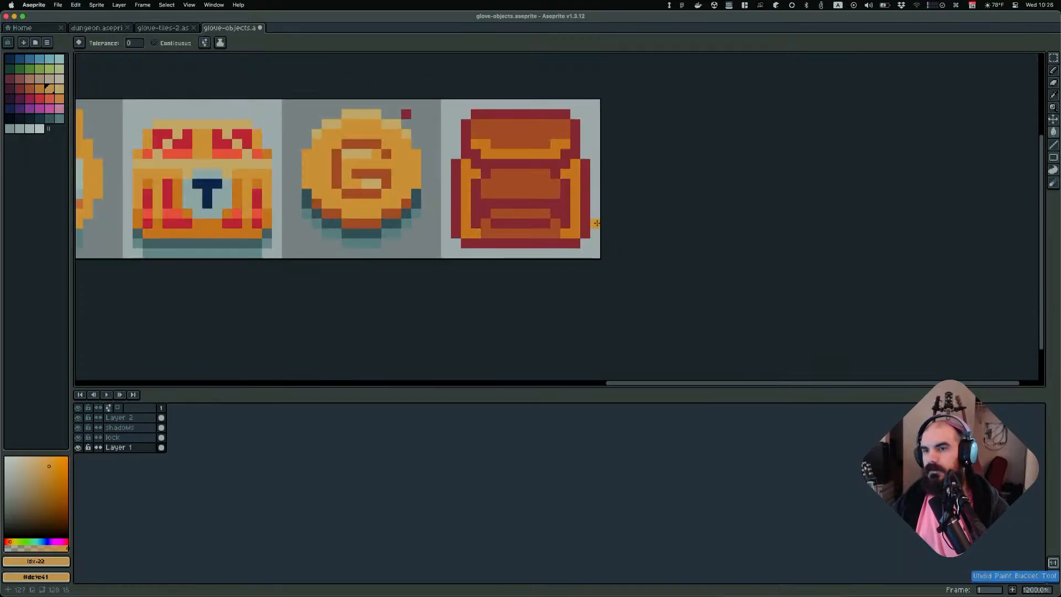
Draw a light orange line across the flap's orange band with the Pencil
scroll(517, 214, up, 1)
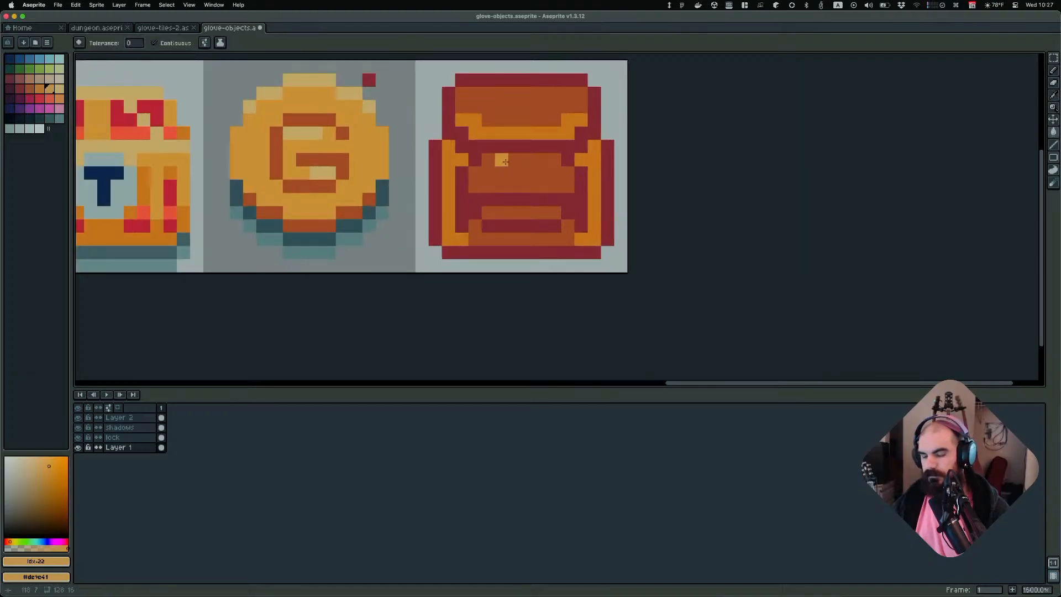
key(b)
drag(475, 134, 568, 133)
scroll(628, 149, down, 4)
scroll(688, 163, down, 2)
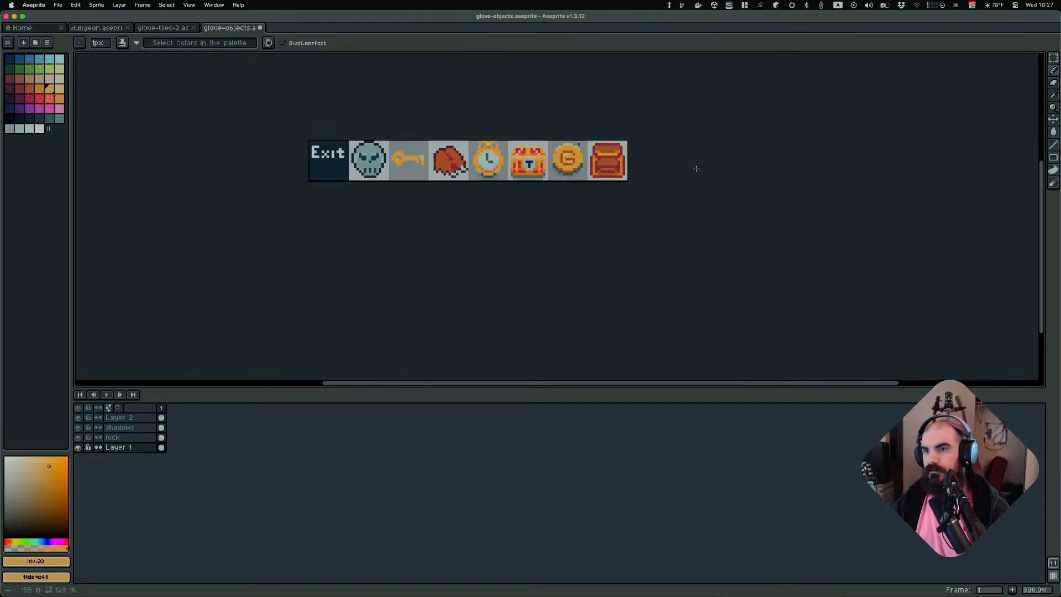
scroll(701, 167, up, 4)
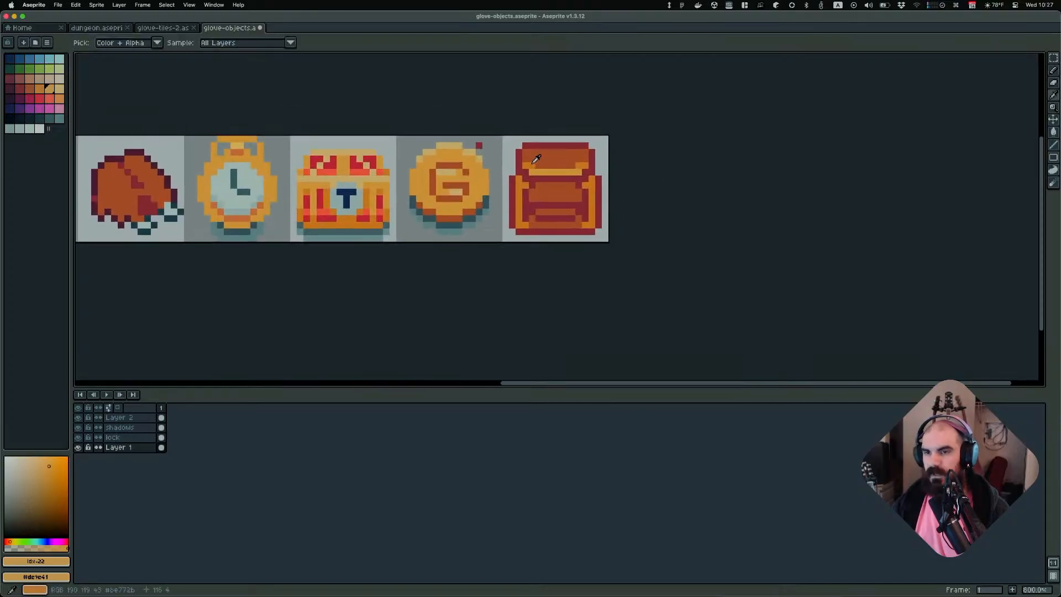
Sample the darker orange from the backpack flap
alt+click(537, 163)
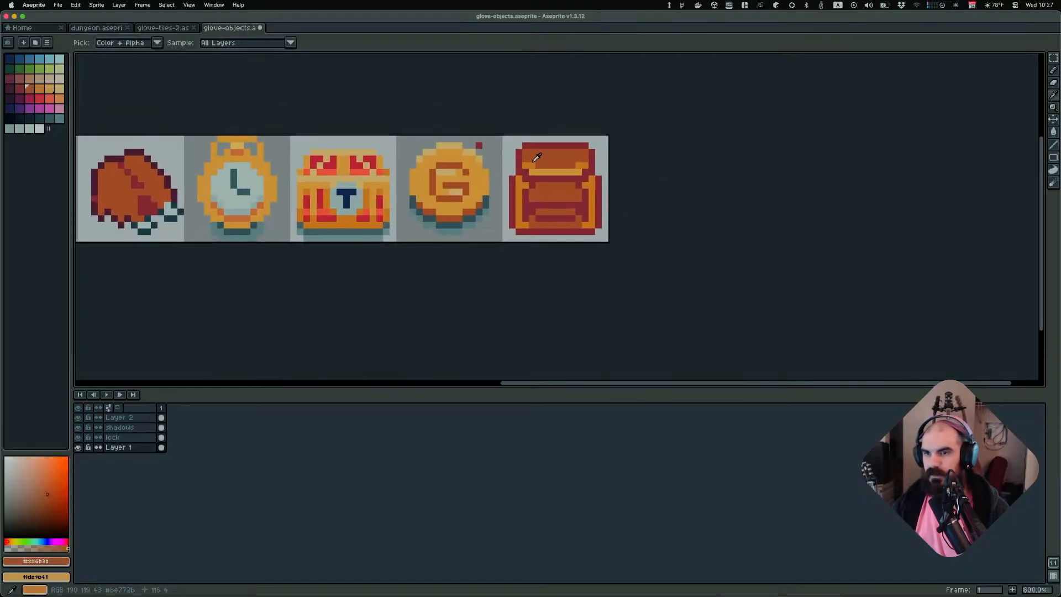
alt+click(541, 162)
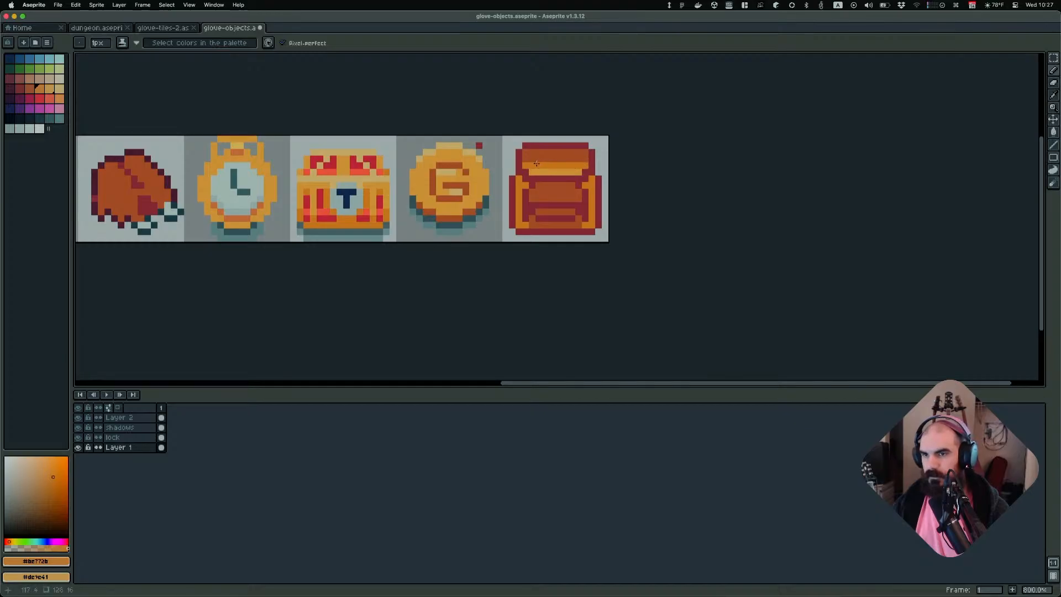
scroll(685, 168, down, 5)
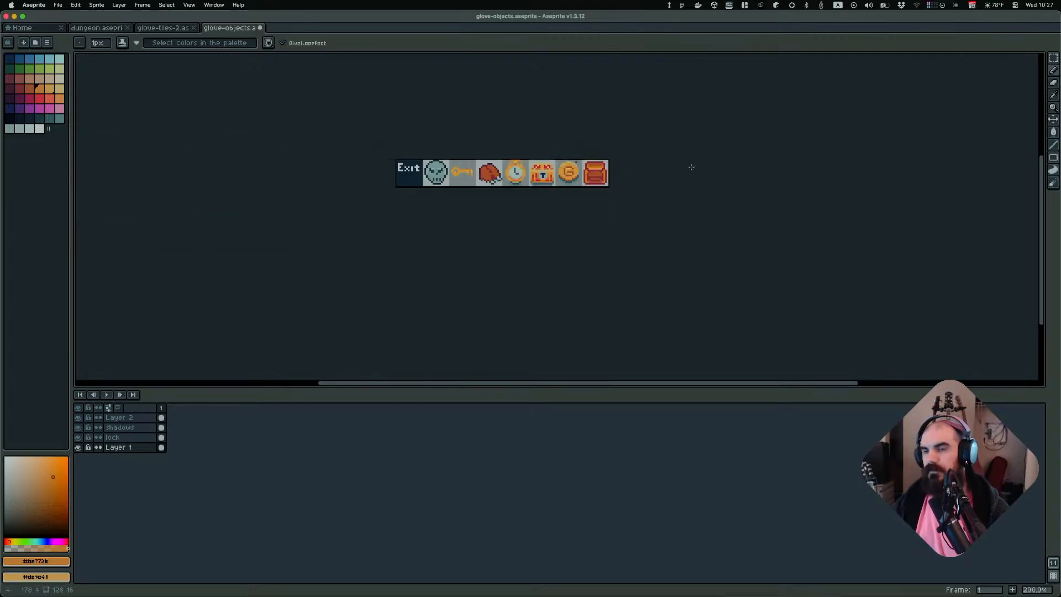
scroll(672, 164, up, 2)
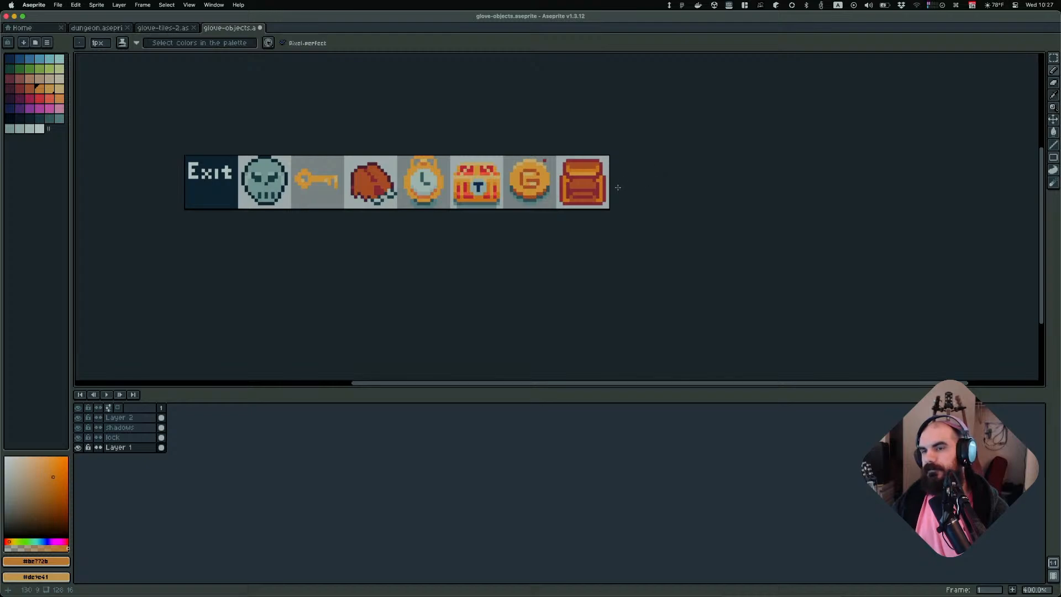
scroll(628, 189, up, 6)
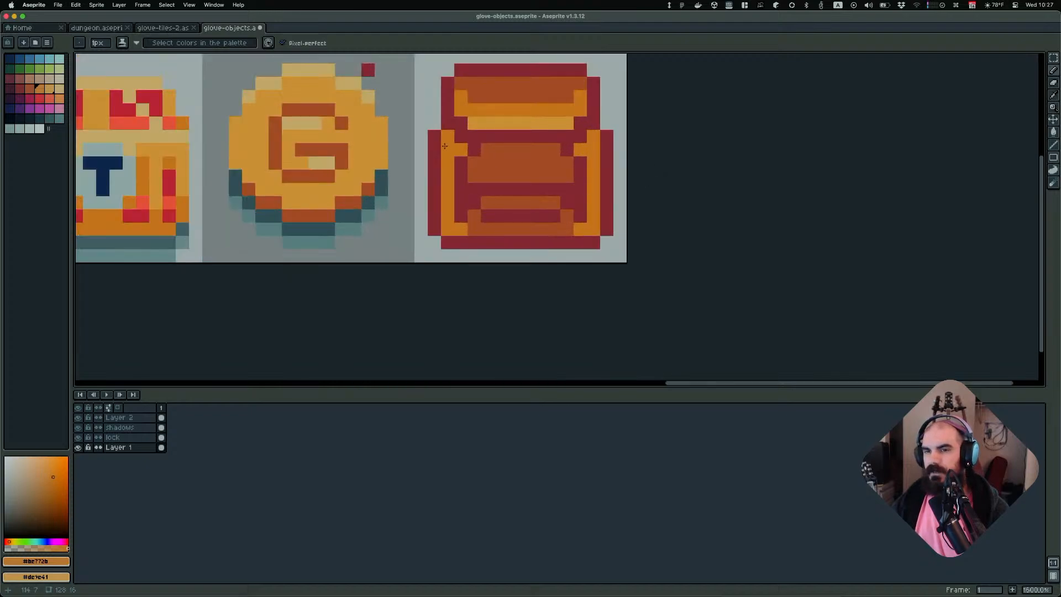
Select the left side strap, nudge it up one pixel, and deselect
key(m)
drag(434, 136, 448, 229)
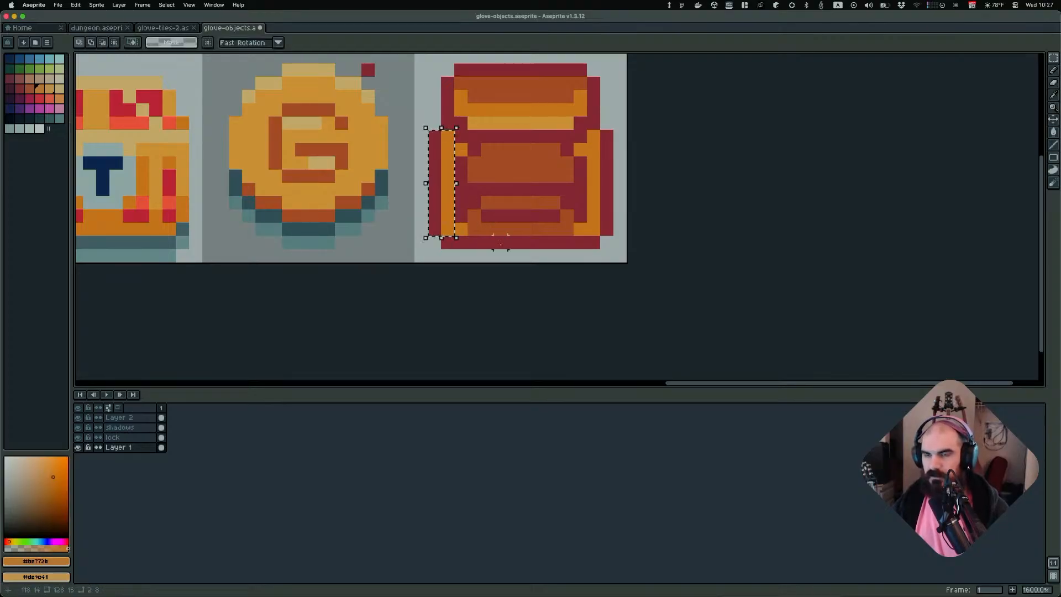
key(Up)
key(ctrl+d)
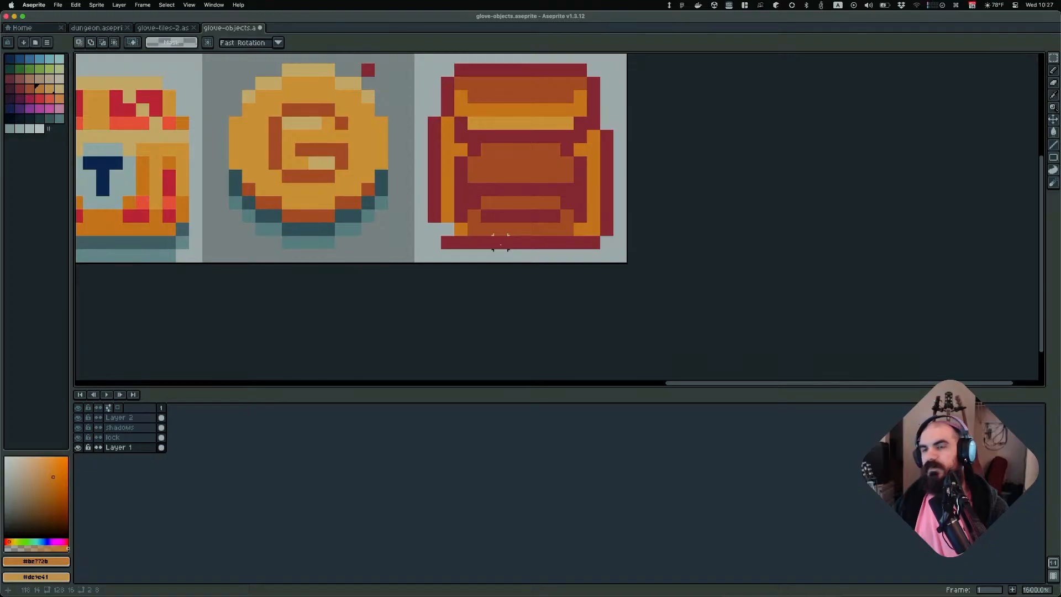
scroll(513, 228, down, 3)
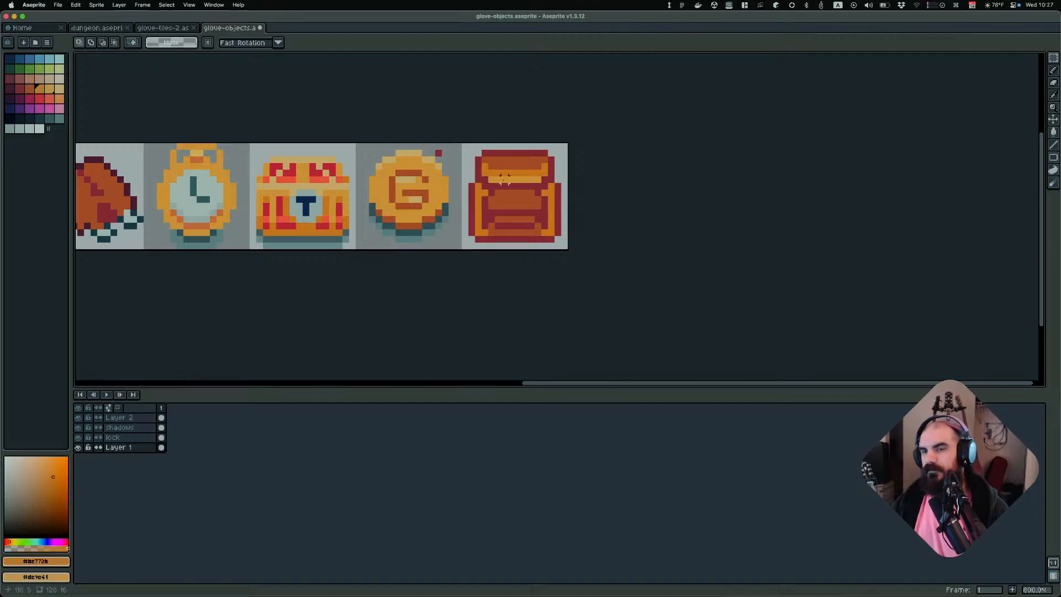
Sample the dark red outline colour from the backpack and undo the last pencil stroke
scroll(488, 213, up, 2)
alt+click(461, 170)
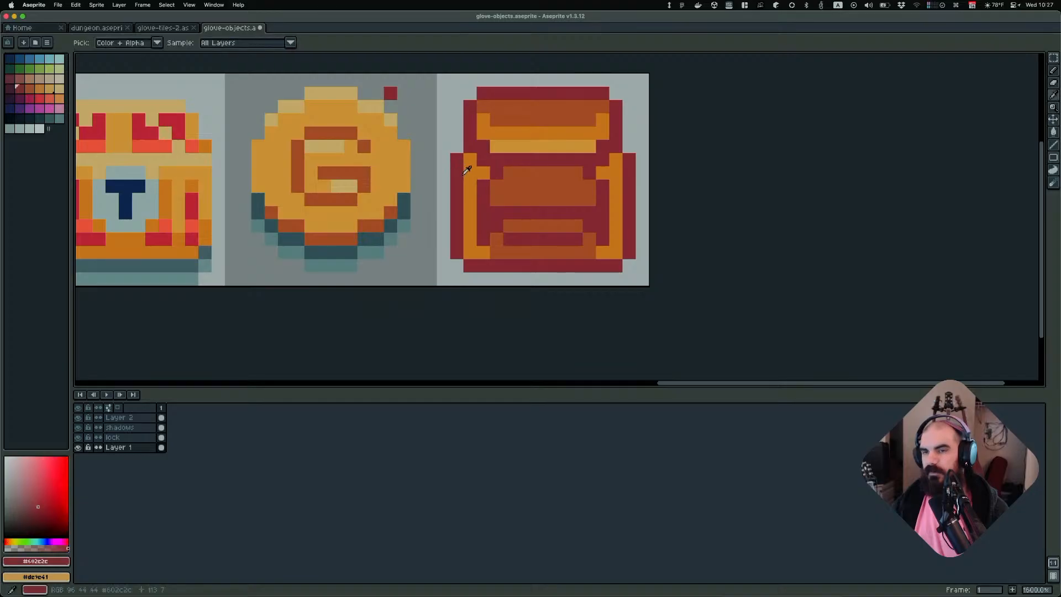
key(b)
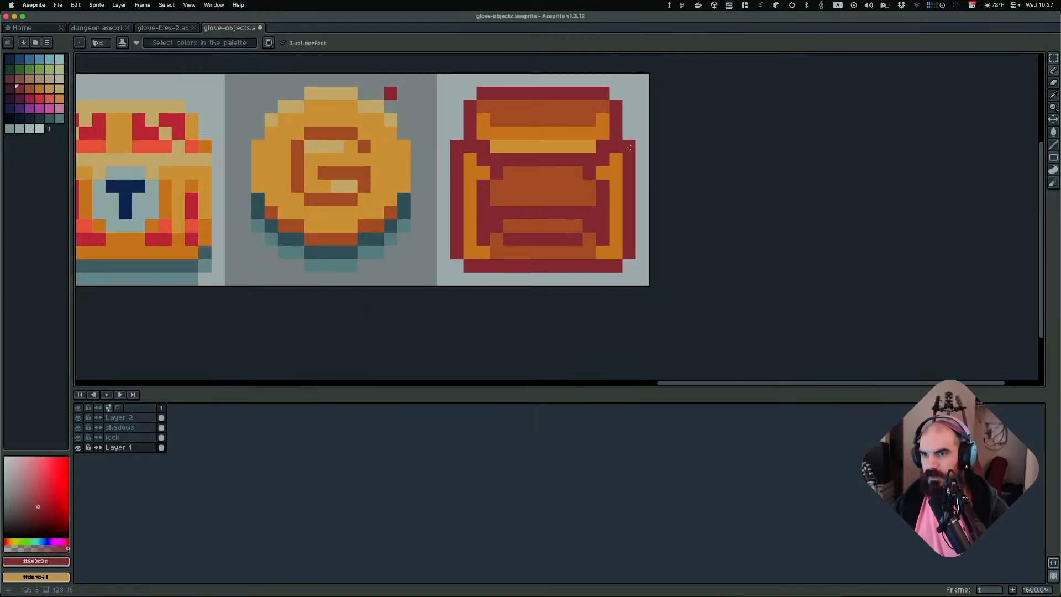
scroll(642, 196, down, 4)
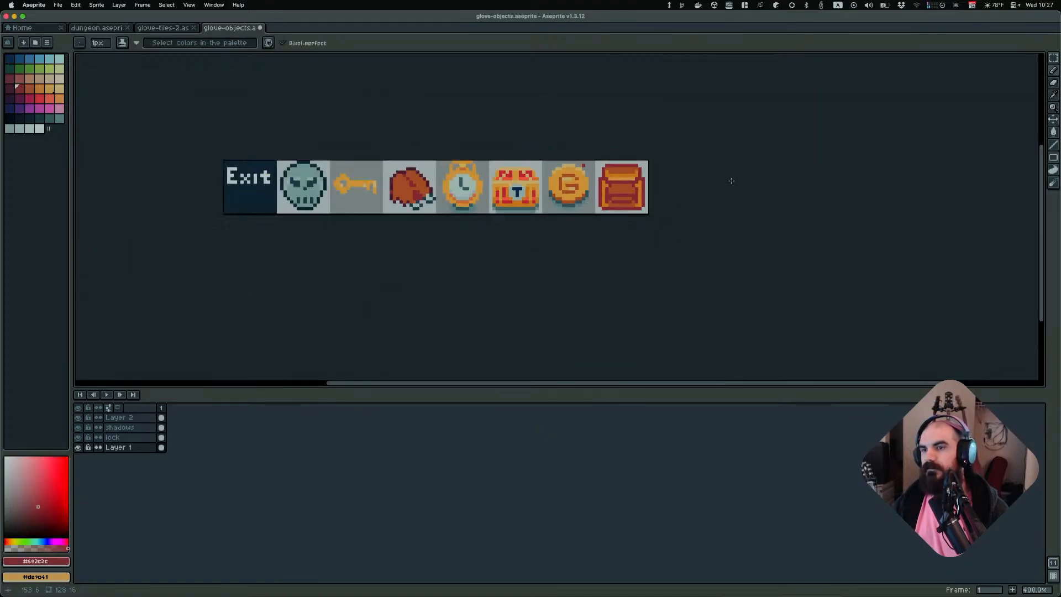
scroll(702, 181, up, 3)
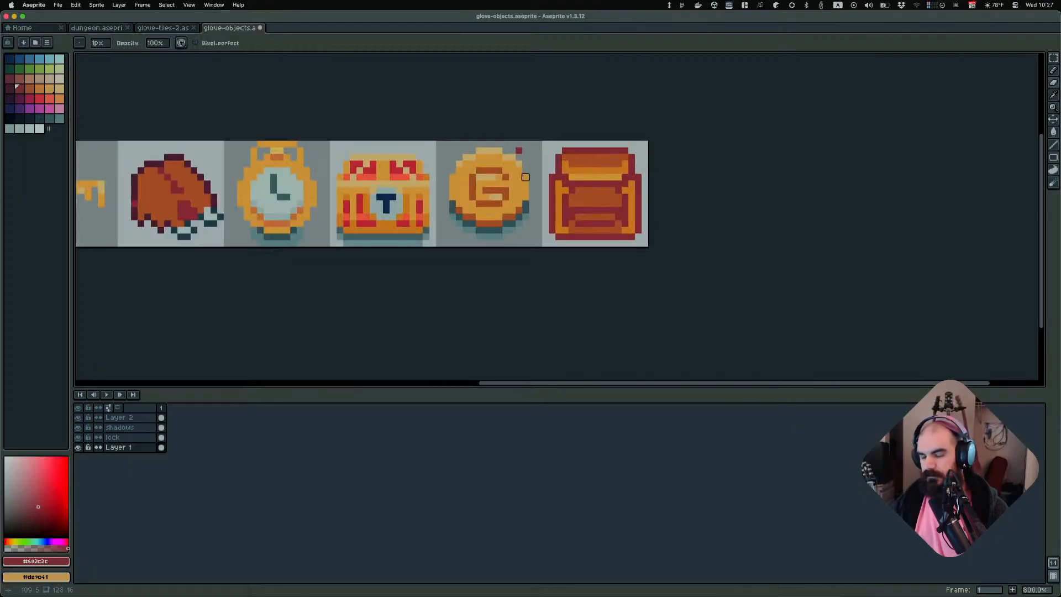
key(b)
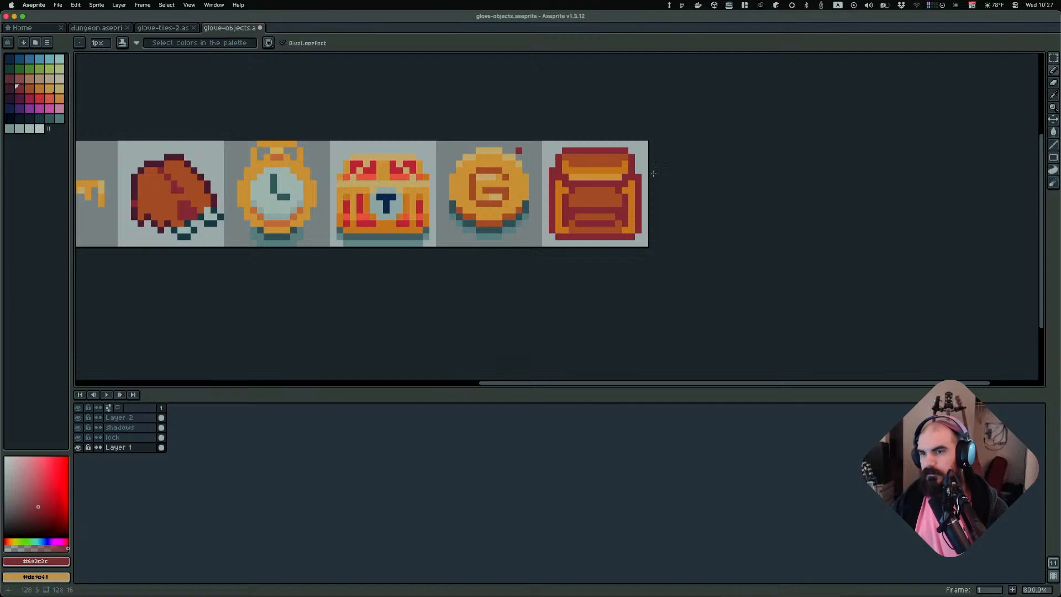
scroll(648, 180, down, 3)
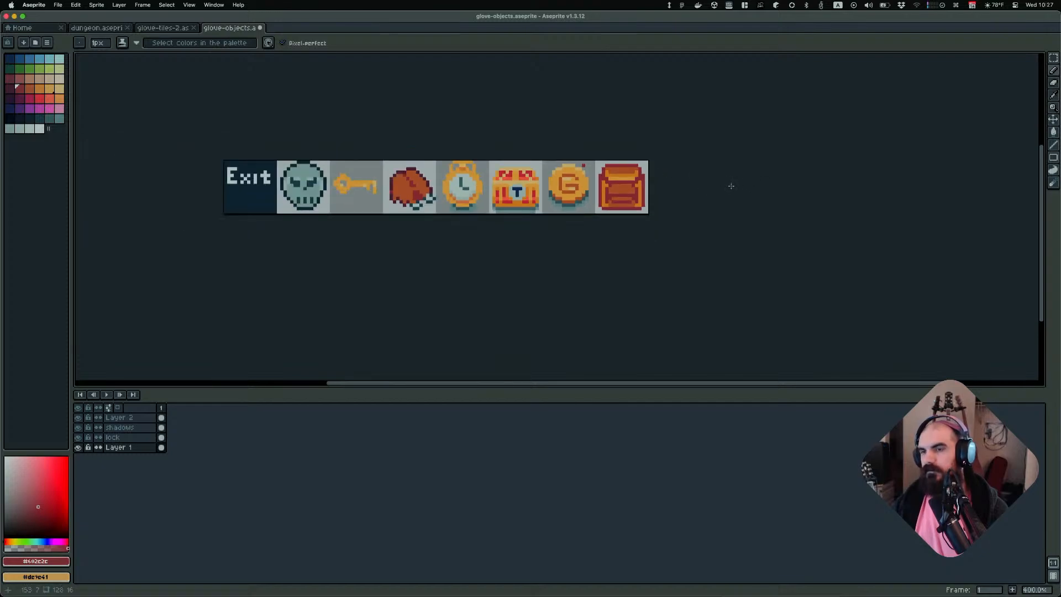
scroll(624, 190, down, 2)
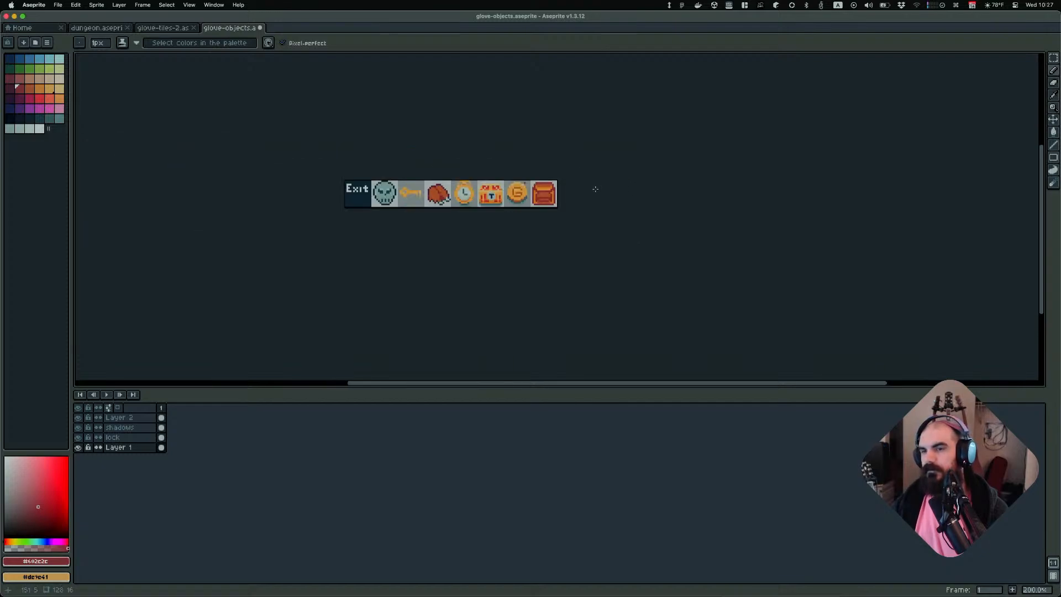
scroll(594, 187, up, 10)
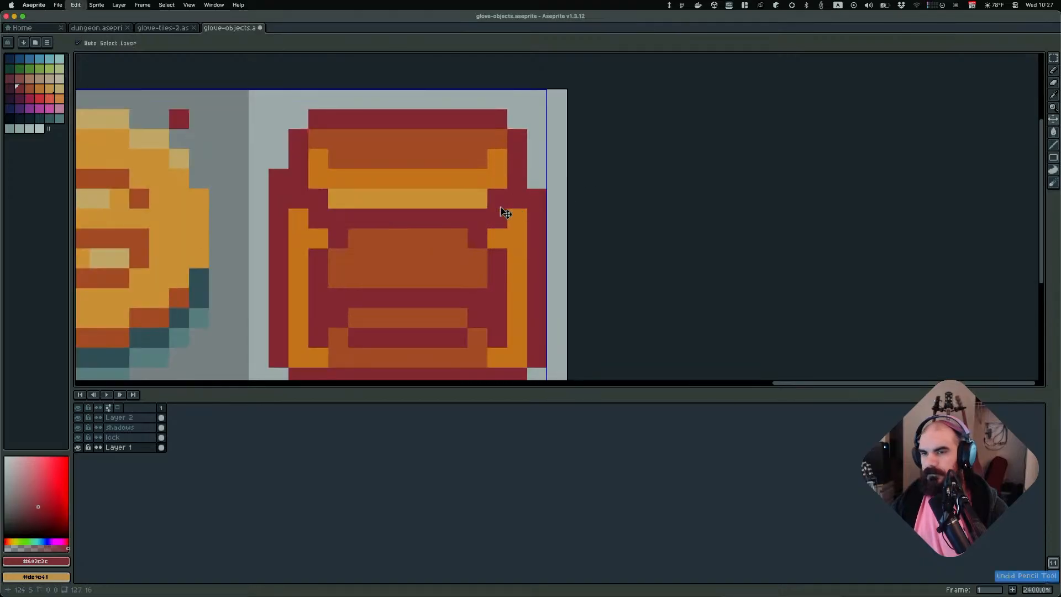
key(super+z)
Try drawing a short dark red stroke down the backpack's left side and undo it
scroll(407, 233, down, 3)
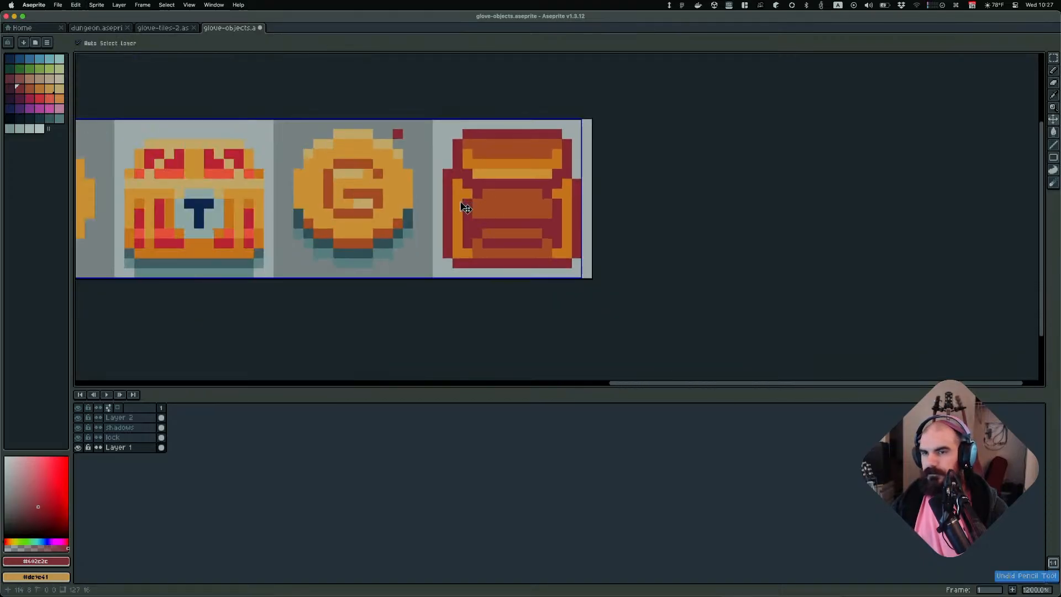
scroll(629, 226, down, 3)
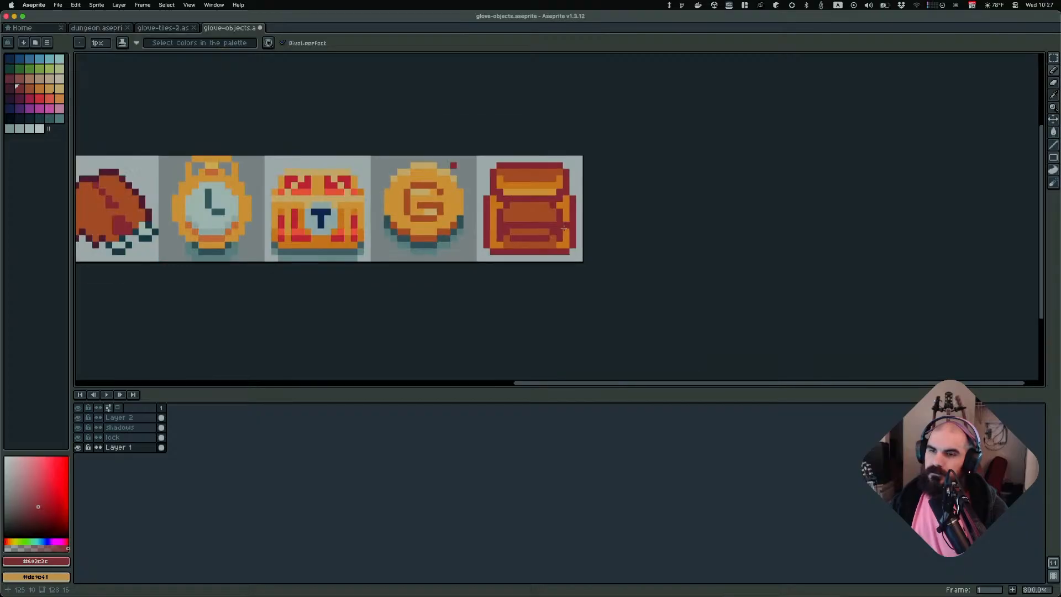
scroll(630, 226, down, 1)
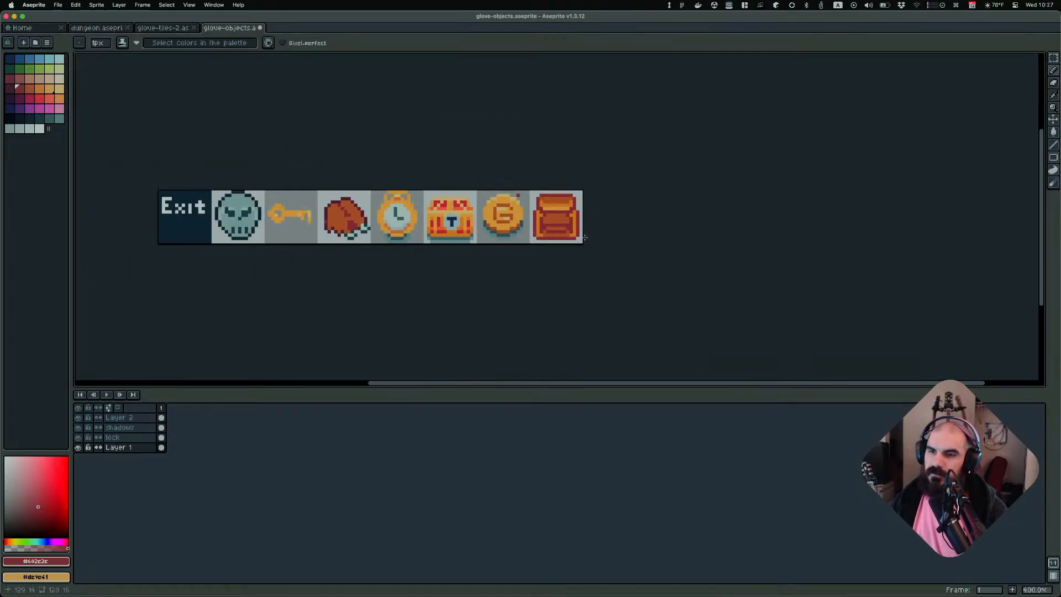
scroll(584, 238, up, 2)
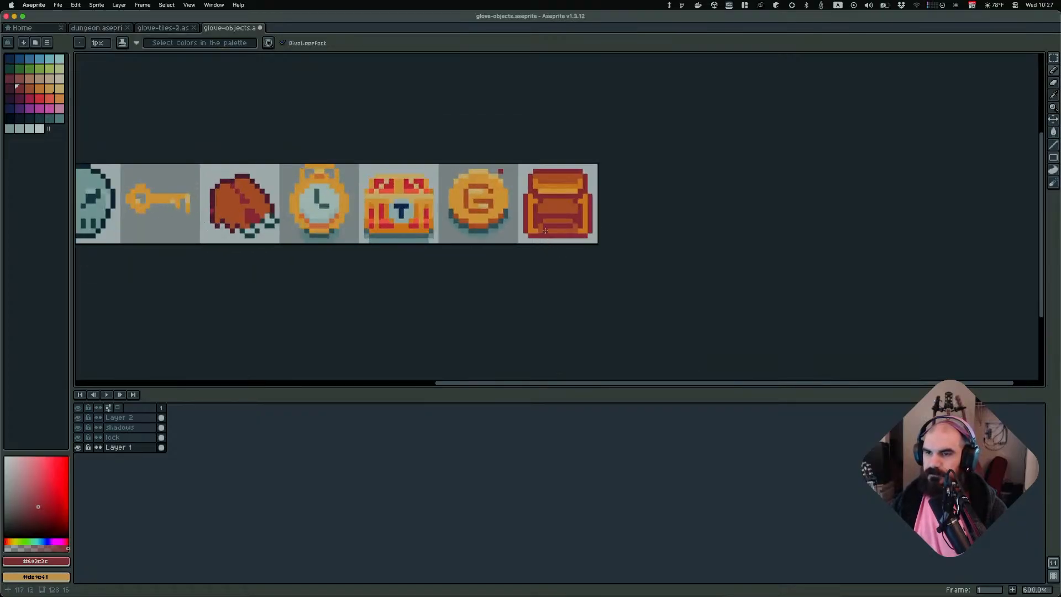
scroll(541, 229, up, 1)
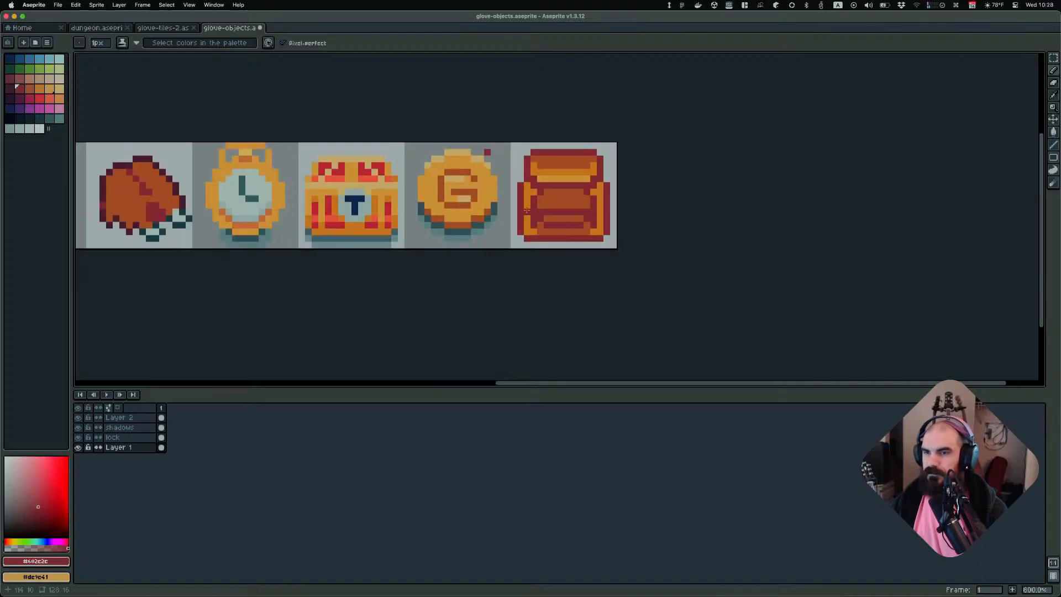
drag(526, 212, 534, 234)
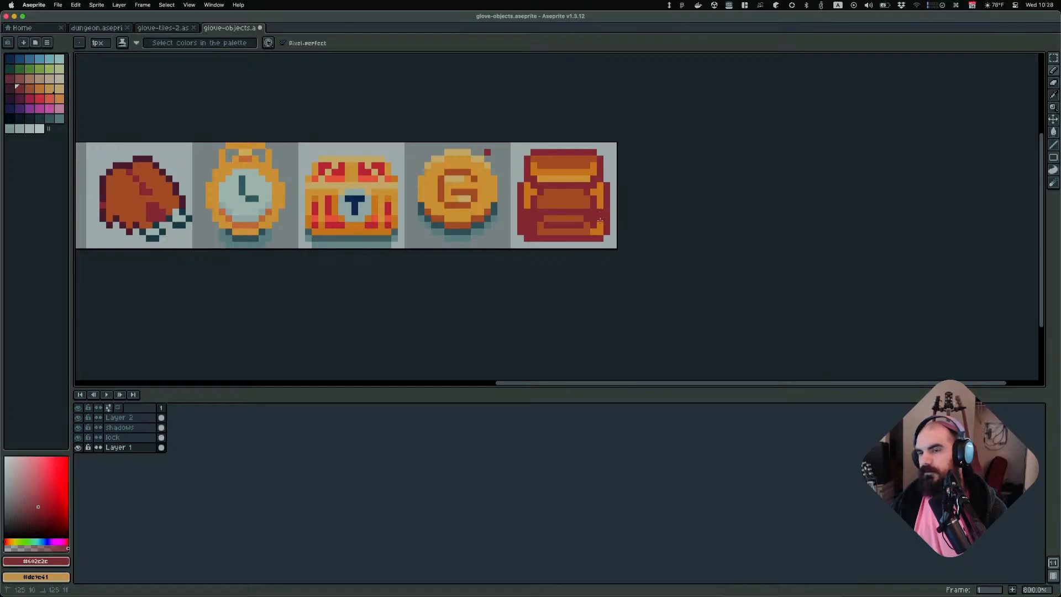
scroll(670, 218, down, 5)
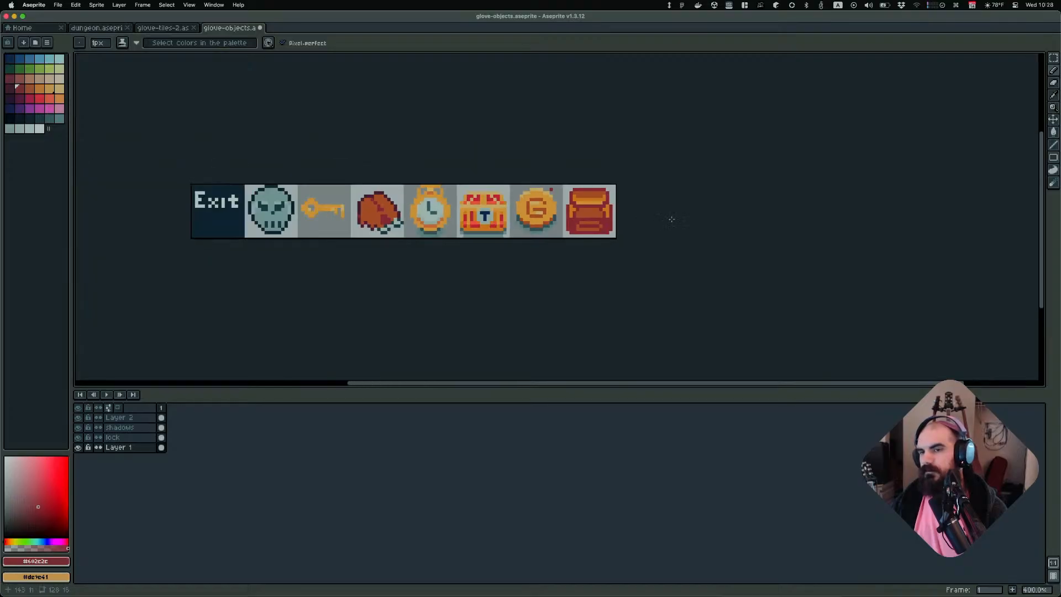
scroll(692, 208, up, 1)
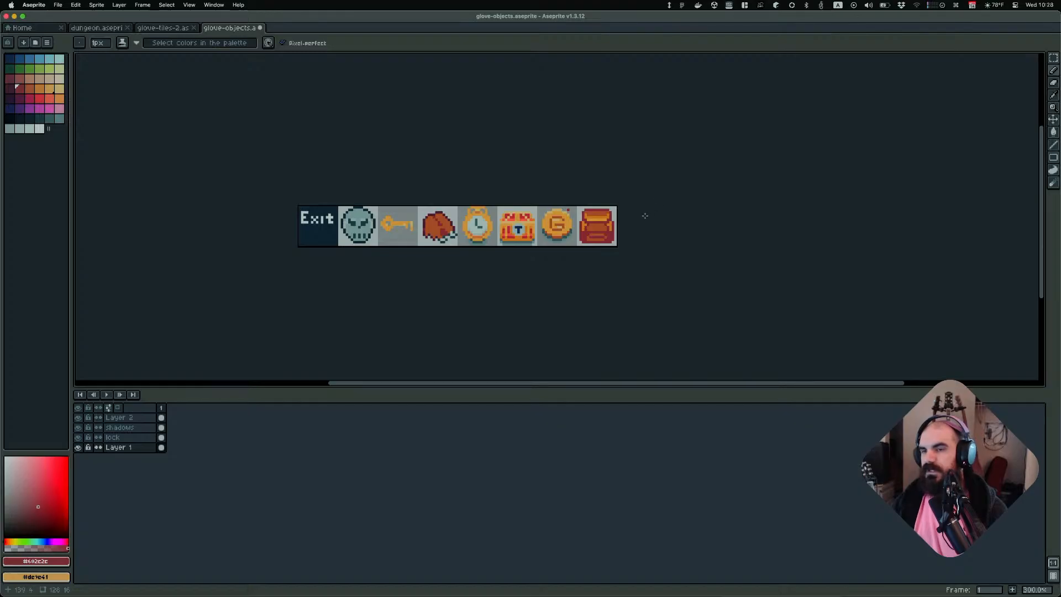
scroll(640, 216, up, 3)
key(ctrl+z)
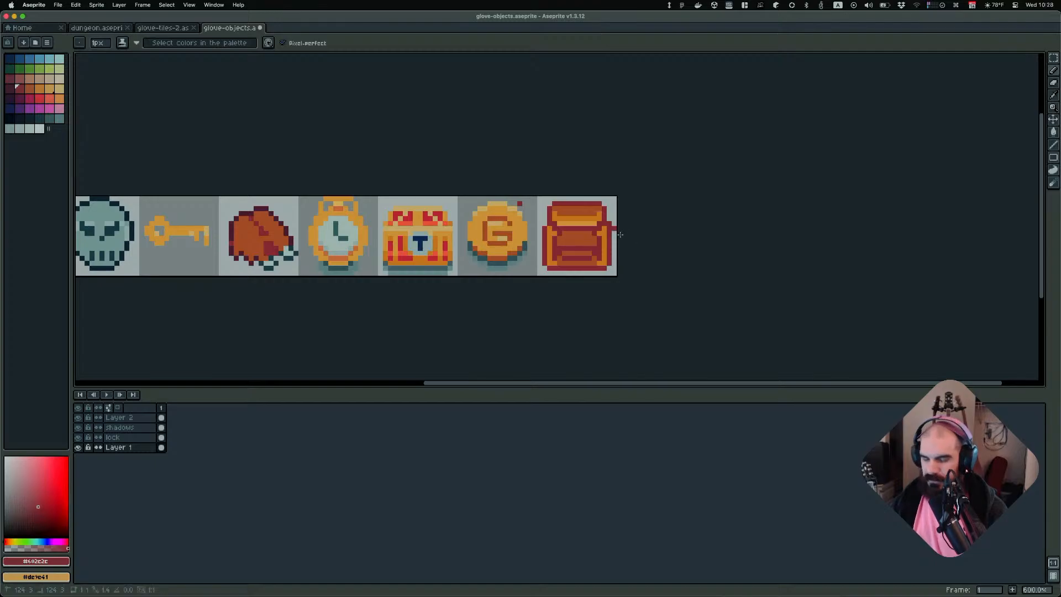
Switch to Obsidian to review the backpack reference images, then return to Aseprite
key(super+Tab)
key(super+Tab)
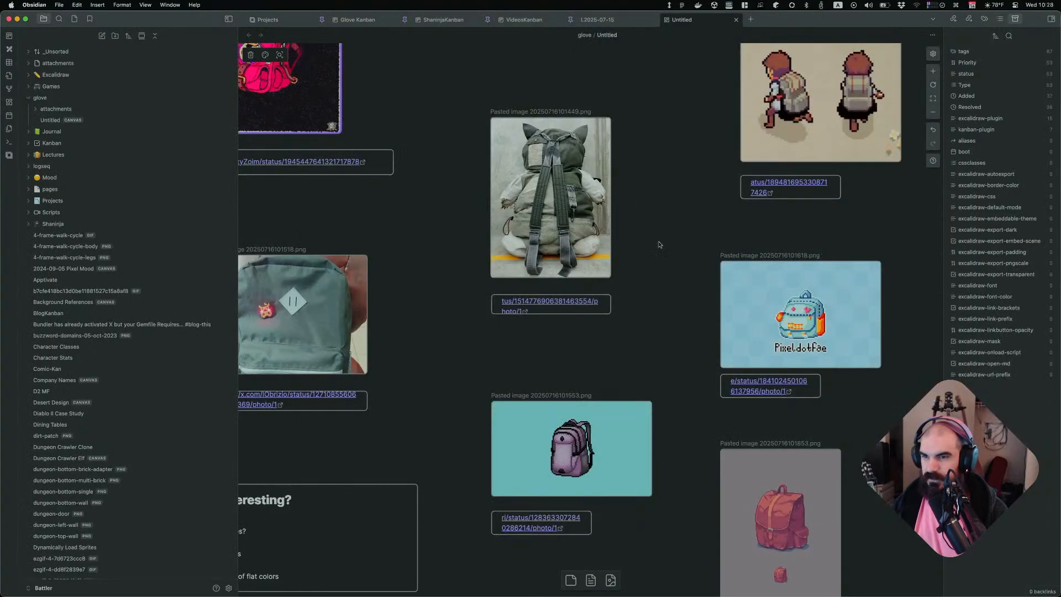
scroll(647, 286, up, 5)
scroll(646, 286, right, 5)
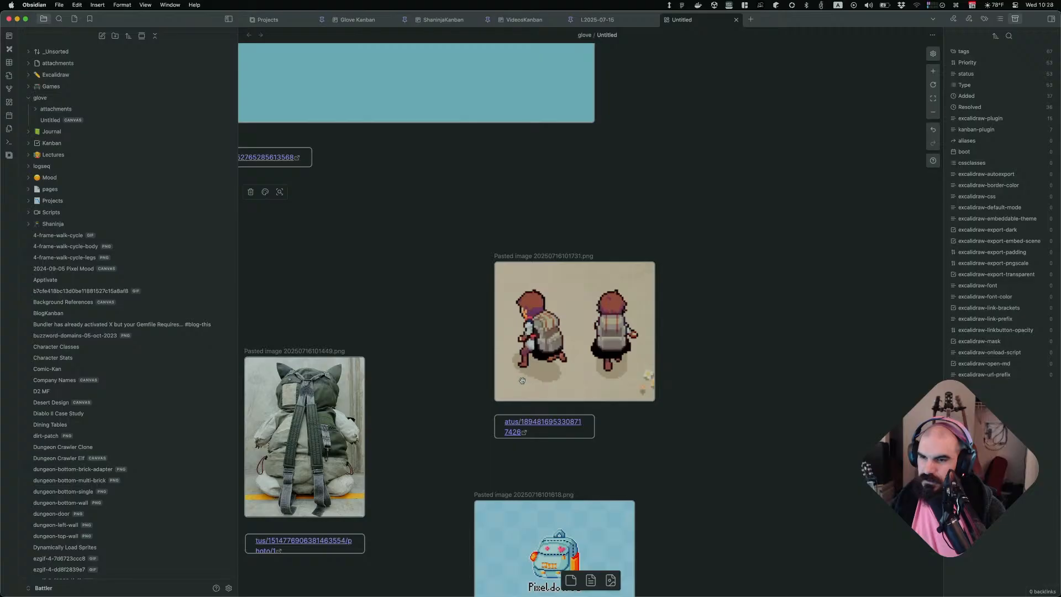
key(super+Tab)
key(super+Tab)
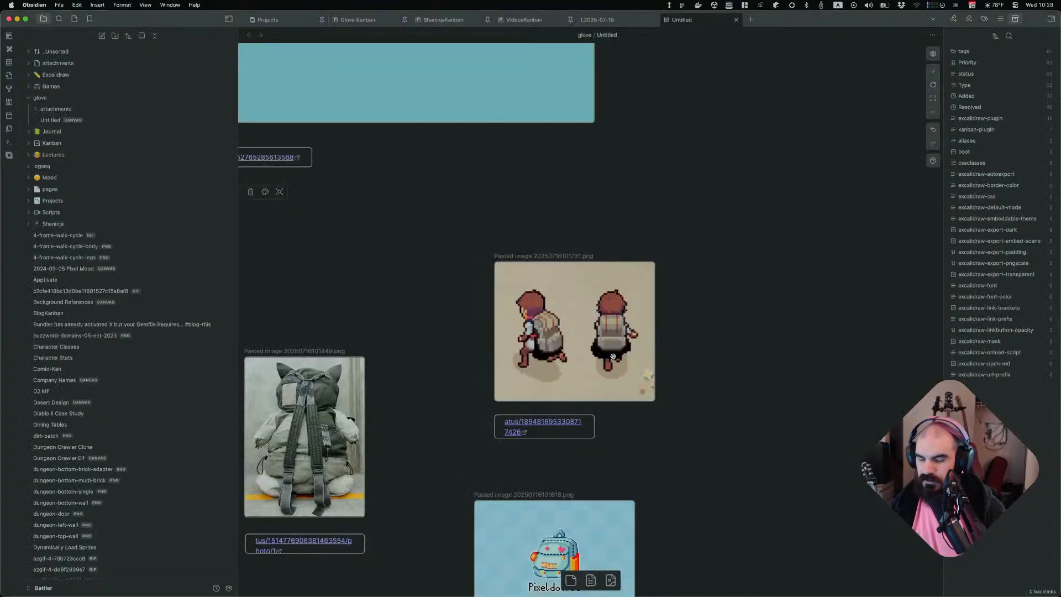
key(super+Tab)
key(super+Tab)
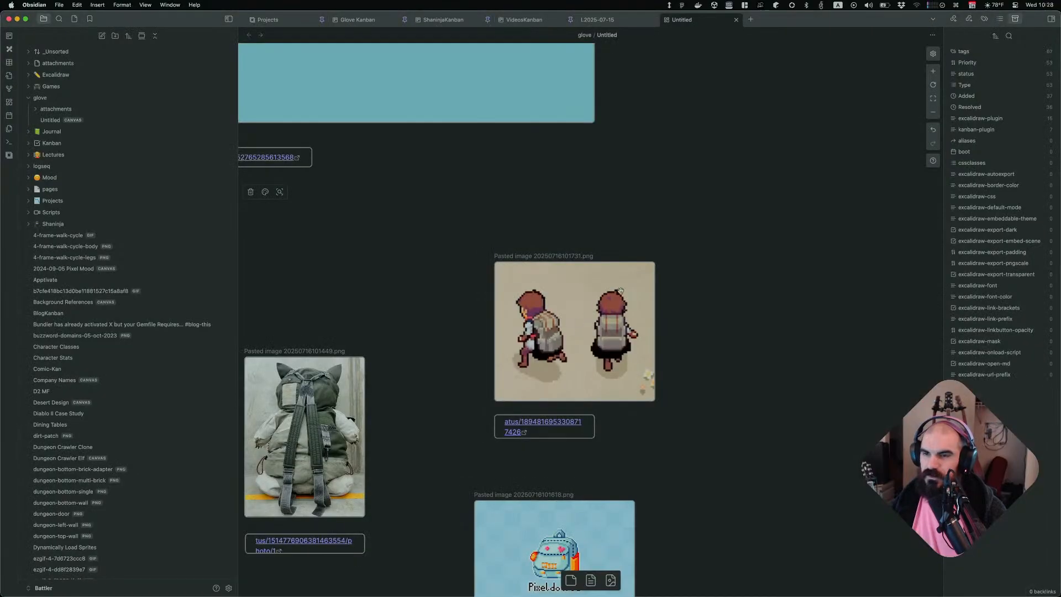
key(super+Tab)
Sample the brown body colour and paint vertical brown lines down the inner left and right edges of the backpack body
scroll(639, 244, up, 4)
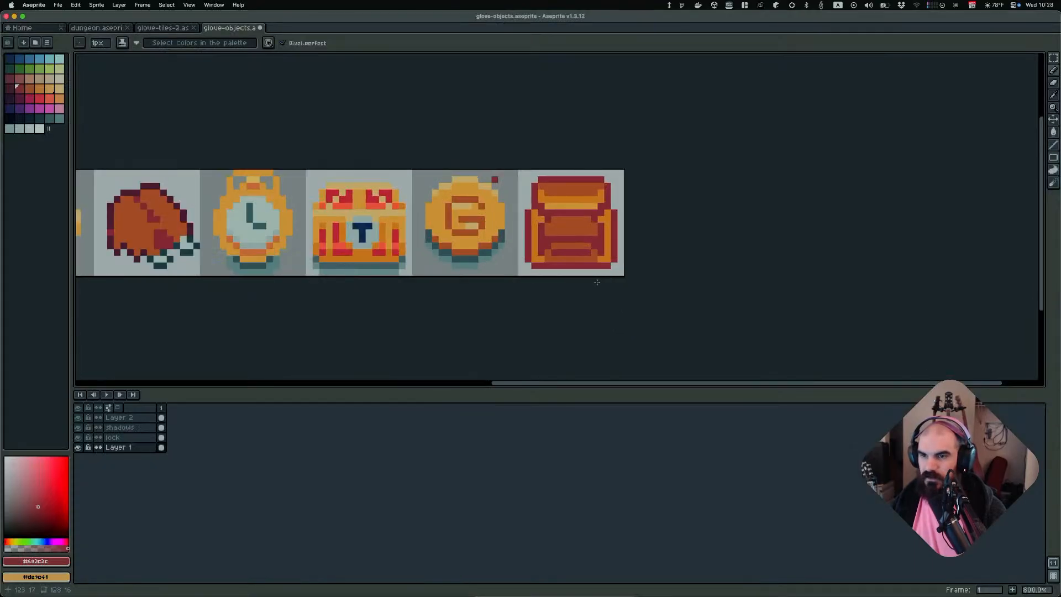
alt+click(565, 243)
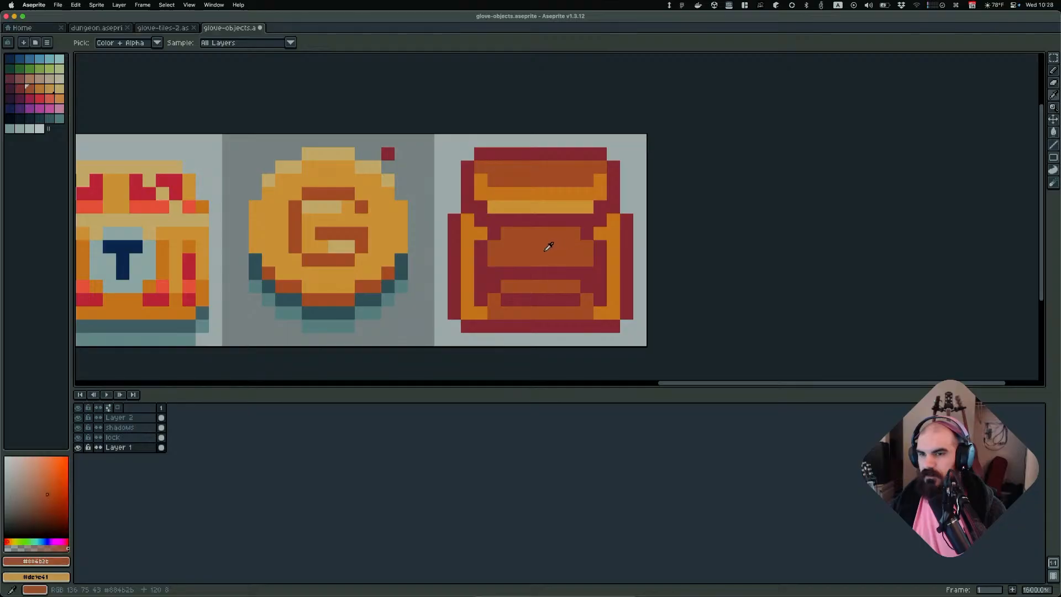
drag(480, 246, 480, 300)
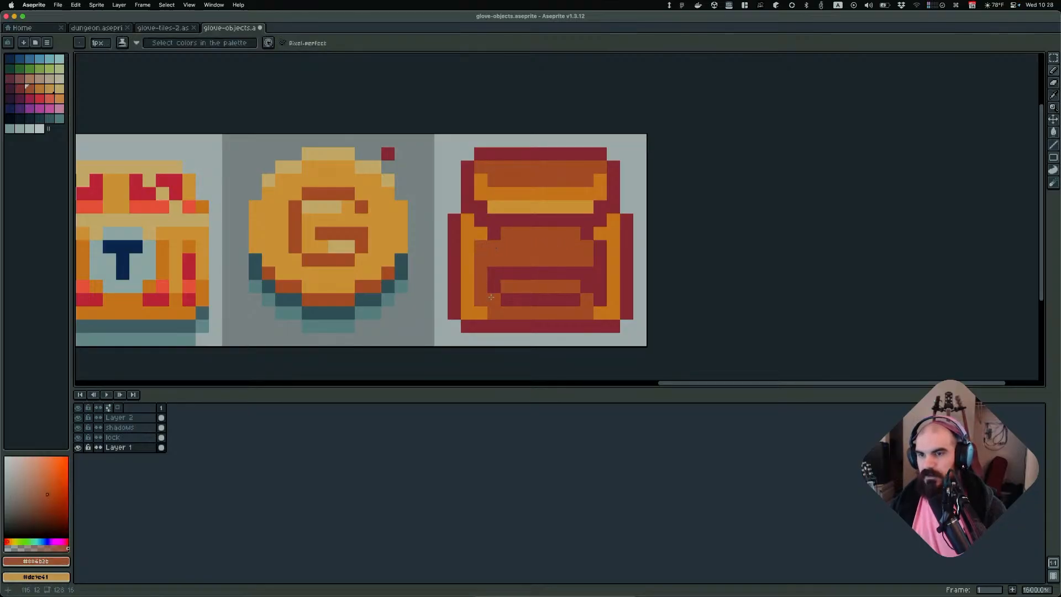
click(599, 261)
click(597, 252)
drag(600, 267, 600, 304)
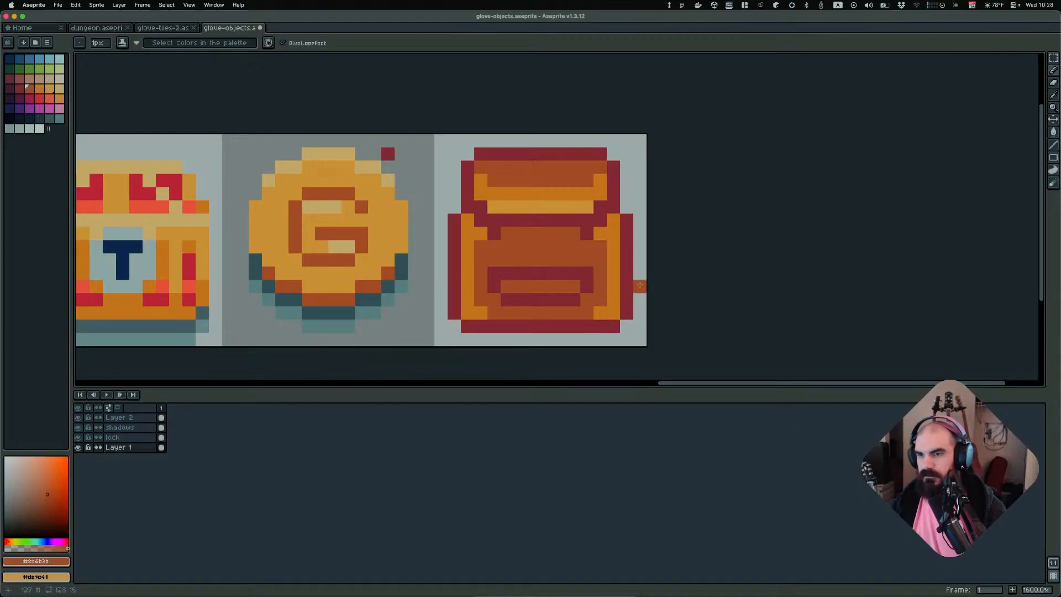
Sample the backpack's orange strap colour as the drawing colour
scroll(643, 273, down, 6)
scroll(760, 268, down, 2)
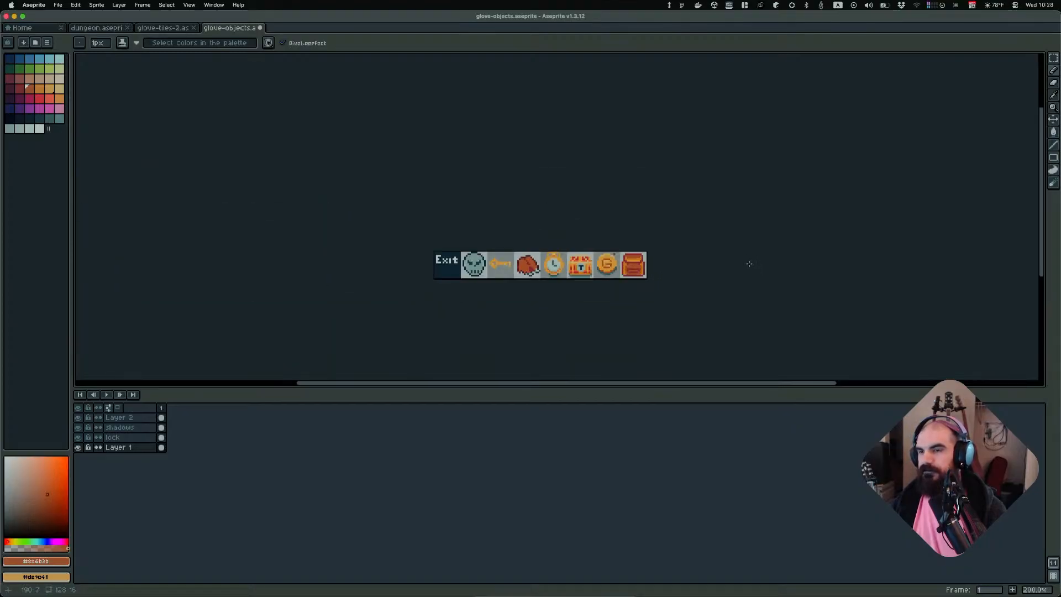
scroll(646, 264, up, 5)
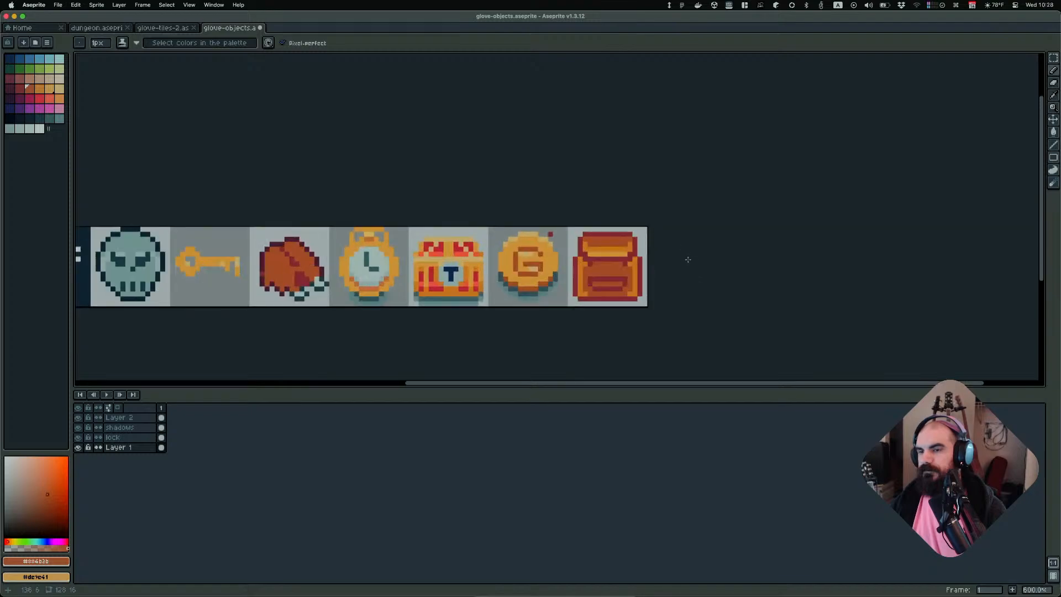
alt+click(580, 274)
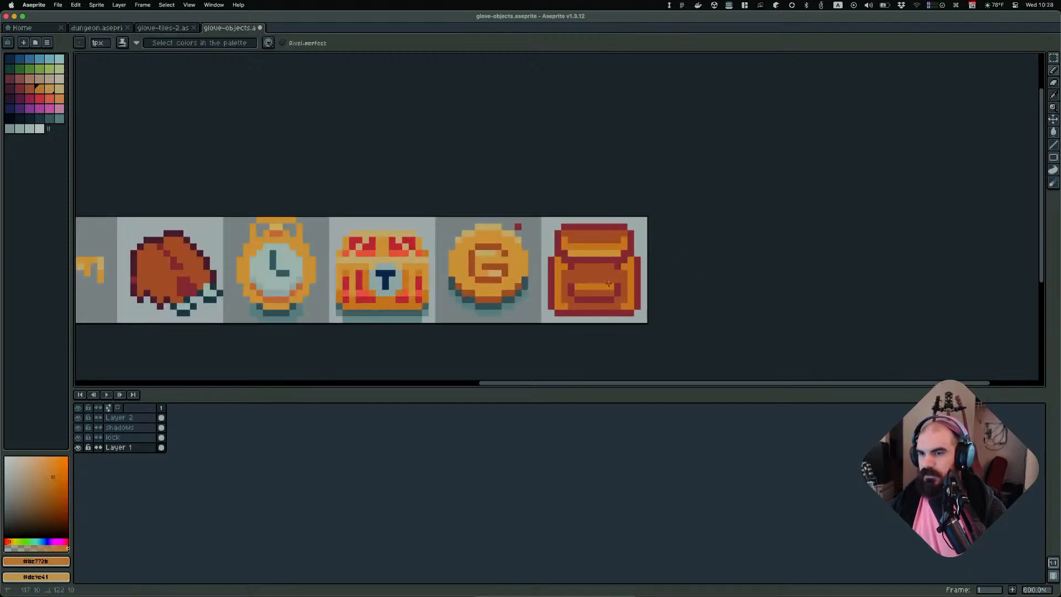
scroll(646, 293, down, 3)
scroll(729, 274, down, 2)
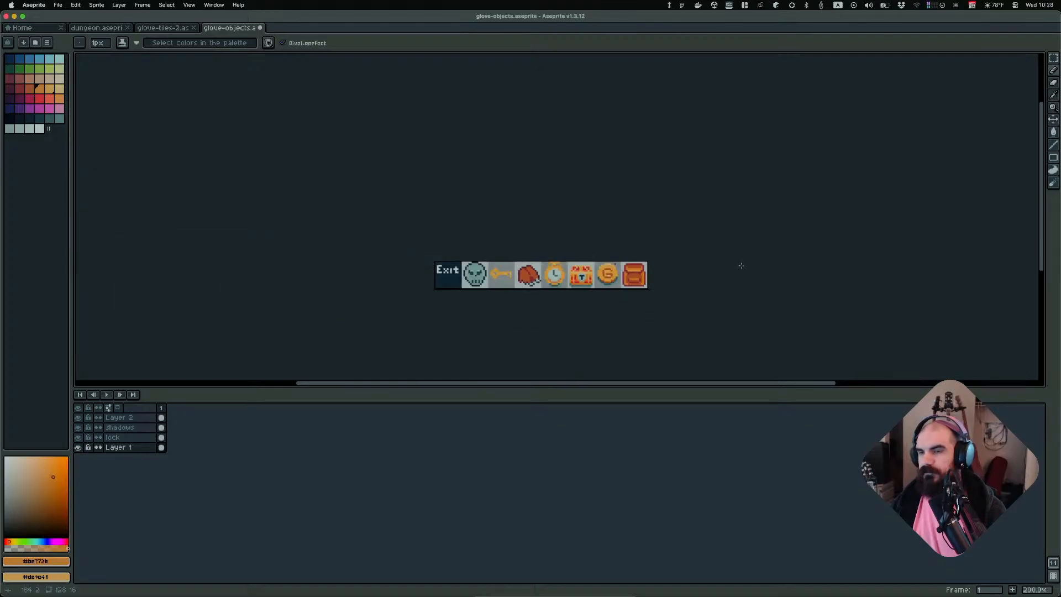
scroll(729, 261, up, 2)
scroll(732, 288, up, 5)
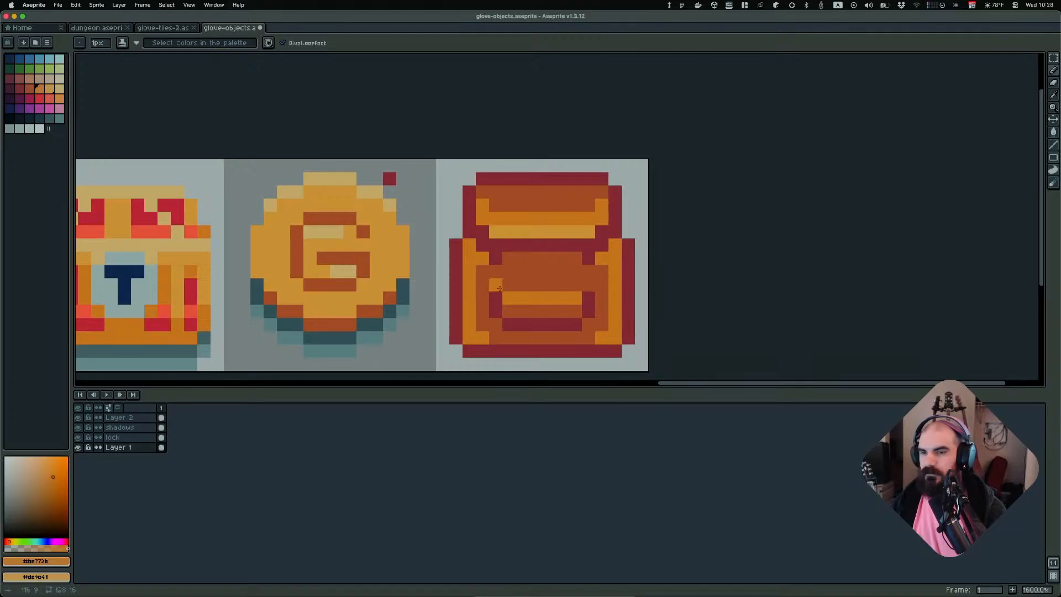
scroll(677, 282, down, 2)
scroll(676, 281, down, 4)
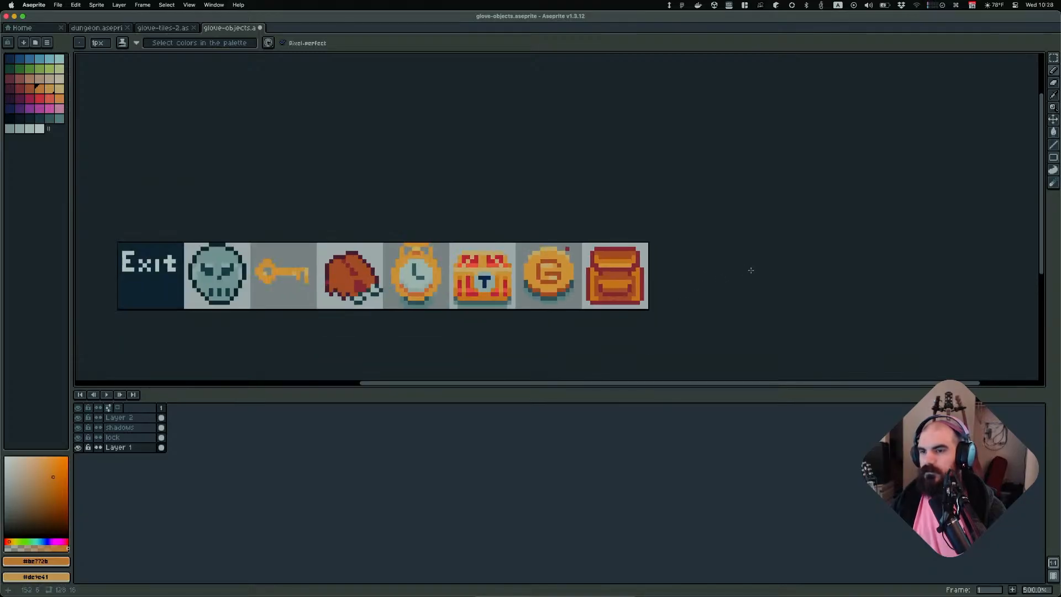
middle_drag(744, 270, 679, 268)
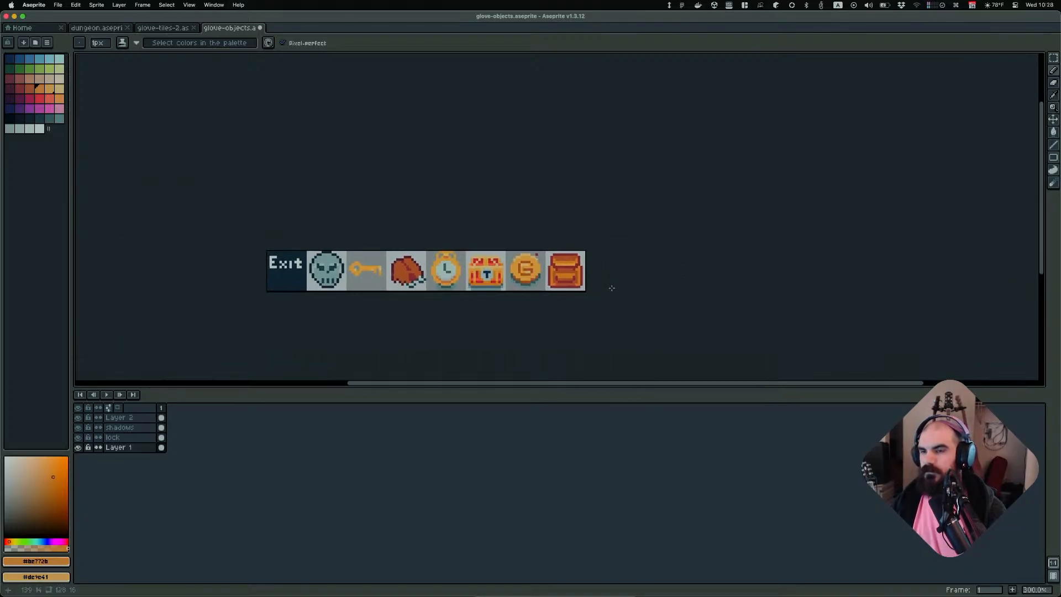
scroll(583, 278, up, 4)
alt+click(499, 260)
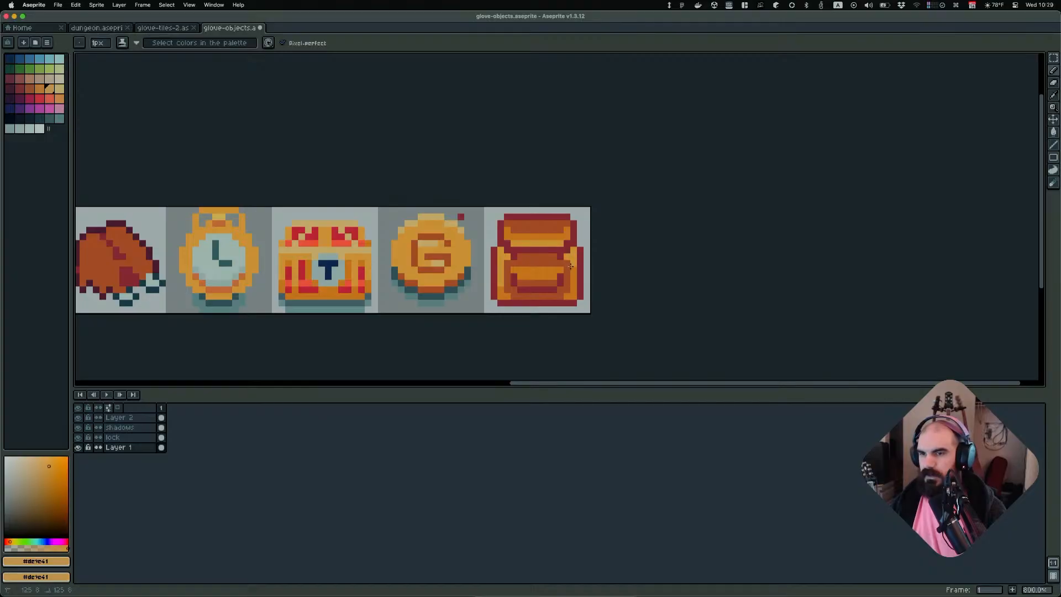
alt+click(565, 270)
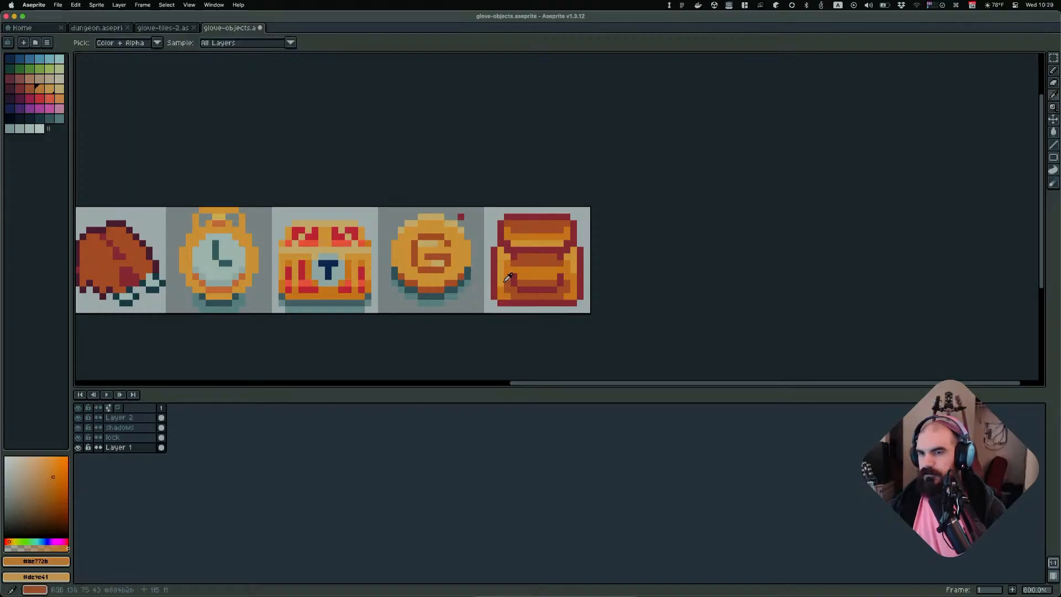
scroll(590, 267, down, 5)
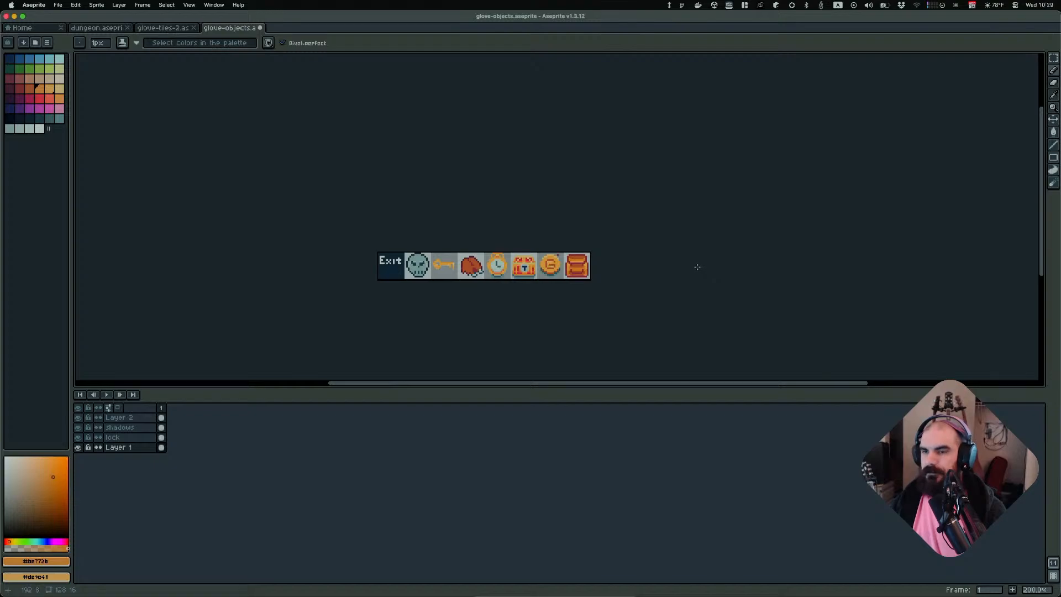
Zoom in on the backpack sprite and sample its dark red outline colour
scroll(690, 269, down, 1)
scroll(687, 267, up, 2)
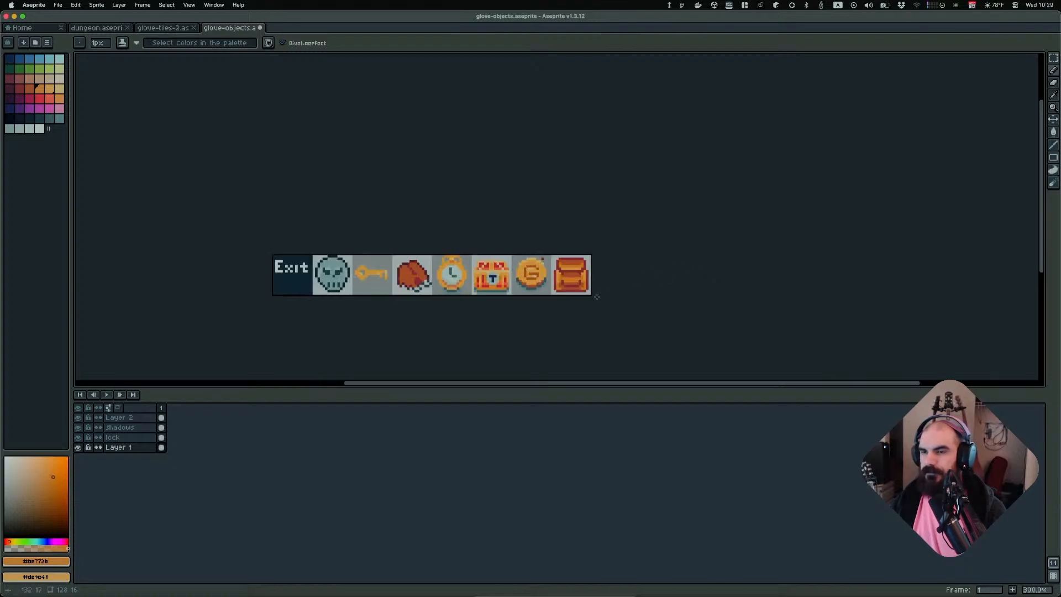
scroll(596, 280, up, 7)
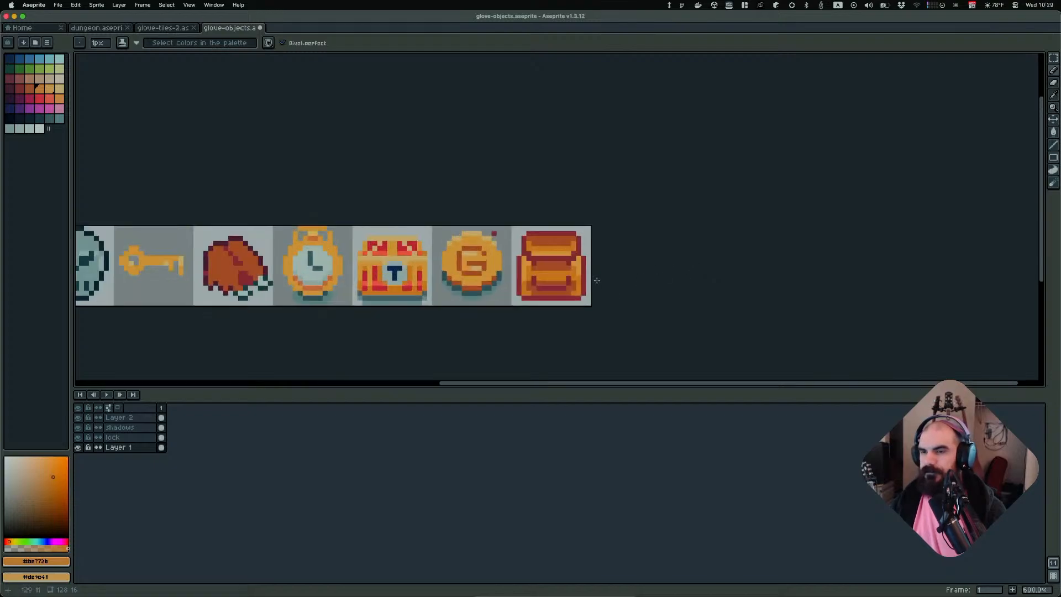
key(alt)
alt+click(539, 259)
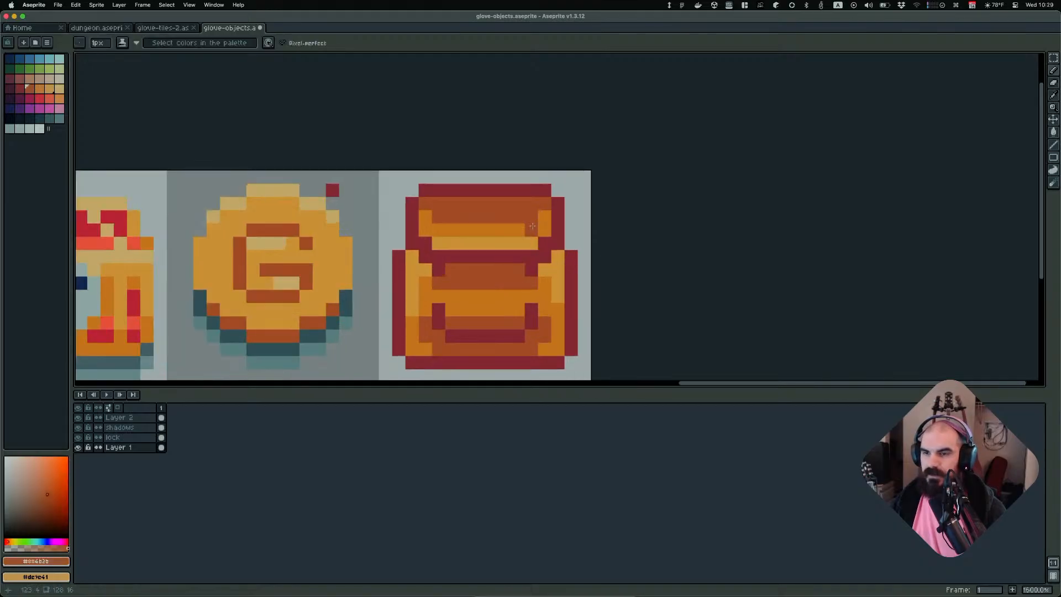
alt+click(539, 260)
drag(531, 243, 531, 230)
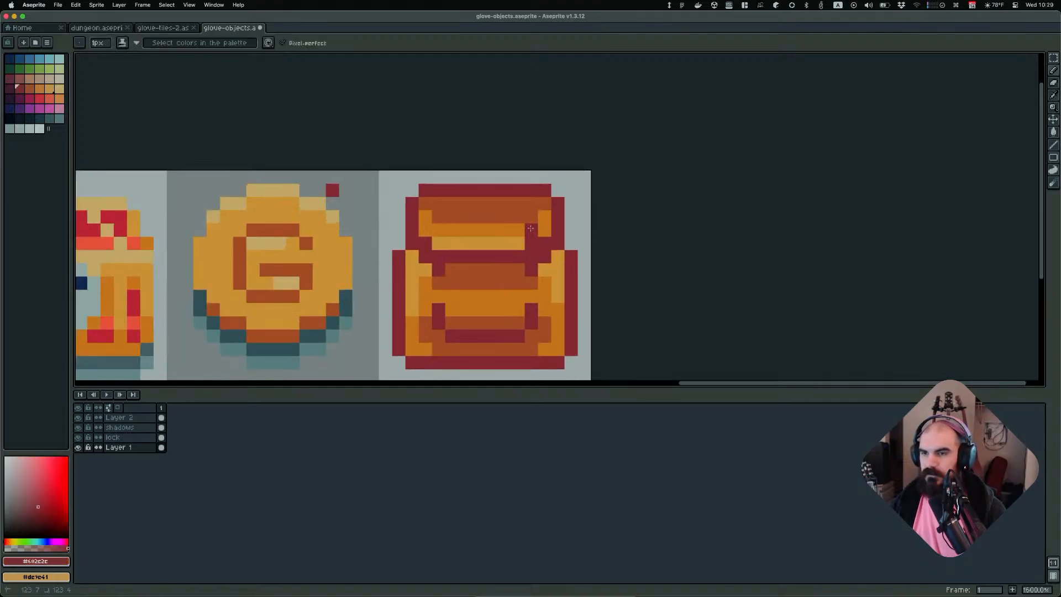
drag(440, 243, 439, 217)
scroll(622, 256, down, 3)
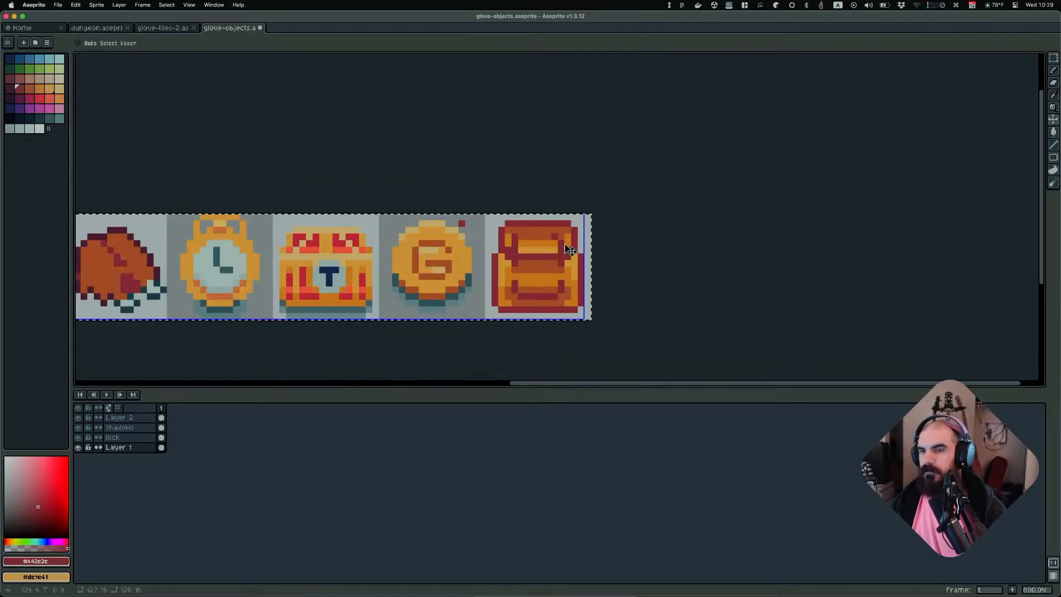
key(ctrl+z)
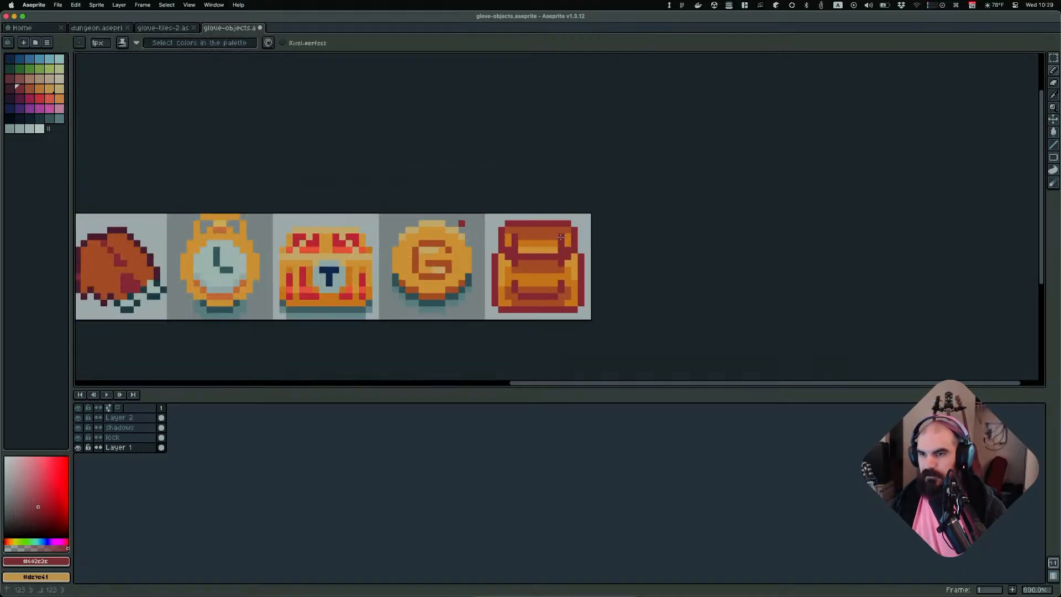
Sample the backpack's brown shade with the eyedropper and dab it onto the backpack's central panel
scroll(590, 247, down, 2)
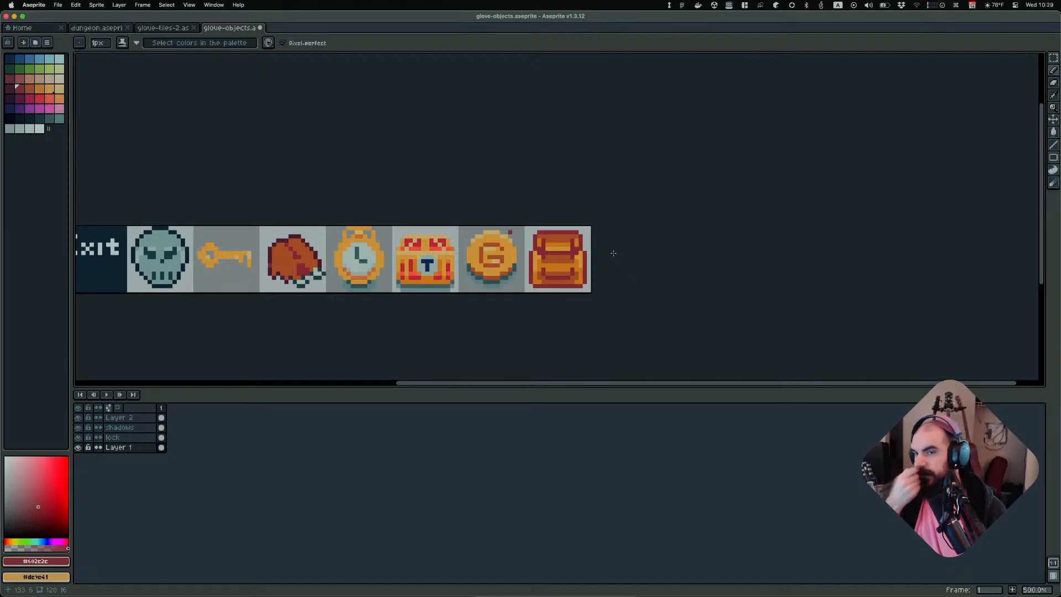
scroll(564, 294, up, 2)
scroll(608, 213, up, 5)
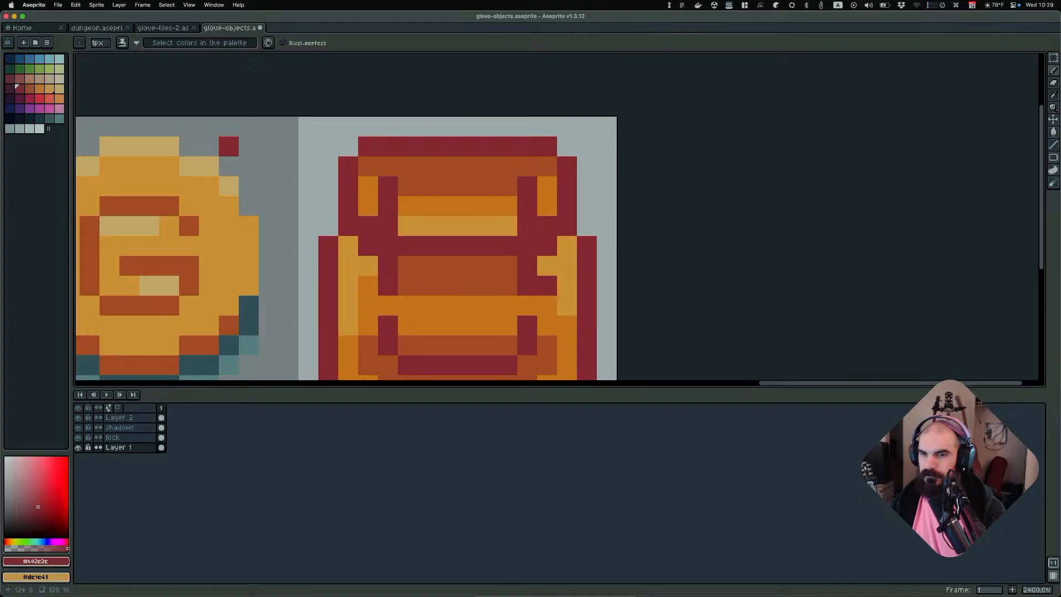
scroll(556, 243, down, 5)
scroll(583, 249, down, 1)
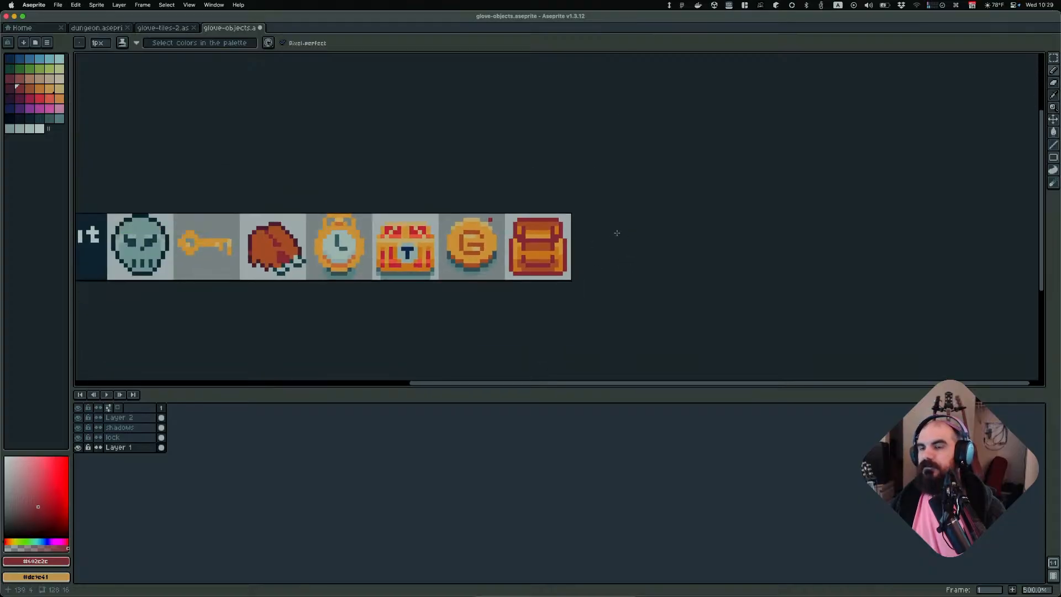
scroll(559, 239, up, 2)
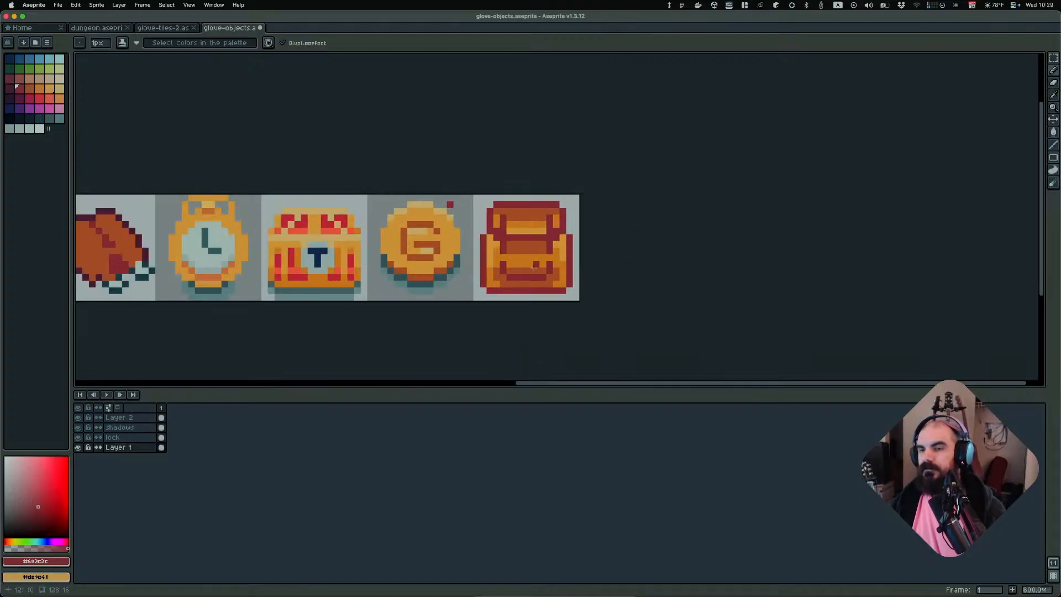
alt+click(563, 221)
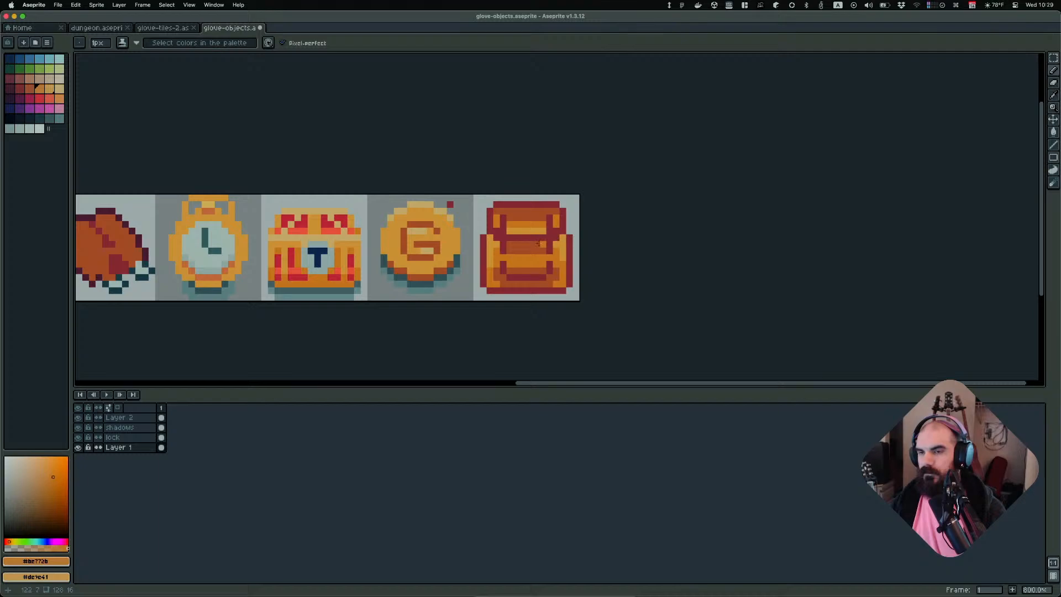
key(i)
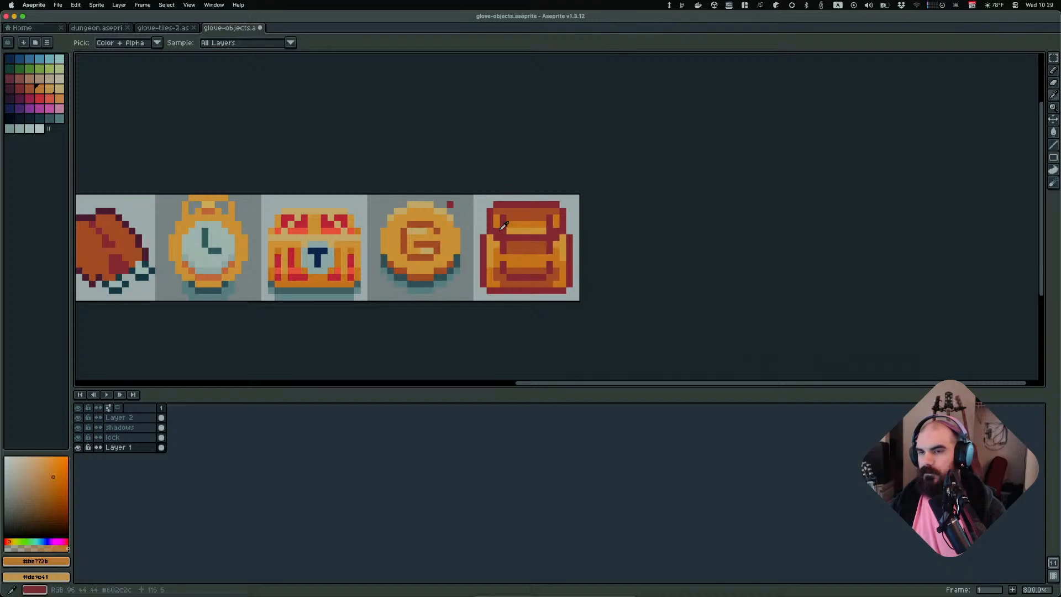
alt+click(524, 208)
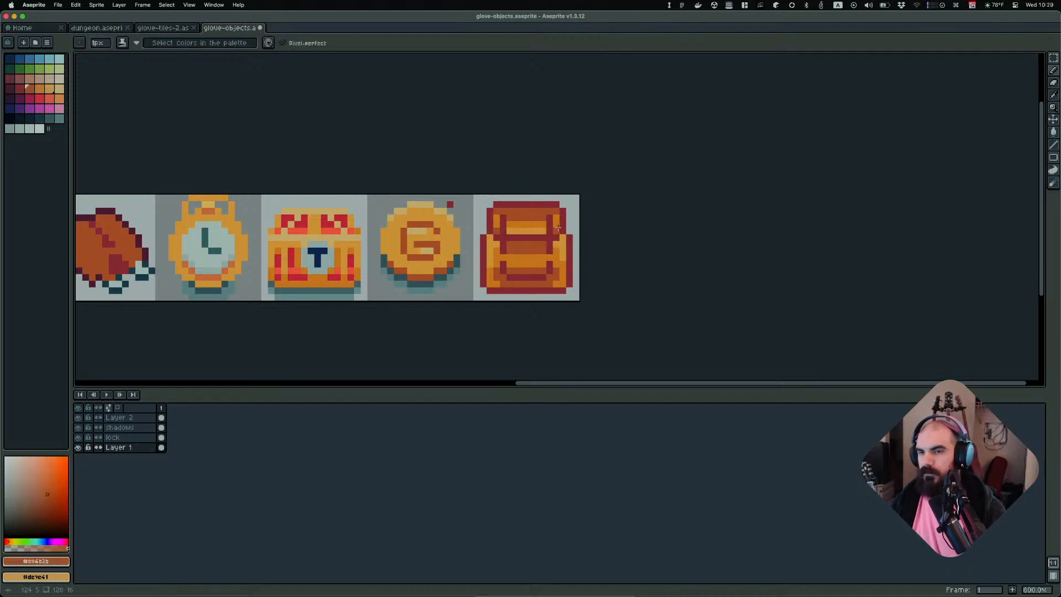
scroll(691, 222, down, 5)
scroll(618, 230, up, 4)
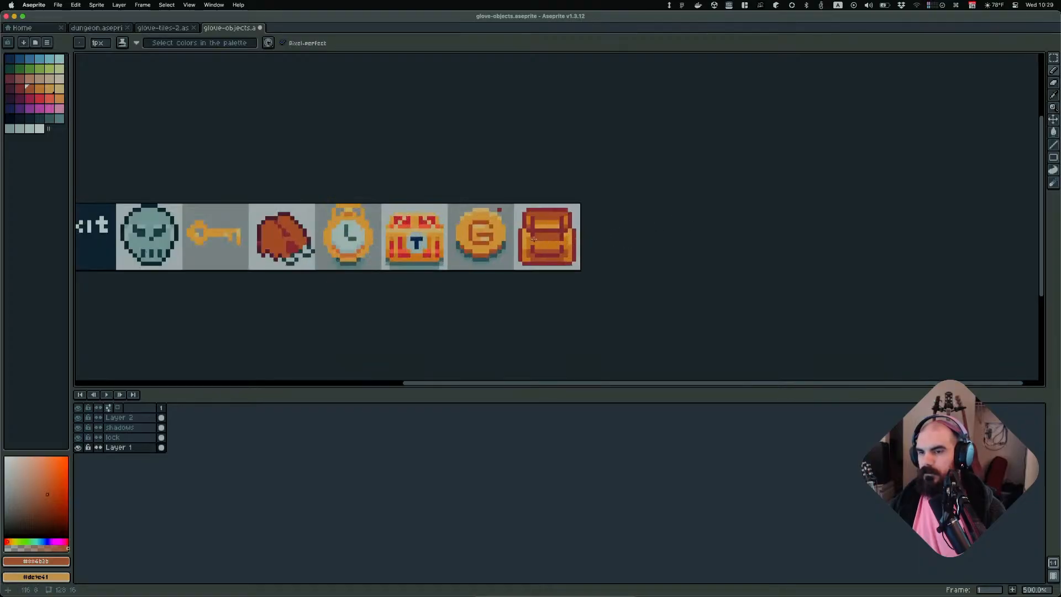
scroll(547, 240, down, 2)
scroll(550, 242, up, 4)
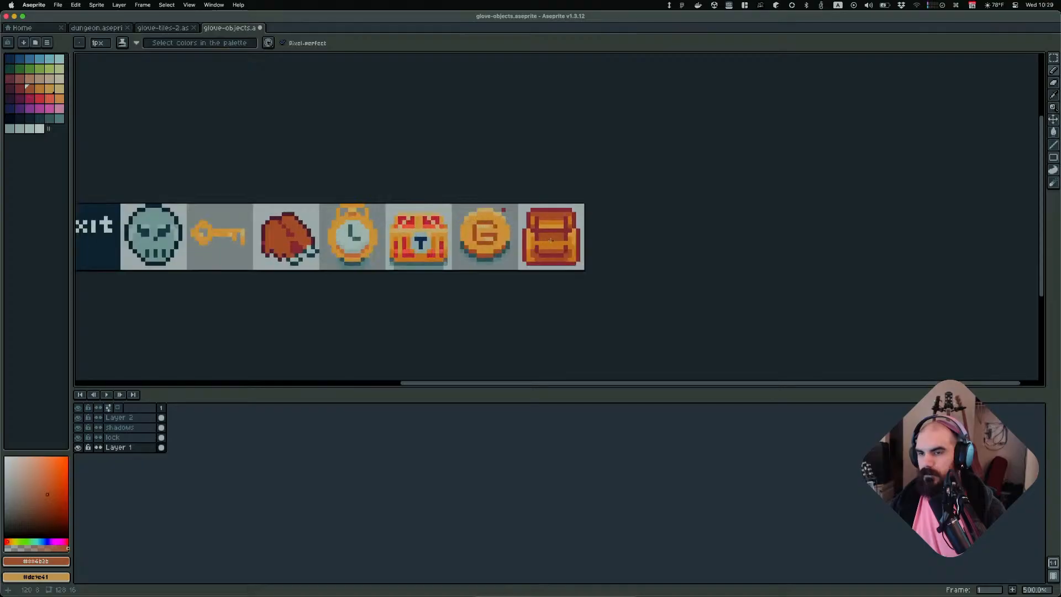
shift+click(535, 246)
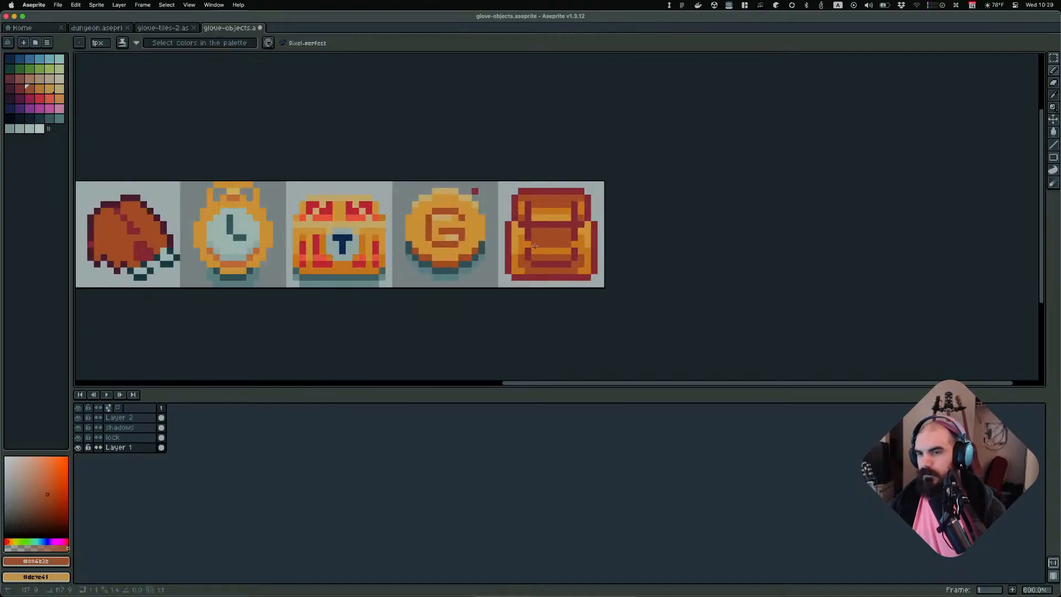
Sample the dark red outline colour and reshape the backpack's bottom corners with the pencil and eraser
scroll(644, 250, down, 3)
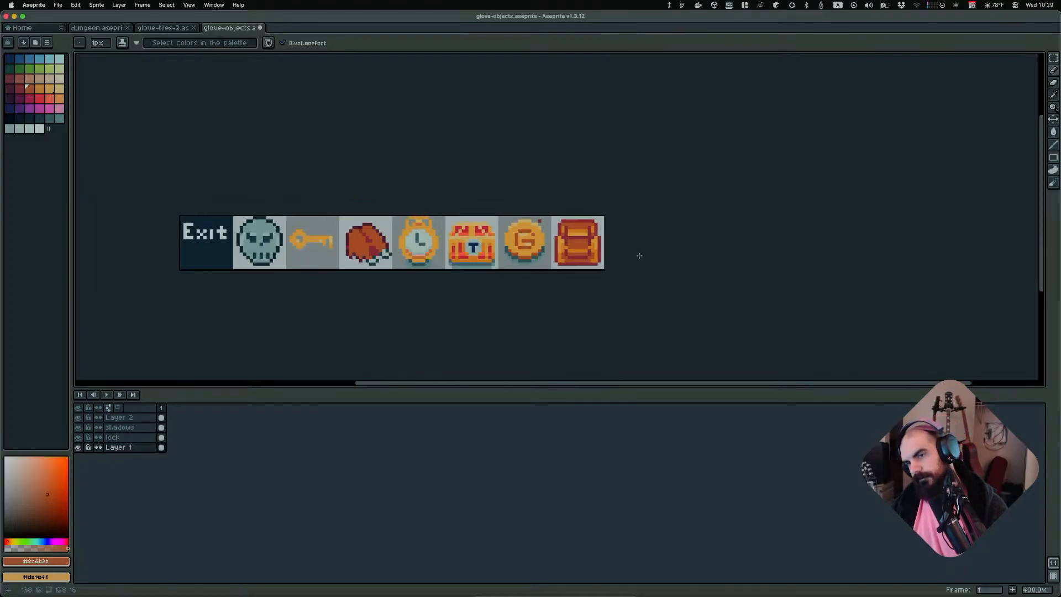
scroll(620, 260, up, 3)
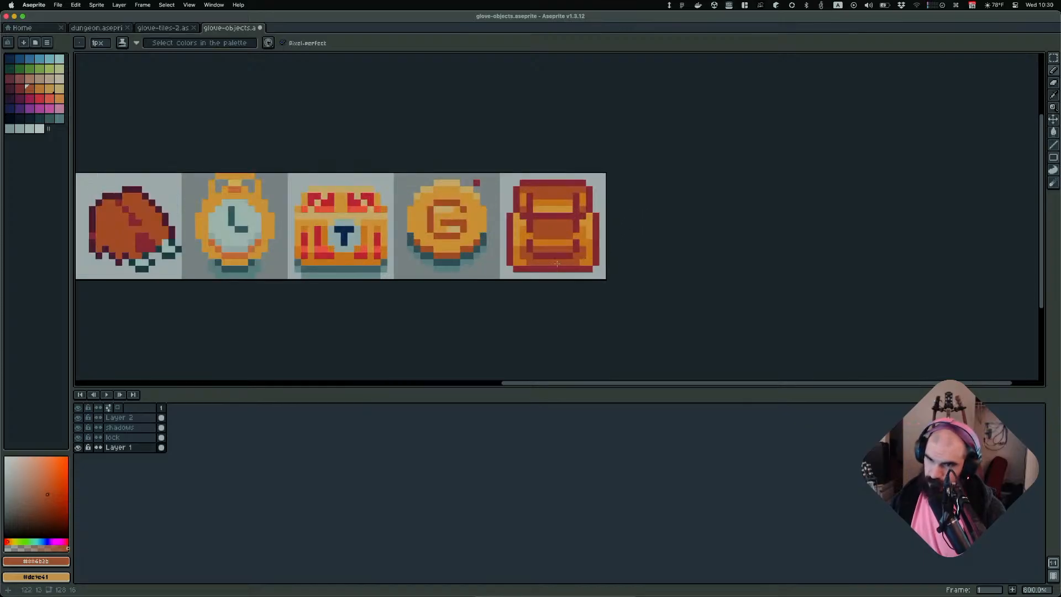
alt+click(515, 248)
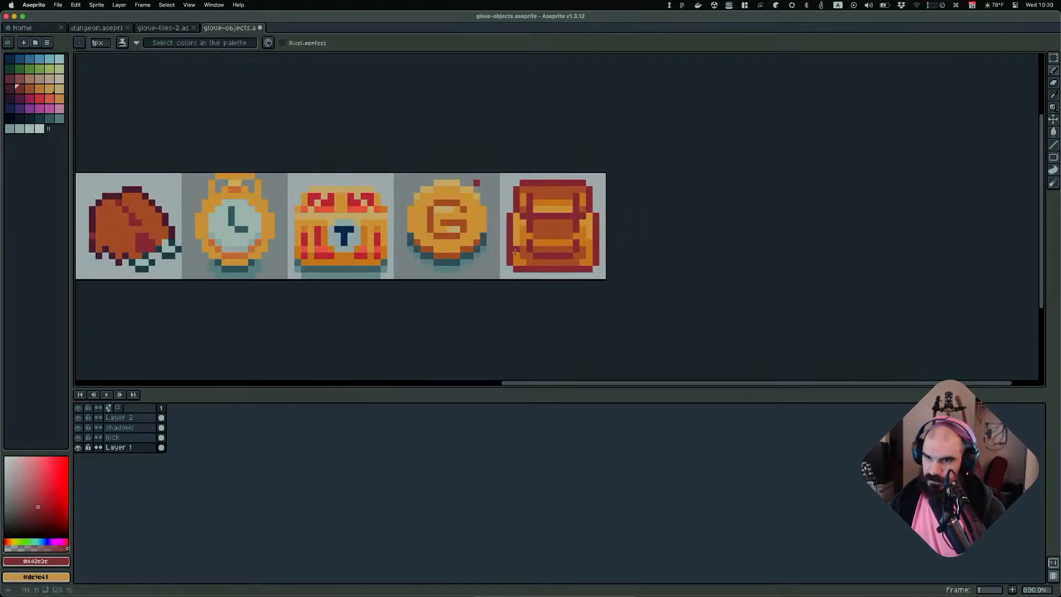
key(w)
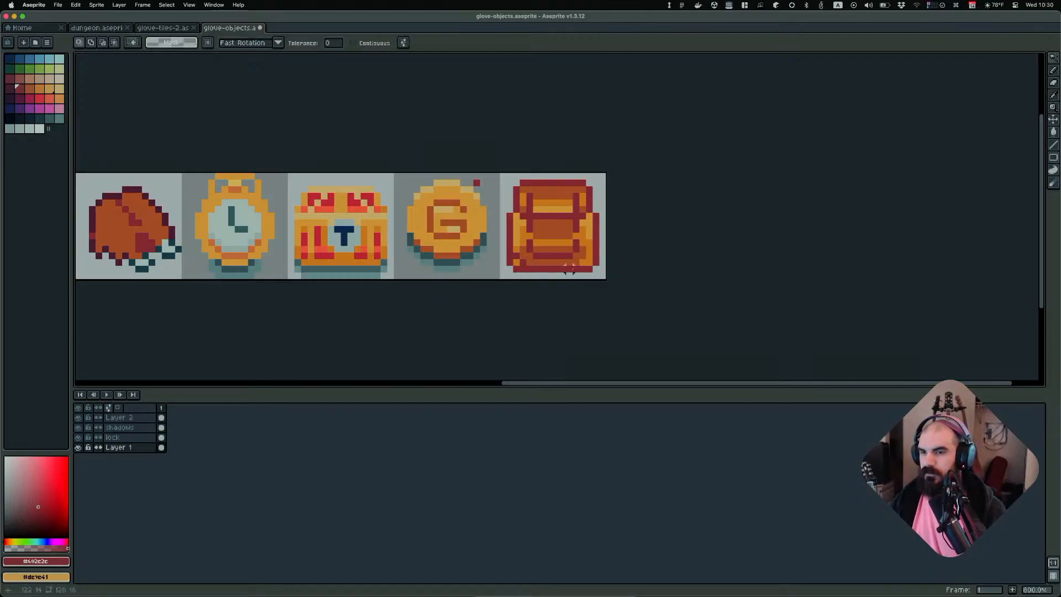
scroll(595, 255, up, 2)
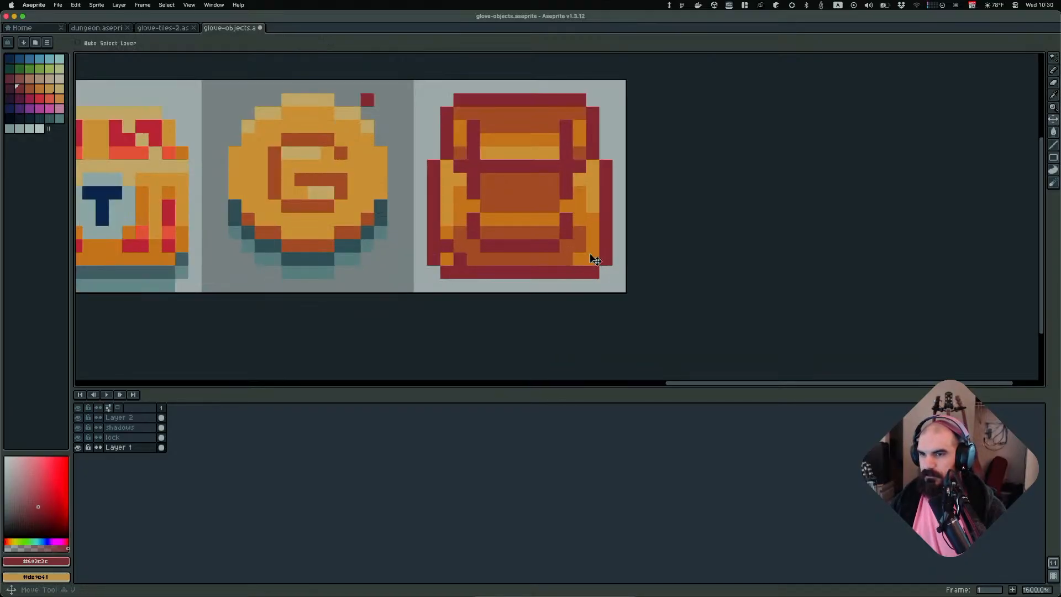
key(b)
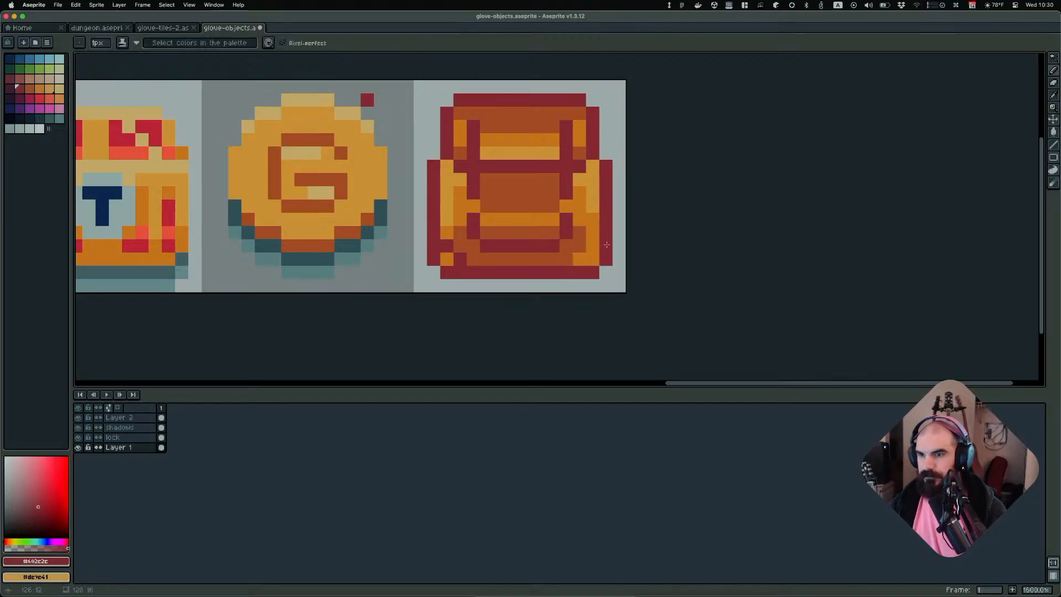
click(593, 243)
click(580, 259)
key(e)
click(606, 259)
click(593, 260)
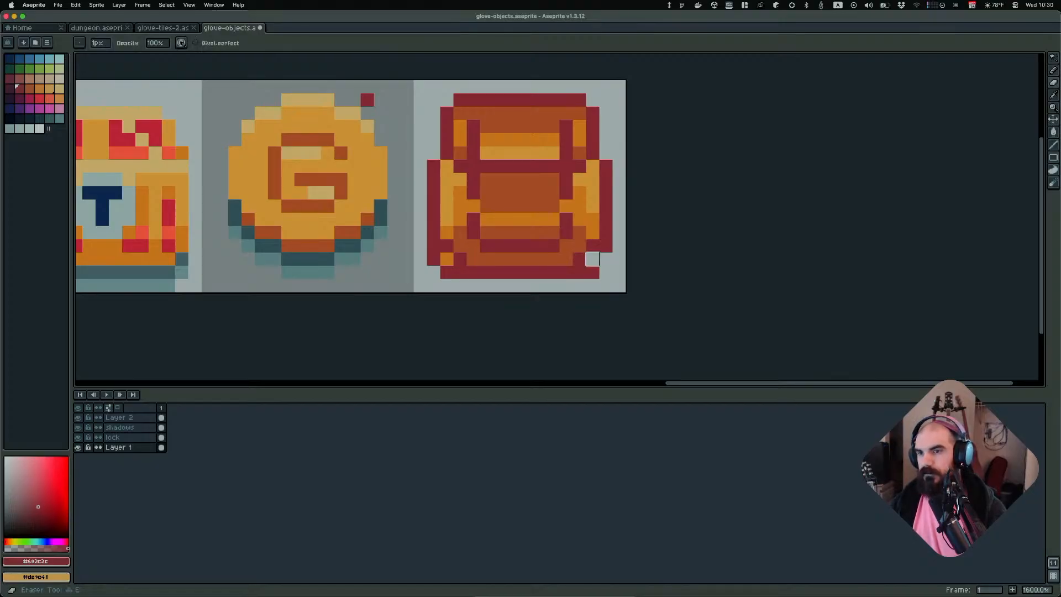
click(592, 272)
click(433, 259)
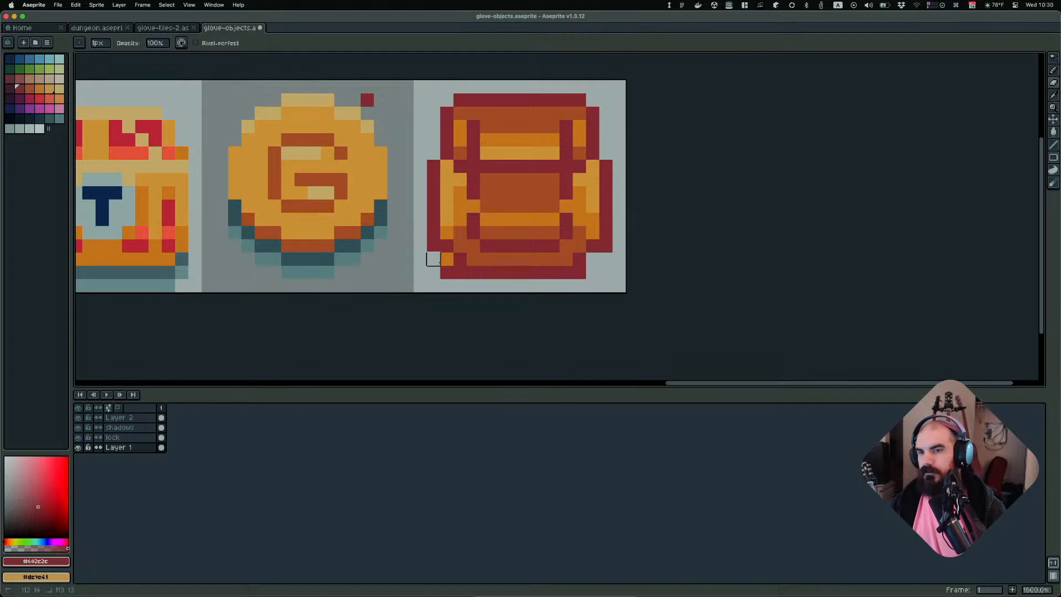
click(447, 259)
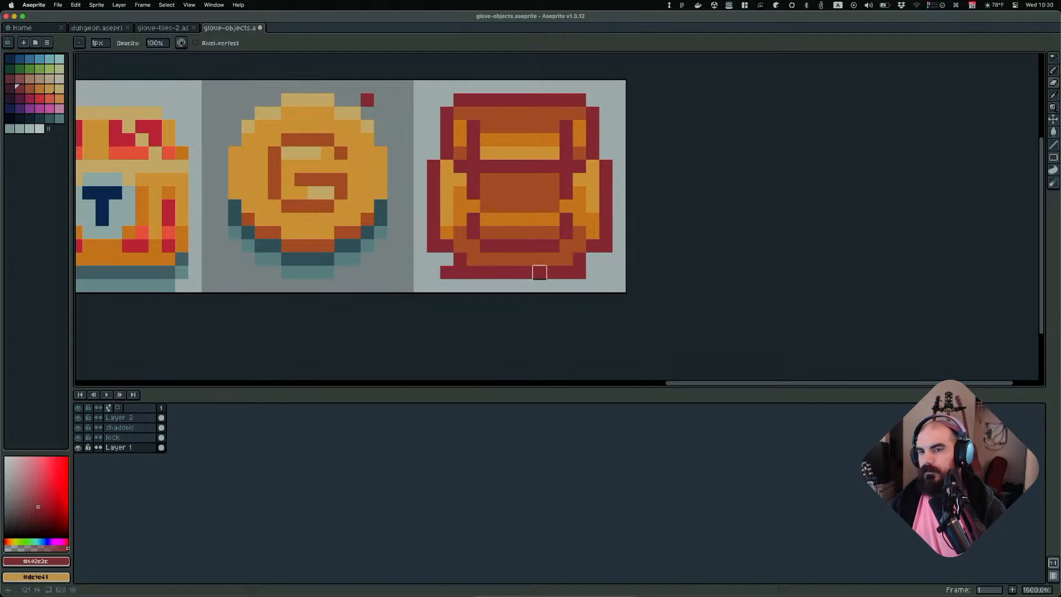
key(b)
click(447, 259)
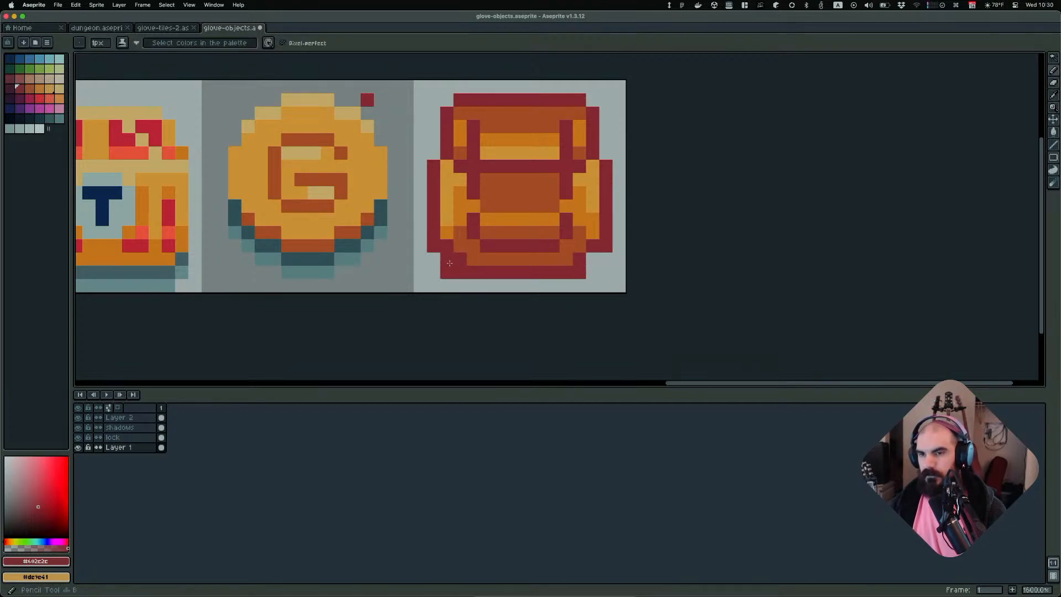
alt+click(482, 242)
click(449, 259)
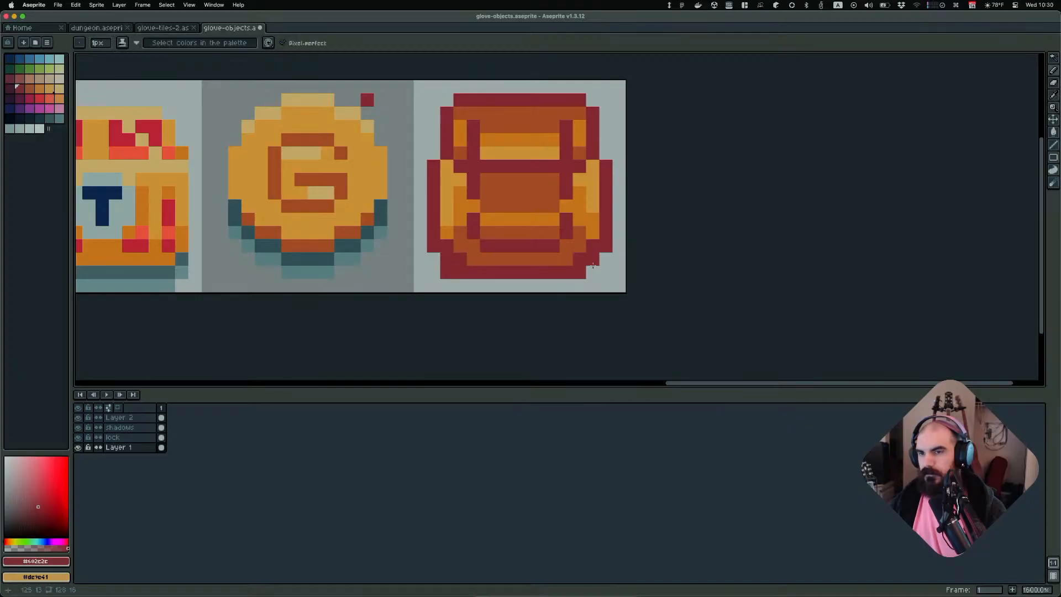
alt+click(580, 243)
Zoom out to compare the edited backpack with the other object sprites
scroll(598, 272, down, 3)
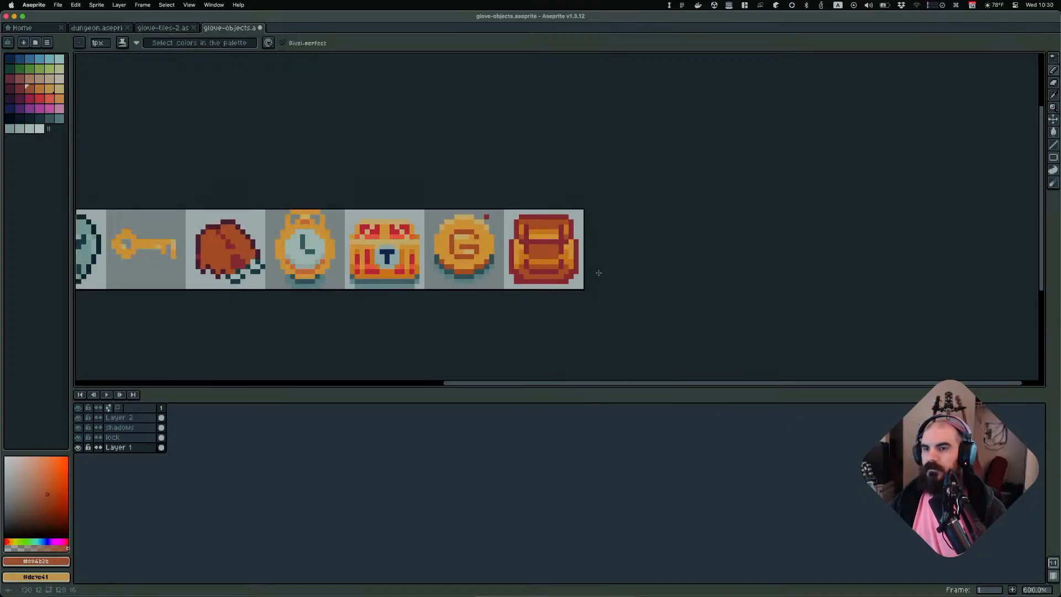
scroll(552, 276, down, 1)
scroll(586, 271, up, 3)
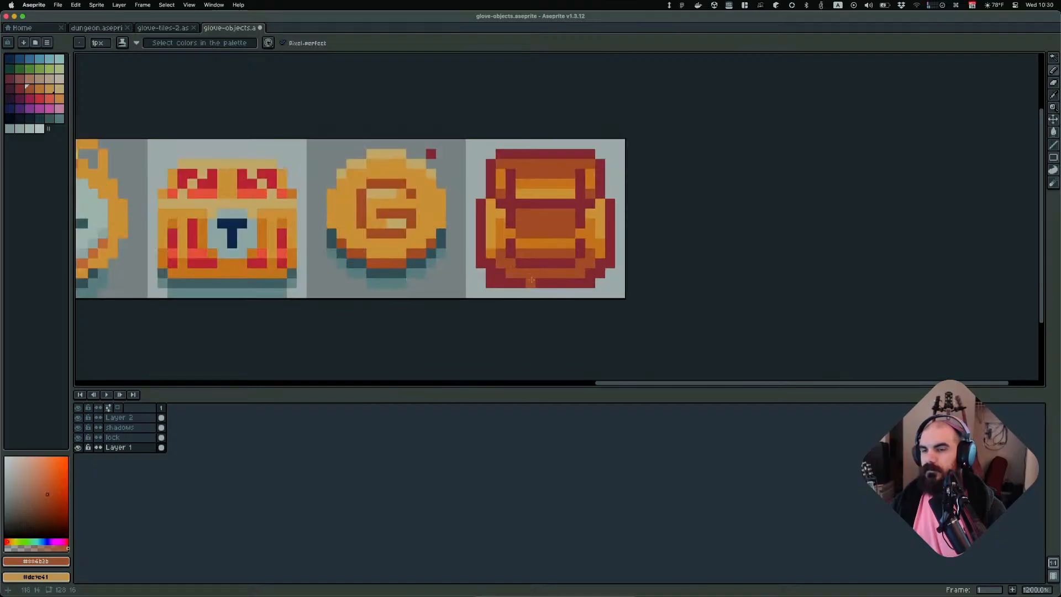
key(e)
scroll(635, 273, down, 3)
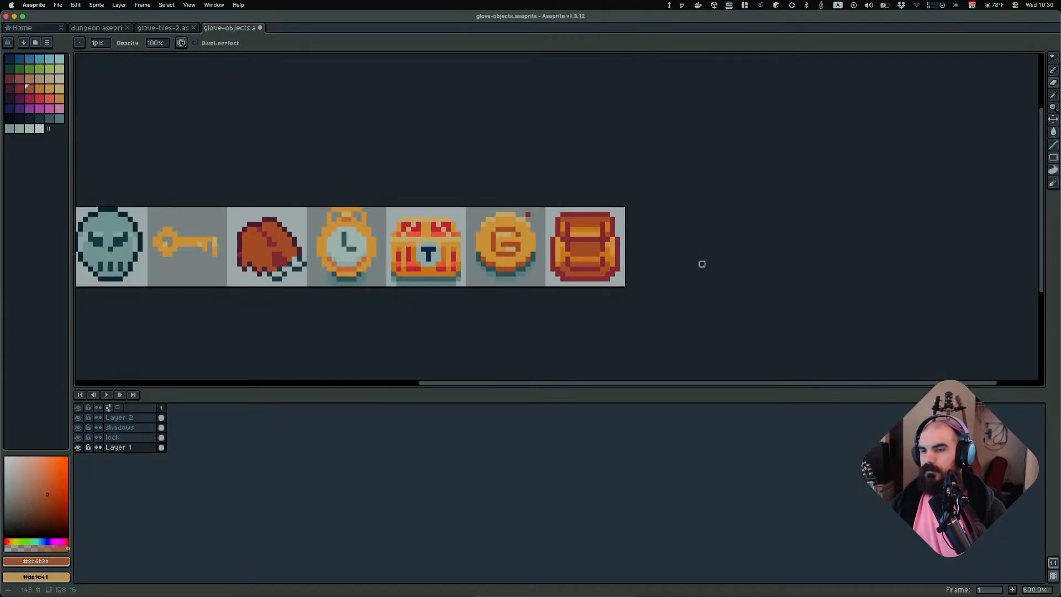
scroll(682, 256, down, 1)
scroll(665, 258, up, 4)
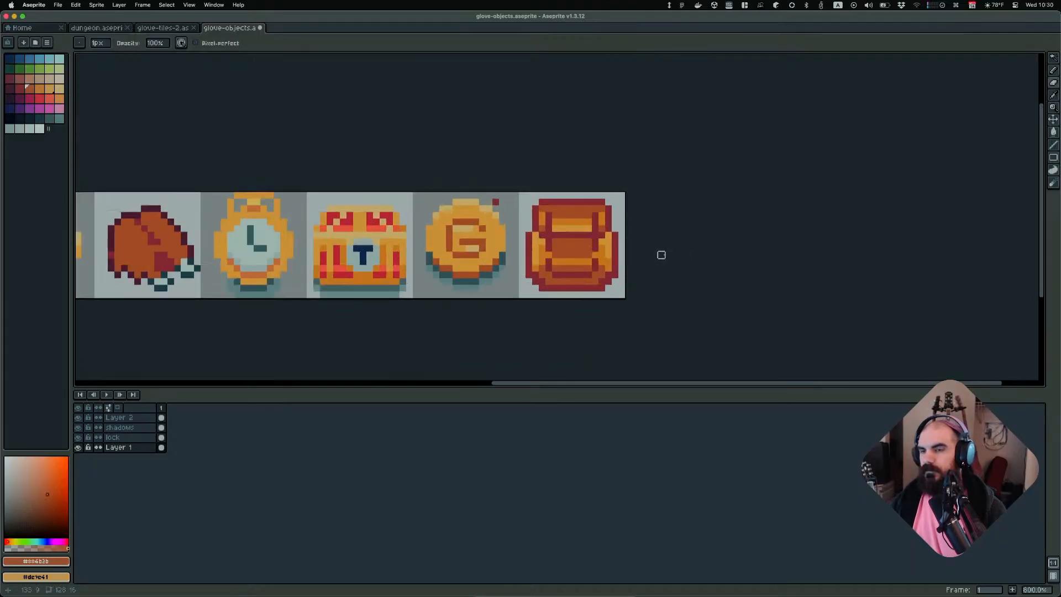
Switch to Obsidian and enlarge the pixel-art backpack reference image on the canvas
key(super+Tab)
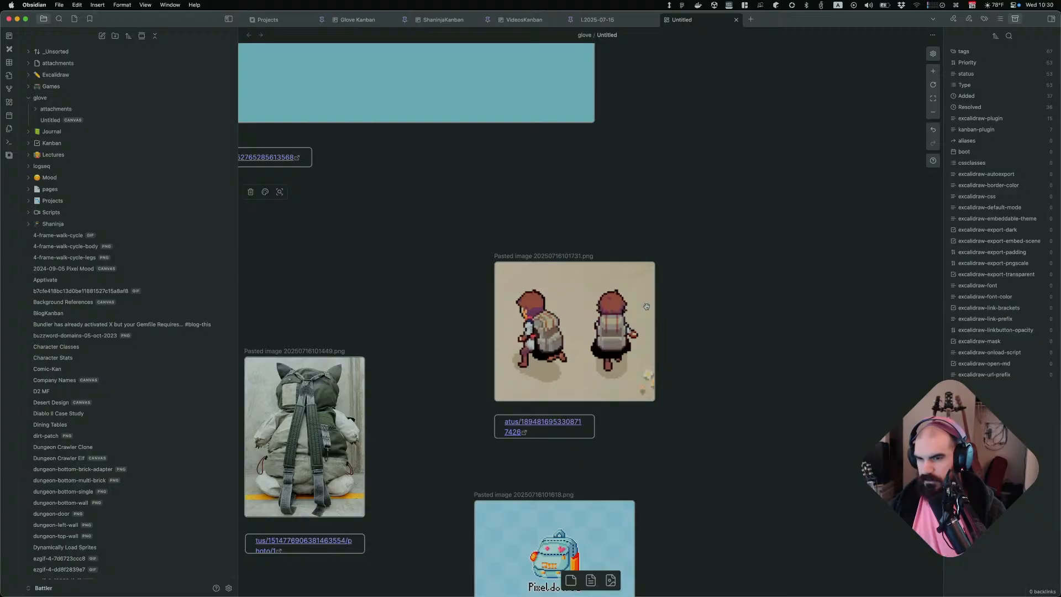
ctrl+scroll(624, 343, up, 3)
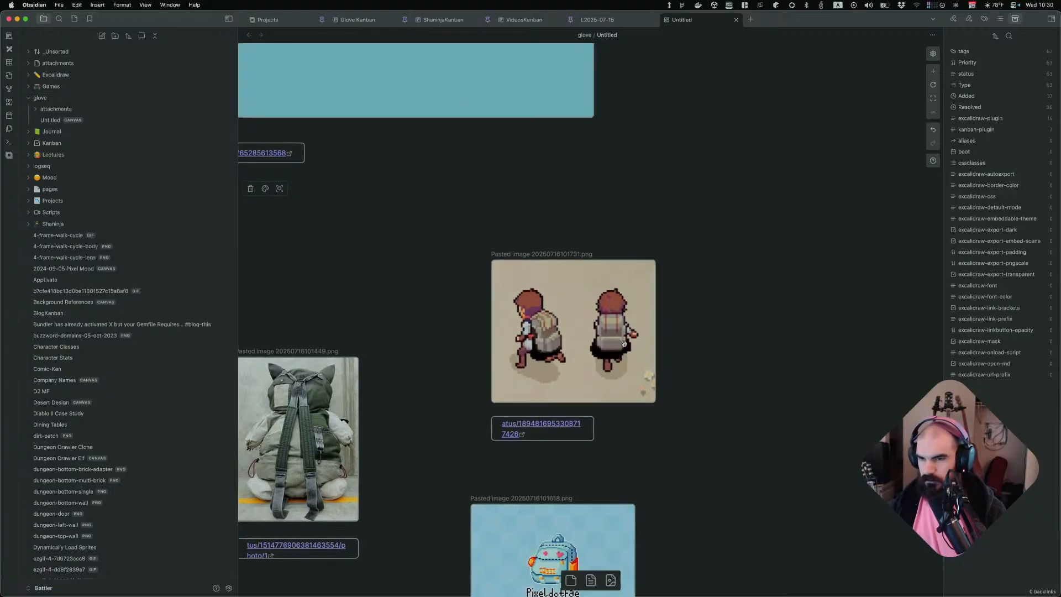
click(623, 344)
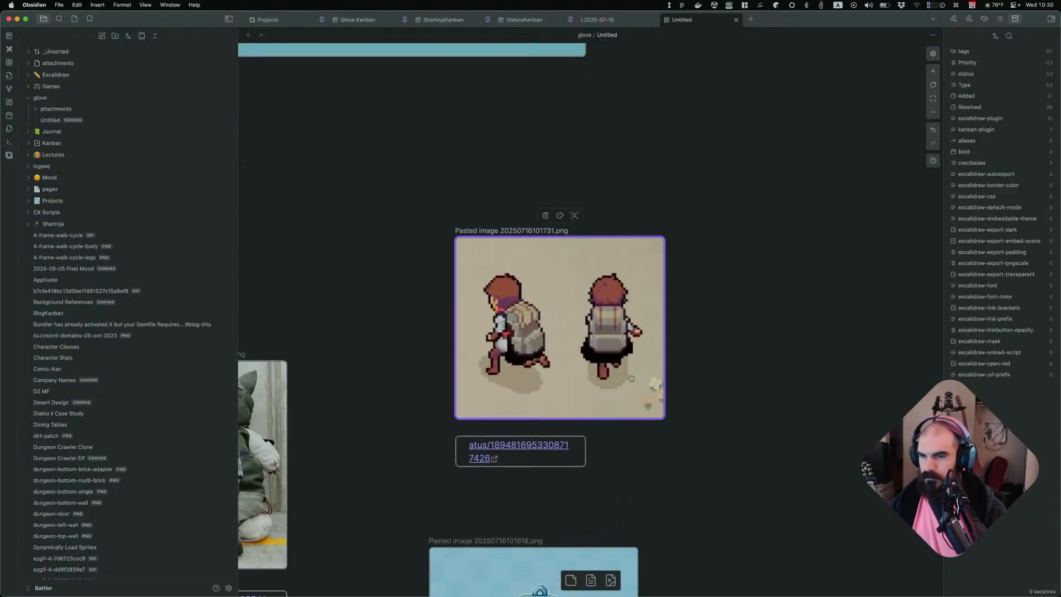
drag(631, 379, 794, 400)
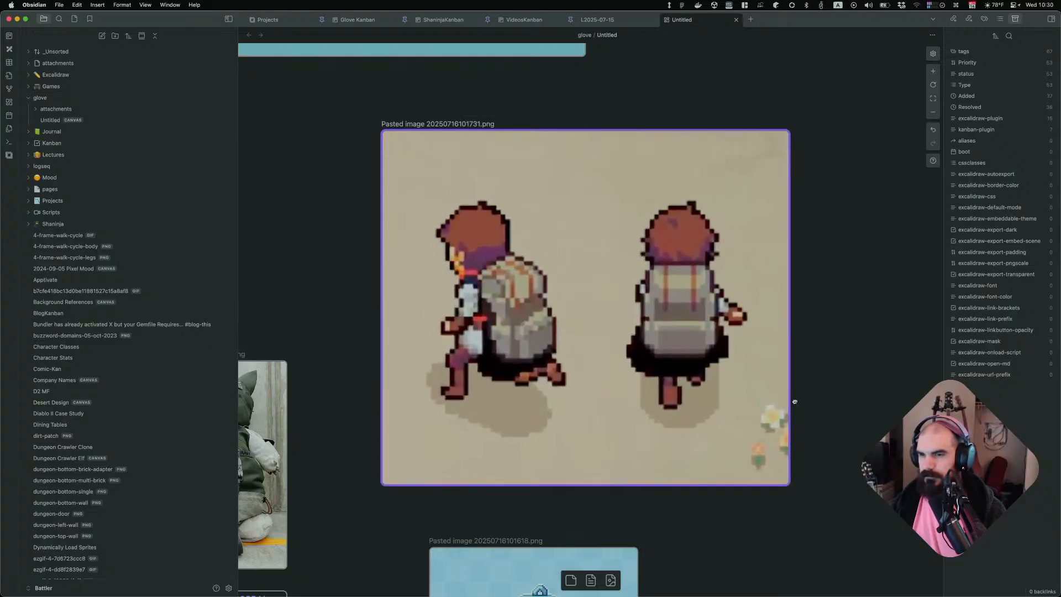
drag(700, 395, 701, 332)
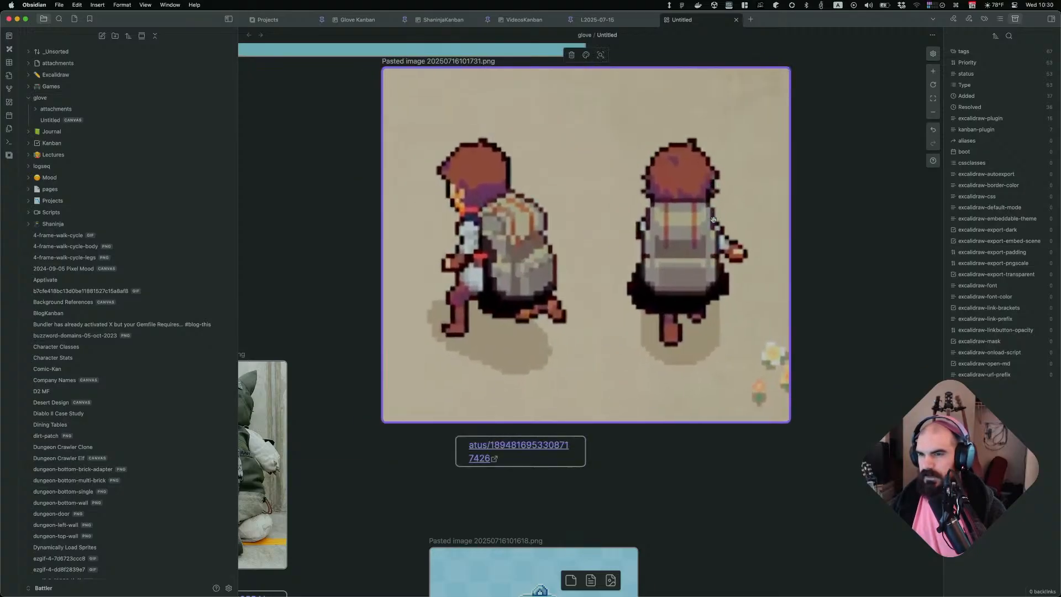
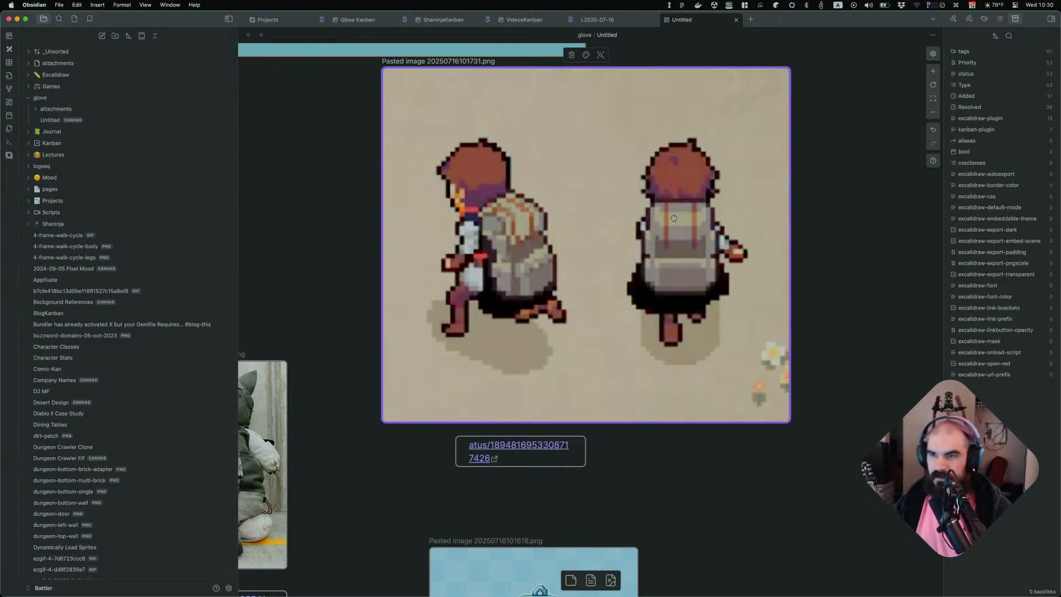
Switch back to Aseprite and sample the dark red outline colour from the backpack's upper flap
key(super+Tab)
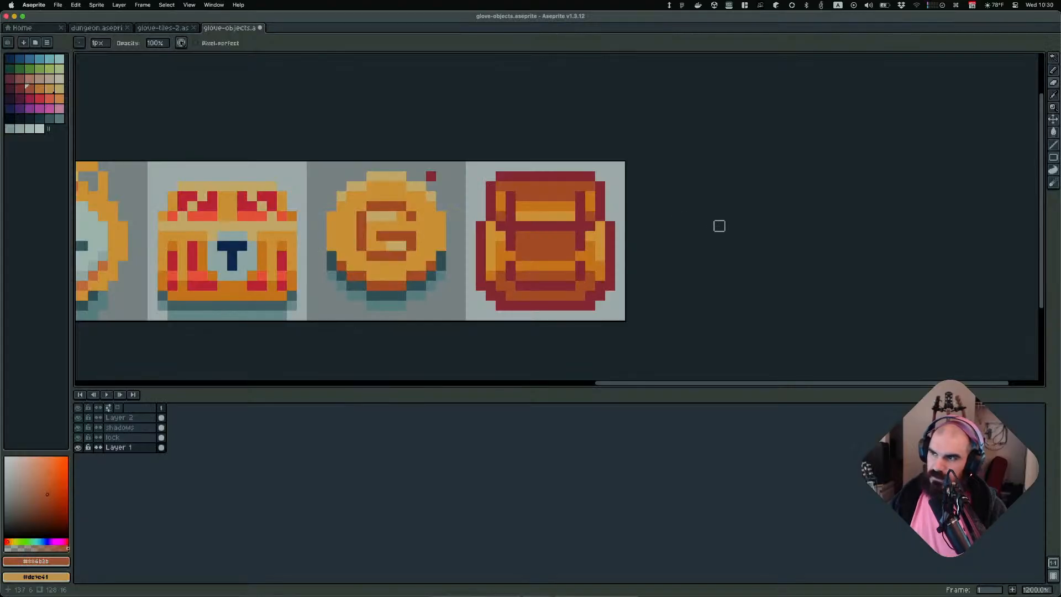
scroll(602, 237, down, 2)
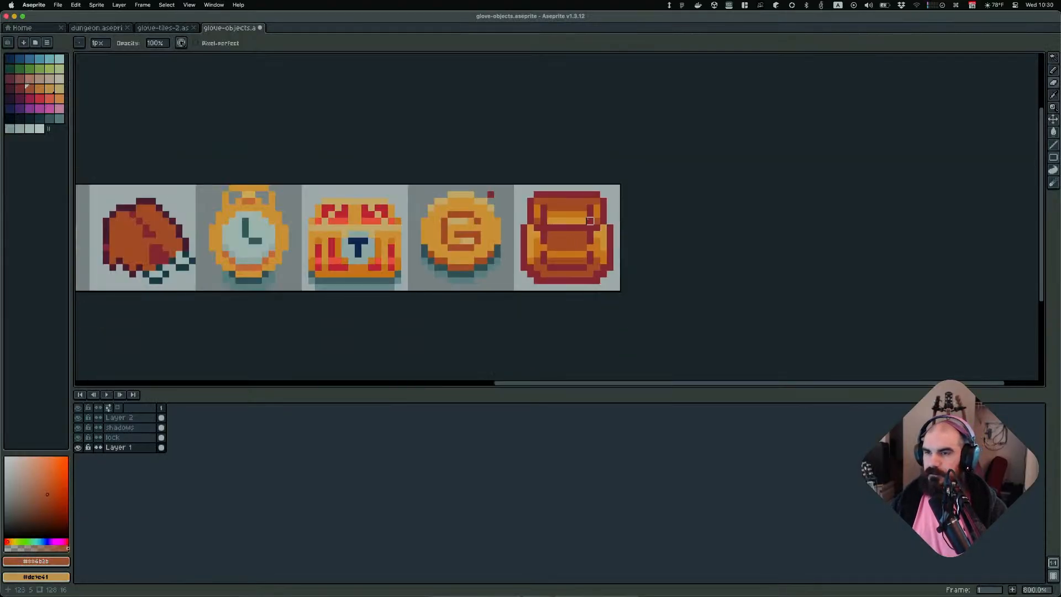
key(v)
scroll(604, 220, up, 3)
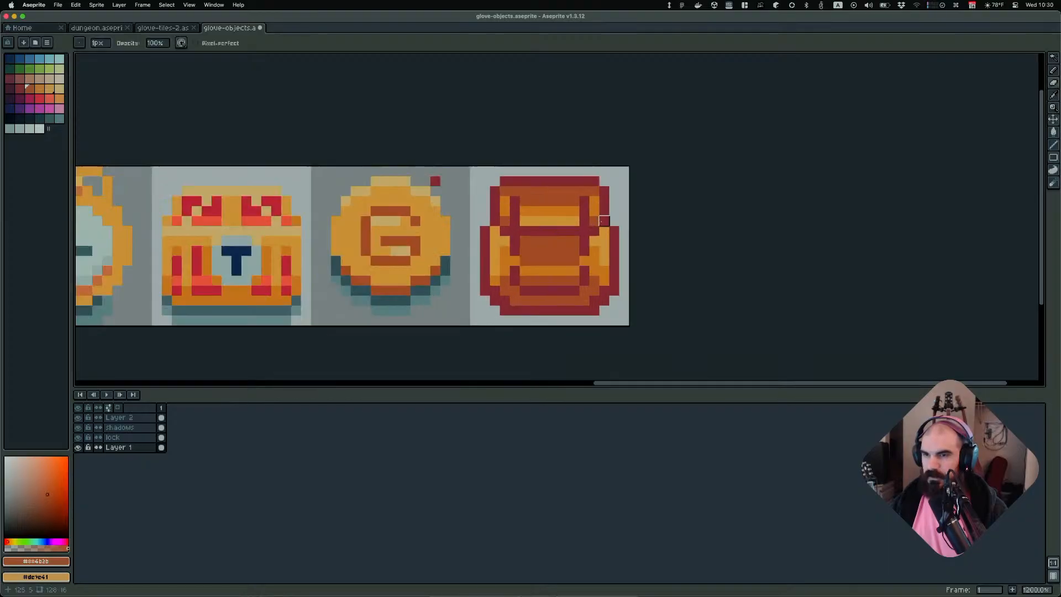
alt+click(569, 208)
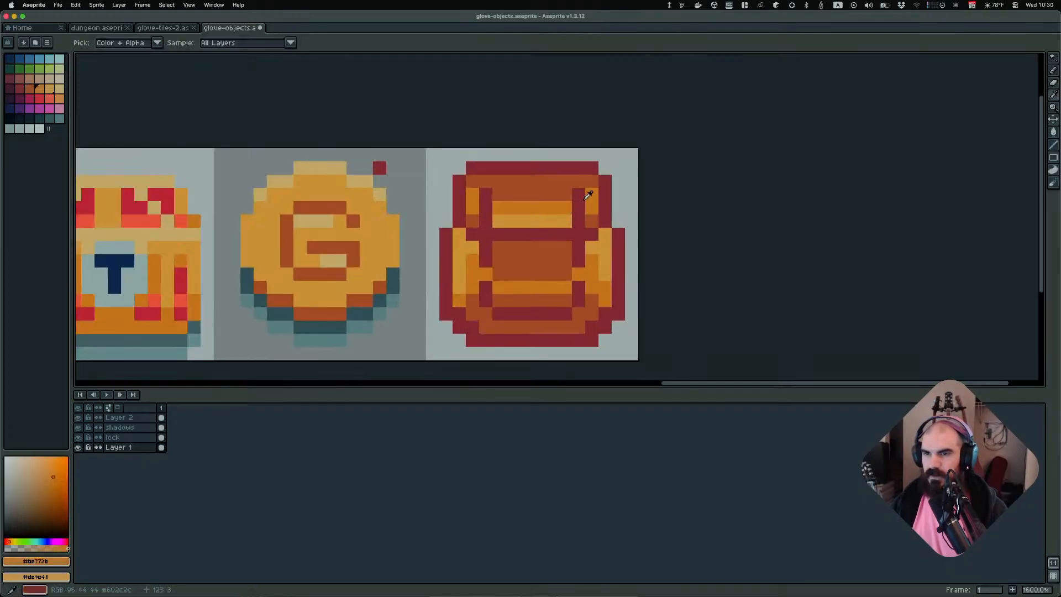
alt+click(587, 195)
scroll(581, 203, up, 1)
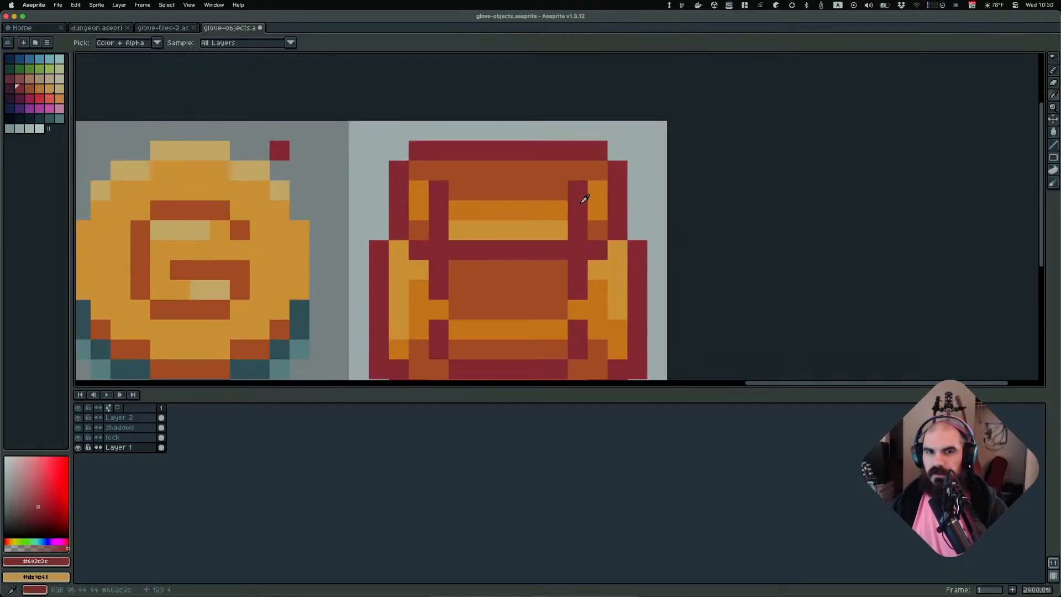
scroll(583, 204, down, 1)
scroll(583, 205, up, 1)
scroll(584, 206, down, 1)
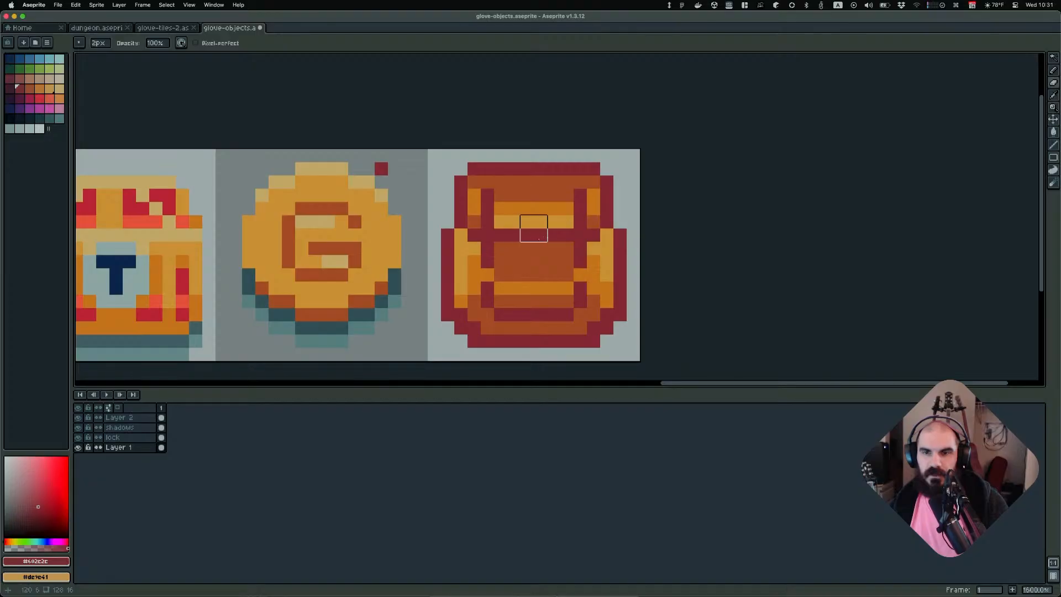
Sample the orange shade and repaint pixels along the backpack's upper flap with the pencil, undoing one stray dot
alt+click(572, 232)
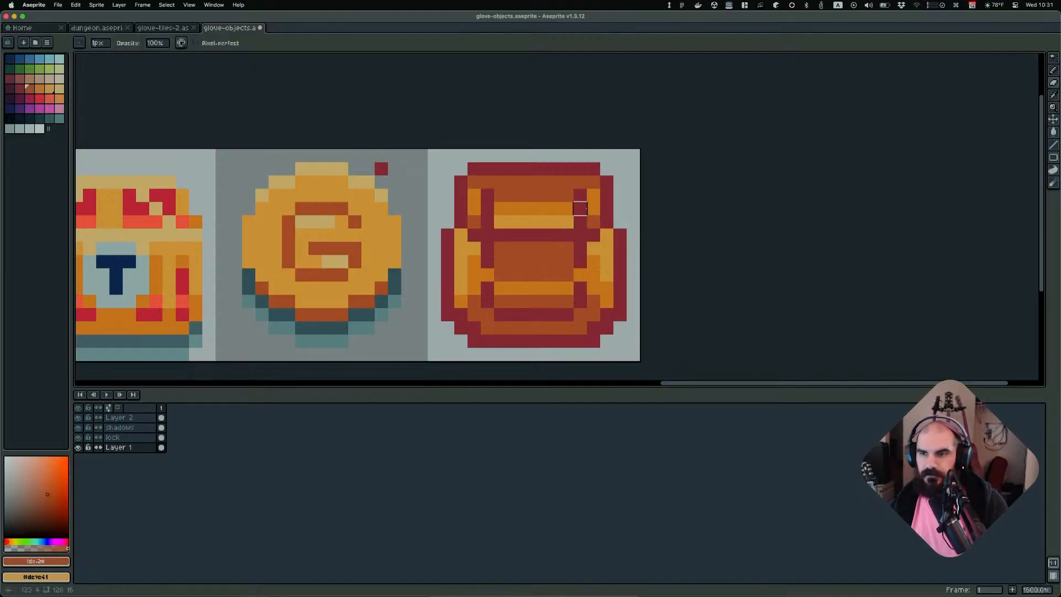
key(b)
click(580, 208)
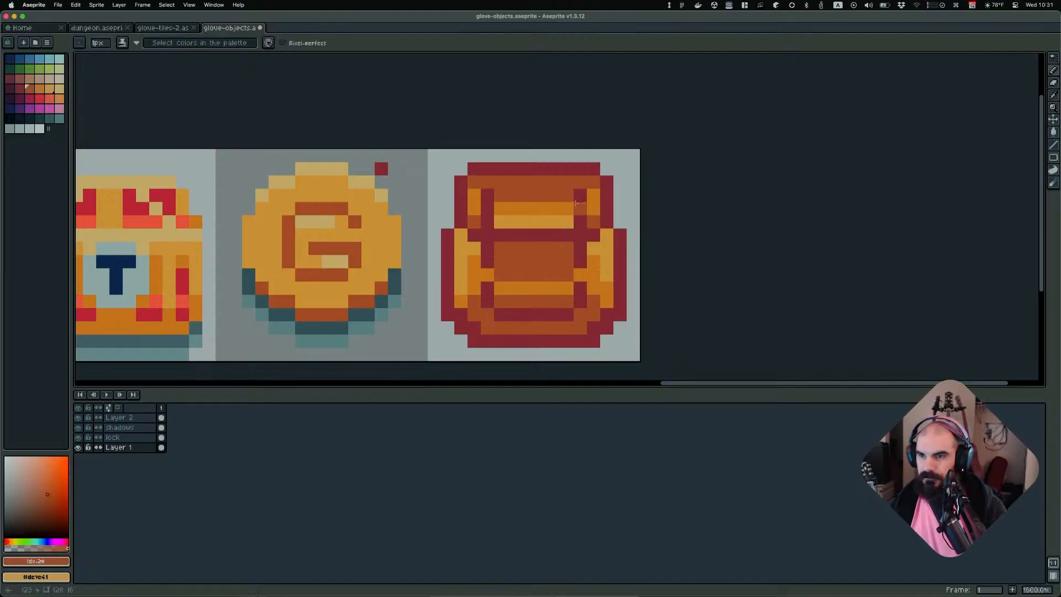
click(474, 208)
key(super+z)
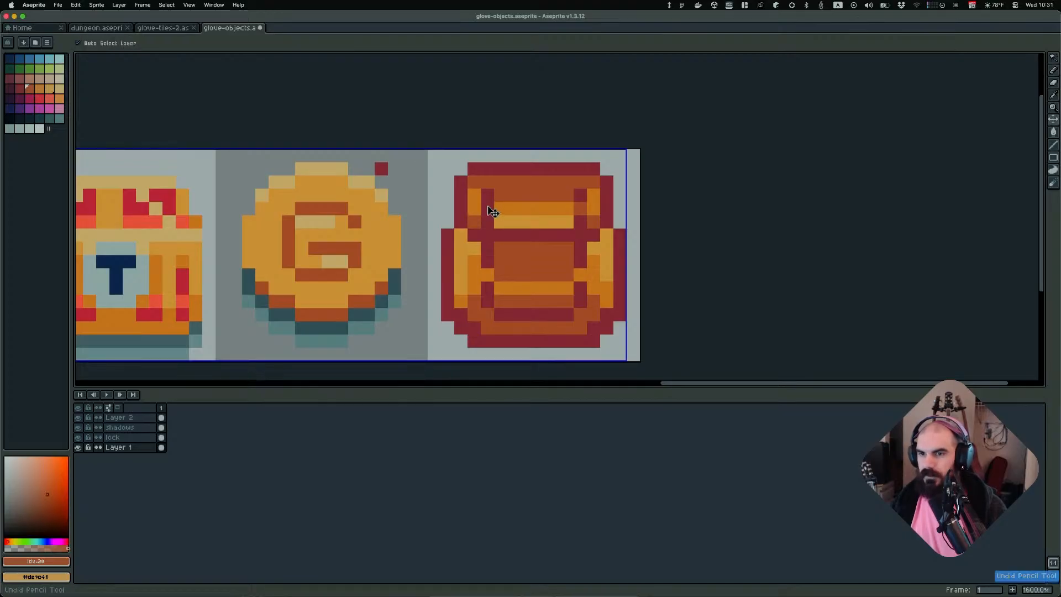
click(487, 209)
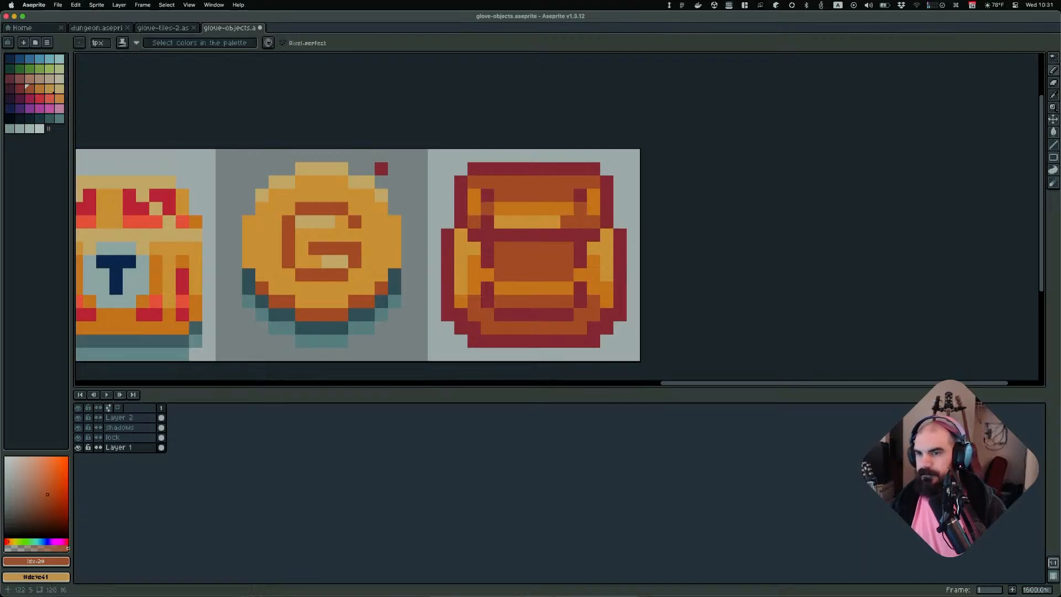
Zoom in and out to compare the backpack with the other object sprites in the row
scroll(641, 229, down, 5)
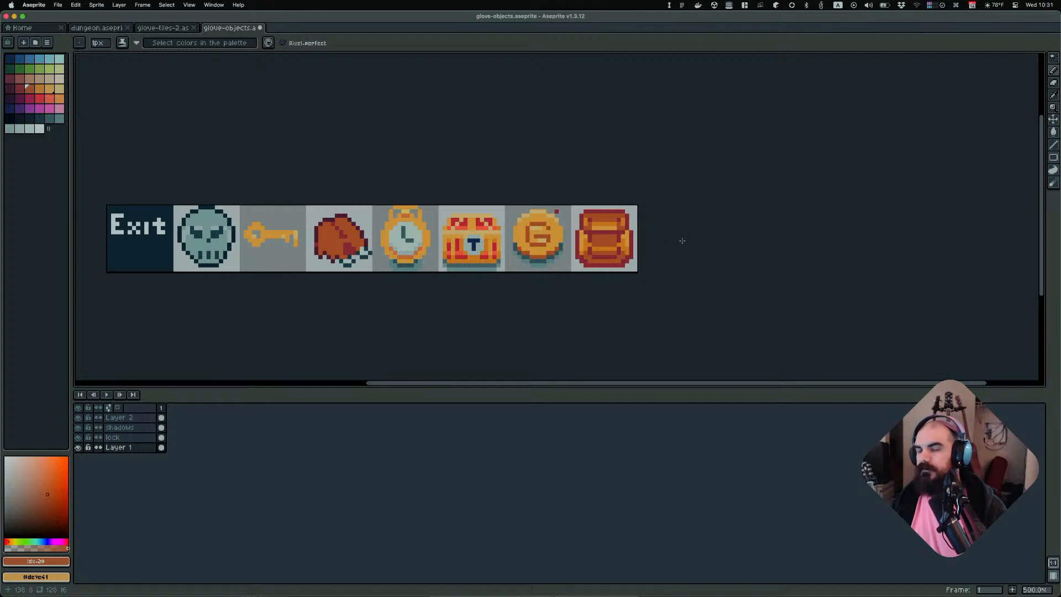
scroll(680, 242, down, 2)
scroll(719, 229, down, 1)
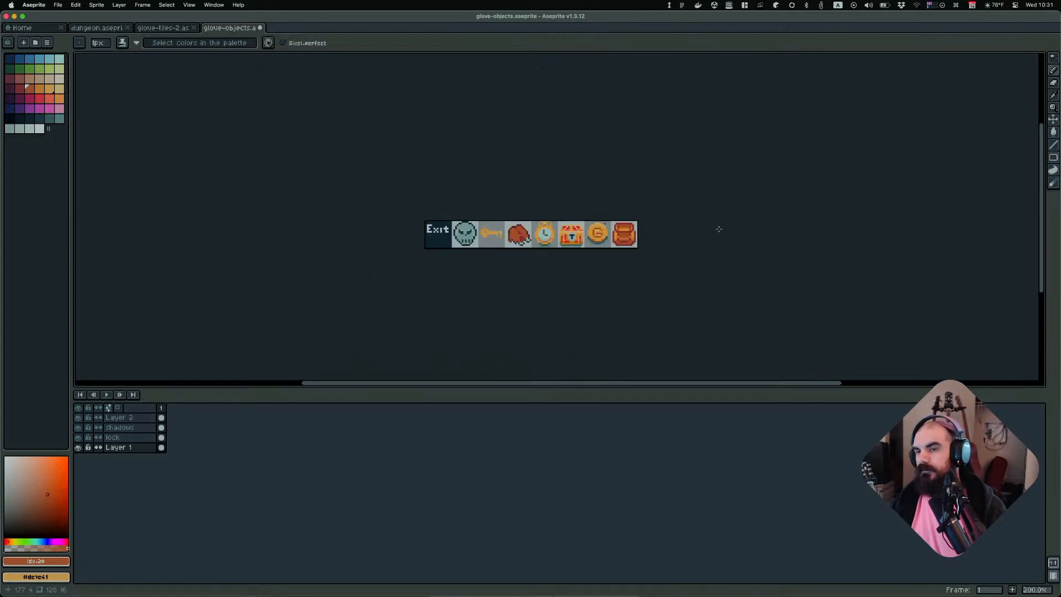
scroll(685, 226, up, 5)
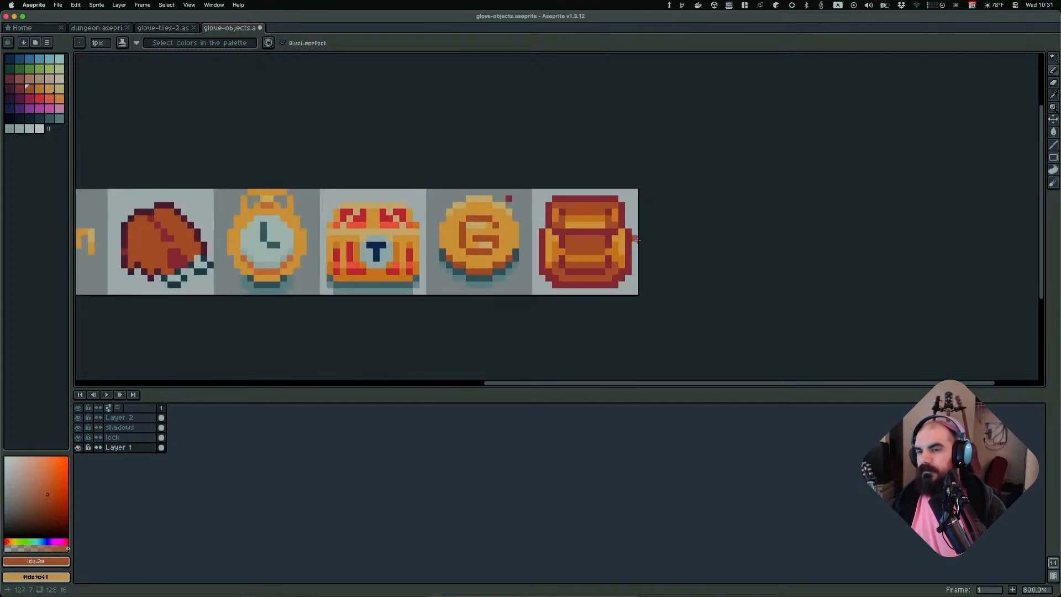
scroll(614, 260, up, 3)
scroll(558, 281, down, 2)
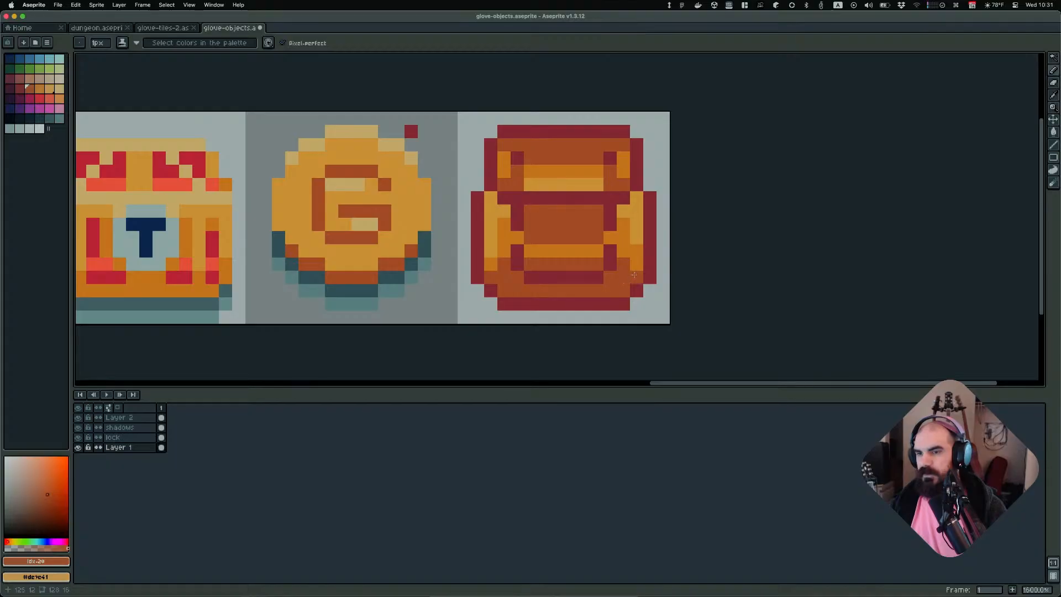
scroll(792, 265, down, 2)
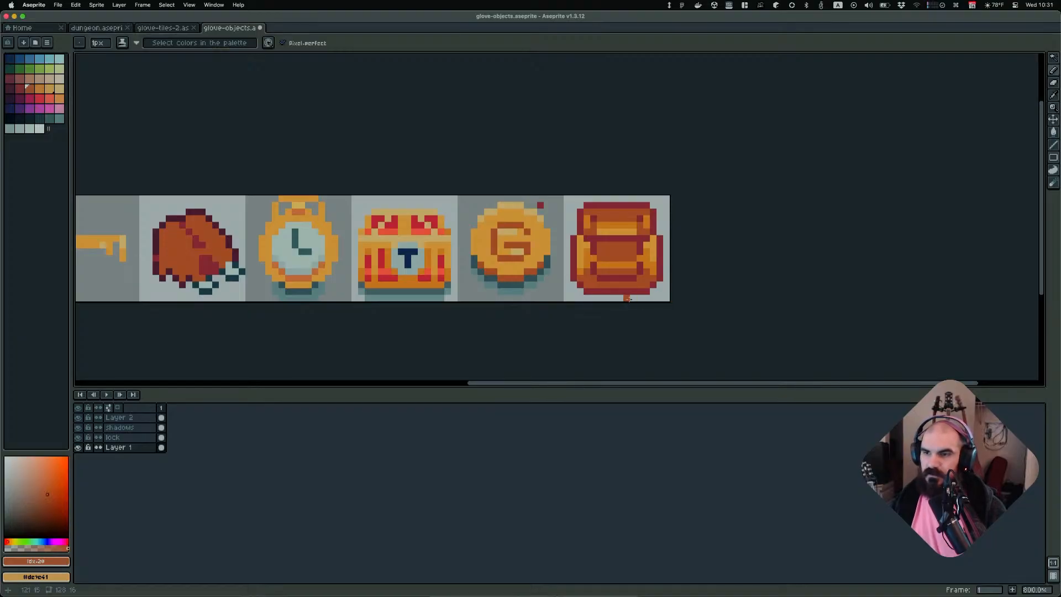
scroll(620, 298, down, 2)
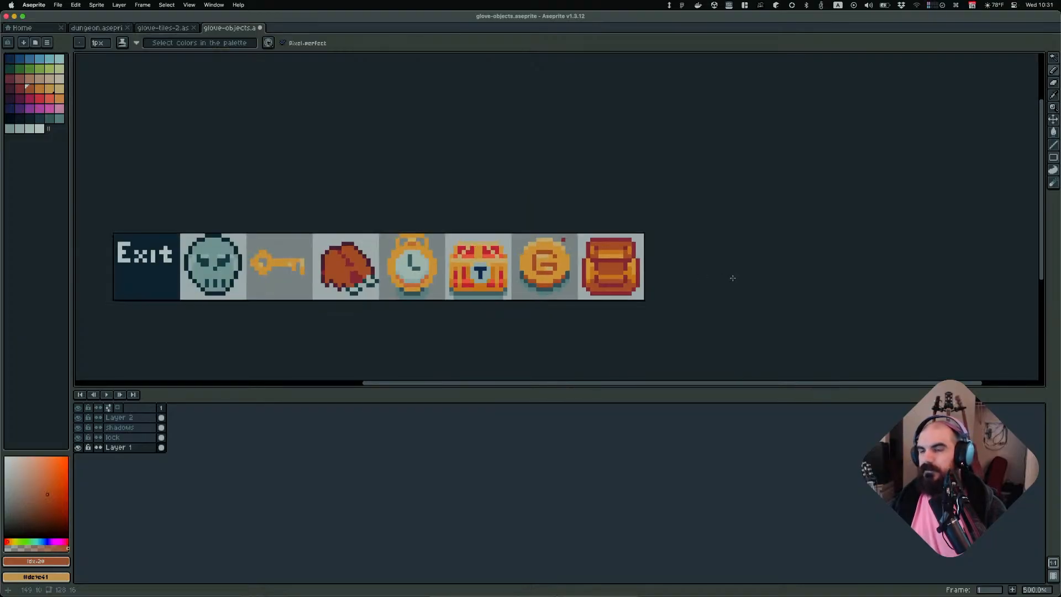
scroll(640, 289, up, 4)
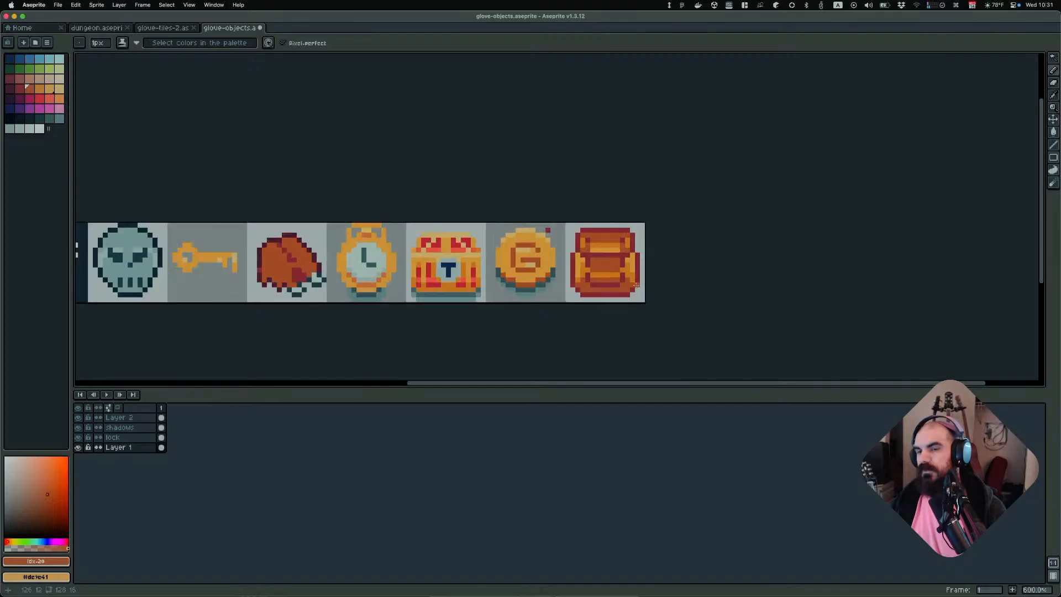
Sample the orange shade and draw vertical highlight strips down both side pockets of the backpack
drag(561, 245, 564, 272)
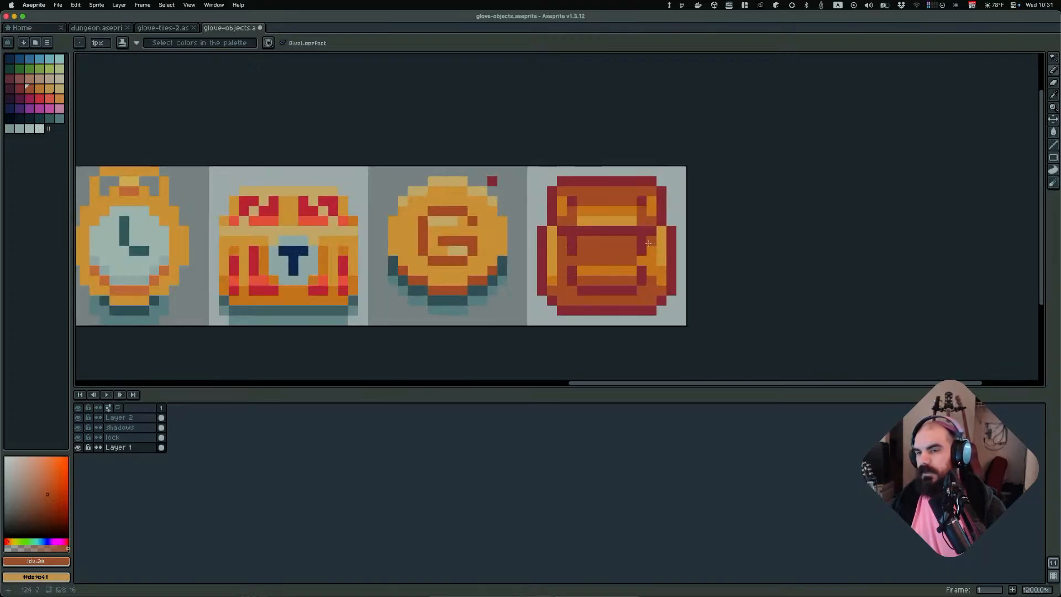
scroll(724, 277, down, 2)
scroll(725, 277, down, 3)
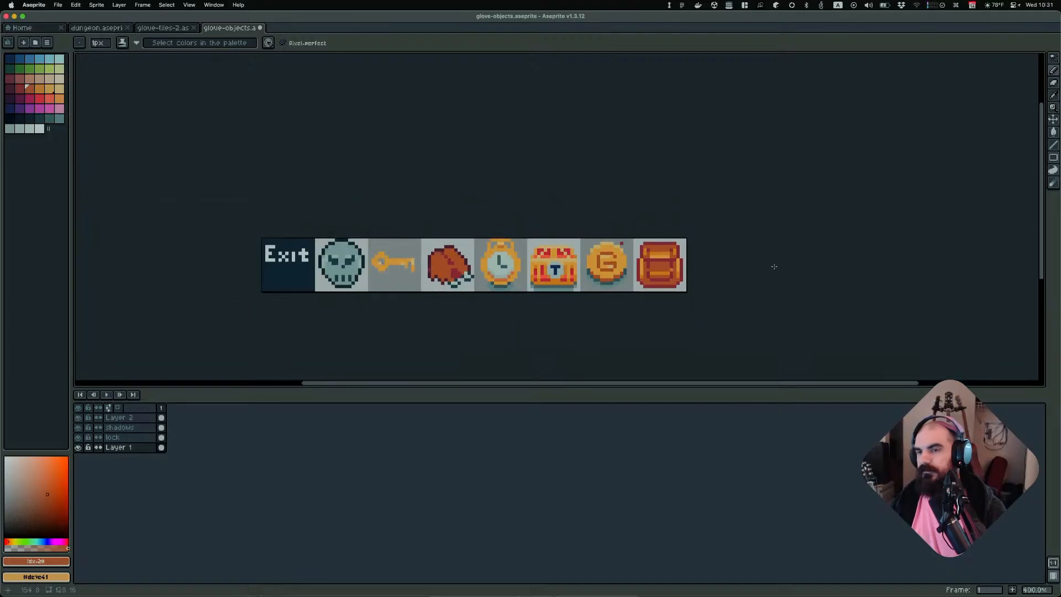
scroll(729, 283, down, 1)
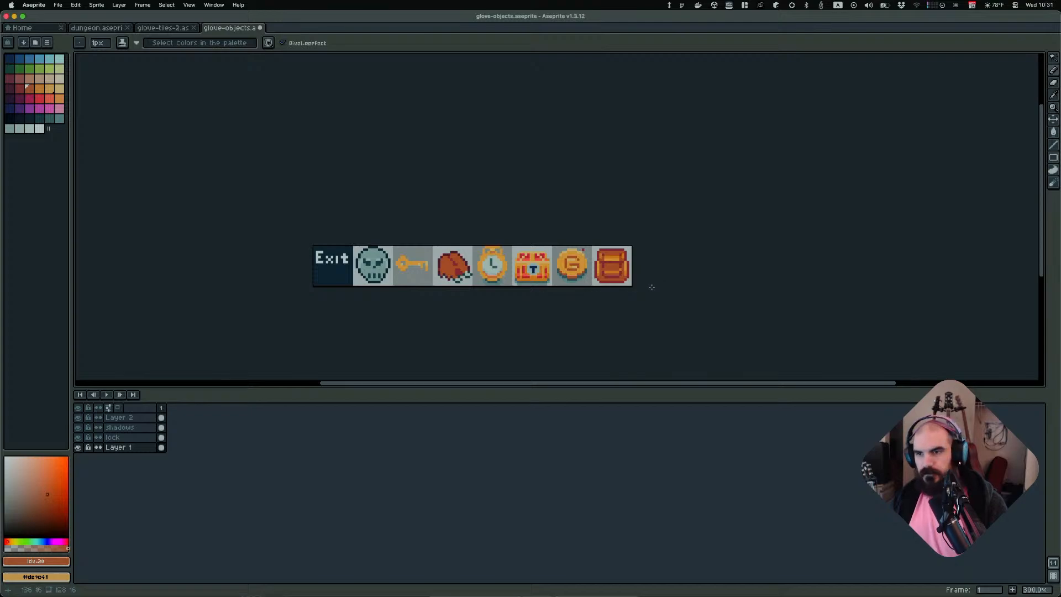
scroll(651, 287, up, 7)
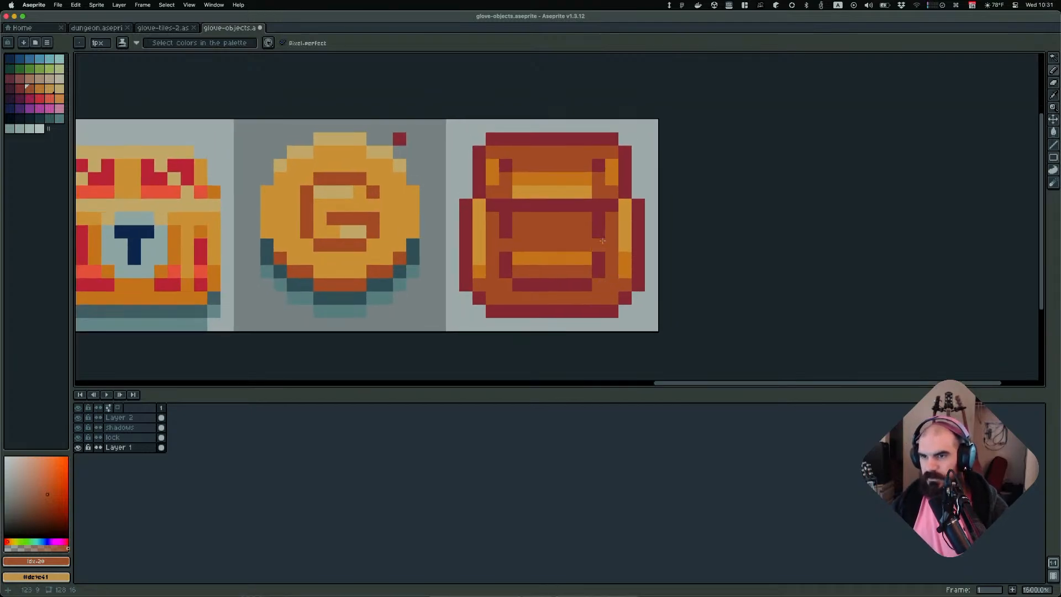
click(602, 240)
click(625, 243)
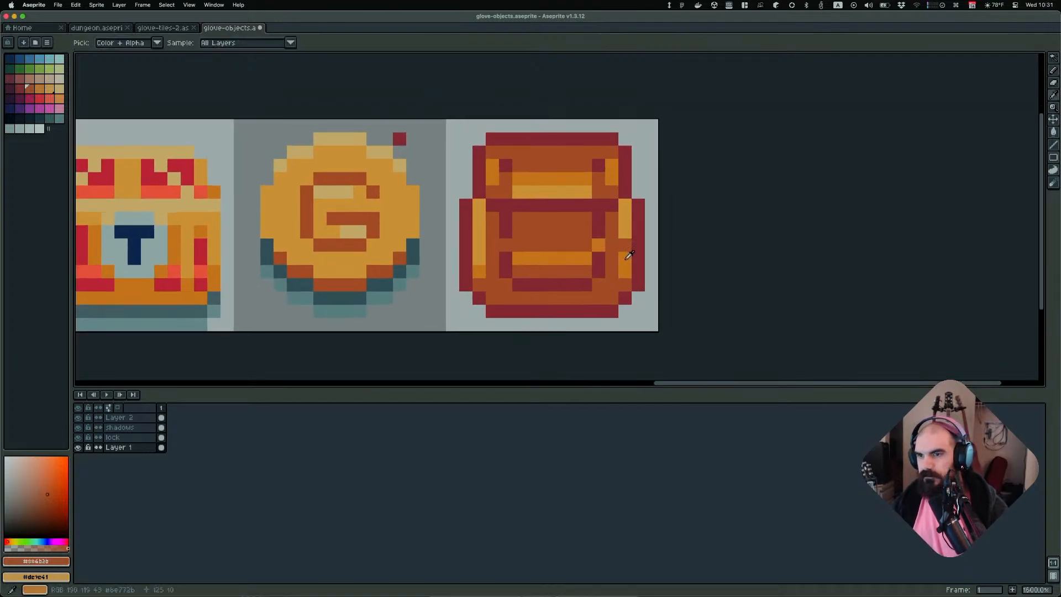
alt+click(626, 257)
drag(625, 248, 624, 206)
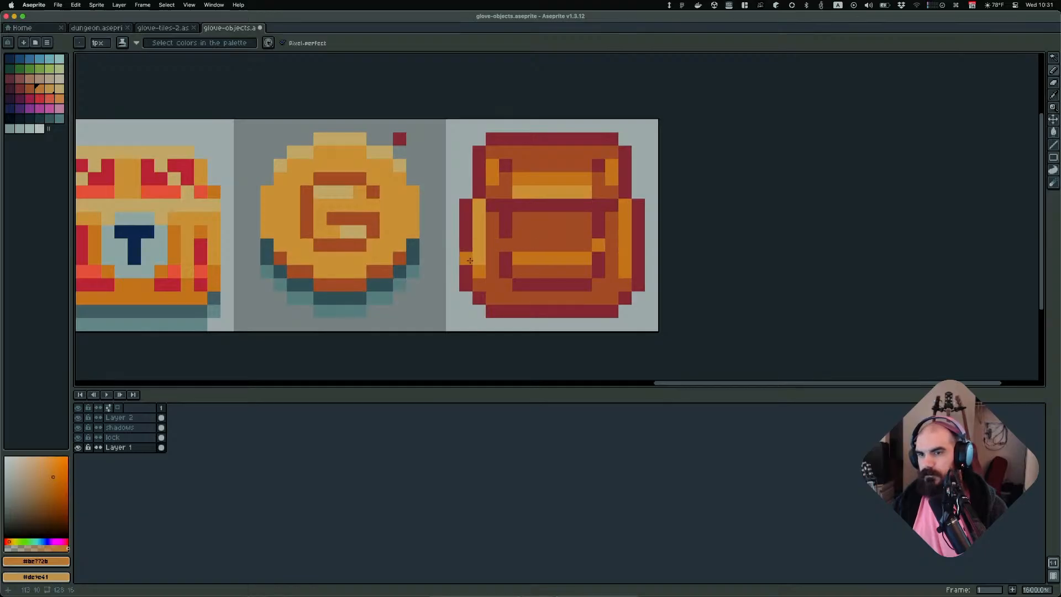
drag(478, 258, 479, 206)
scroll(735, 235, down, 6)
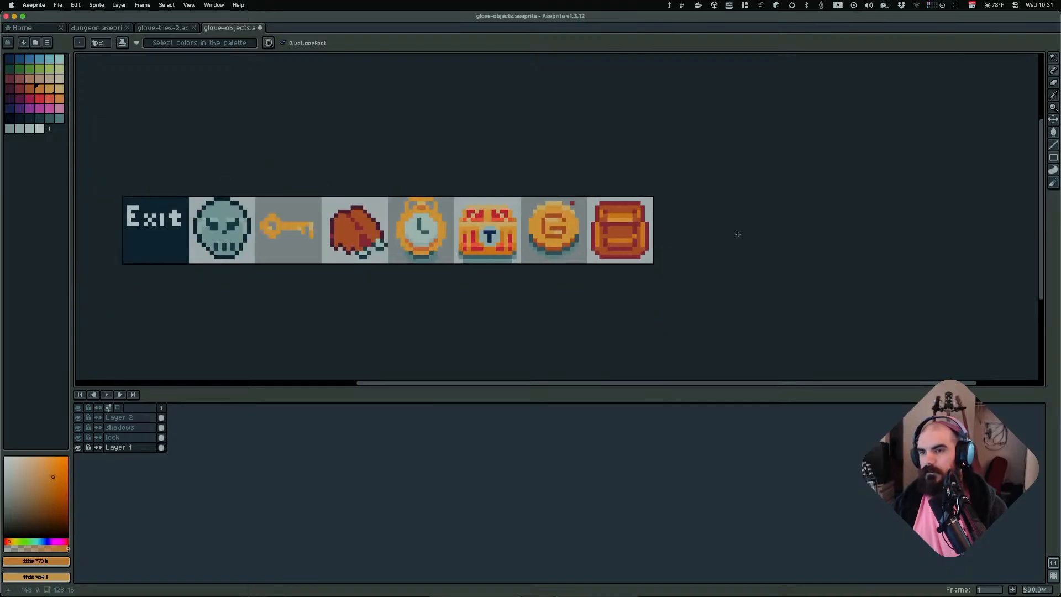
Sample the dark red outline colour and draw a horizontal line across the backpack's middle strap
scroll(723, 250, up, 4)
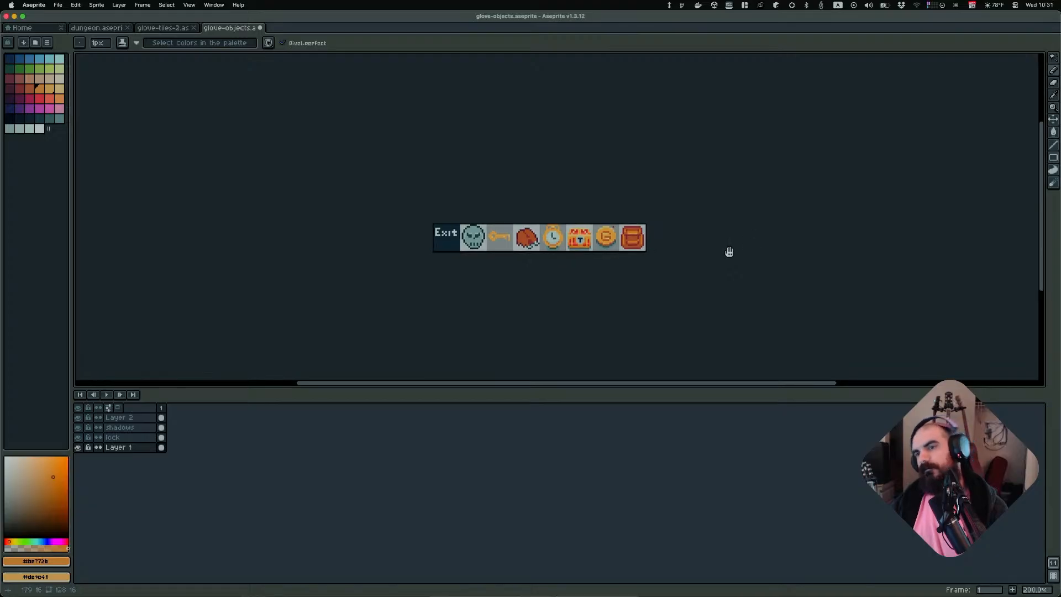
scroll(630, 210, up, 1)
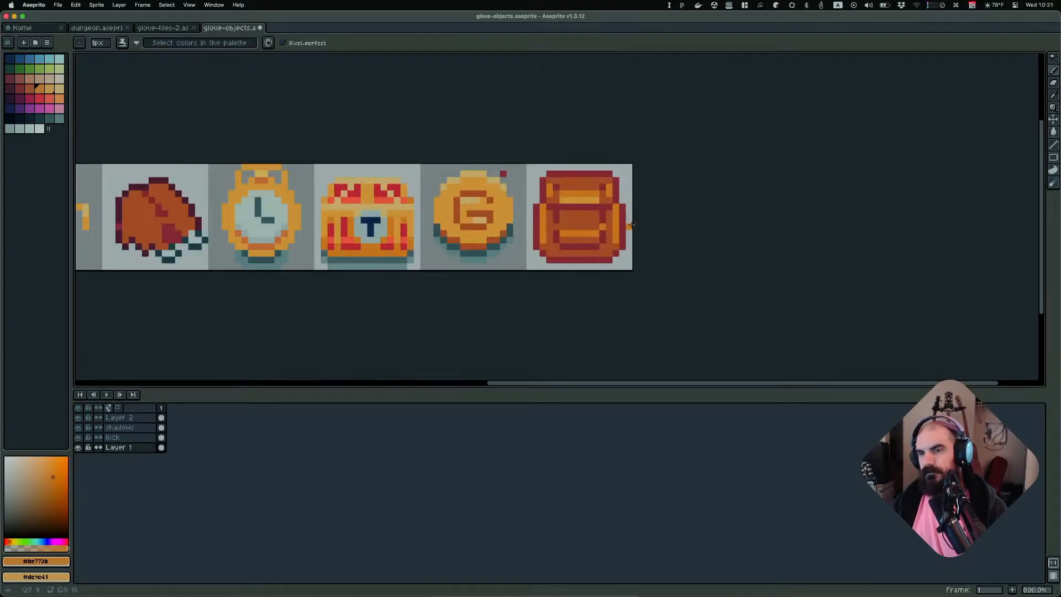
scroll(623, 226, up, 3)
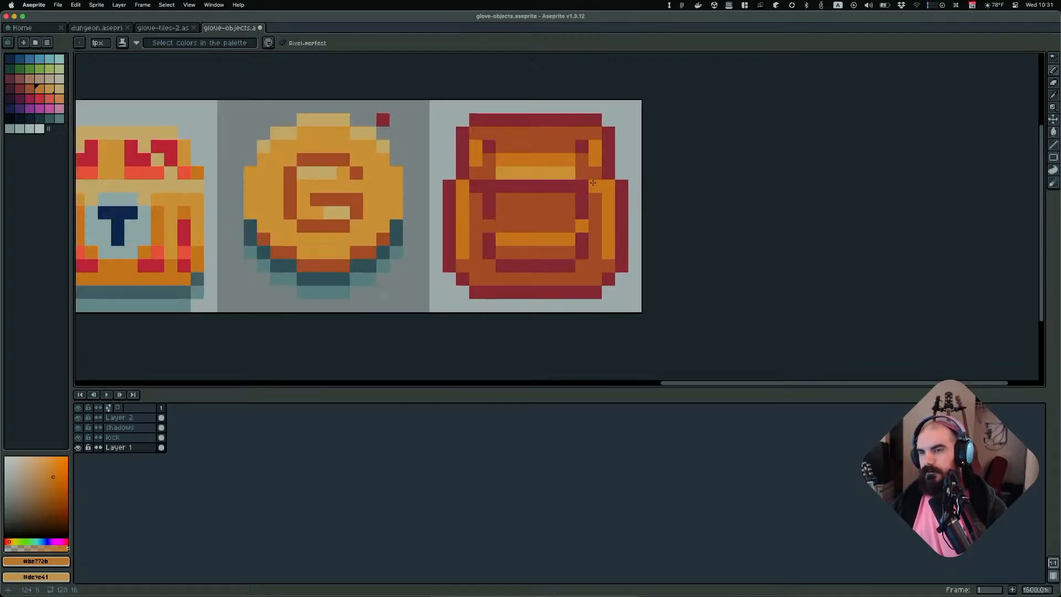
scroll(722, 222, down, 3)
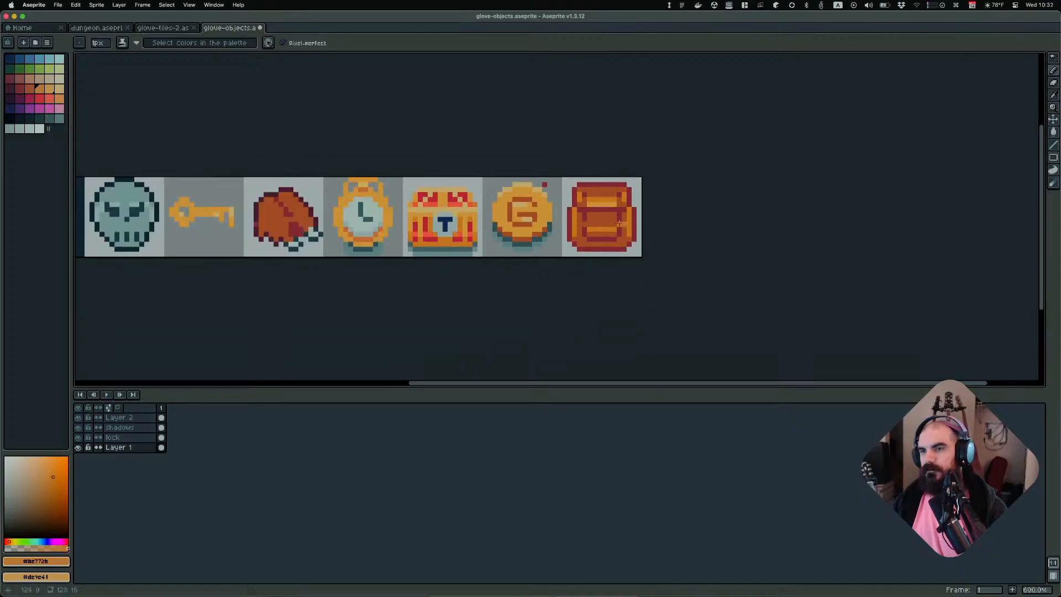
alt+click(605, 205)
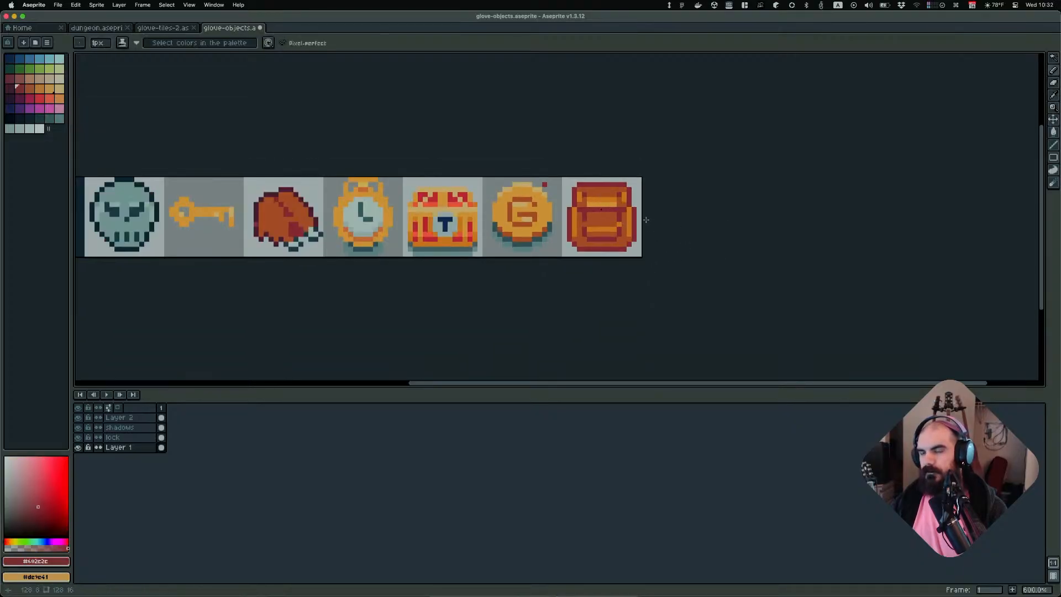
scroll(644, 221, up, 4)
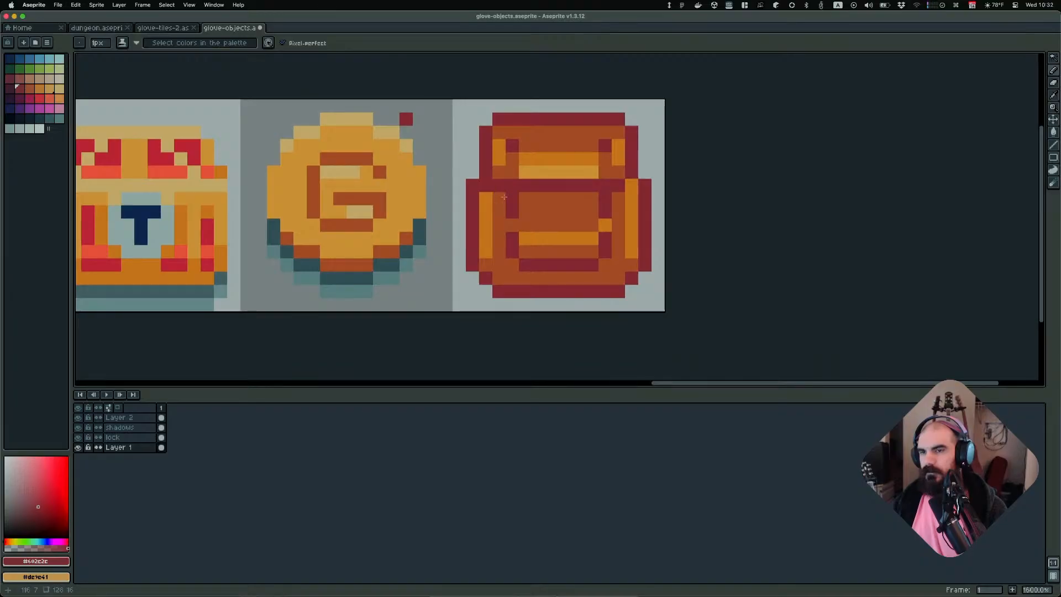
drag(504, 196, 621, 199)
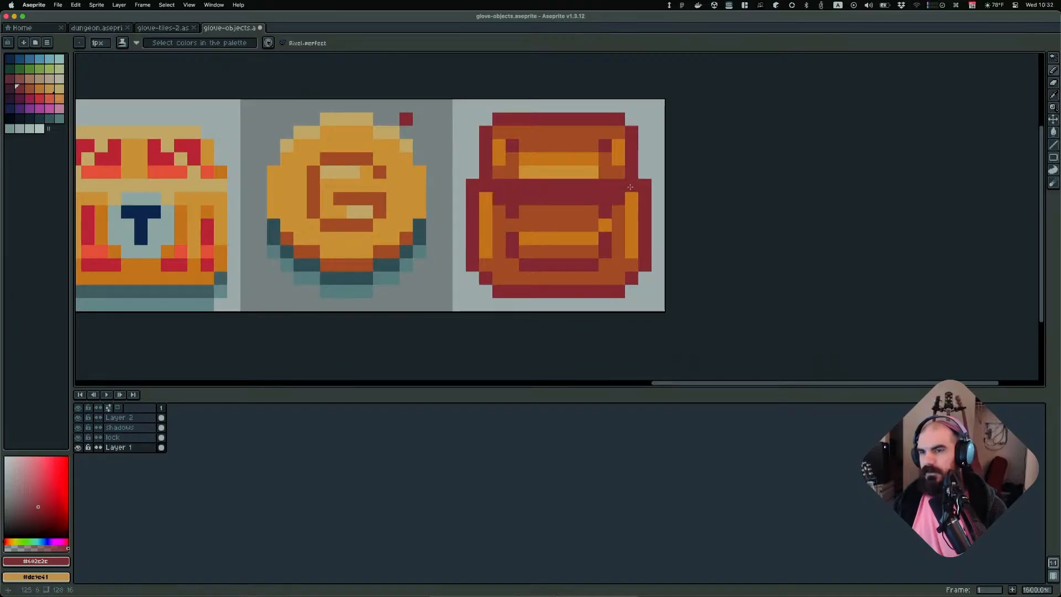
Zoom out and back in to review the edited backpack among the other object sprites
scroll(798, 197, down, 6)
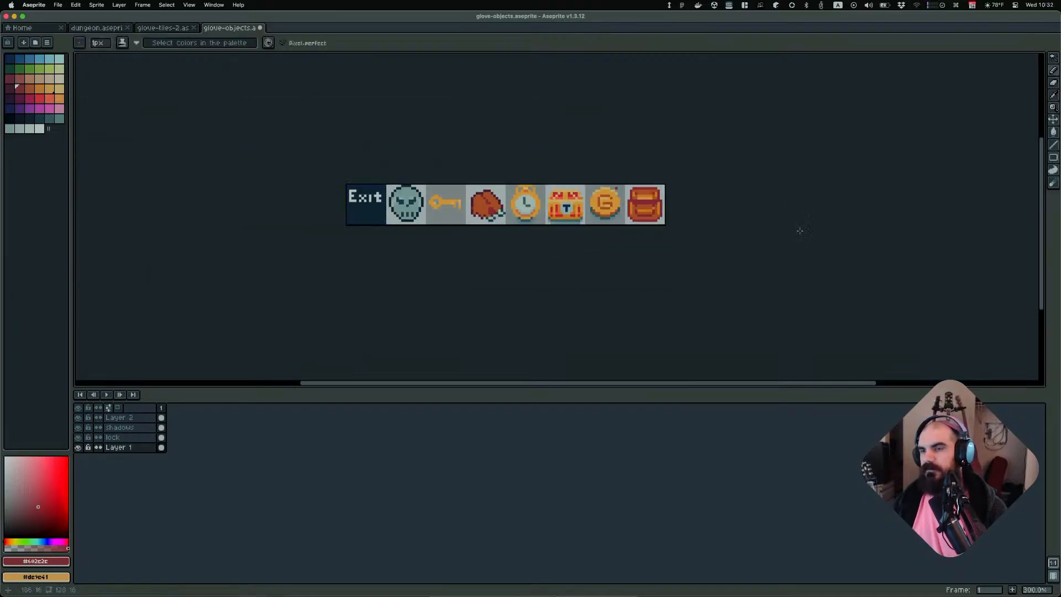
scroll(760, 226, down, 1)
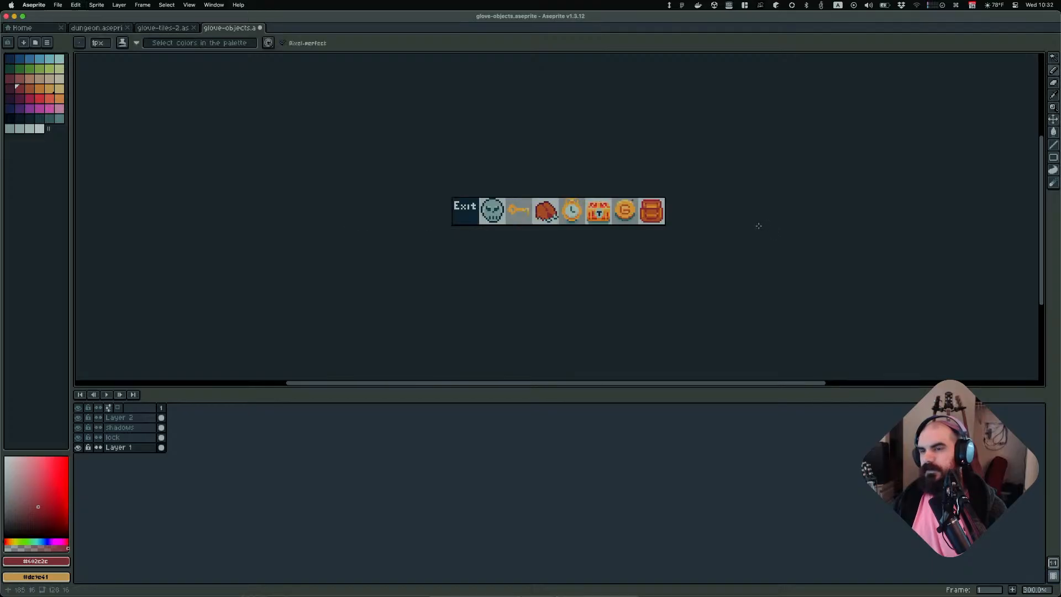
scroll(755, 227, up, 7)
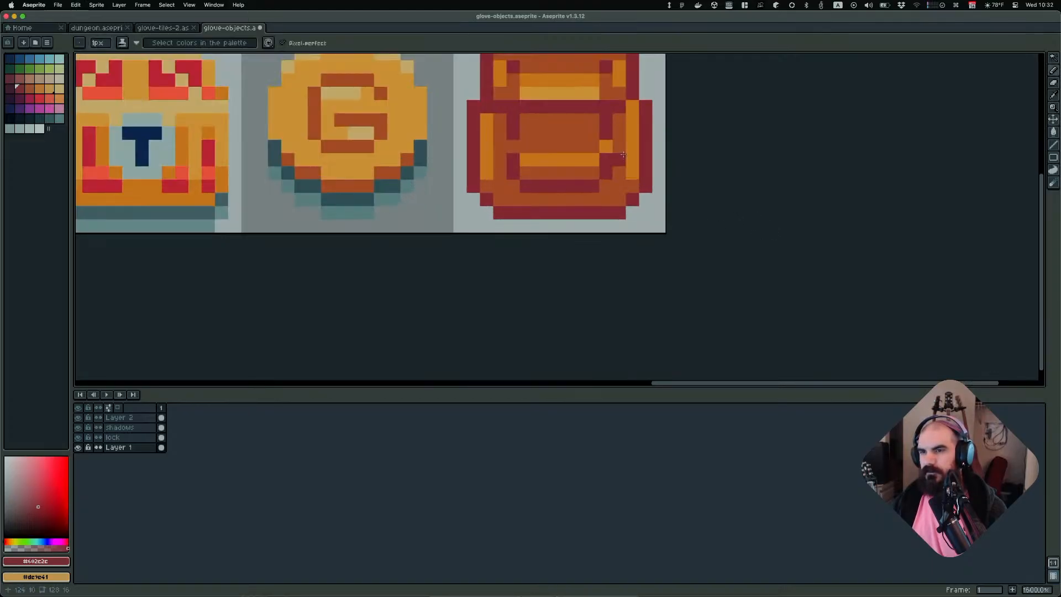
scroll(624, 157, down, 1)
scroll(657, 172, up, 2)
key(w)
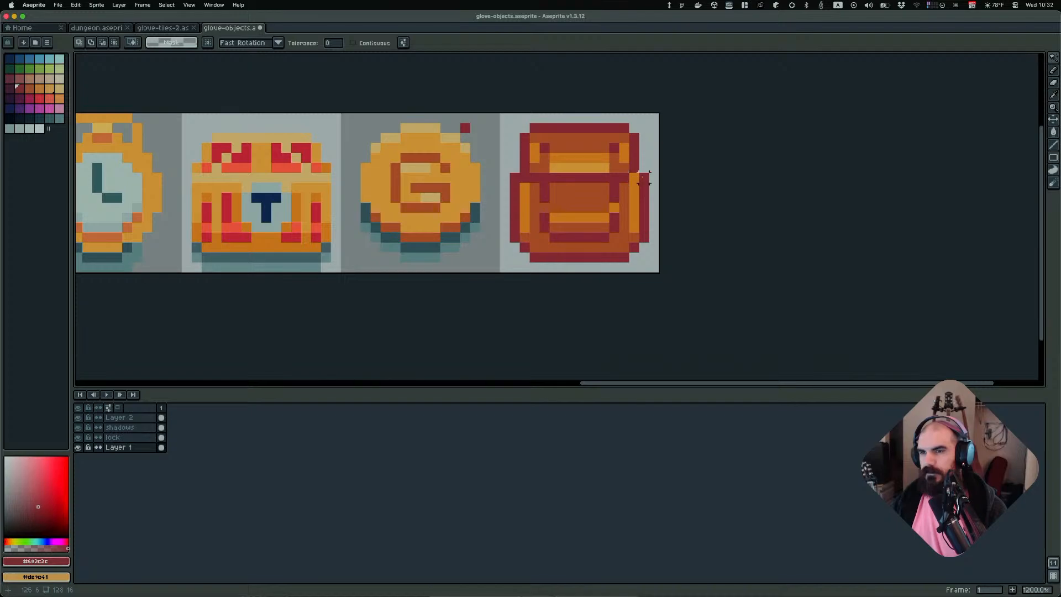
Sample shades from the backpack and compare it with the other object sprites at different zoom levels
key(b)
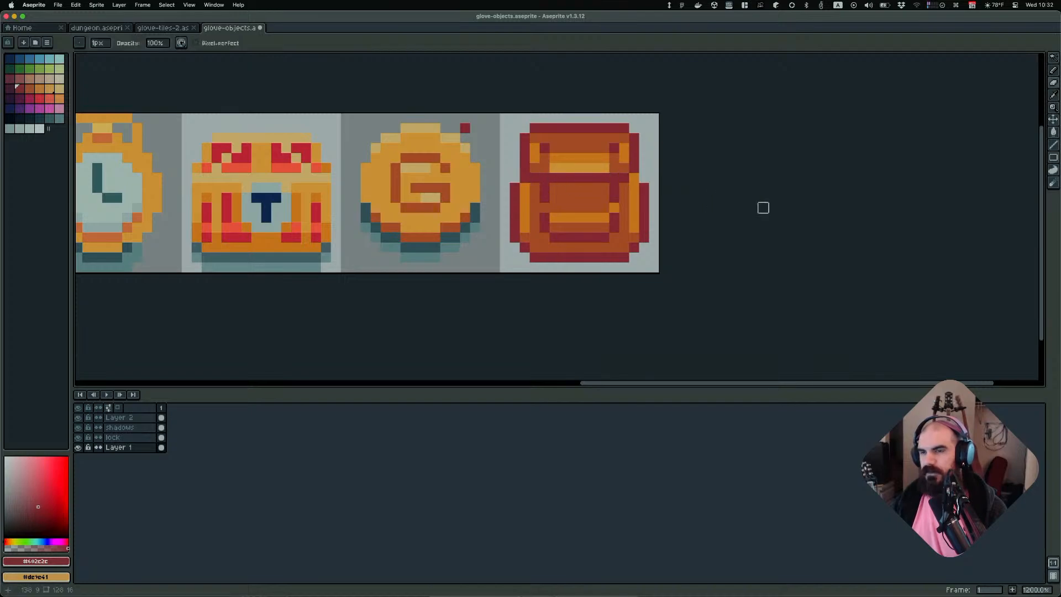
key(i)
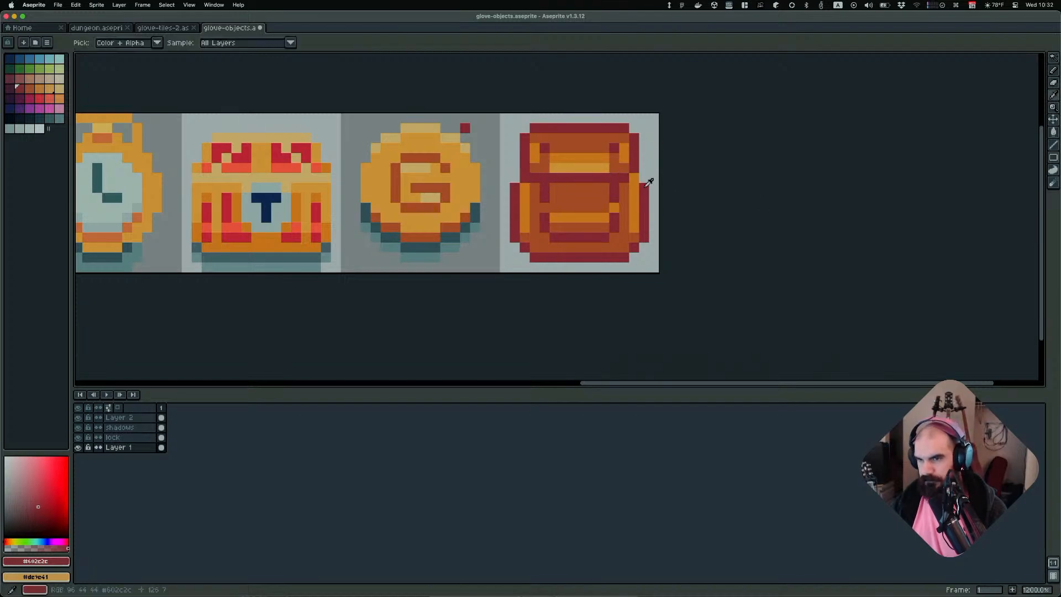
key(v)
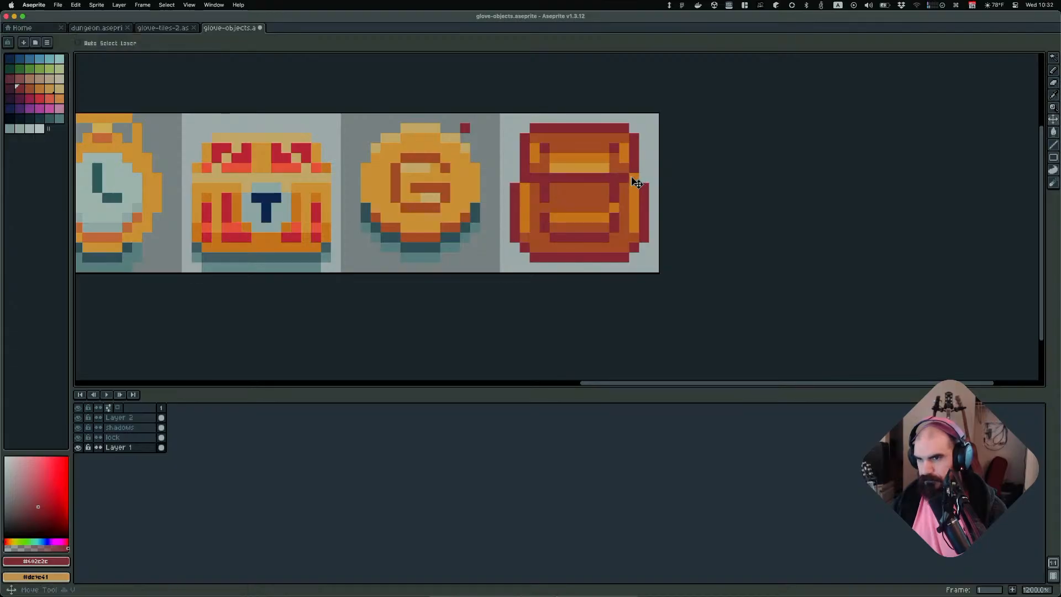
key(b)
scroll(698, 211, down, 5)
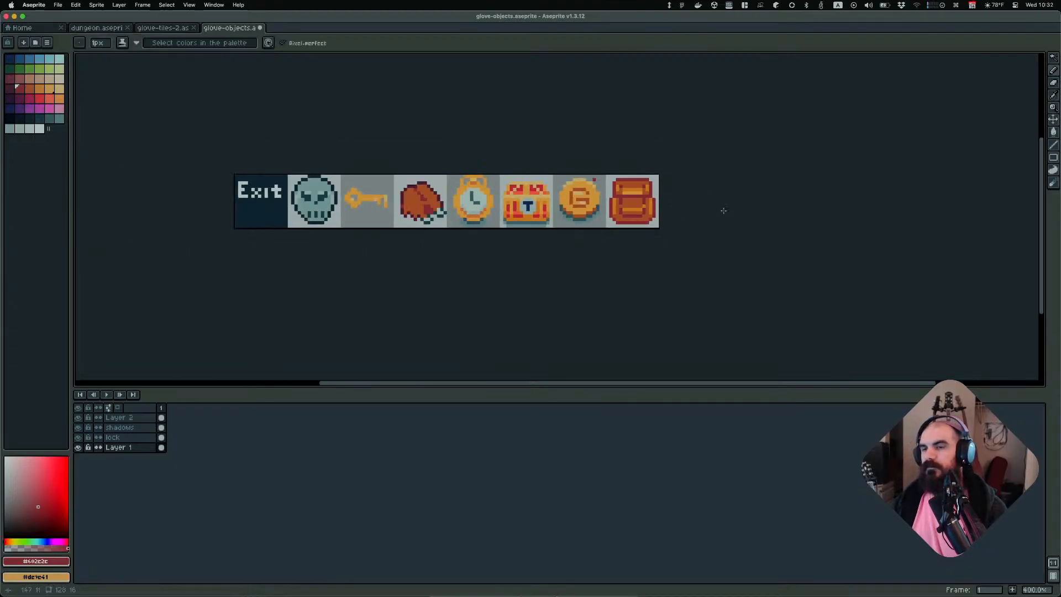
scroll(724, 211, down, 2)
scroll(723, 207, down, 1)
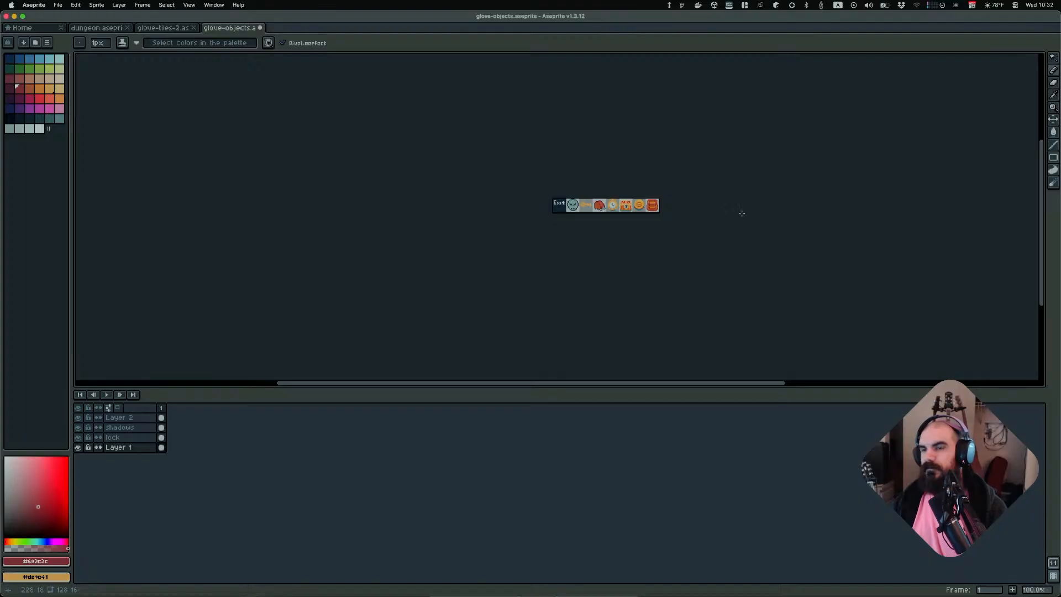
middle_drag(742, 213, 664, 232)
scroll(655, 233, up, 1)
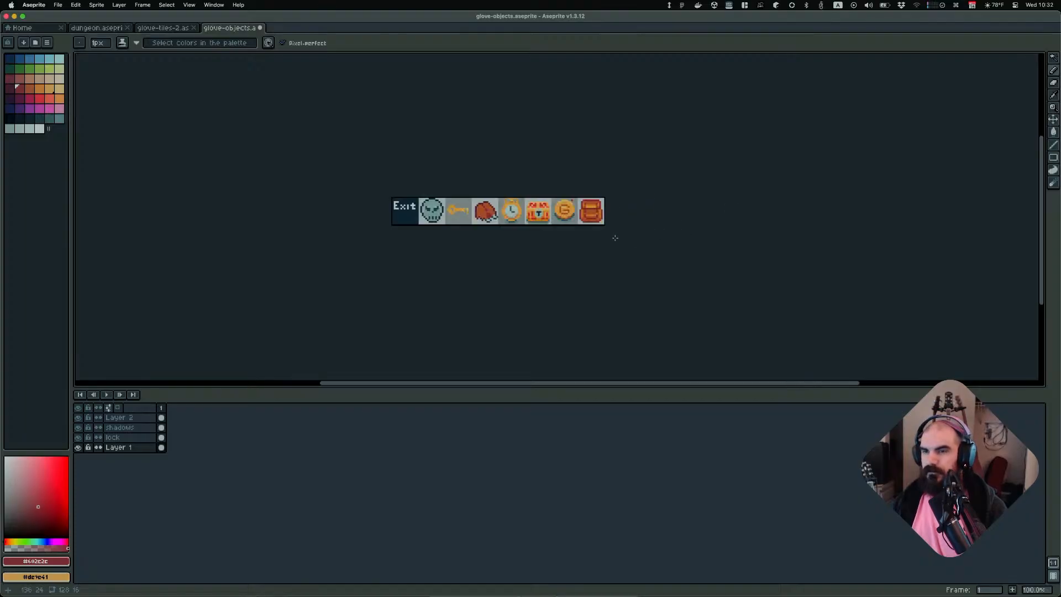
scroll(628, 232, up, 3)
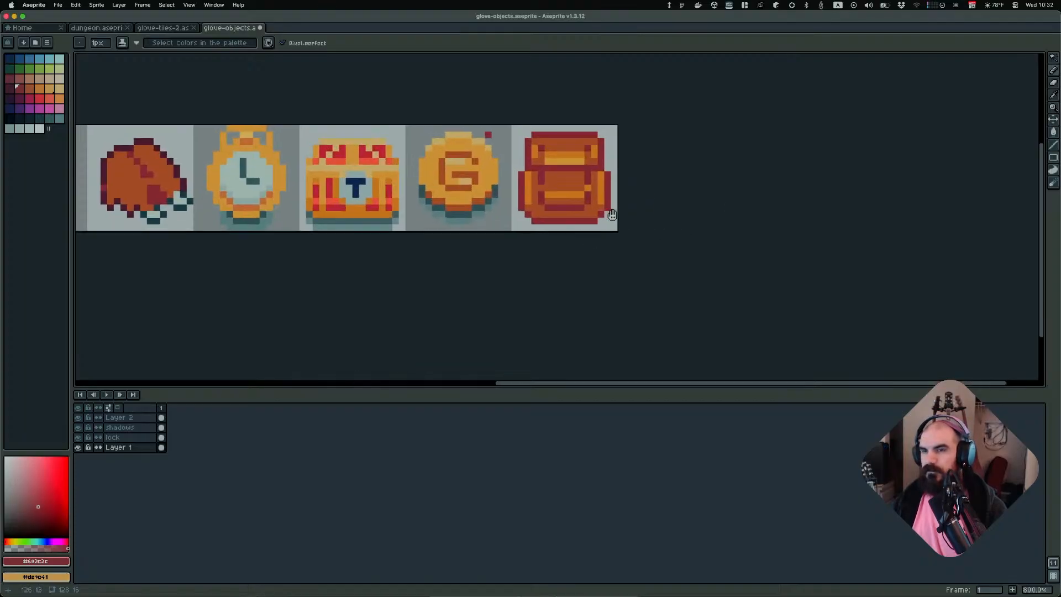
scroll(629, 229, up, 3)
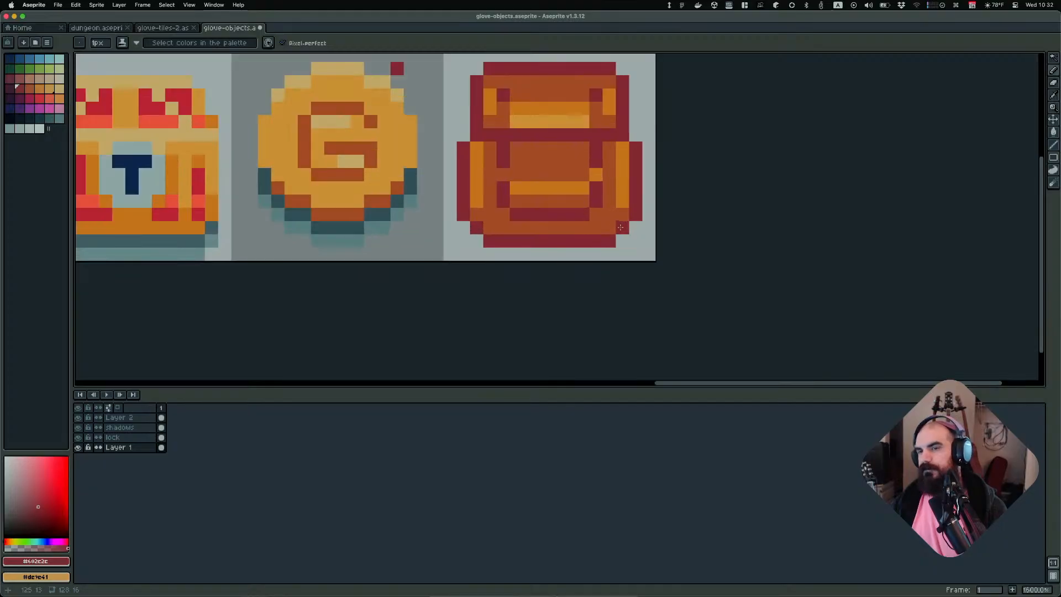
alt+click(477, 146)
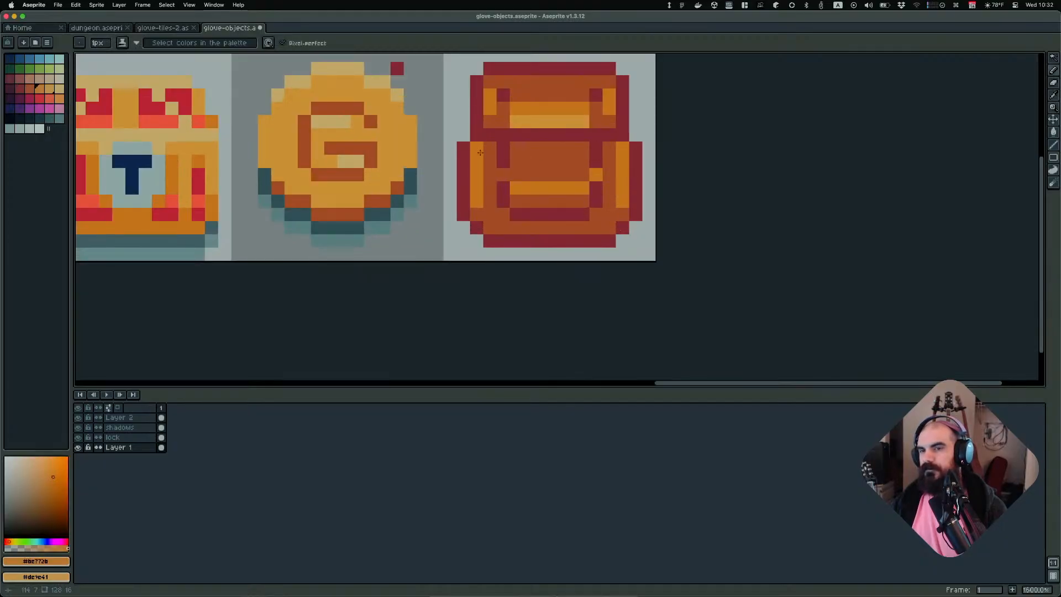
alt+click(494, 150)
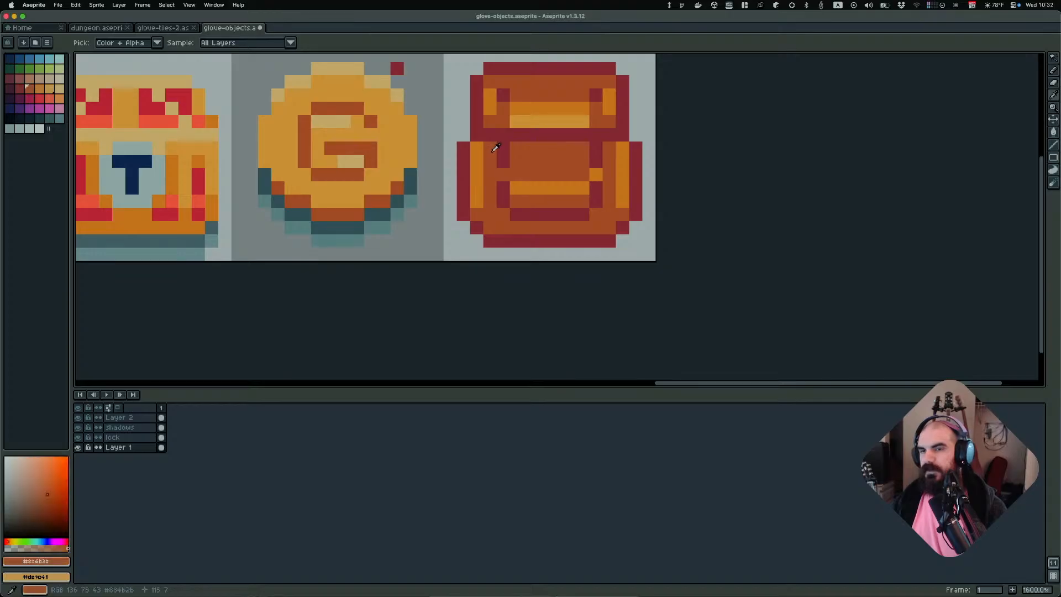
scroll(713, 168, down, 4)
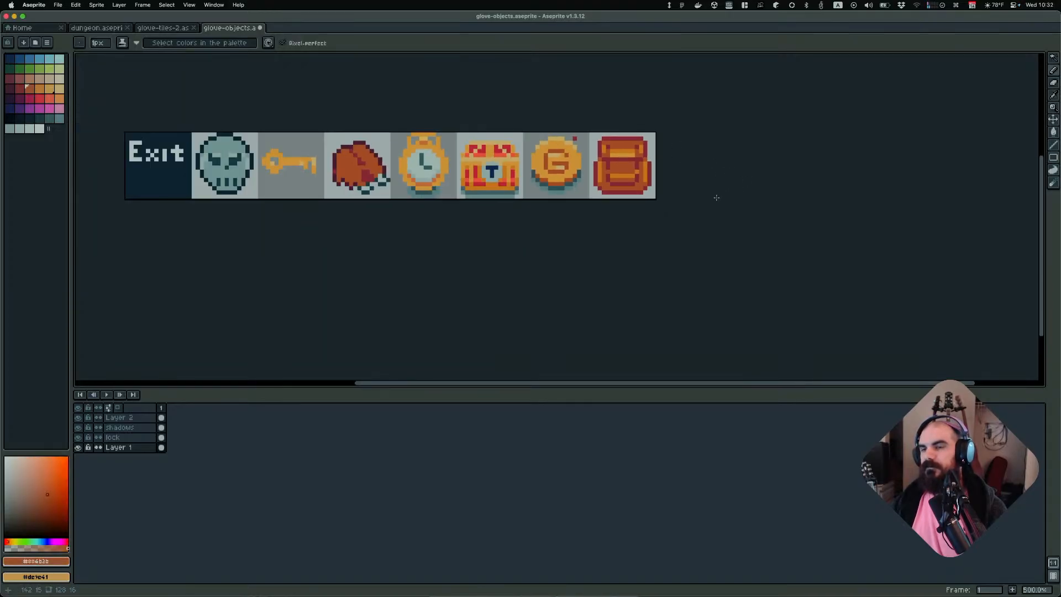
scroll(676, 184, up, 2)
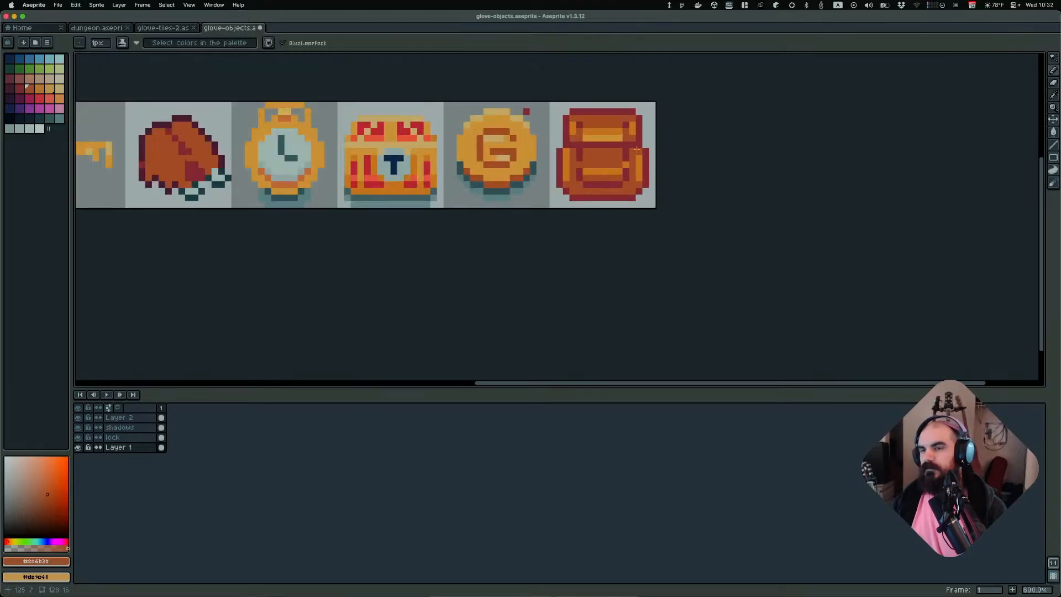
alt+click(650, 144)
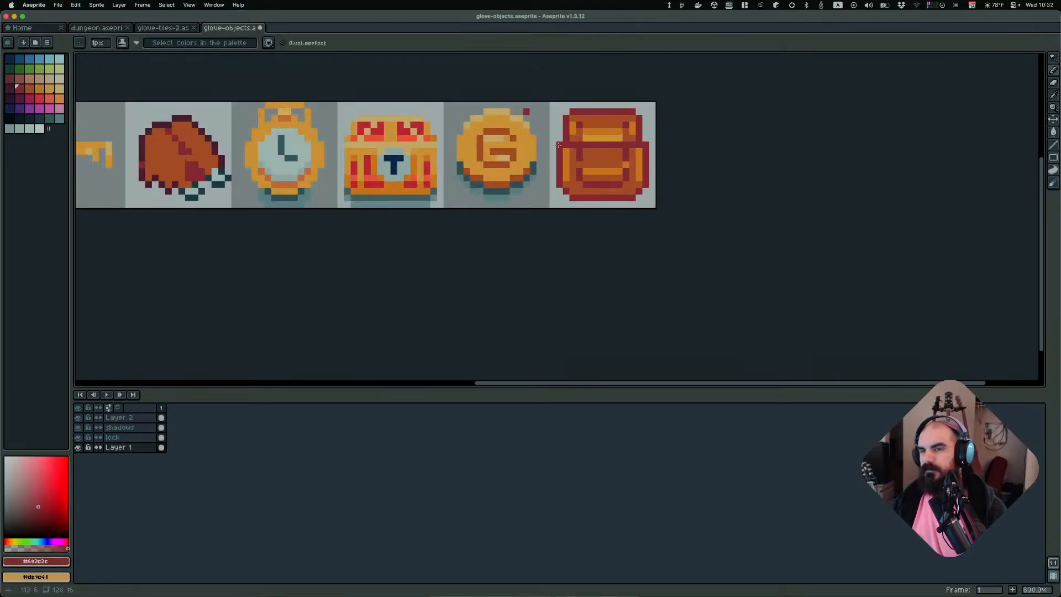
scroll(670, 171, down, 3)
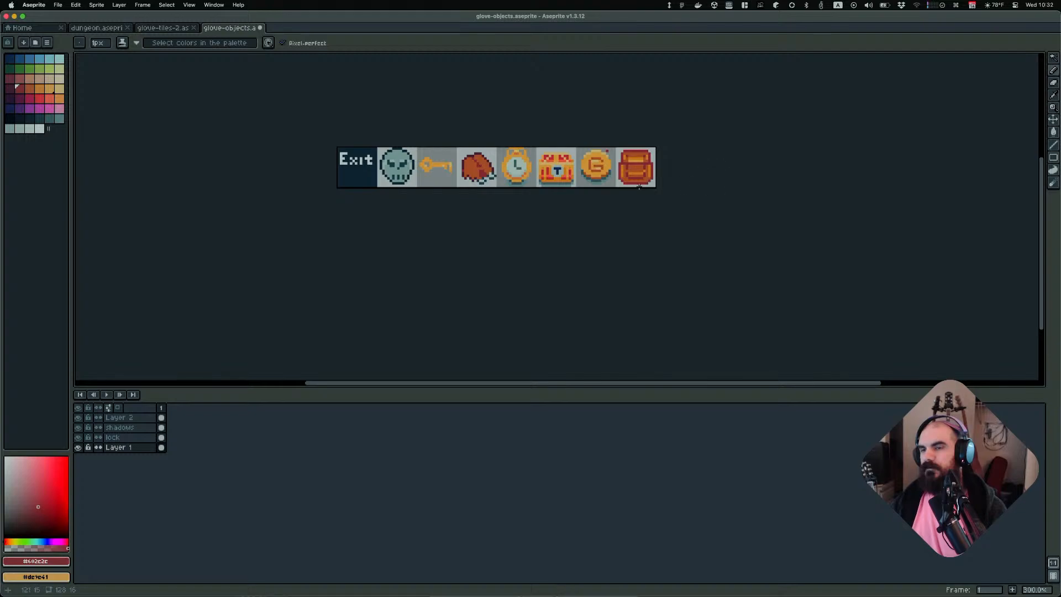
scroll(638, 187, up, 7)
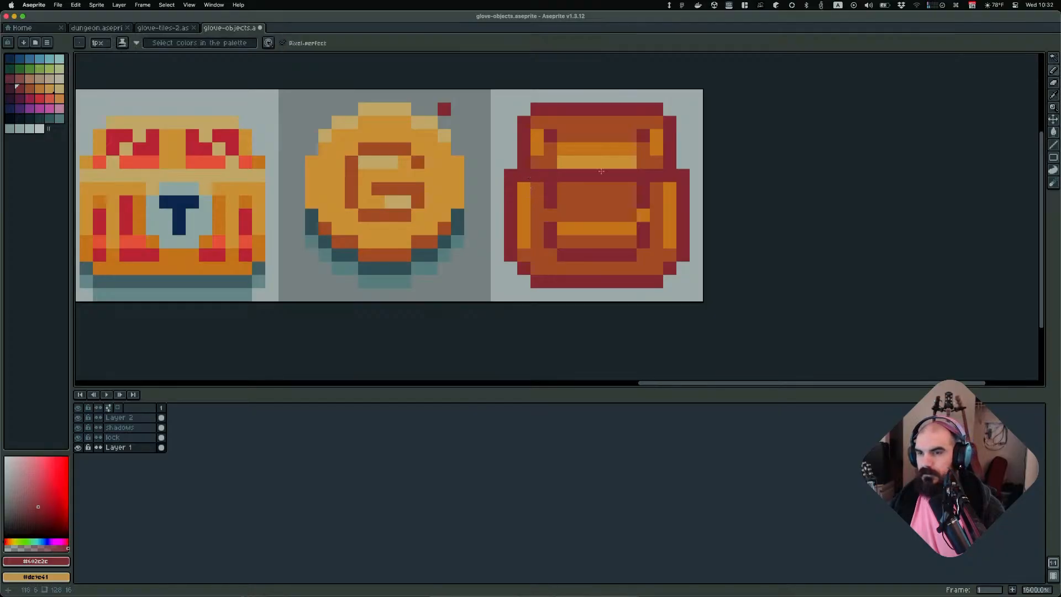
alt+click(660, 190)
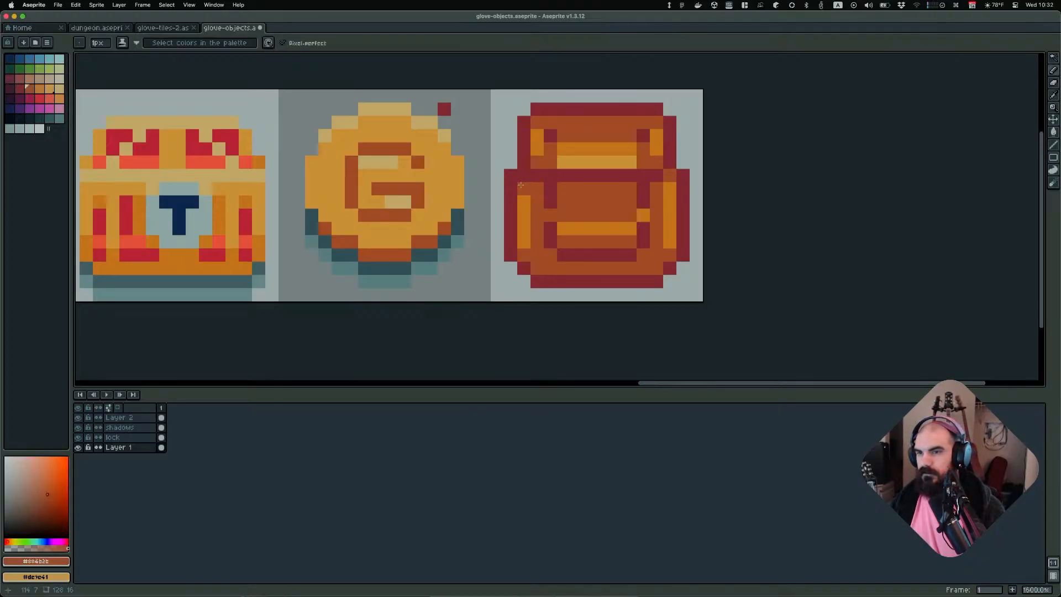
scroll(790, 189, down, 6)
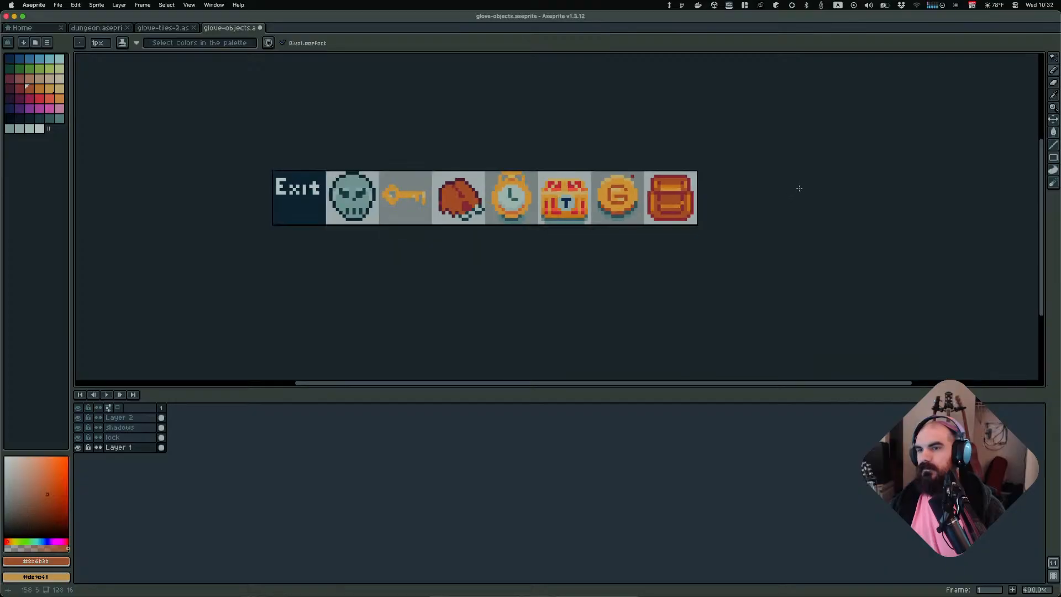
scroll(798, 188, down, 2)
scroll(774, 184, up, 6)
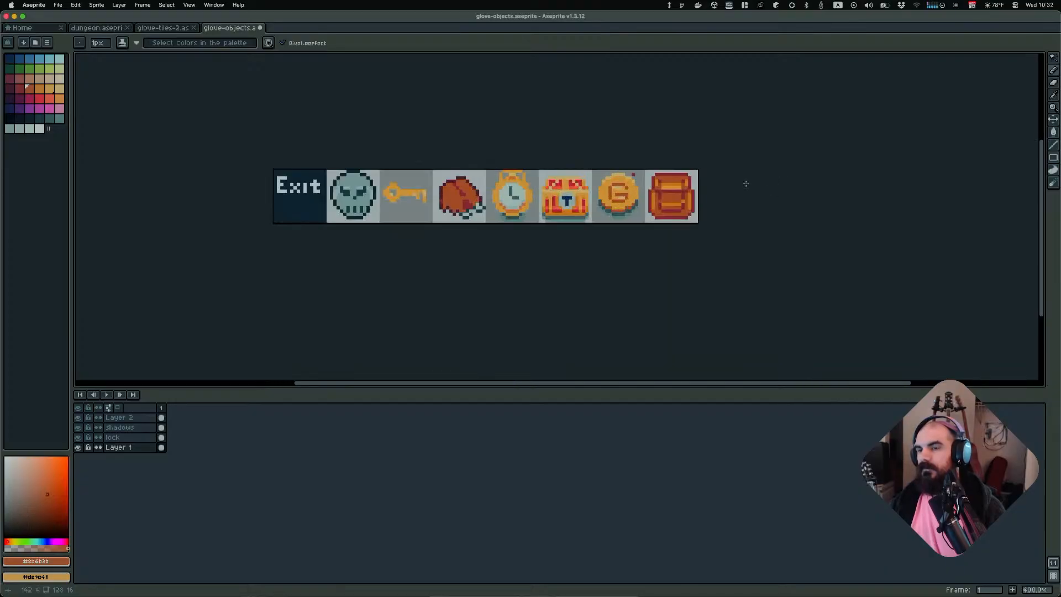
Erase the outermost pixel columns of both side pockets of the backpack
key(e)
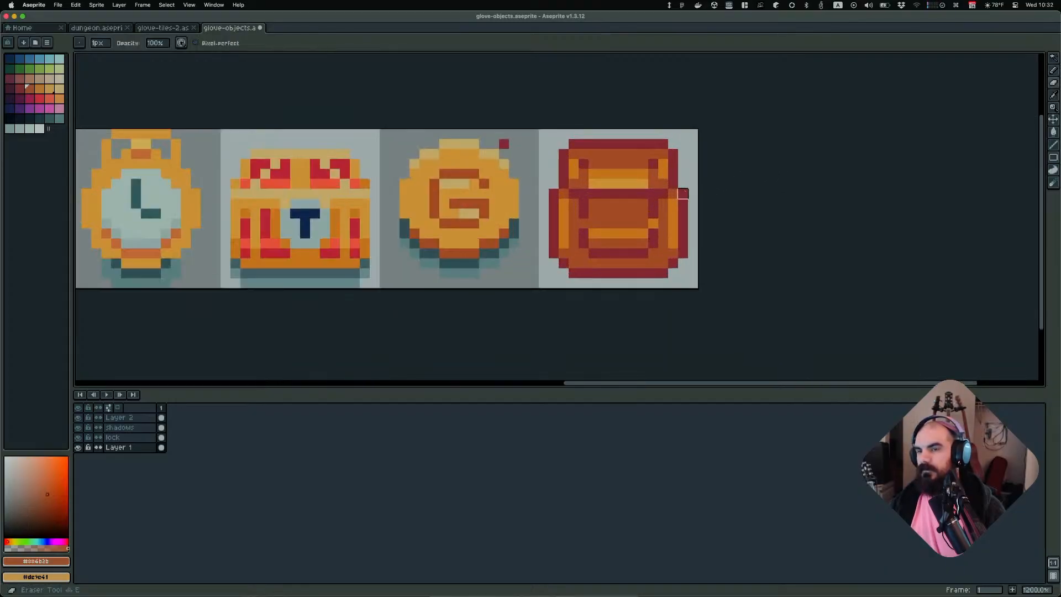
scroll(722, 203, down, 5)
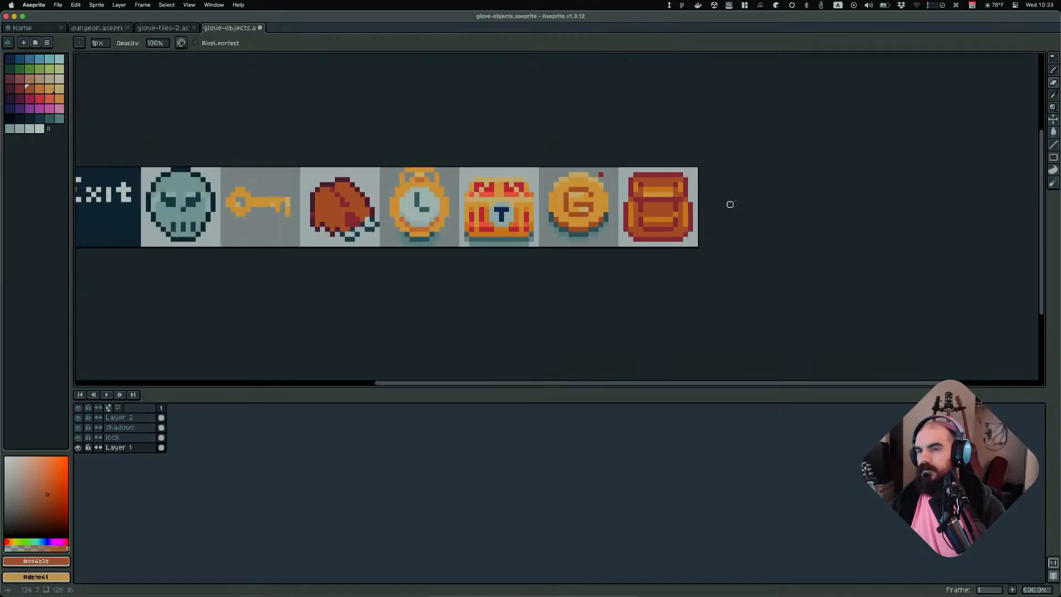
scroll(736, 192, up, 5)
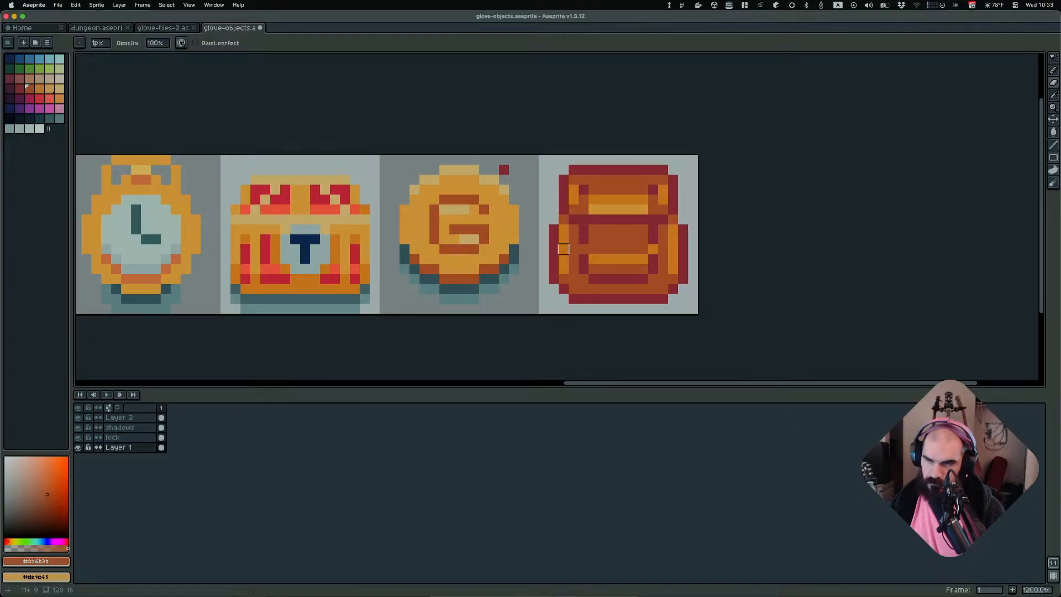
scroll(703, 229, up, 3)
scroll(660, 243, down, 3)
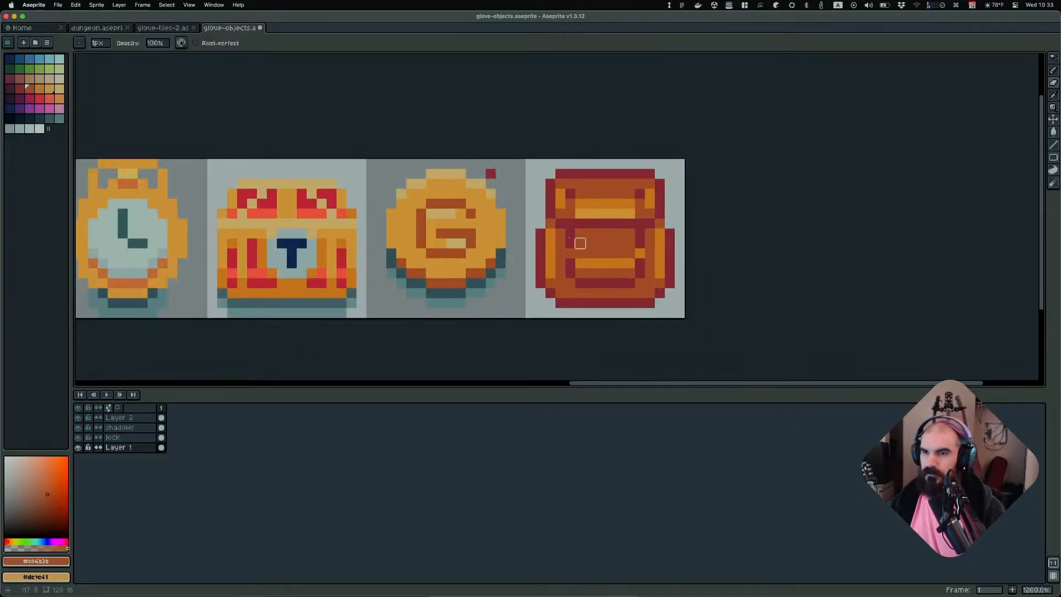
click(540, 233)
shift+click(530, 283)
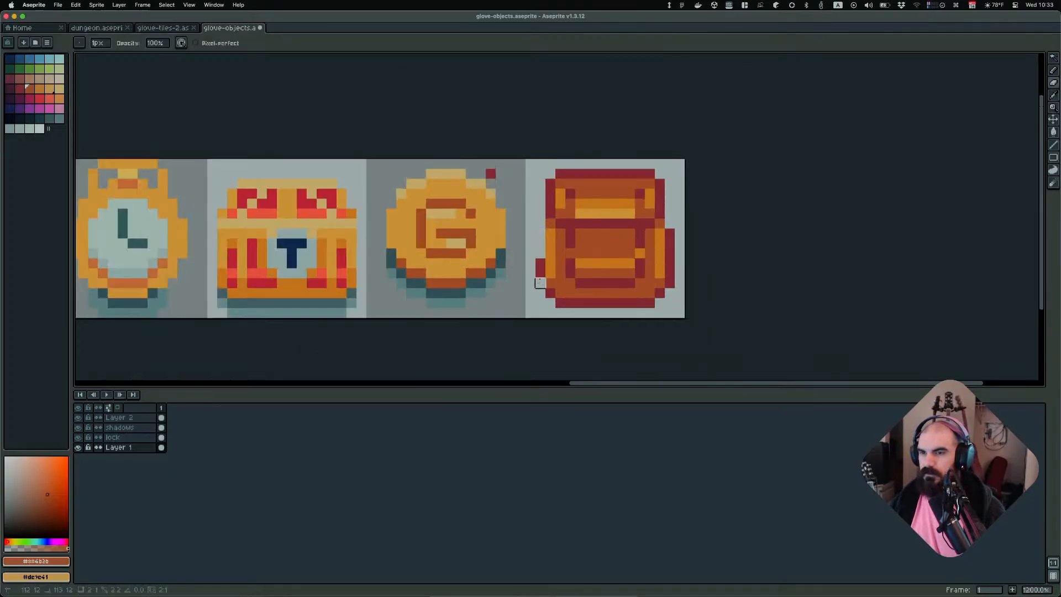
shift+click(540, 282)
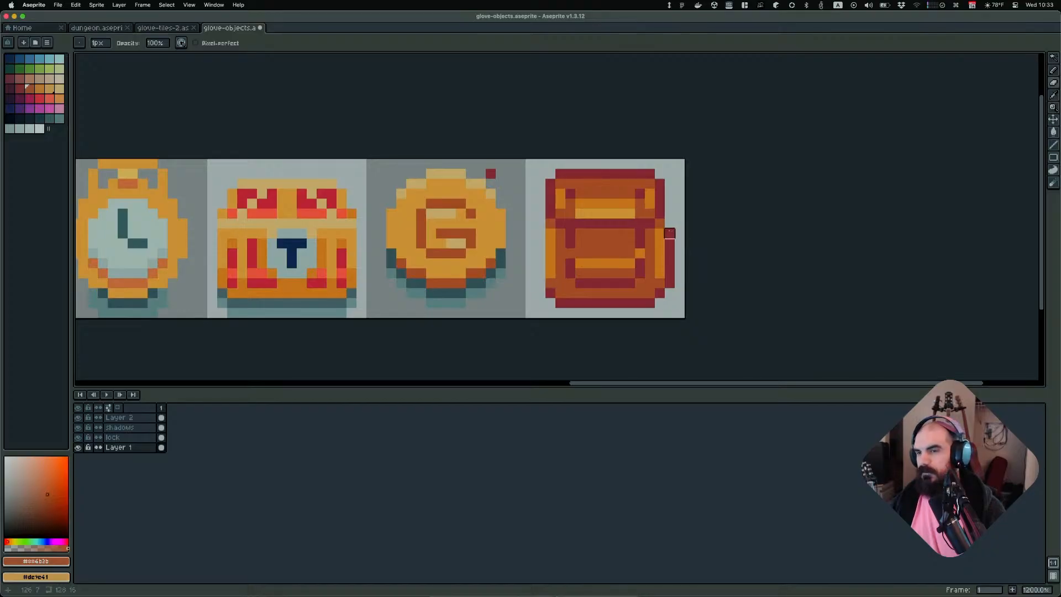
drag(669, 233, 670, 283)
scroll(750, 246, down, 5)
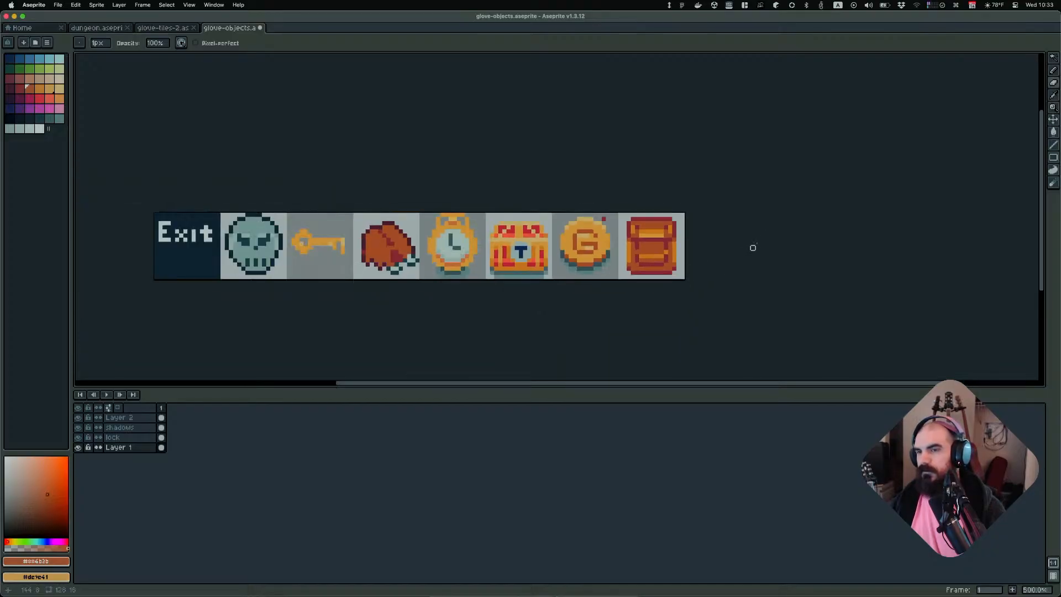
scroll(745, 236, up, 5)
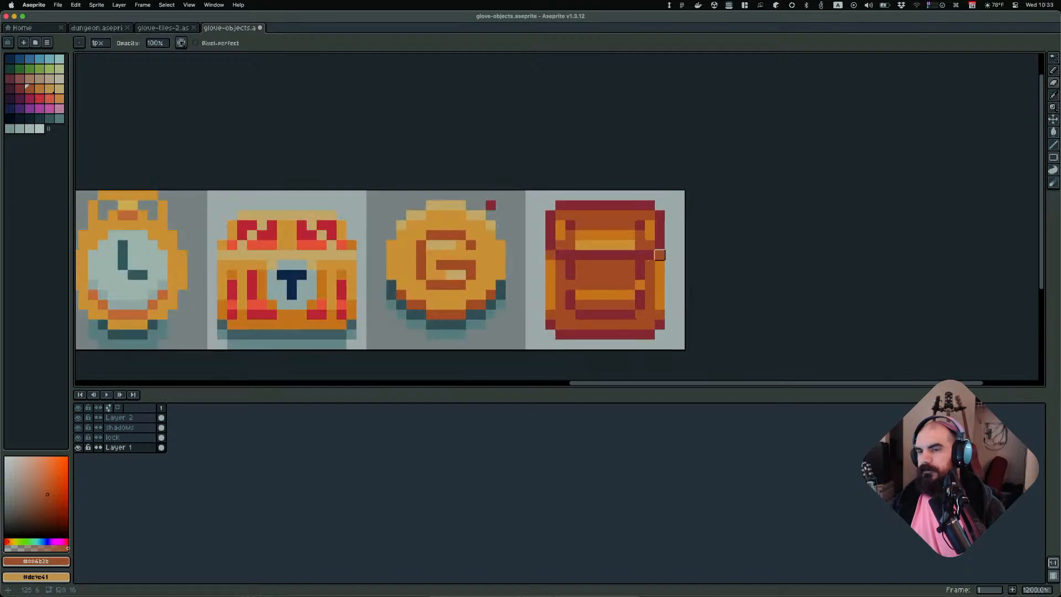
Select each side-pocket highlight strip and shift it one pixel inward toward the backpack's centre
key(i)
alt+click(494, 260)
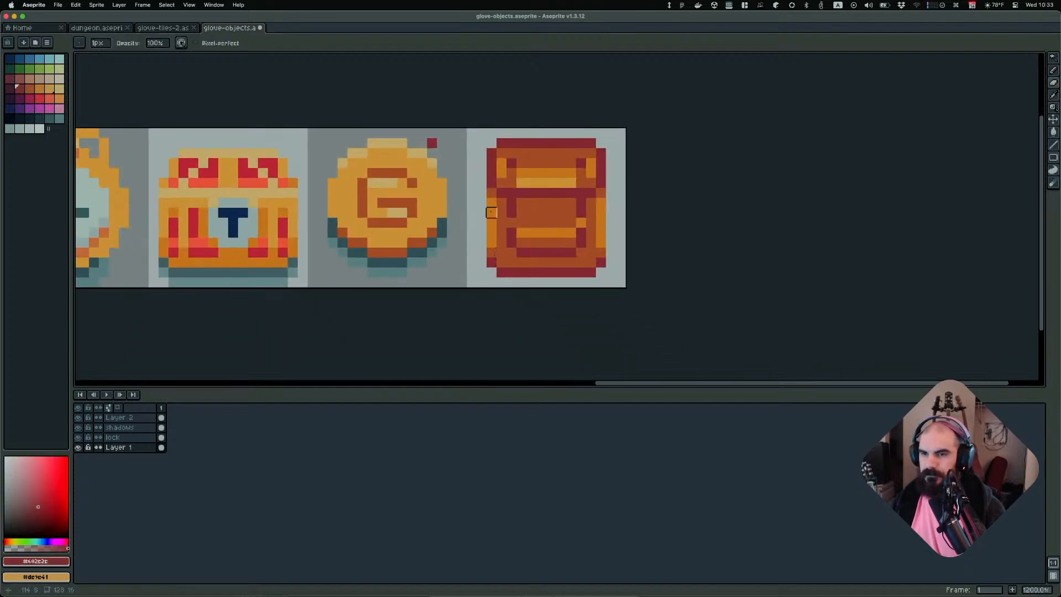
key(b)
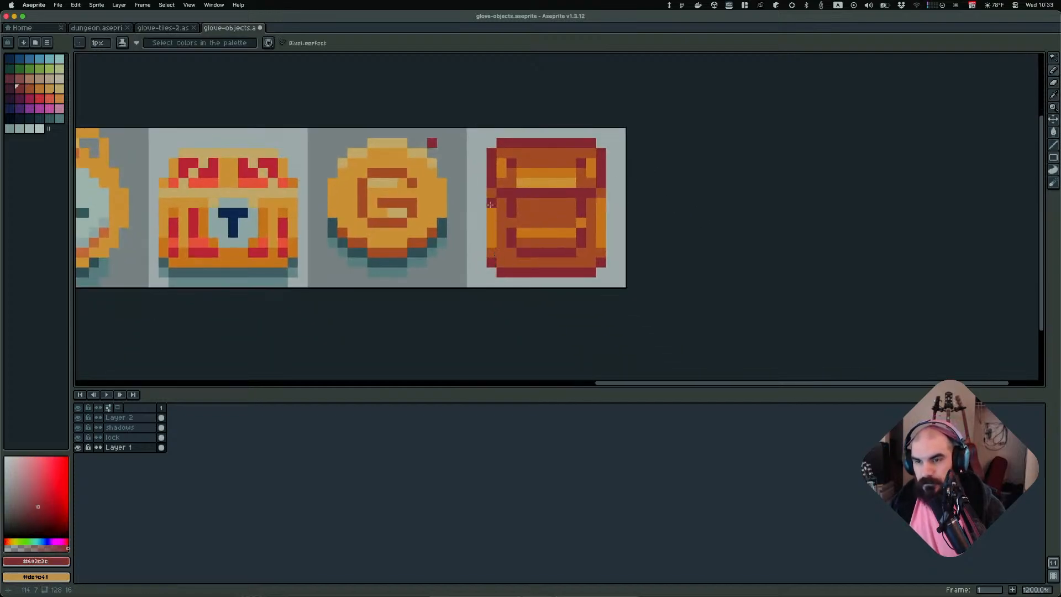
key(m)
drag(492, 200, 493, 253)
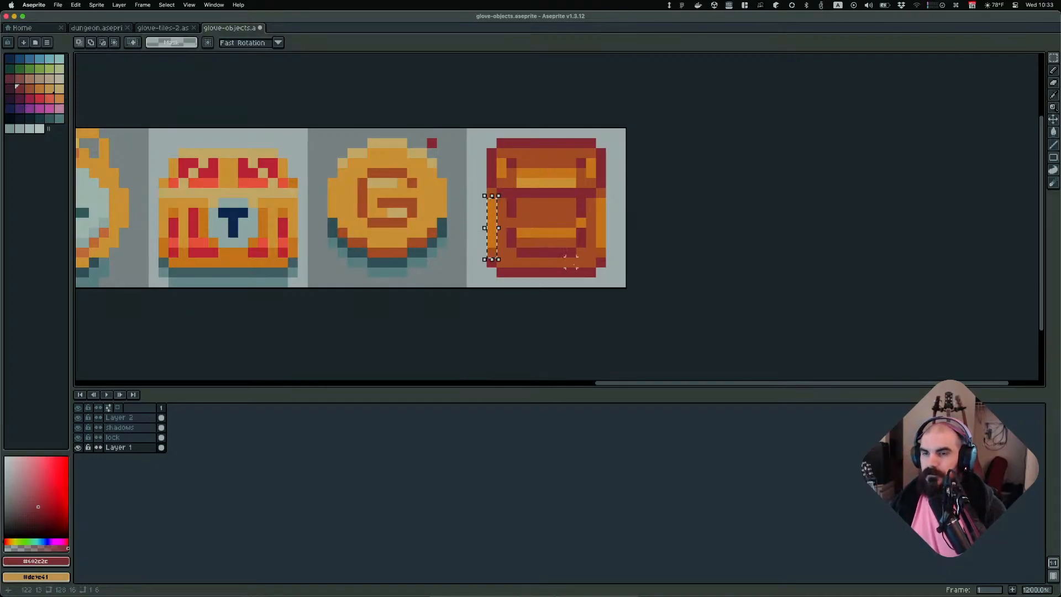
key(Right)
key(super+d)
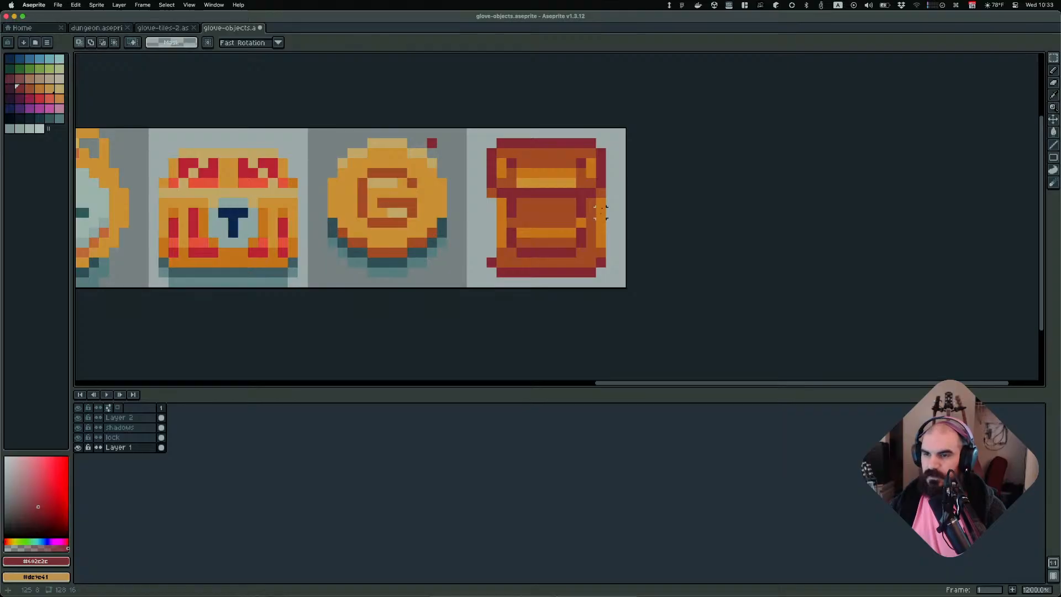
drag(601, 203, 601, 255)
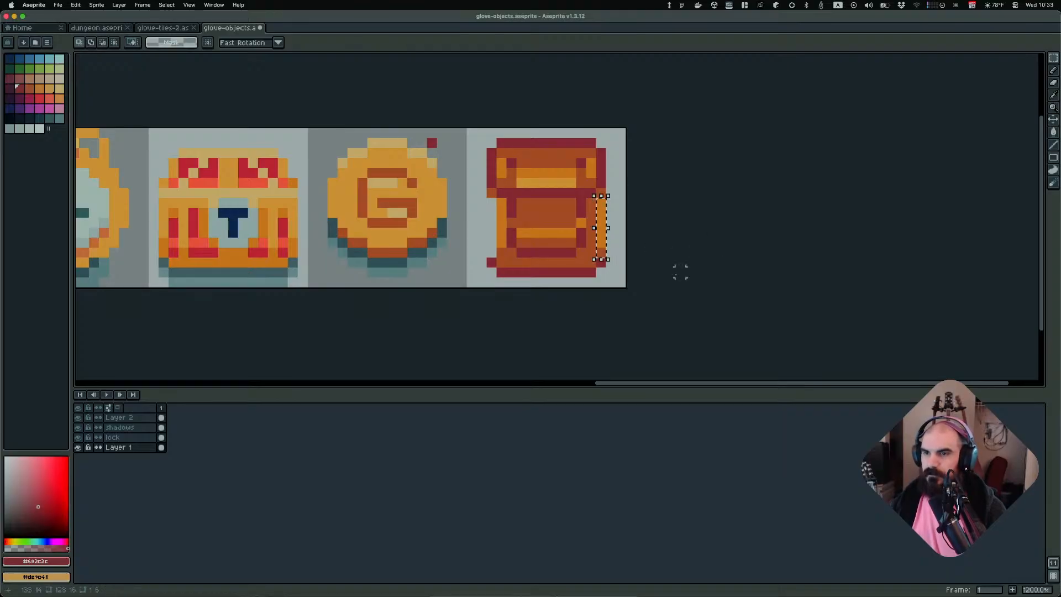
key(Left)
key(super+d)
Draw a dark red outline line down the backpack's left side, touching up pixels on the right edge
scroll(648, 288, down, 4)
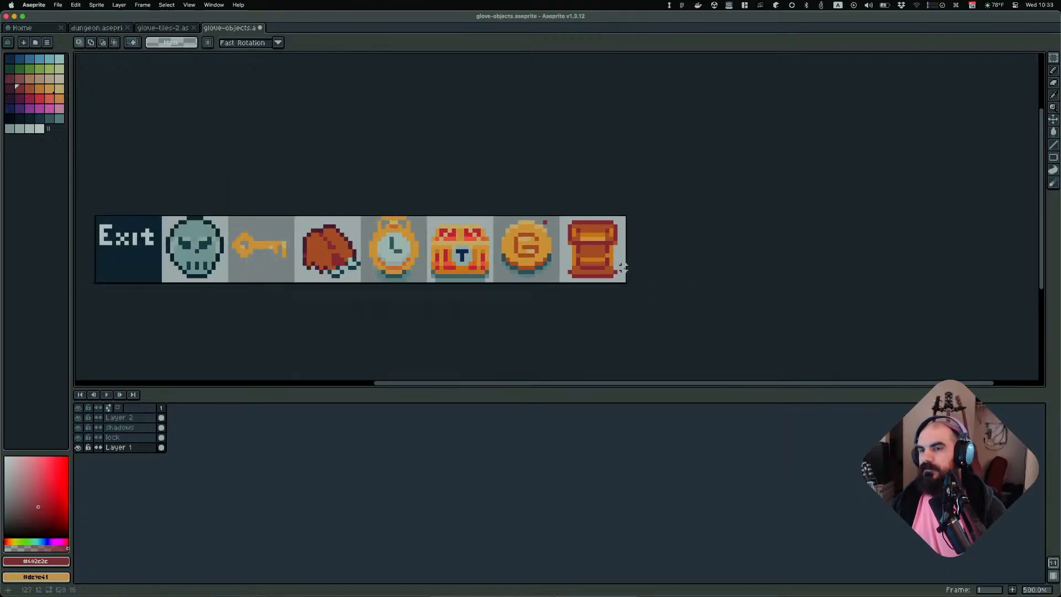
scroll(574, 273, up, 4)
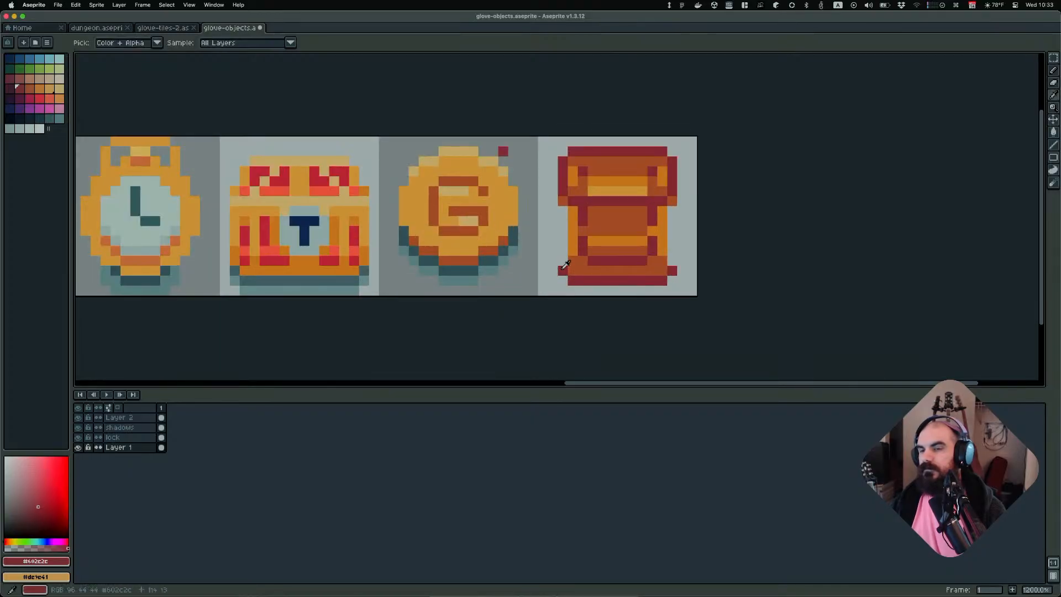
key(b)
drag(562, 269, 567, 215)
shift+click(563, 222)
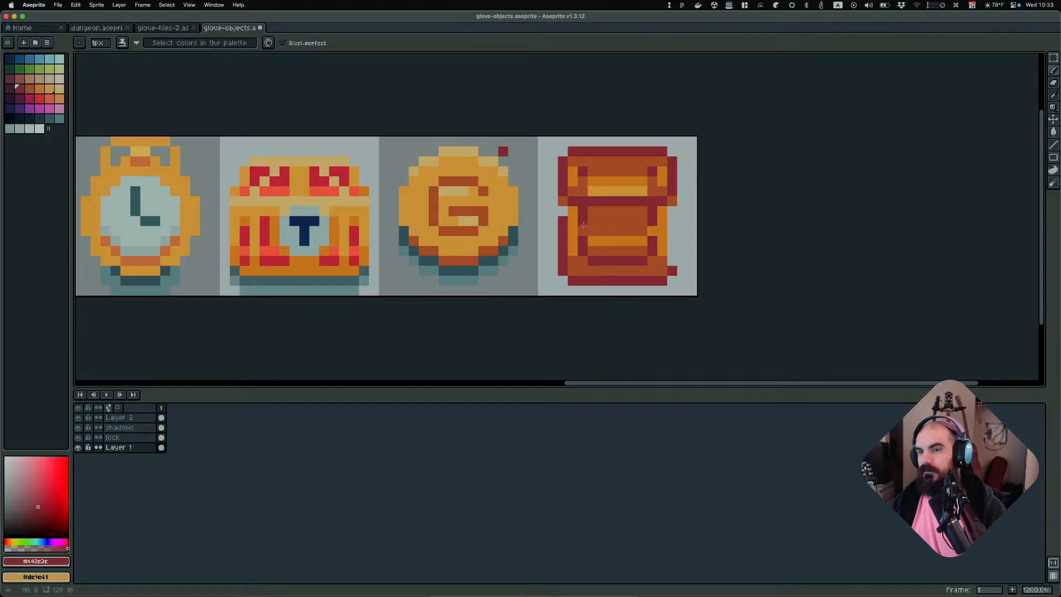
click(672, 214)
scroll(696, 250, down, 7)
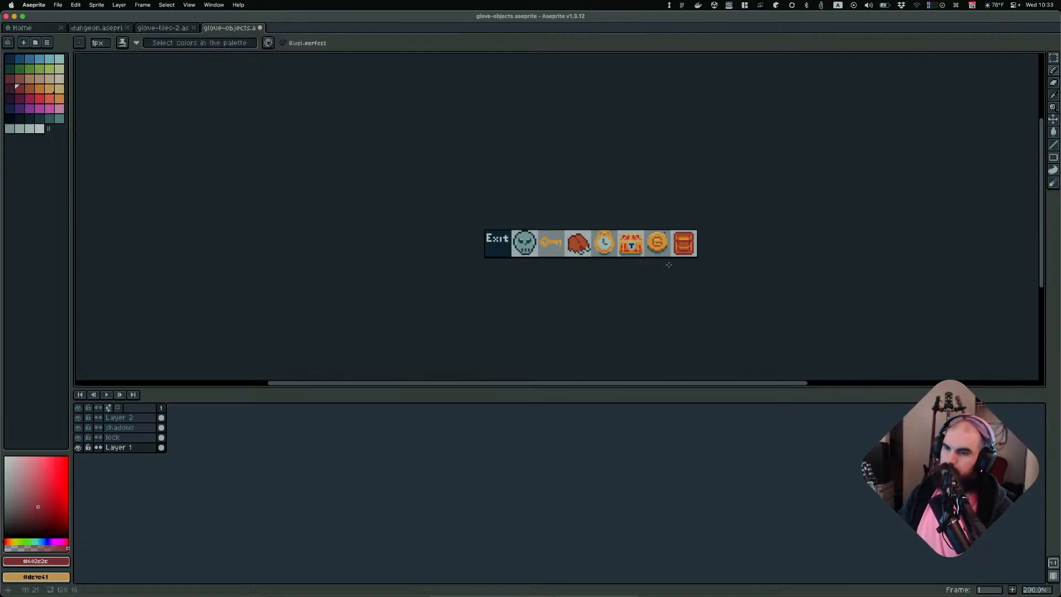
Try extending both side pockets of the backpack outward with dark red outline pixels and an orange highlight pixel
scroll(668, 264, up, 7)
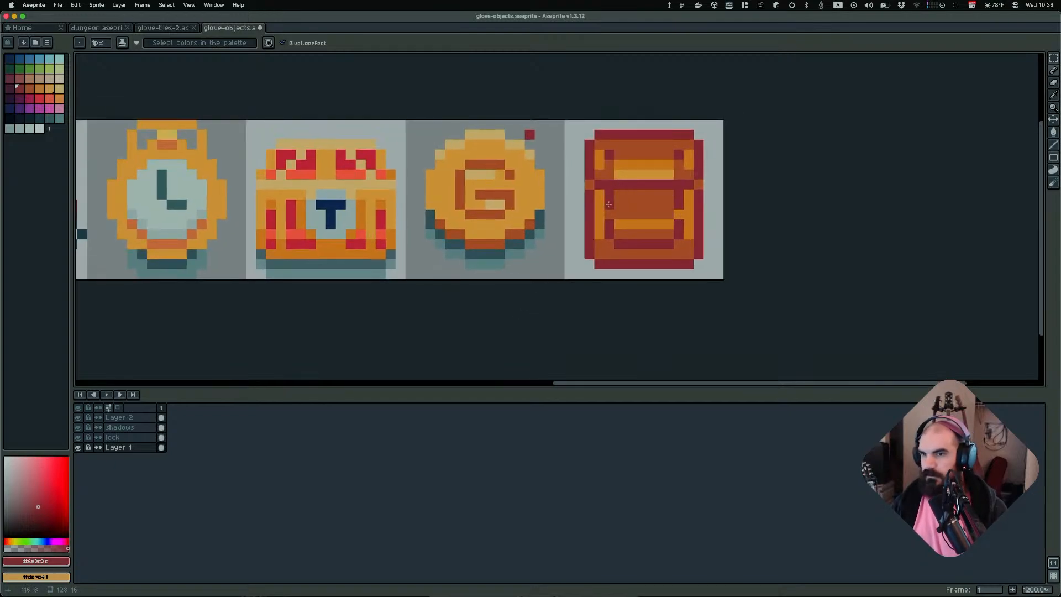
click(580, 214)
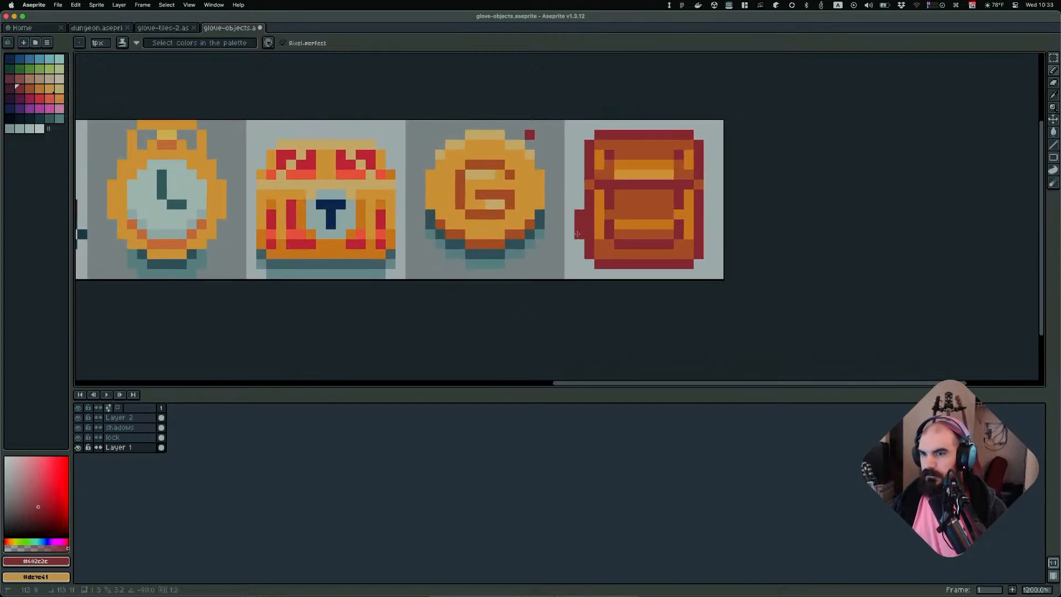
shift+click(580, 234)
click(709, 214)
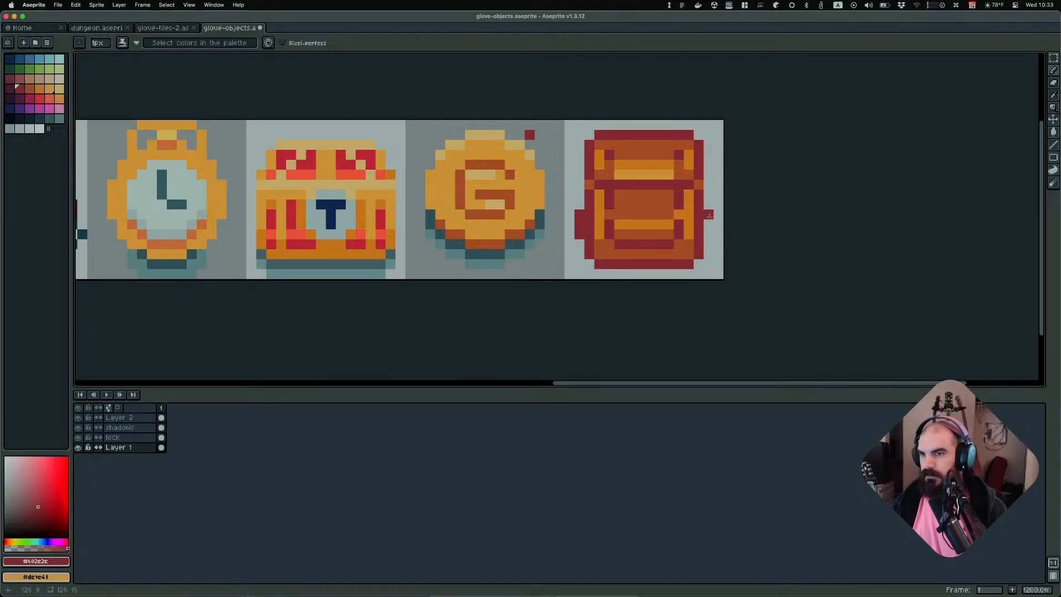
shift+click(707, 235)
alt+click(689, 229)
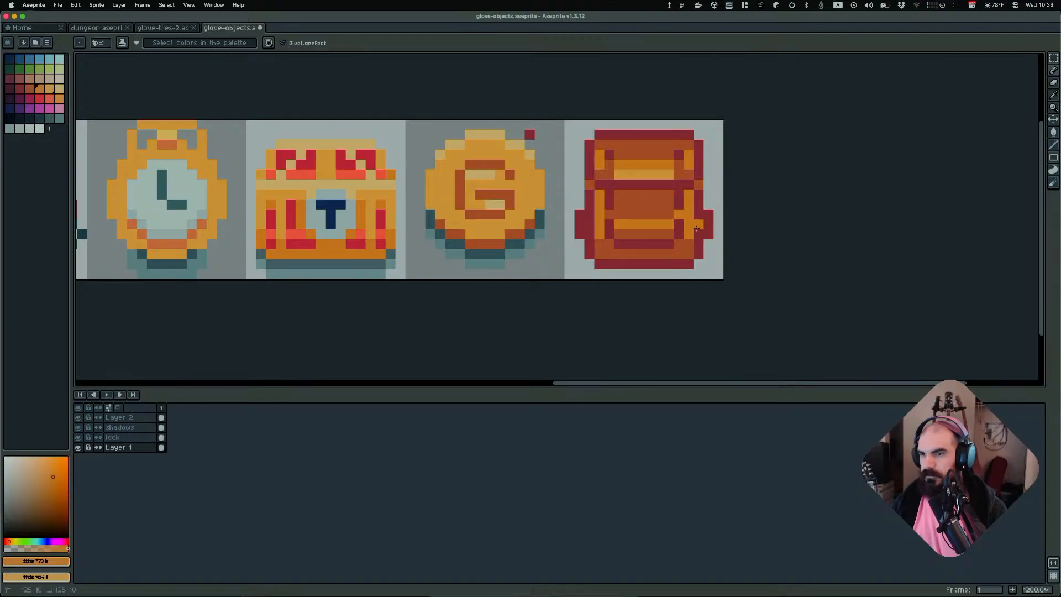
click(587, 224)
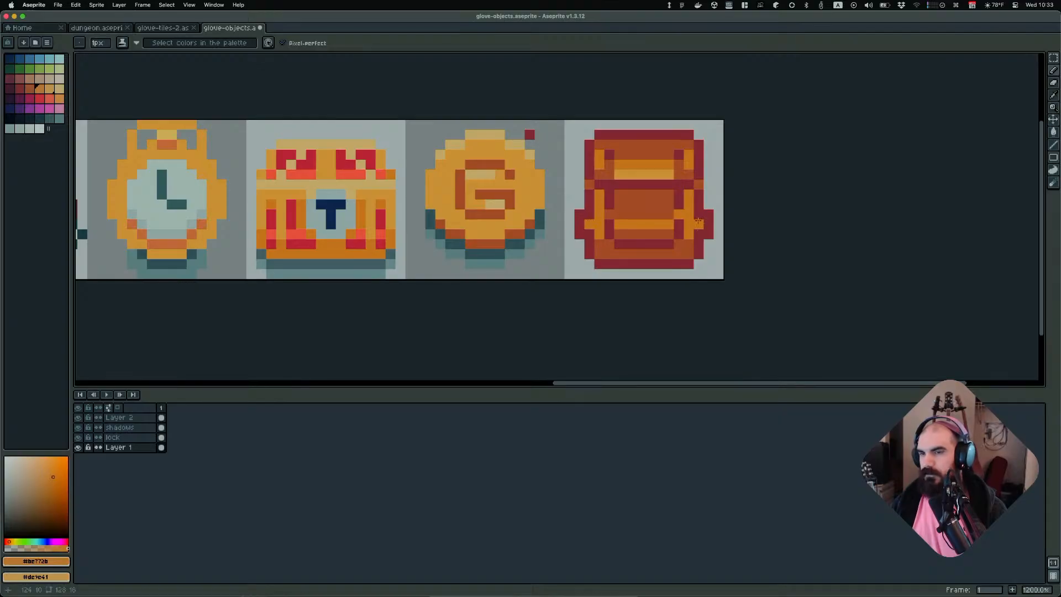
Undo the last side-pocket pixel and sample the dark red and orange shades from the backpack
key(w)
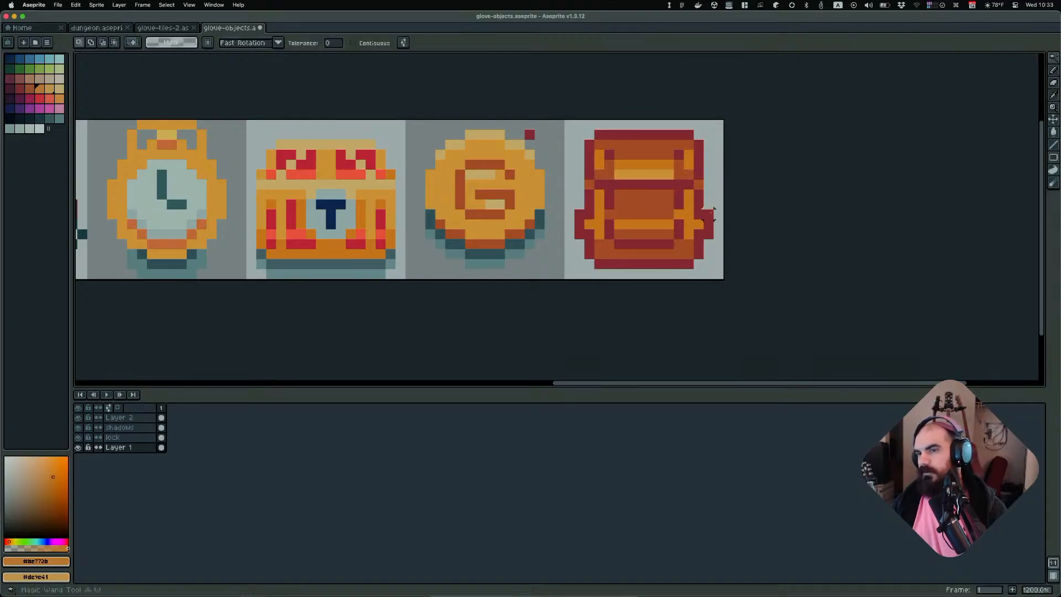
click(711, 224)
key(b)
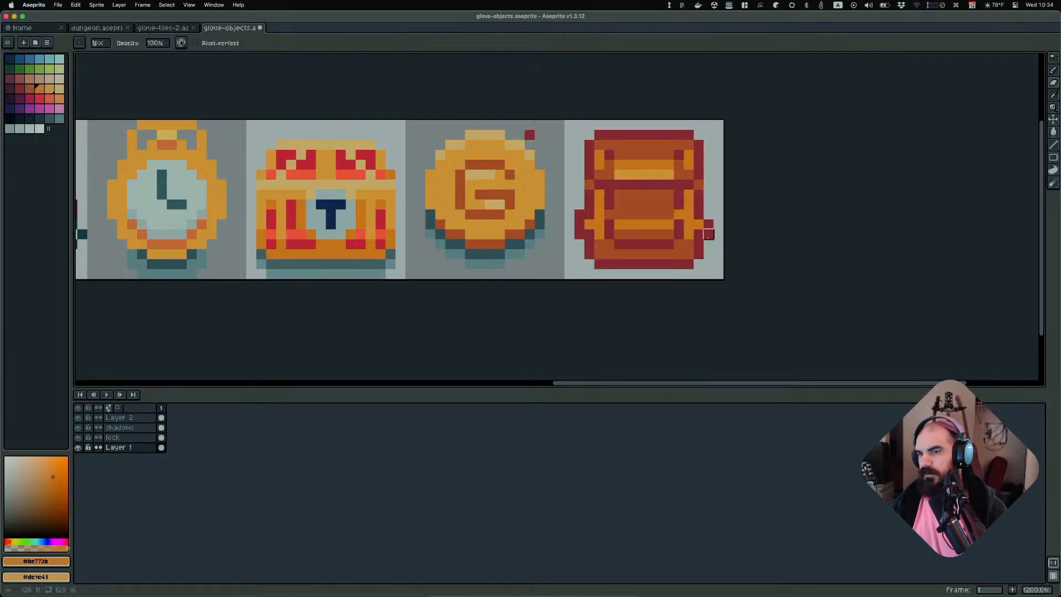
key(super+z)
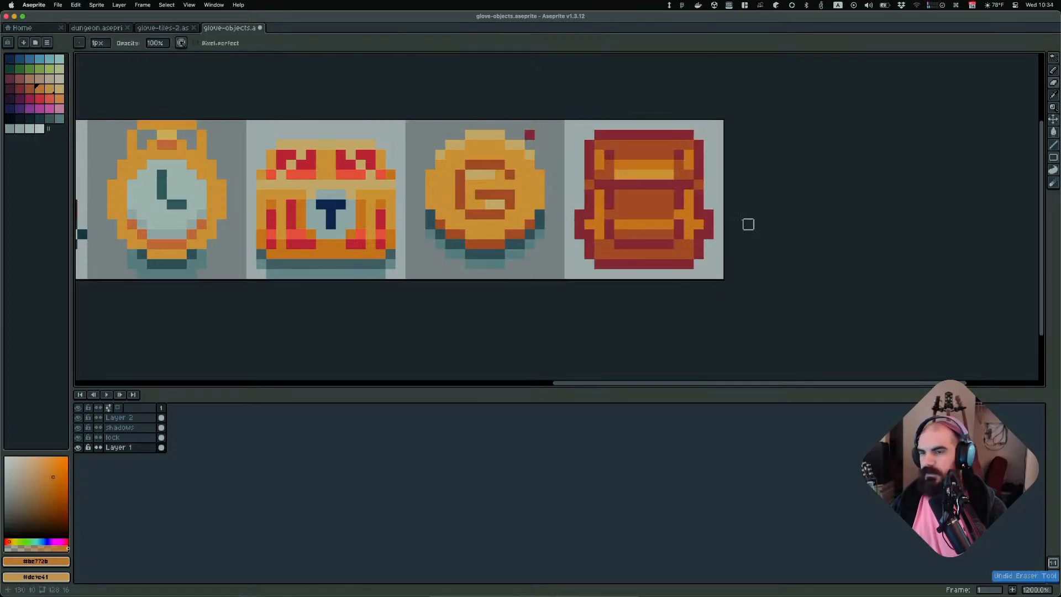
key(i)
click(715, 211)
key(b)
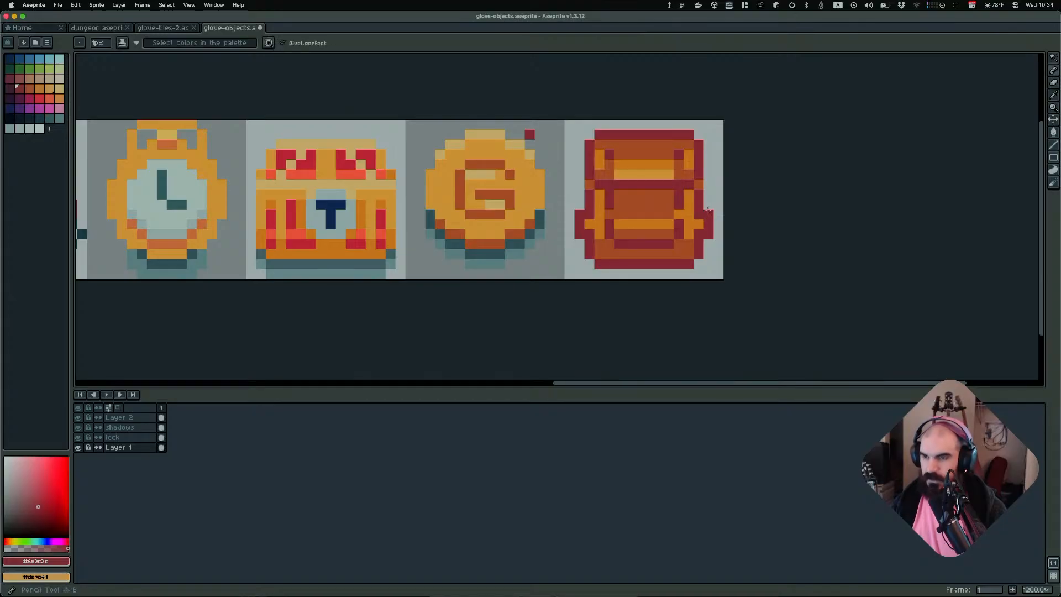
key(i)
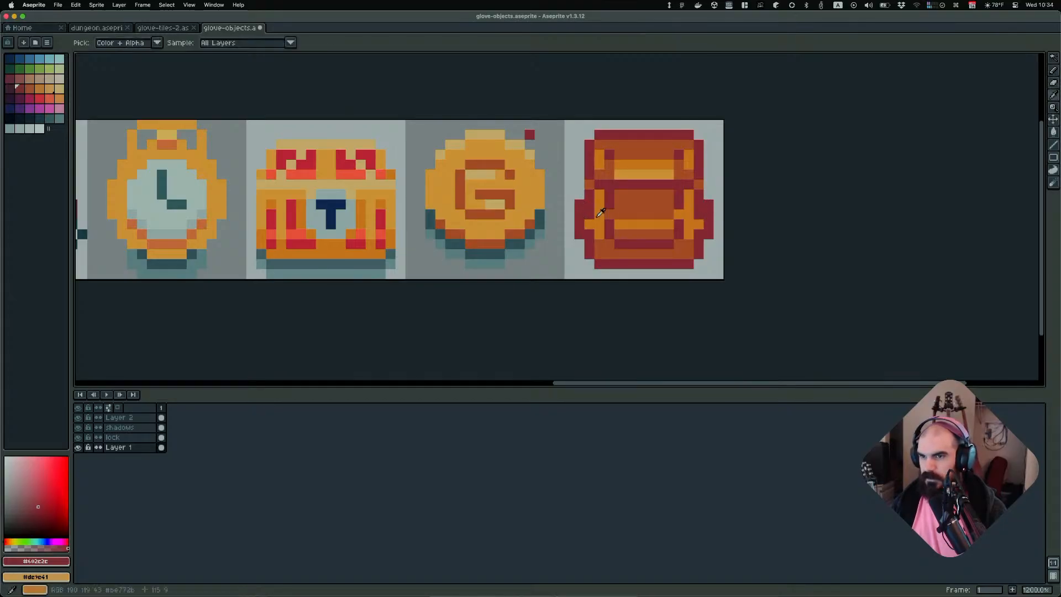
click(592, 218)
key(b)
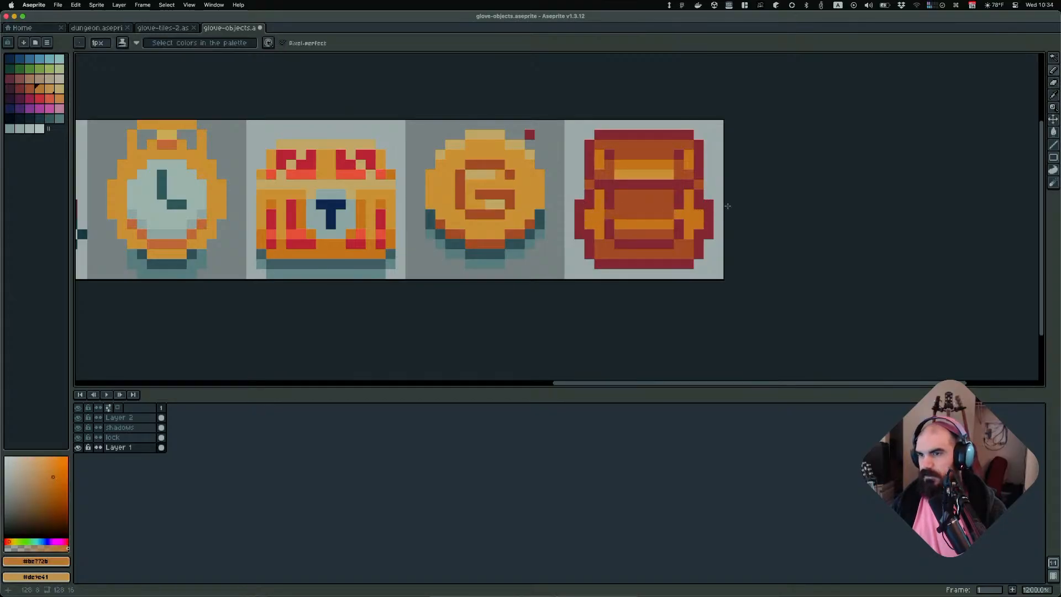
Erase a pixel from the backpack's left side pocket with the Eraser
scroll(727, 205, down, 6)
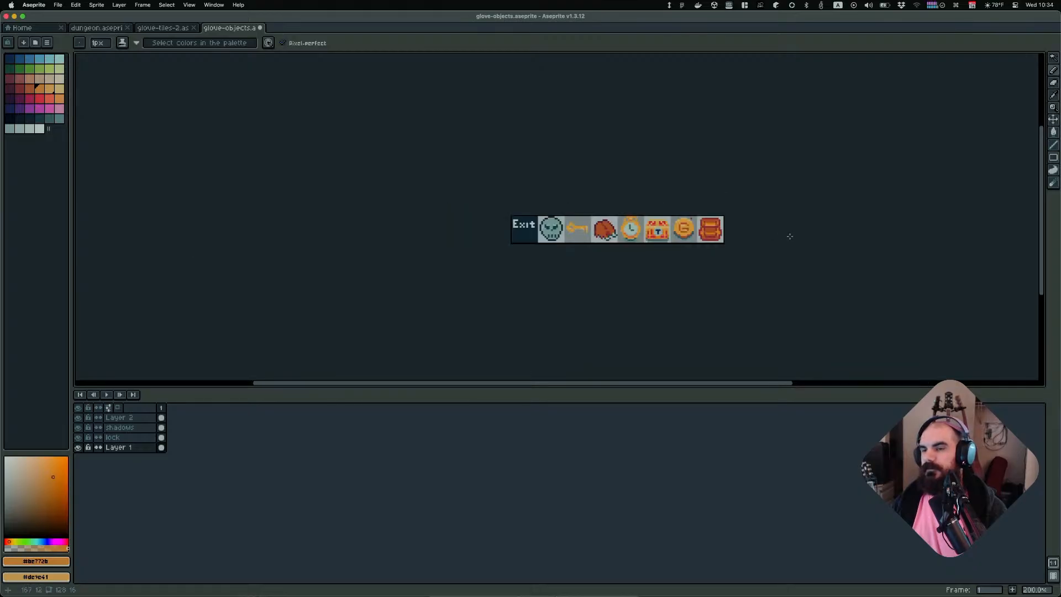
scroll(765, 237, up, 4)
key(e)
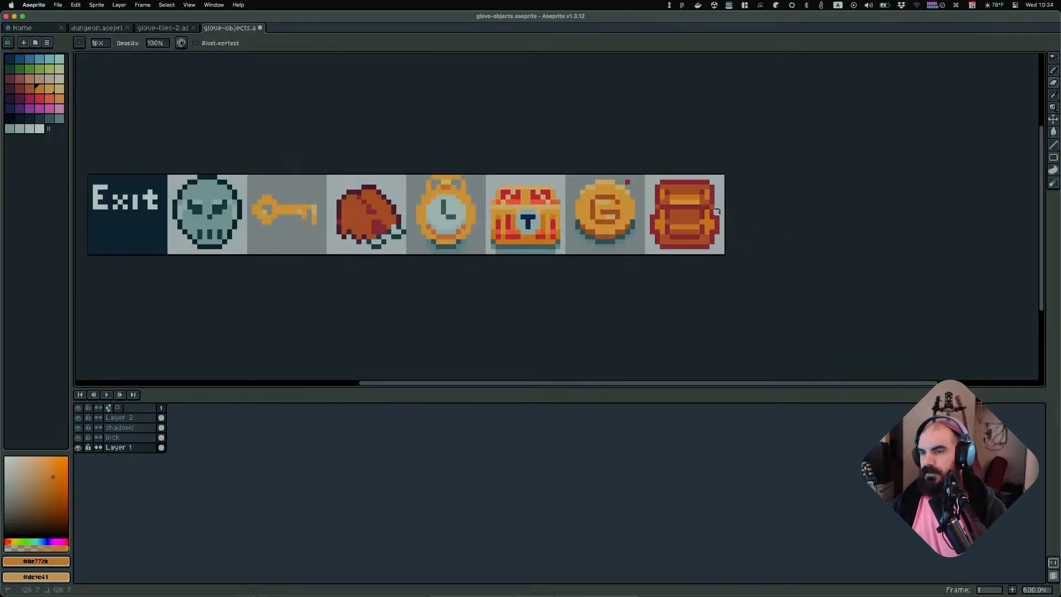
scroll(729, 216, up, 4)
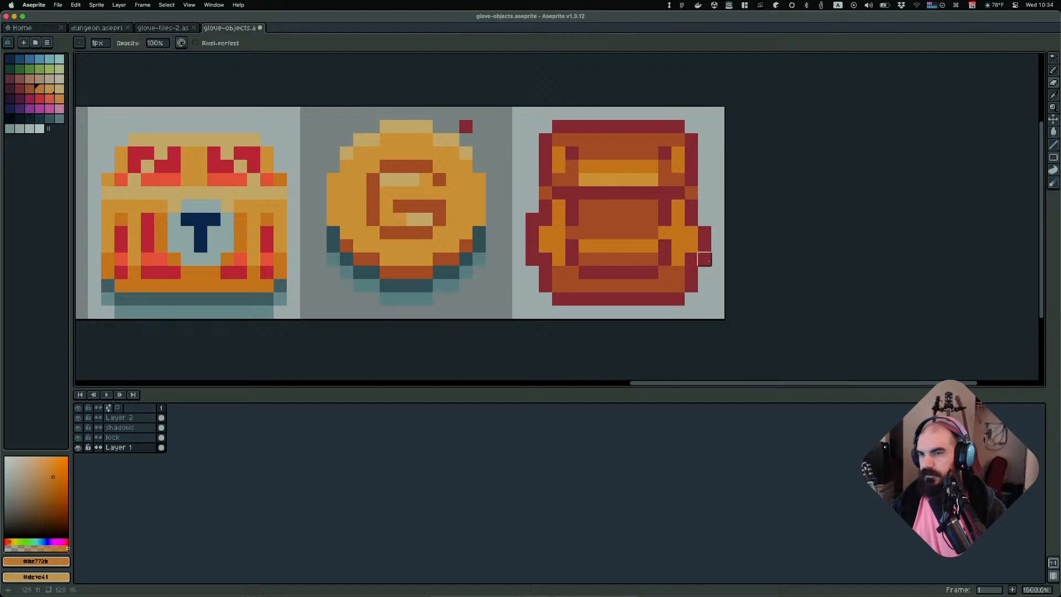
scroll(691, 260, down, 1)
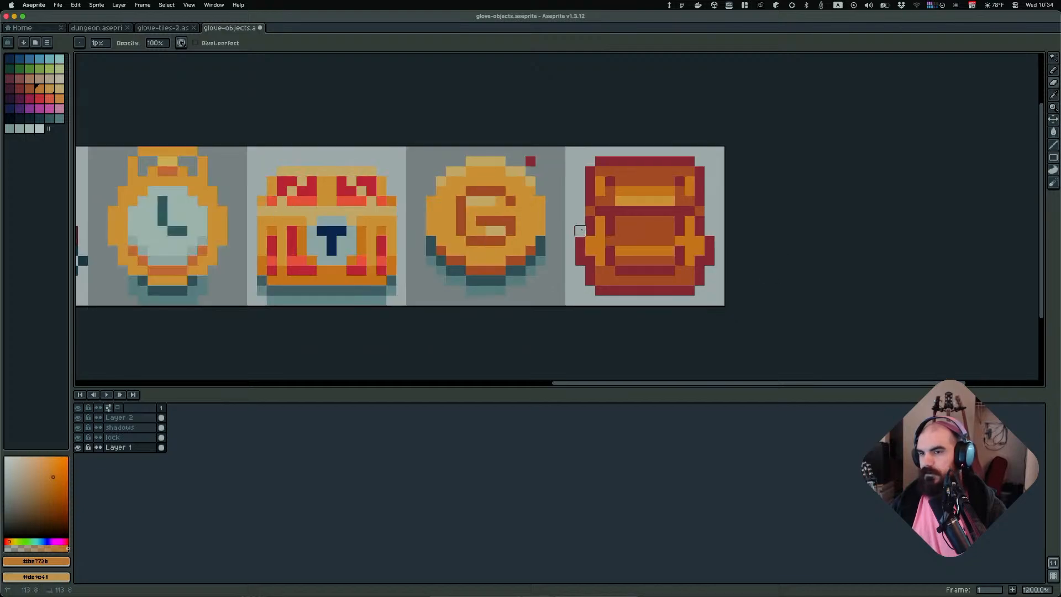
click(580, 260)
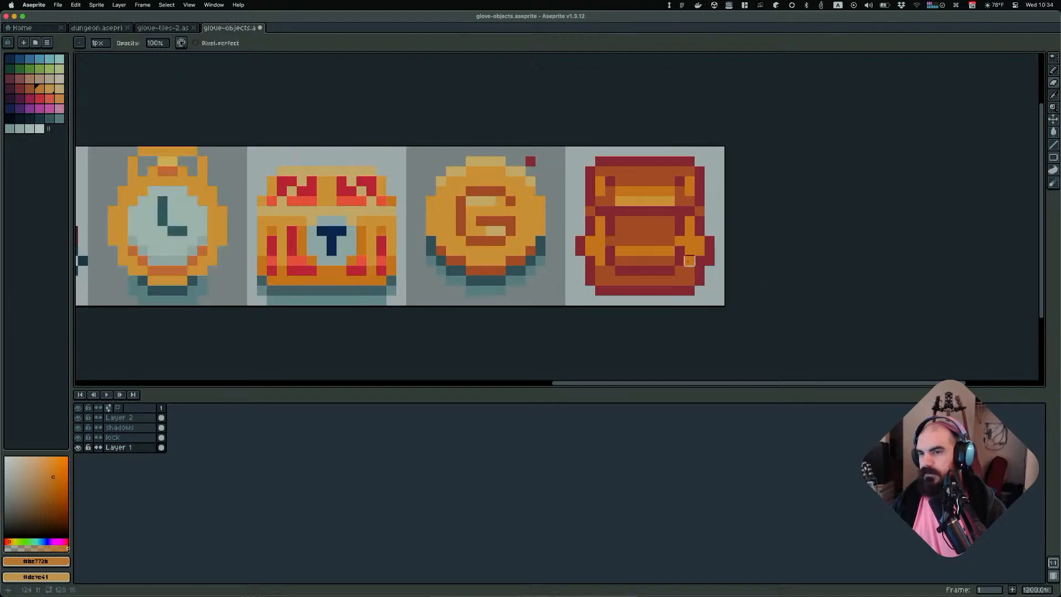
Undo the recent side-pocket pencil and eraser edits one by one
scroll(709, 260, down, 6)
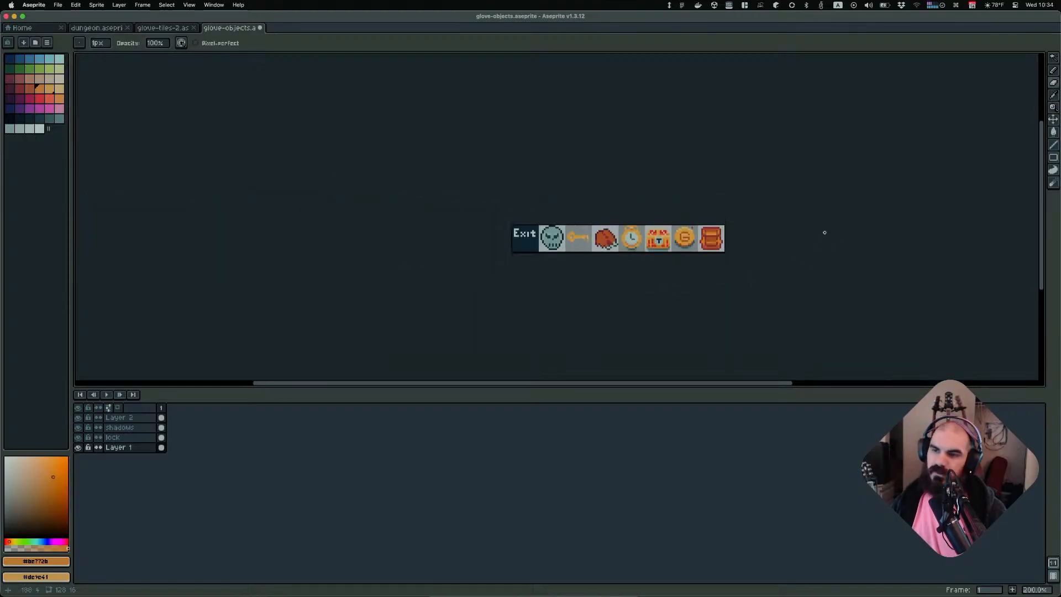
key(ctrl+z)
scroll(798, 239, up, 3)
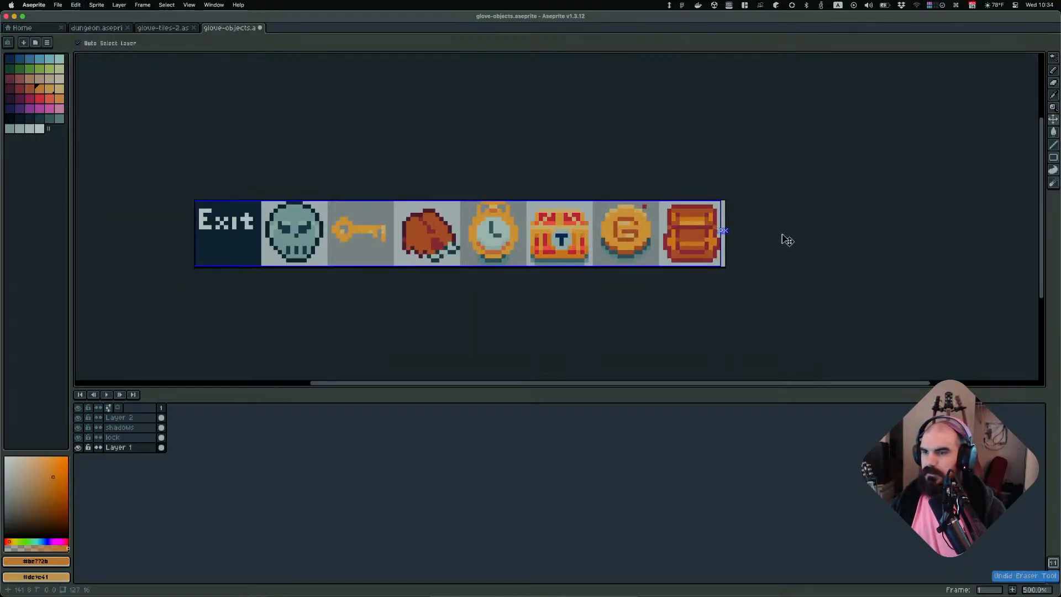
key(e)
scroll(779, 241, up, 4)
scroll(750, 235, down, 6)
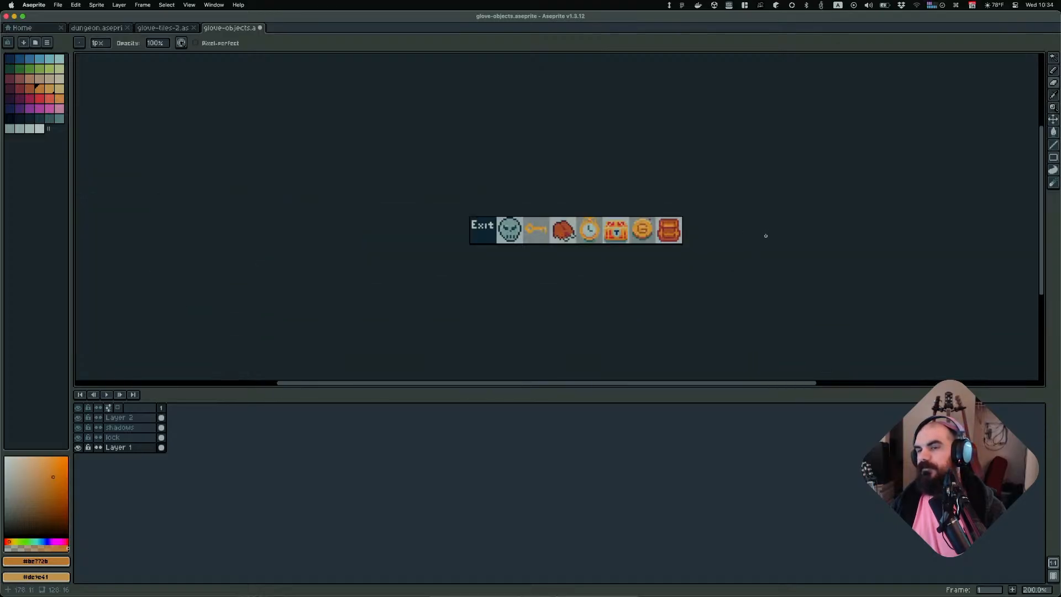
scroll(751, 238, up, 3)
key(super+z)
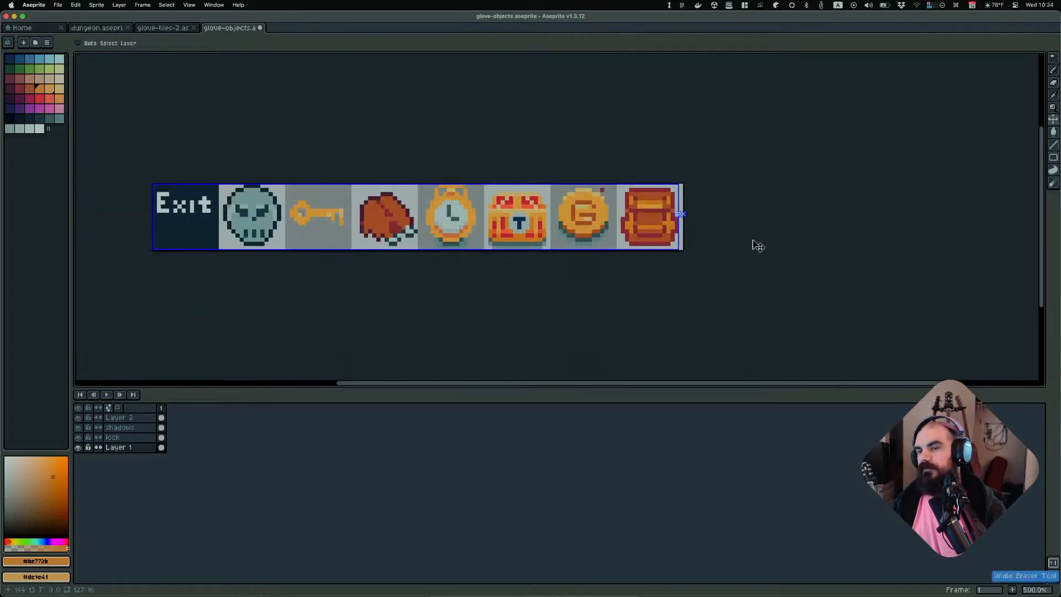
key(super+z)
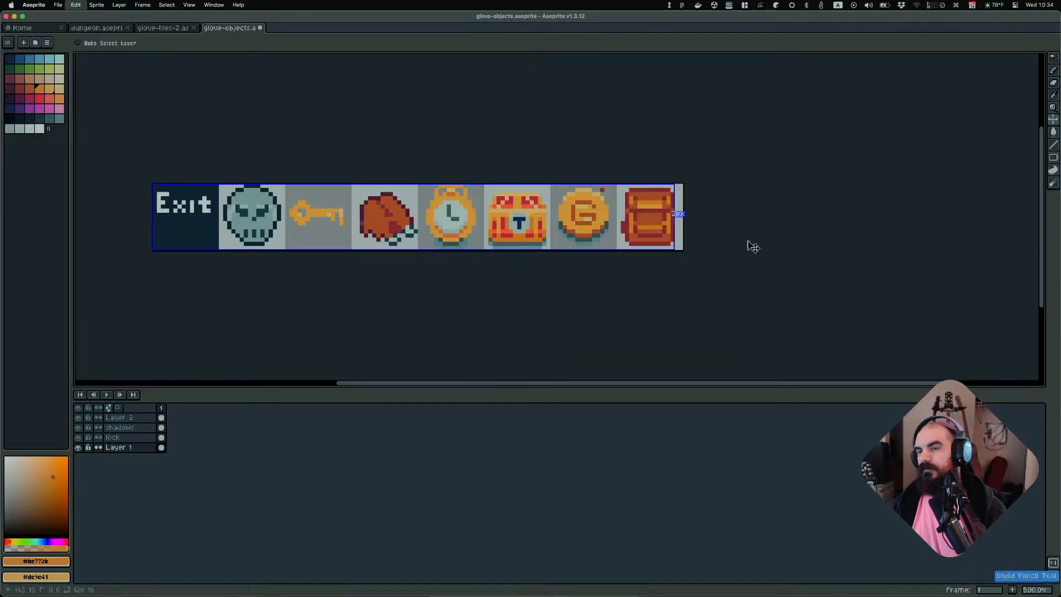
key(b)
scroll(740, 237, down, 4)
scroll(726, 235, up, 3)
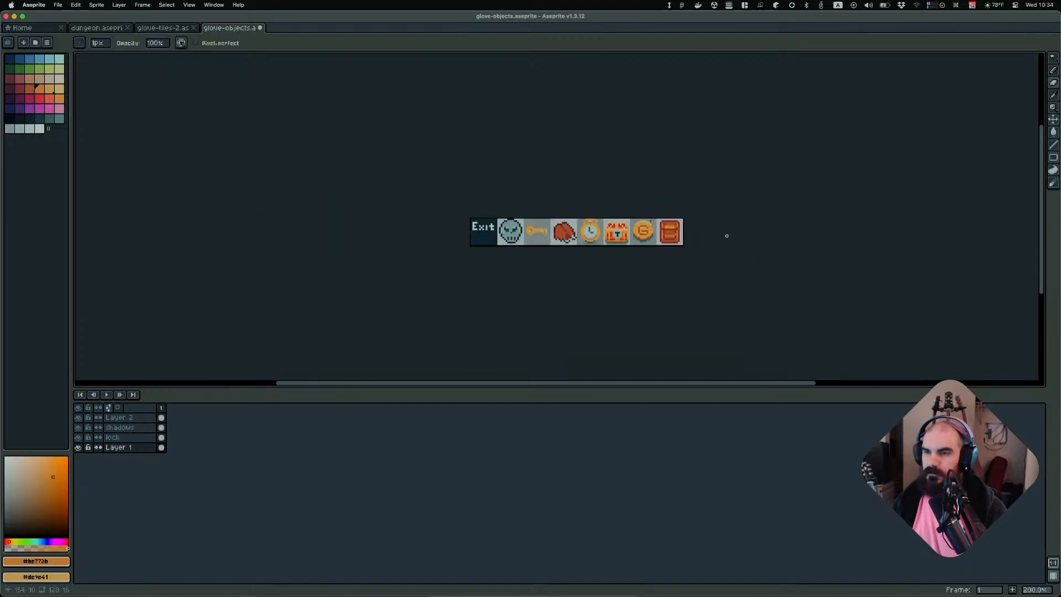
scroll(700, 245, up, 3)
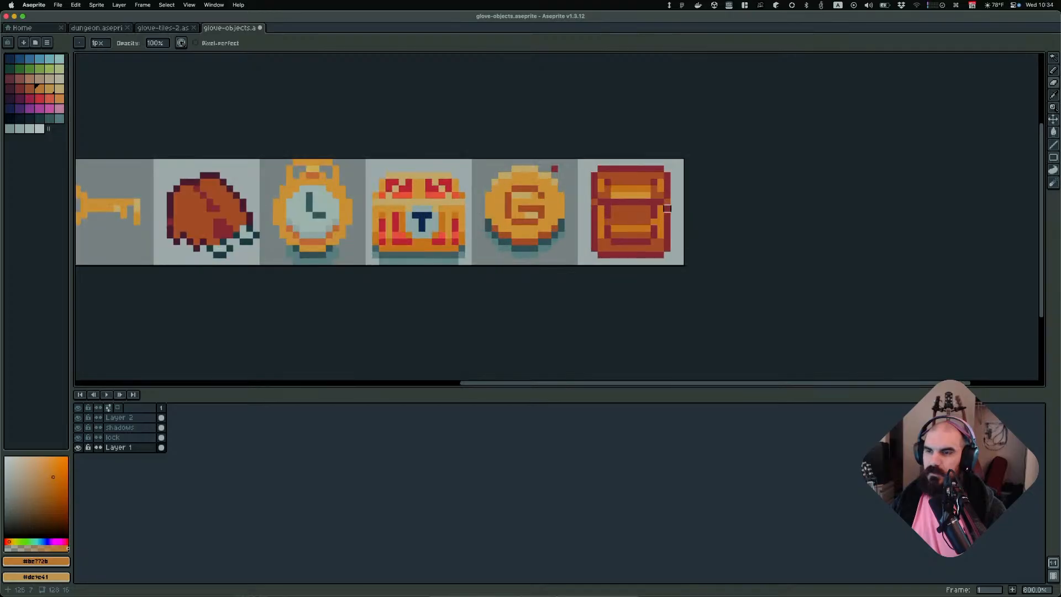
scroll(762, 218, down, 5)
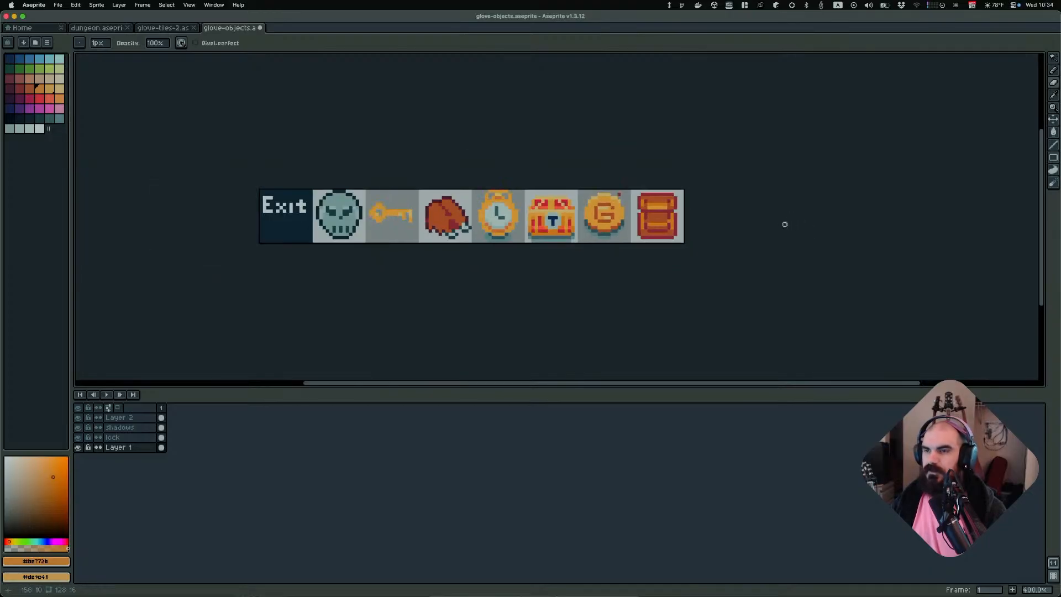
key(v)
key(super+z)
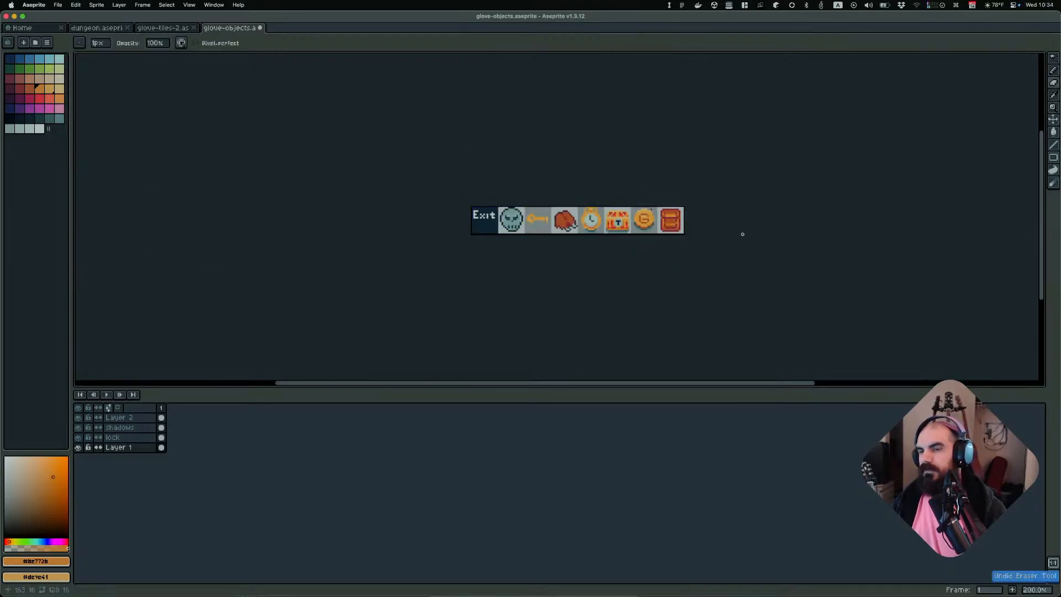
Draw an orange horizontal highlight line across the backpack's lower strap with the Pencil
scroll(719, 231, up, 3)
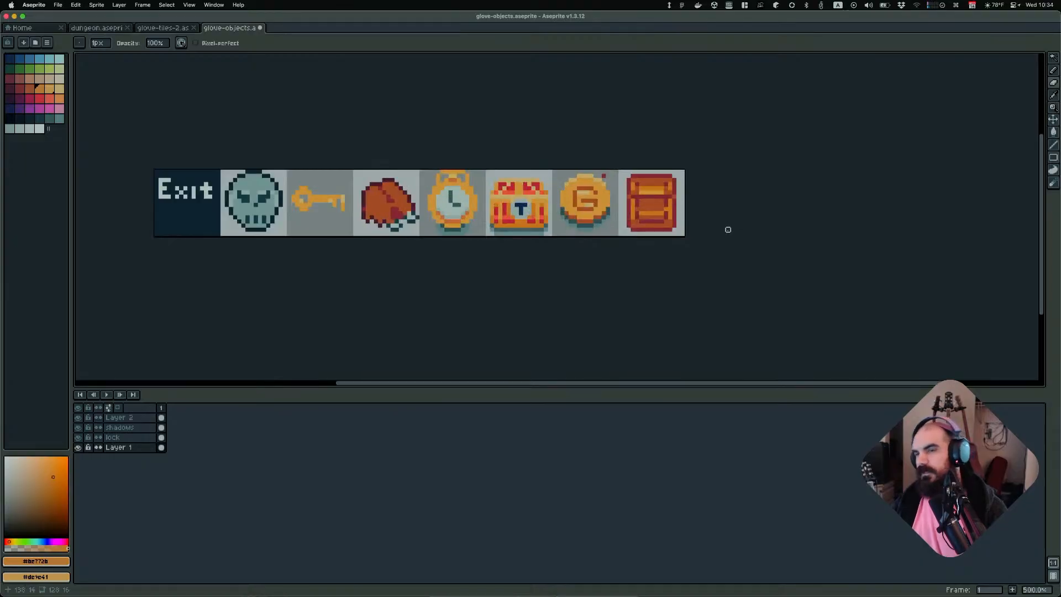
scroll(727, 229, up, 4)
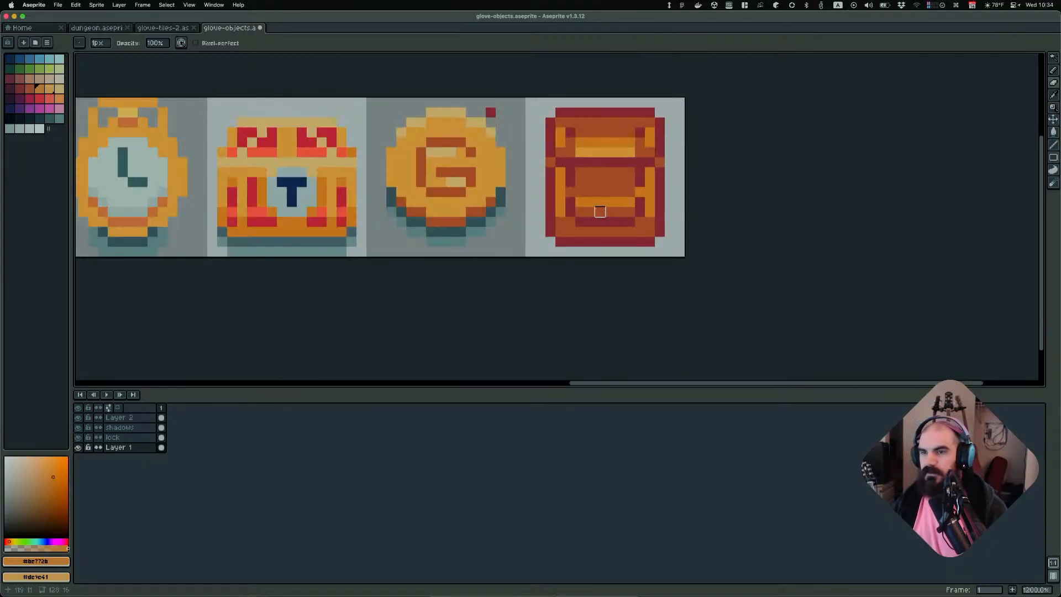
scroll(600, 212, up, 1)
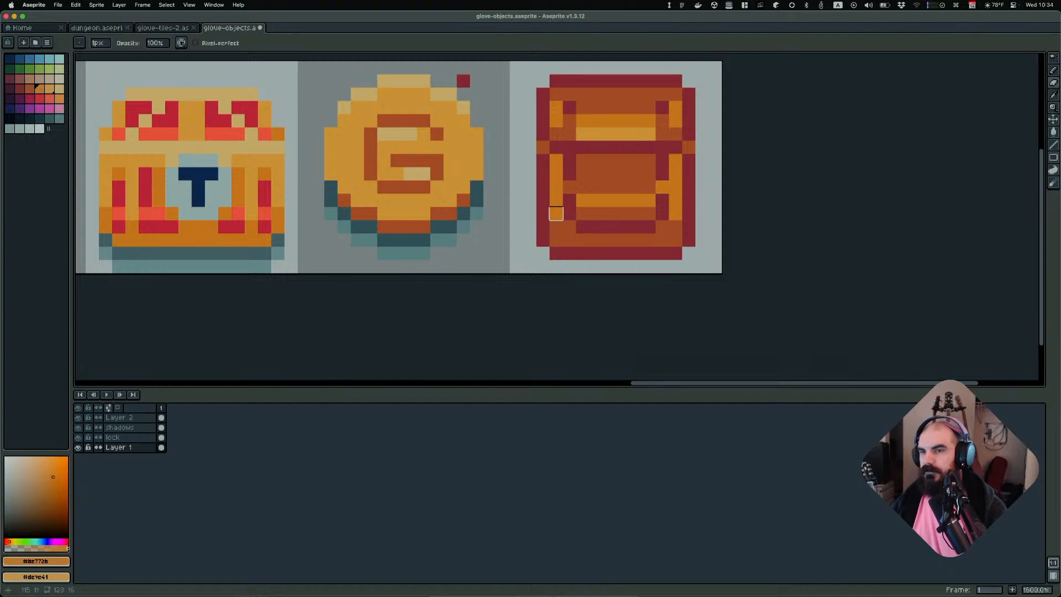
alt+click(556, 213)
key(b)
drag(583, 213, 647, 208)
scroll(647, 209, down, 7)
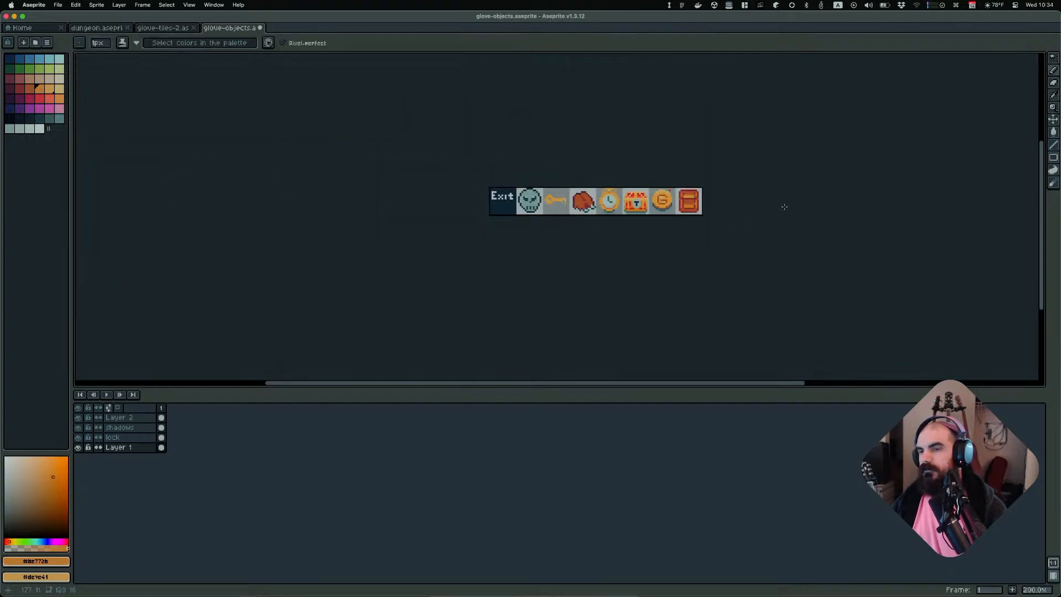
scroll(773, 208, up, 7)
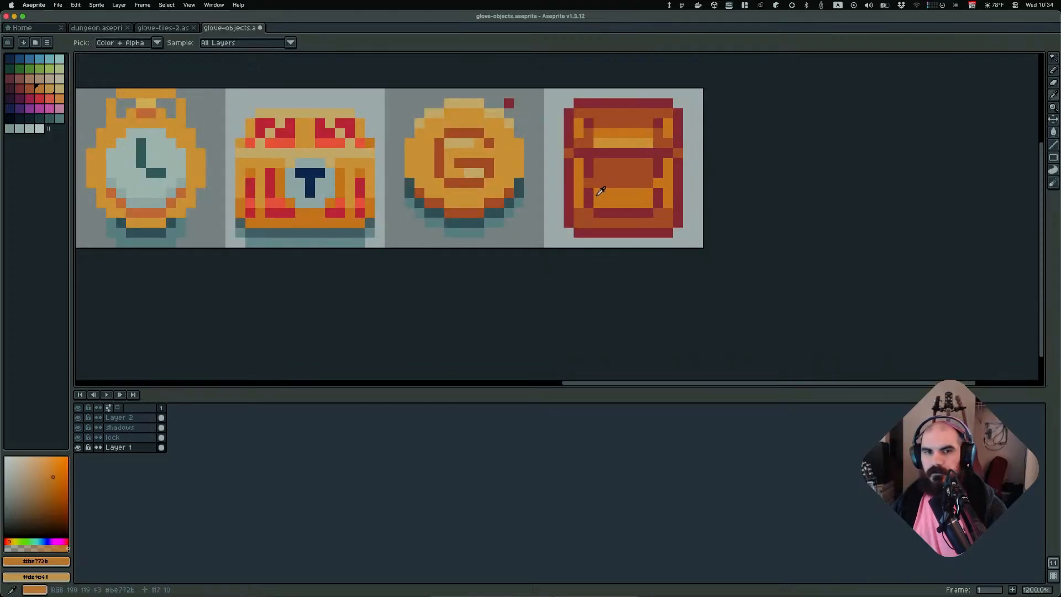
Sample the dark red and orange shades from the palette and from the backpack sprite
click(30, 90)
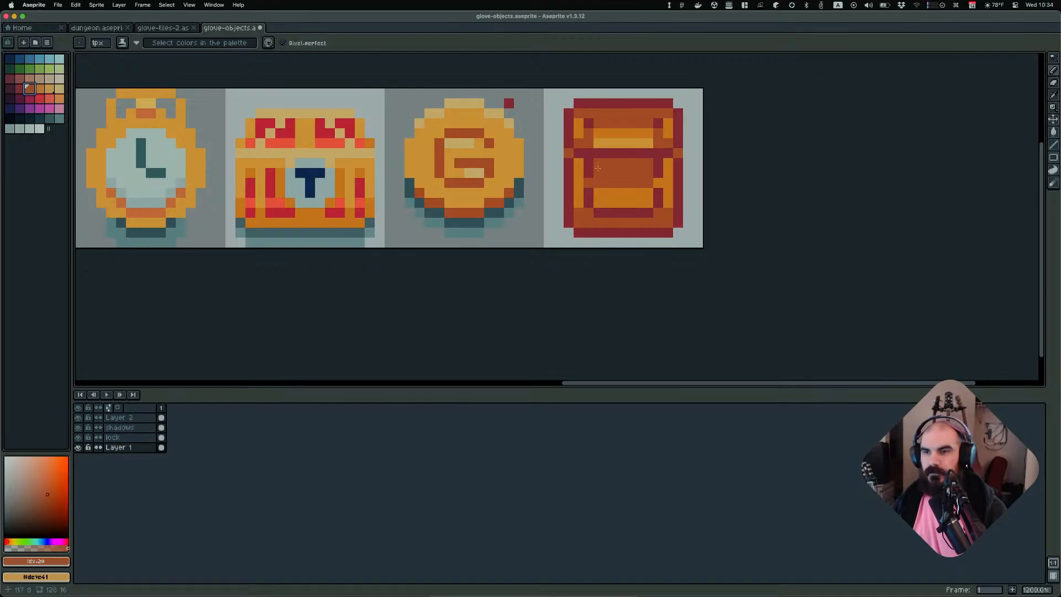
click(19, 89)
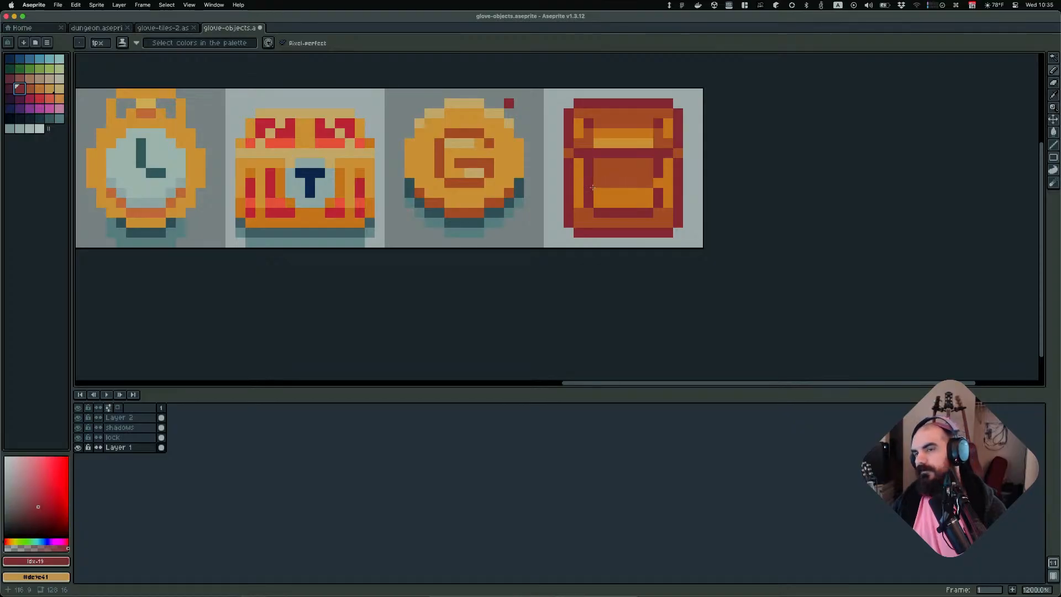
key(i)
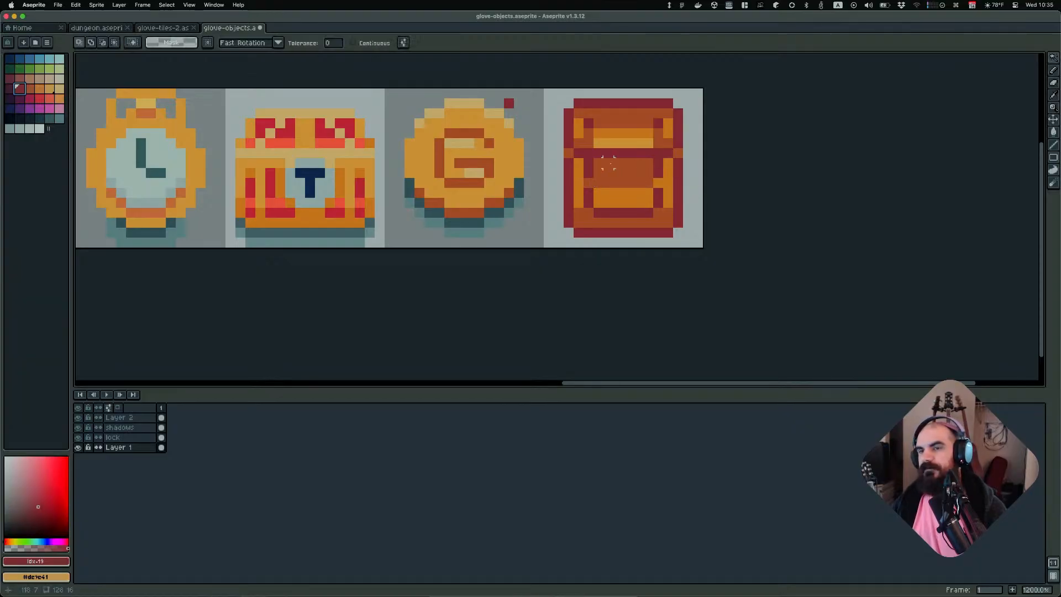
click(597, 143)
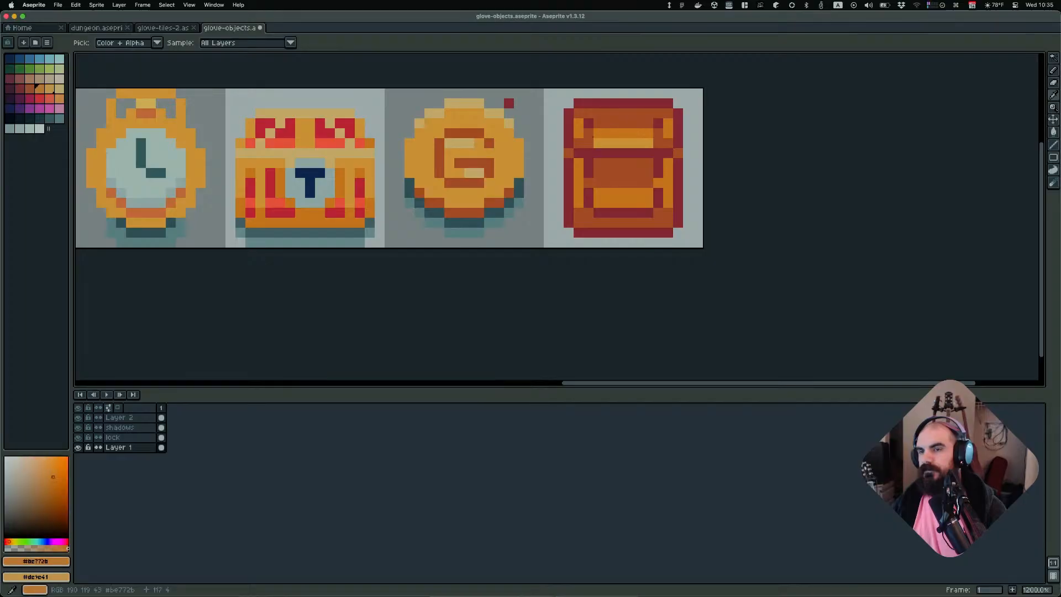
key(w)
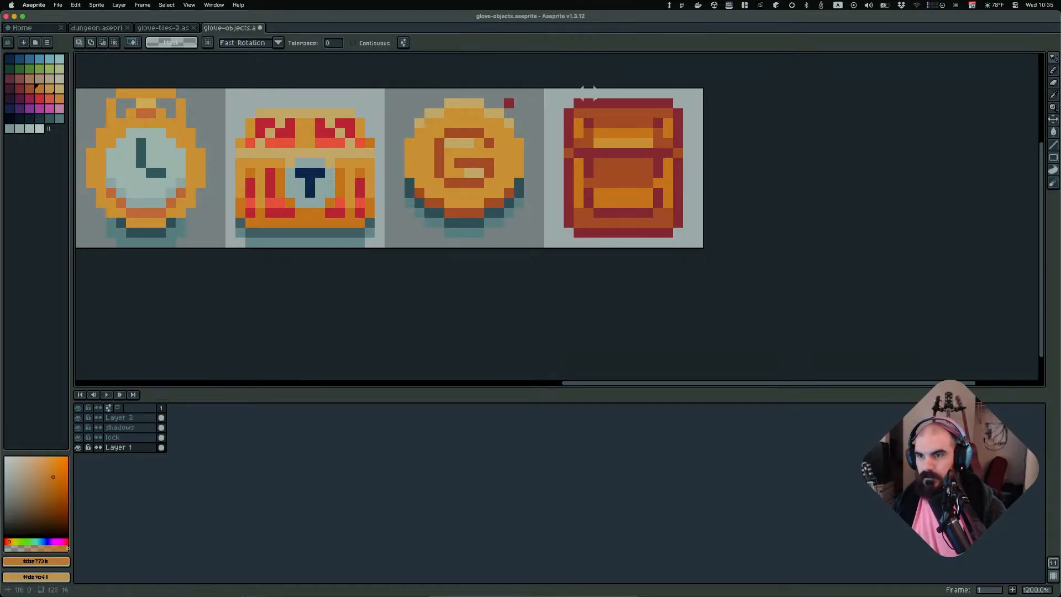
key(i)
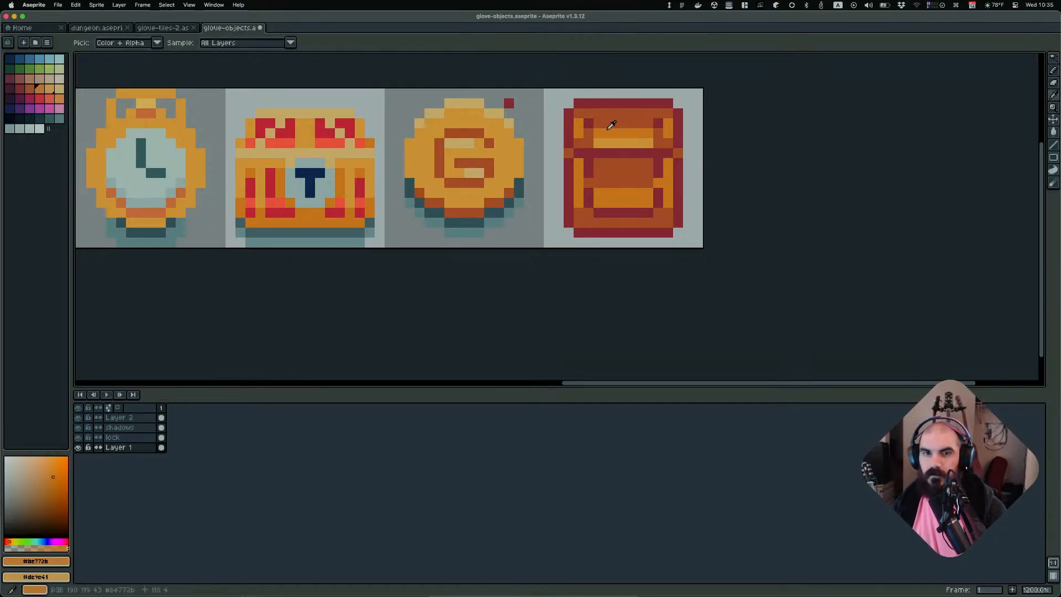
click(590, 135)
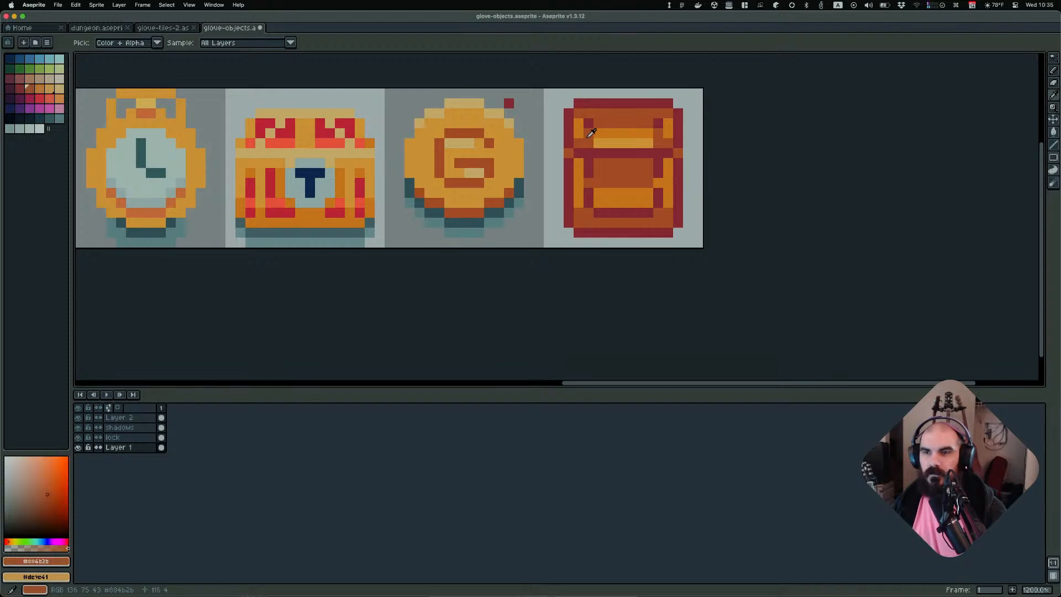
click(593, 149)
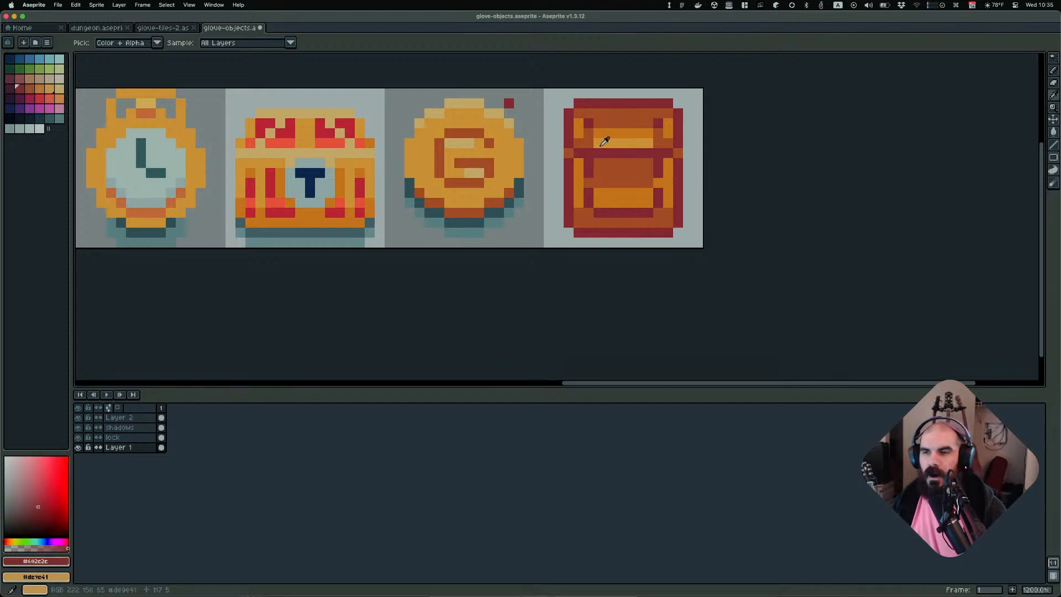
click(606, 138)
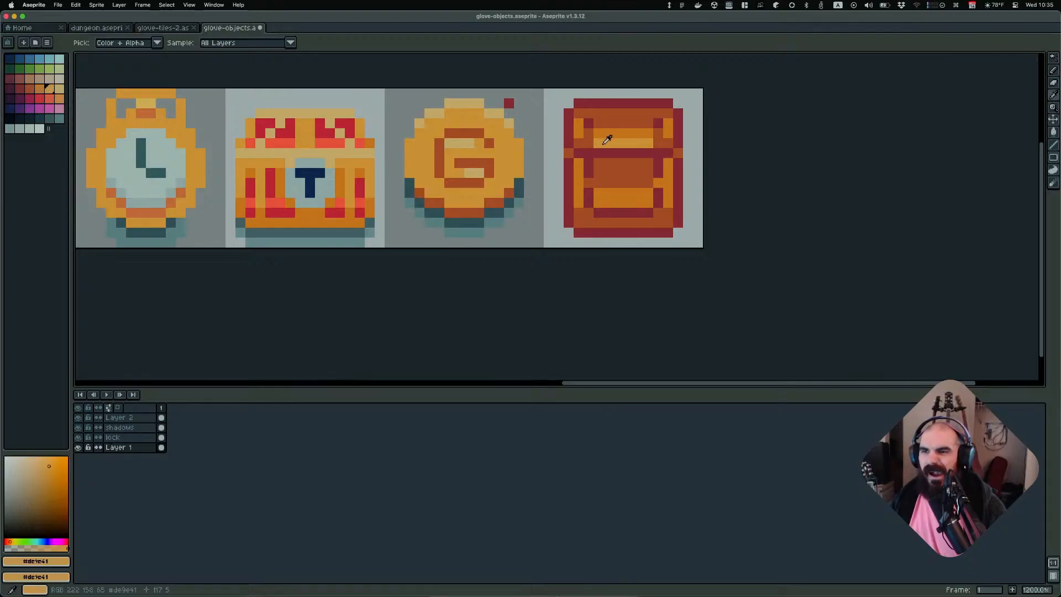
alt+click(616, 131)
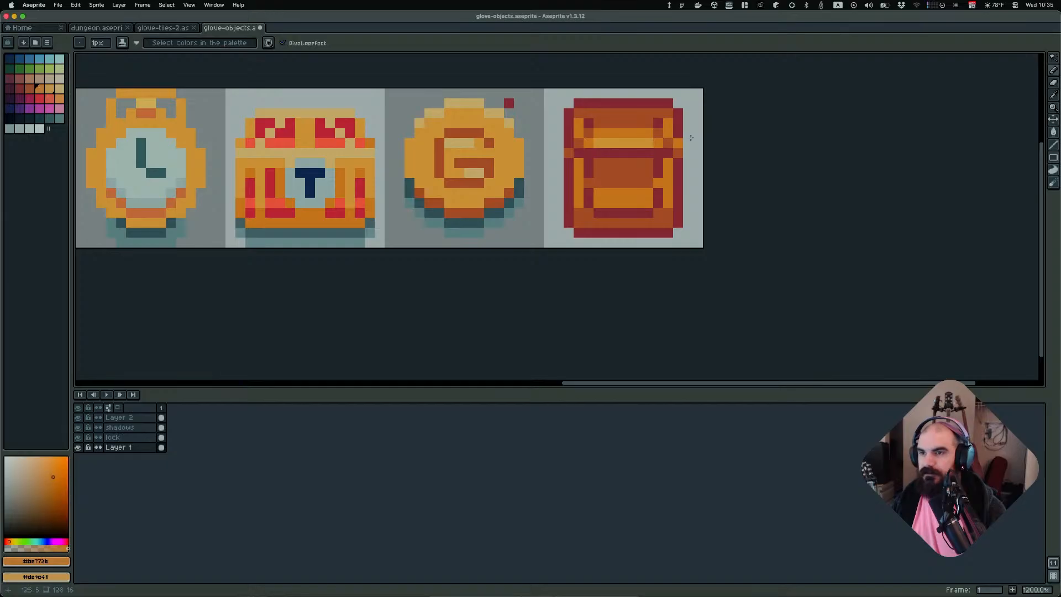
Undo the last edit on the backpack sprite
scroll(669, 138, down, 8)
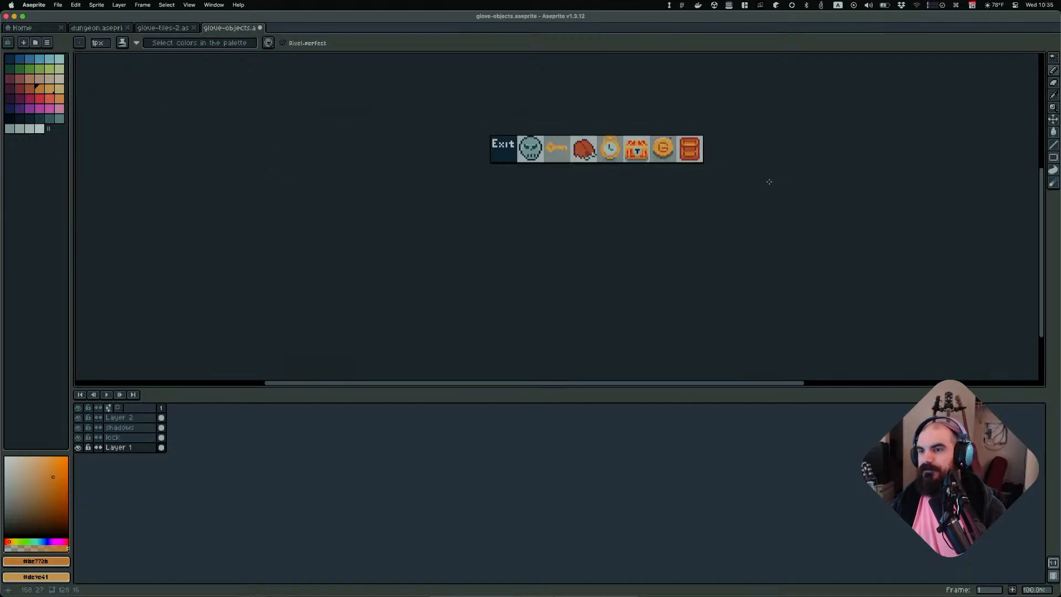
scroll(784, 176, up, 6)
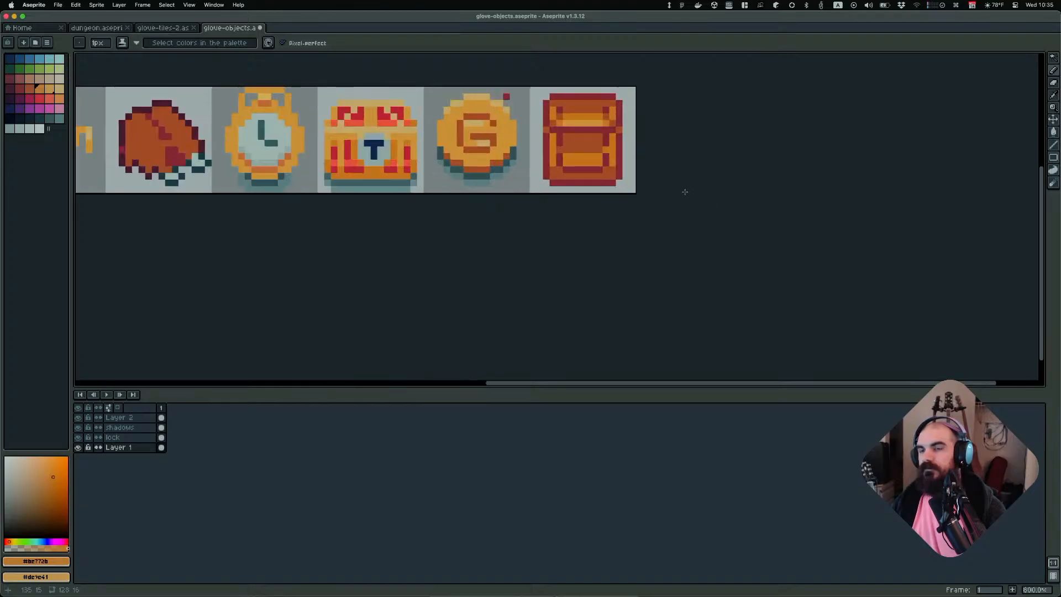
scroll(684, 194, down, 4)
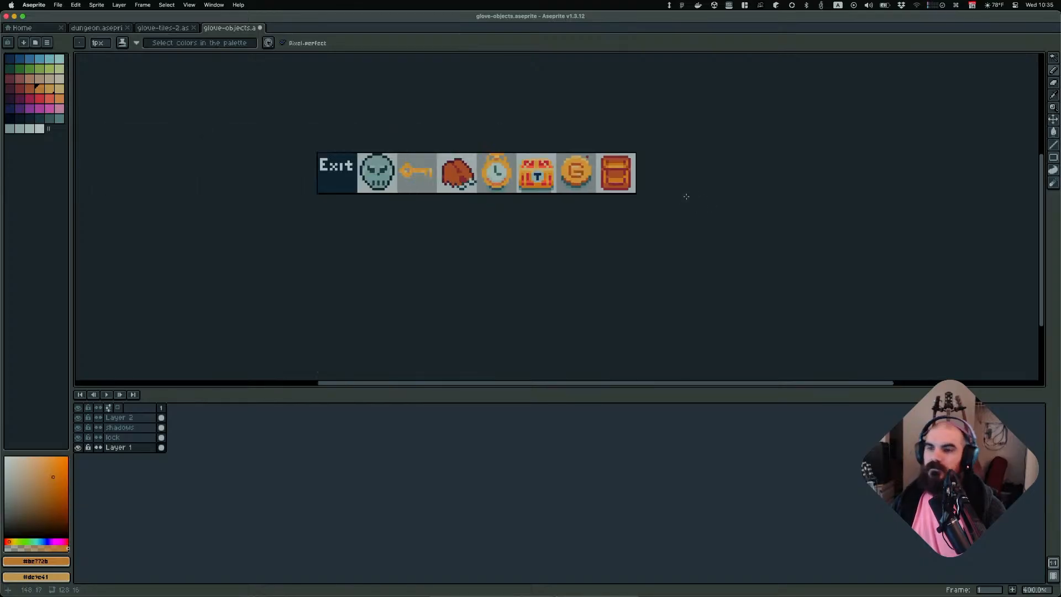
scroll(683, 200, up, 3)
key(v)
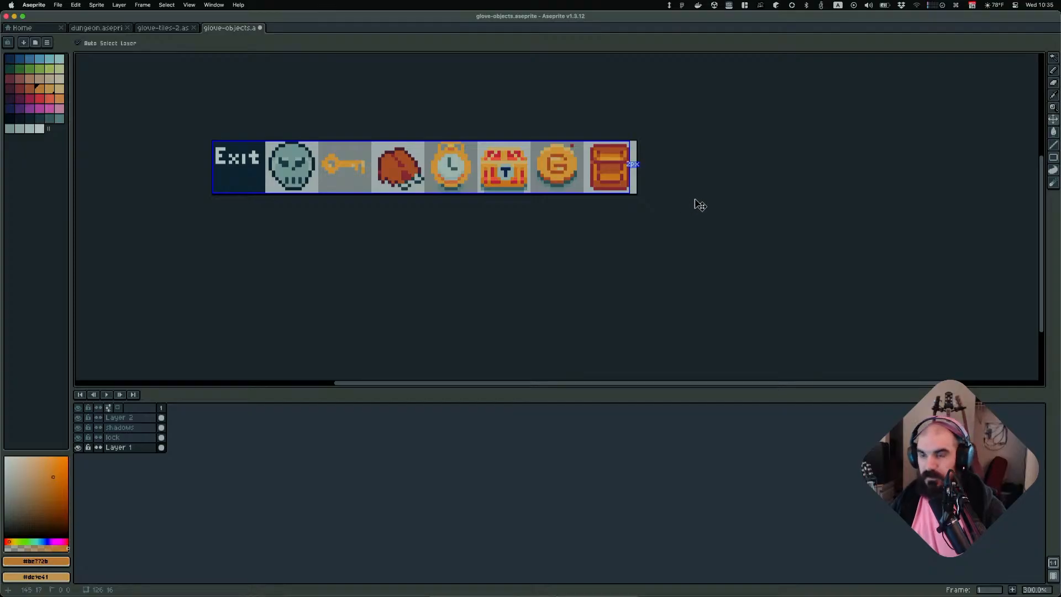
key(super+z)
key(b)
scroll(717, 204, down, 2)
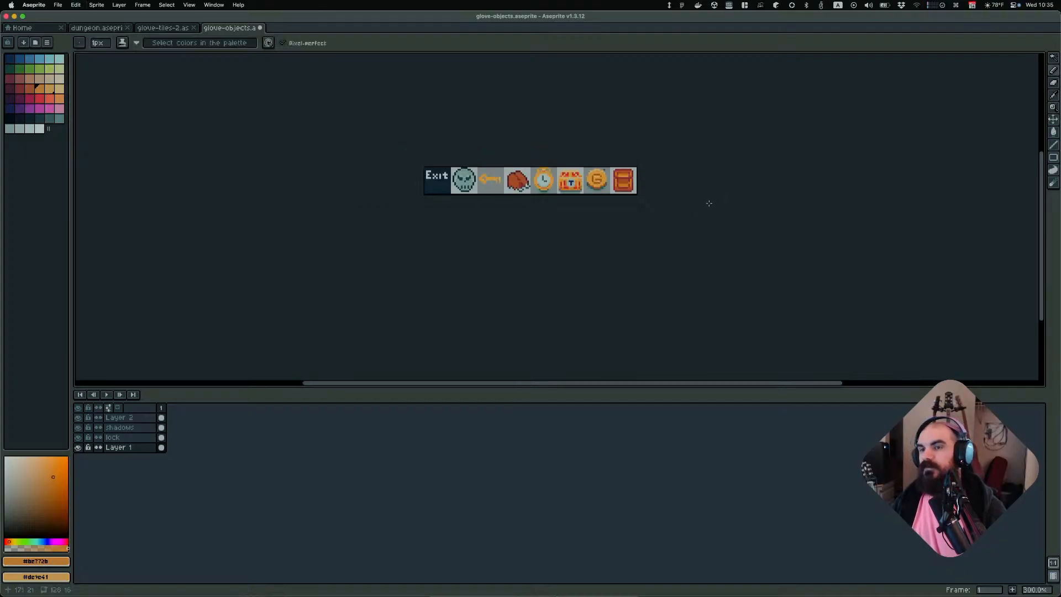
scroll(676, 201, up, 3)
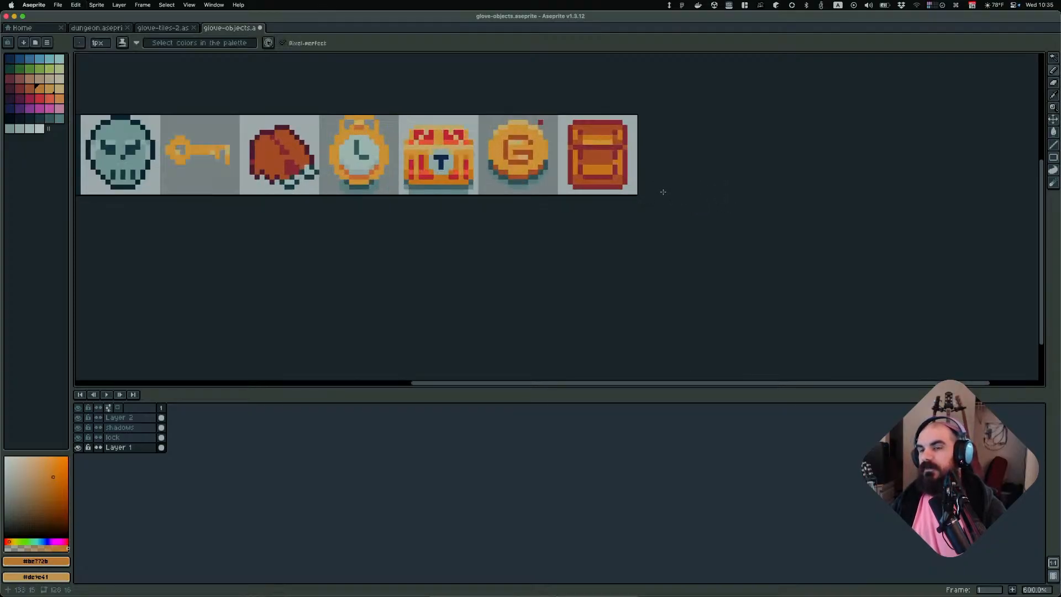
Extend the backpack's left side pocket with orange pixels using the Pencil
middle_drag(697, 168, 644, 282)
scroll(617, 250, up, 3)
click(535, 265)
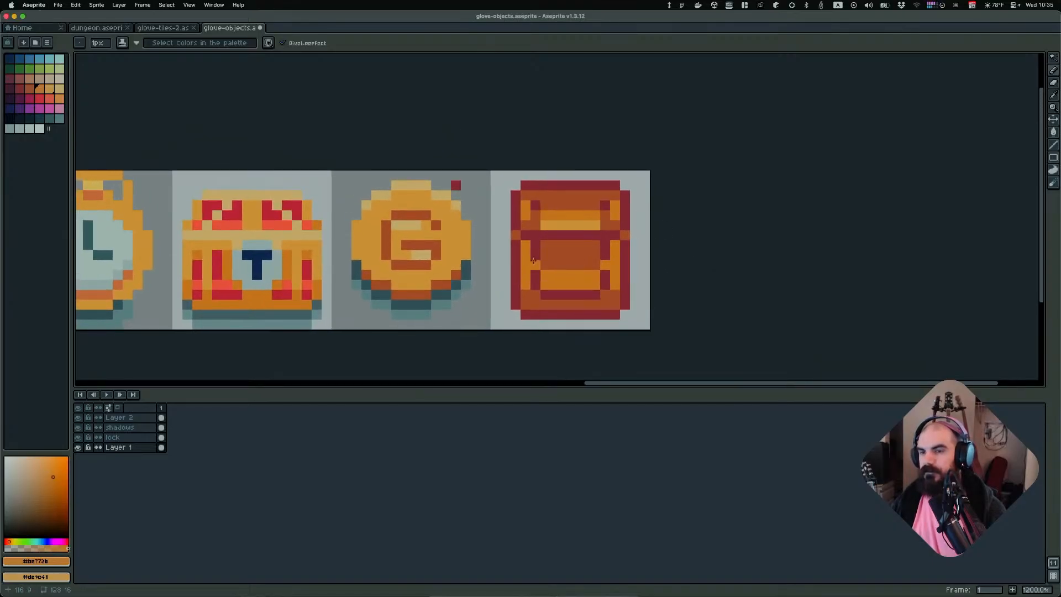
scroll(703, 247, down, 6)
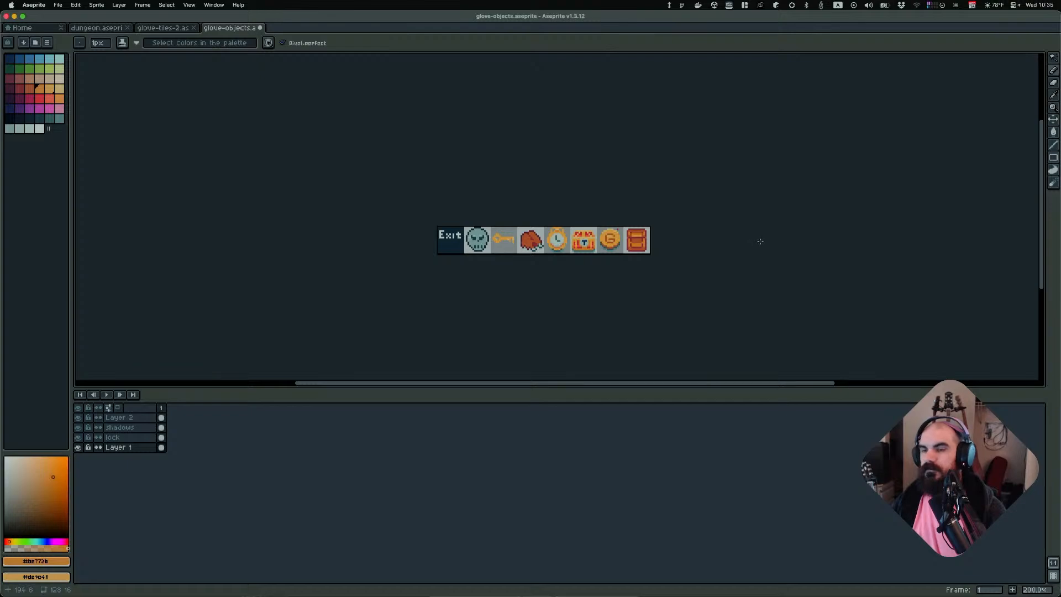
scroll(636, 237, up, 3)
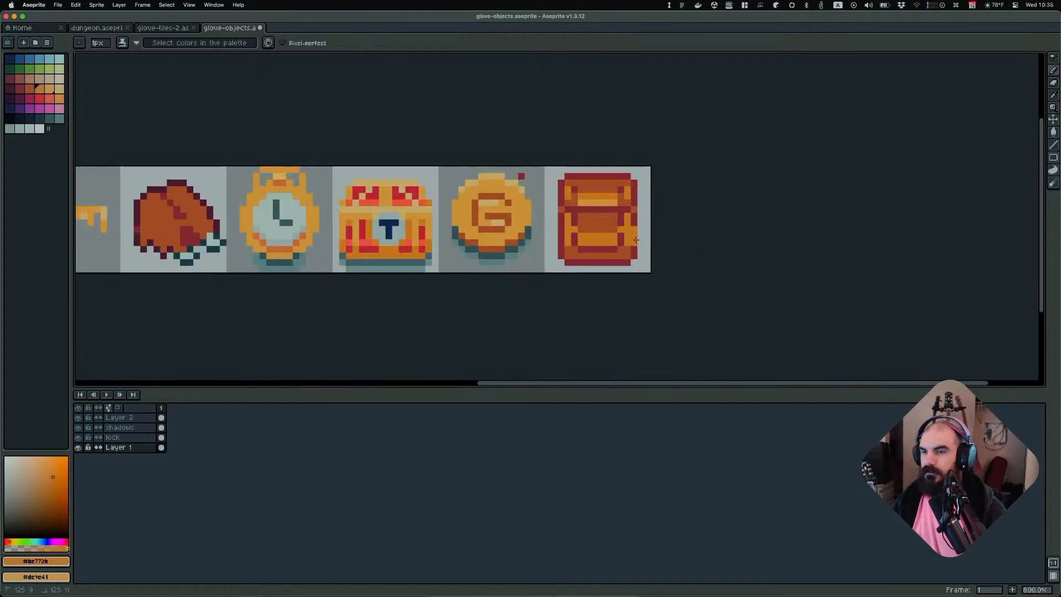
drag(560, 233, 561, 238)
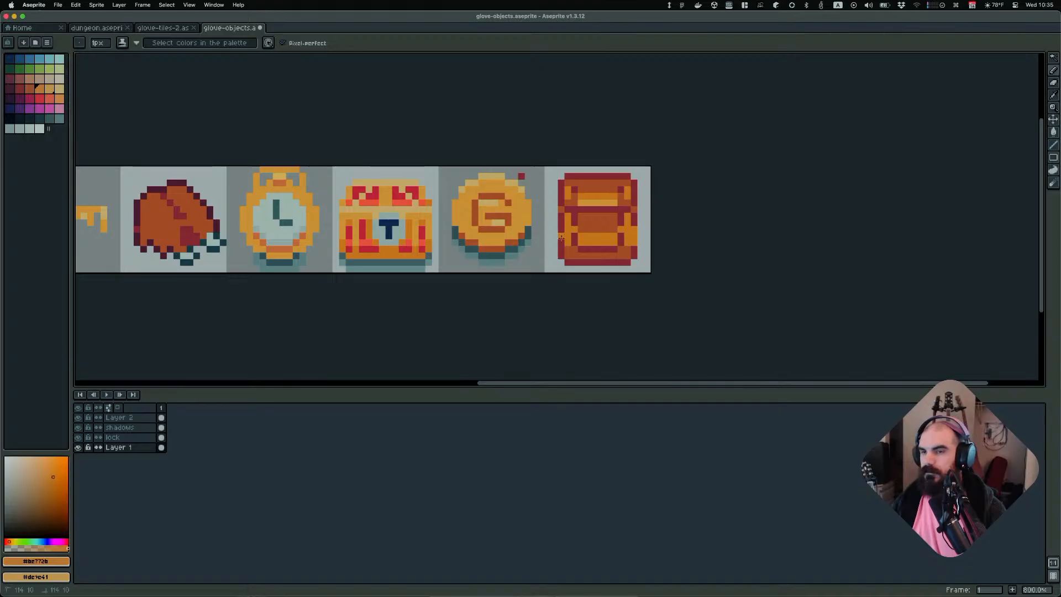
scroll(651, 230, down, 2)
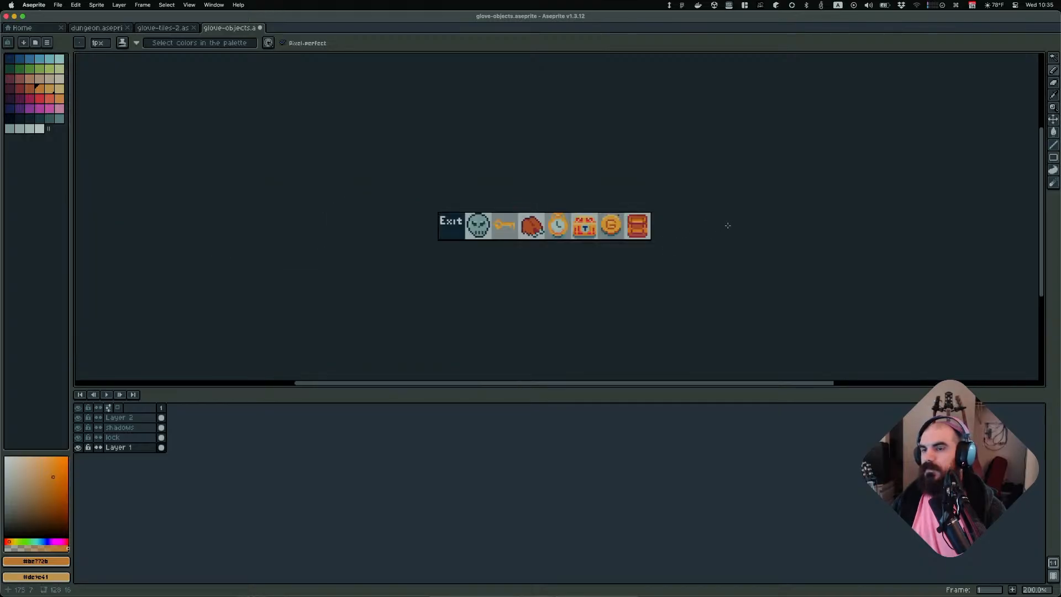
scroll(668, 244, up, 4)
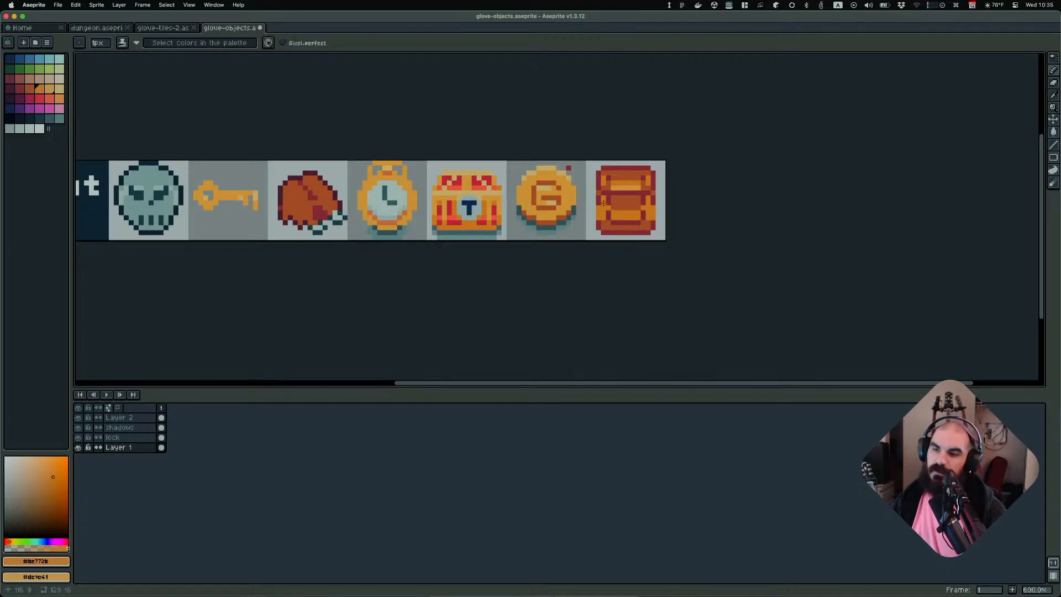
drag(592, 198, 594, 228)
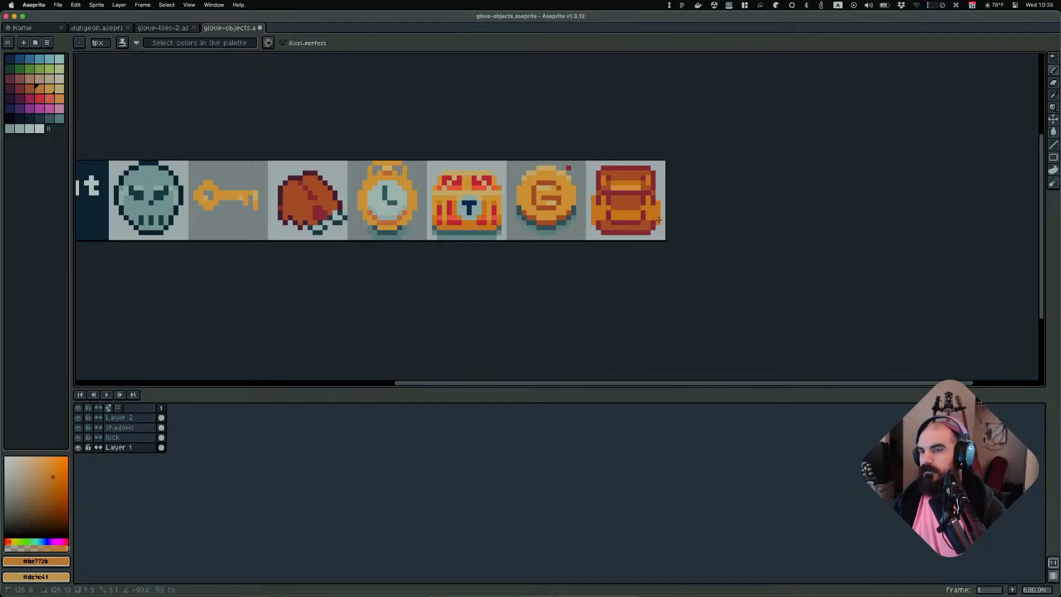
scroll(762, 219, down, 5)
scroll(757, 225, up, 1)
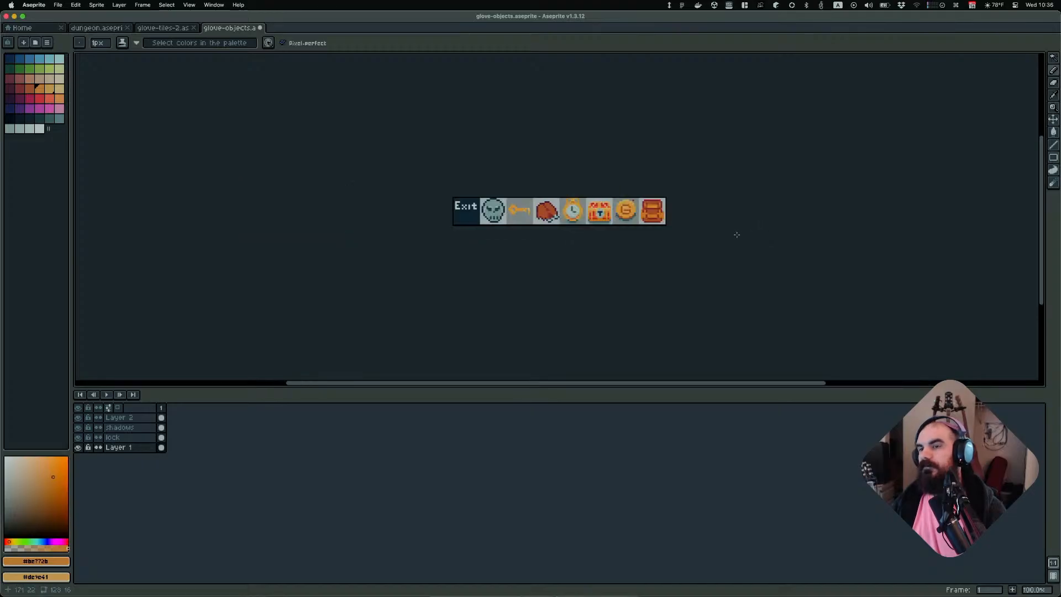
scroll(704, 233, up, 6)
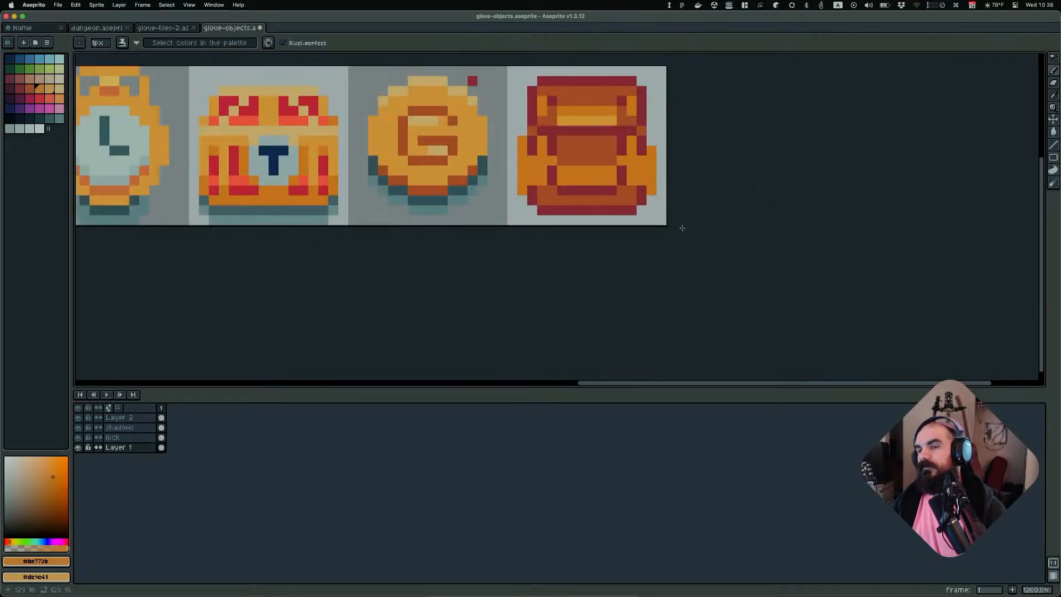
Sample the dark red and outline the outer edges of both side pockets with vertical lines
alt+click(642, 195)
drag(660, 190, 660, 147)
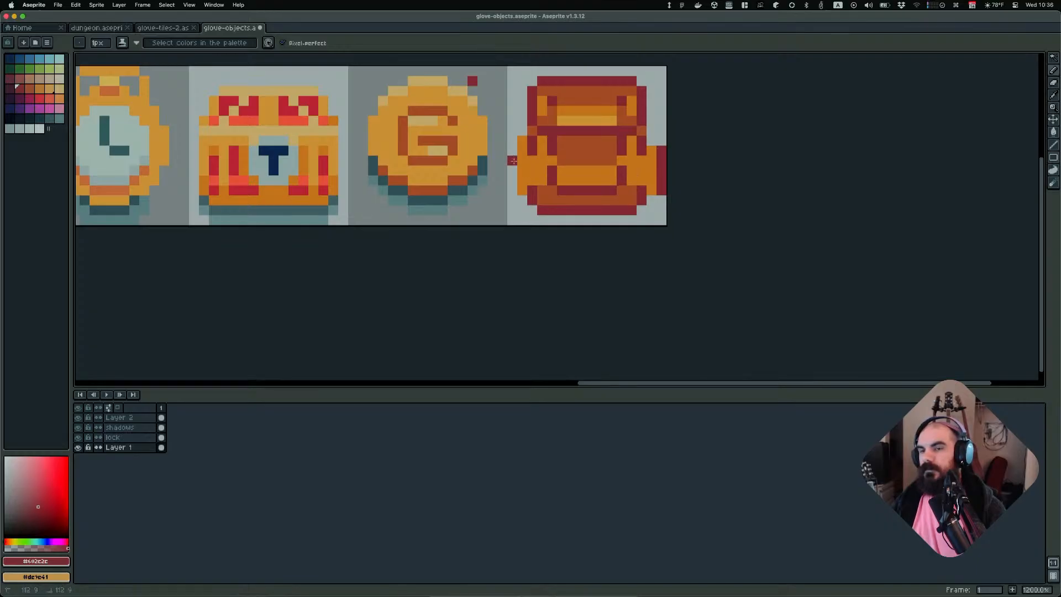
drag(512, 159, 513, 195)
key(super+z)
click(523, 199)
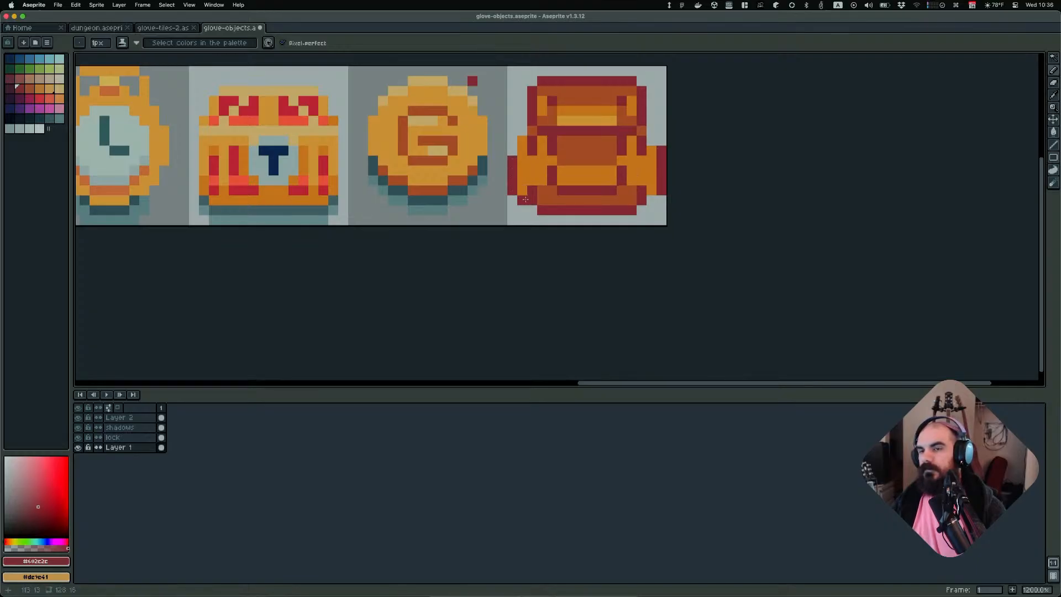
Sample the medium orange and repaint the highlight row across the backpack's top flap
scroll(728, 197, down, 4)
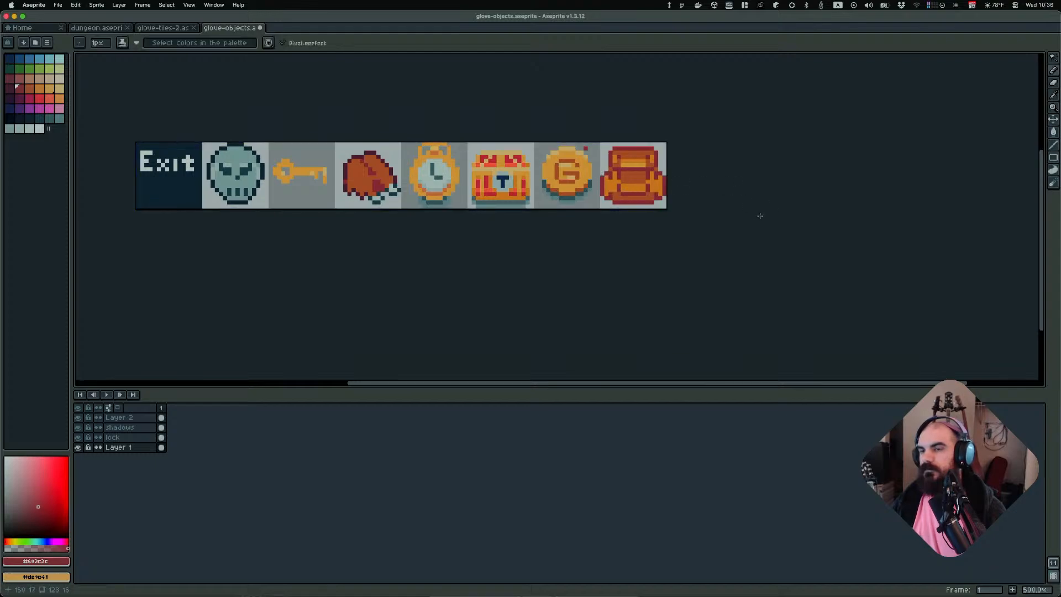
scroll(760, 215, down, 3)
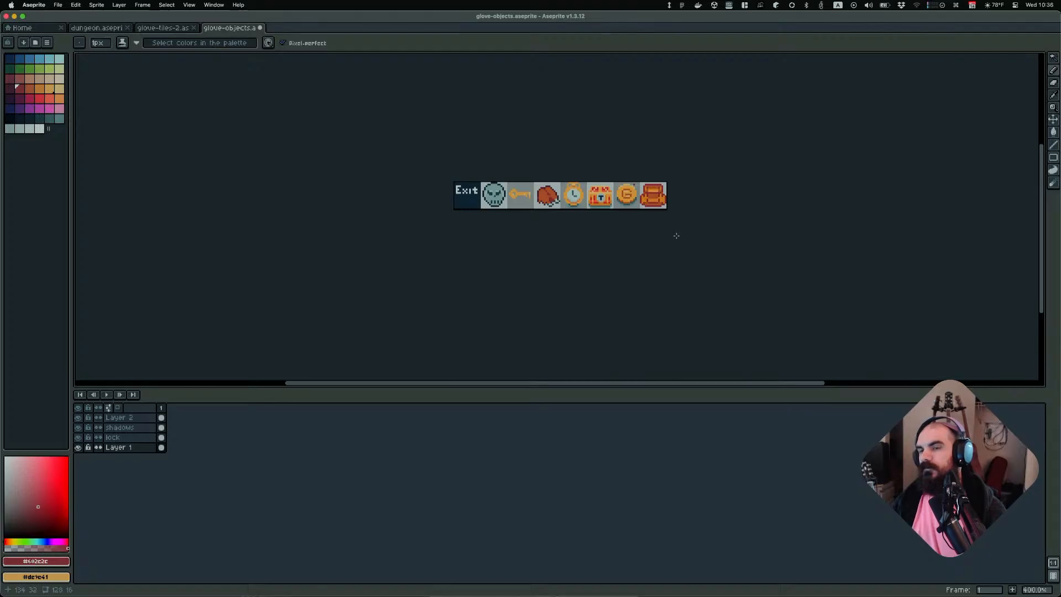
scroll(680, 236, up, 5)
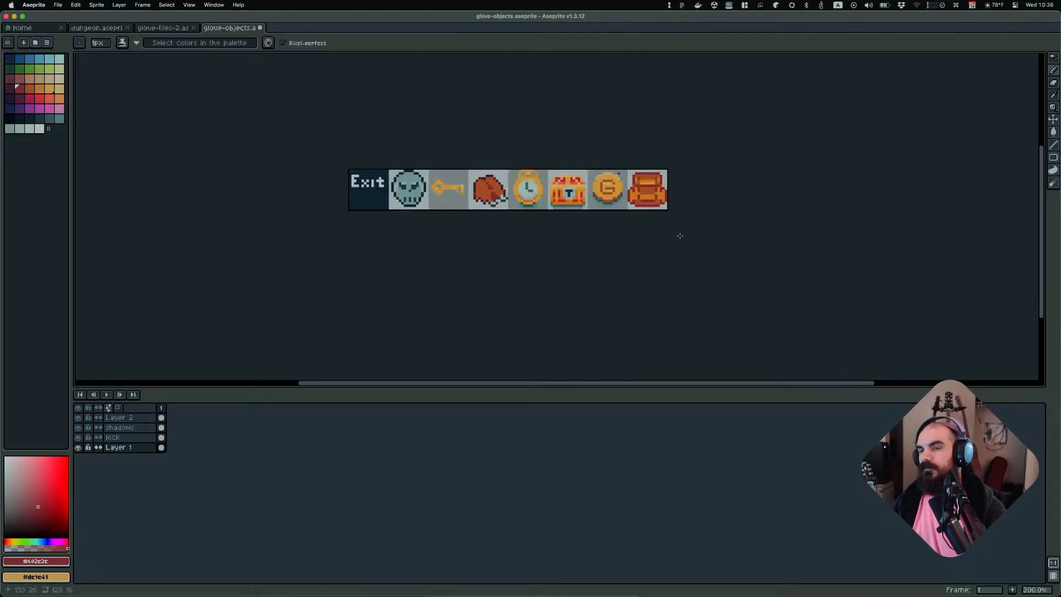
scroll(630, 211, up, 1)
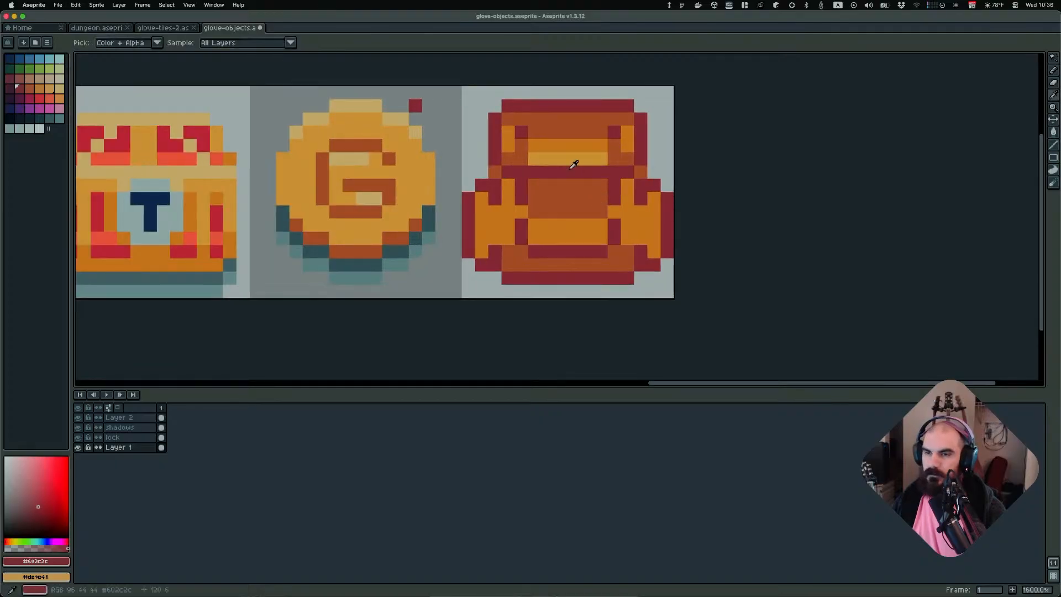
alt+click(565, 137)
mouse_move(576, 156)
mouse_down()
mouse_move(604, 159)
mouse_move(543, 159)
mouse_up()
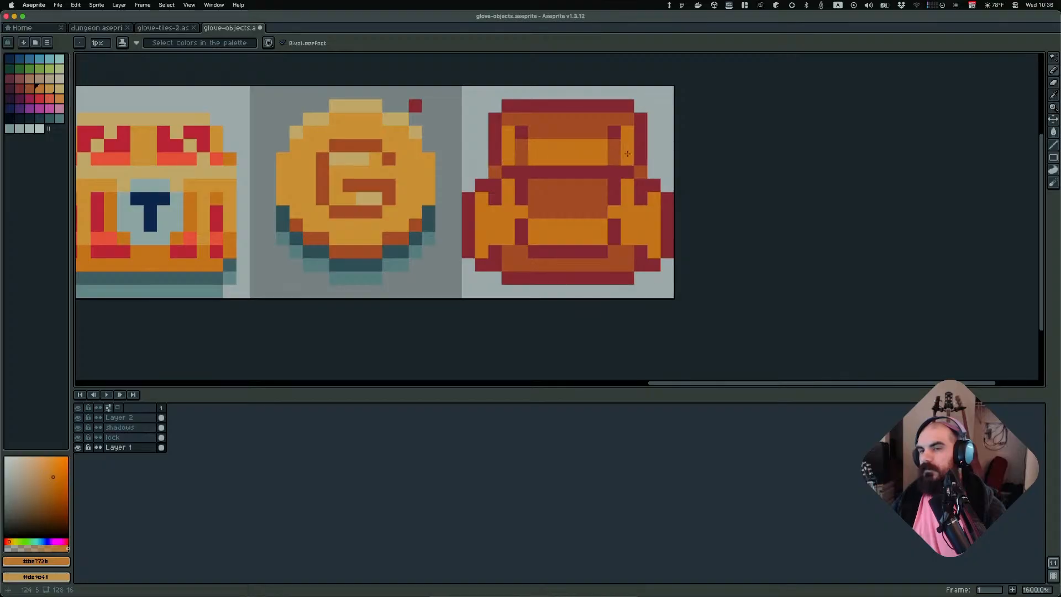
scroll(630, 160, down, 6)
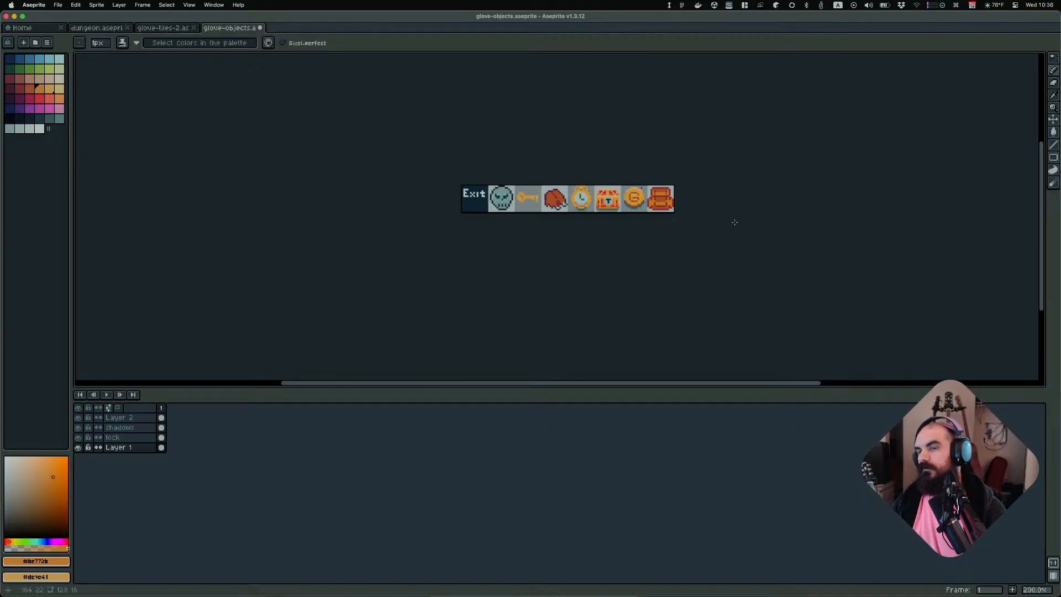
middle_drag(758, 222, 686, 228)
scroll(608, 220, up, 5)
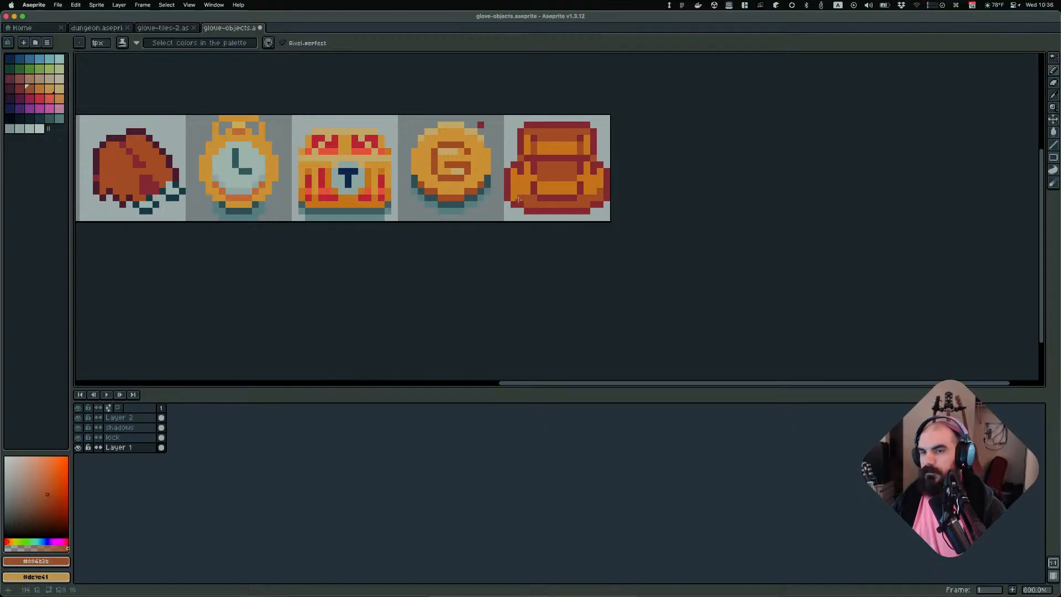
scroll(676, 209, down, 5)
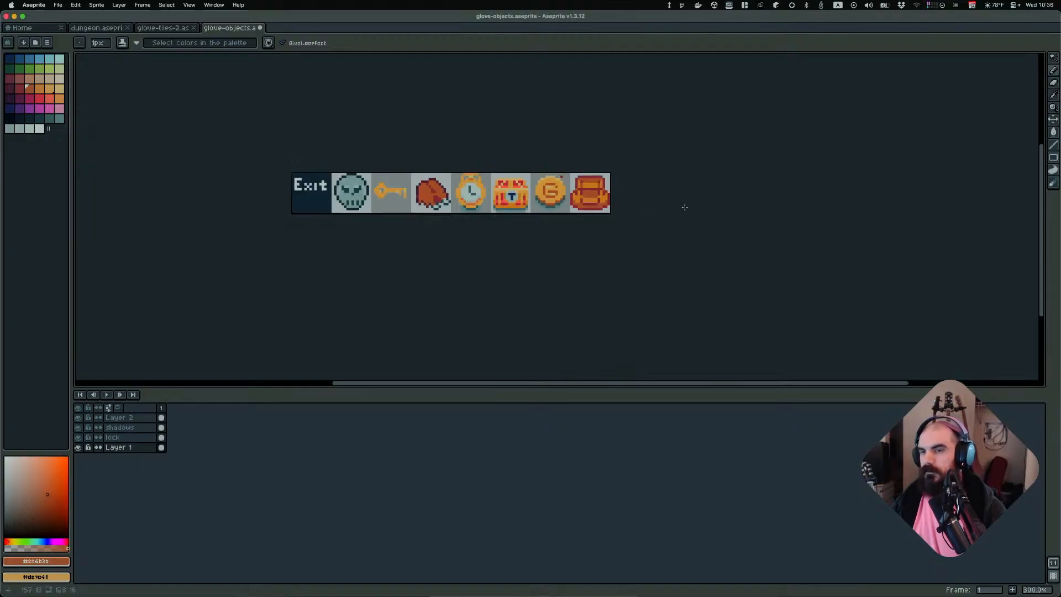
Delete the one-pixel row between the backpack's top flap and body using a rectangular selection
scroll(670, 212, up, 2)
scroll(665, 210, down, 3)
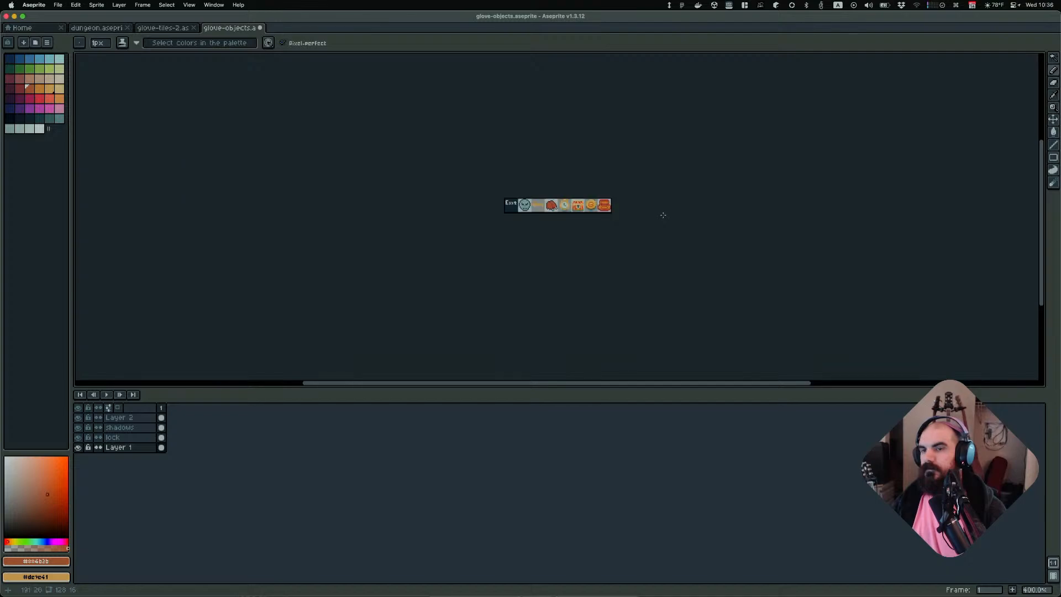
scroll(646, 245, up, 1)
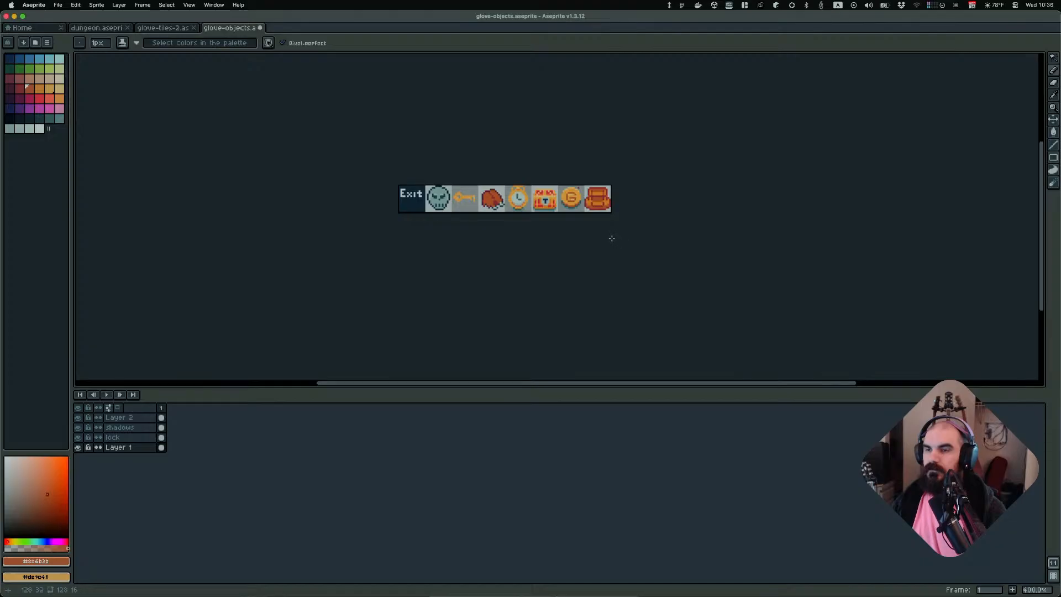
scroll(612, 238, up, 5)
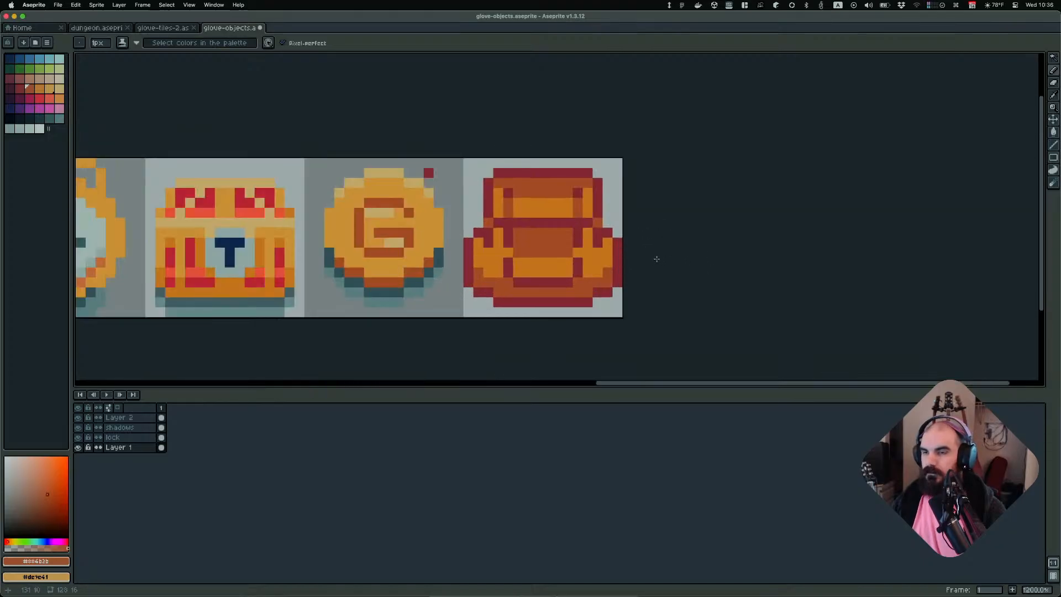
scroll(656, 259, up, 1)
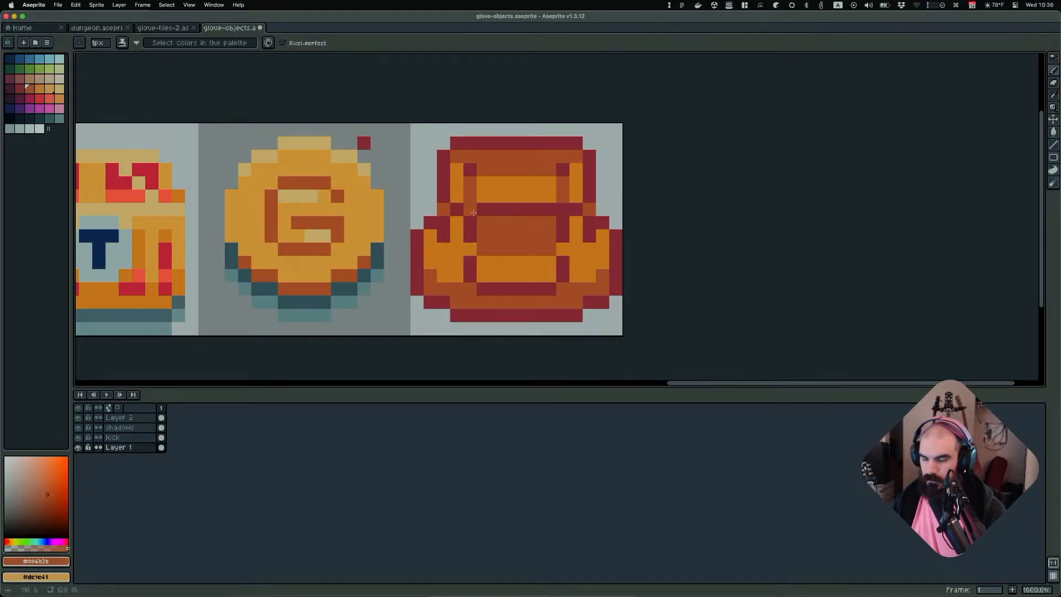
key(m)
drag(440, 197, 603, 196)
key(super+d)
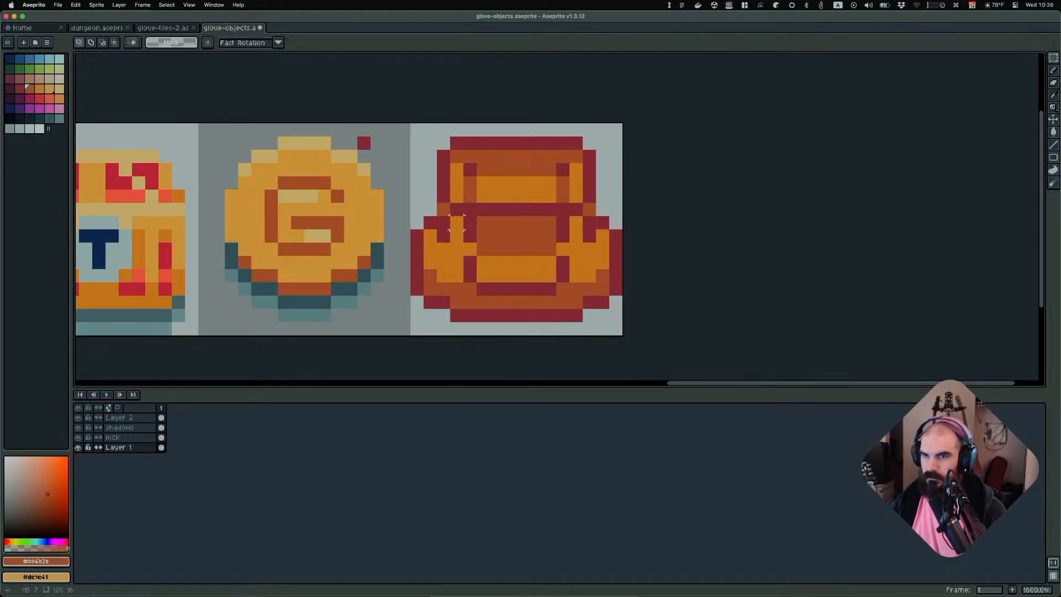
drag(440, 194, 607, 218)
key(Delete)
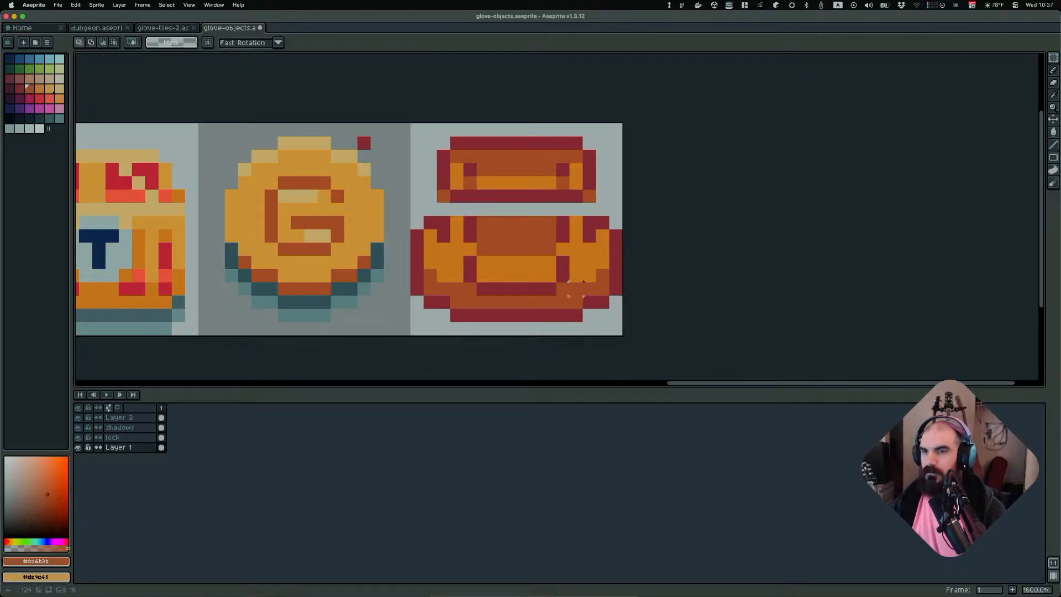
Repaint the cleared row in orange with dark red end pixels using the Pencil
key(i)
key(b)
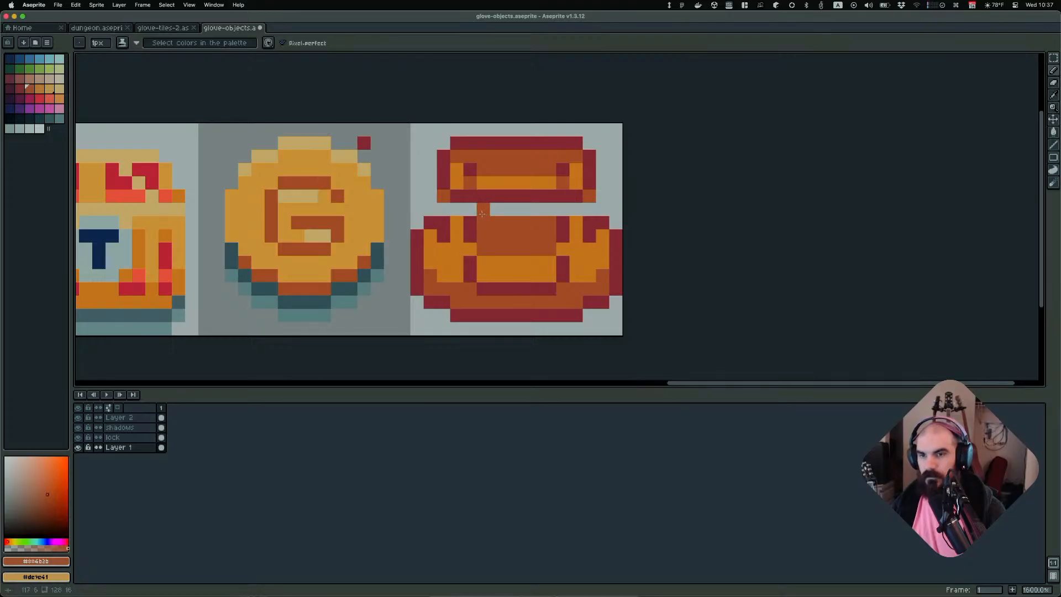
drag(467, 210, 577, 210)
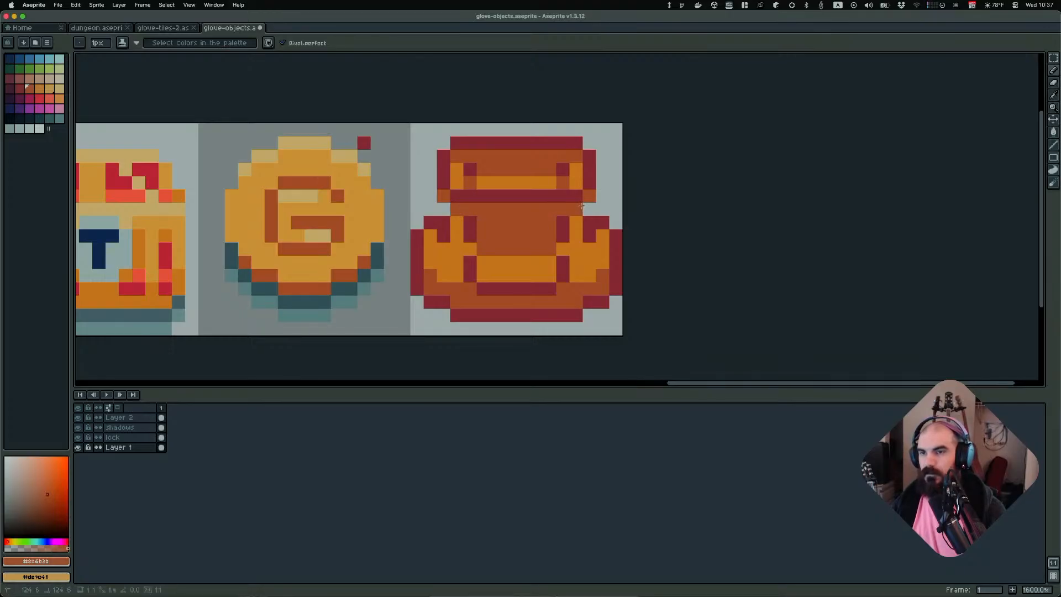
click(590, 208)
click(443, 209)
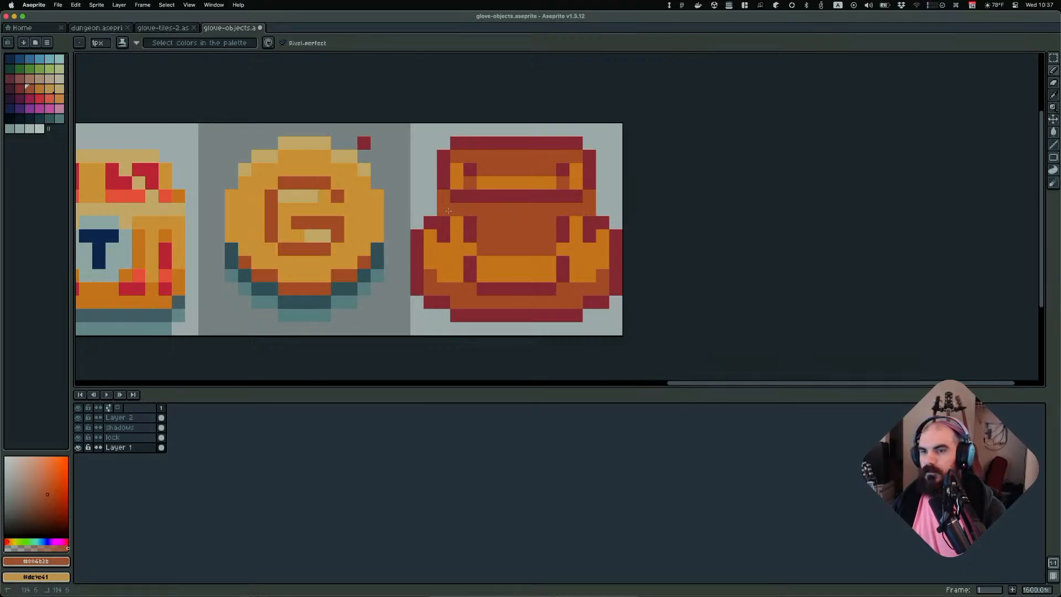
Zoom out and back in to compare the backpack with the other object sprites, sampling its dark red
scroll(627, 217, down, 8)
scroll(625, 218, up, 1)
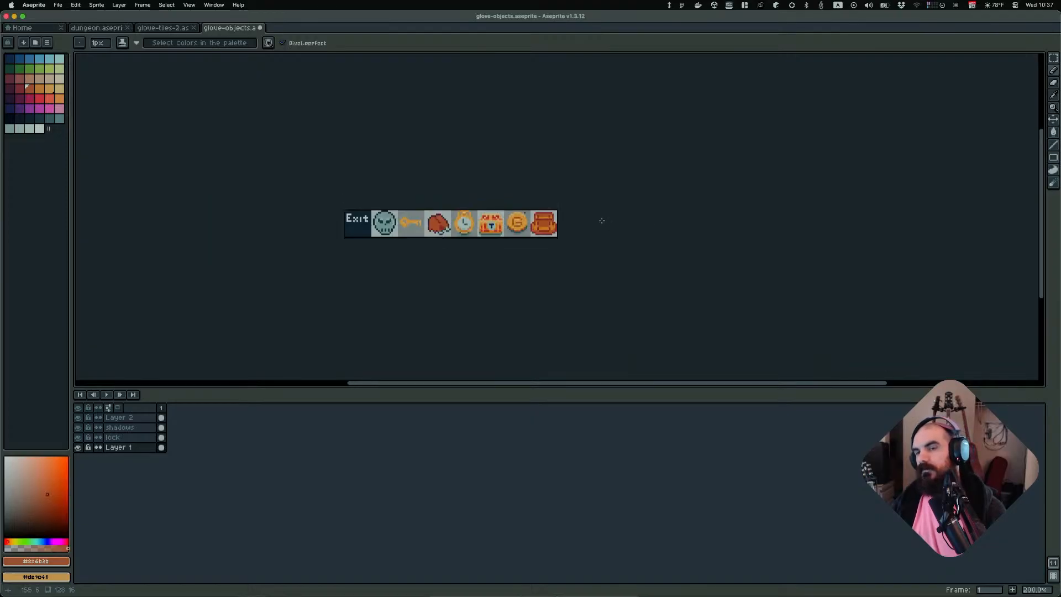
scroll(601, 220, up, 4)
scroll(573, 217, up, 1)
key(alt)
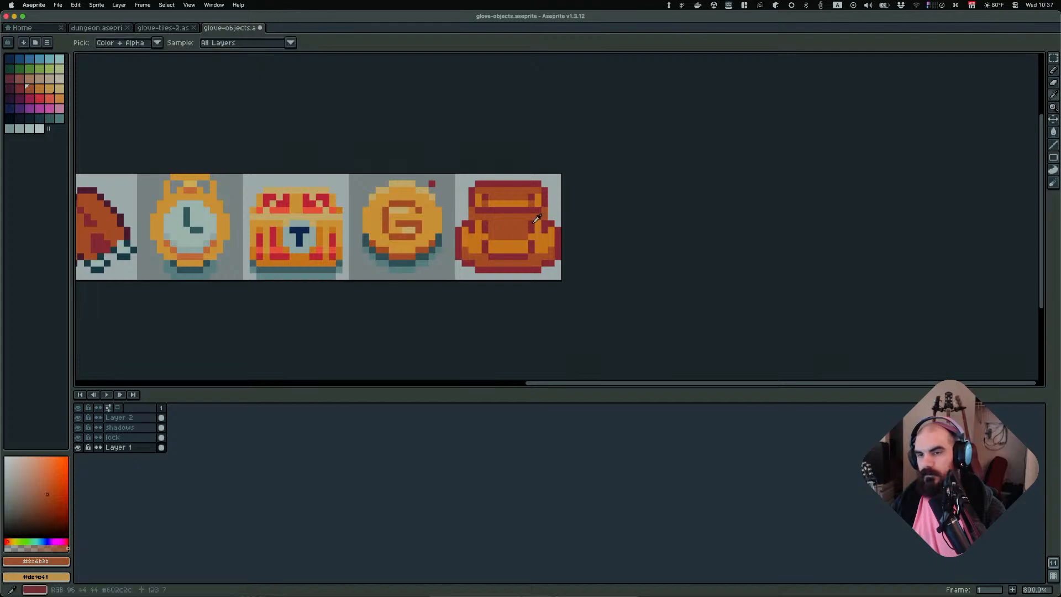
alt+click(536, 218)
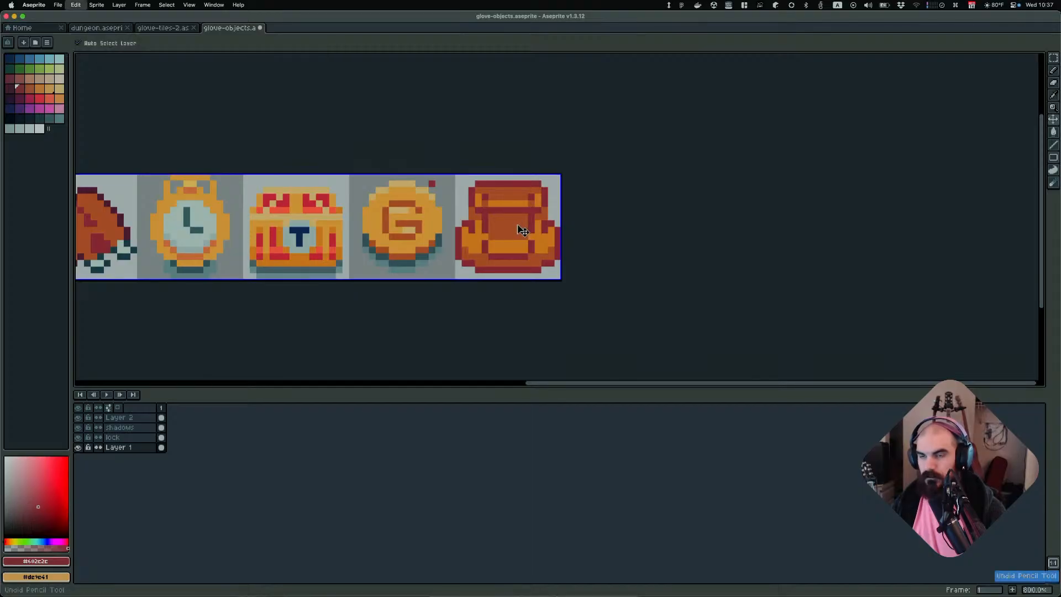
scroll(599, 239, down, 5)
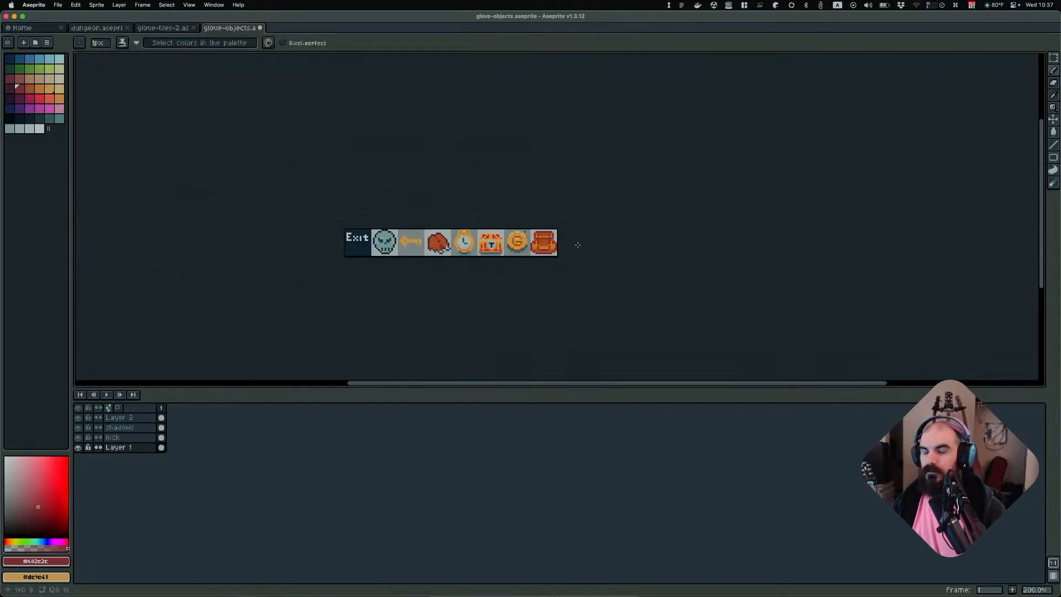
scroll(573, 241, up, 1)
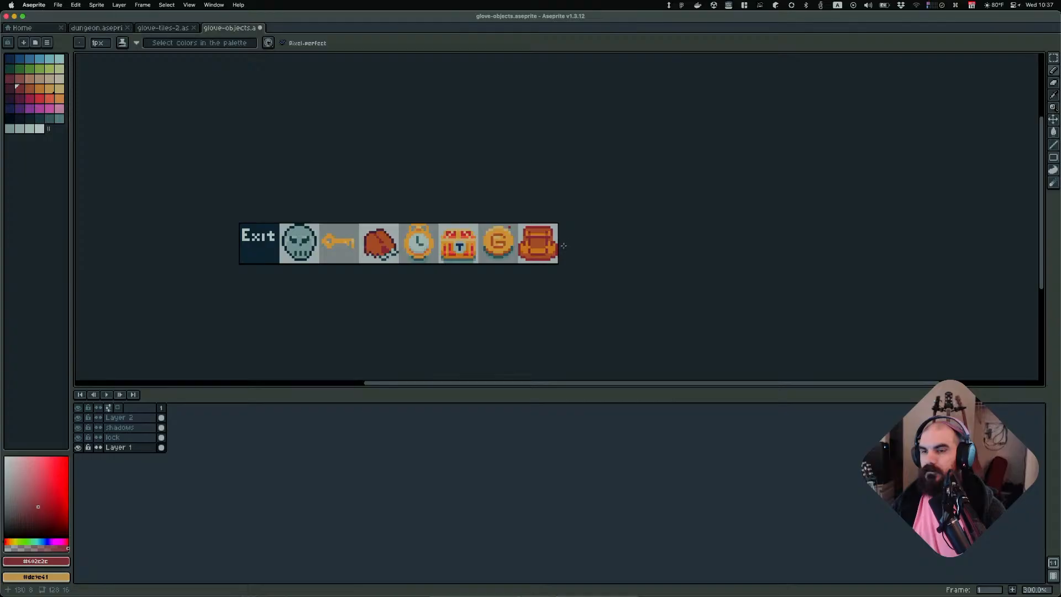
scroll(582, 244, up, 3)
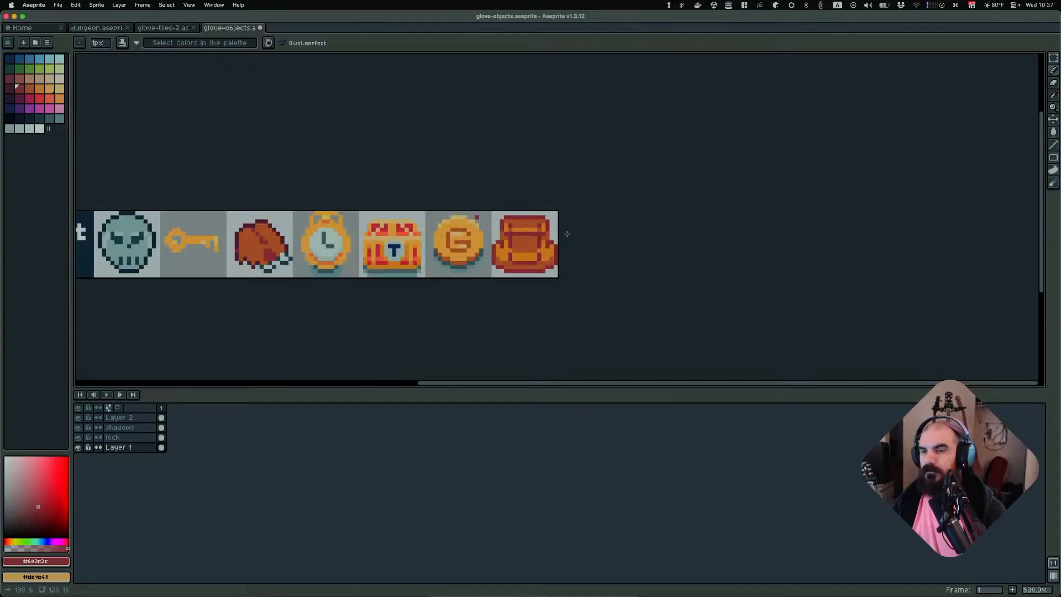
key(alt)
scroll(597, 219, down, 5)
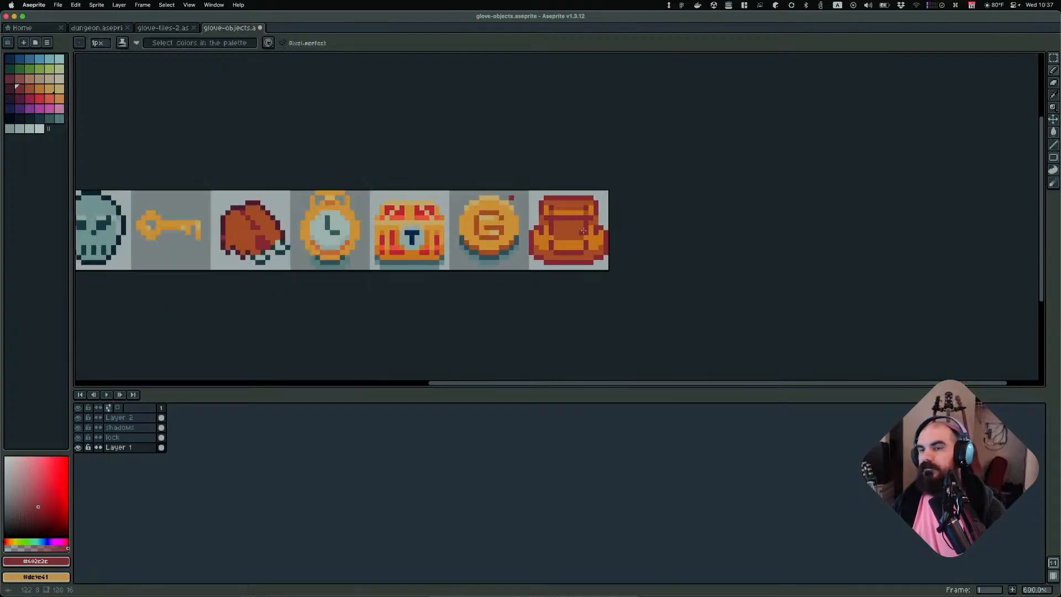
scroll(647, 216, up, 2)
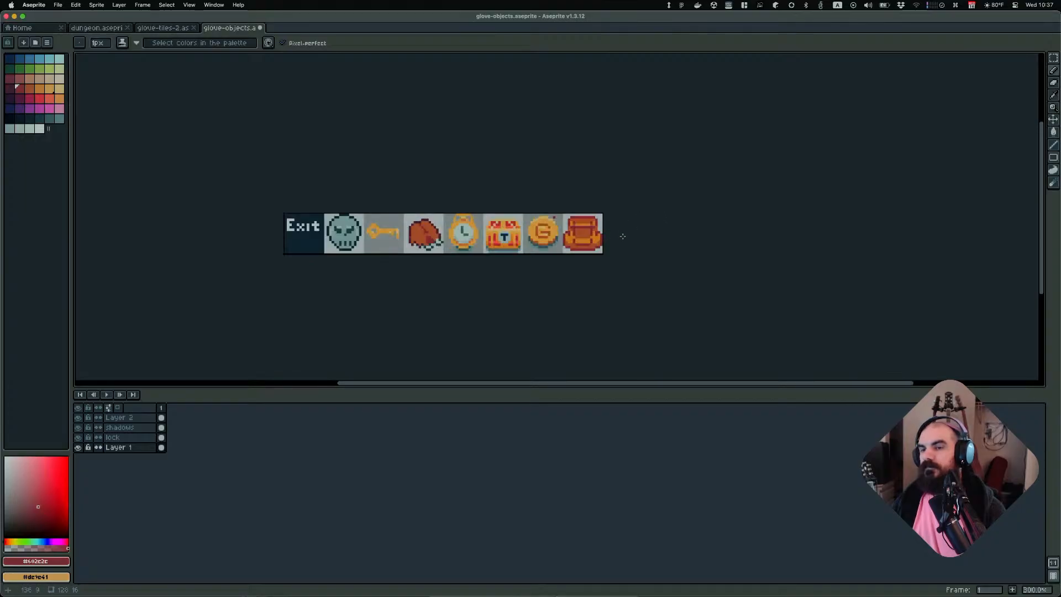
scroll(613, 237, up, 3)
key(alt)
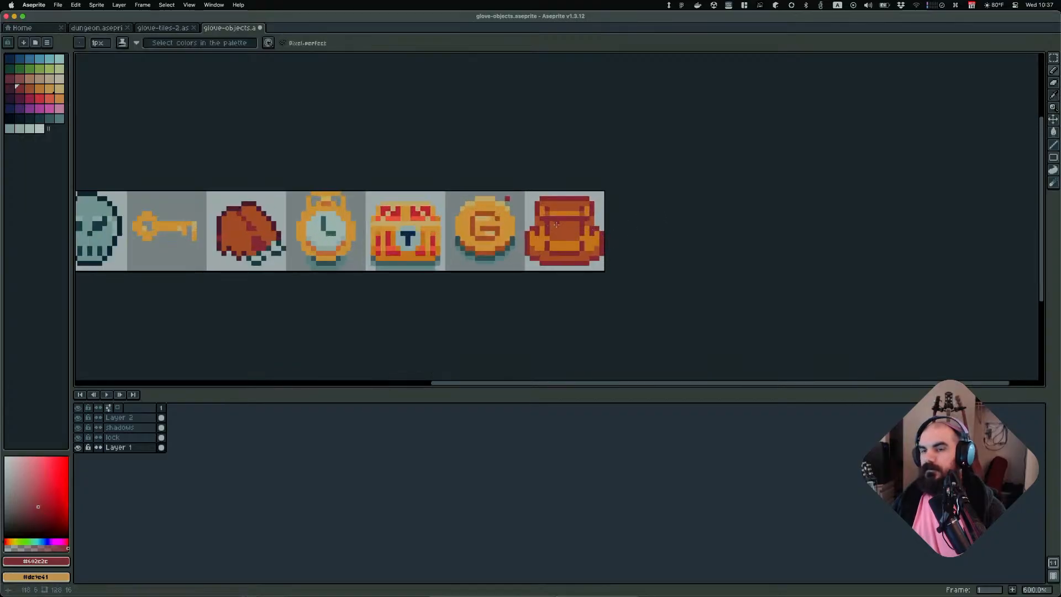
scroll(574, 222, down, 5)
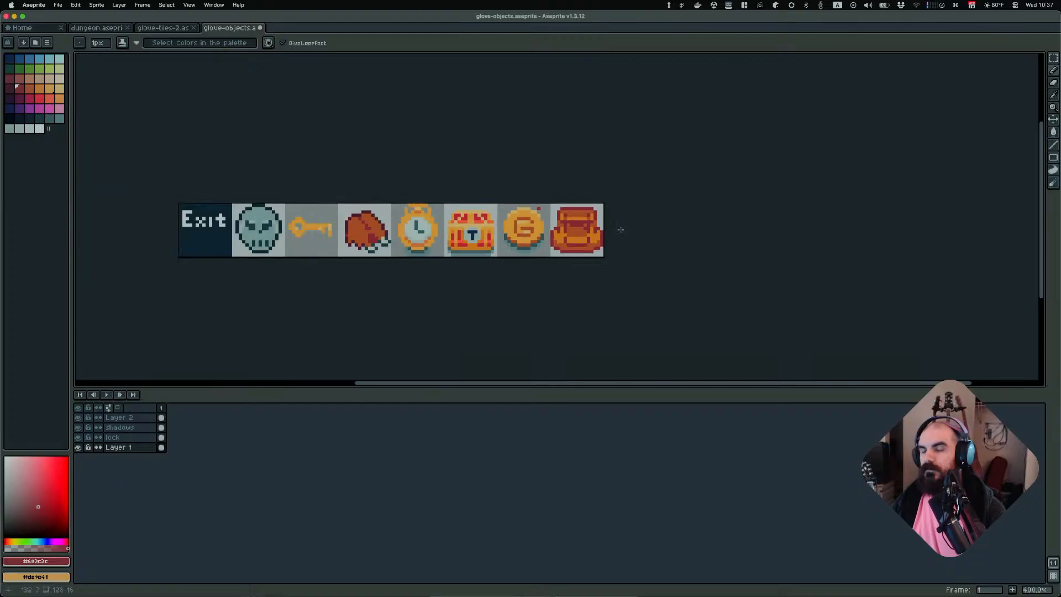
scroll(626, 223, up, 2)
Undo the three pencil strokes made on the cleared row
key(super+z)
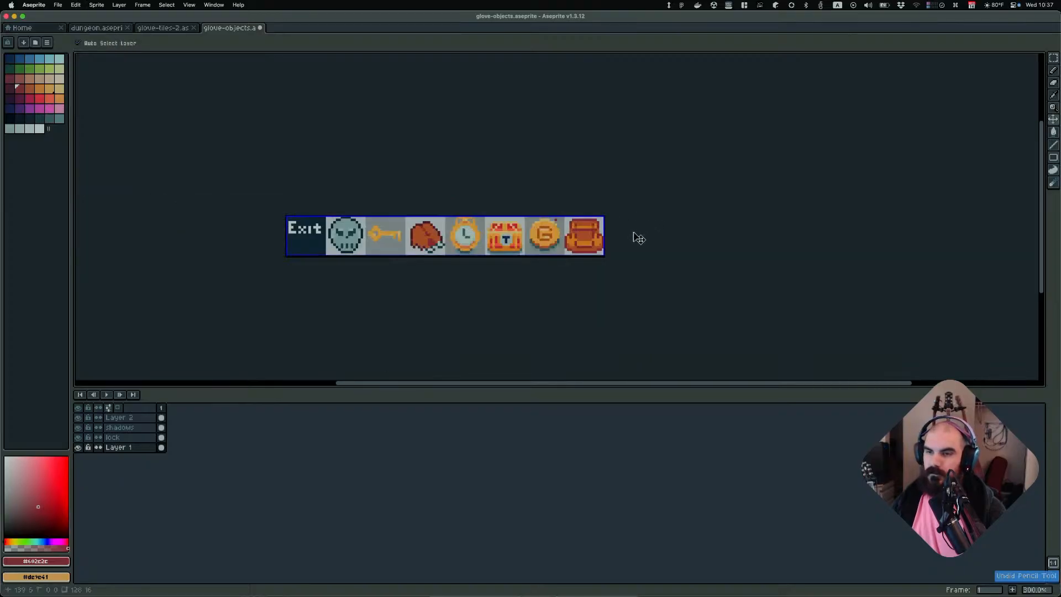
key(super+z)
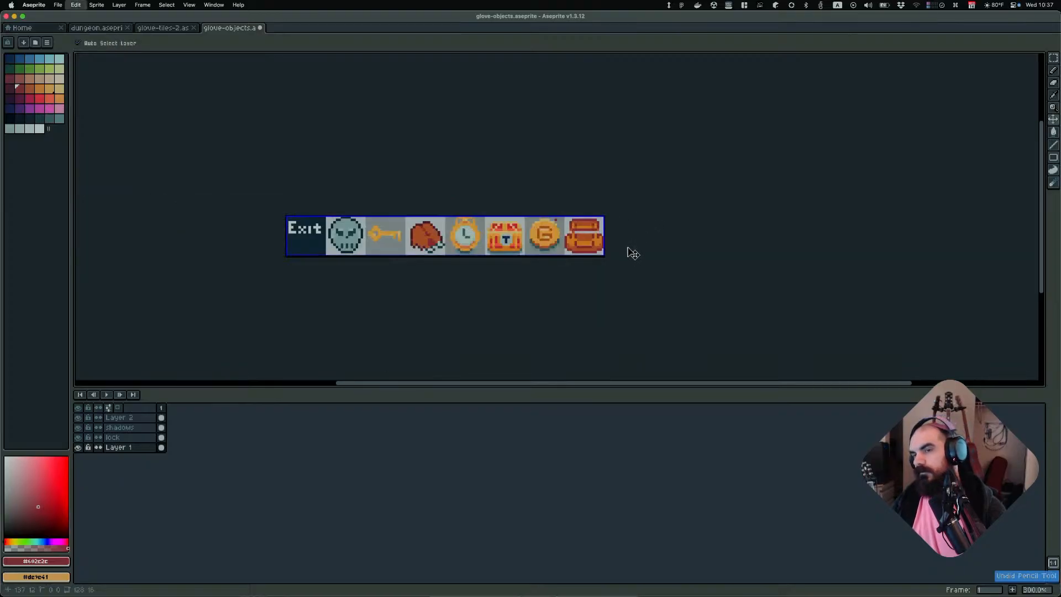
key(super+z)
key(b)
scroll(638, 253, down, 2)
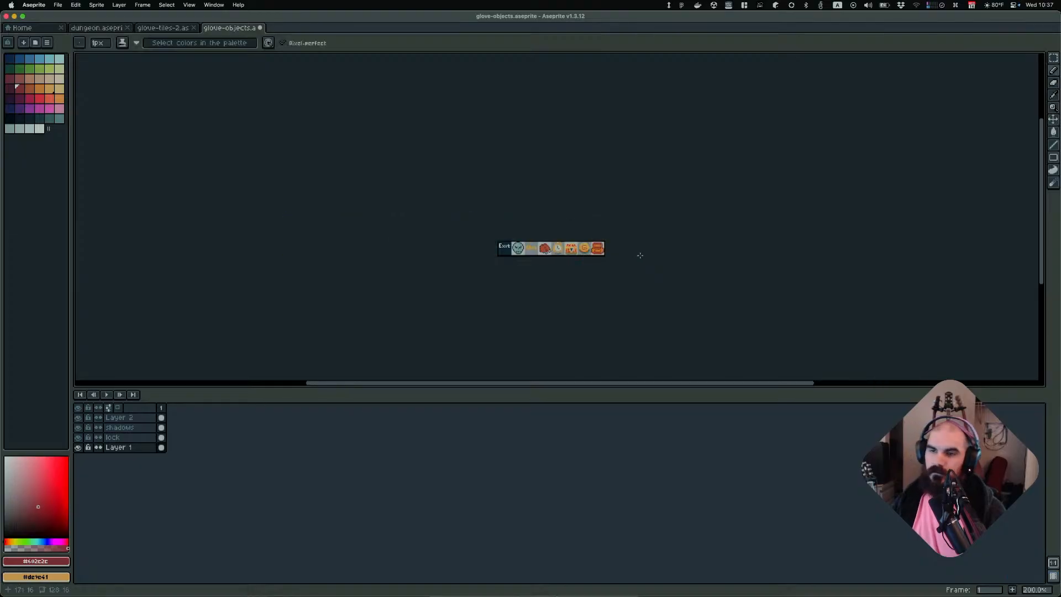
scroll(638, 253, up, 2)
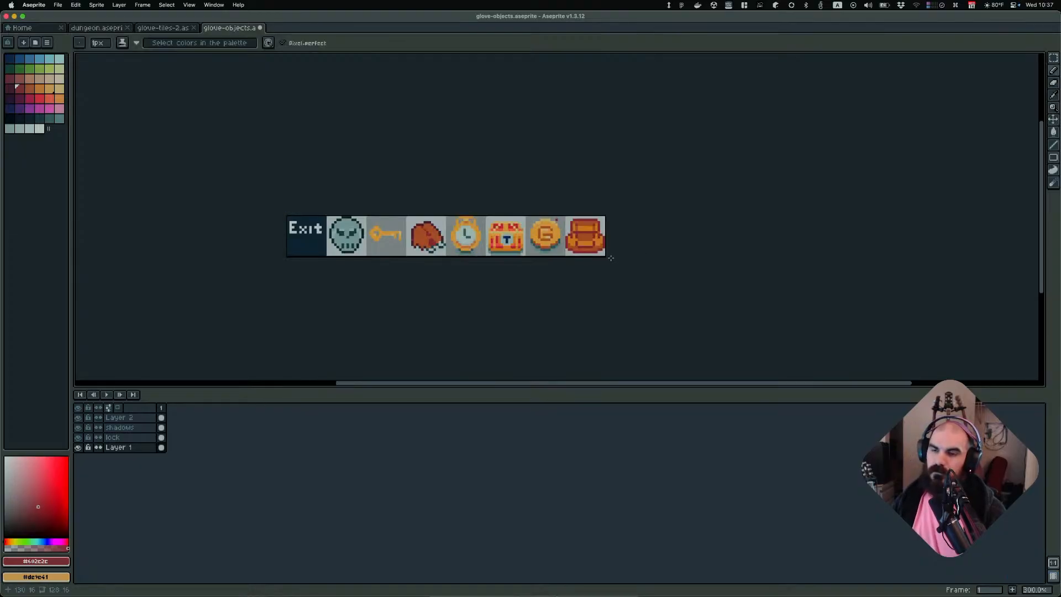
scroll(610, 258, down, 2)
scroll(629, 246, up, 5)
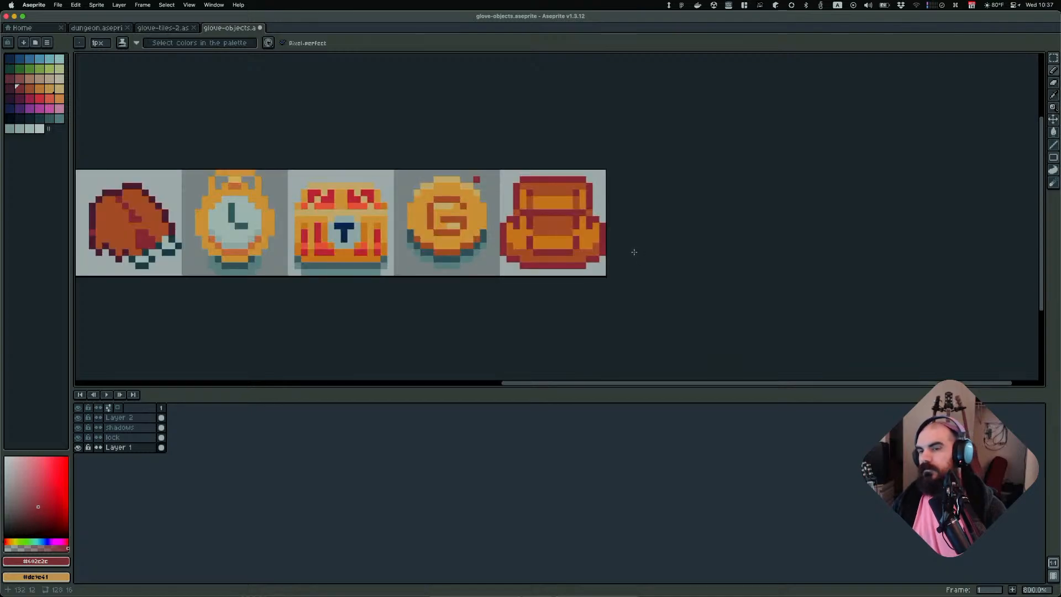
scroll(628, 263, down, 6)
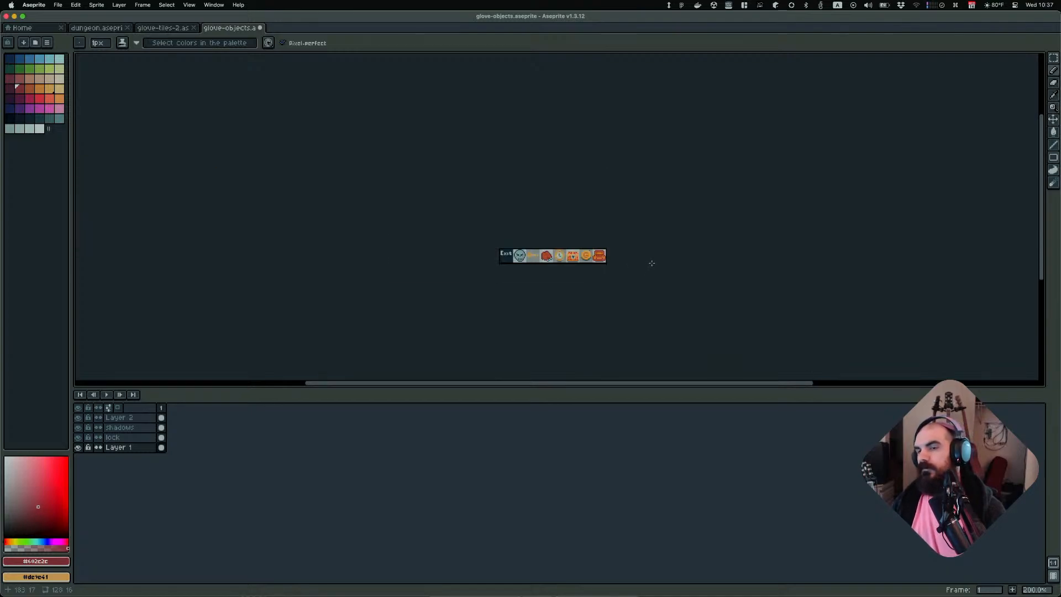
scroll(652, 263, up, 1)
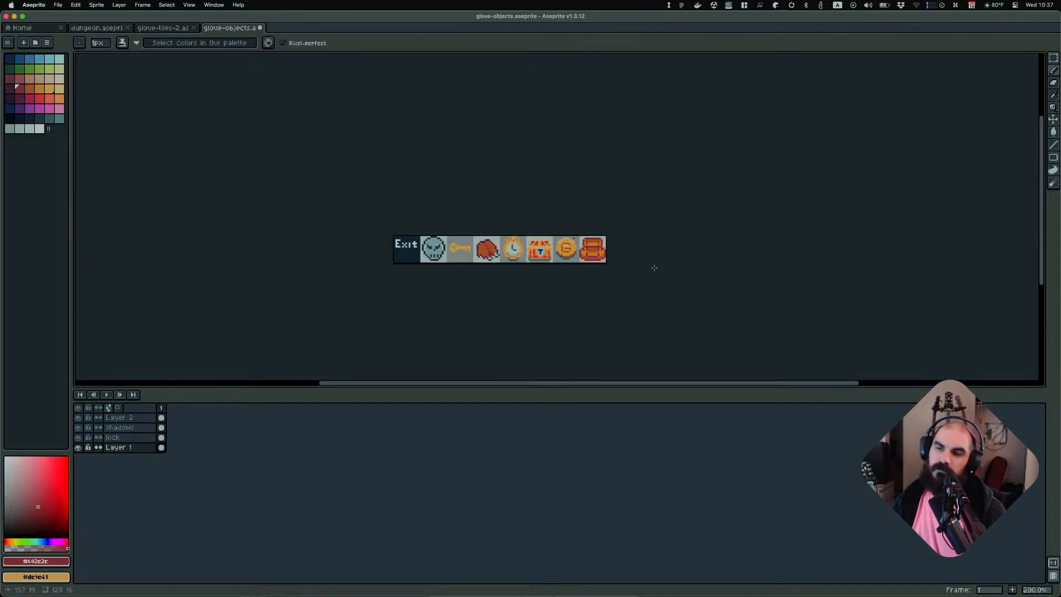
scroll(640, 258, up, 4)
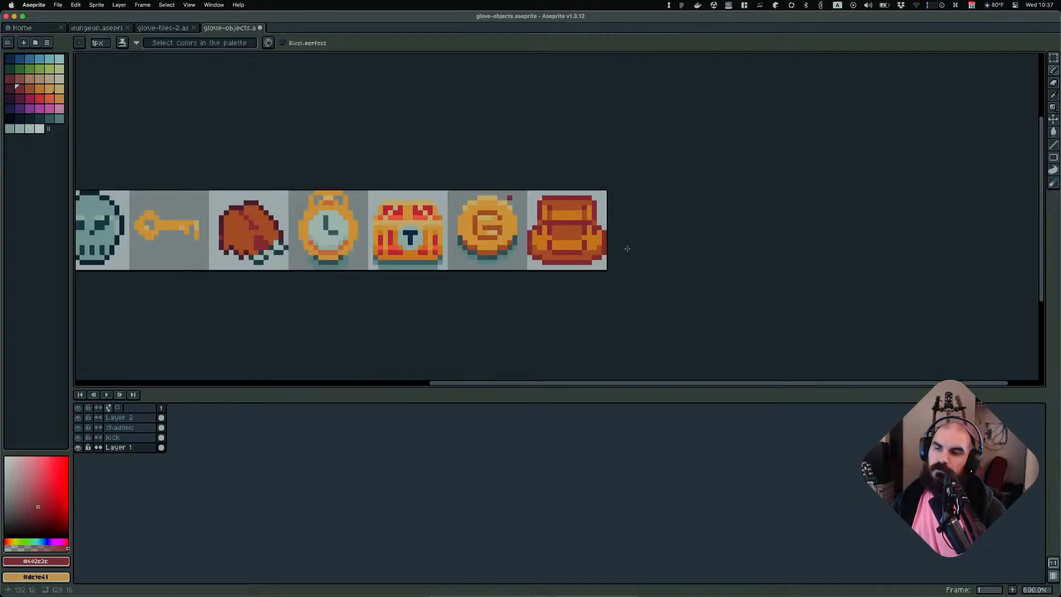
Select the backpack's top flap and delete it
middle_drag(629, 224, 675, 245)
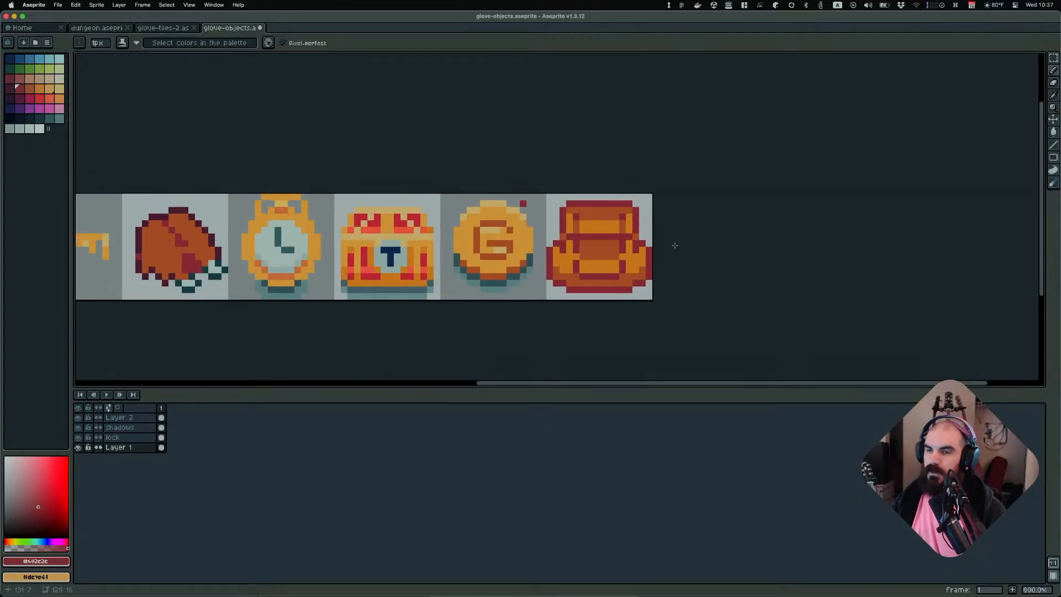
key(m)
drag(553, 200, 653, 234)
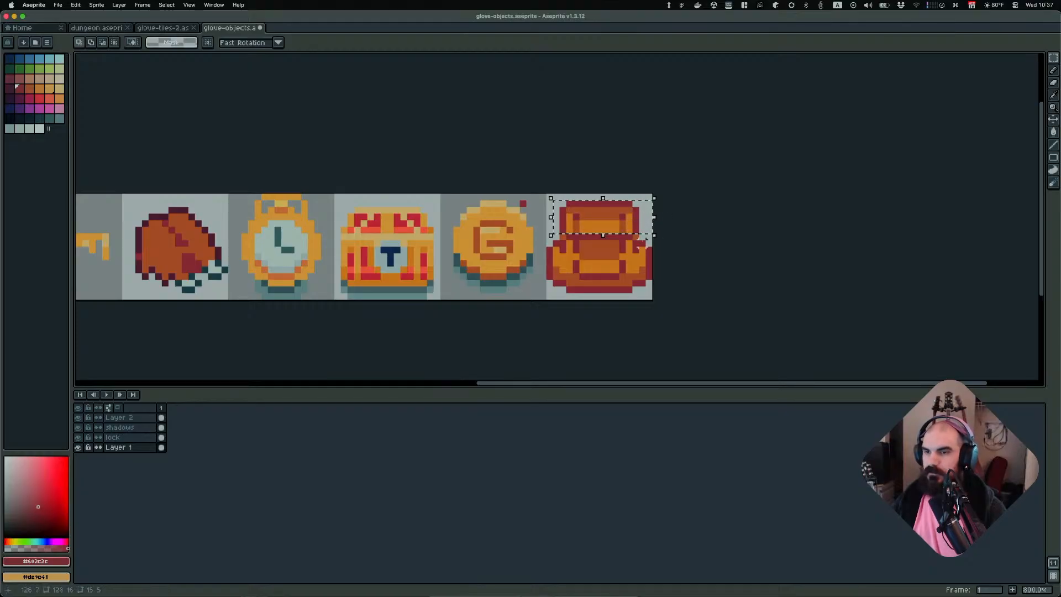
key(Delete)
Select the upper band of the backpack body, move it up three pixels, and deselect
scroll(649, 243, up, 3)
scroll(630, 232, down, 3)
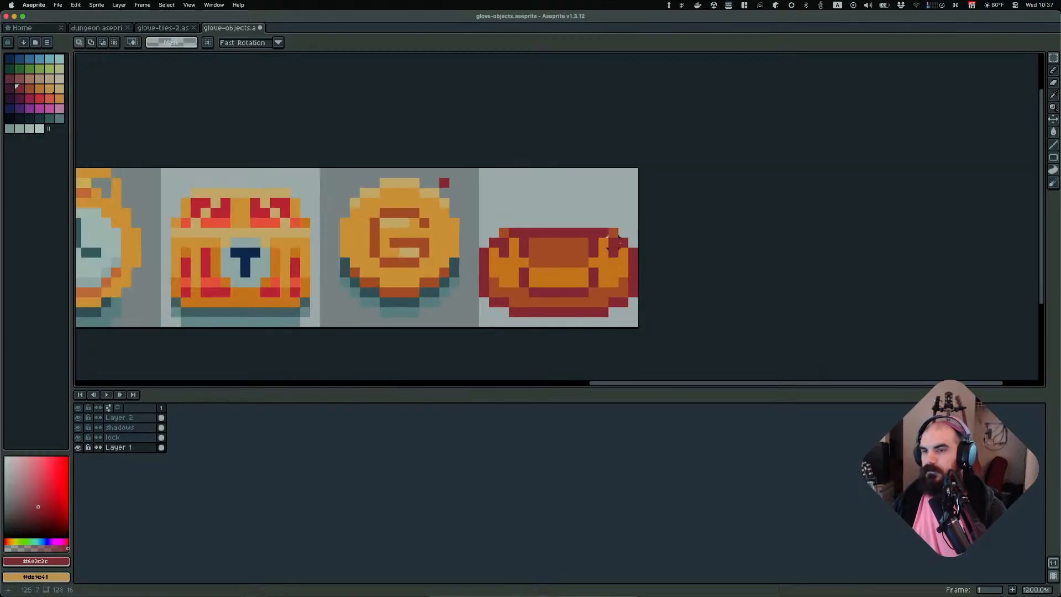
scroll(623, 225, up, 1)
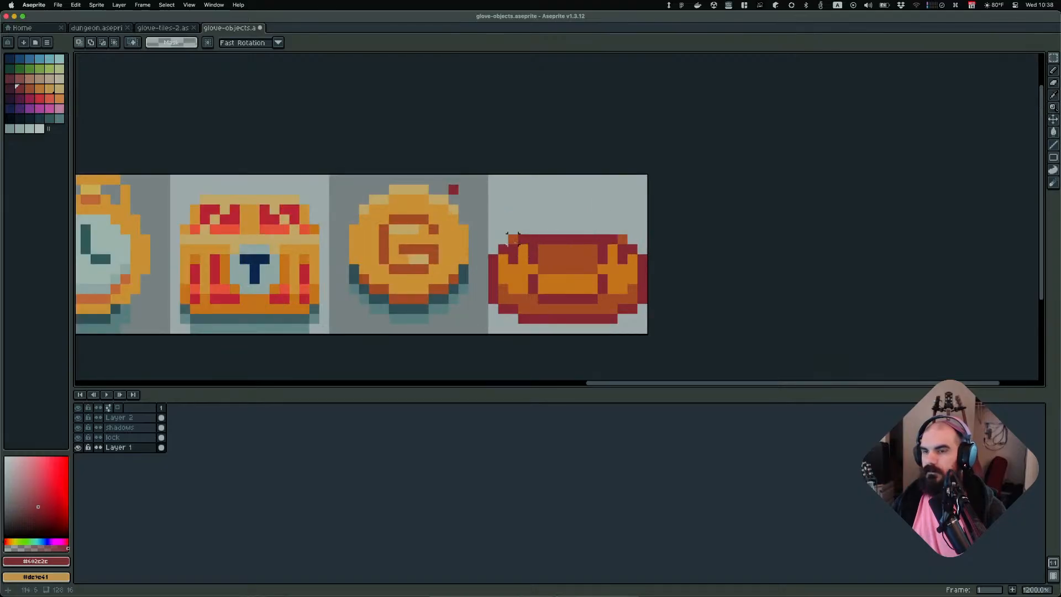
key(b)
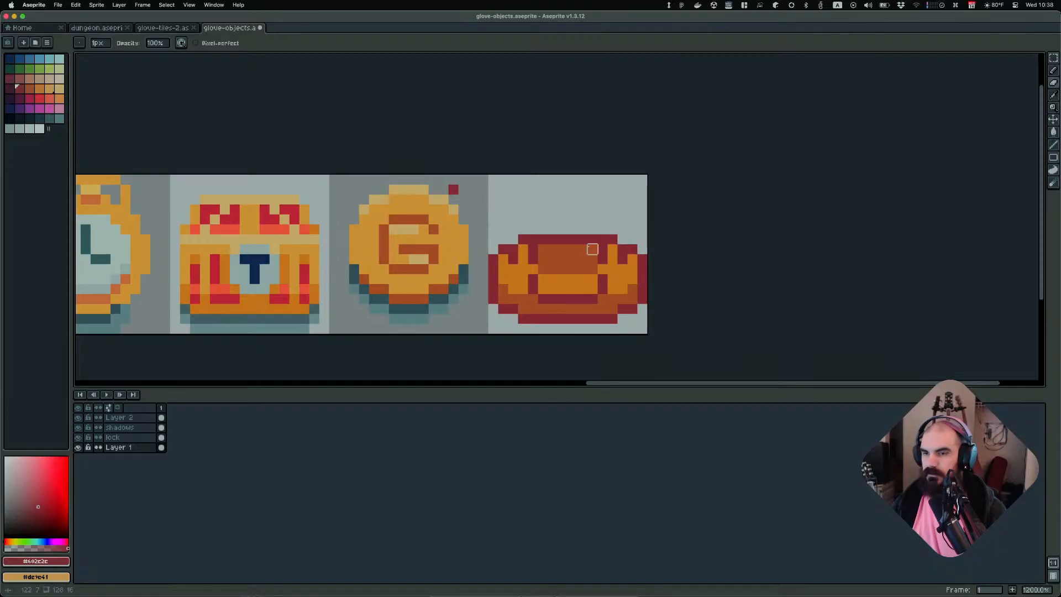
key(m)
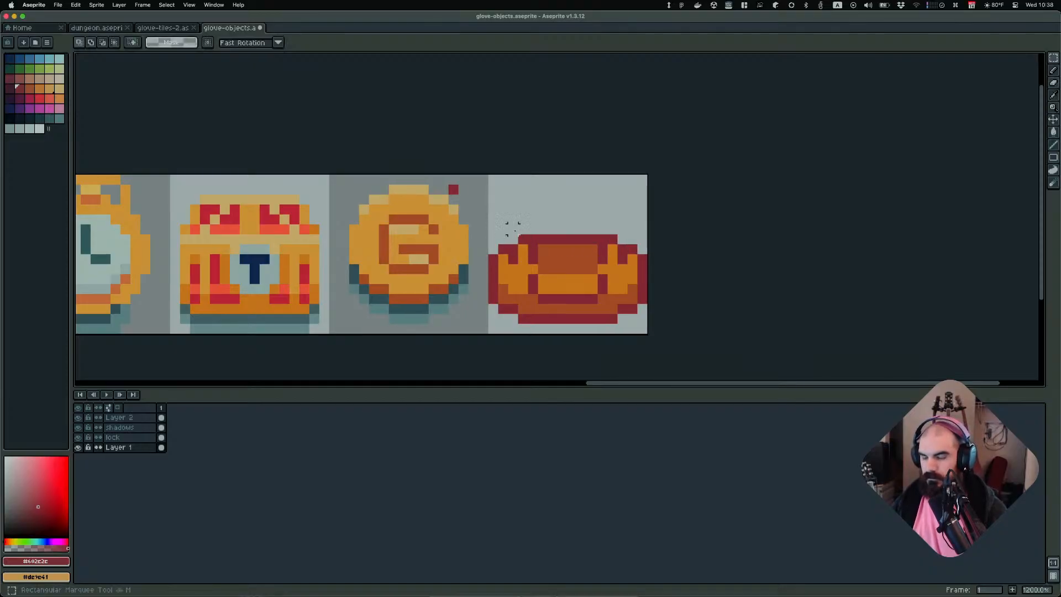
drag(506, 223, 628, 266)
key(Up)
key(Up)
key(Up)
key(Up)
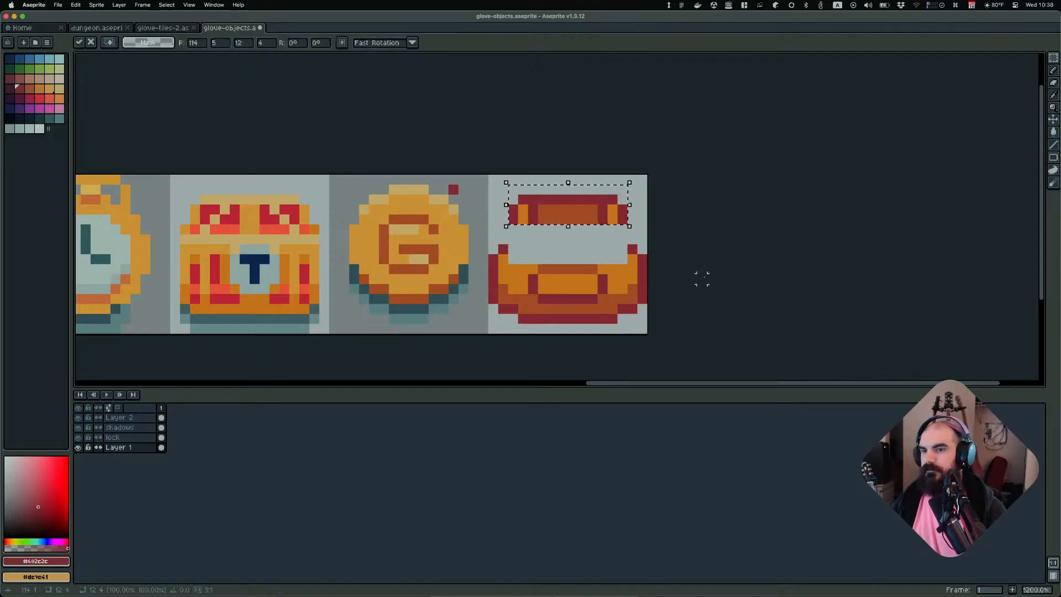
key(ctrl+d)
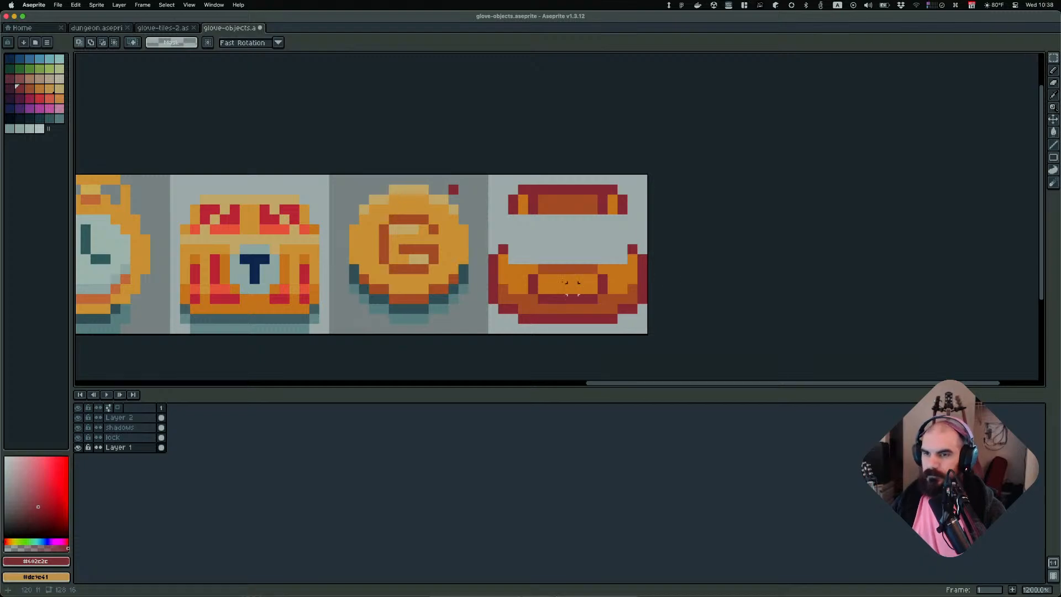
Sample the backpack's orange and pencil vertical straps down both sides, joining the raised top band to the body
alt+click(528, 269)
key(b)
click(522, 217)
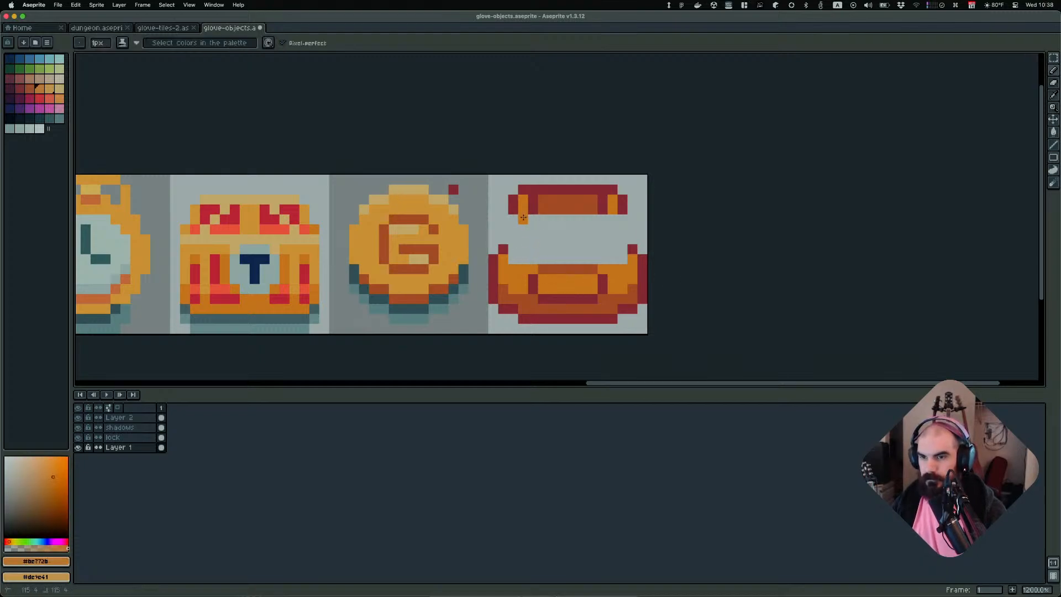
drag(523, 217, 523, 267)
mouse_move(613, 219)
mouse_down()
mouse_move(613, 266)
mouse_move(622, 241)
mouse_move(622, 260)
mouse_up()
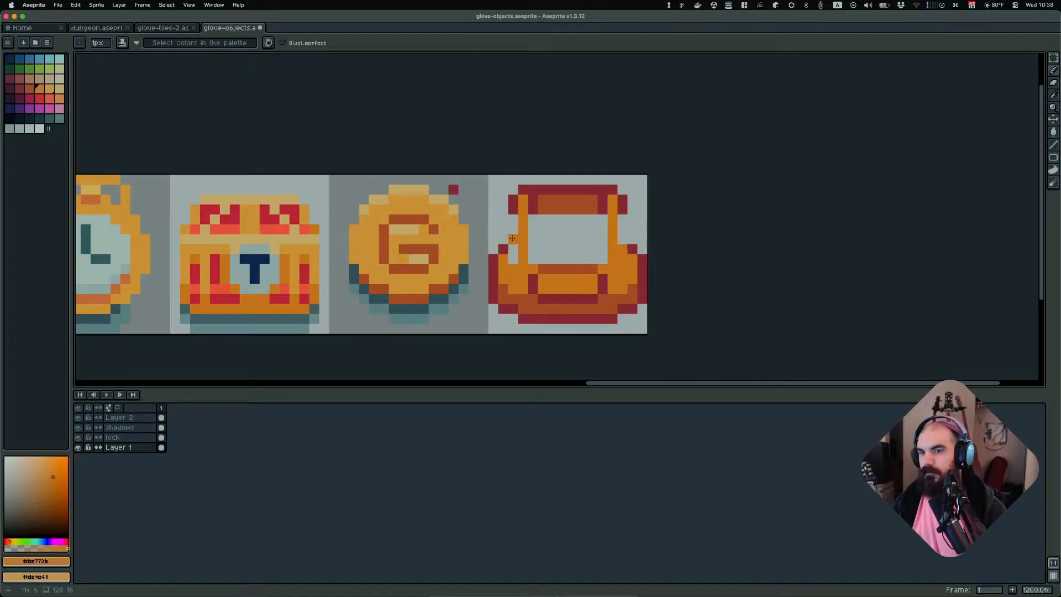
drag(512, 227, 512, 264)
drag(622, 227, 618, 240)
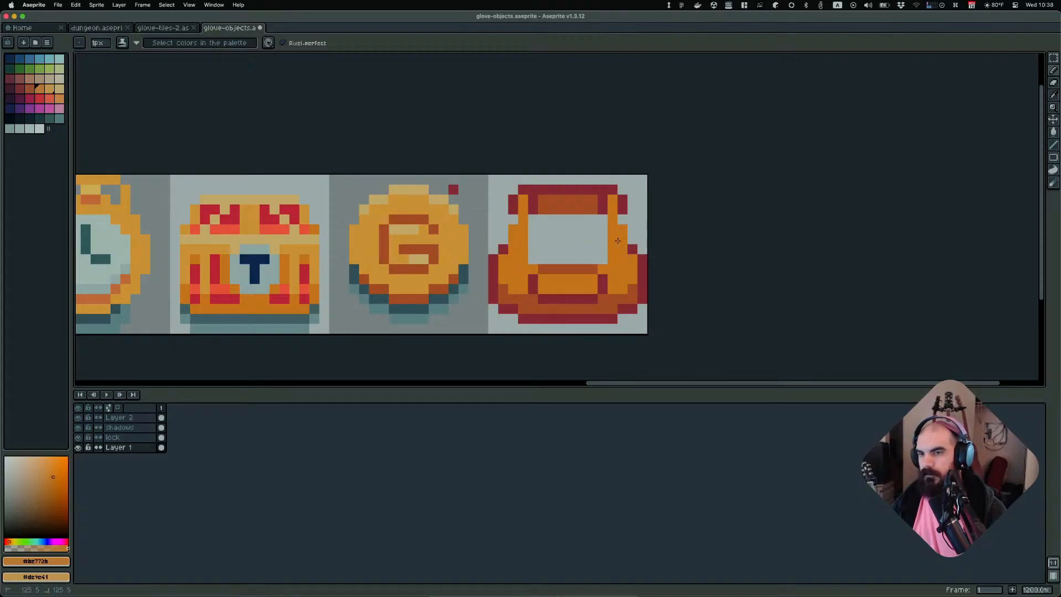
Sample the dark brown and fill the top band and the backpack's empty interior with it
scroll(634, 299, down, 3)
alt+click(621, 269)
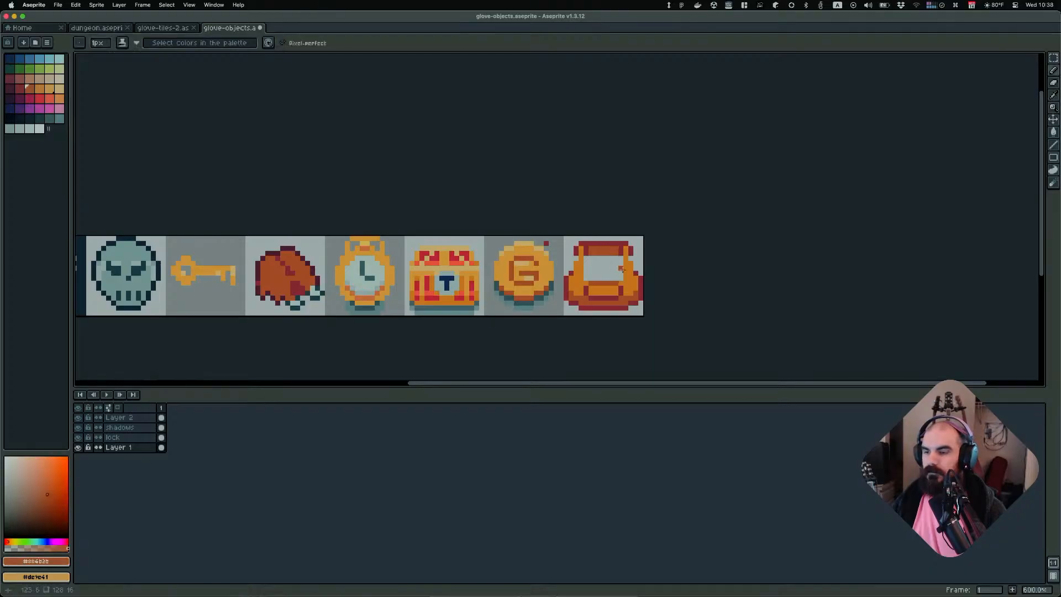
scroll(602, 260, up, 3)
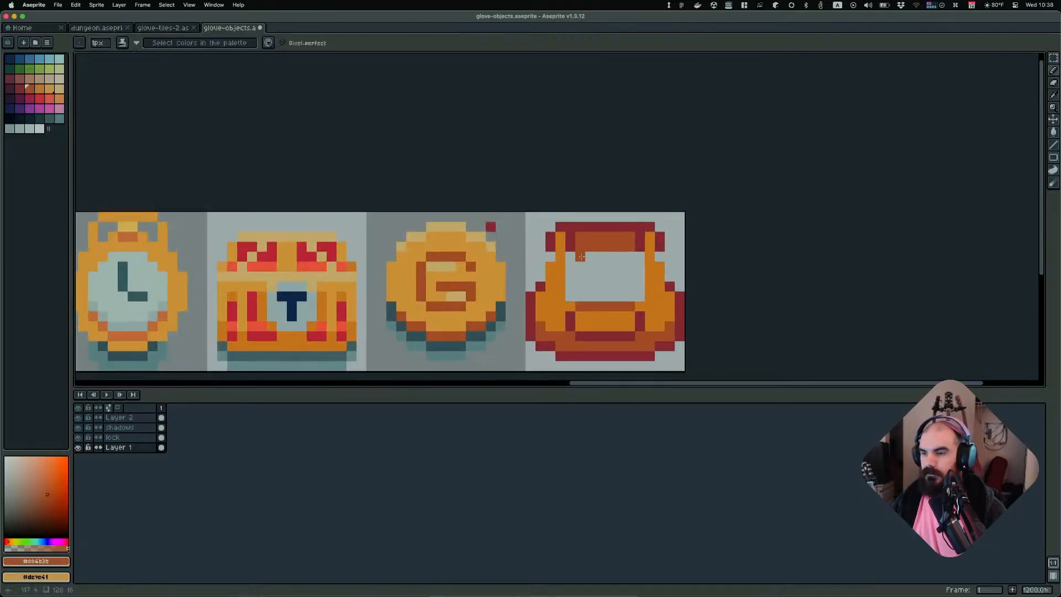
drag(583, 256, 630, 256)
click(570, 275)
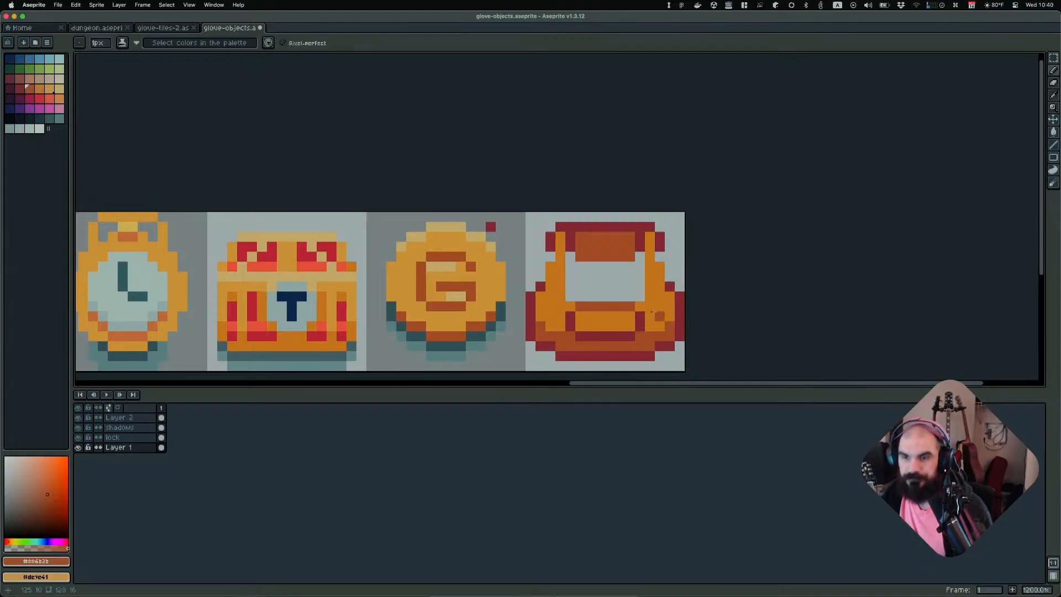
click(580, 267)
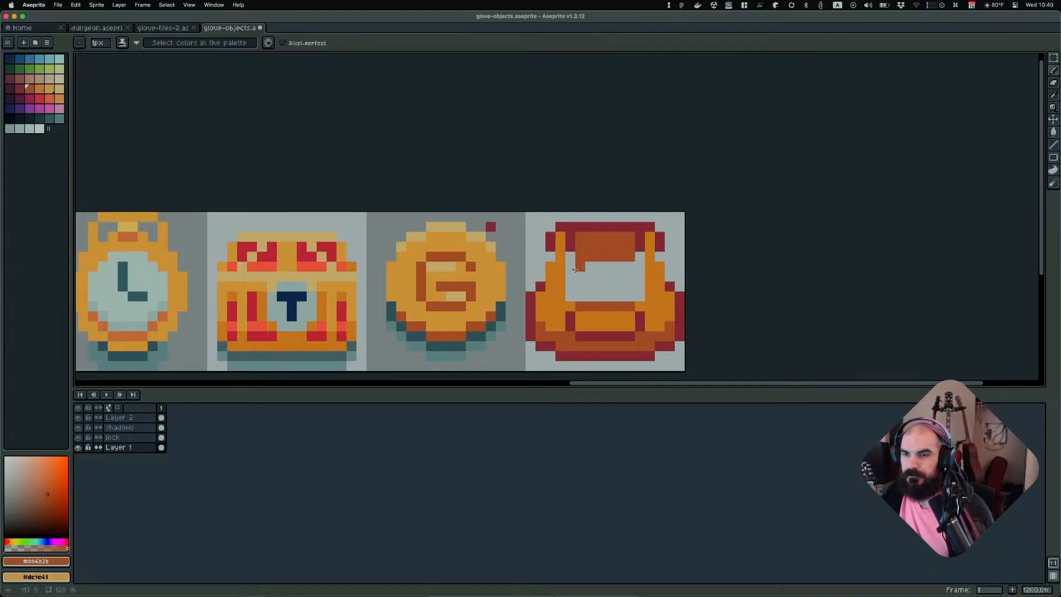
mouse_move(575, 269)
mouse_down()
mouse_move(639, 268)
mouse_move(640, 296)
mouse_move(570, 297)
mouse_move(570, 271)
mouse_up()
click(602, 272)
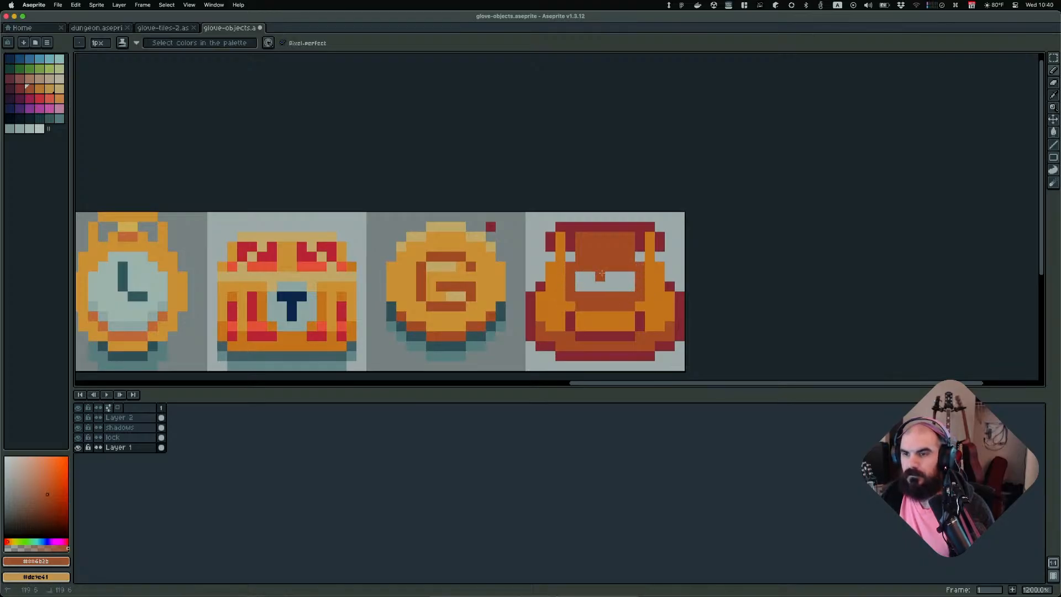
key(g)
click(621, 285)
Zoom out and back in to compare the filled backpack with the other object sprites
scroll(683, 266, down, 3)
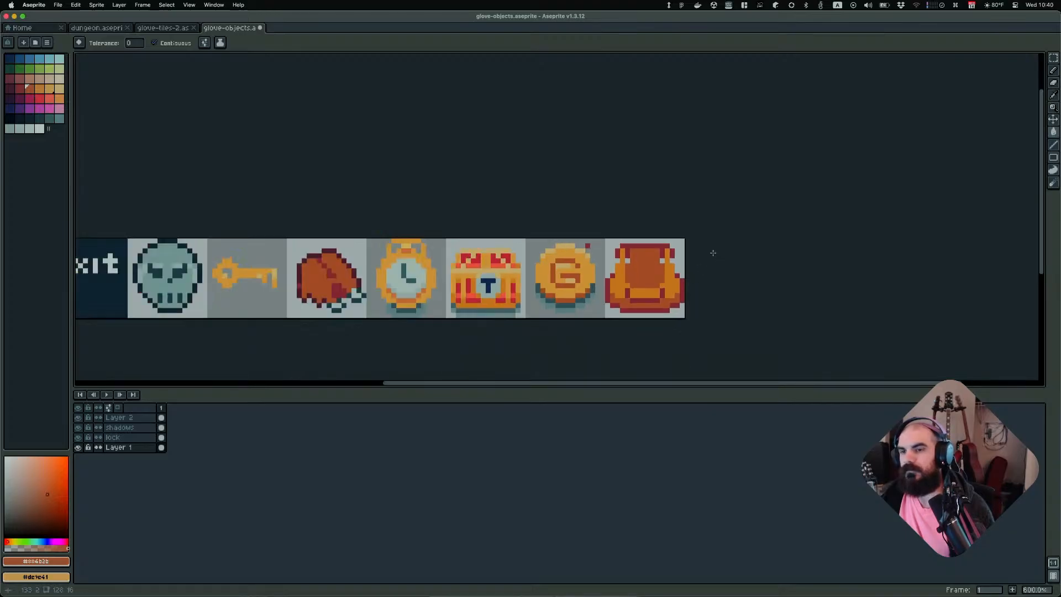
scroll(713, 253, up, 1)
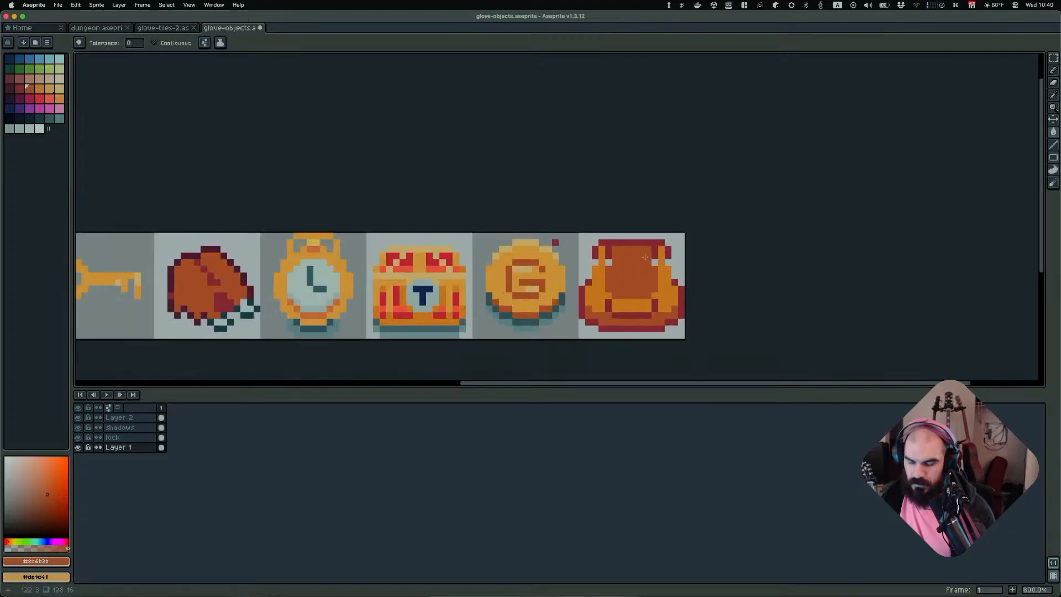
scroll(645, 257, up, 1)
click(593, 266)
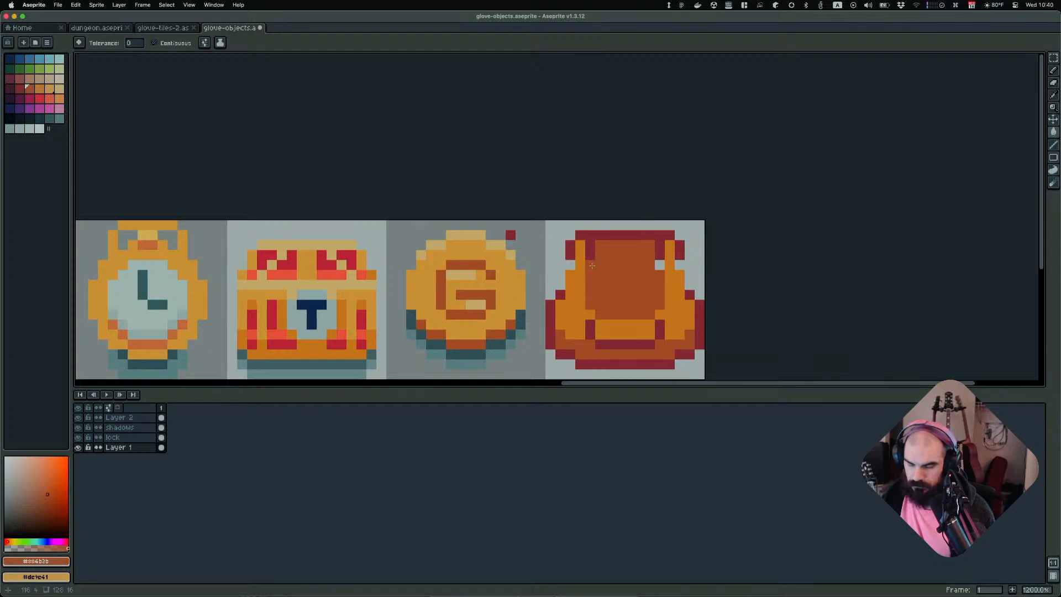
key(b)
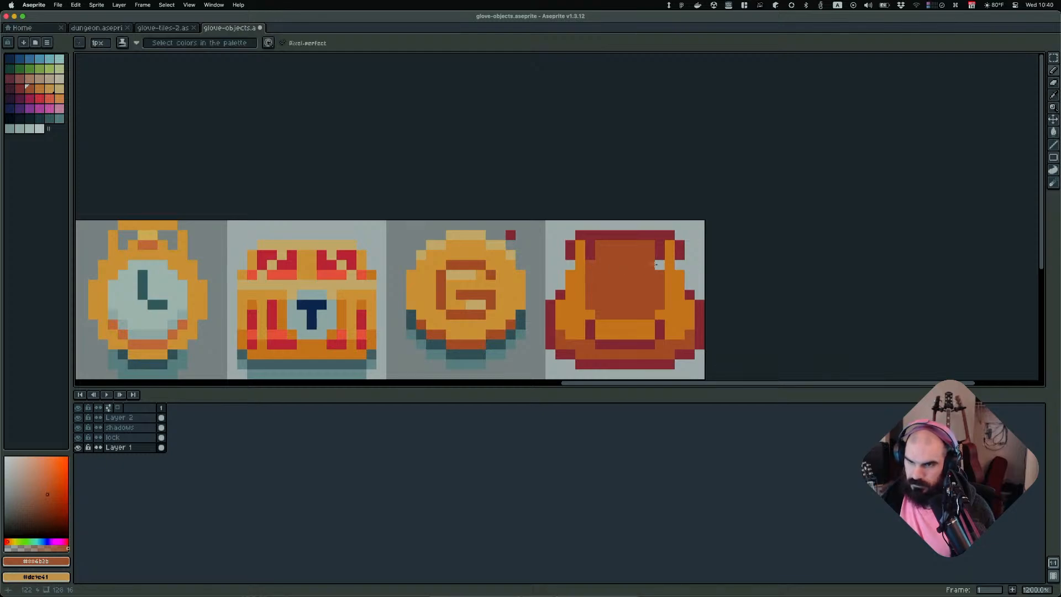
scroll(655, 265, down, 8)
scroll(740, 332, up, 1)
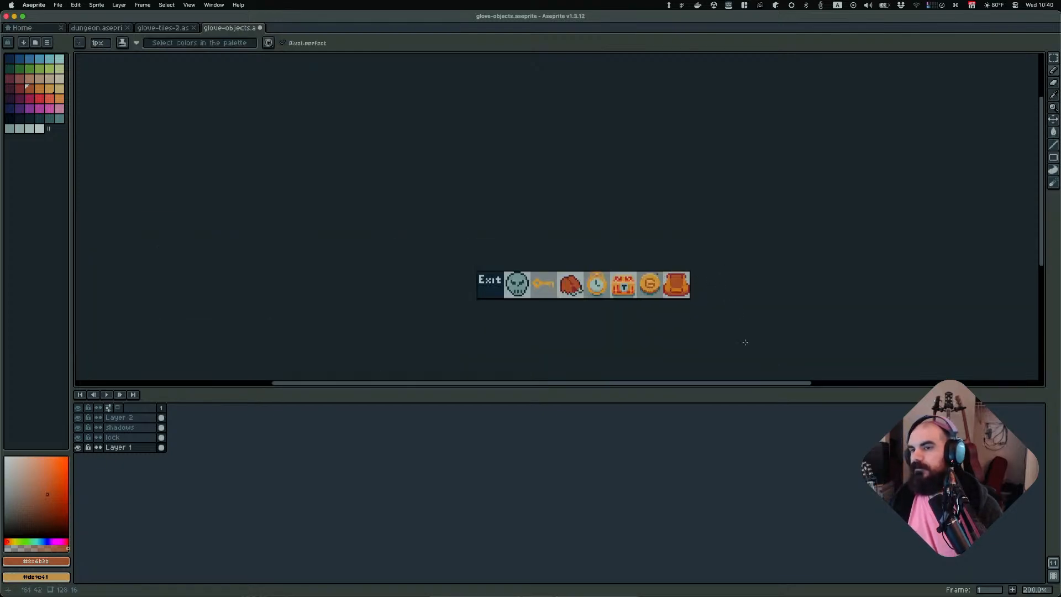
scroll(720, 298, up, 8)
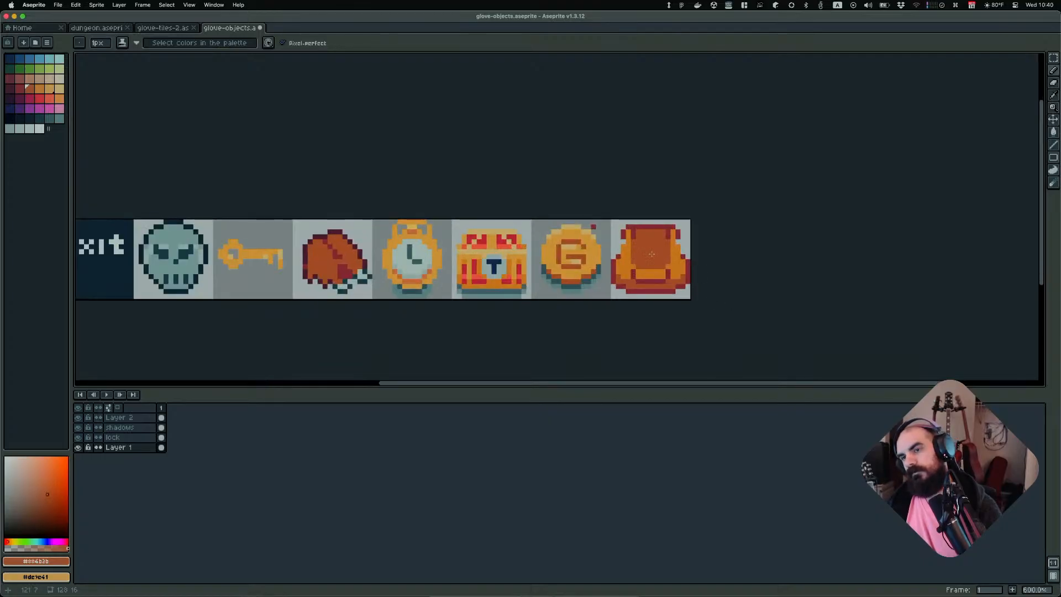
Sample the dark red and pencil a horizontal line across the backpack body plus a short vertical pixel run
key(alt)
alt+click(617, 205)
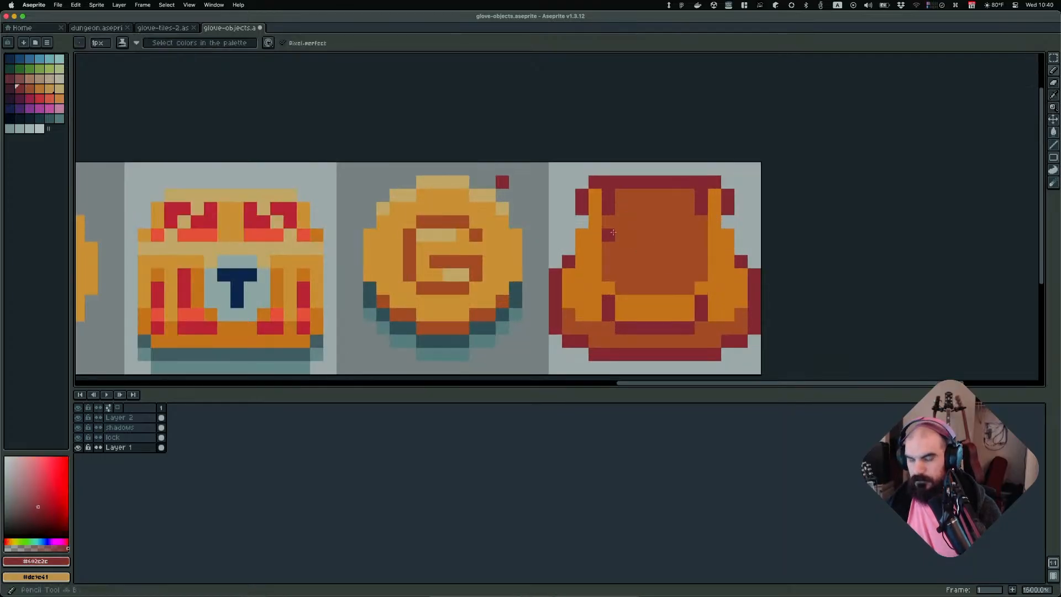
click(697, 221)
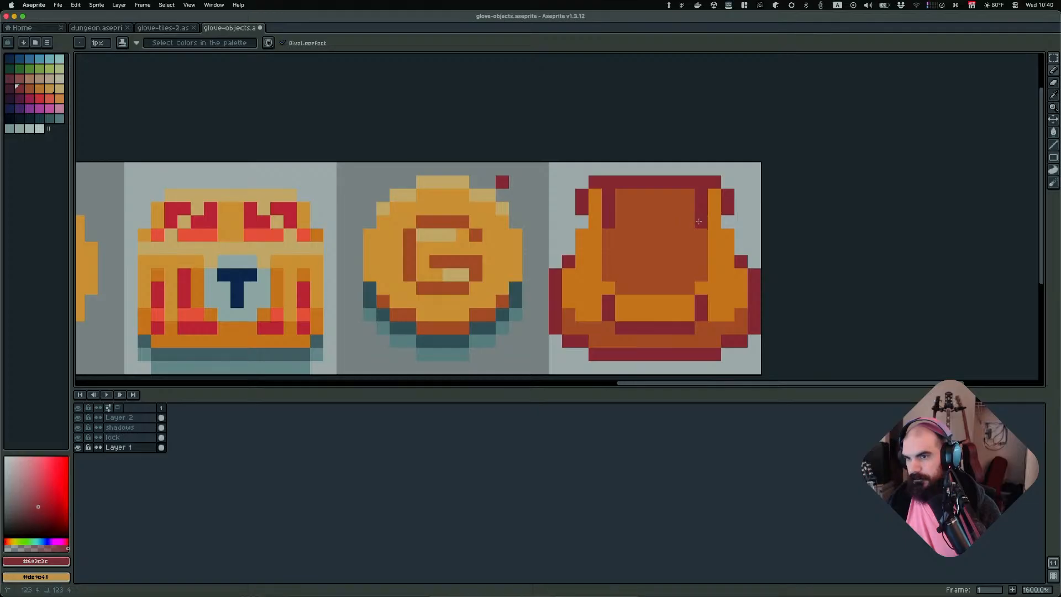
click(625, 232)
drag(625, 233, 688, 236)
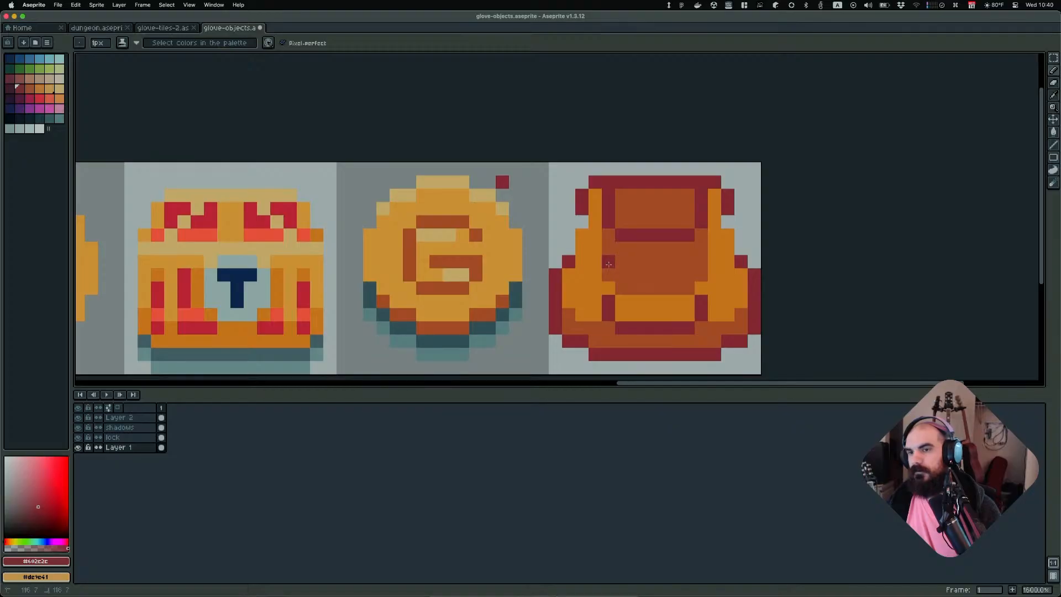
drag(609, 261, 608, 251)
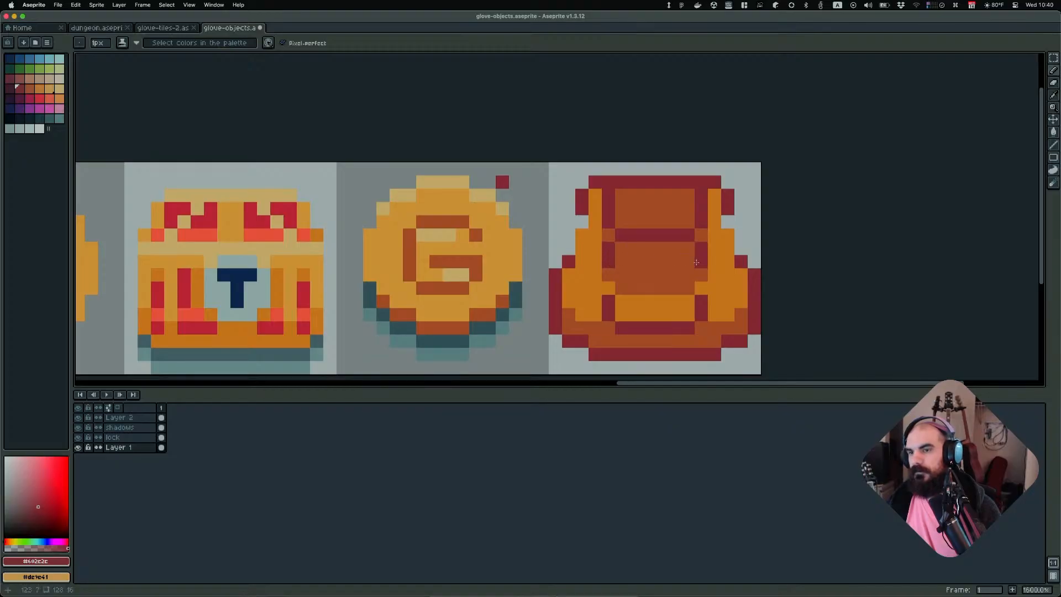
Zoom out and in repeatedly to review the backpack's new shape next to the other sprites
scroll(674, 289, down, 6)
scroll(617, 285, down, 2)
scroll(744, 307, up, 1)
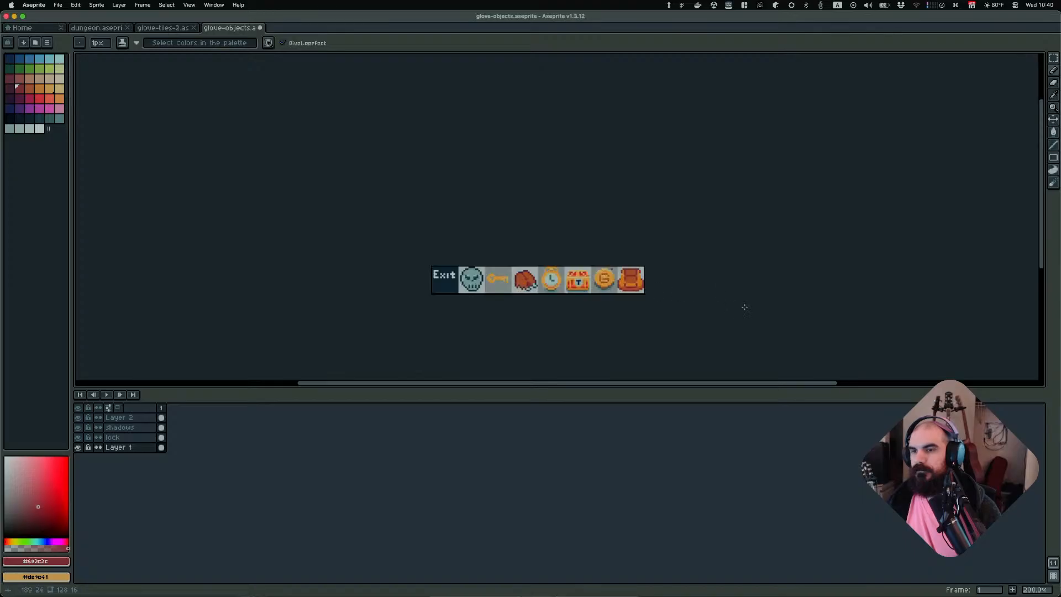
scroll(657, 296, up, 7)
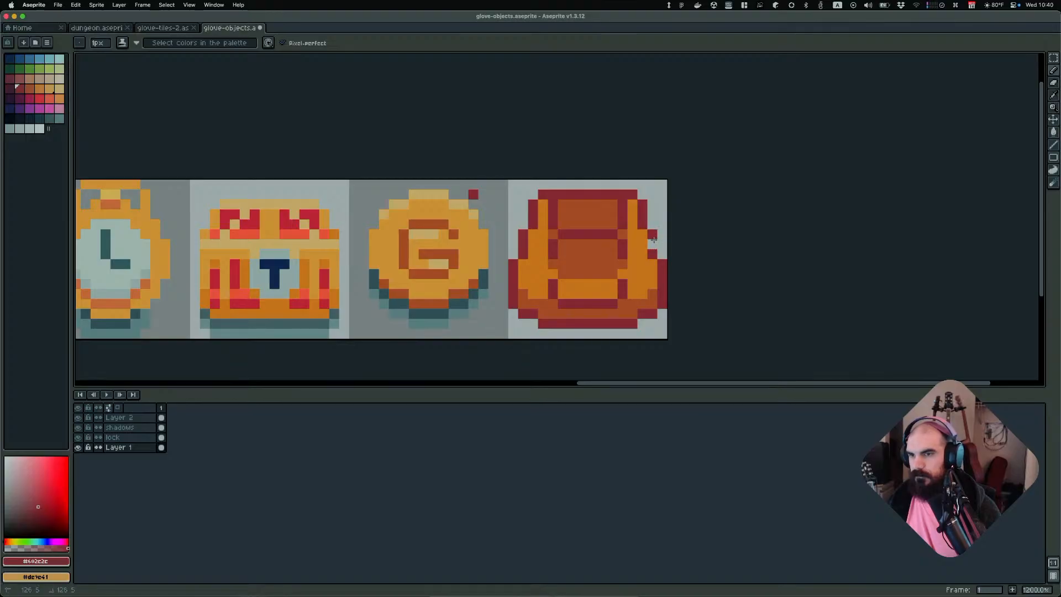
scroll(718, 241, down, 7)
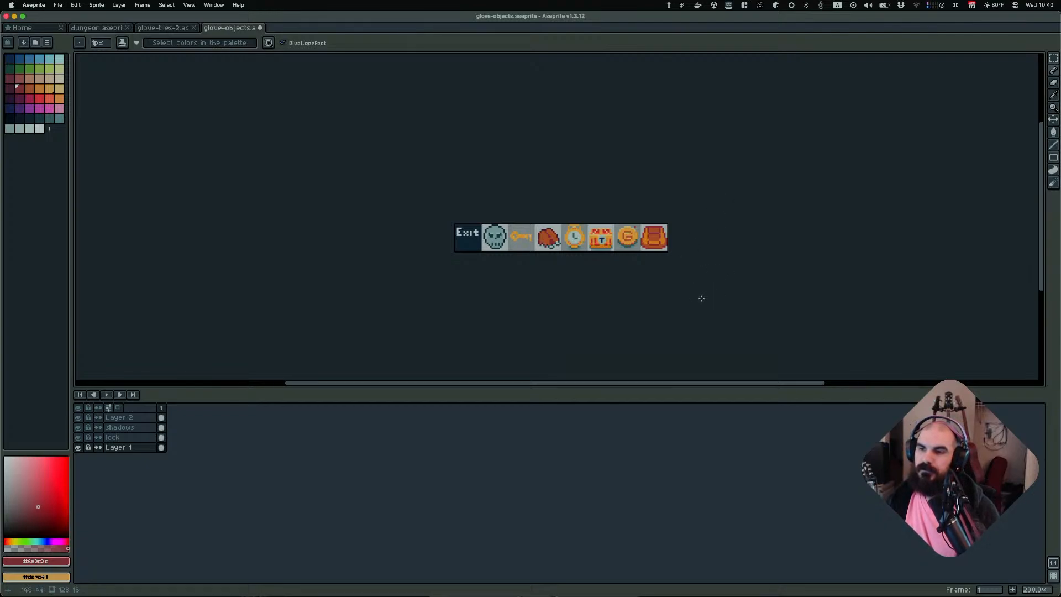
scroll(691, 288, up, 7)
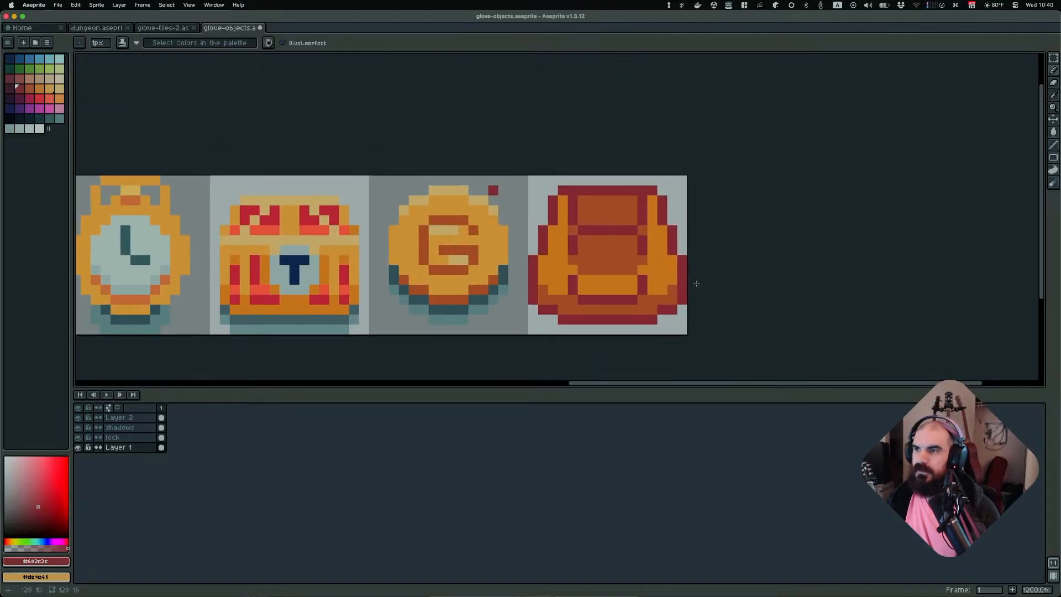
scroll(607, 237, up, 1)
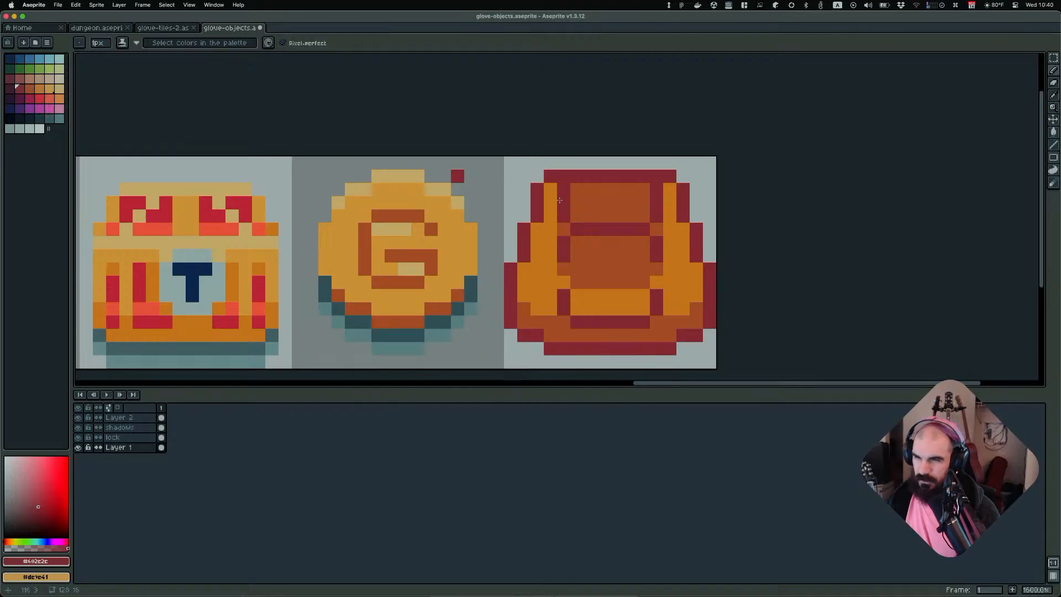
Rework the flap's upper left and right corners, erasing a pixel and redrawing the edges in dark red
mouse_move(559, 200)
mouse_down()
mouse_move(559, 187)
mouse_move(565, 213)
mouse_up()
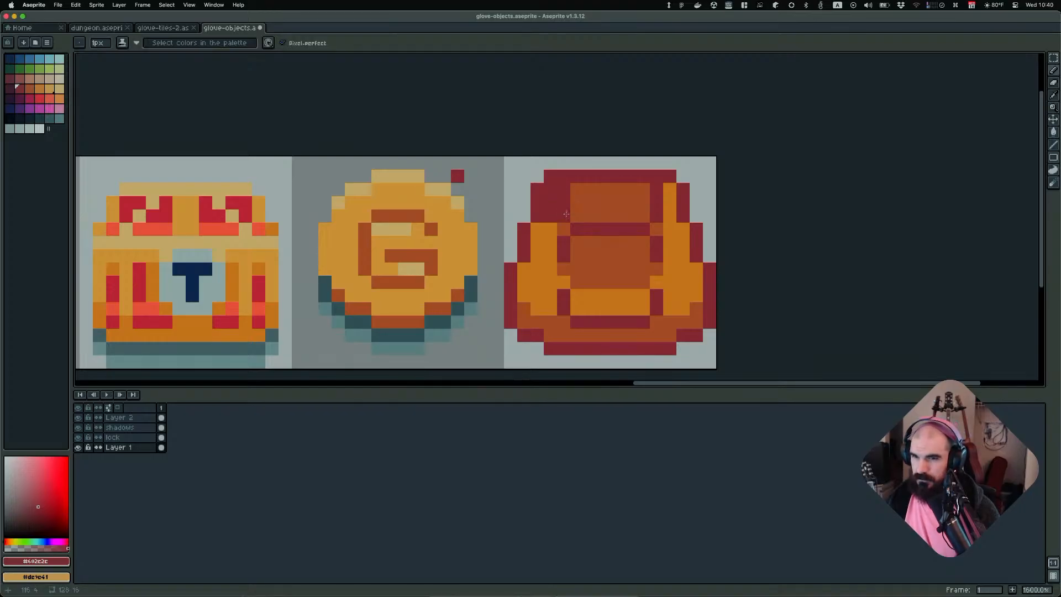
key(e)
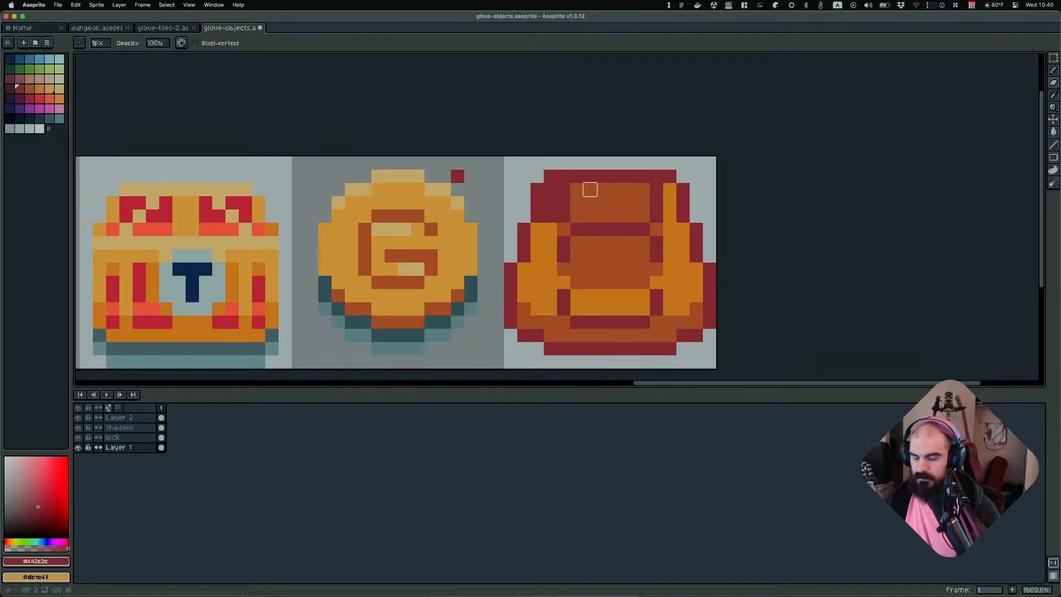
alt+click(590, 190)
key(b)
drag(566, 189, 570, 214)
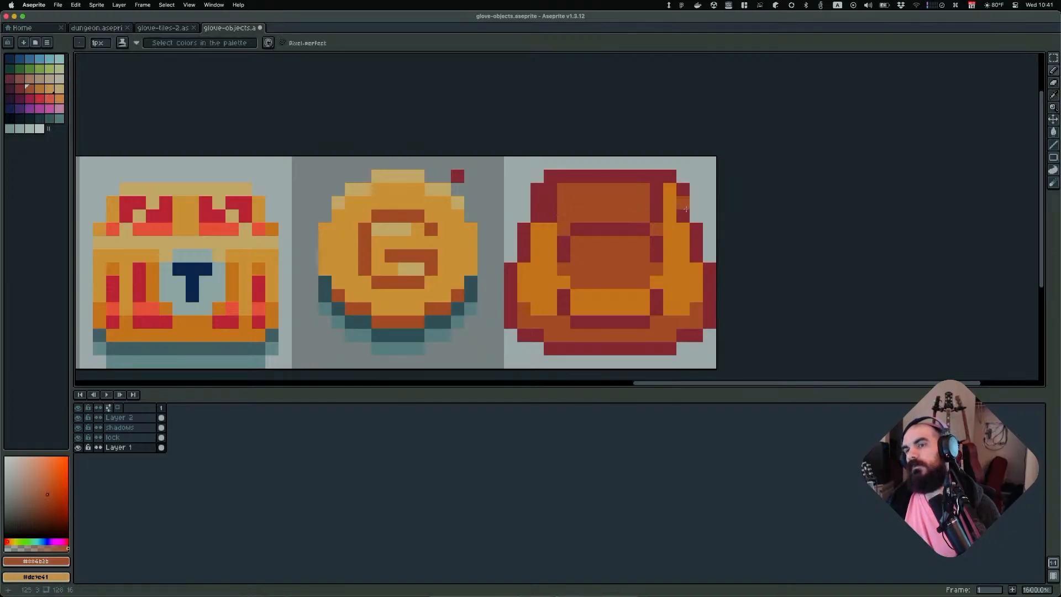
scroll(688, 205, down, 4)
mouse_move(672, 204)
mouse_down()
mouse_move(654, 217)
mouse_move(669, 198)
mouse_move(669, 219)
mouse_up()
alt+click(679, 213)
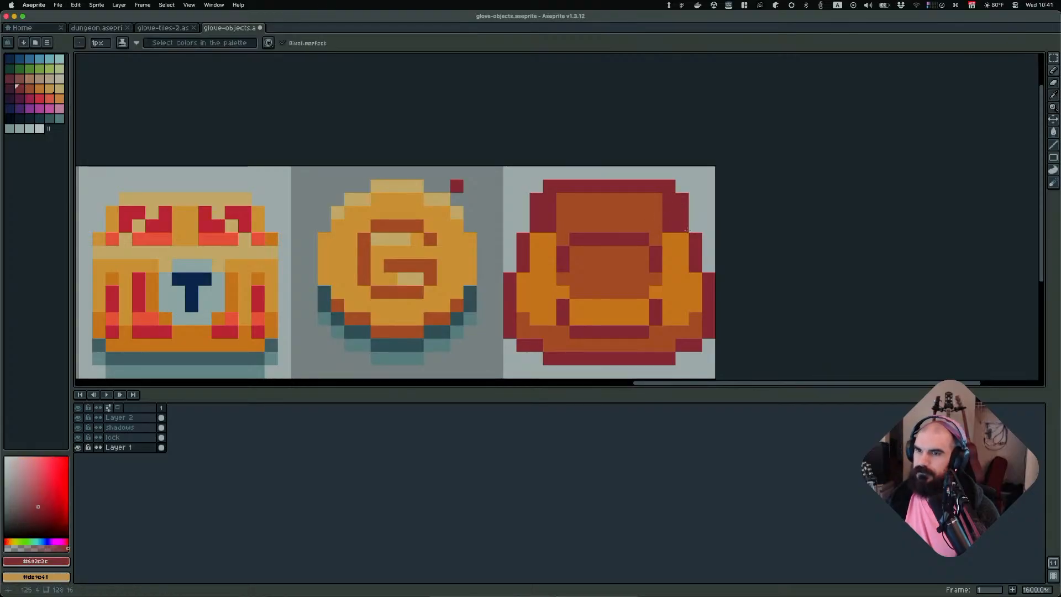
Sample the backpack's brown and touch up pixels along the top of the flap
scroll(718, 232, down, 5)
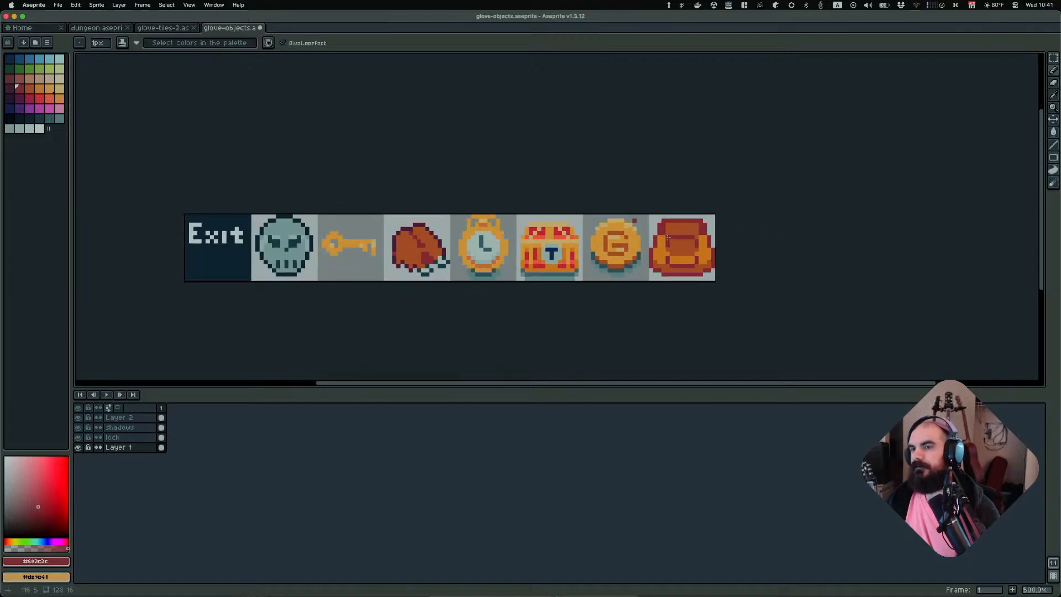
scroll(729, 240, down, 3)
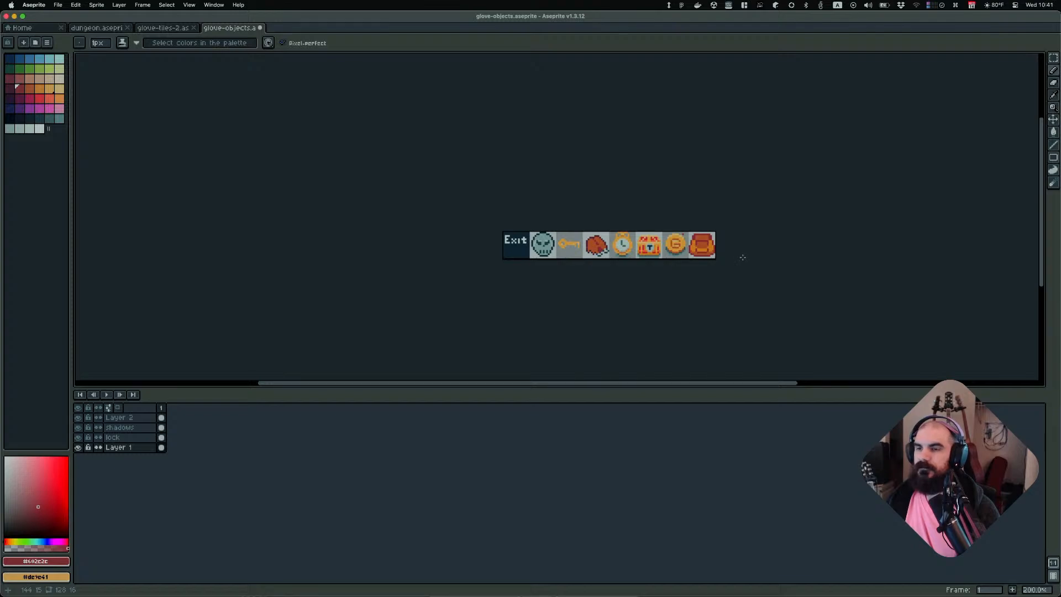
scroll(719, 258, up, 3)
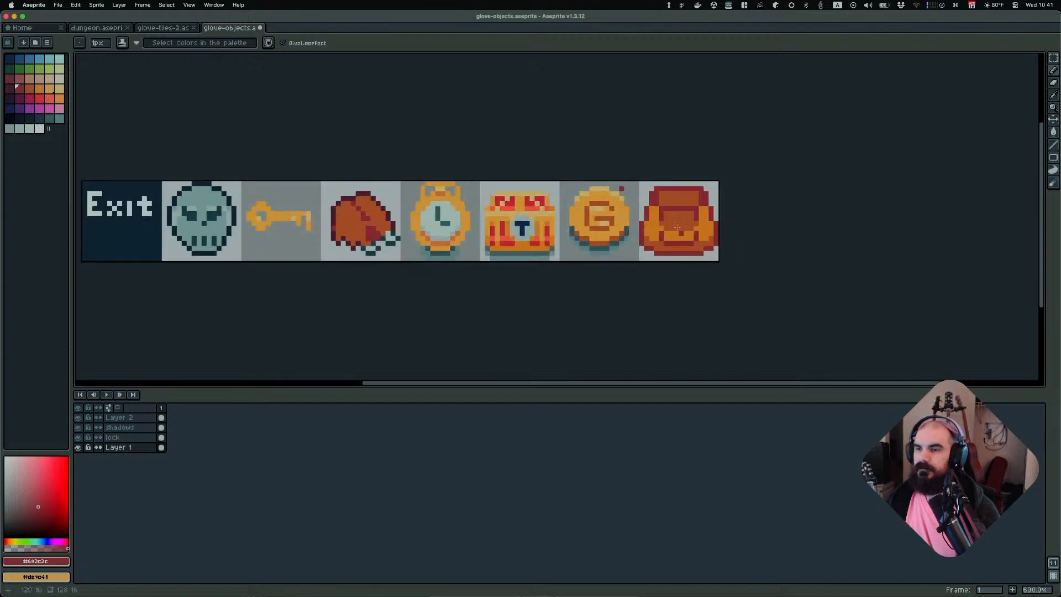
alt+click(663, 196)
scroll(654, 194, up, 3)
click(638, 182)
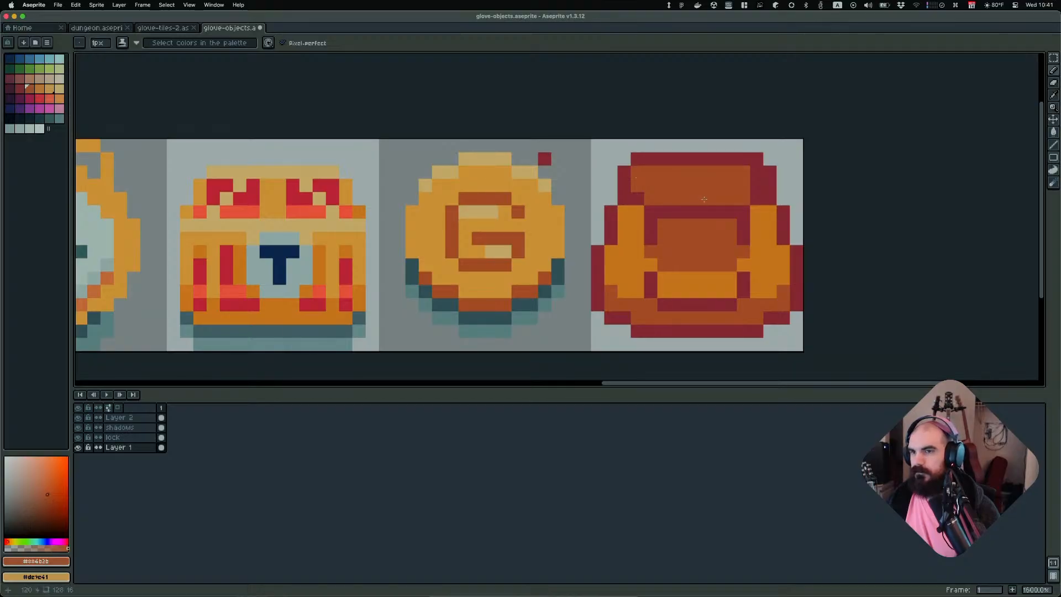
click(750, 187)
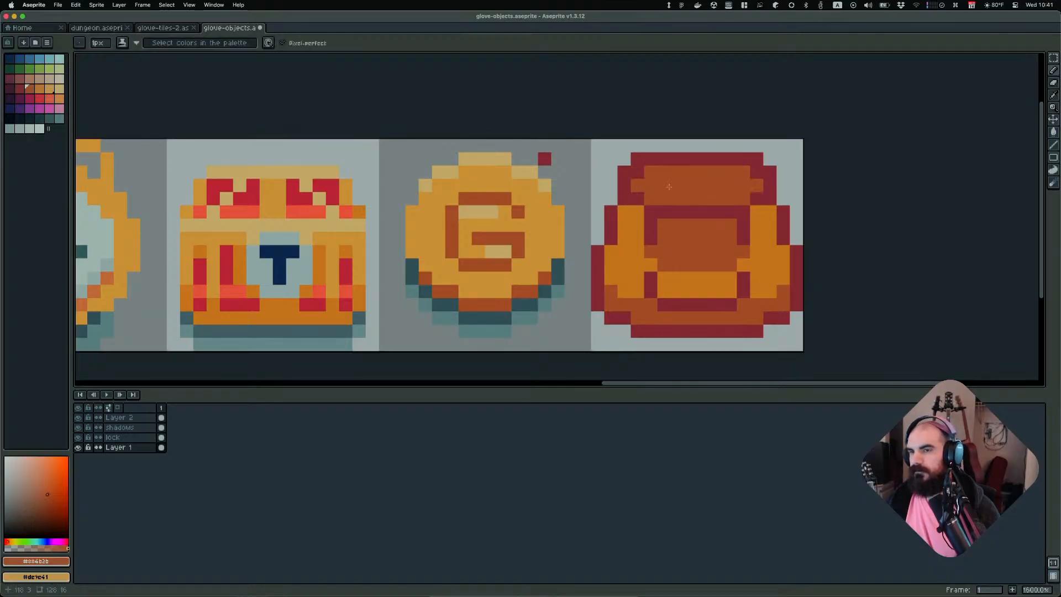
scroll(746, 233, down, 4)
scroll(776, 233, down, 4)
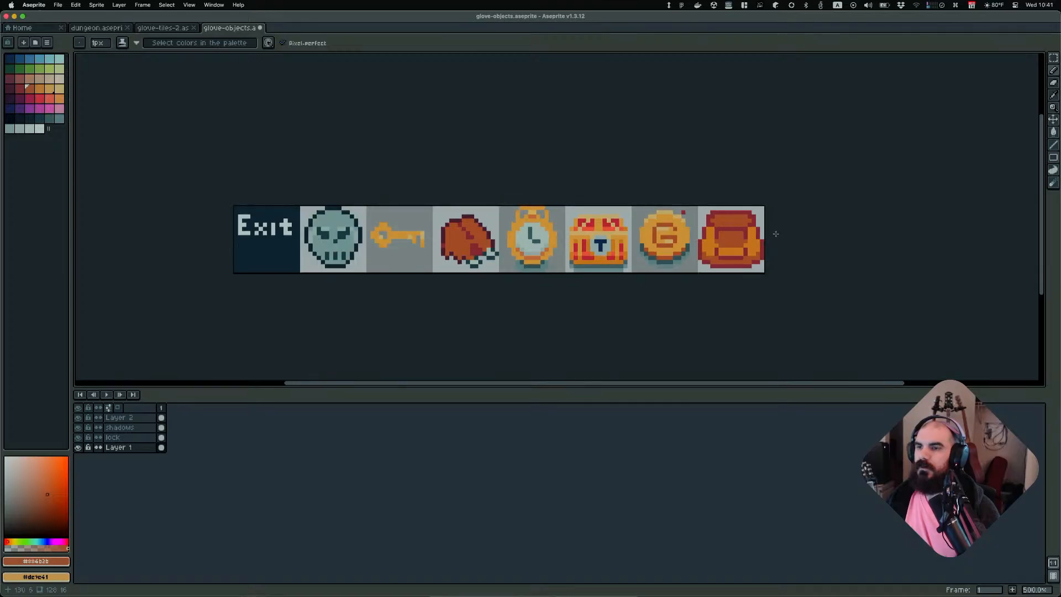
scroll(787, 240, up, 1)
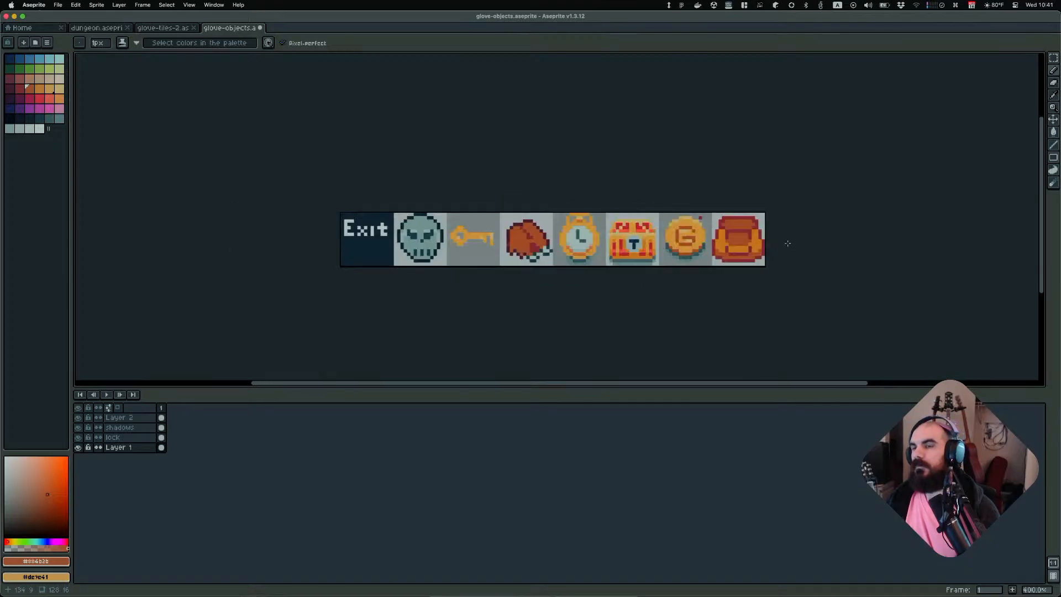
scroll(784, 241, down, 1)
middle_drag(803, 256, 658, 257)
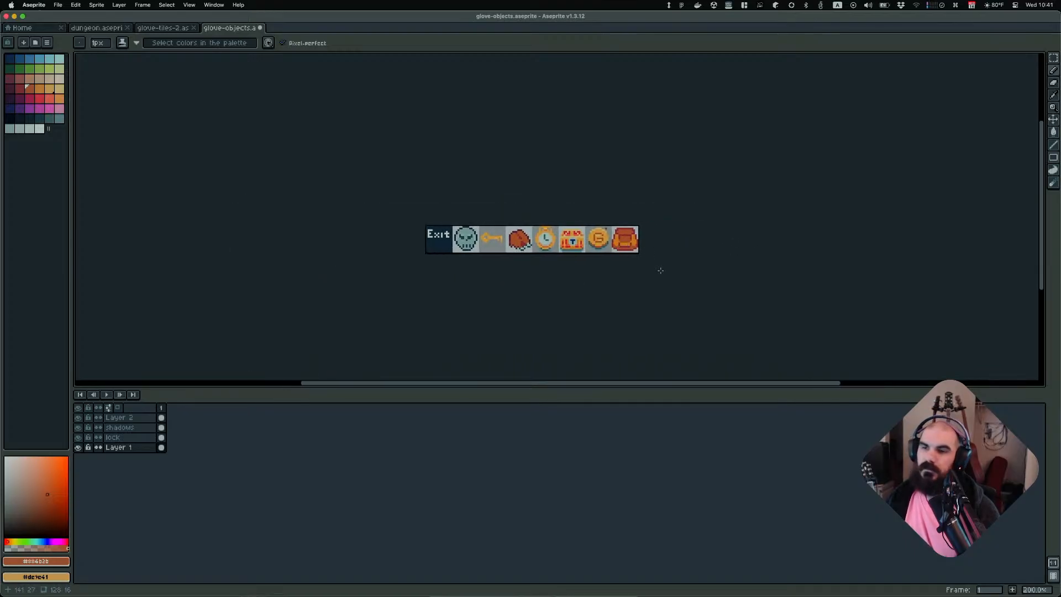
Undo the last touch-up on the backpack's flap
scroll(642, 256, up, 3)
scroll(642, 256, up, 4)
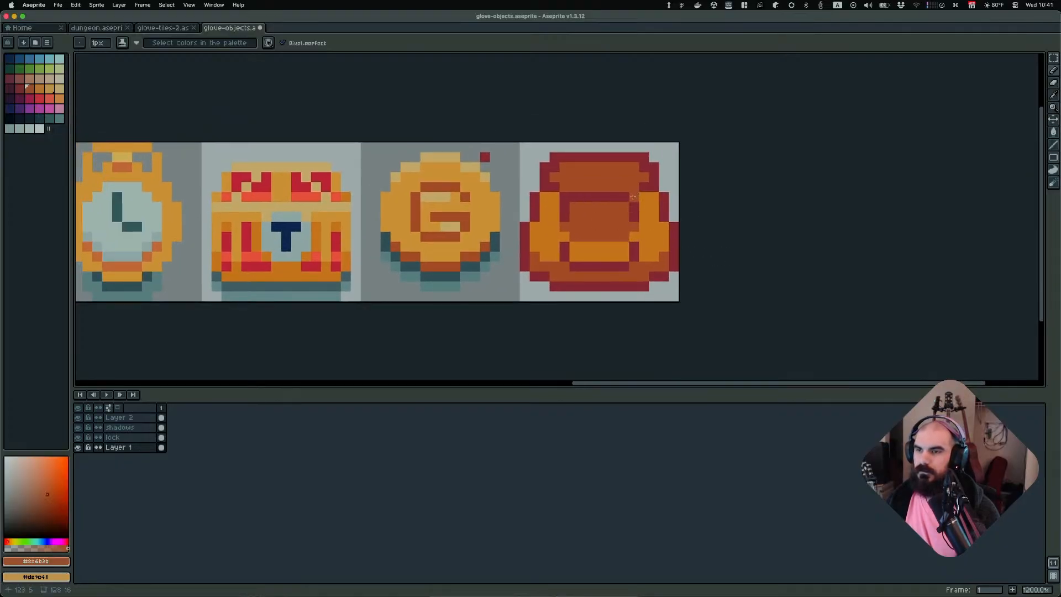
scroll(668, 211, down, 7)
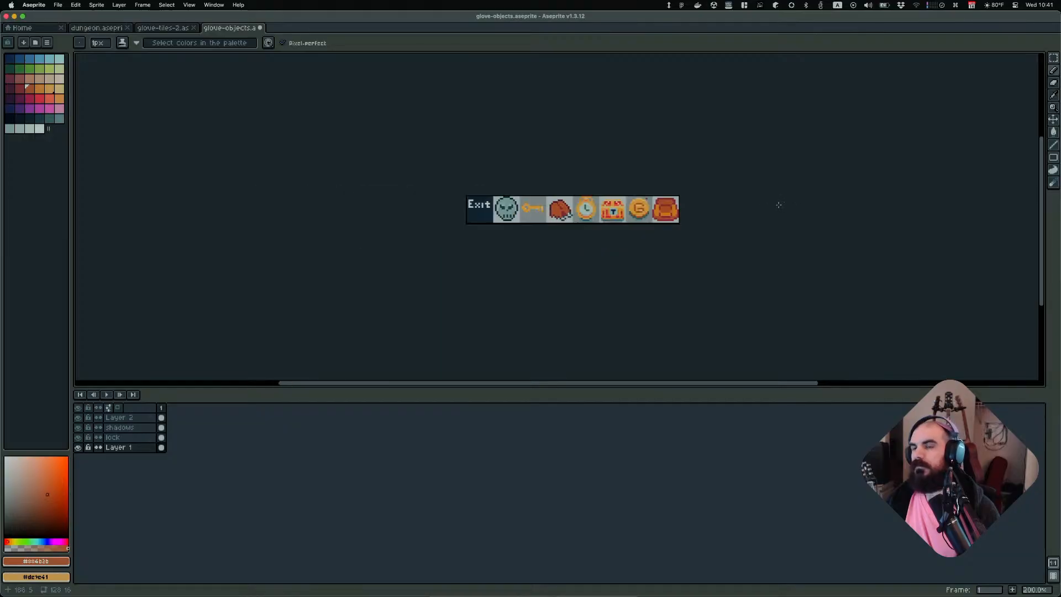
key(super+z)
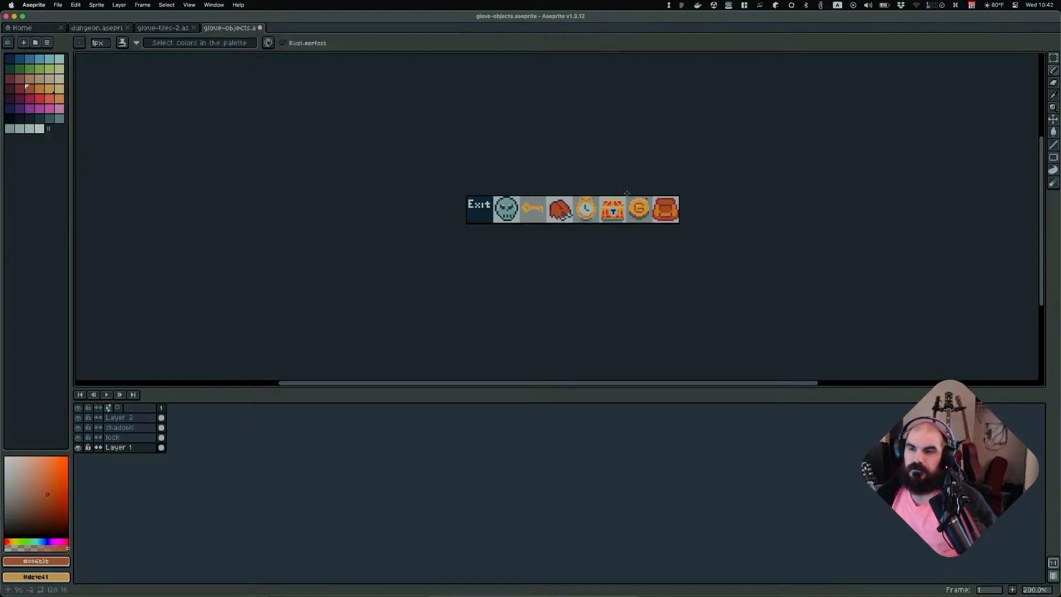
Zoom and pan around the sprite strip to review the backpack beside the other item sprites
scroll(775, 216, up, 1)
scroll(762, 215, down, 1)
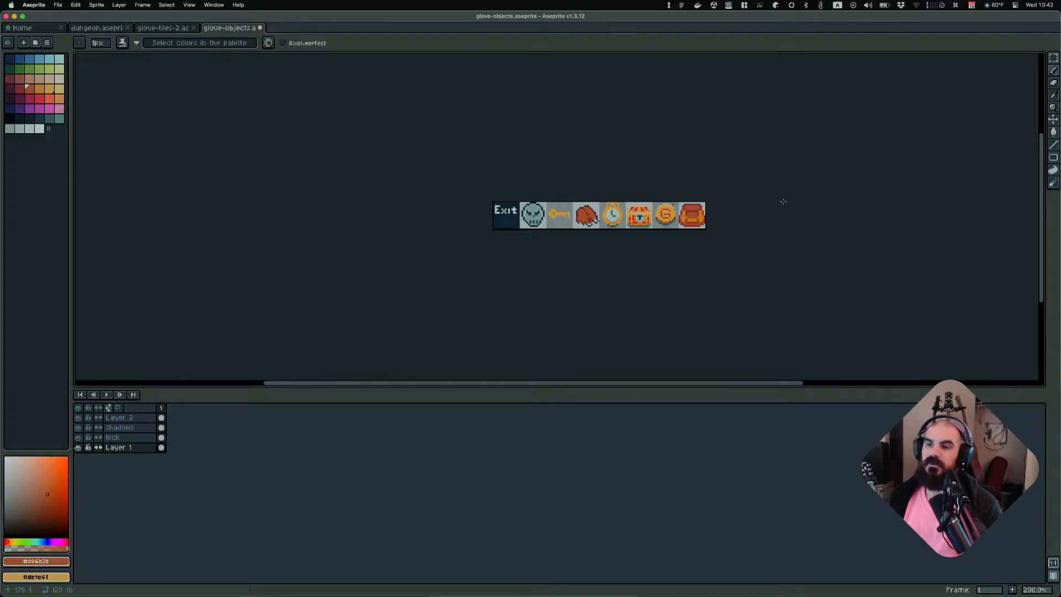
middle_drag(783, 202, 694, 209)
scroll(617, 233, up, 6)
middle_drag(616, 230, 667, 259)
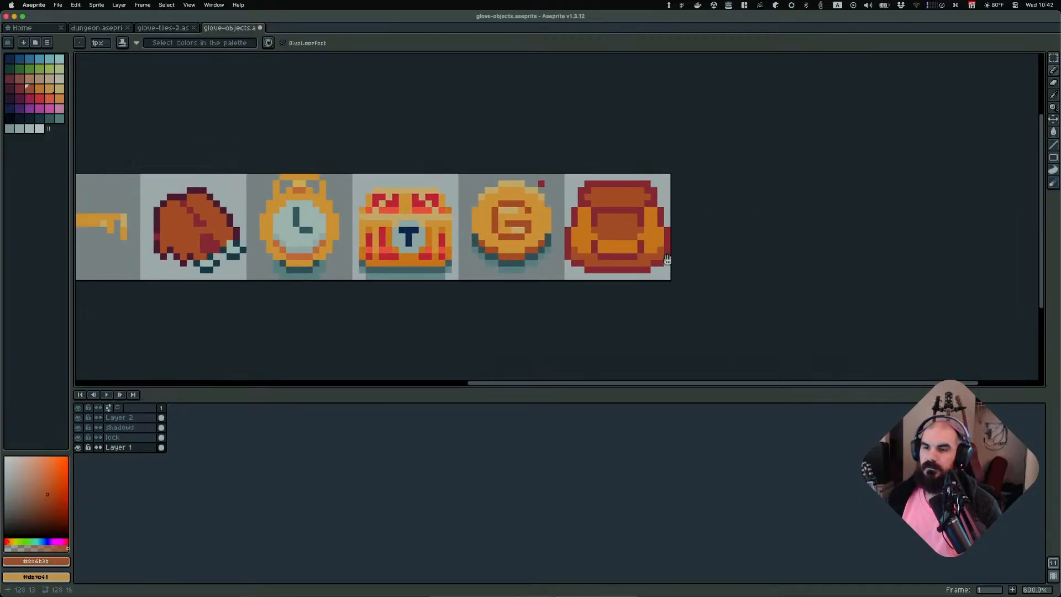
scroll(668, 259, up, 6)
scroll(624, 226, down, 6)
scroll(612, 217, down, 1)
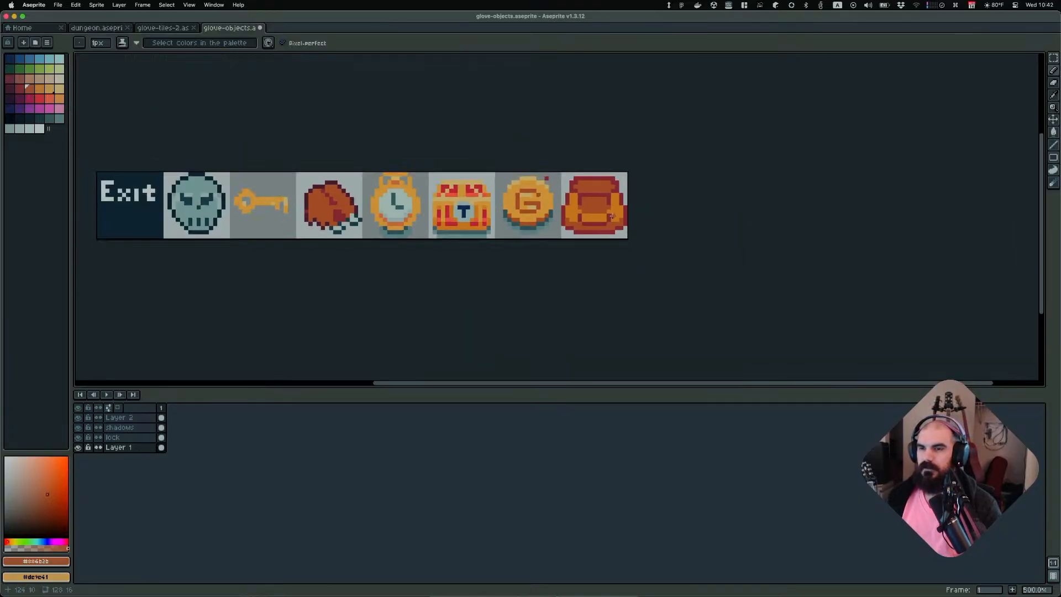
scroll(616, 216, up, 4)
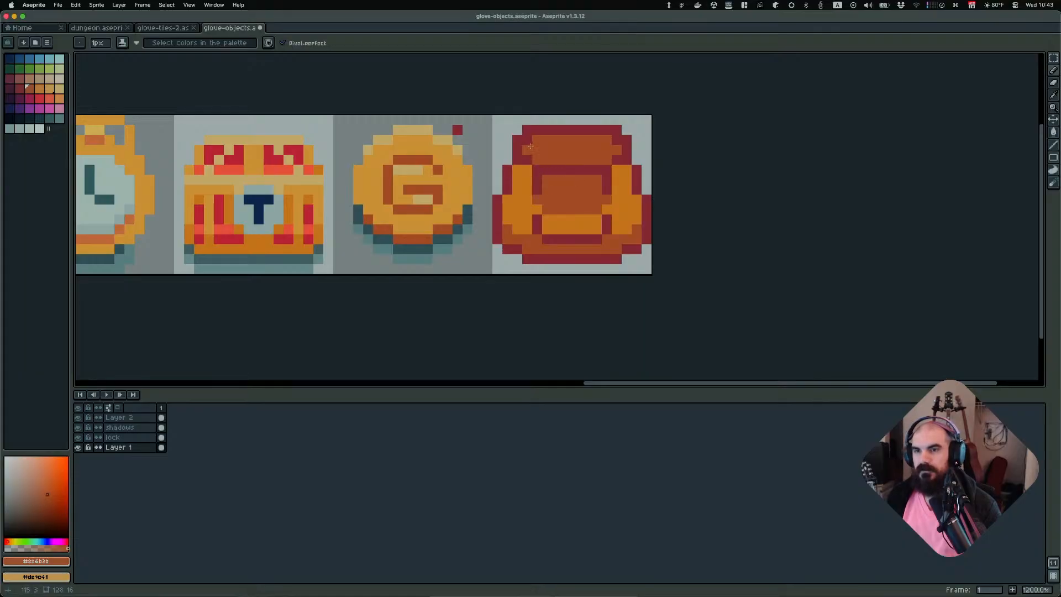
scroll(529, 138, down, 7)
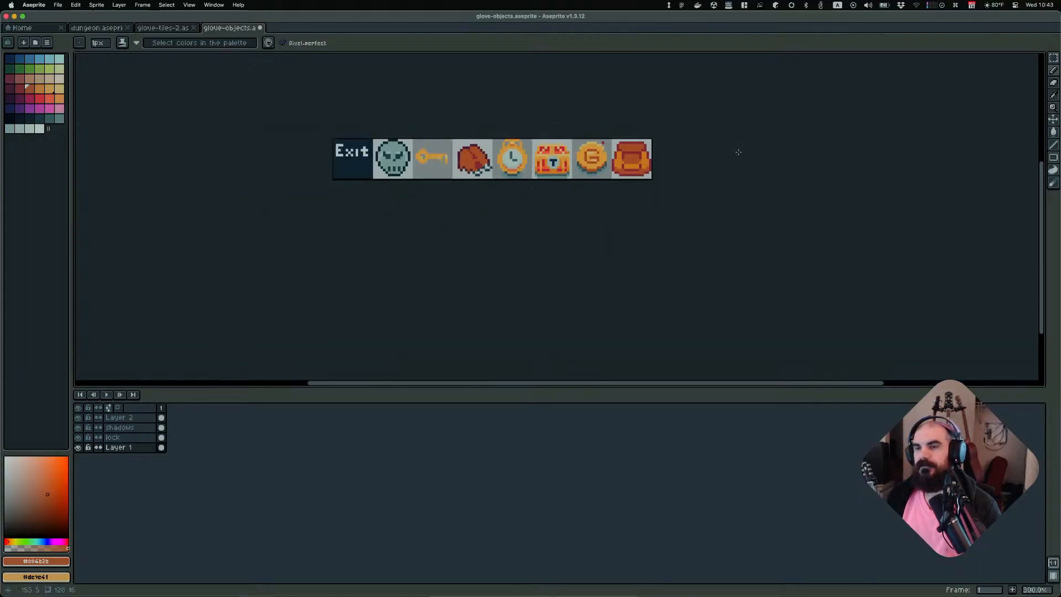
scroll(709, 148, up, 4)
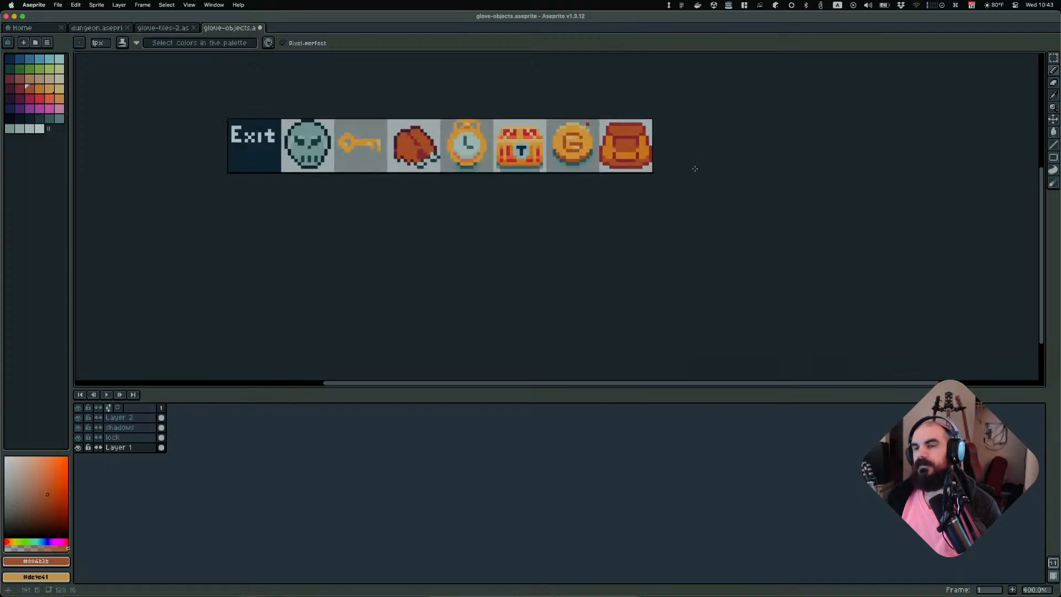
scroll(621, 144, up, 3)
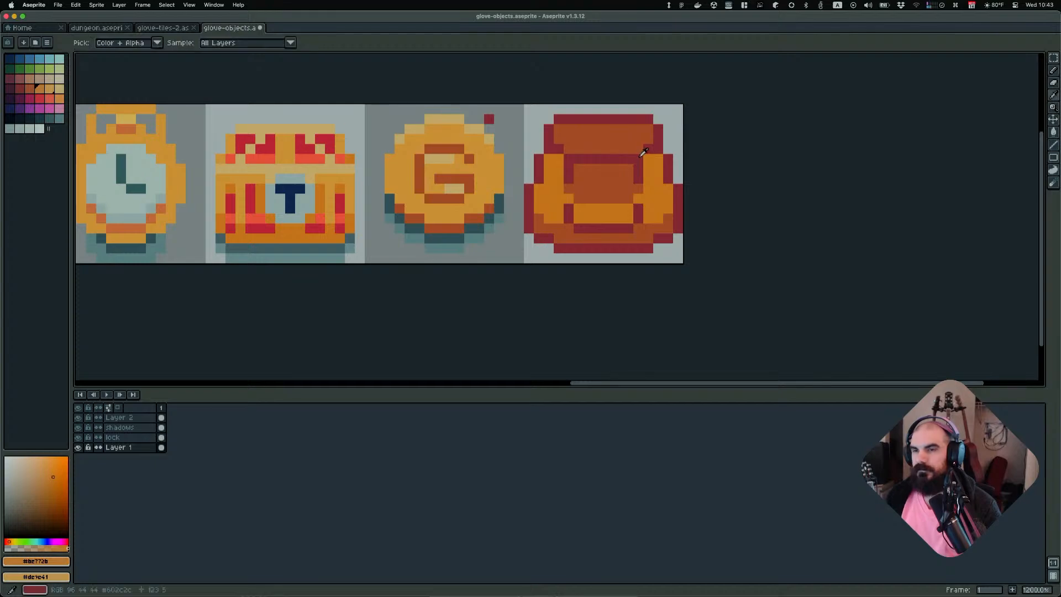
Sample the dark red and pencil short vertical strokes at the upper left and right sides of the flap
alt+click(638, 155)
drag(638, 152, 638, 138)
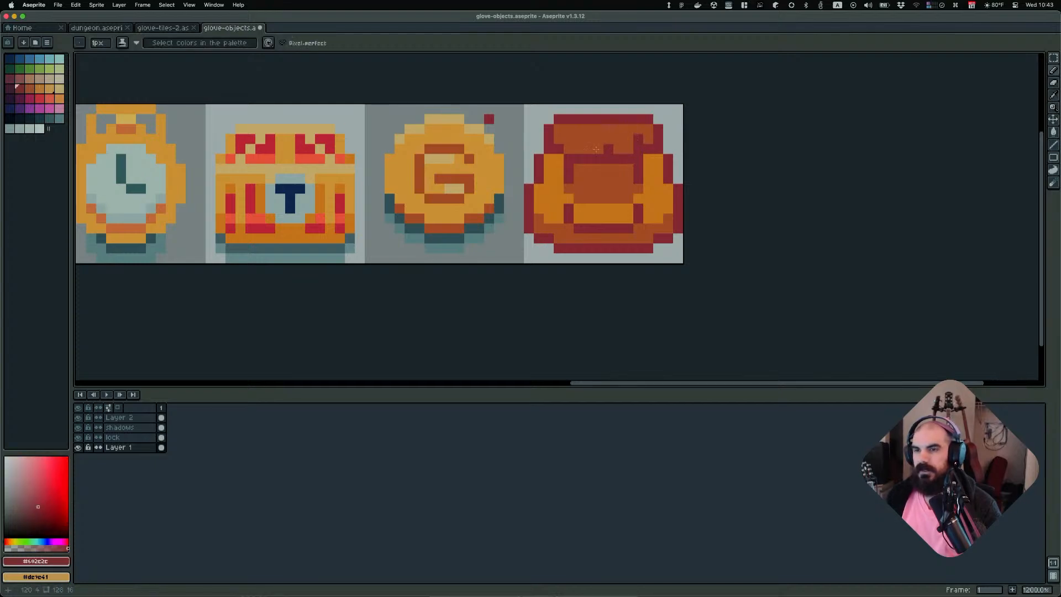
drag(568, 150, 570, 138)
Undo the last dark red stroke on the backpack's flap
scroll(722, 161, down, 7)
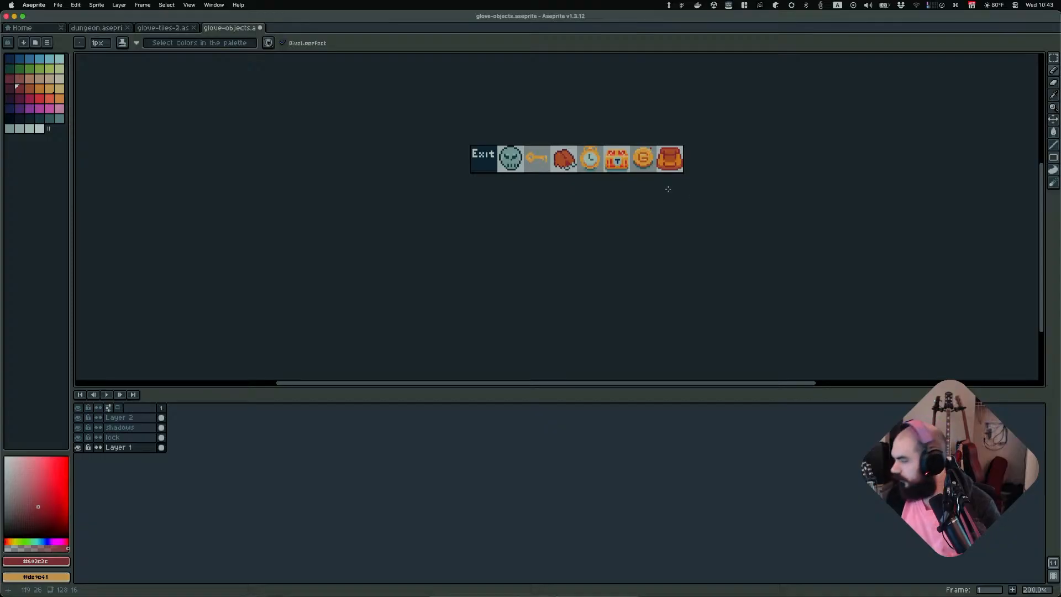
scroll(686, 191, down, 1)
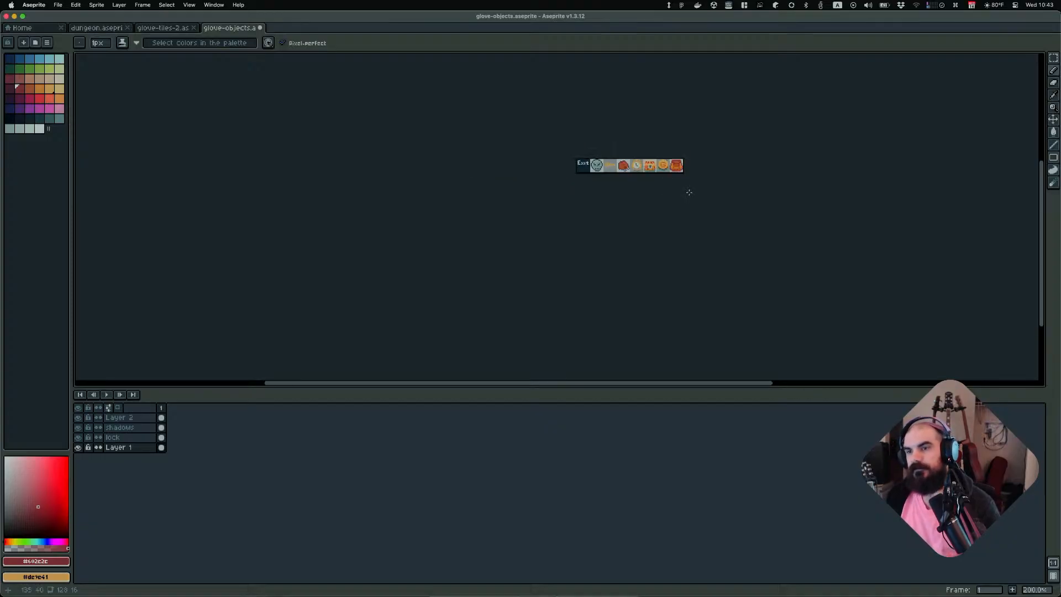
scroll(687, 189, up, 5)
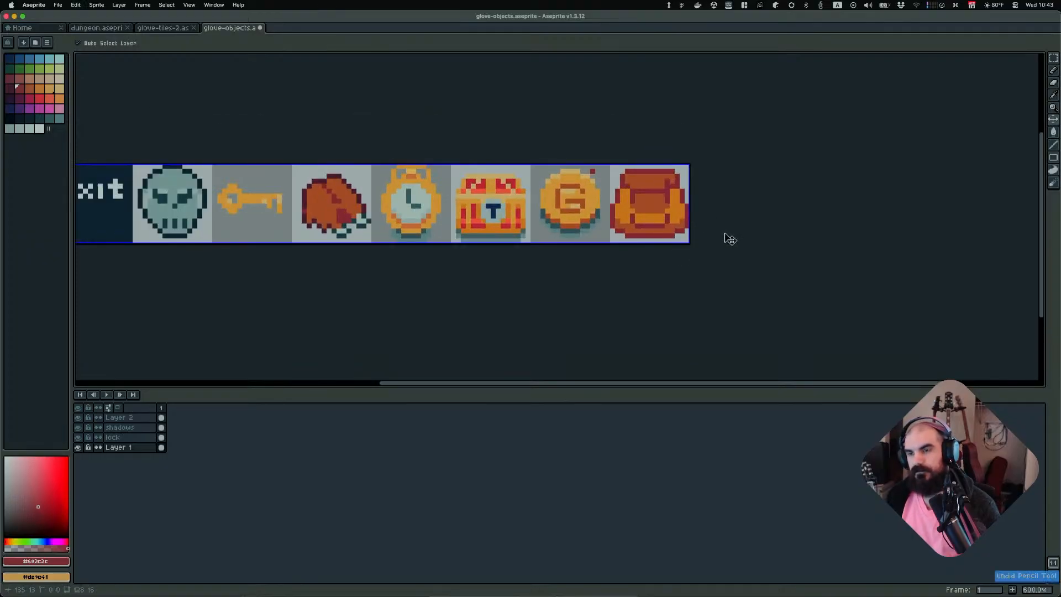
key(super+z)
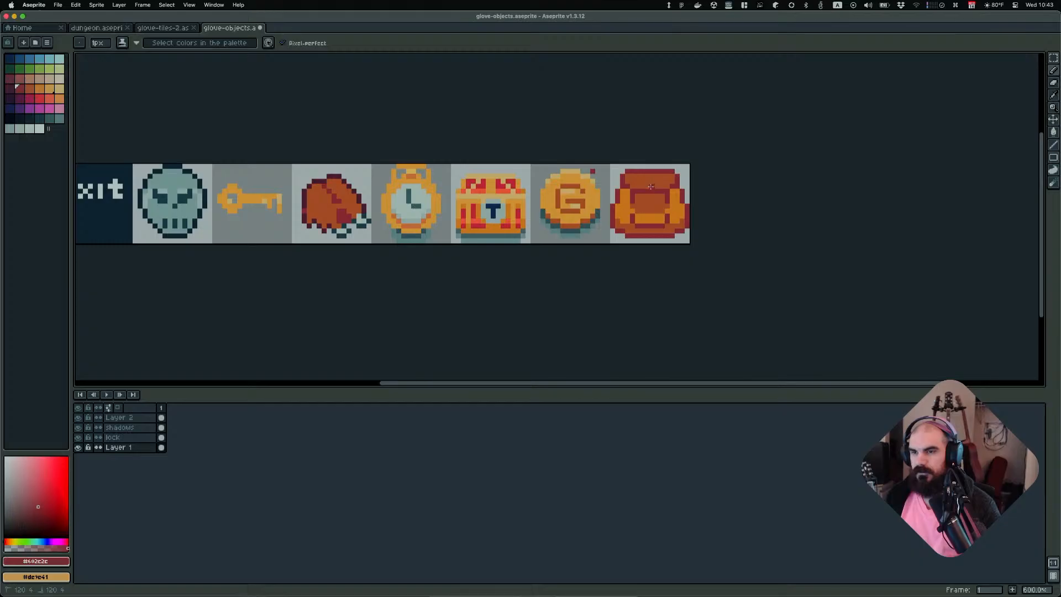
Pencil a short dark red stroke down the middle of the backpack's flap
drag(649, 188, 652, 196)
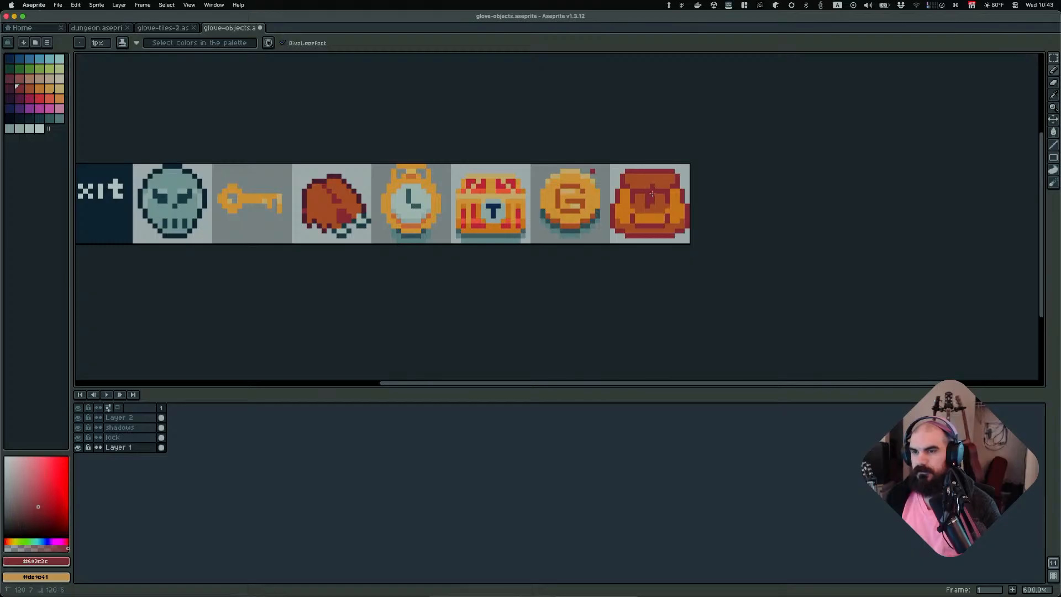
scroll(648, 187, down, 3)
scroll(725, 201, up, 2)
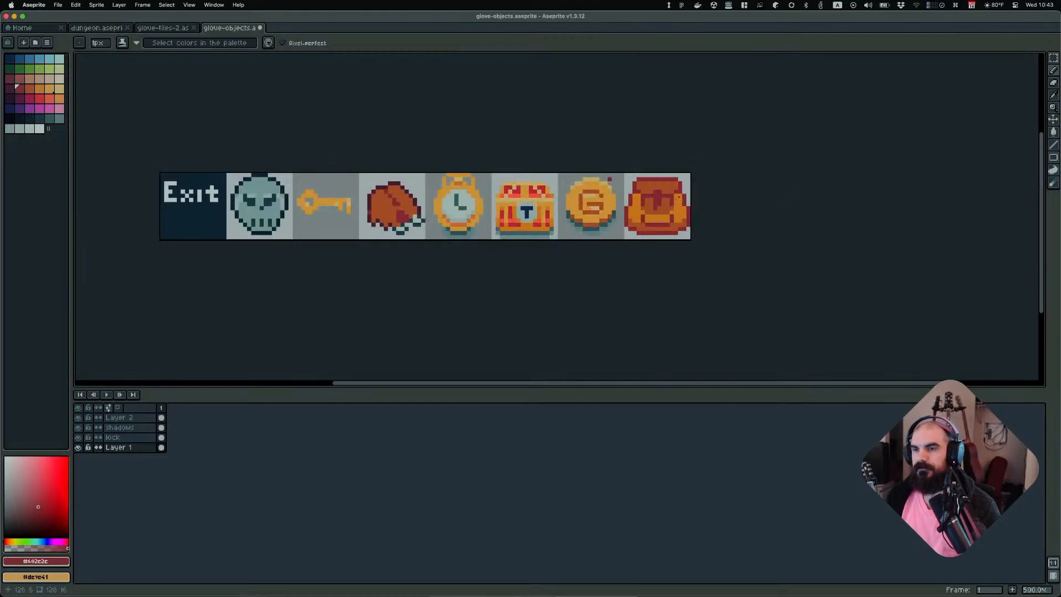
scroll(784, 206, down, 4)
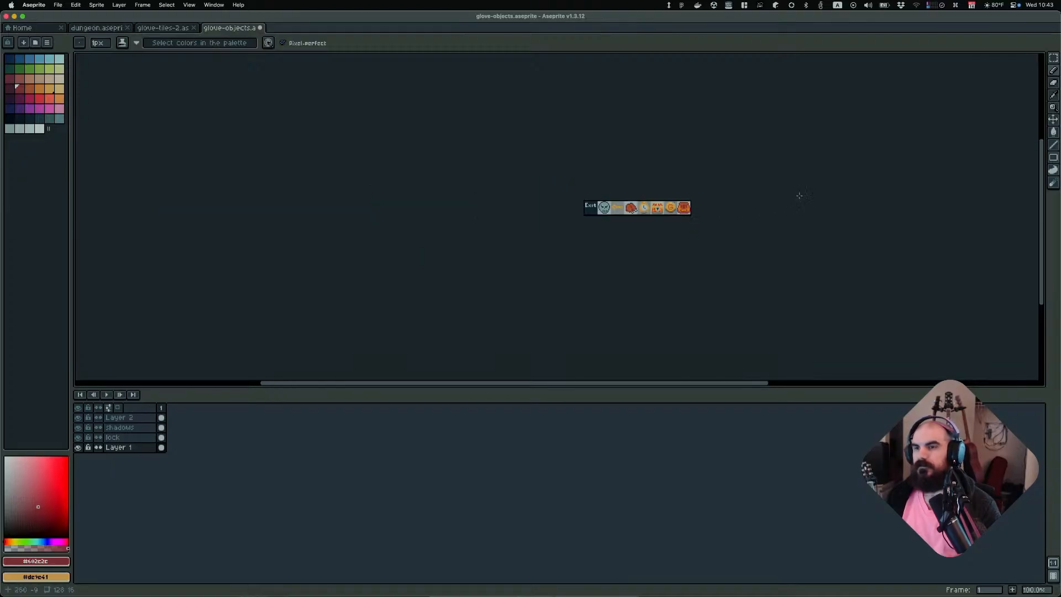
scroll(781, 209, up, 2)
Zoom in and out to compare the edited backpack against the other sprites
key(w)
scroll(721, 199, down, 3)
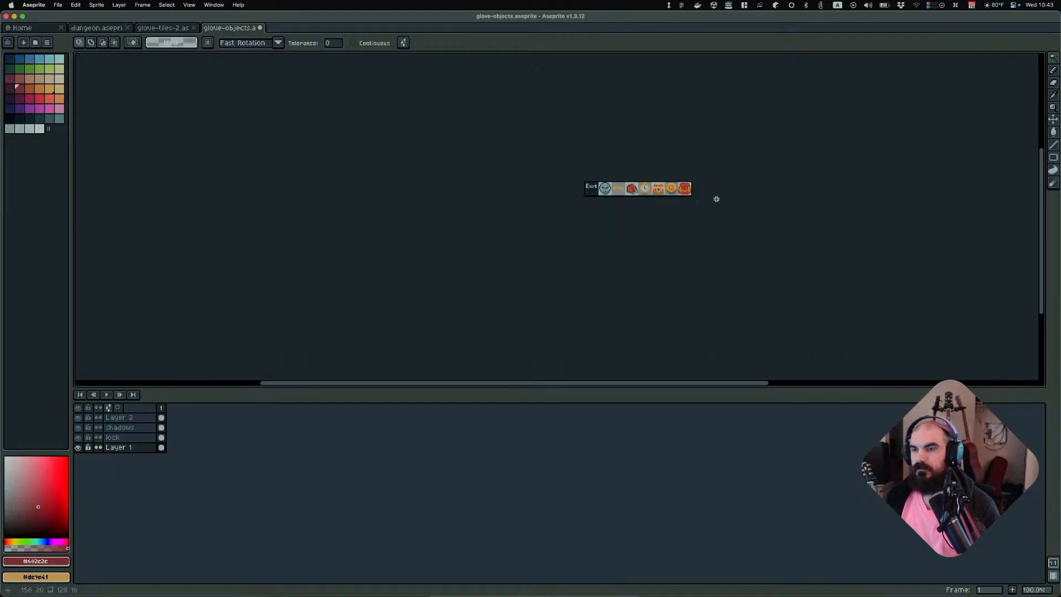
scroll(718, 242, up, 1)
scroll(706, 227, up, 3)
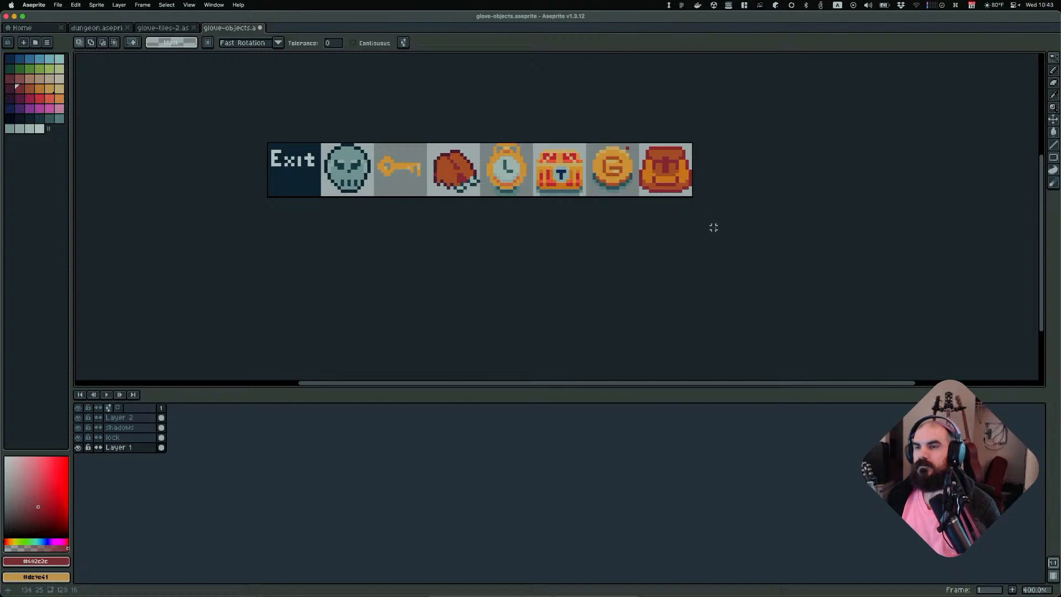
scroll(713, 224, up, 2)
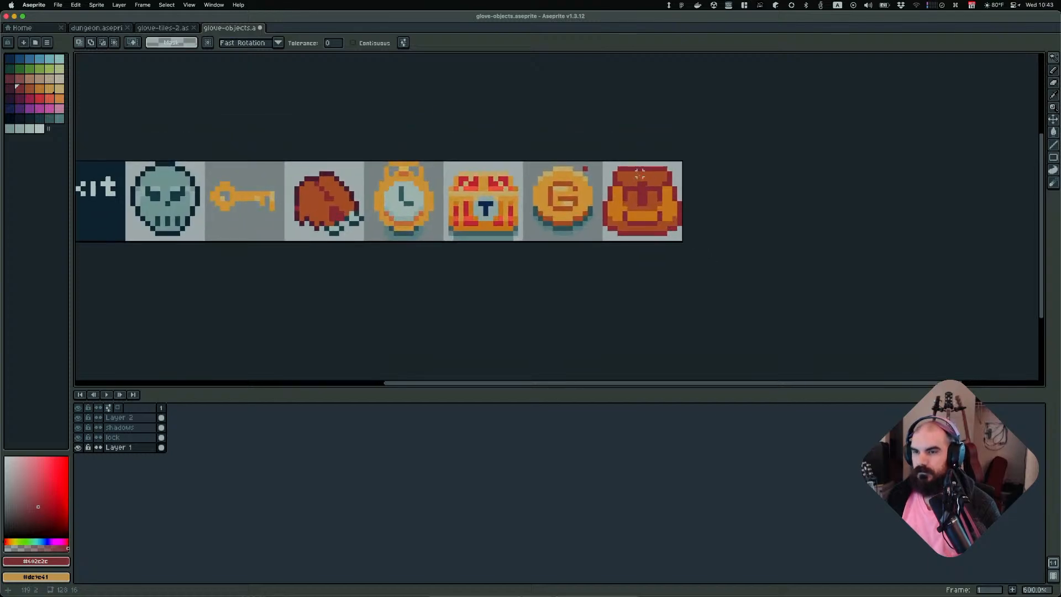
key(b)
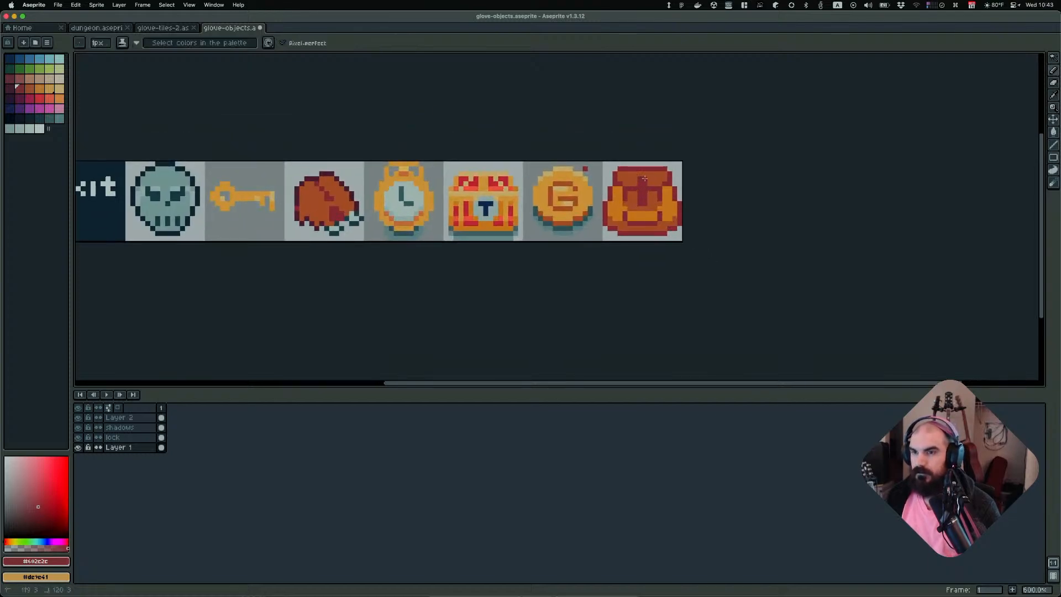
scroll(783, 183, down, 5)
scroll(777, 187, up, 1)
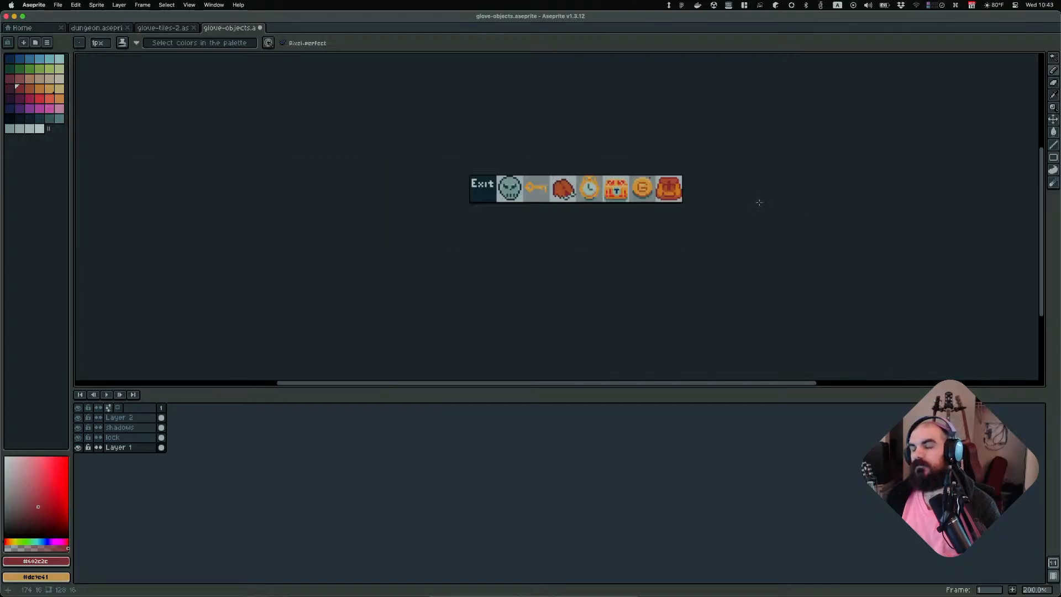
scroll(755, 196, up, 1)
scroll(756, 195, down, 1)
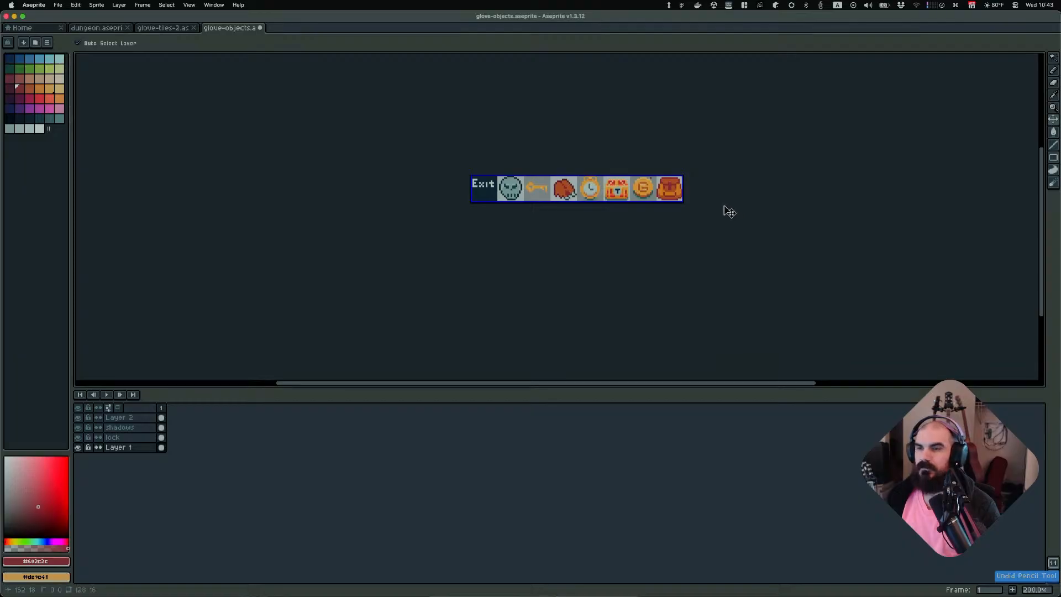
Undo the last two pencil edits on the backpack
key(super+z)
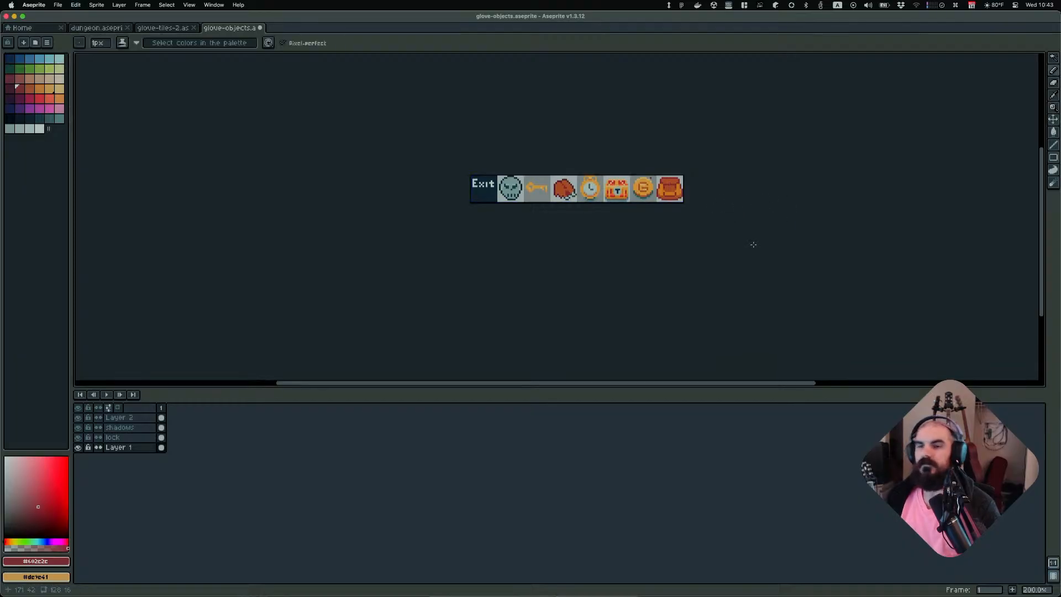
scroll(682, 199, up, 4)
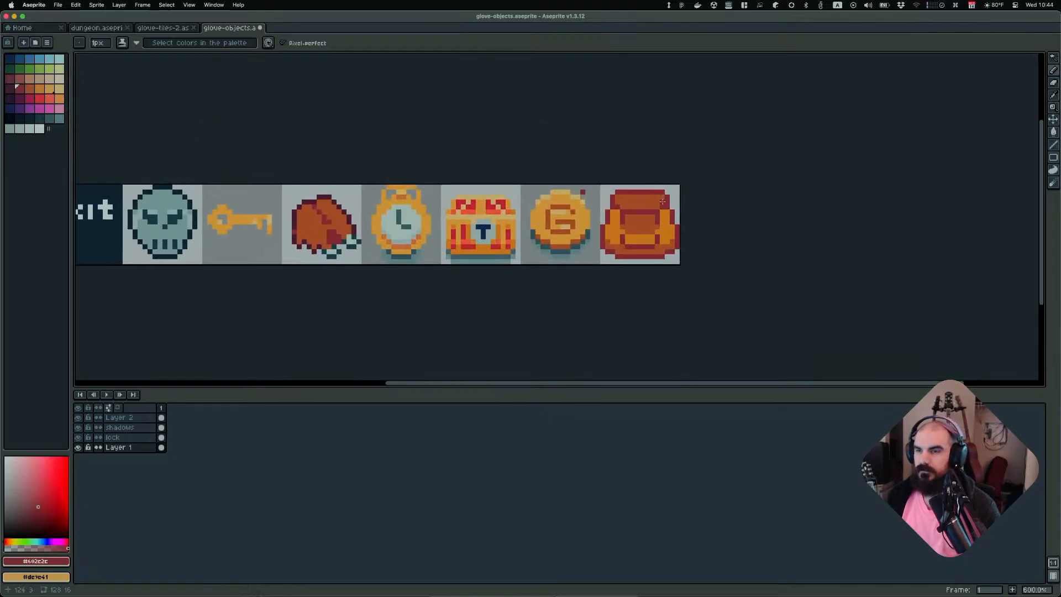
key(super+z)
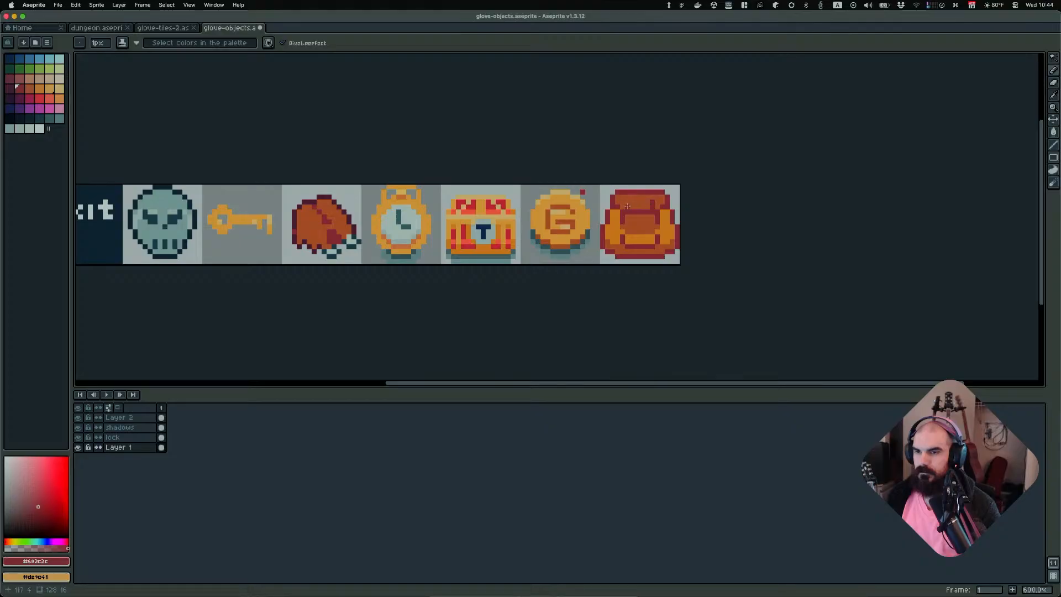
scroll(790, 204, down, 5)
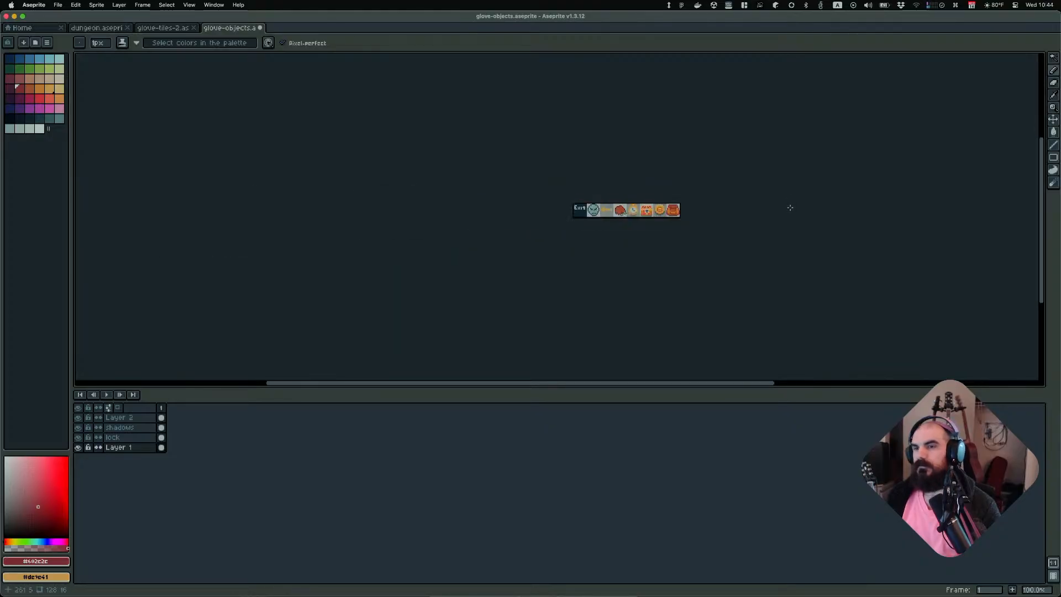
scroll(789, 206, up, 1)
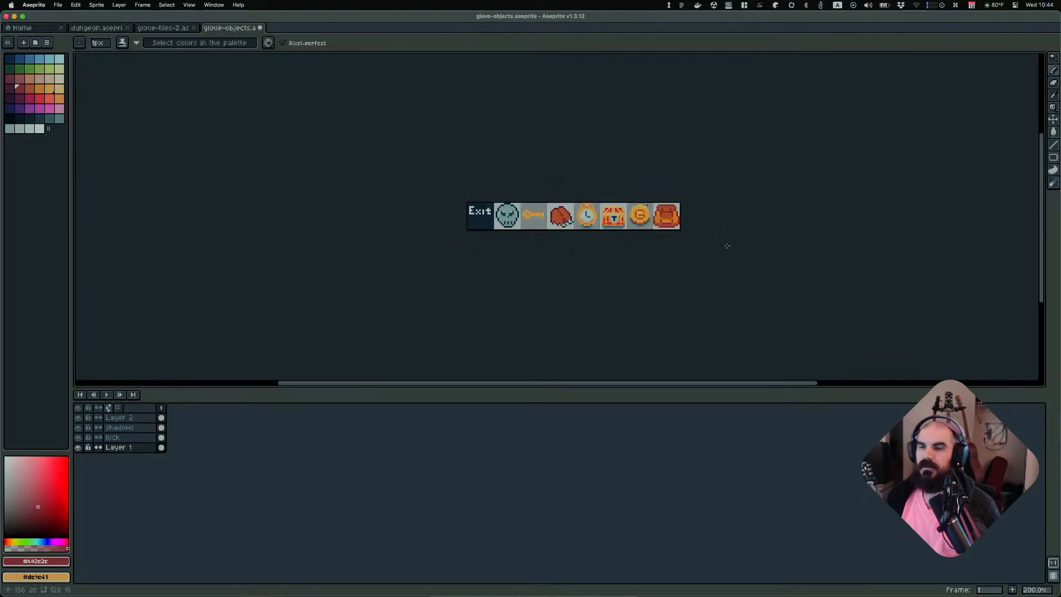
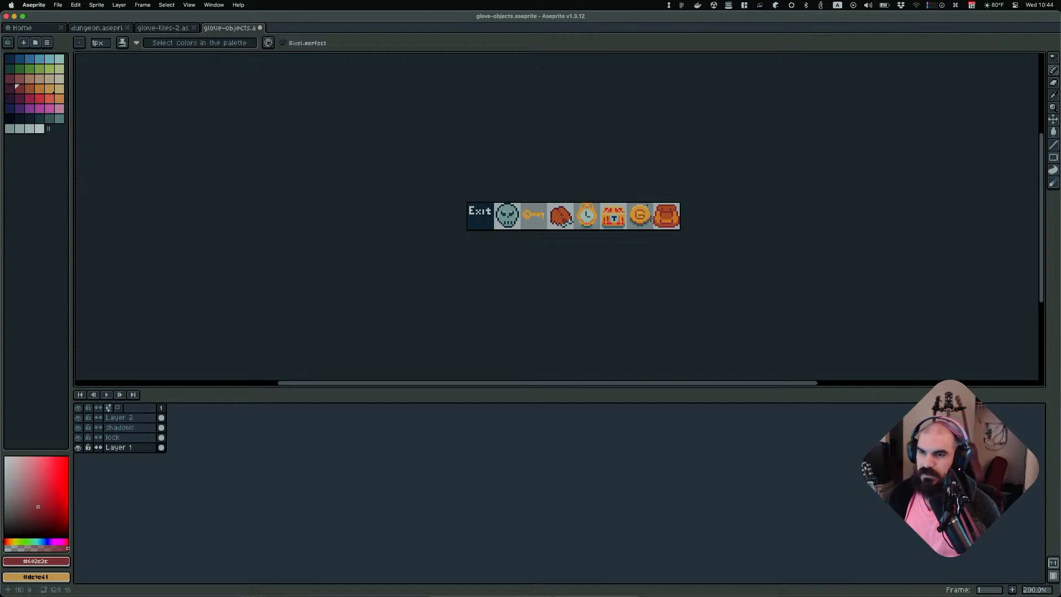
Zoom in and out across the sprite strip to compare the backpack with the other items
scroll(651, 213, up, 1)
scroll(718, 199, up, 1)
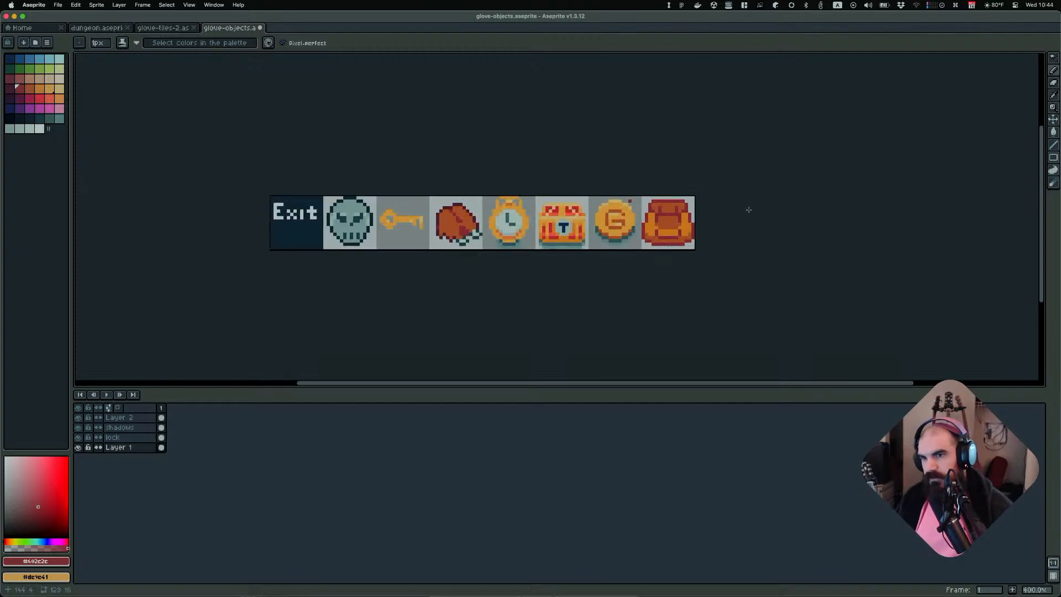
scroll(748, 215, down, 2)
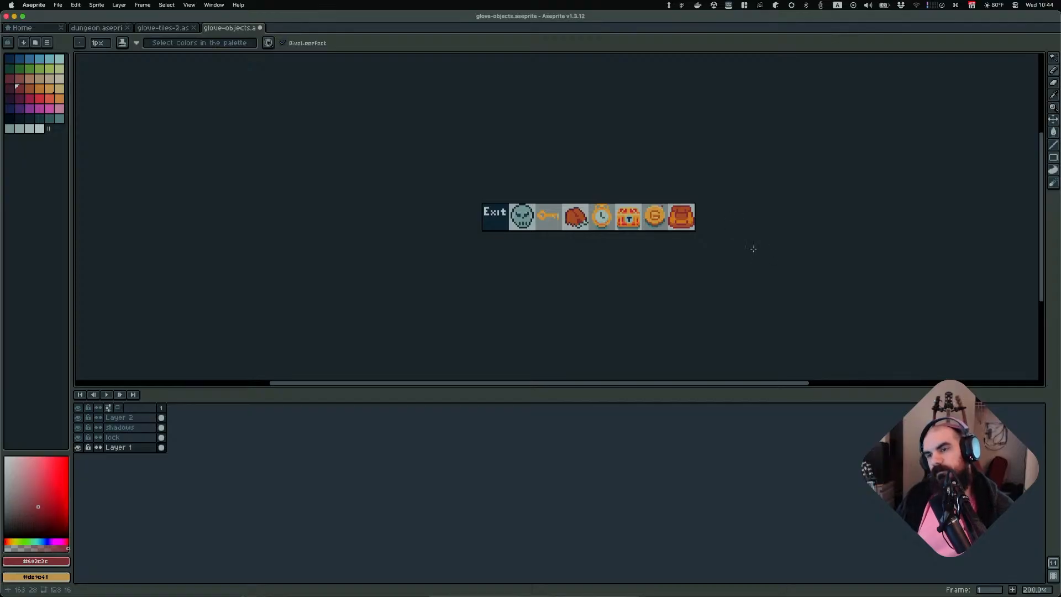
scroll(768, 238, up, 1)
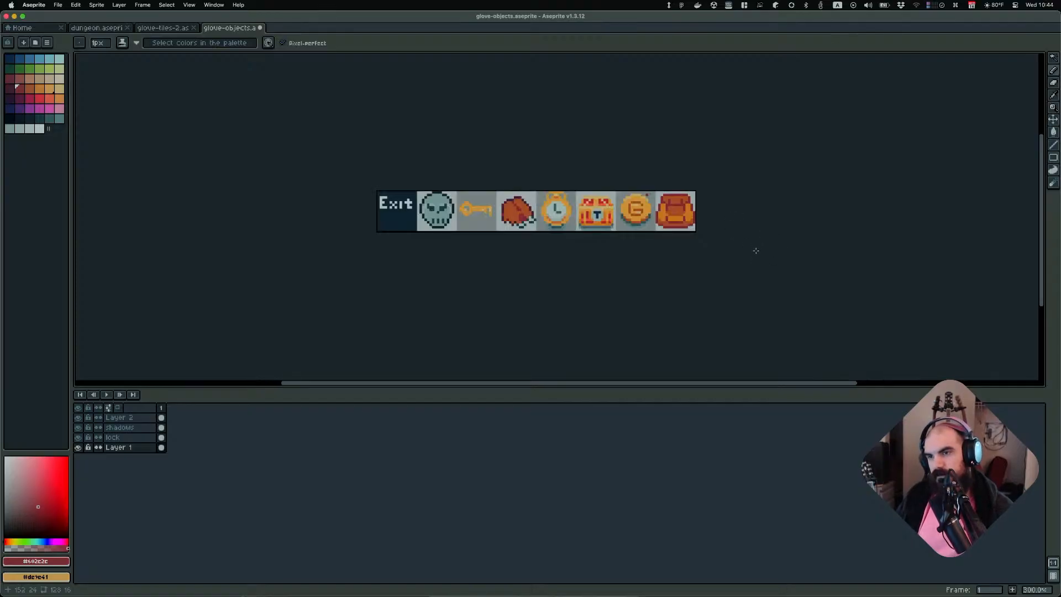
scroll(755, 248, down, 1)
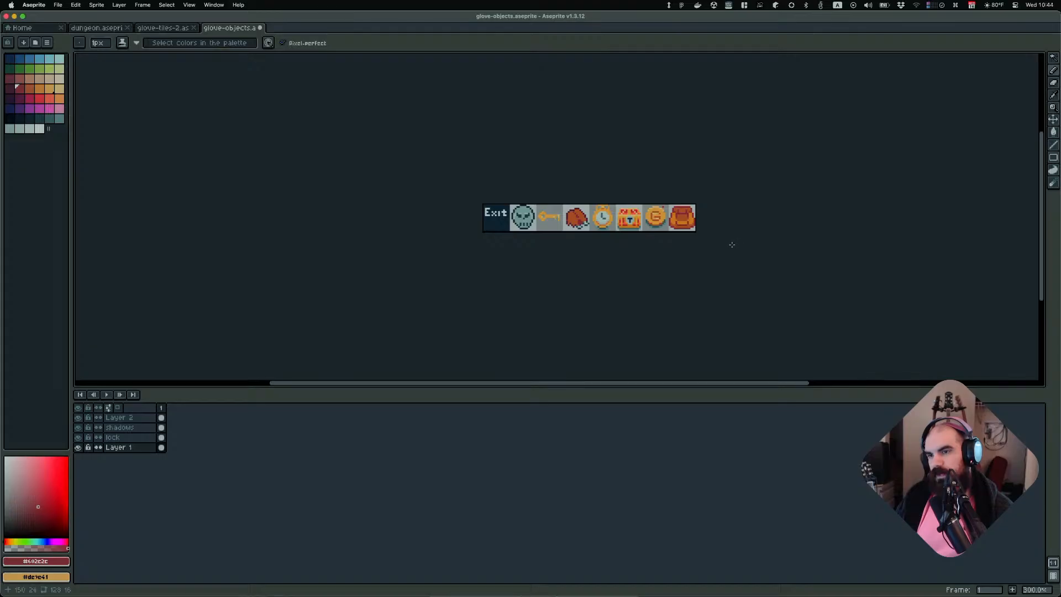
scroll(725, 252, up, 6)
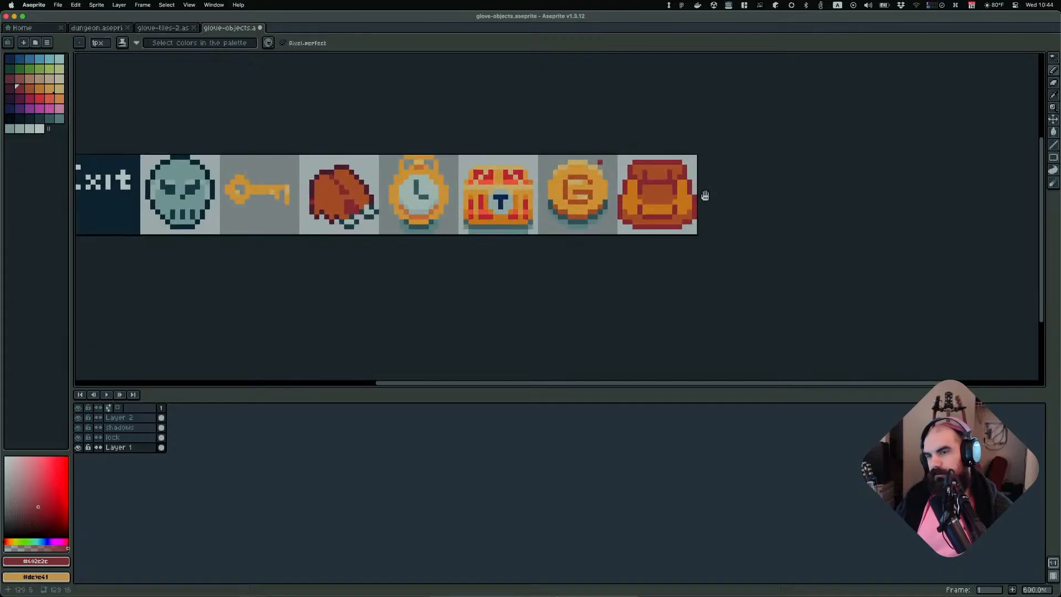
drag(607, 282, 653, 282)
scroll(725, 276, down, 7)
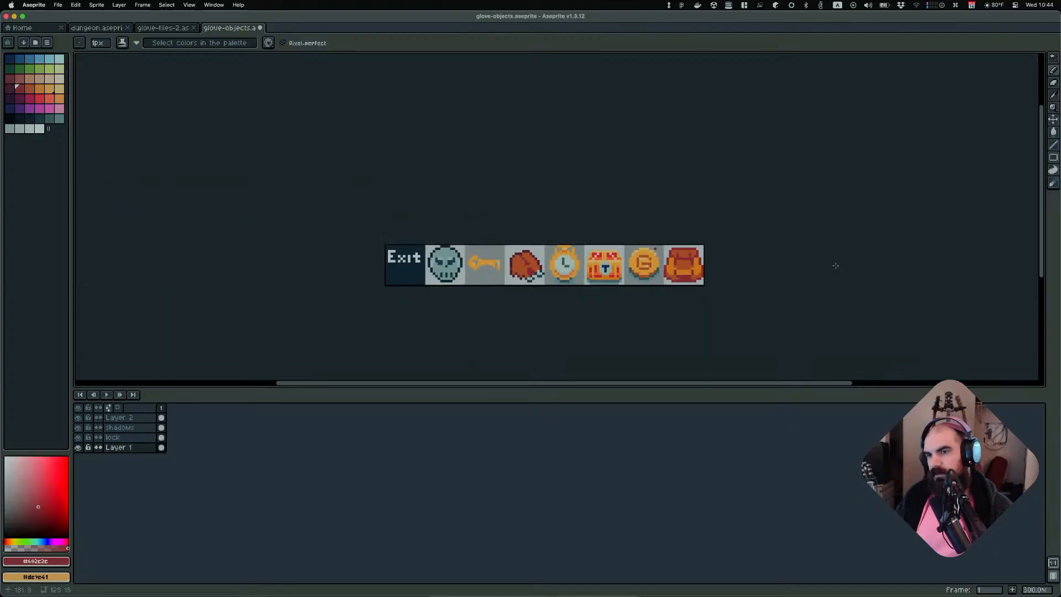
scroll(704, 267, up, 5)
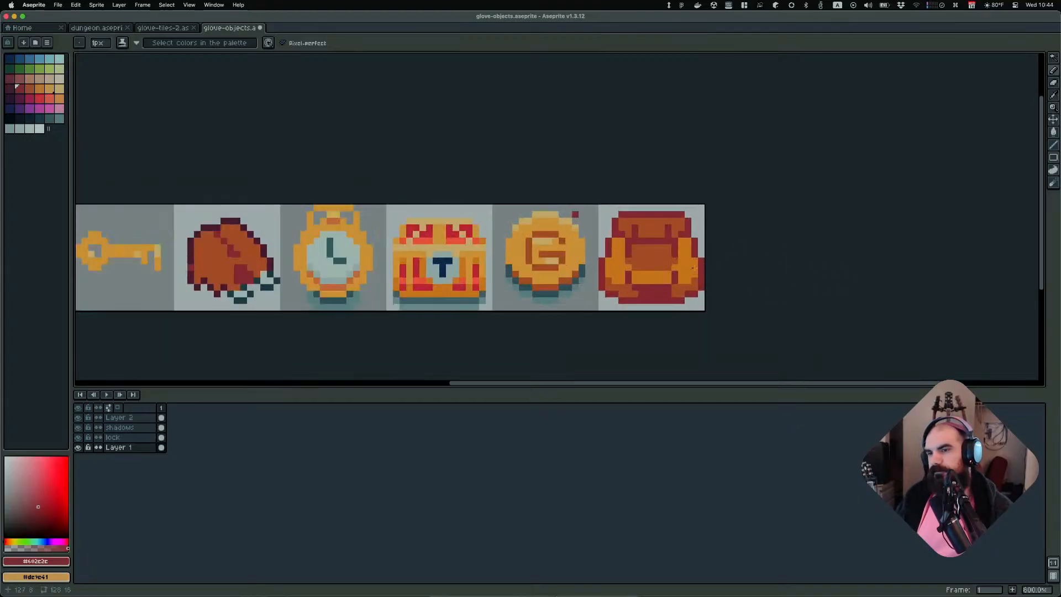
Sample the backpack's orange and brown tones and undo the last two edits
alt+click(656, 286)
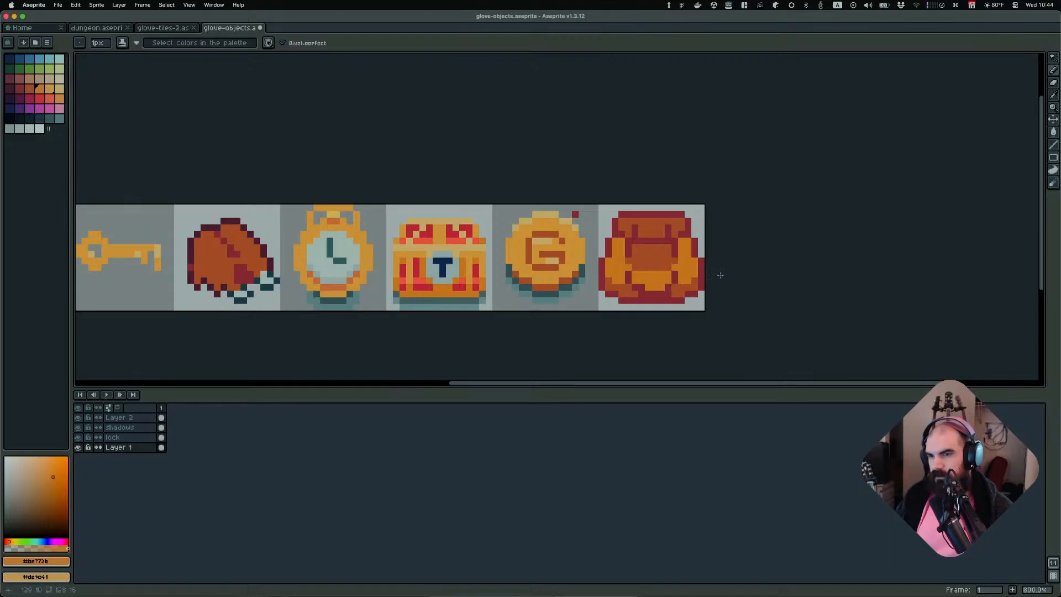
scroll(777, 270, down, 4)
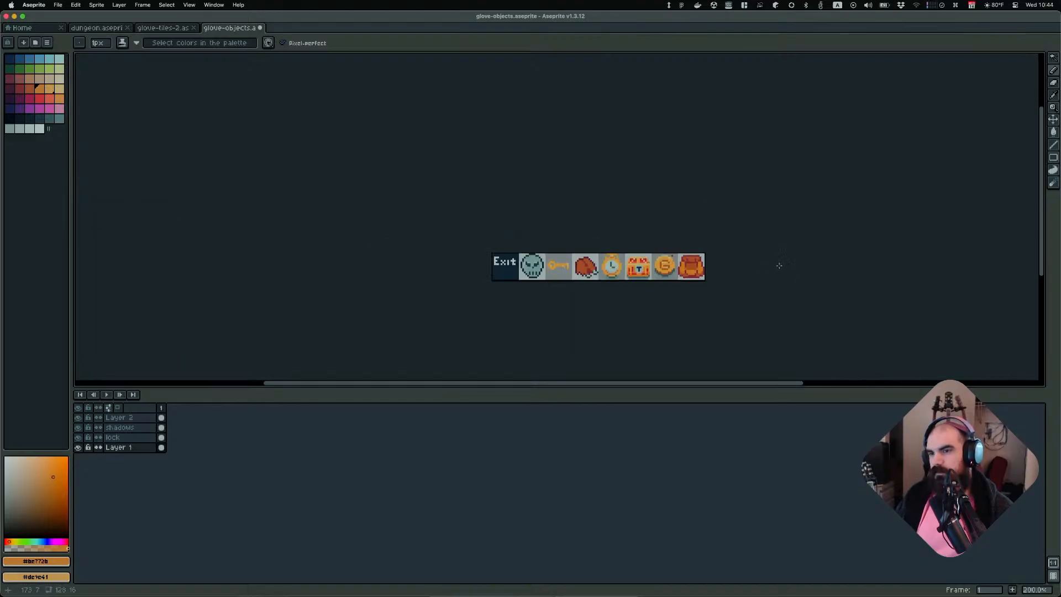
scroll(753, 270, up, 4)
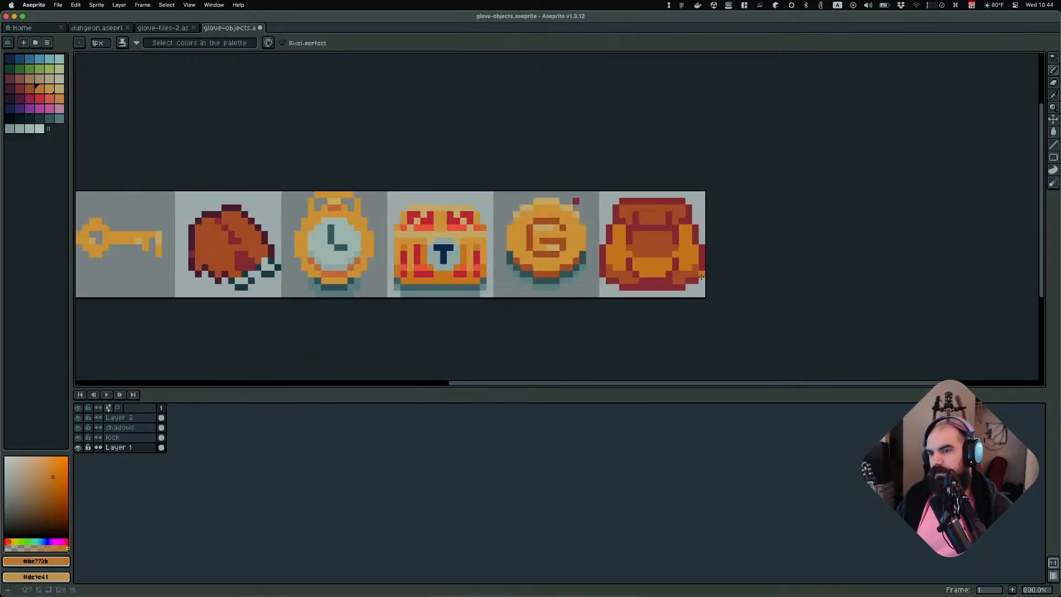
alt+click(646, 250)
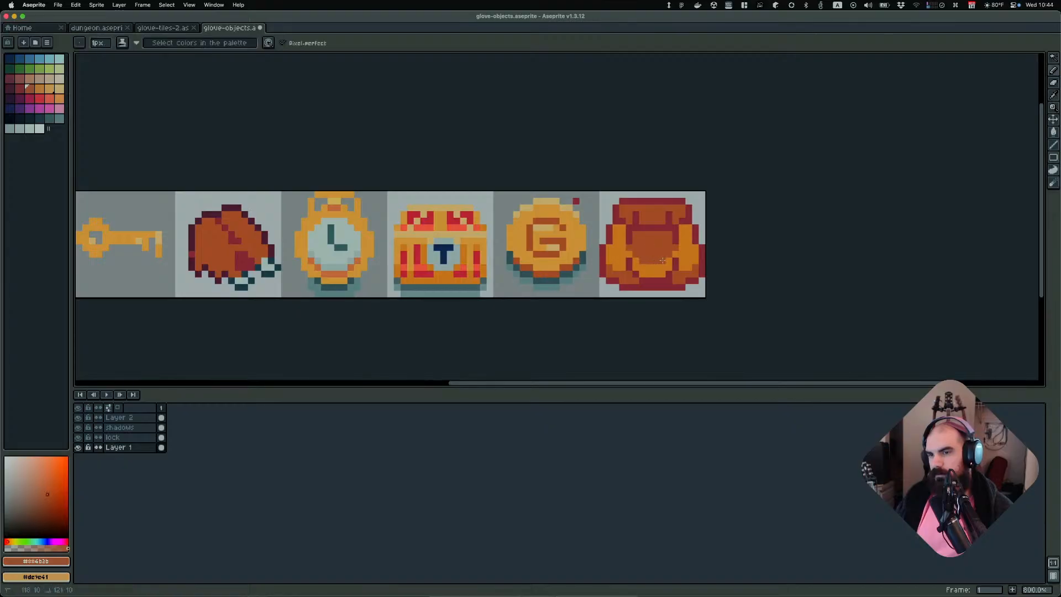
scroll(837, 246, down, 4)
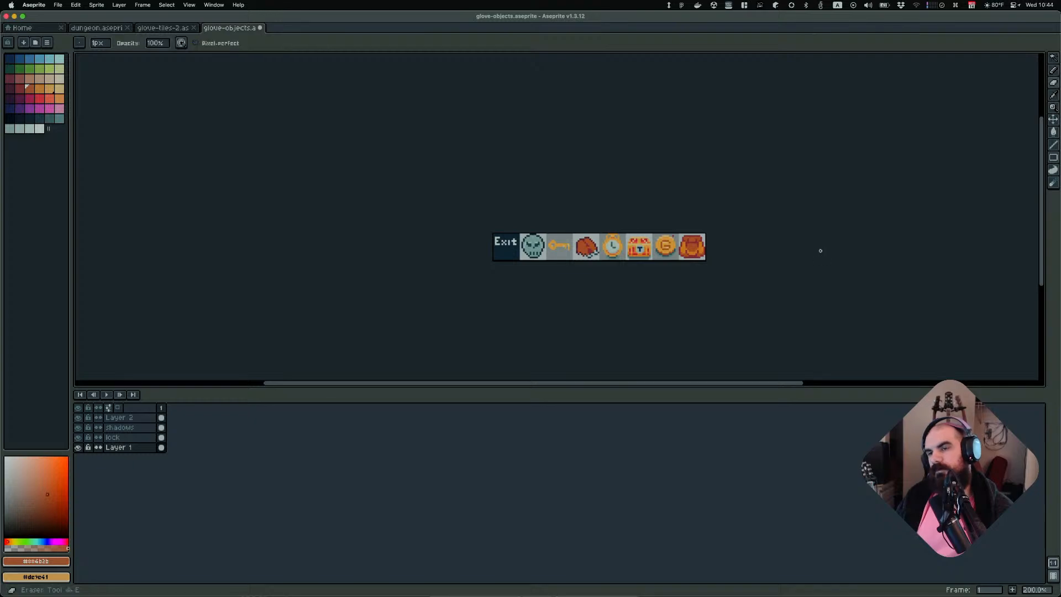
scroll(811, 252, down, 1)
scroll(807, 253, up, 1)
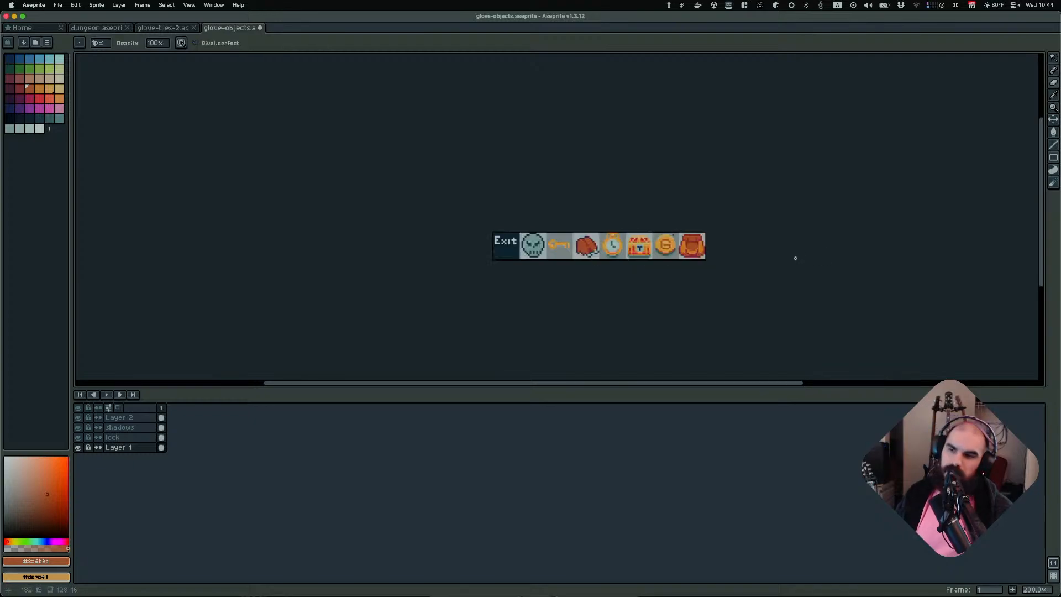
key(super+z)
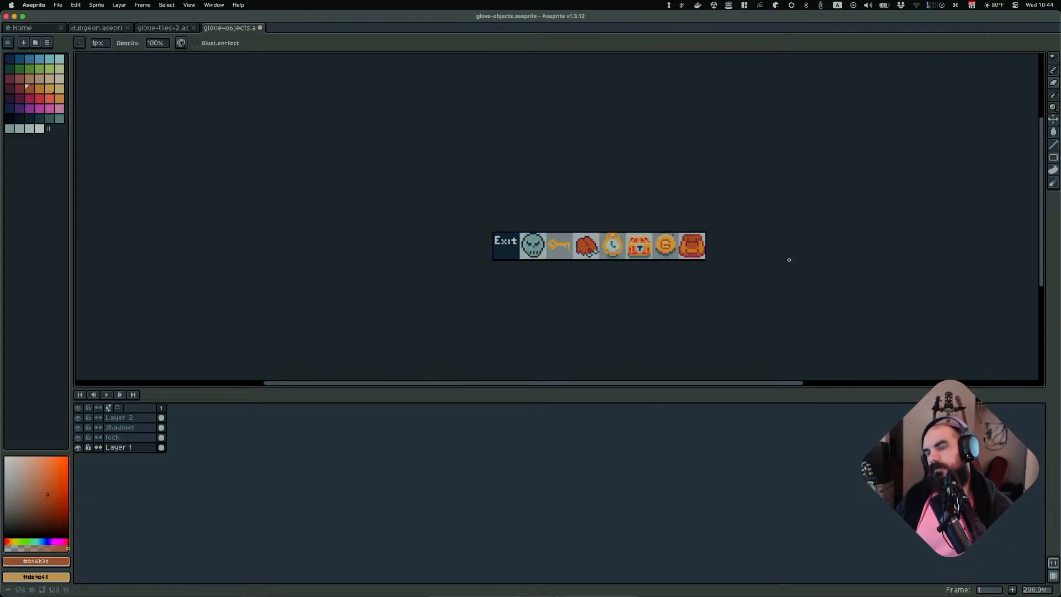
key(super+z)
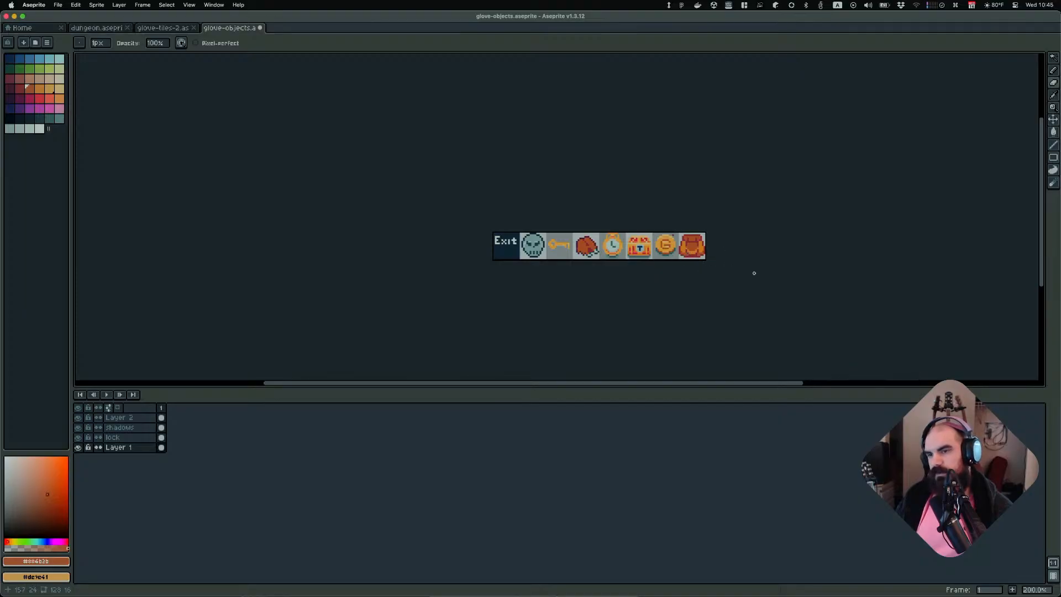
On the Shadows layer, pencil a teal shadow row along the bottom edge of the backpack
scroll(754, 273, up, 7)
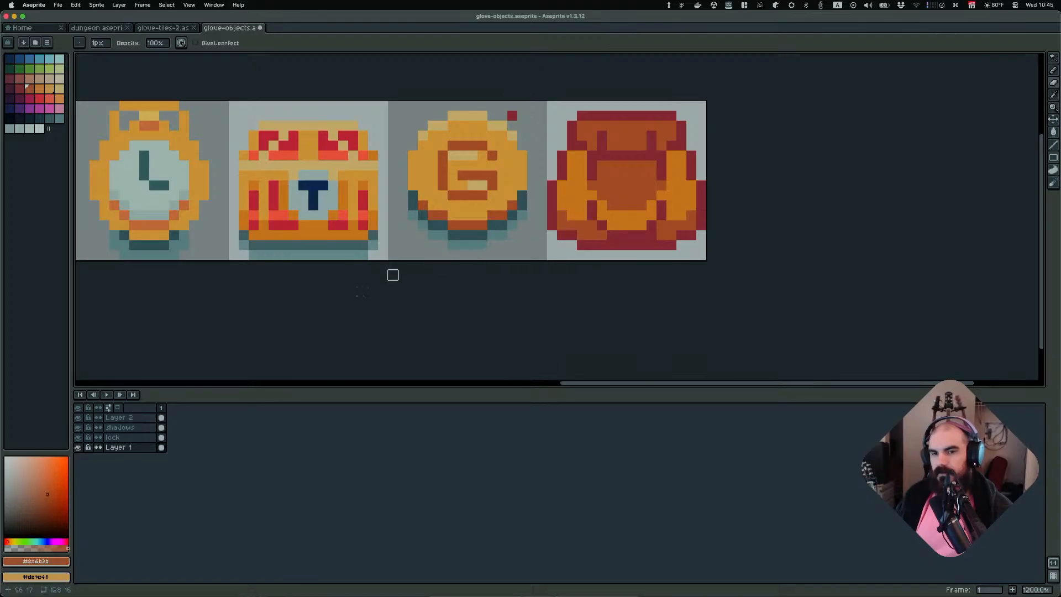
click(119, 427)
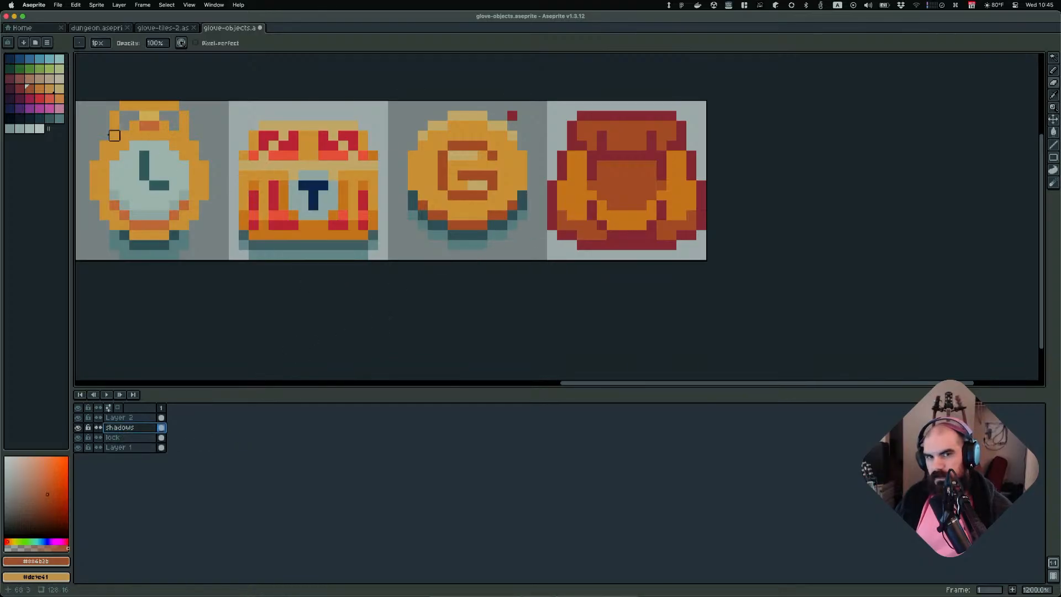
click(49, 118)
key(b)
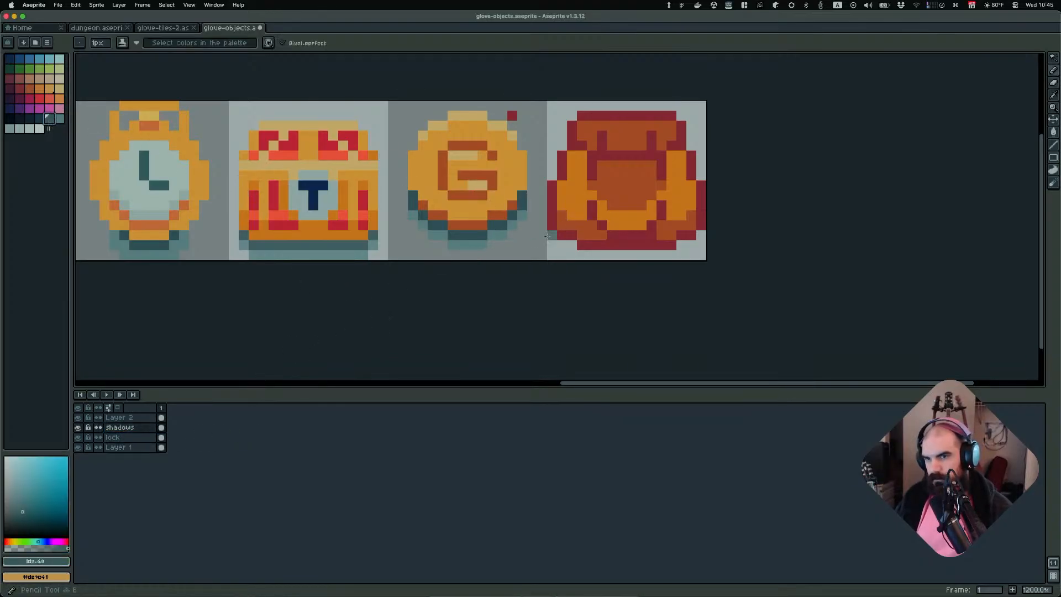
click(548, 237)
click(572, 245)
click(586, 252)
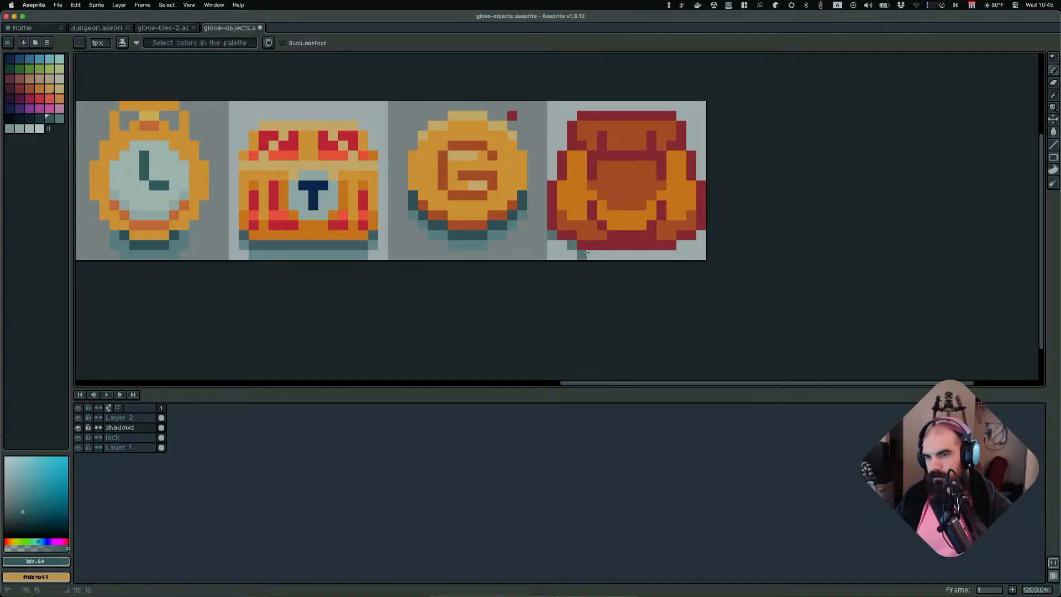
drag(586, 252, 685, 250)
click(682, 245)
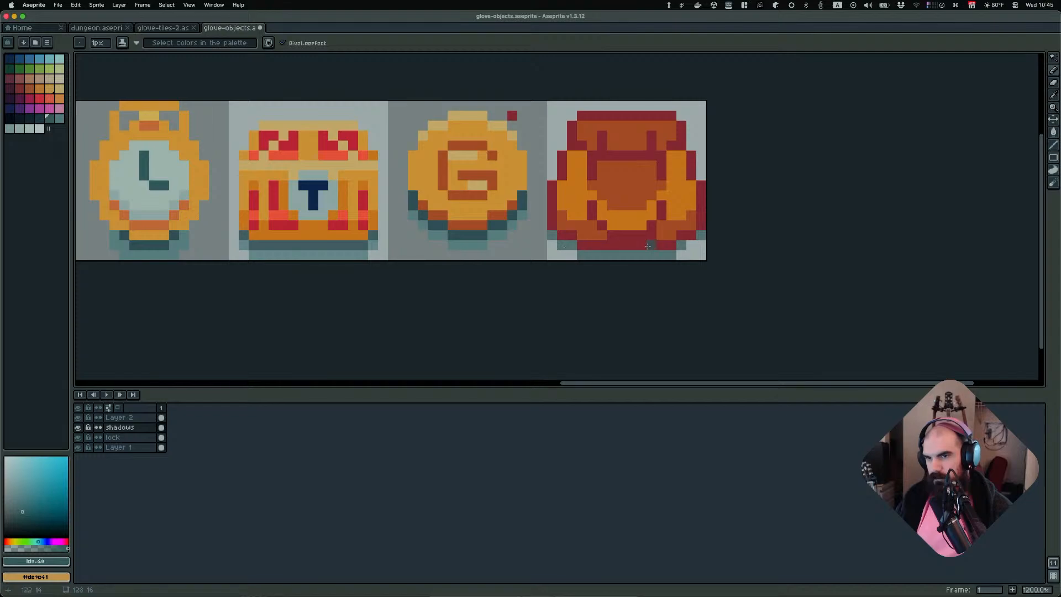
Try a darker teal shadow stroke under the backpack and undo it
click(441, 256)
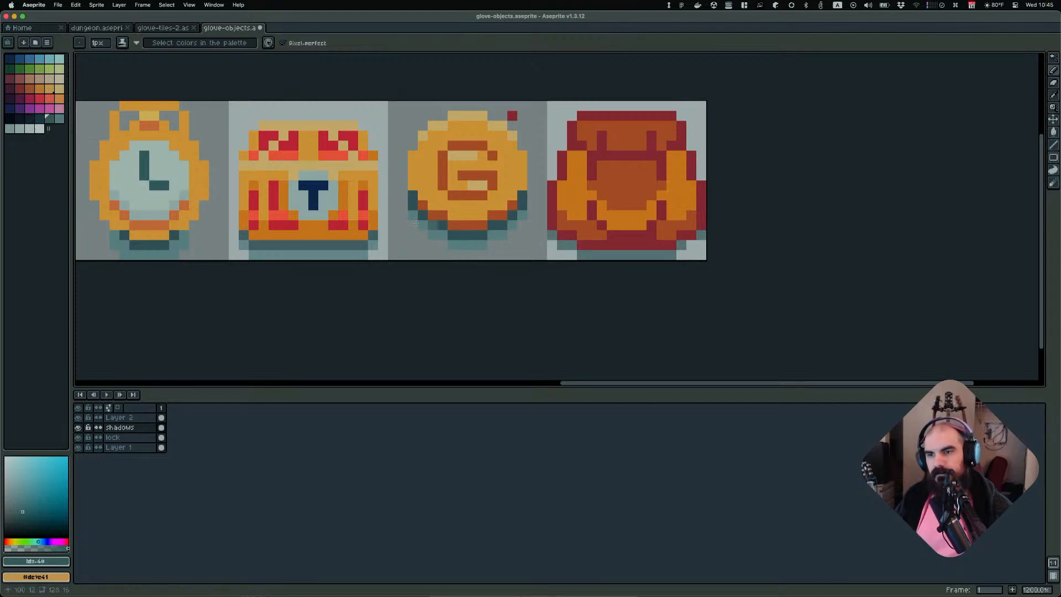
click(42, 119)
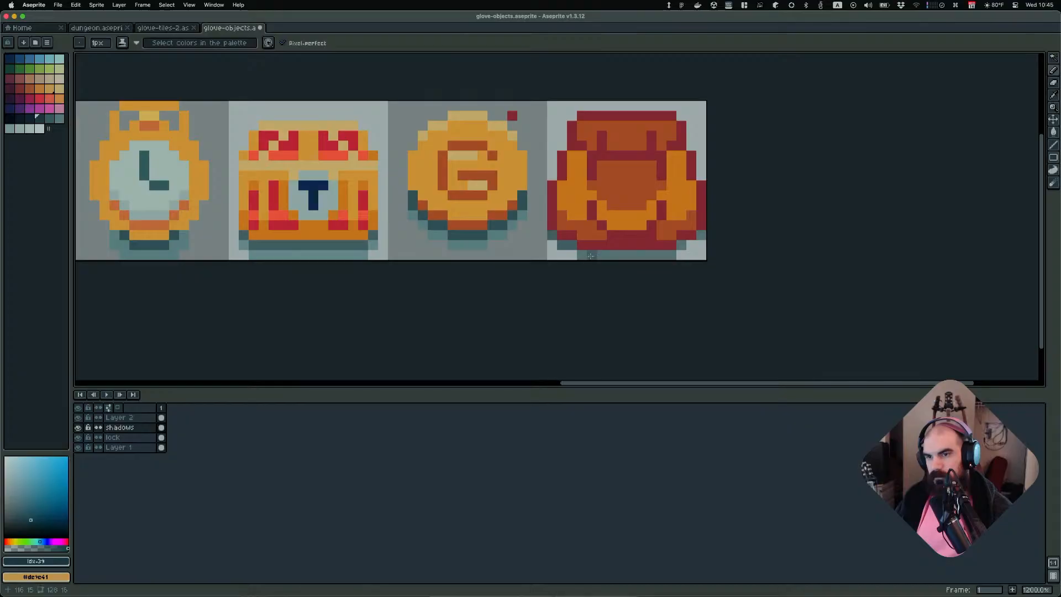
mouse_move(590, 255)
mouse_down()
mouse_move(676, 255)
mouse_move(705, 235)
mouse_up()
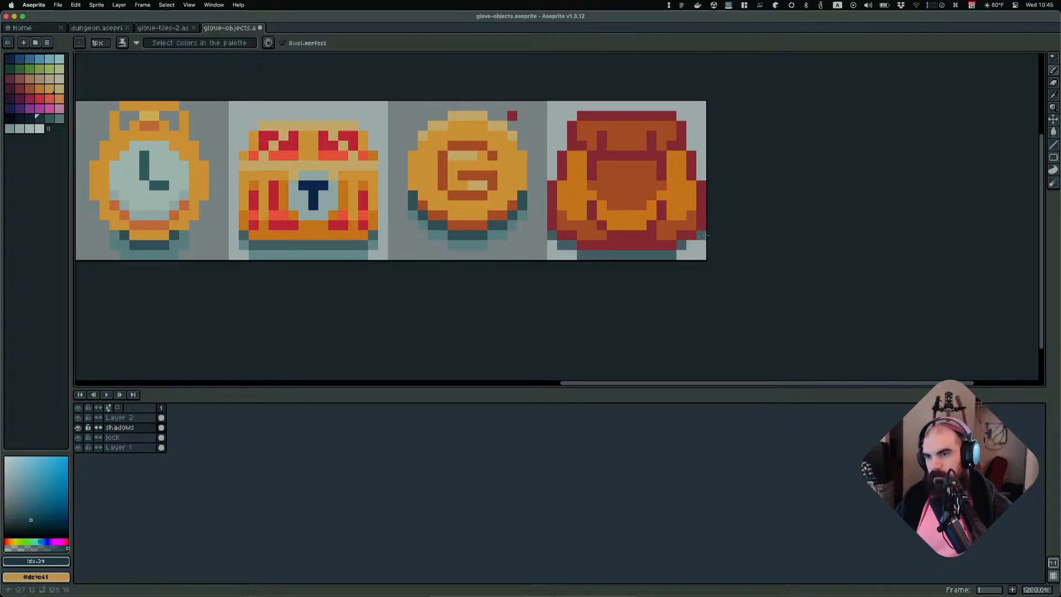
click(50, 119)
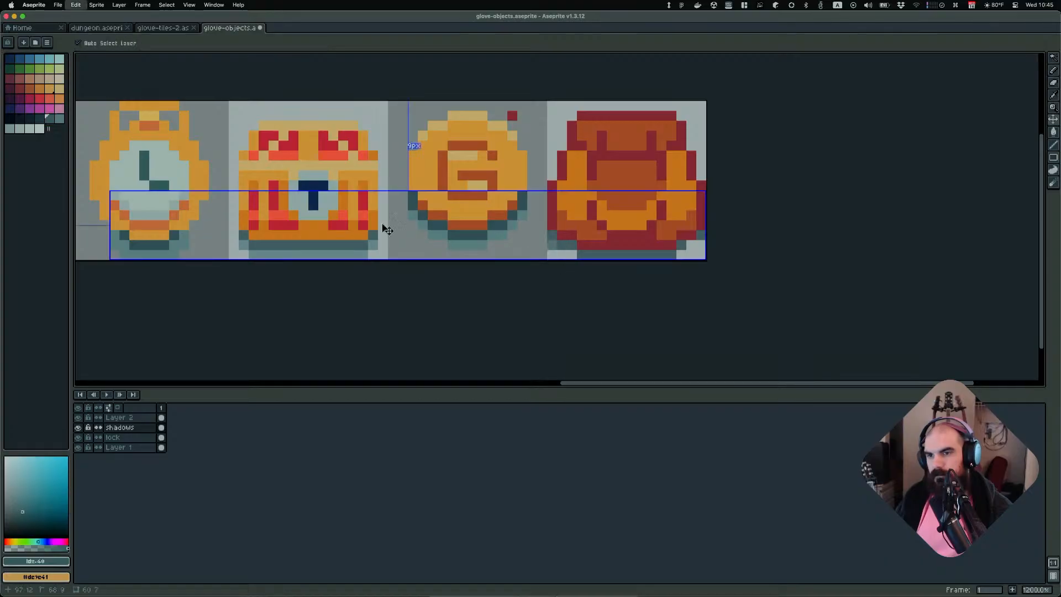
key(super+z)
Pencil lighter teal shadow pixels at the backpack's lower left corner
click(59, 118)
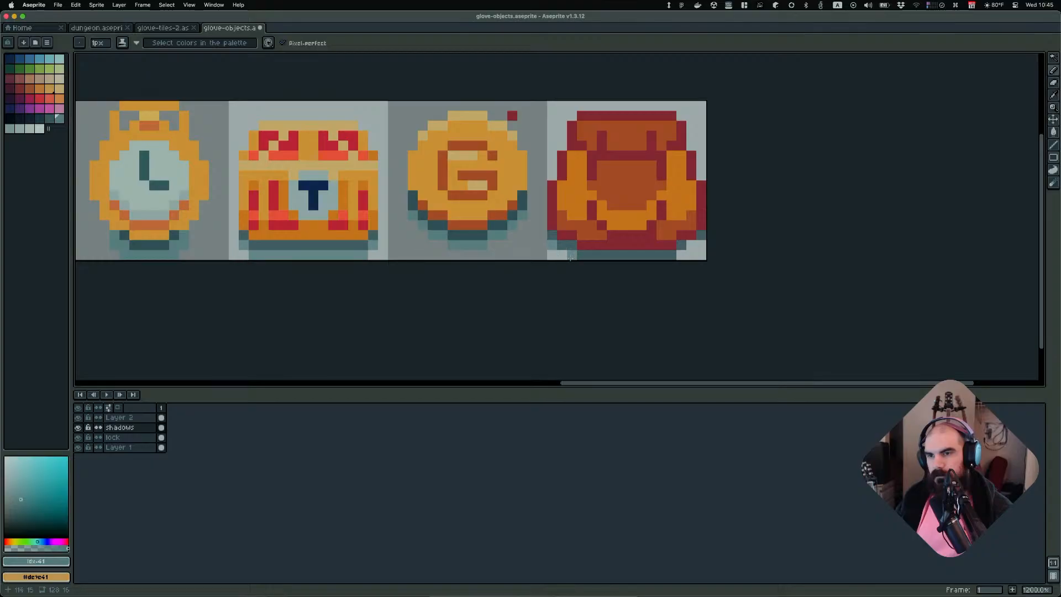
drag(572, 255, 552, 255)
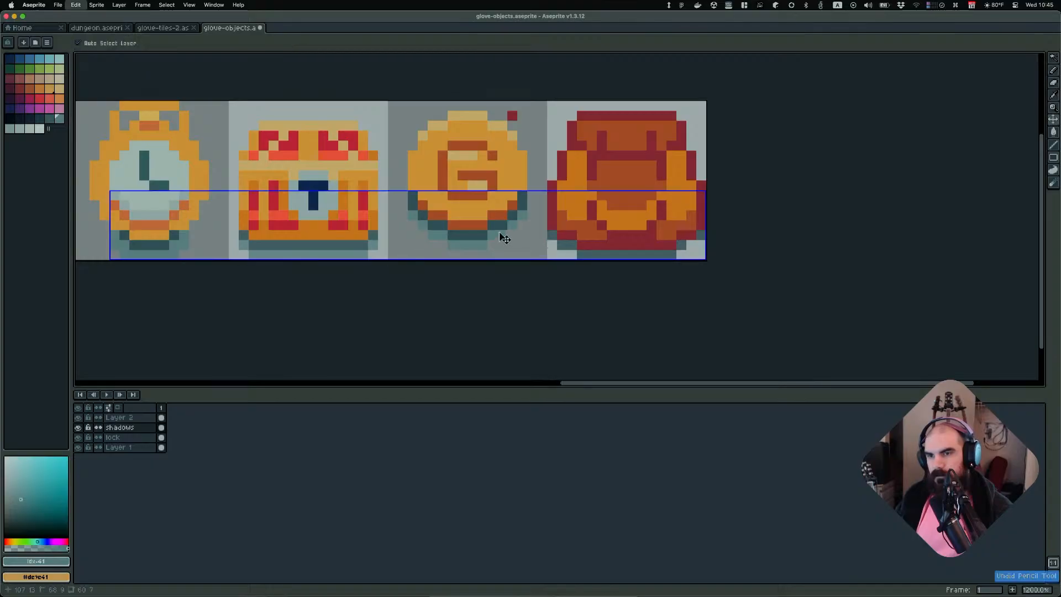
click(50, 118)
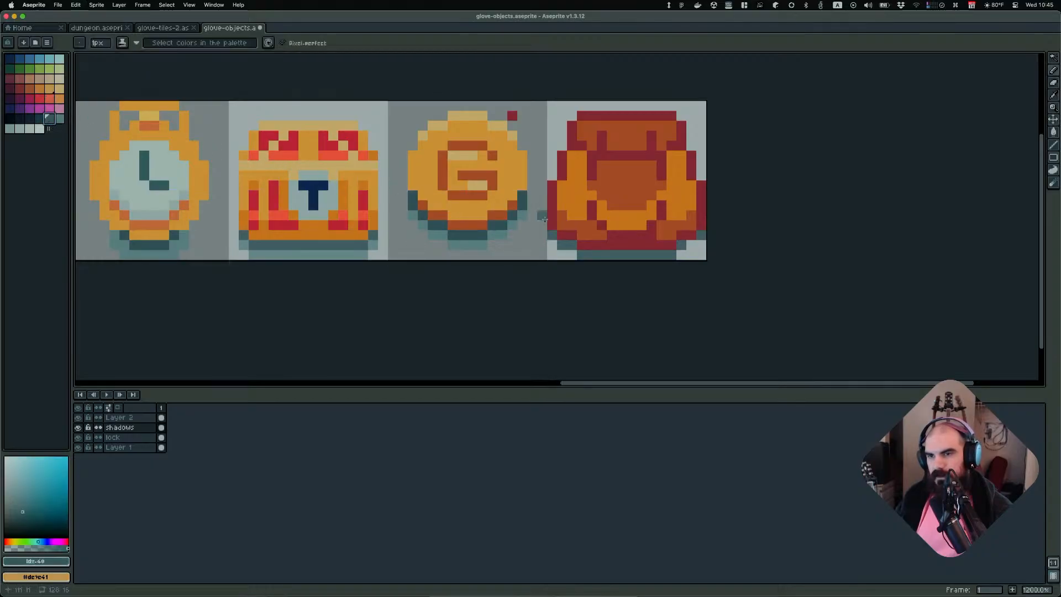
click(552, 245)
drag(571, 256, 562, 255)
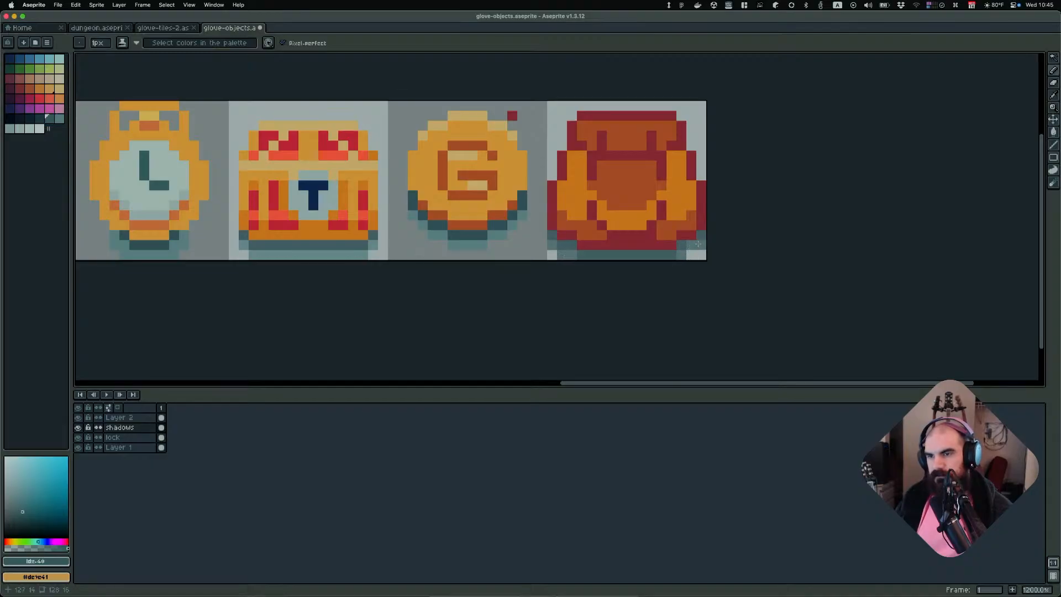
Zoom in and out to check the backpack's new shadow against the neighbouring sprites
scroll(713, 237, down, 7)
scroll(800, 206, up, 1)
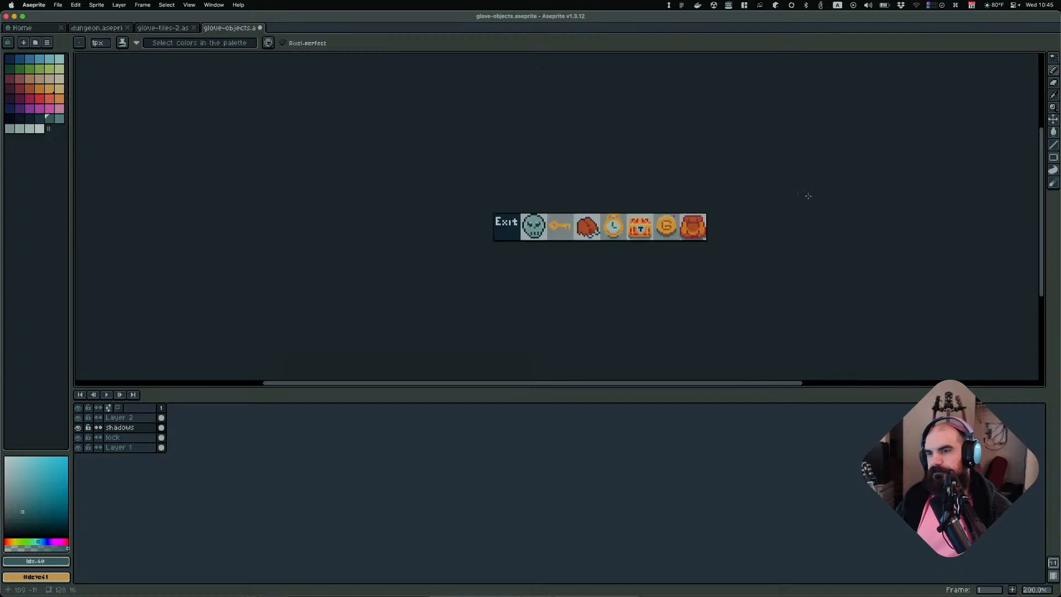
scroll(789, 206, up, 7)
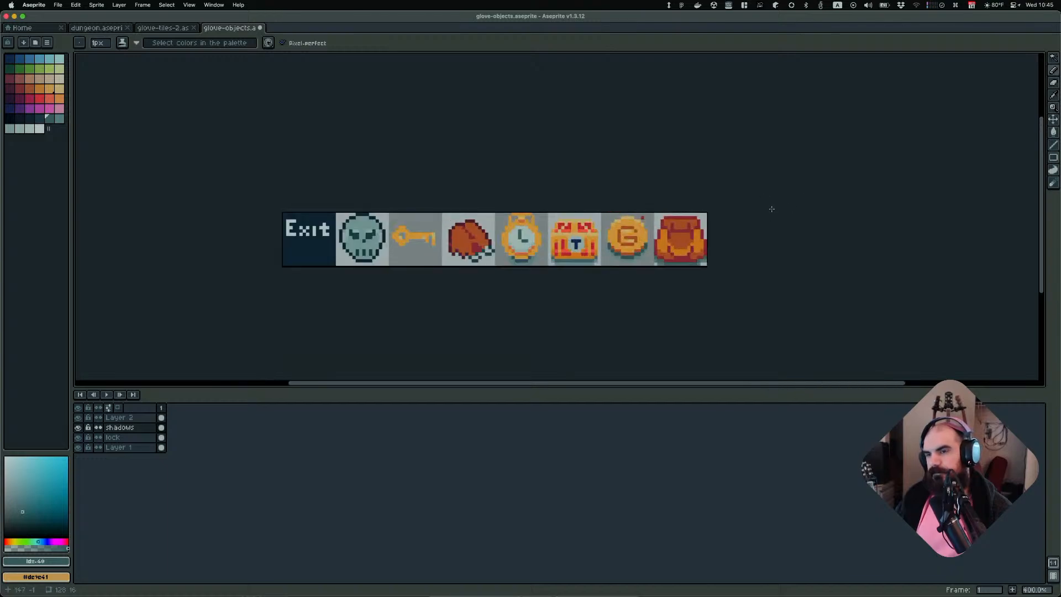
scroll(718, 254, down, 3)
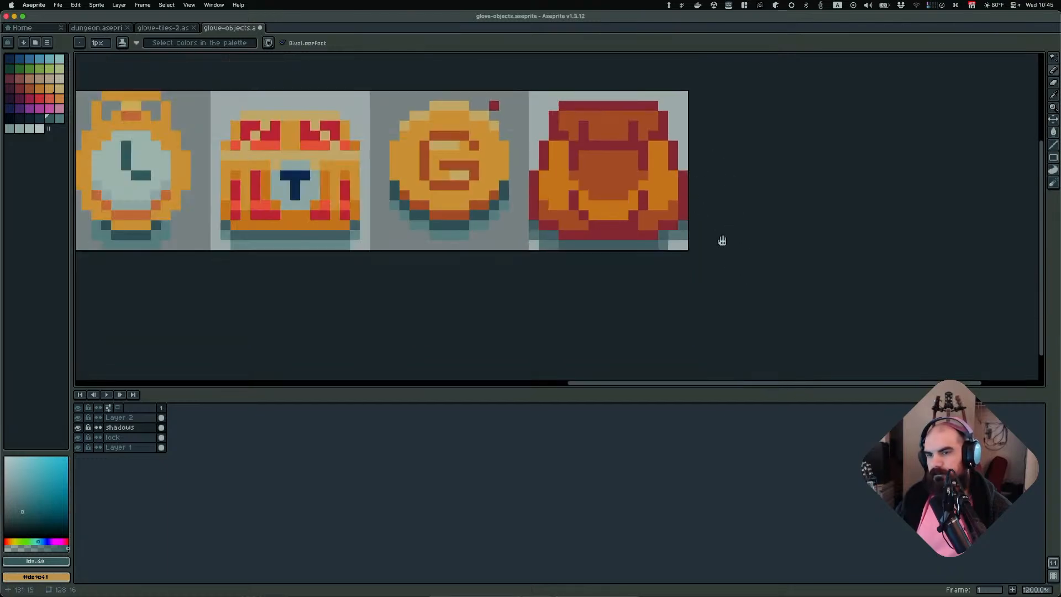
scroll(721, 241, up, 1)
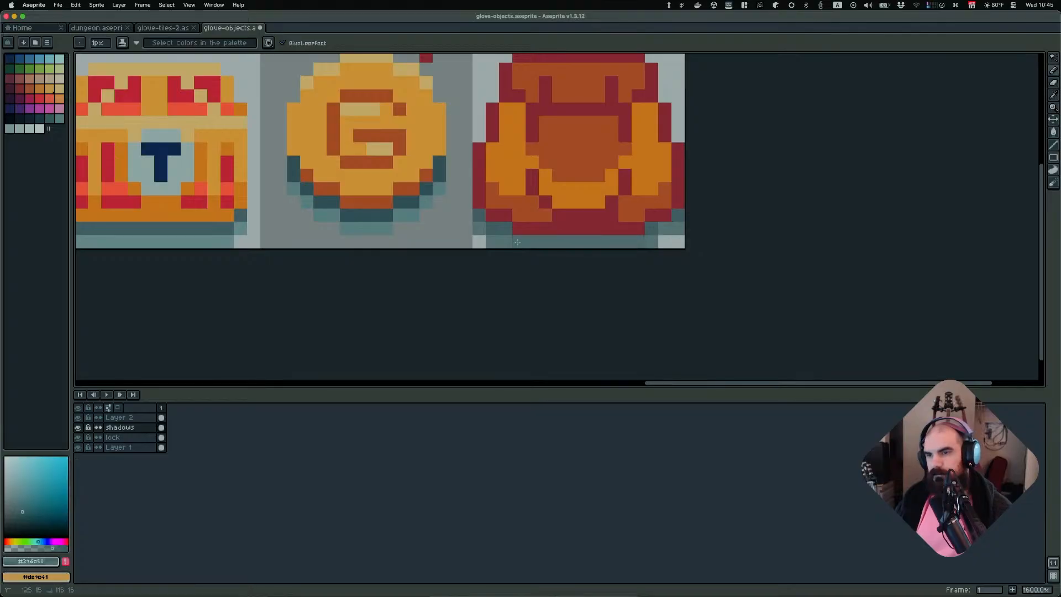
alt+click(533, 233)
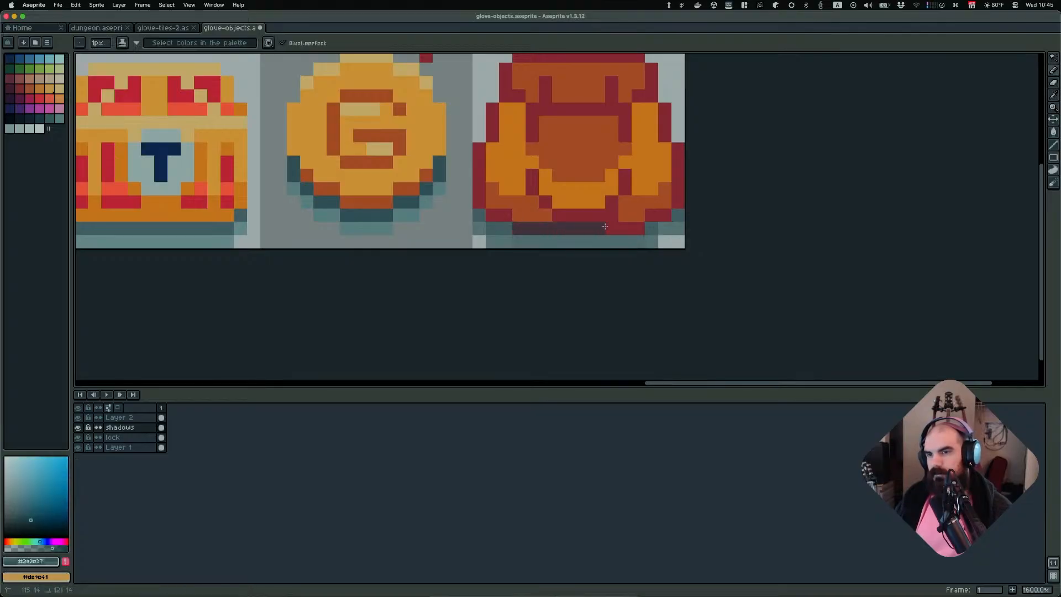
scroll(642, 226, down, 7)
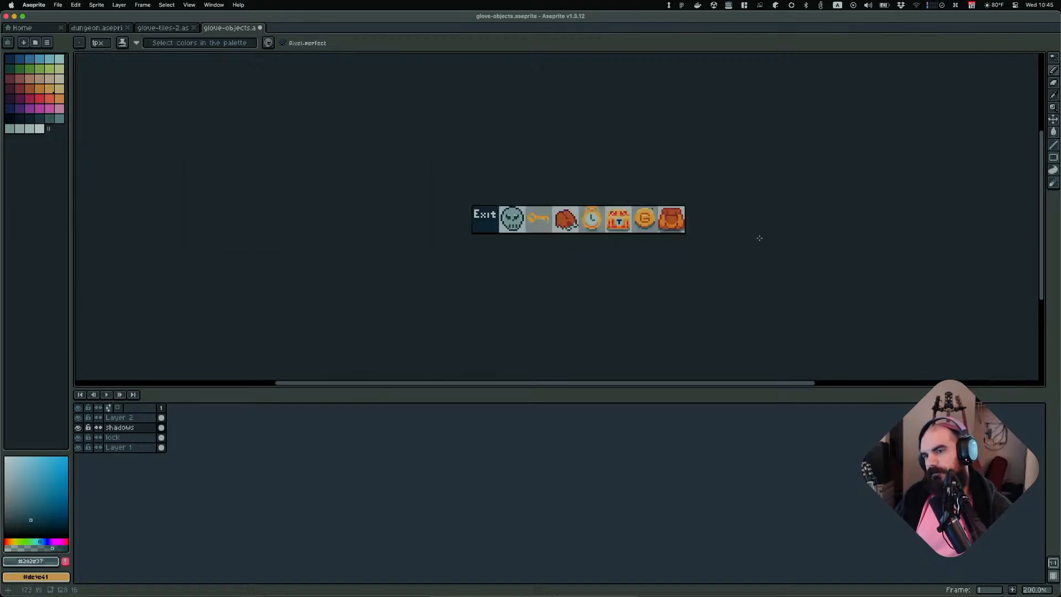
scroll(700, 234, up, 7)
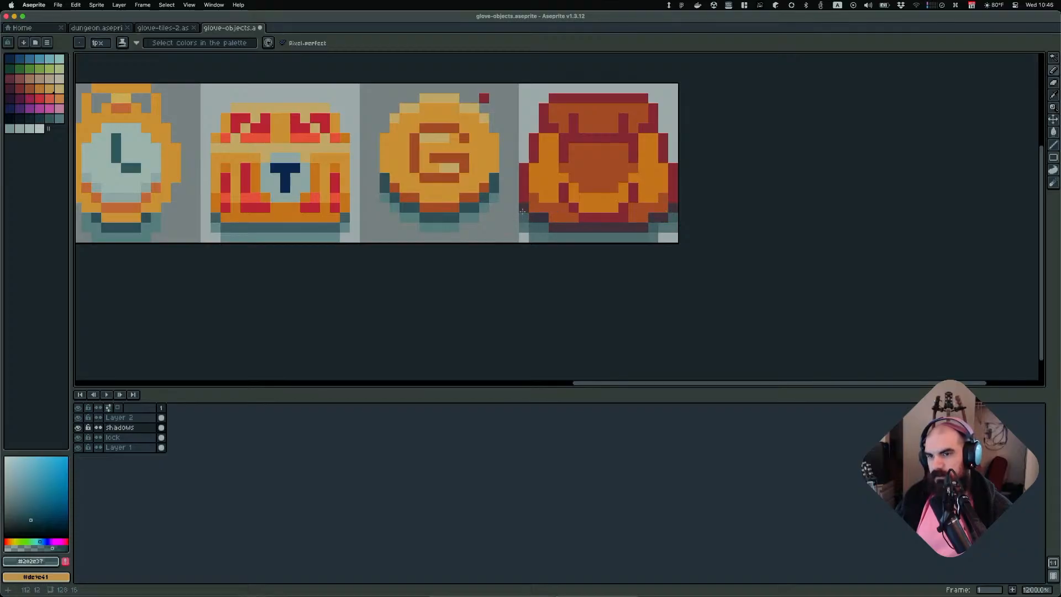
Sample an orange from the backpack and pencil a lighter highlight row across the backpack's top flap
scroll(755, 215, down, 8)
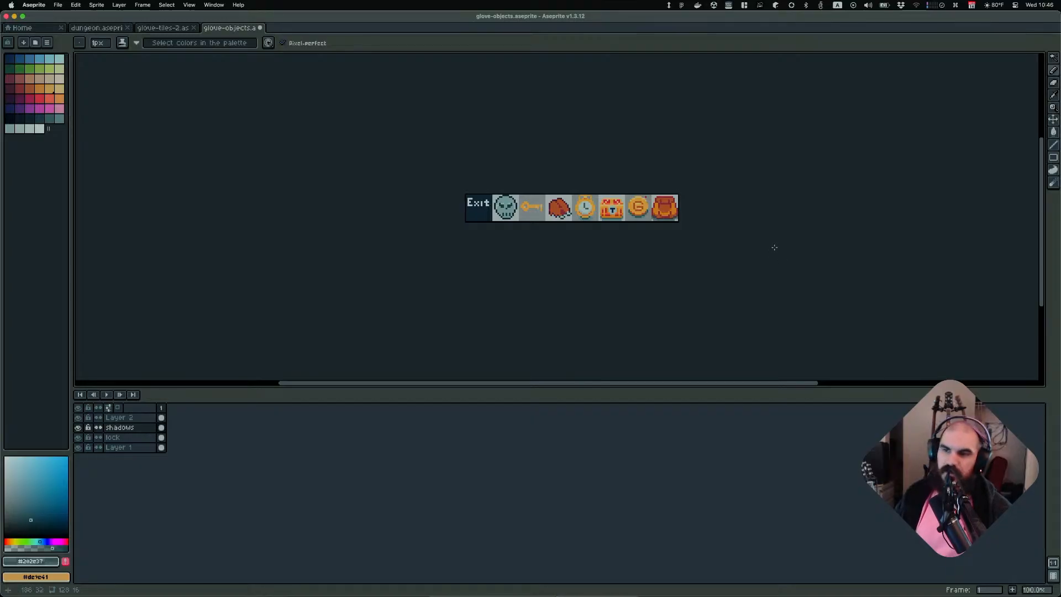
scroll(742, 250, up, 4)
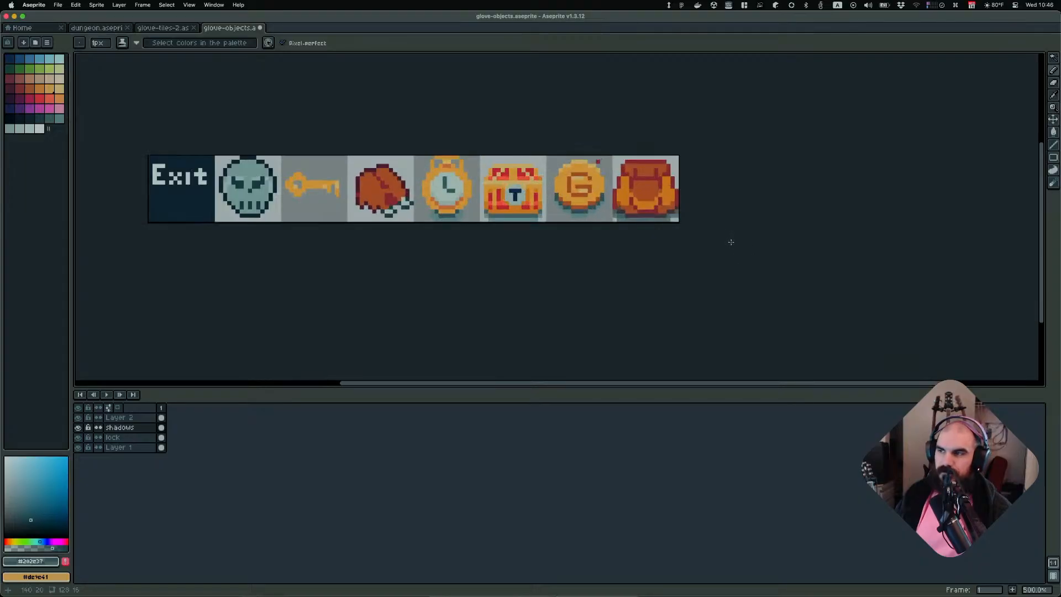
scroll(674, 246, up, 1)
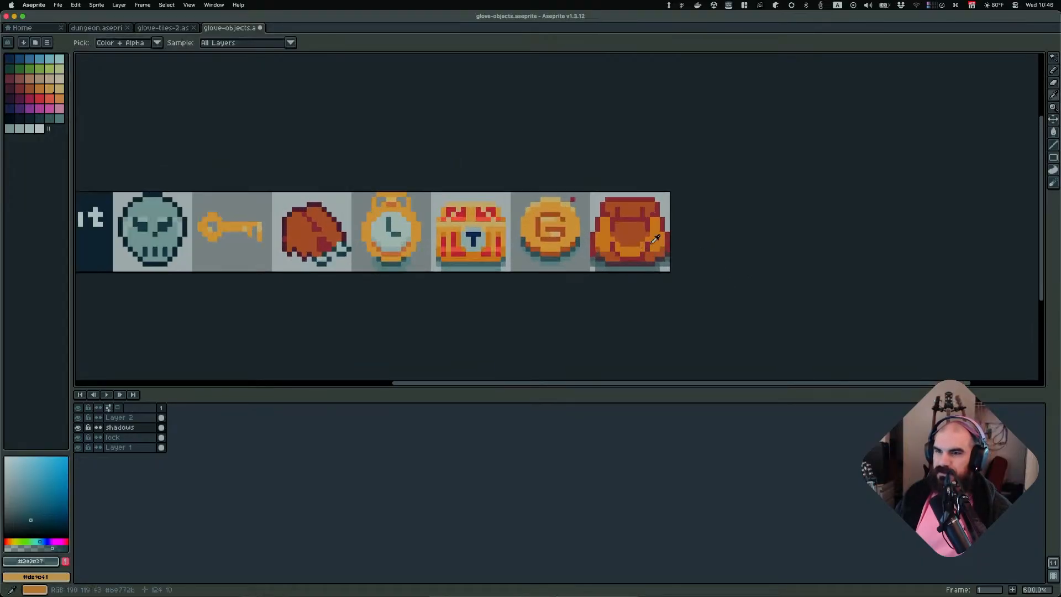
alt+click(621, 225)
scroll(621, 237, up, 3)
alt+click(620, 232)
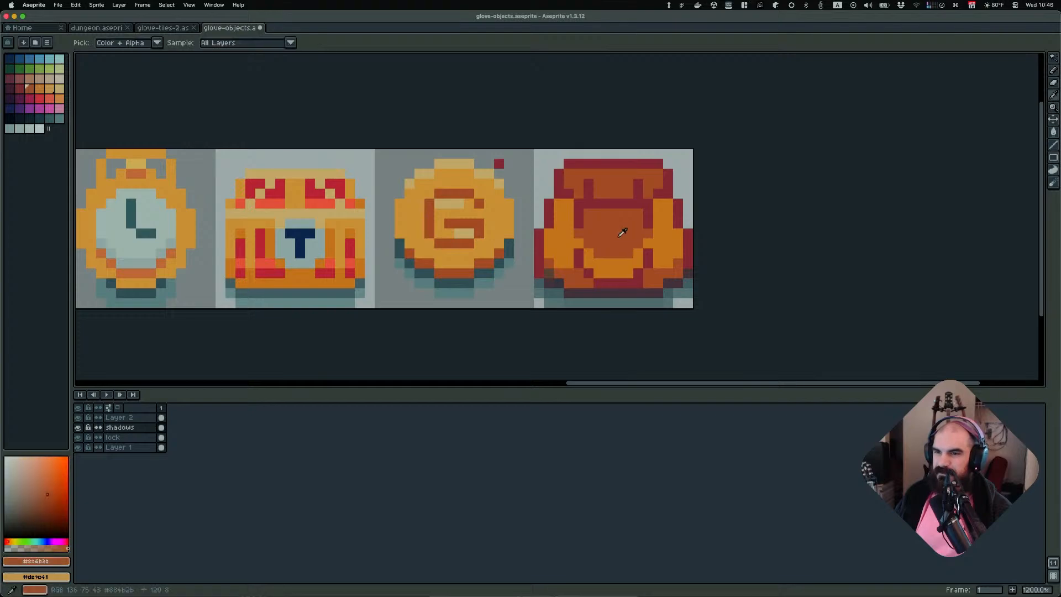
scroll(788, 239, down, 8)
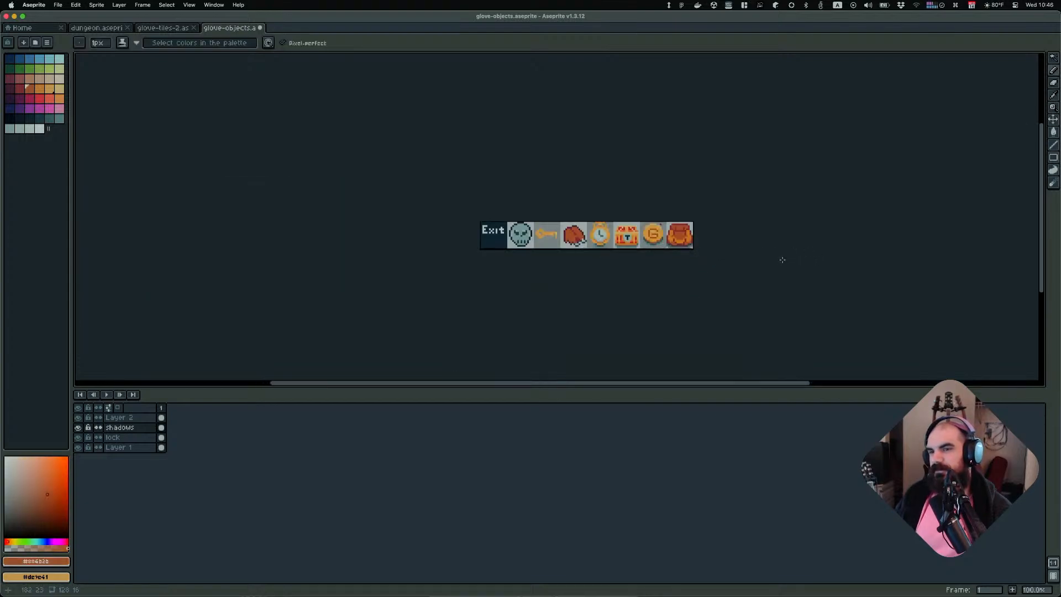
scroll(685, 231, up, 8)
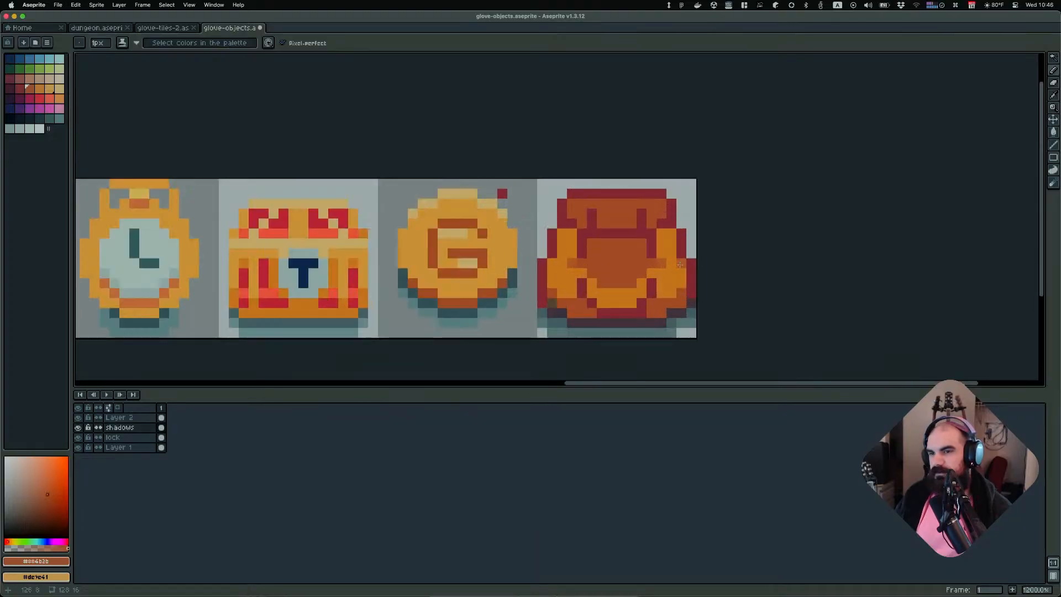
alt+click(651, 222)
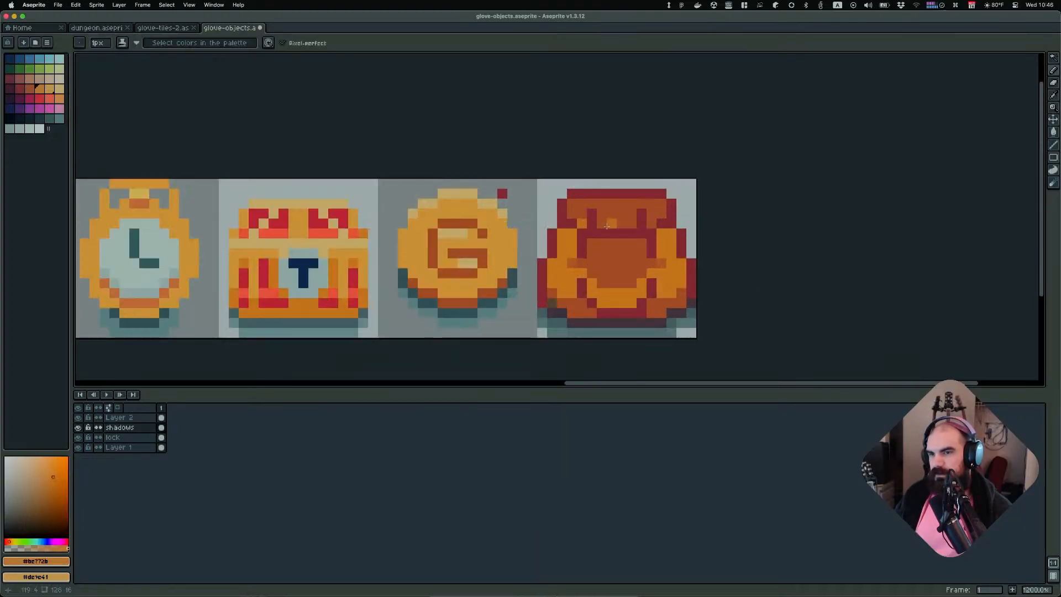
drag(606, 226, 627, 225)
Zoom out and back in to compare the backpack with the other sprites, and save the file
scroll(651, 223, down, 8)
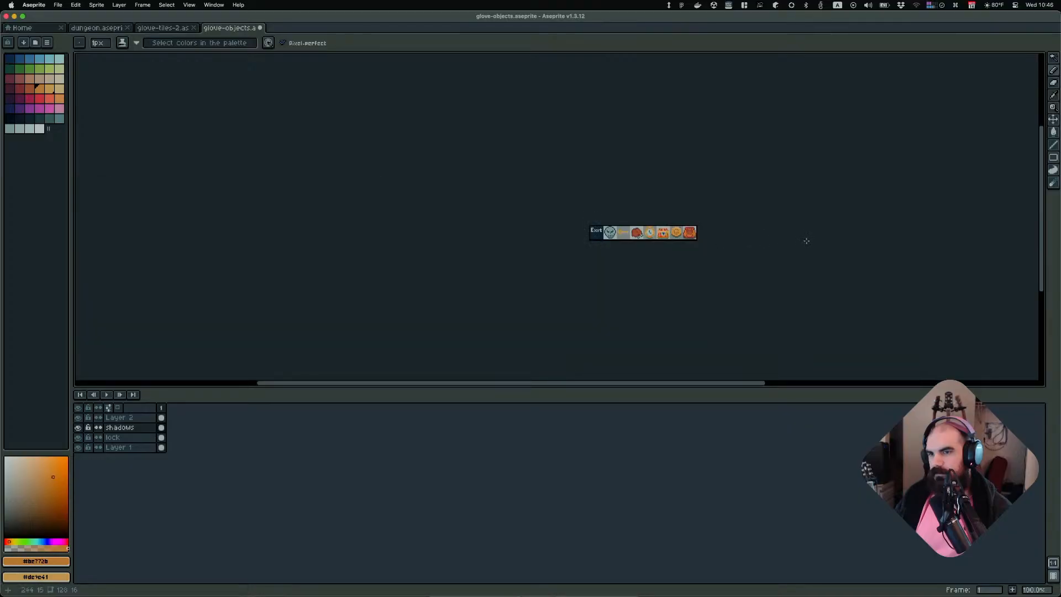
scroll(763, 232, up, 6)
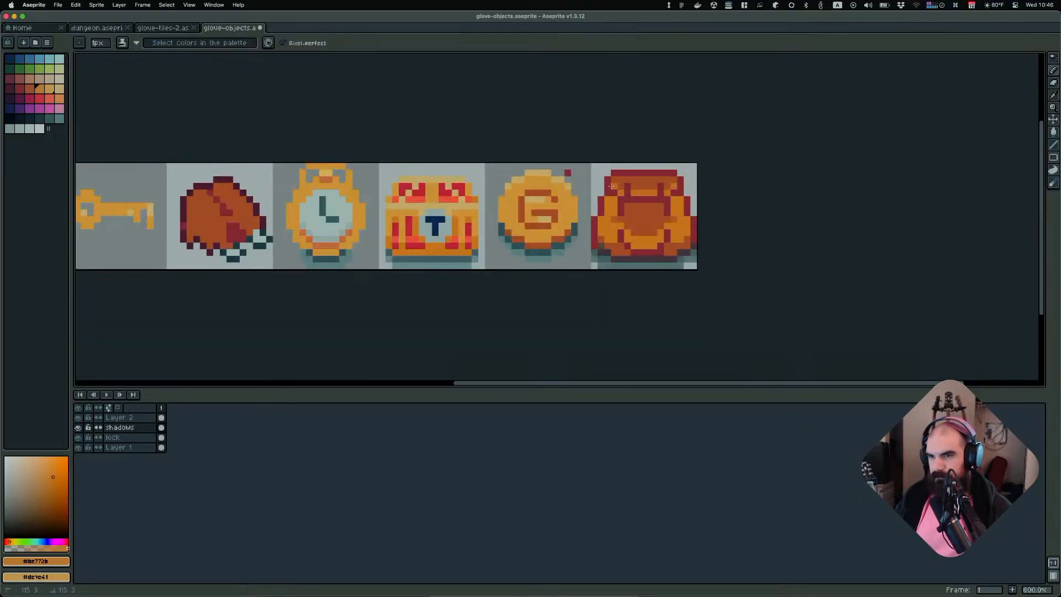
scroll(838, 215, down, 7)
scroll(844, 221, up, 1)
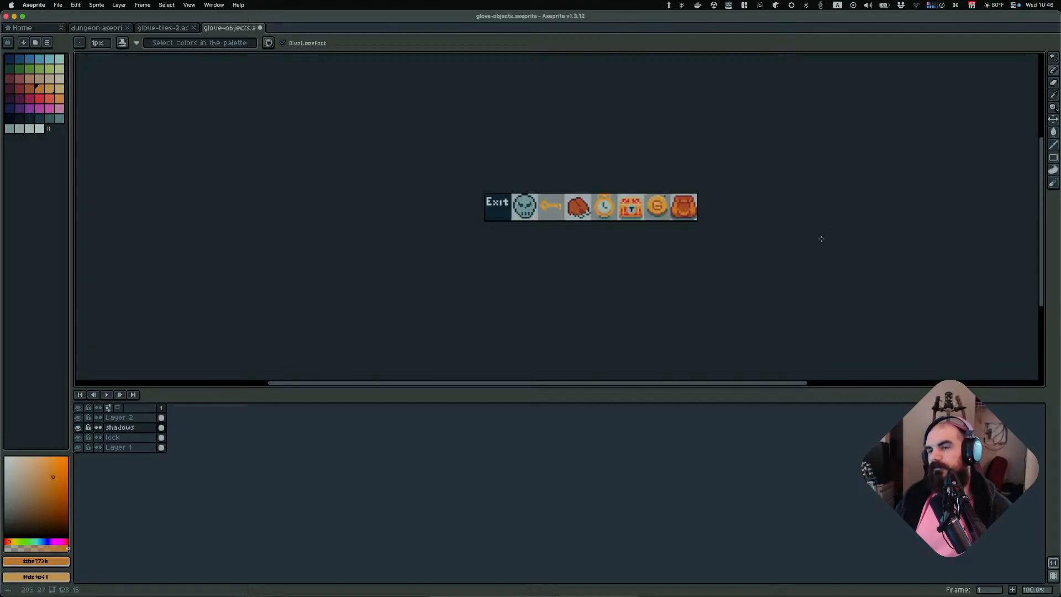
key(super+s)
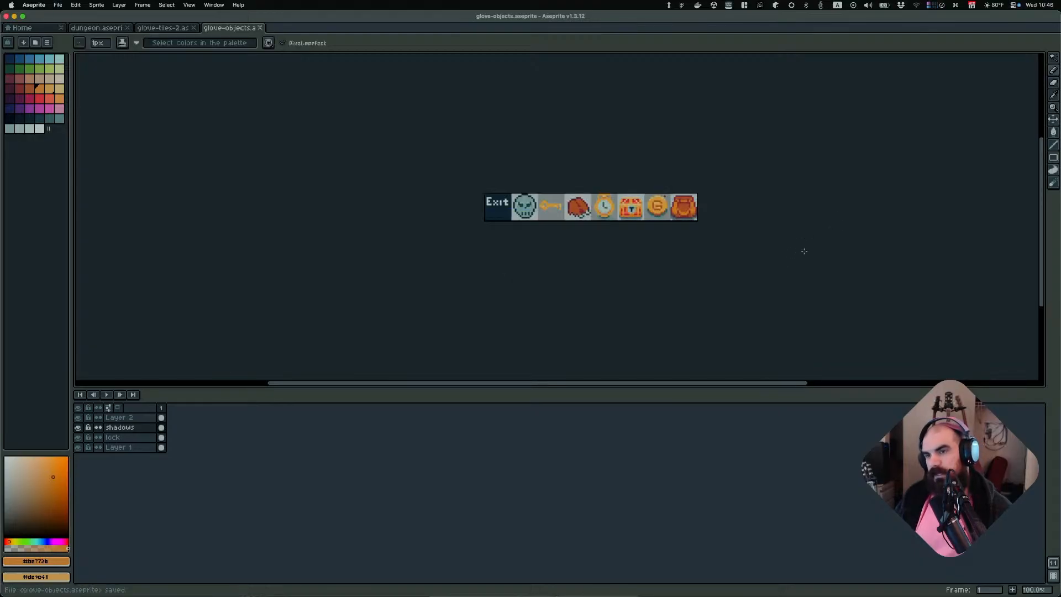
Export the sprite sheet as glove-objects.png, overwriting the existing file
click(57, 4)
mouse_move(100, 96)
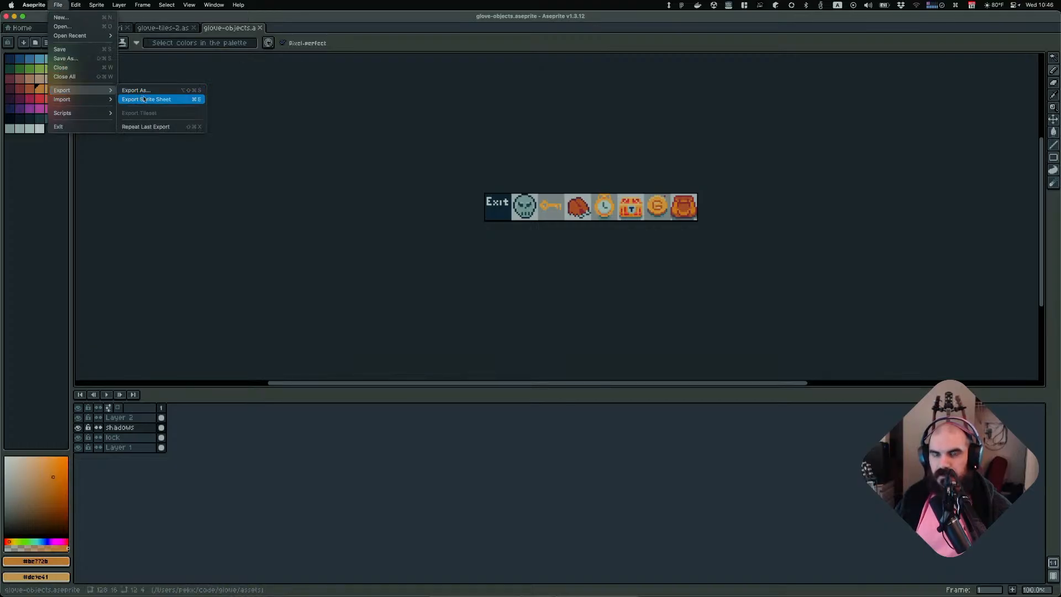
click(161, 91)
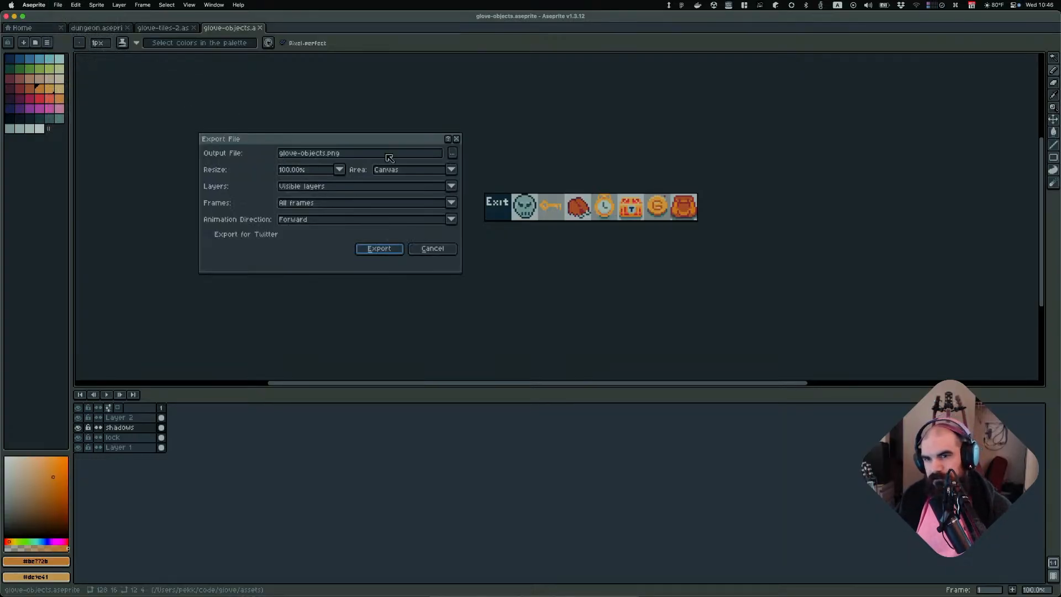
mouse_move(391, 136)
mouse_down()
mouse_move(419, 128)
mouse_move(401, 132)
mouse_up()
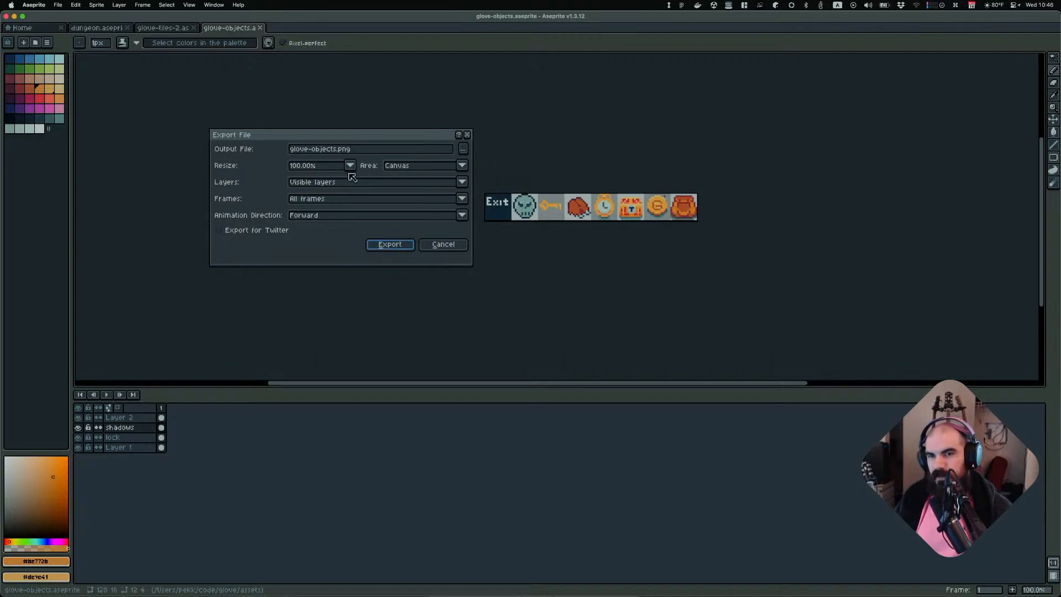
click(407, 248)
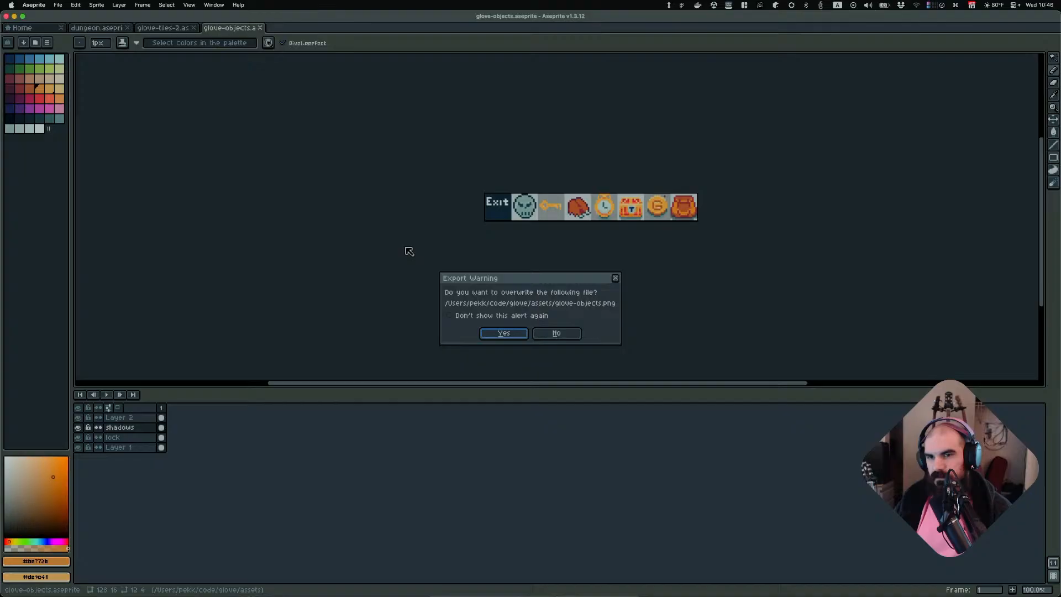
click(504, 335)
Switch to Godot, open the game scene, run it and move the player around to test, then close it
key(super+Tab)
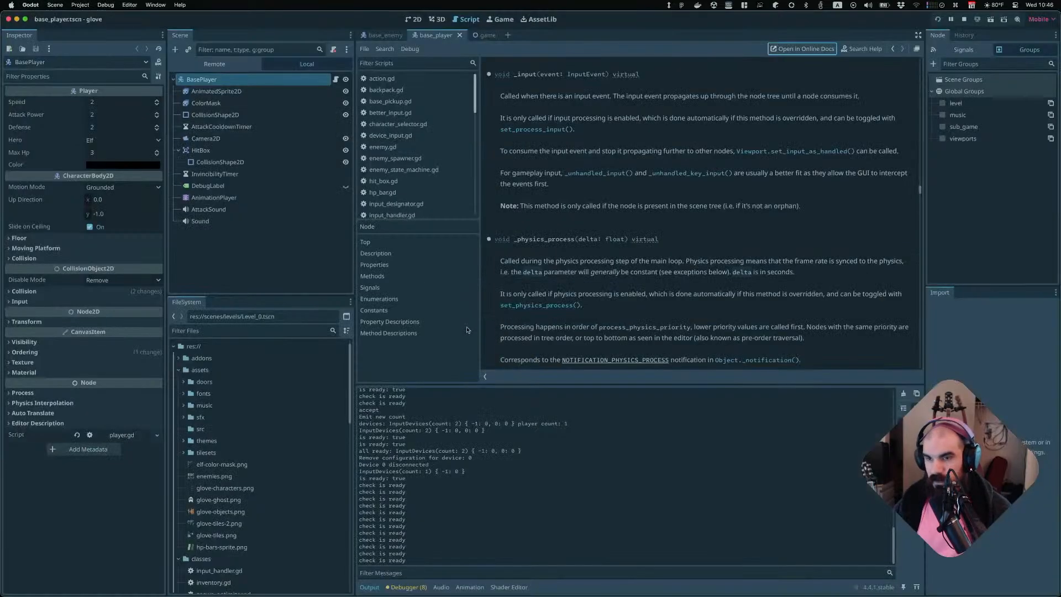
click(479, 35)
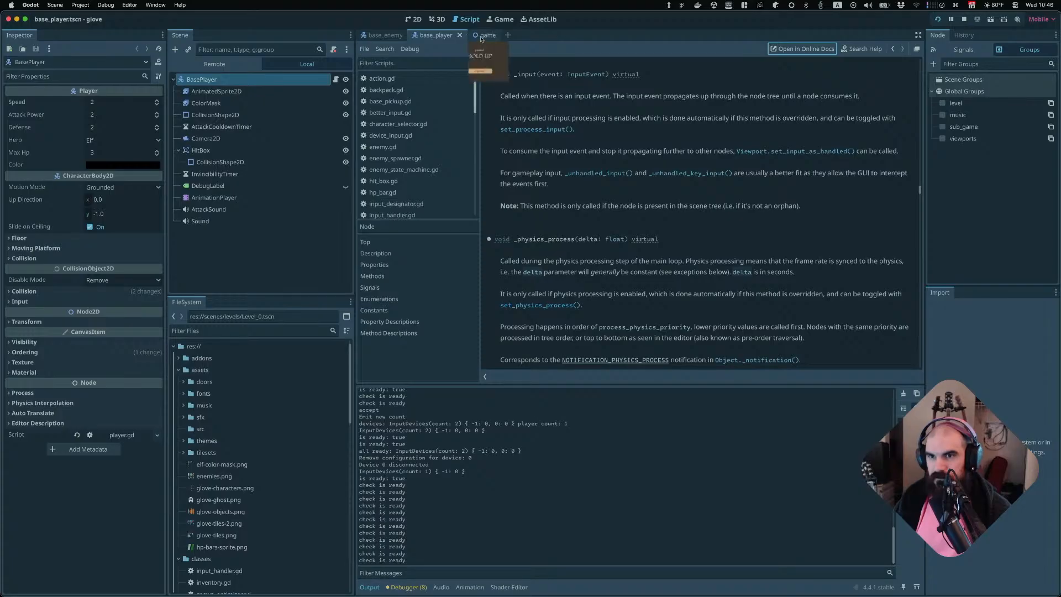
key(super+b)
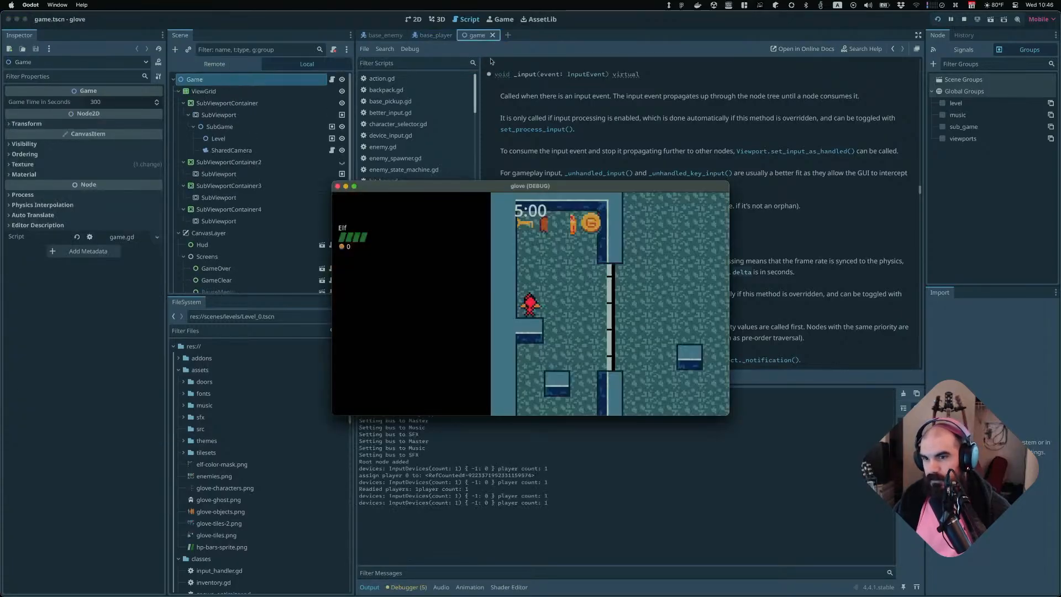
key(s)
key(d)
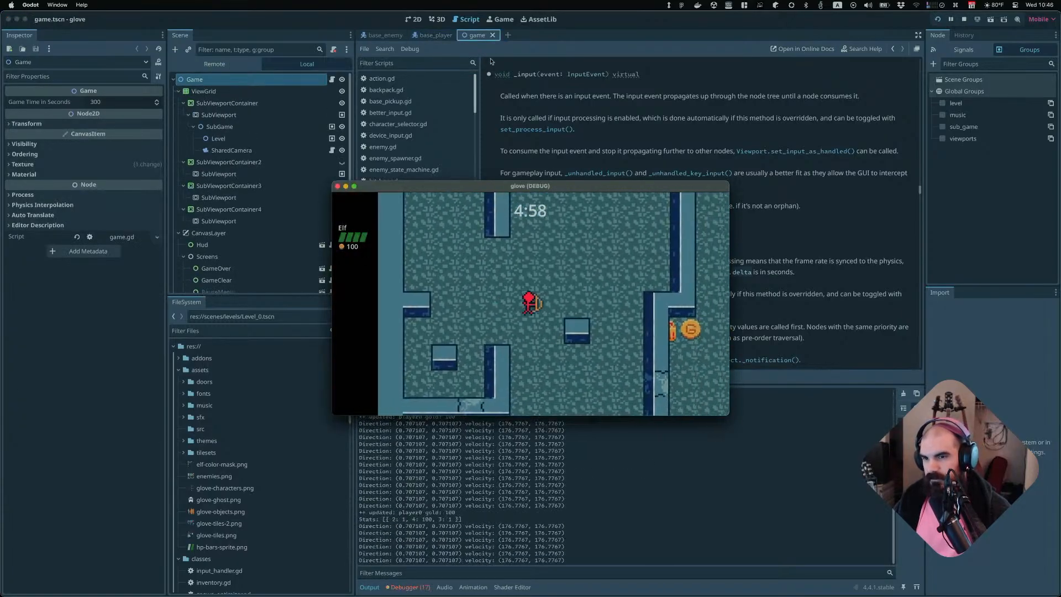
key(w)
key(s)
key(d)
key(w)
key(super+q)
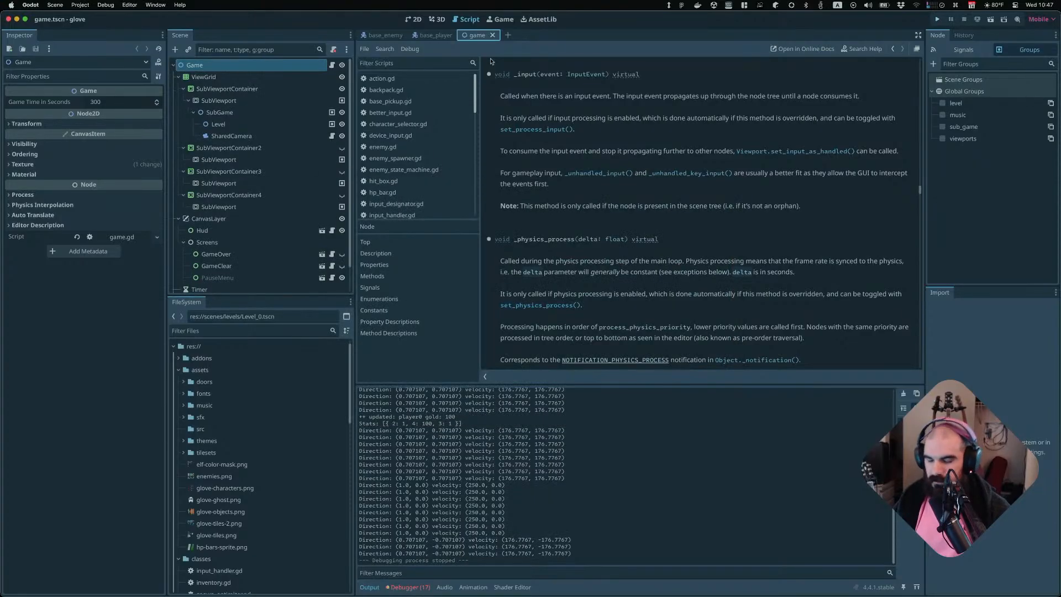
Open the base_pickup scene and set its Sprite2D animation Hframes to 8
key(super+shift+o)
text(pickup)
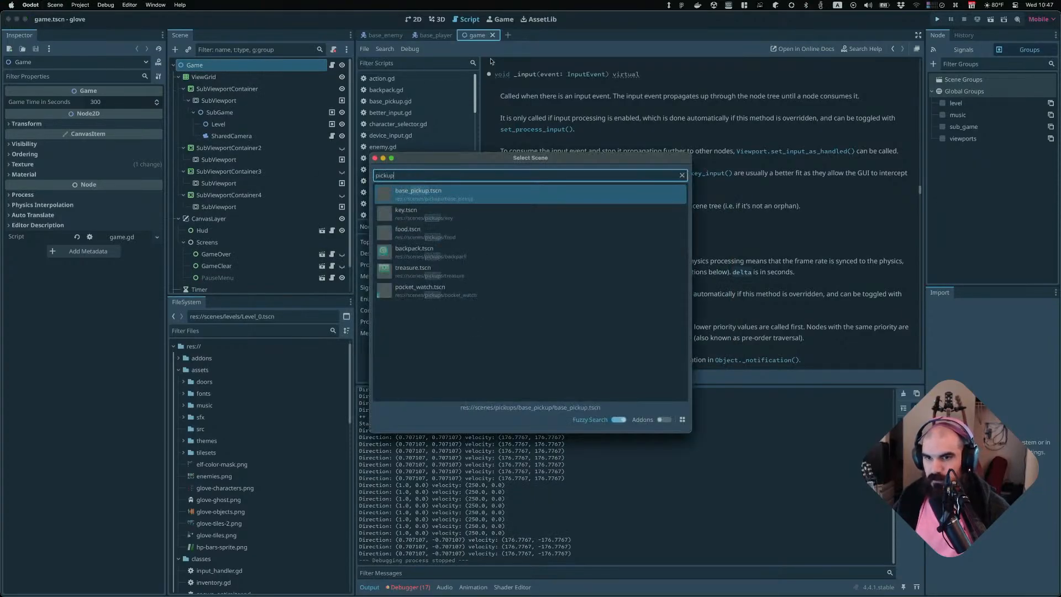
key(Return)
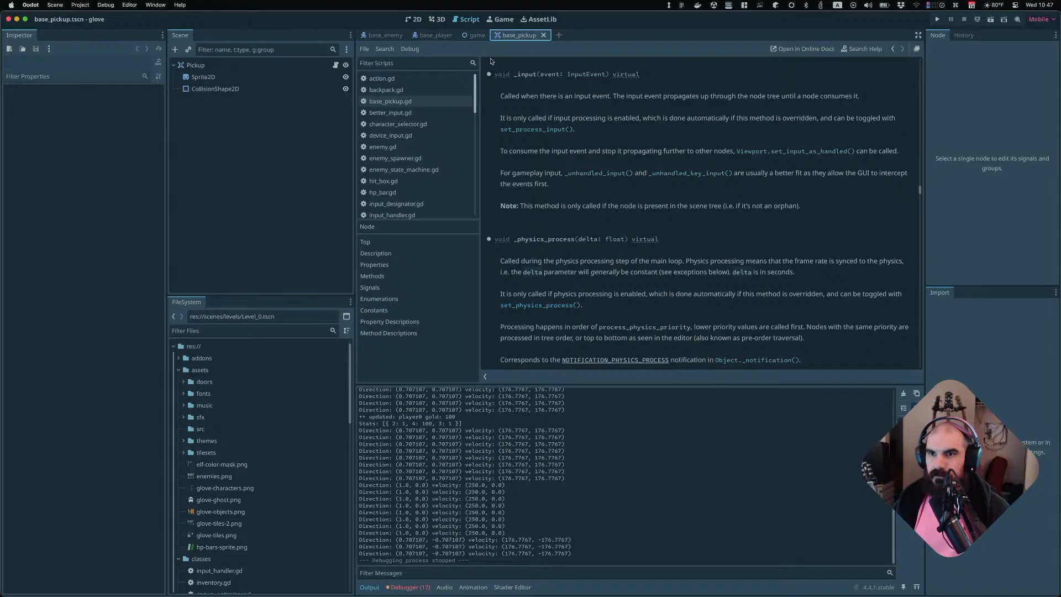
click(413, 19)
click(202, 77)
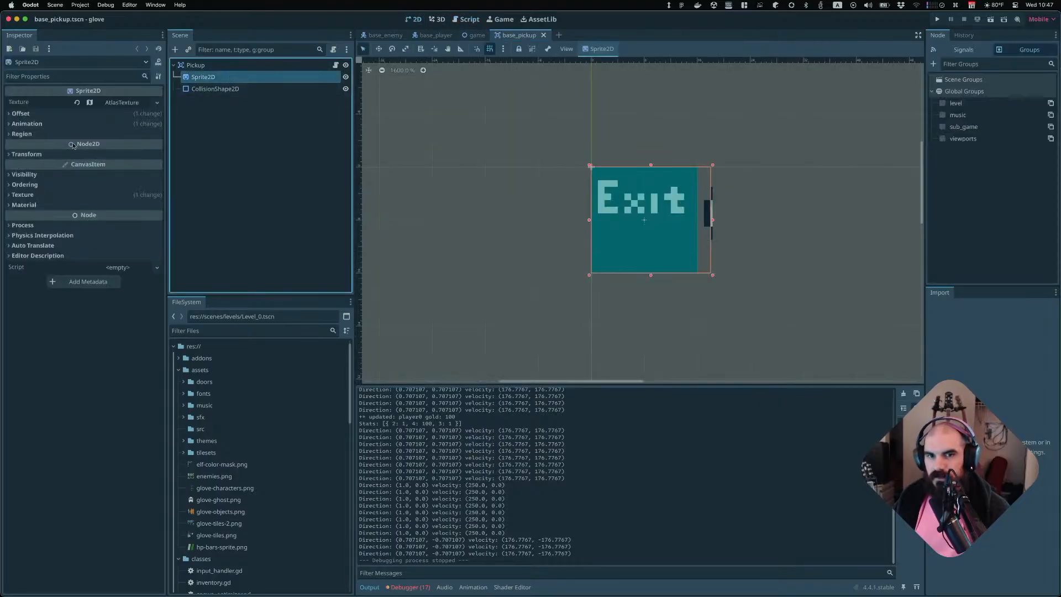
click(66, 124)
click(106, 132)
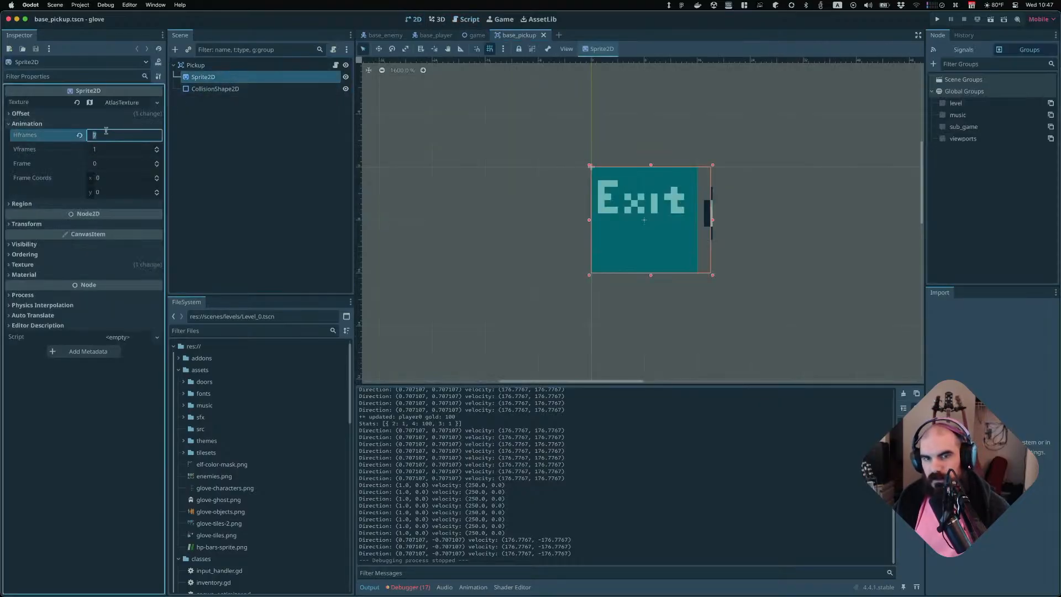
text(8)
key(Return)
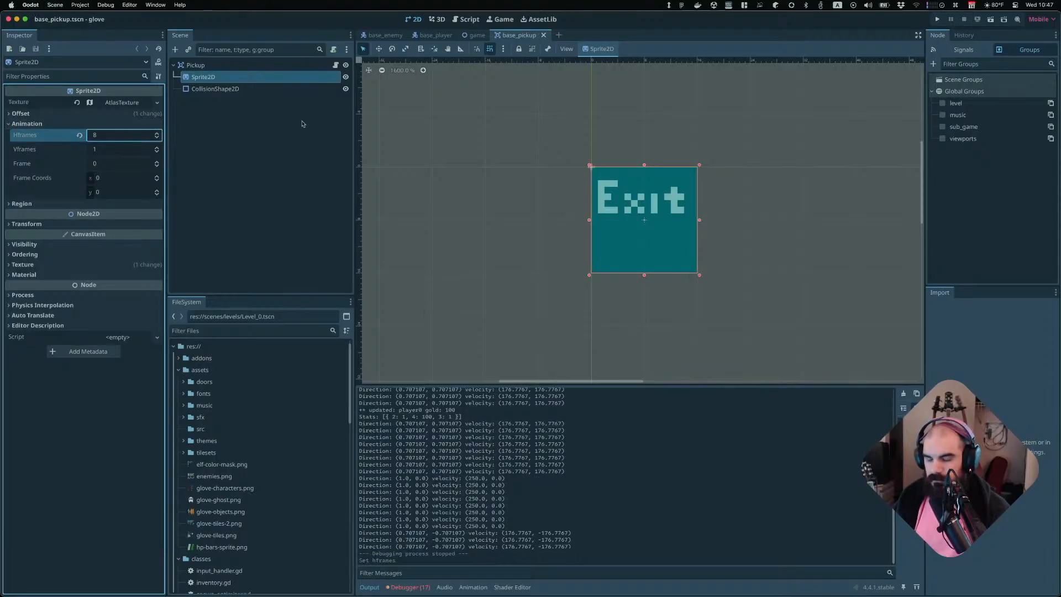
Run the project and steer the player through the first levels, collecting treasure chests and keys
key(super+b)
key(Up)
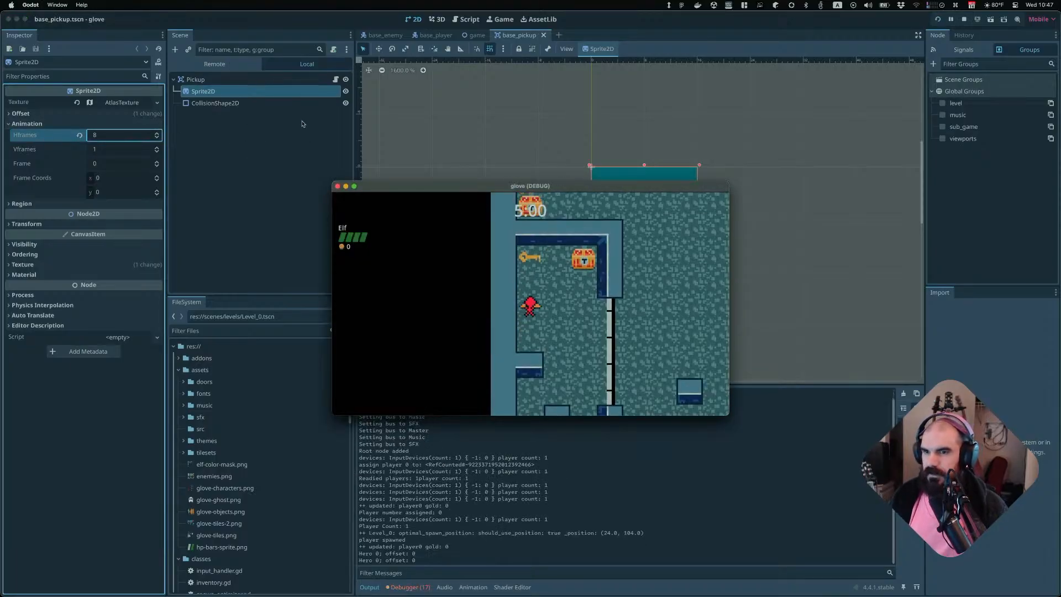
key(Right)
key(Down)
key(Down)
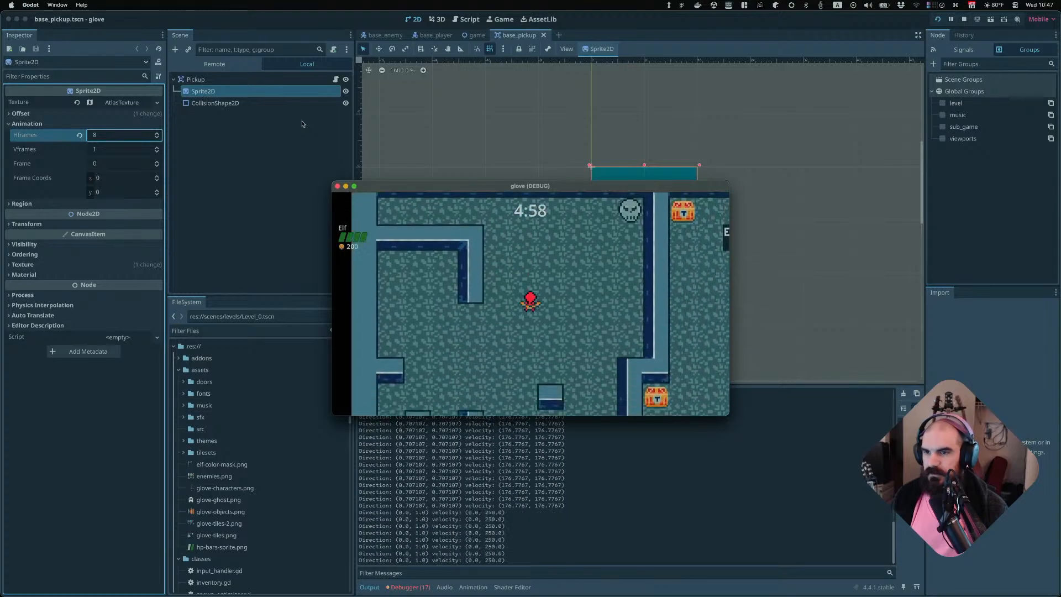
key(Right)
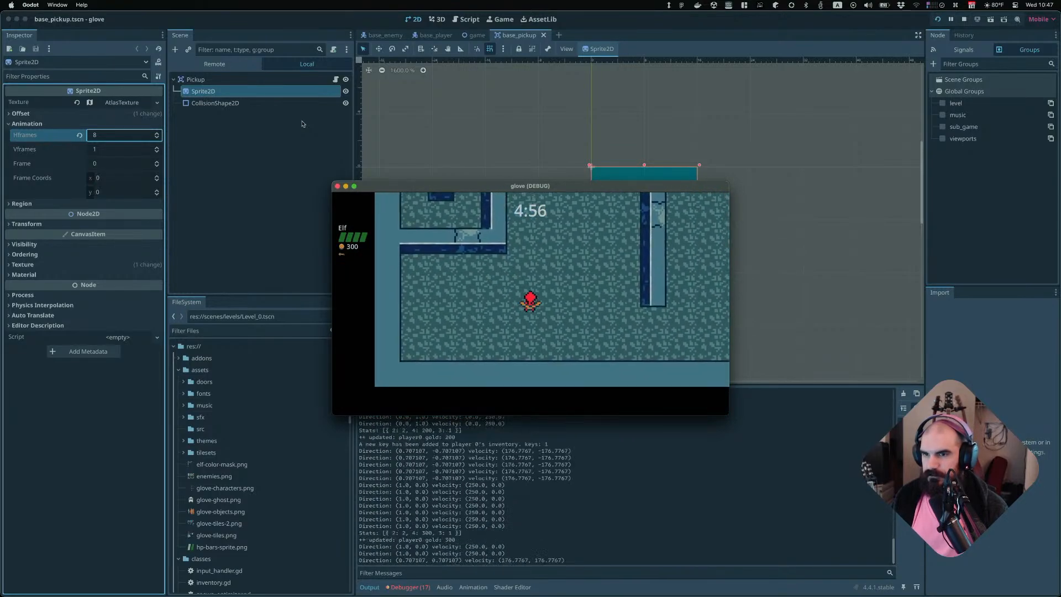
key(Up)
key(Left)
key(Right)
key(Left)
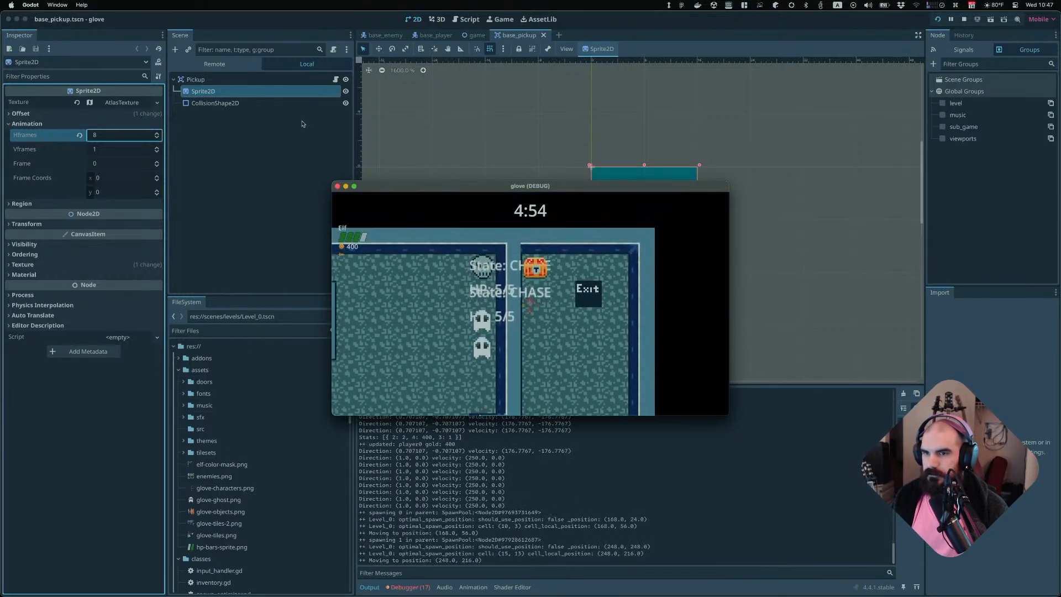
key(Right)
key(Left)
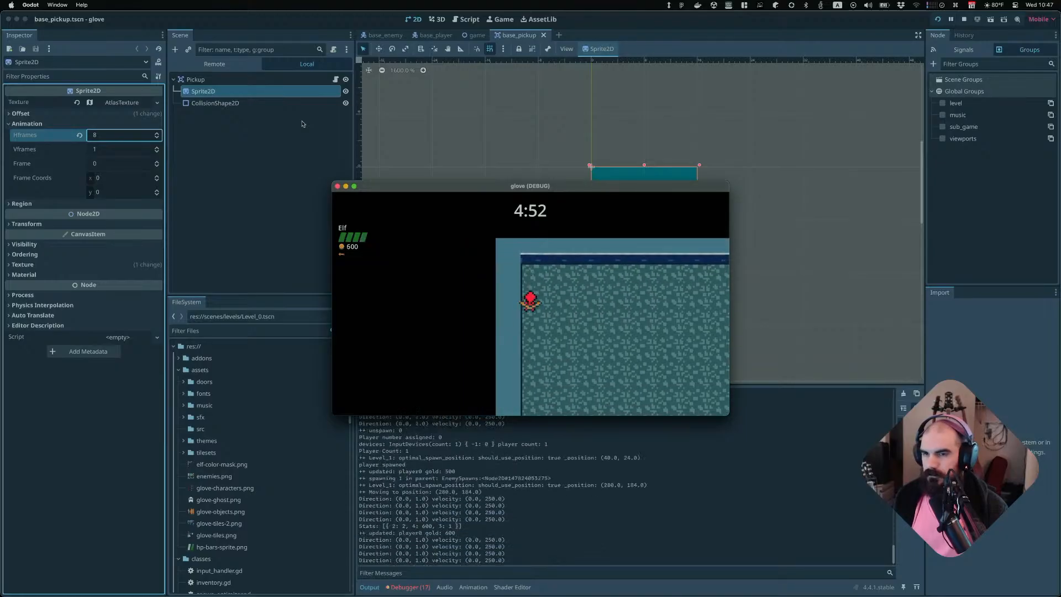
key(Down)
key(Right)
key(space)
key(space)
key(Up)
key(Right)
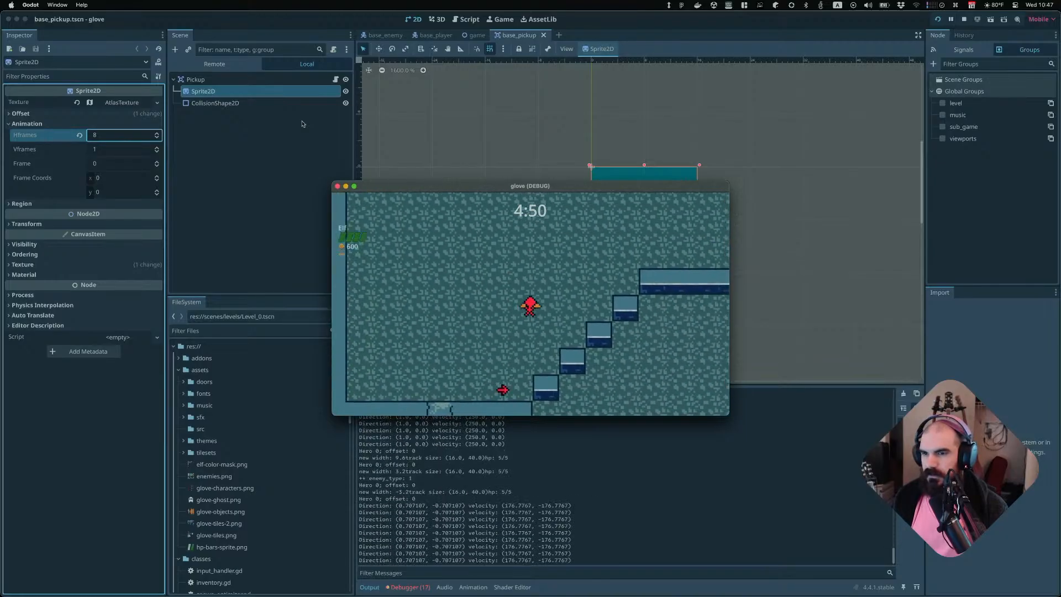
key(Down)
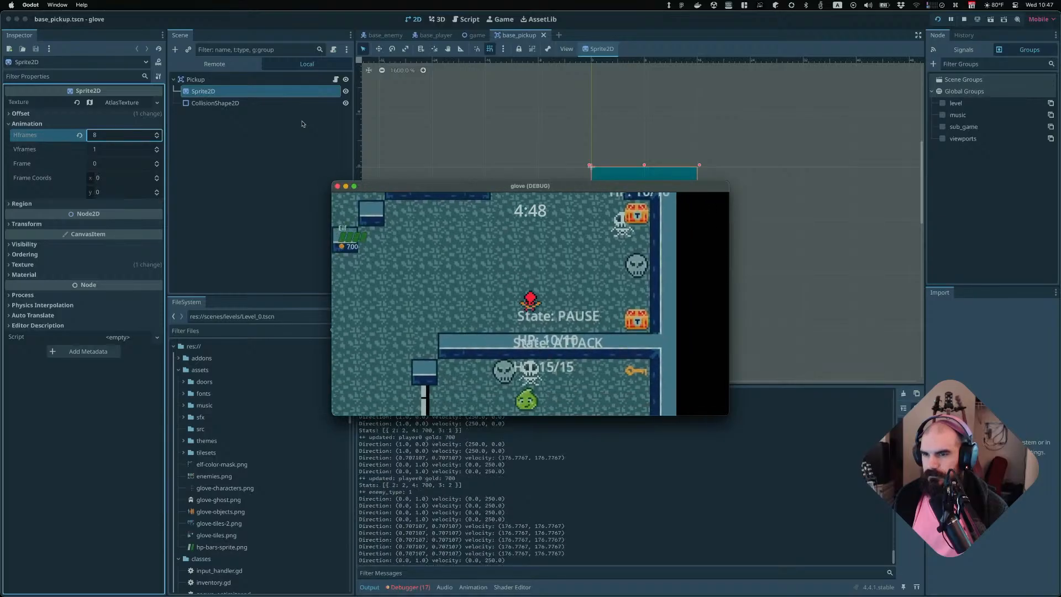
key(Right)
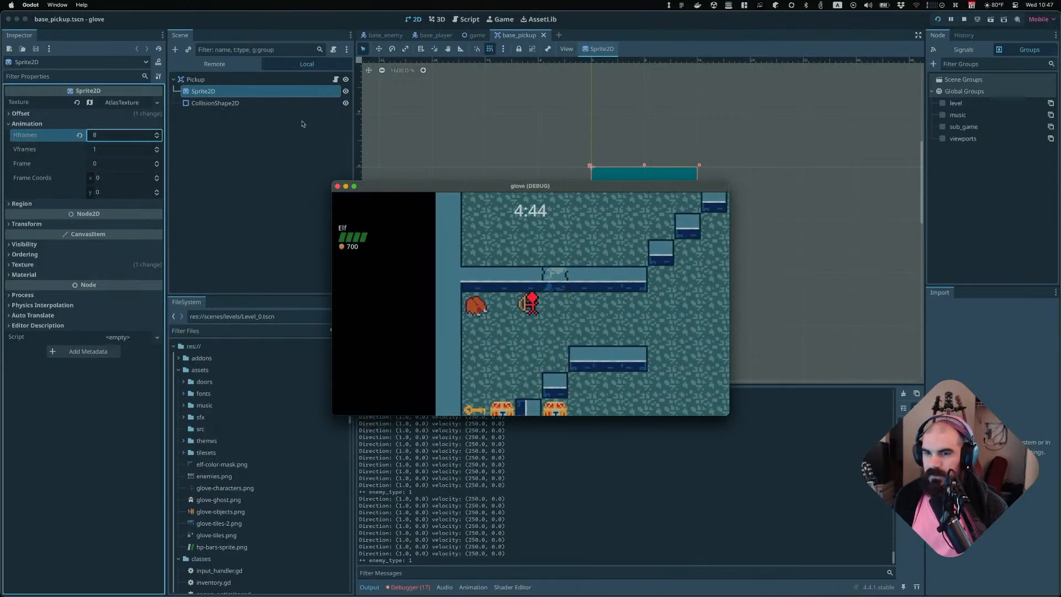
key(Left)
key(Down)
key(Up)
key(Right)
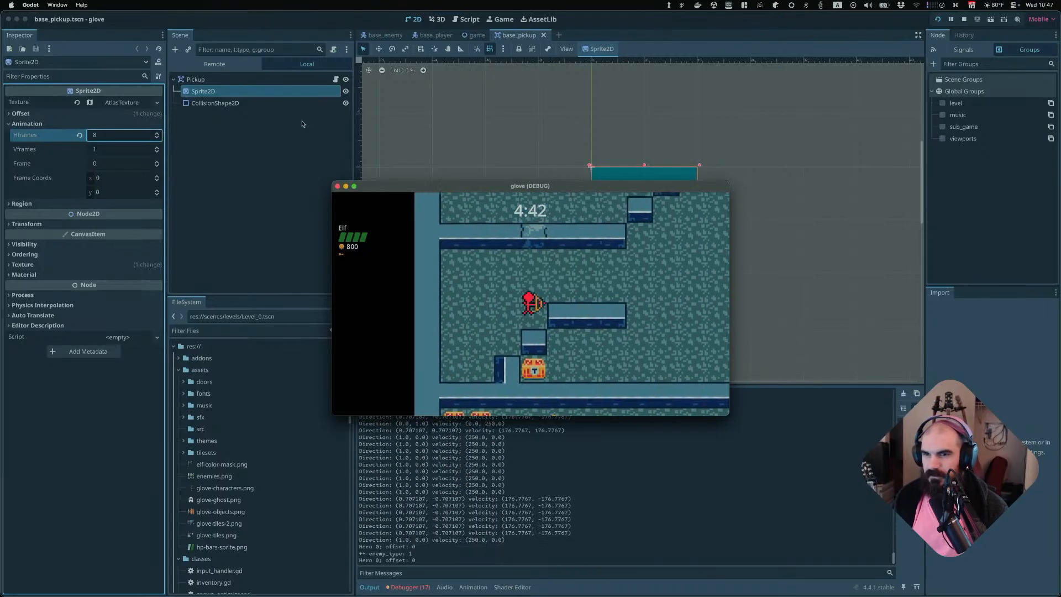
key(Down)
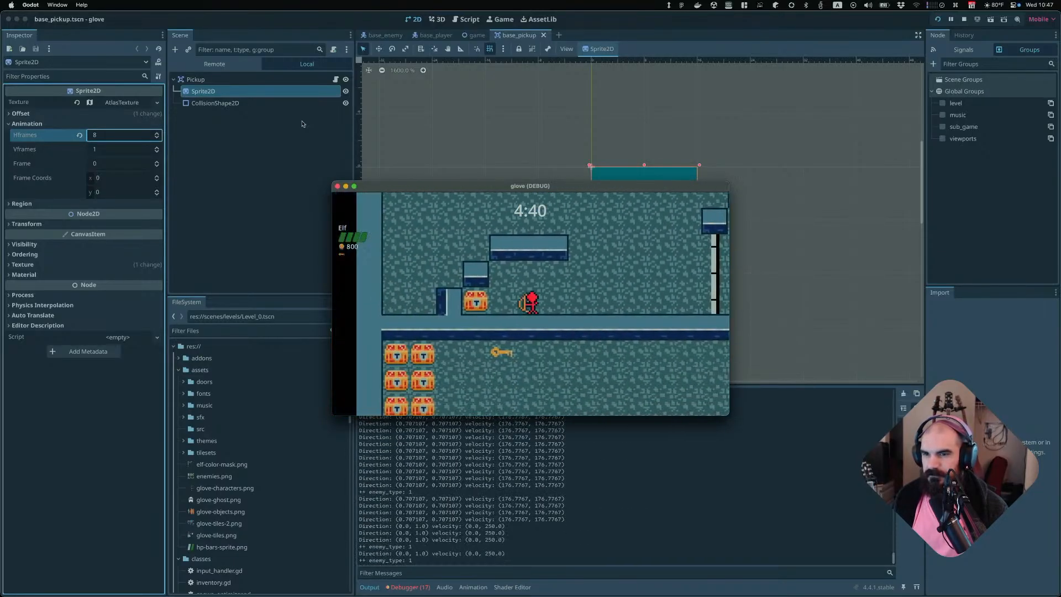
key(Left)
key(Right)
key(Up)
key(Down)
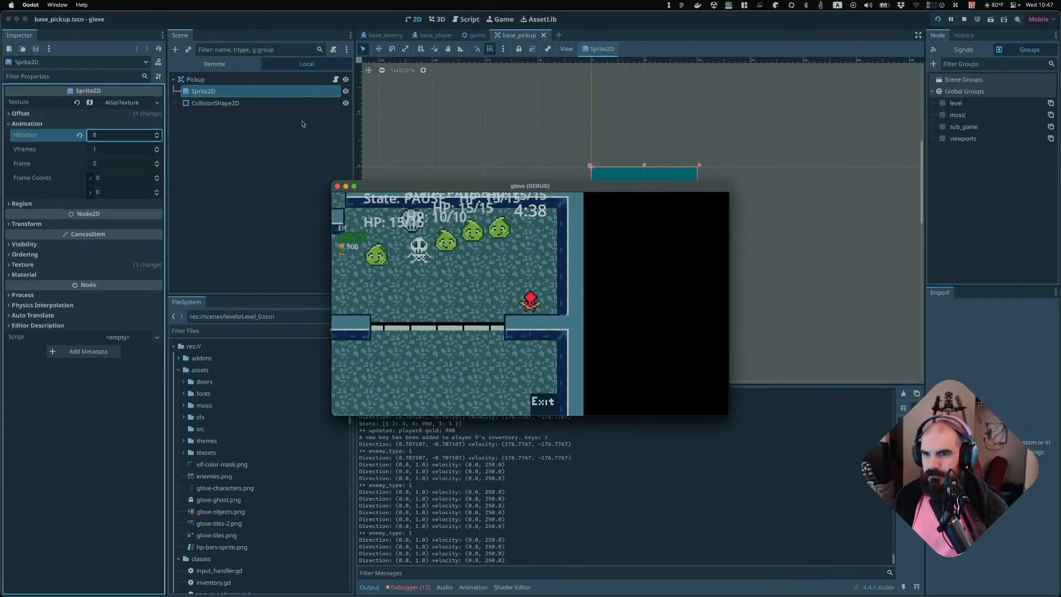
key(Down)
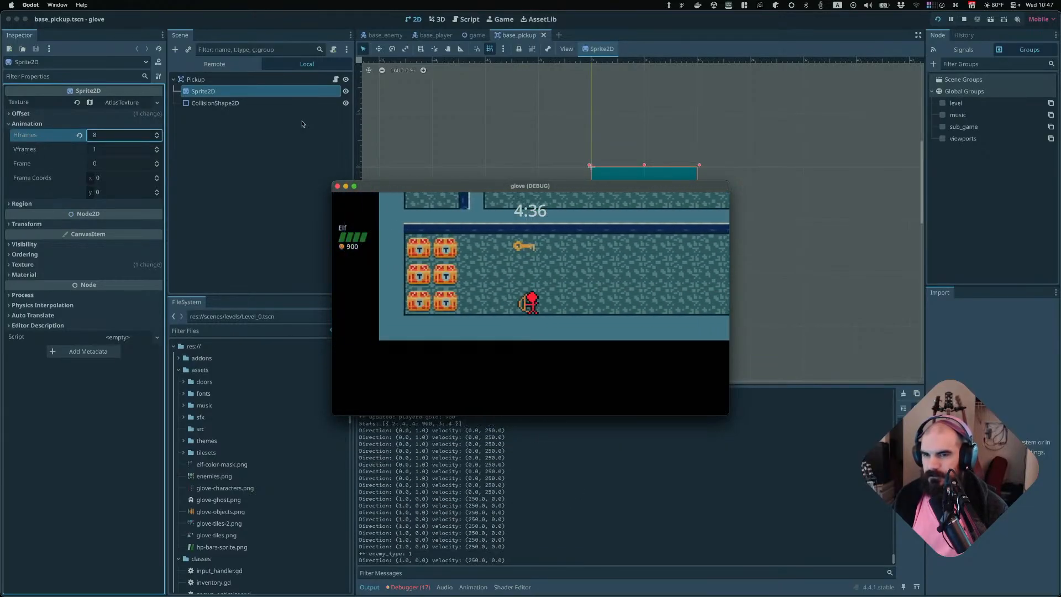
key(Right)
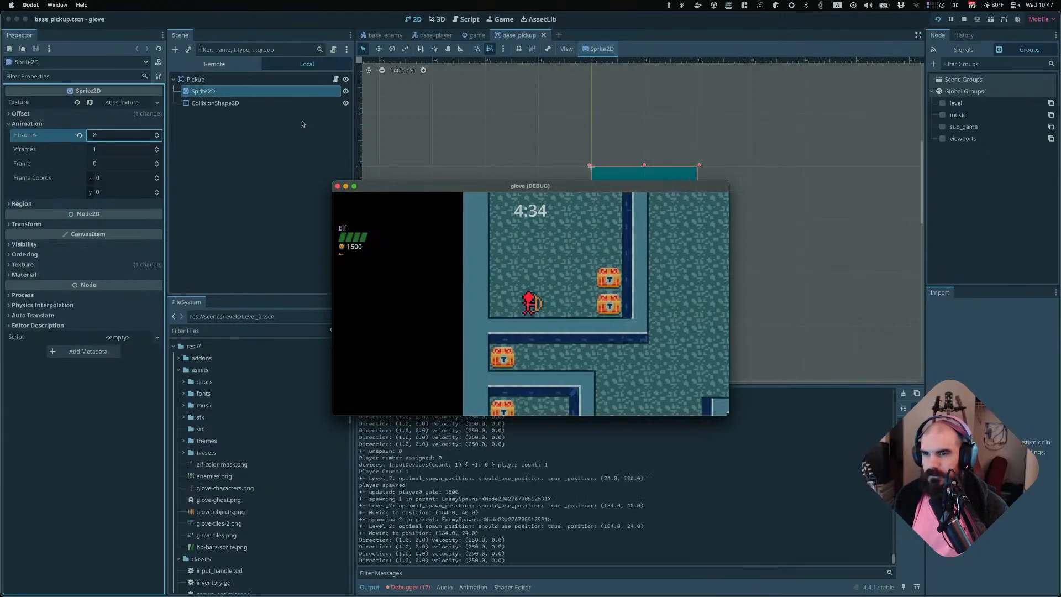
key(Down)
key(Right)
key(Down)
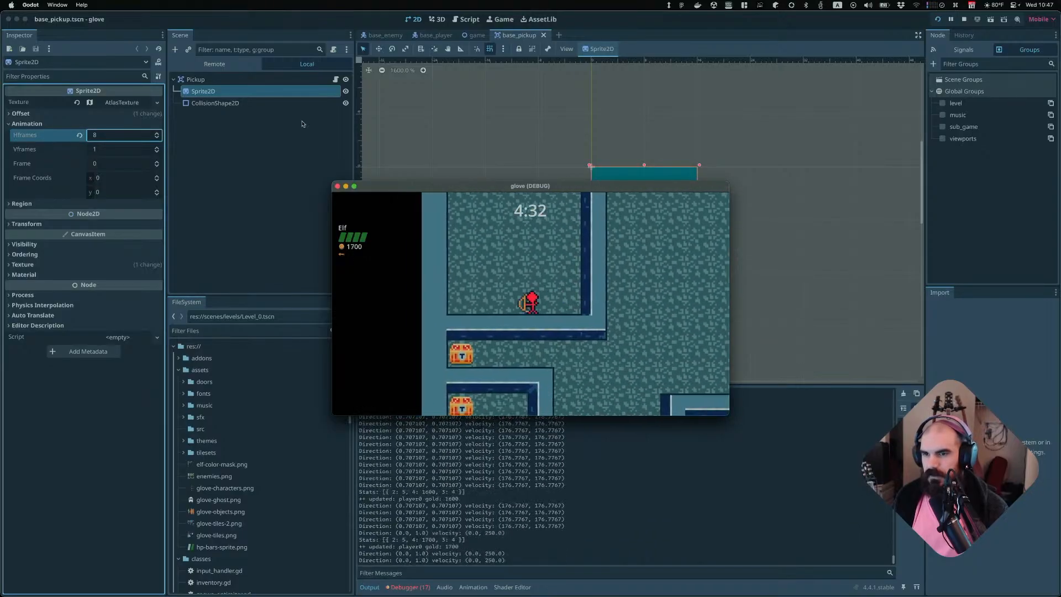
key(Left)
key(Up)
key(Up)
key(Right)
key(Down)
key(Left)
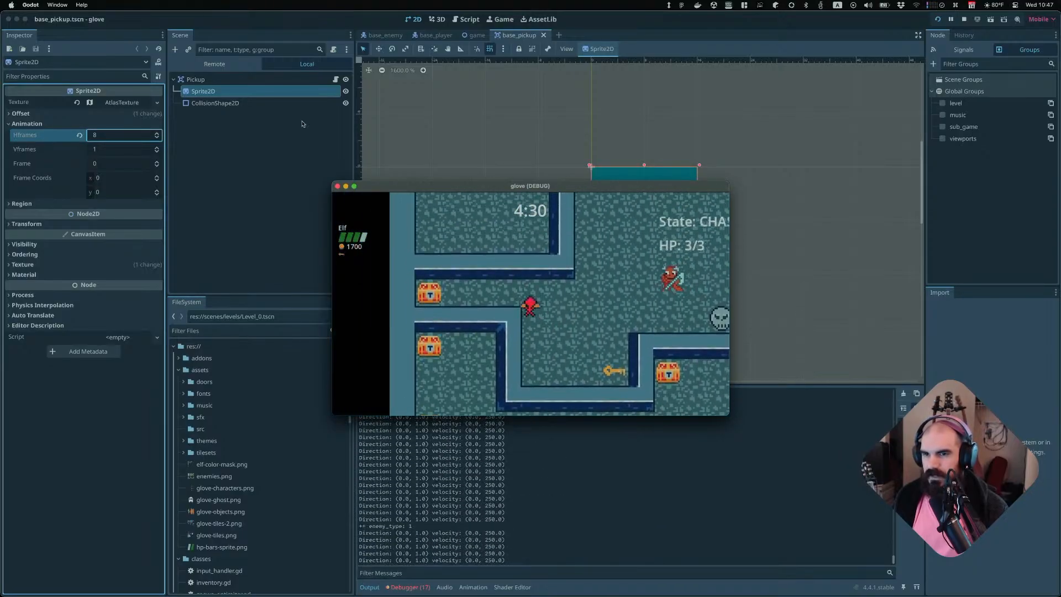
key(Right)
key(Down)
key(Up)
key(Right)
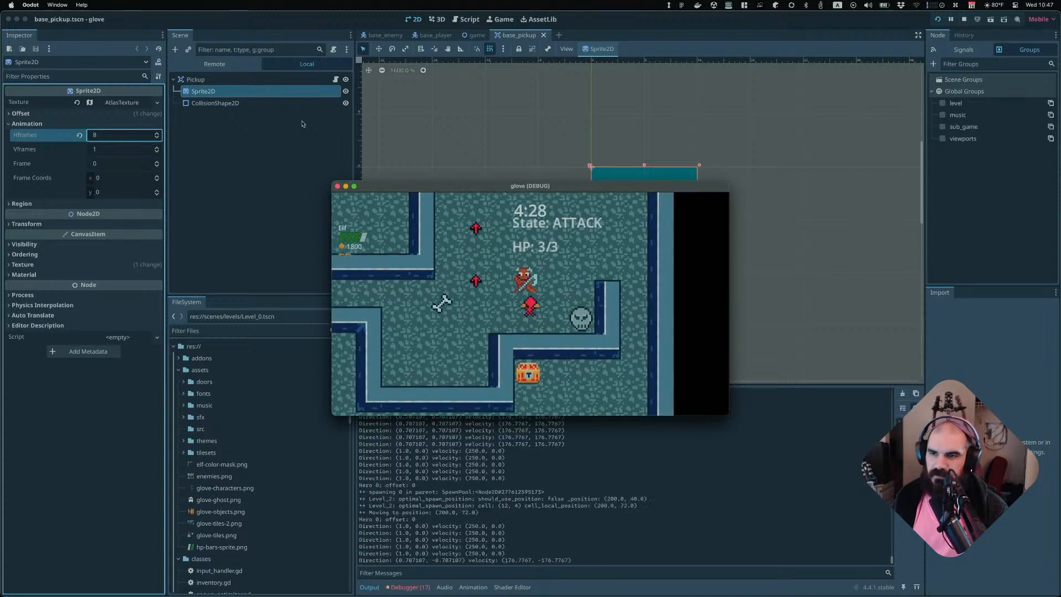
key(Down)
key(Right)
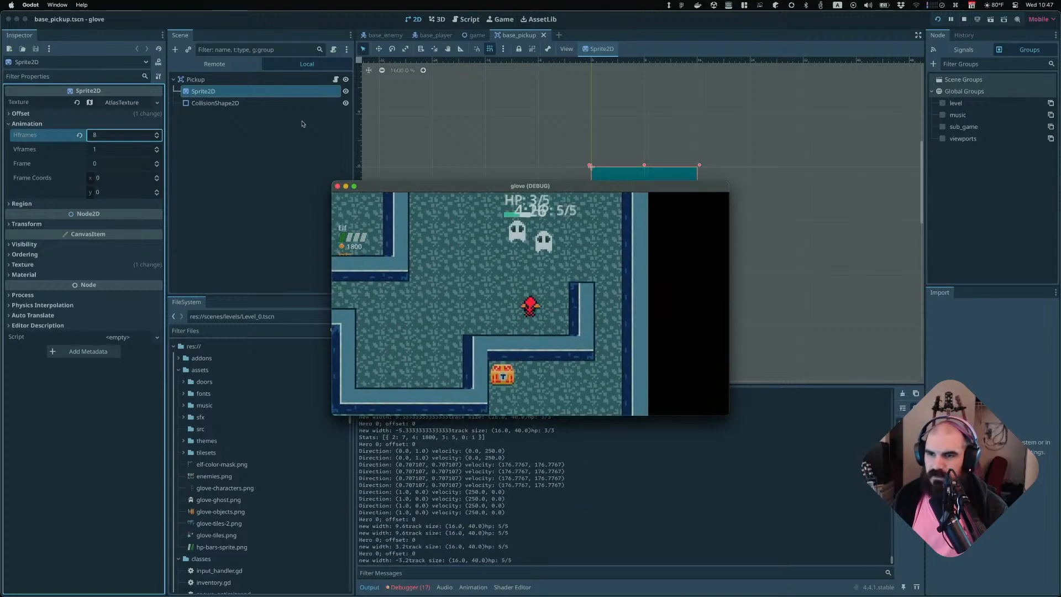
key(Right)
key(Down)
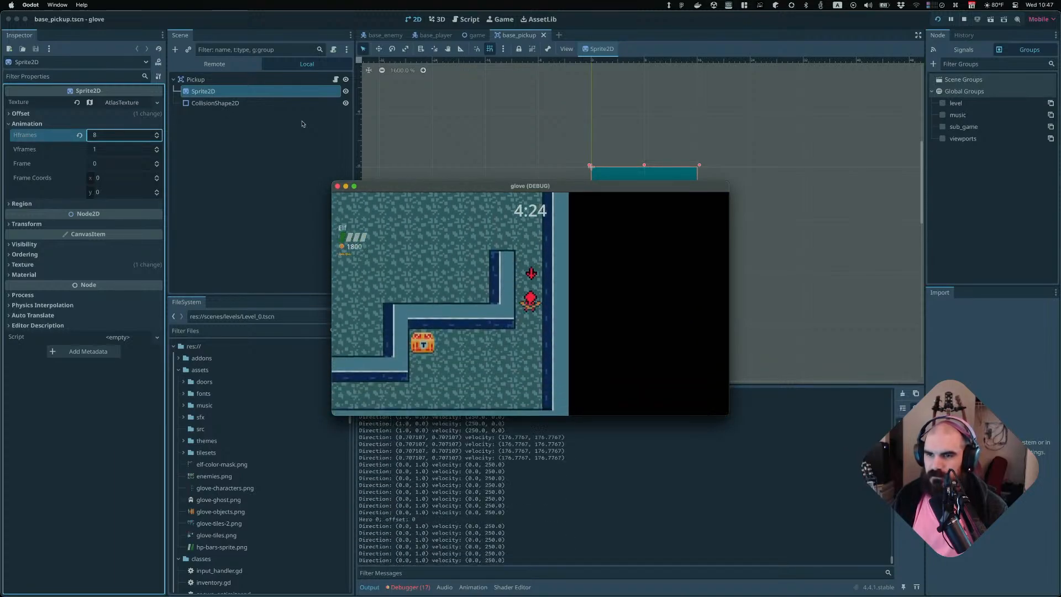
key(Down)
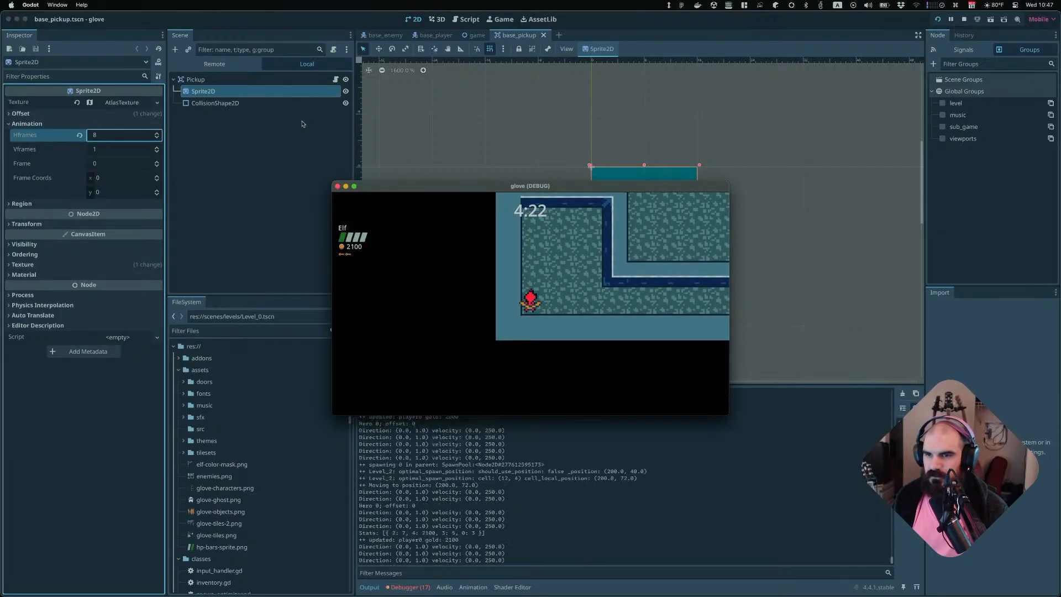
Keep moving the player through the following levels to test picking up the chests and keys
key(Right)
key(Up)
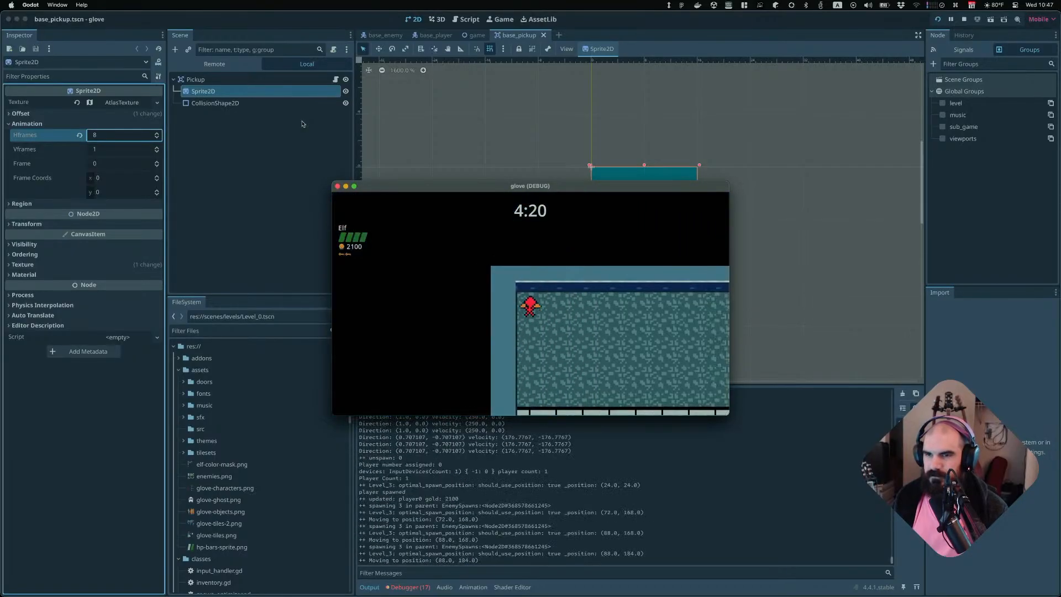
key(Right)
key(Down)
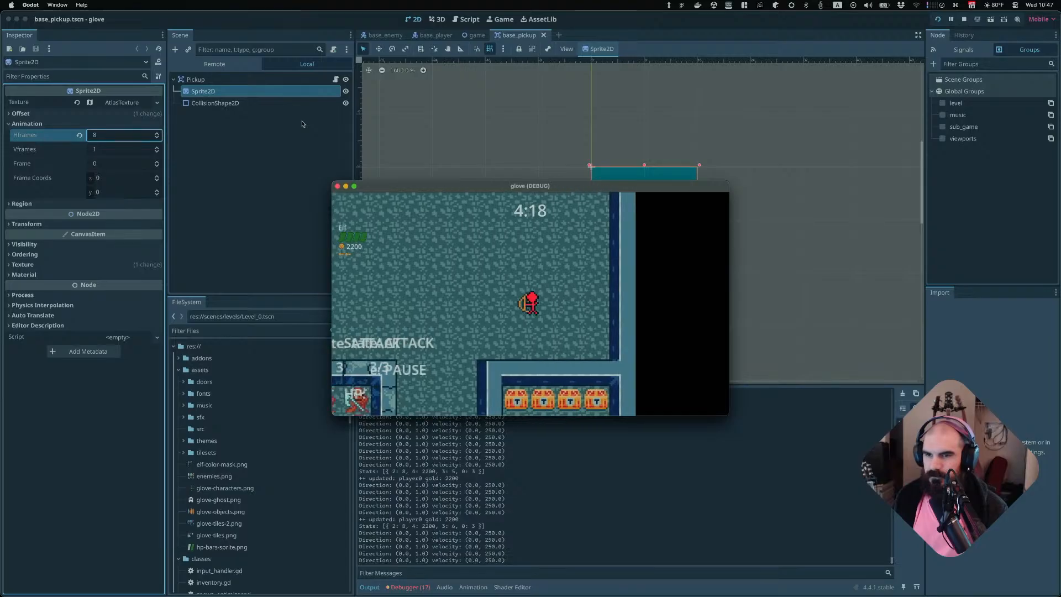
key(Left)
key(Down)
key(Right)
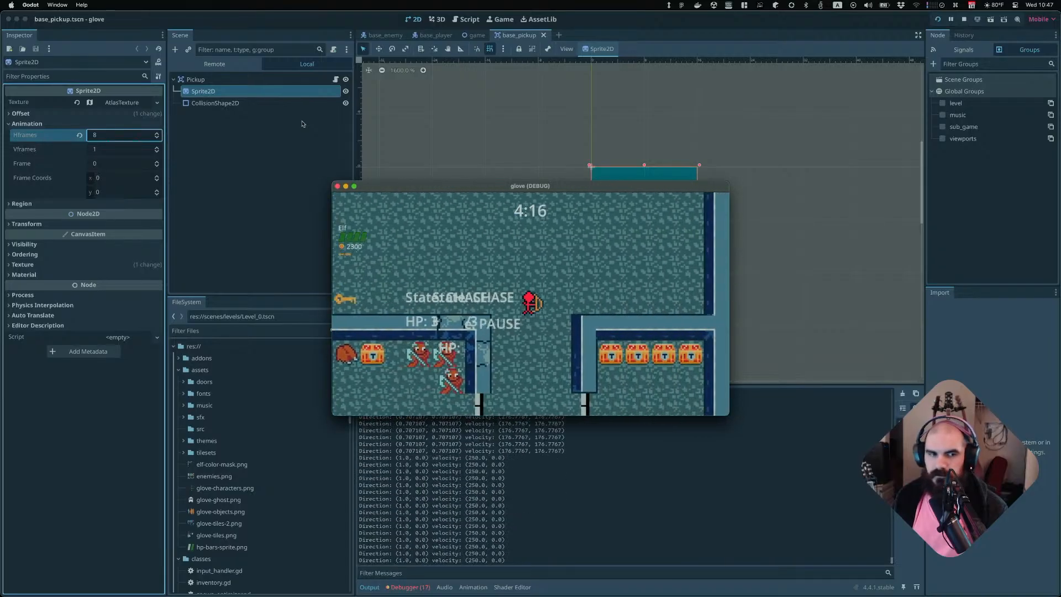
key(Down)
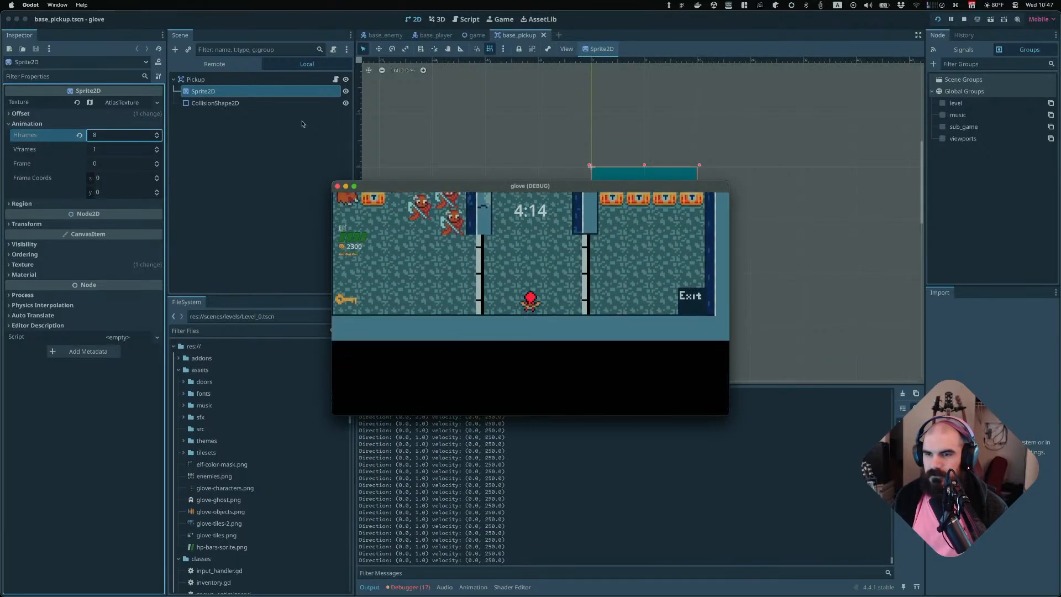
key(Left)
key(Up)
key(Down)
key(Right)
key(Up)
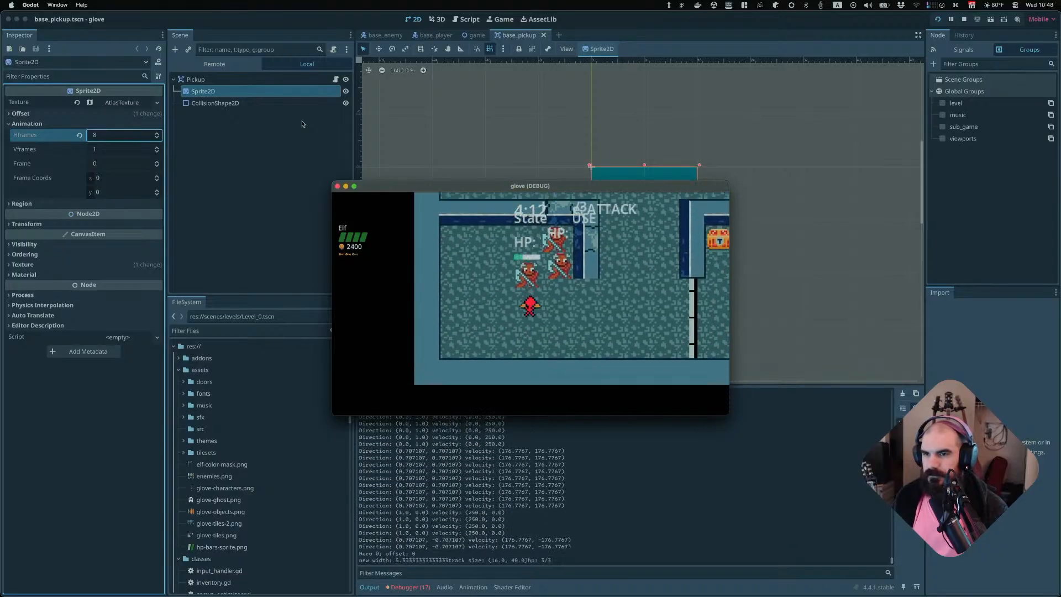
key(Down)
key(Right)
key(Left)
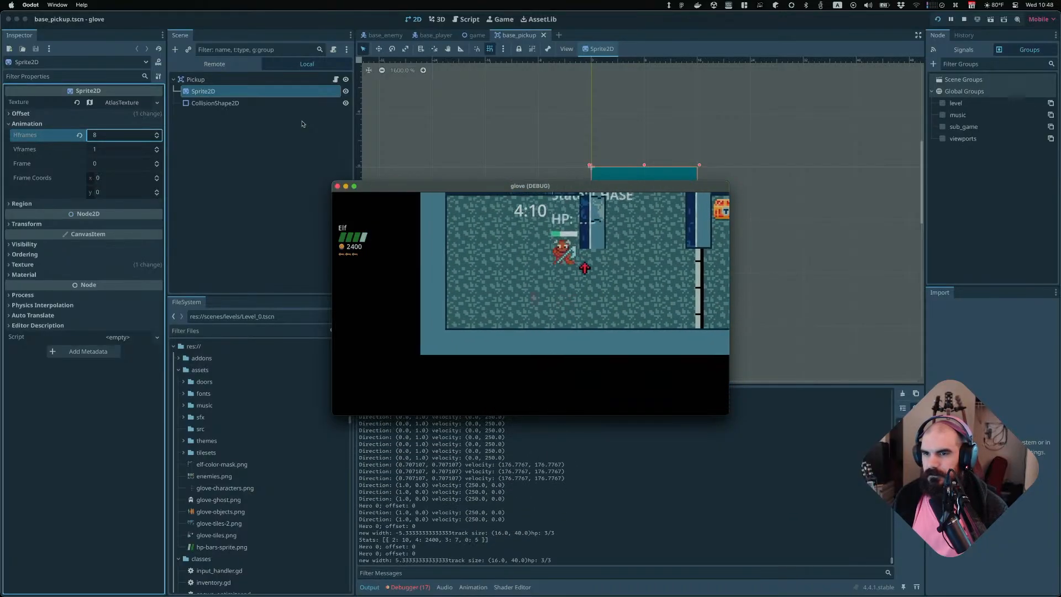
key(Up)
key(Right)
key(Down)
key(Up)
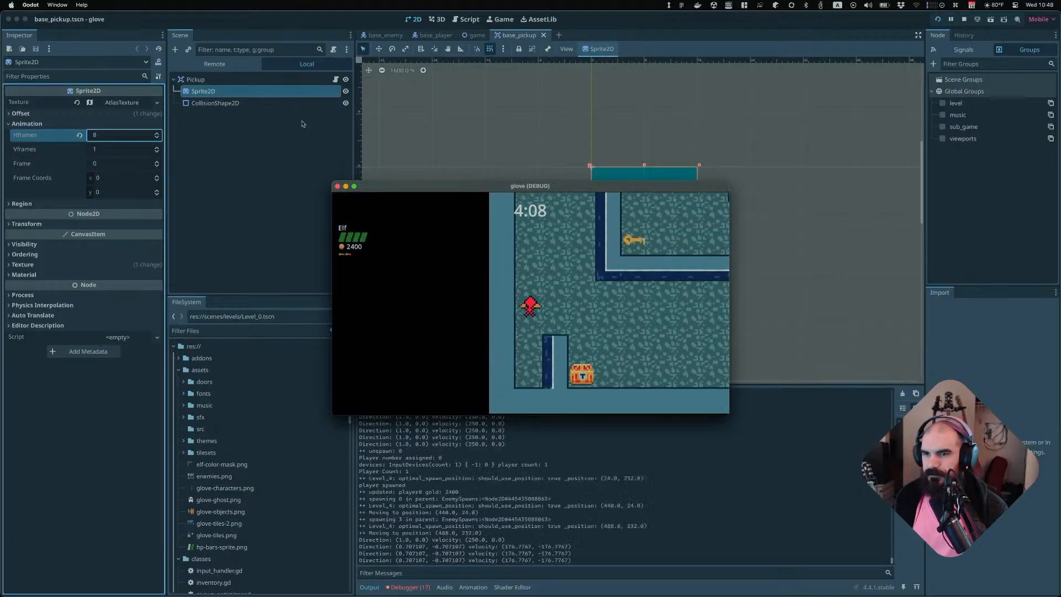
key(Right)
key(Down)
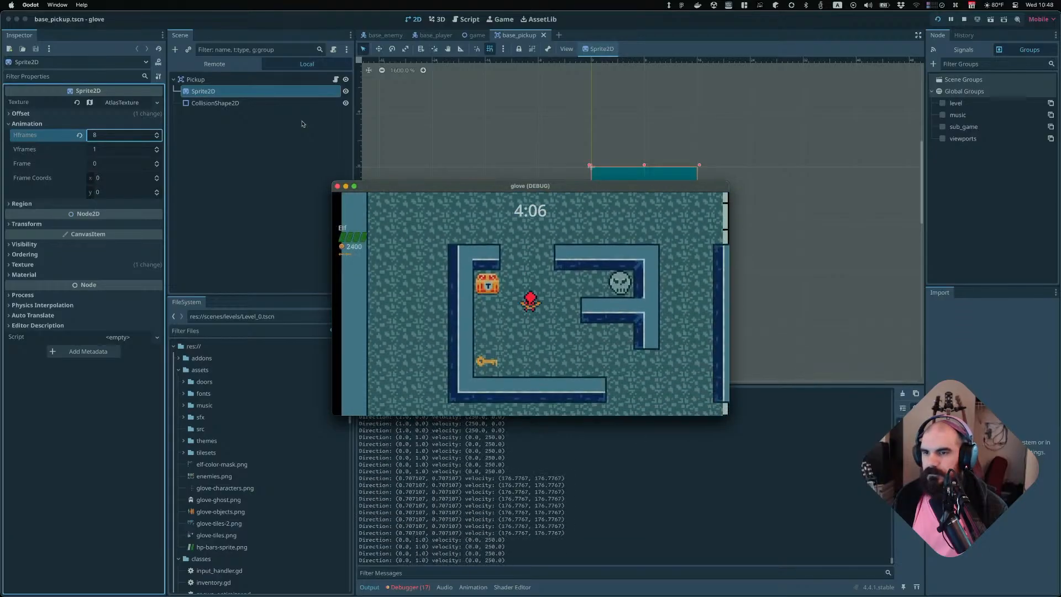
key(Right)
key(Left)
key(Down)
key(Up)
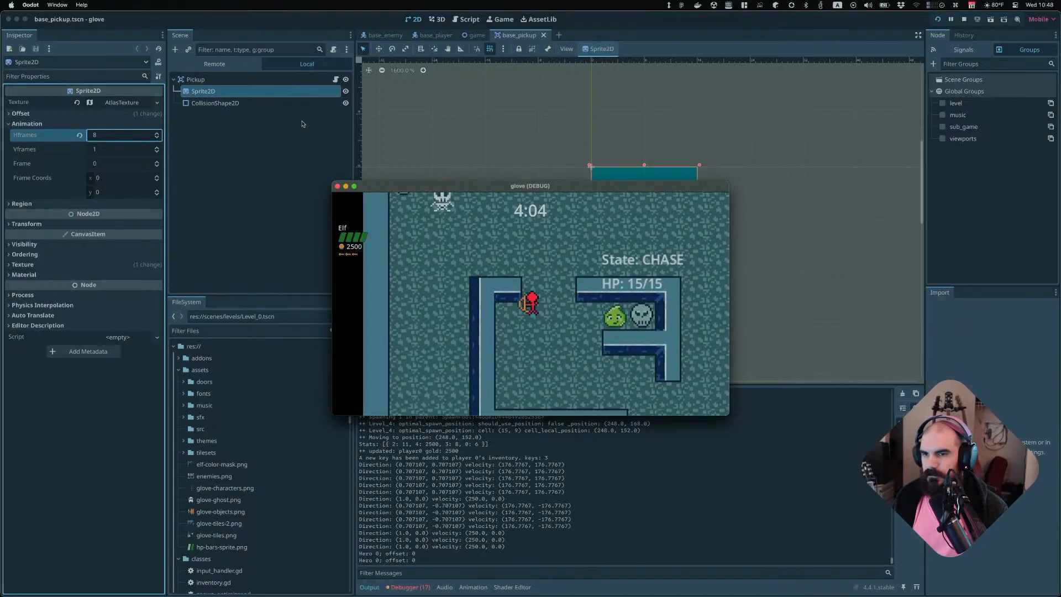
key(Down)
key(Left)
key(Up)
key(Right)
Attack the nearby slimes and skeleton repeatedly, move on a little, then quit the running game
key(space)
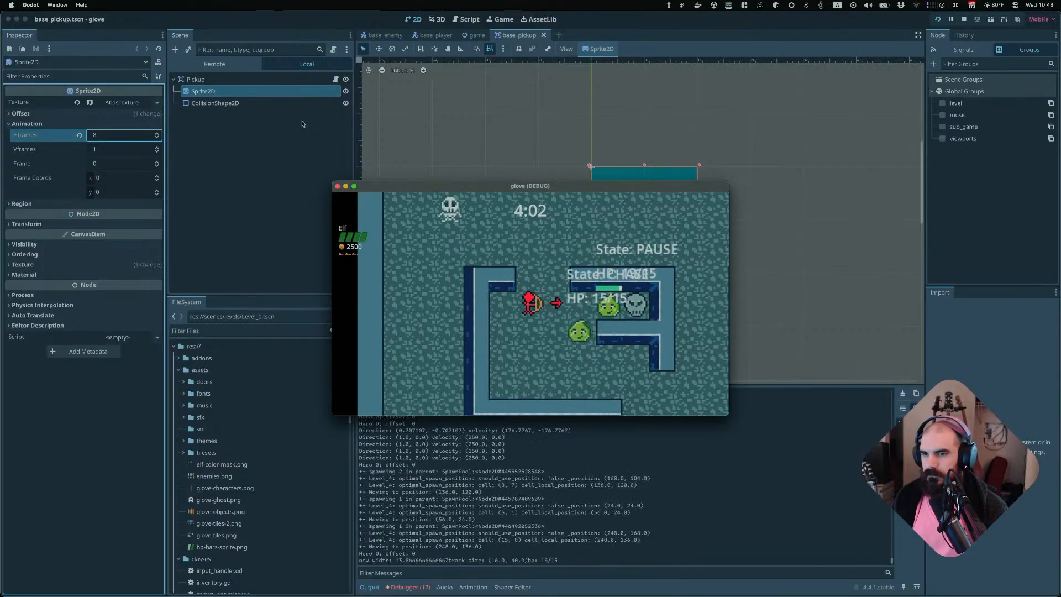
key(space)
key(space)
key(space)
key(space)
key(space)
key(space)
key(space)
key(space)
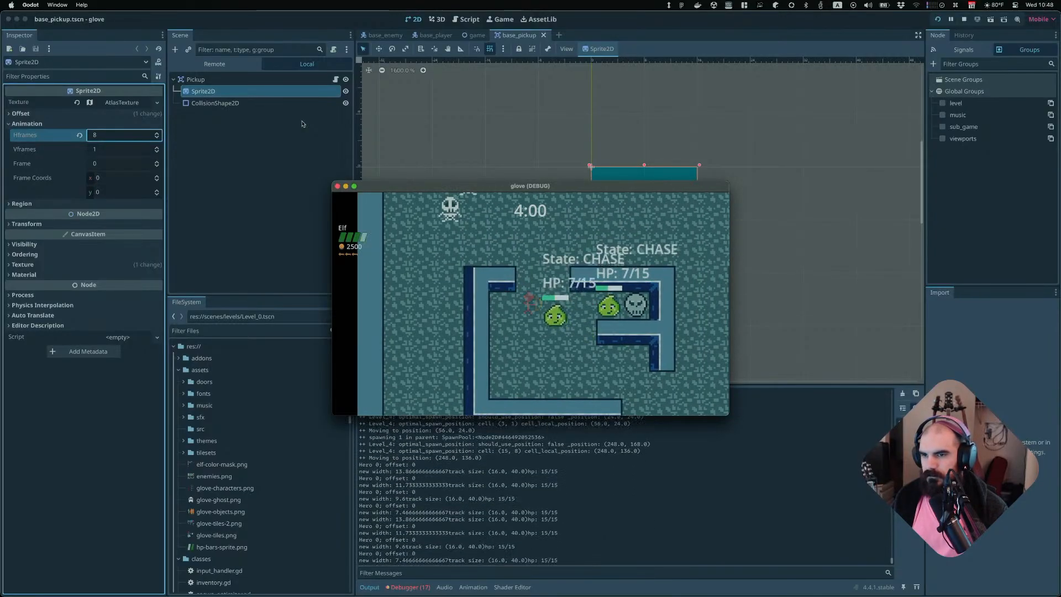
key(space)
key(space)
key(space)
key(space)
key(space)
key(space)
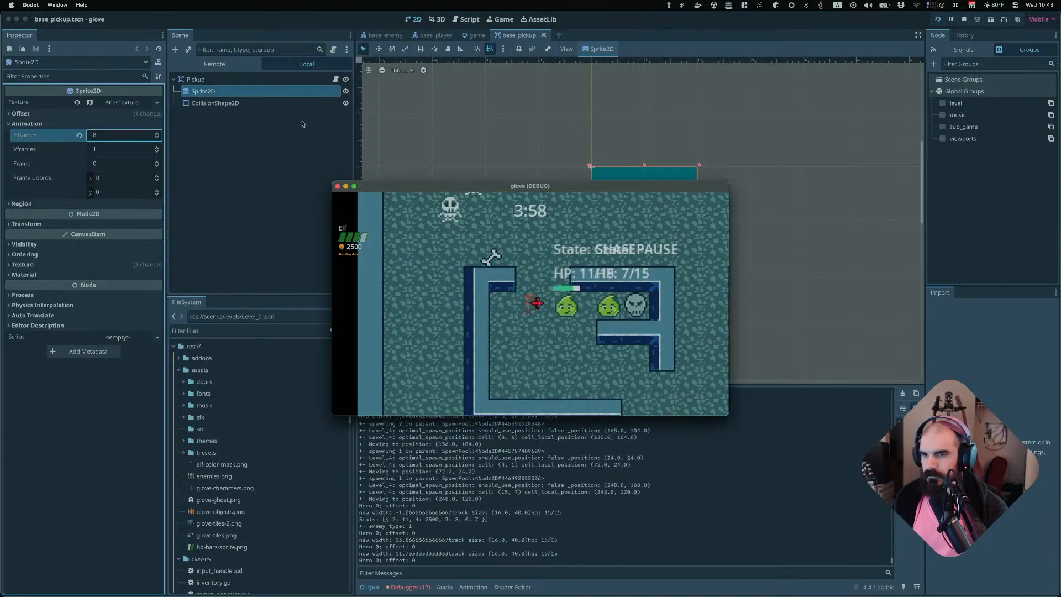
key(Left)
key(Right)
key(space)
key(space)
key(space)
key(space)
key(space)
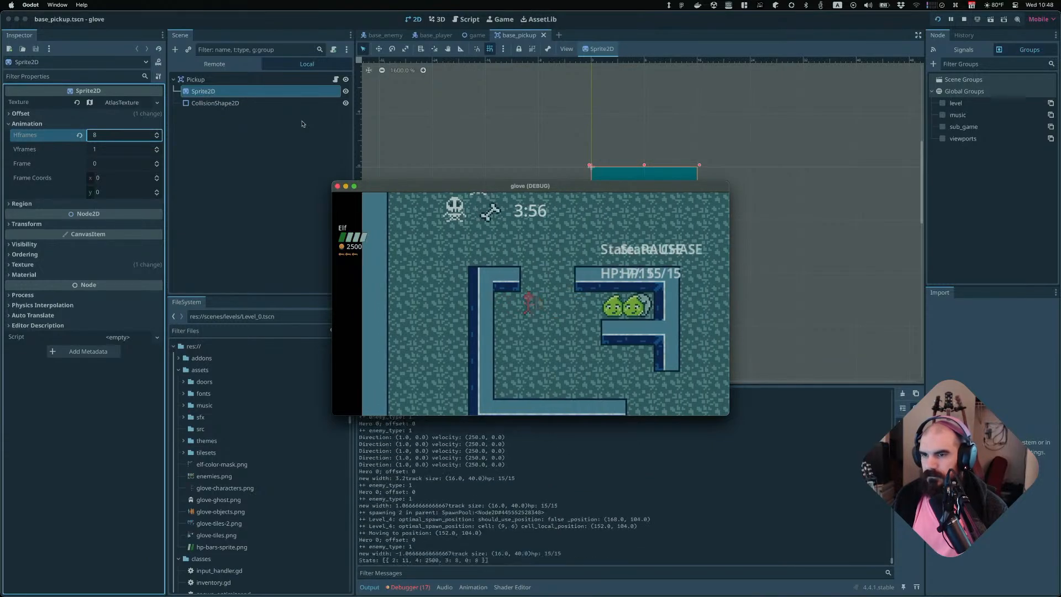
key(space)
key(space)
key(space)
key(space)
key(space)
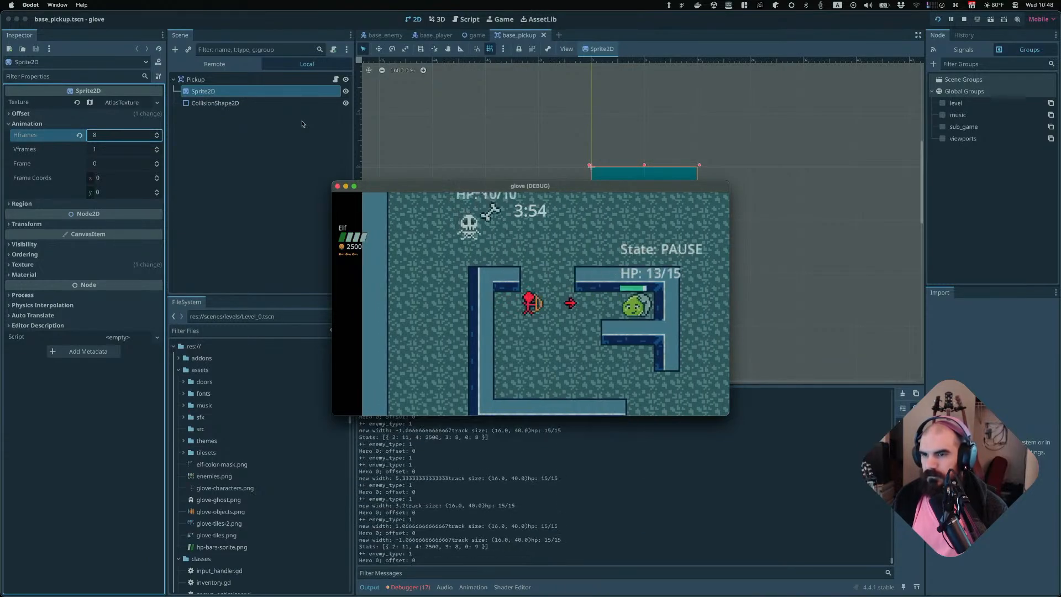
key(Down)
key(Right)
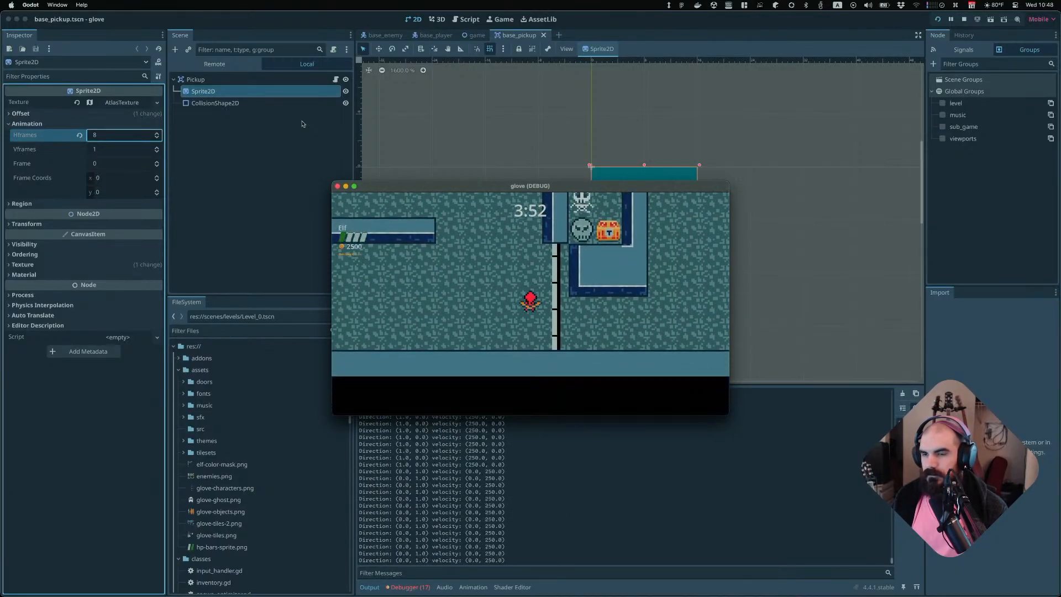
key(super+q)
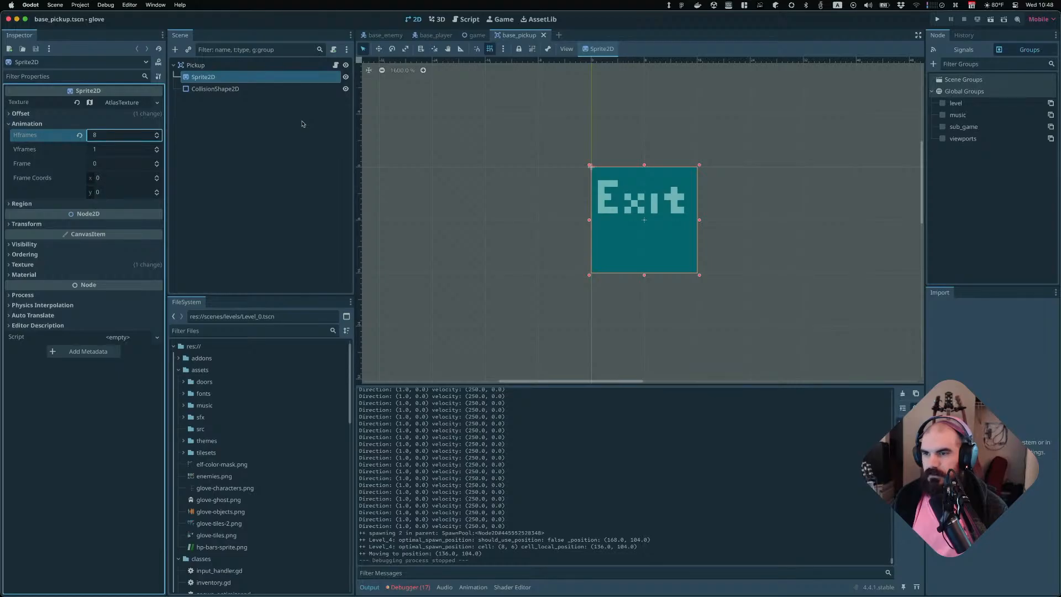
Open the exit scene and inspect its Sprite2D atlas texture, comparing it with the object sheet in Aseprite
key(super+shift+o)
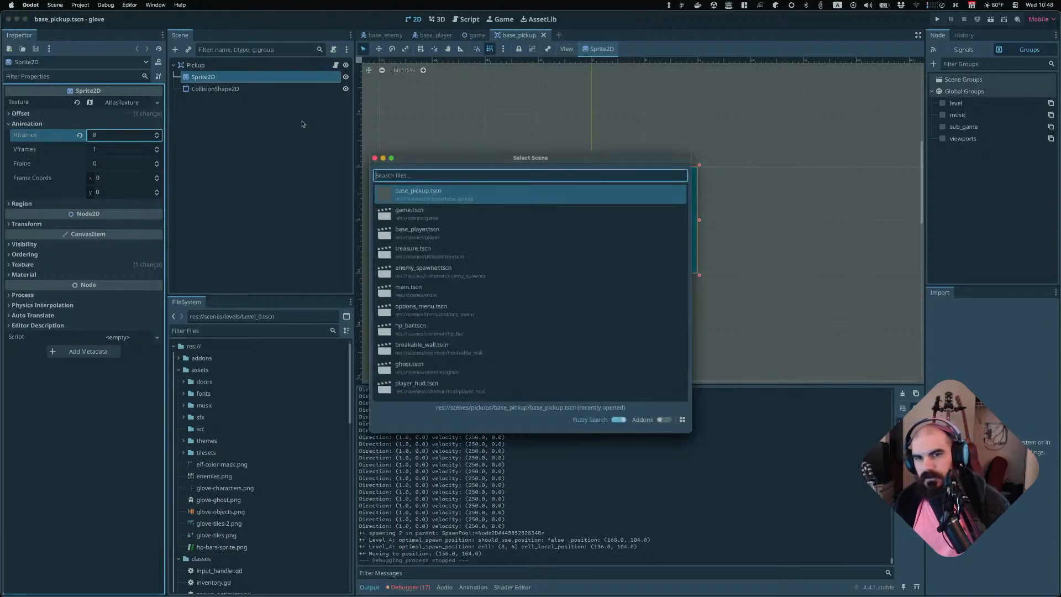
text(exit)
key(Return)
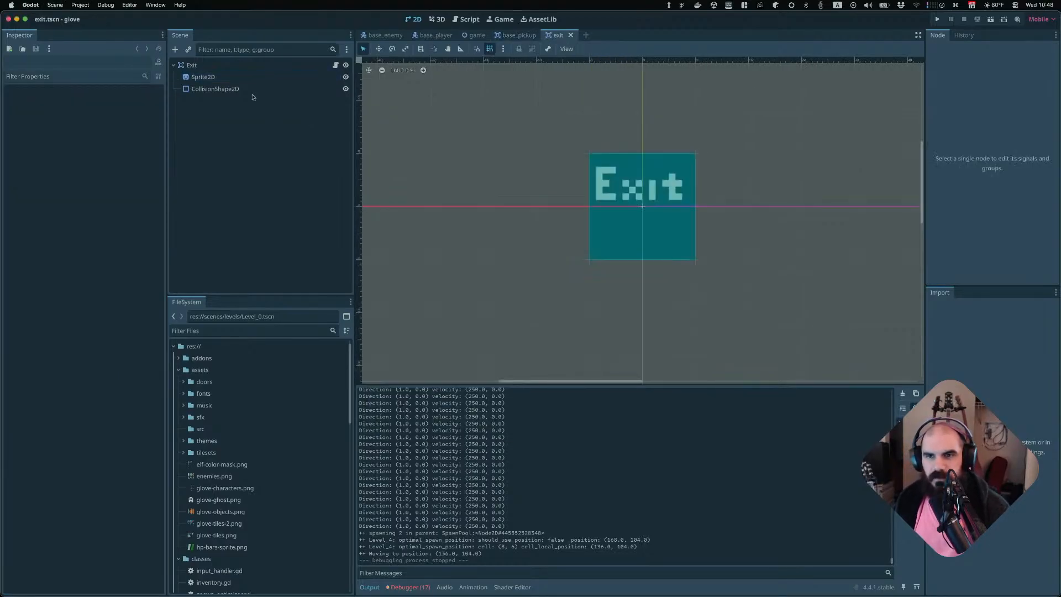
click(243, 77)
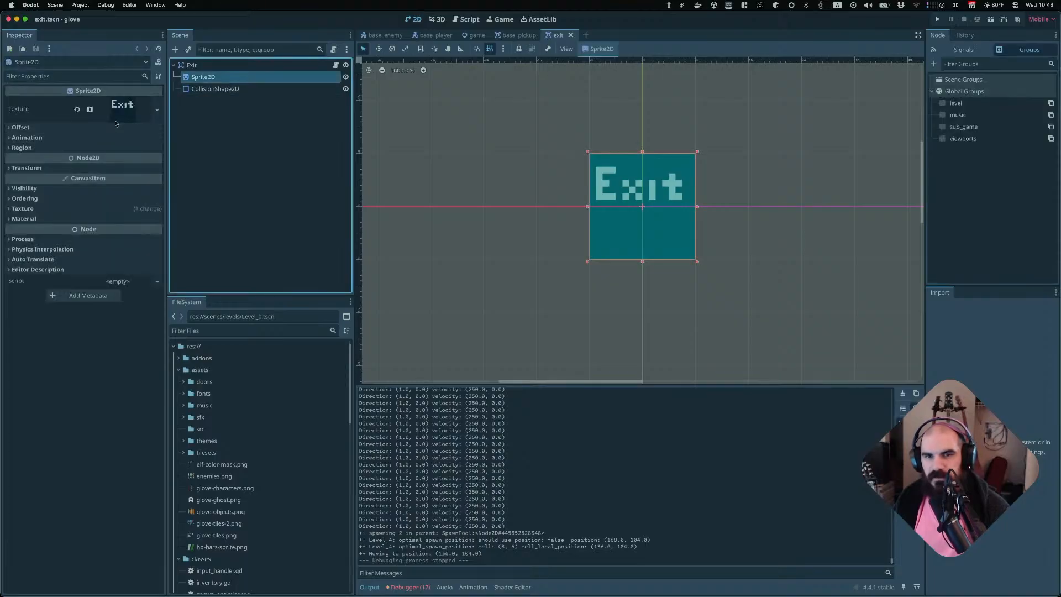
click(120, 107)
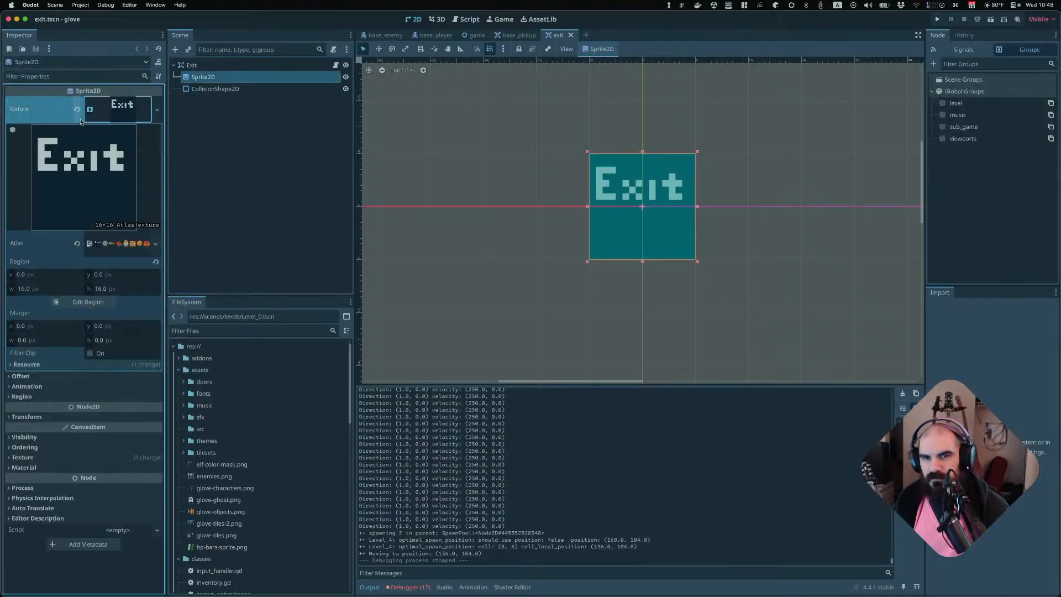
key(super+Tab)
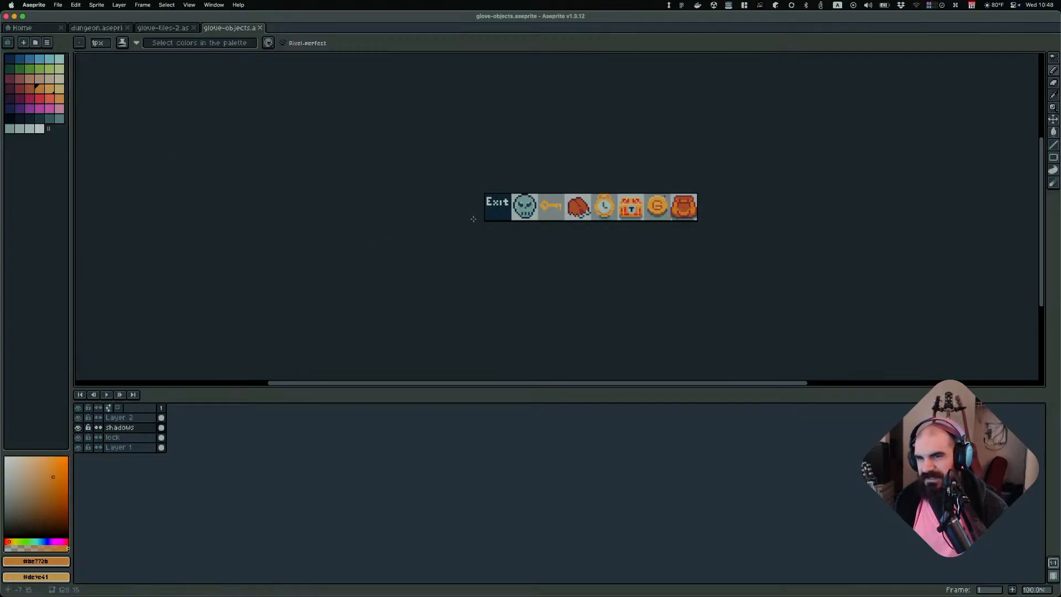
key(super+Tab)
Open the enemy_spawner scene and inspect its Sprite2D texture, animation, region and transform settings, including the region editor
key(super+shift+o)
text(spa)
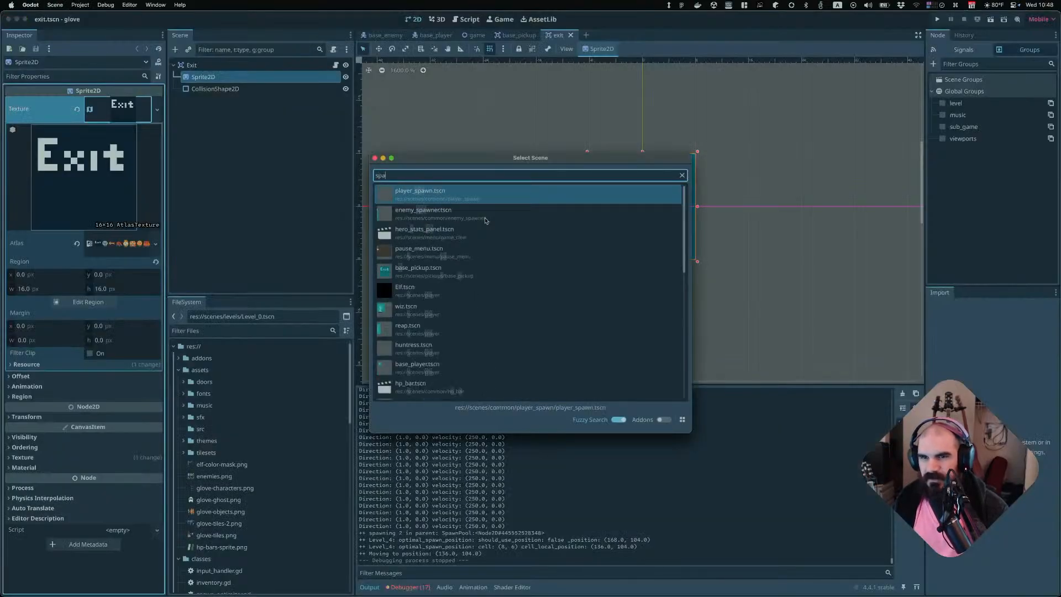
text(wner)
key(Return)
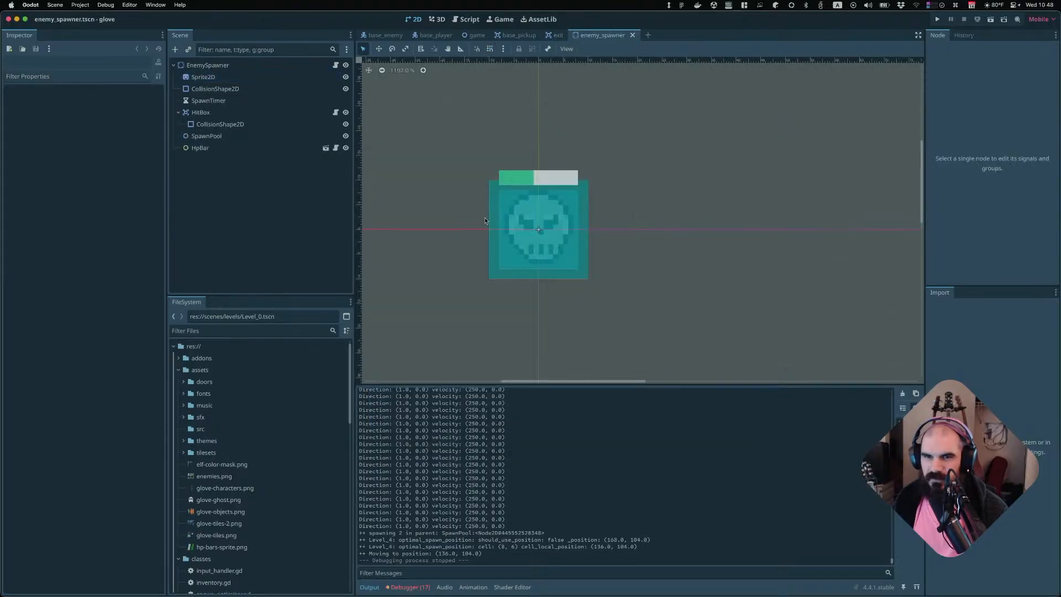
click(245, 78)
click(94, 136)
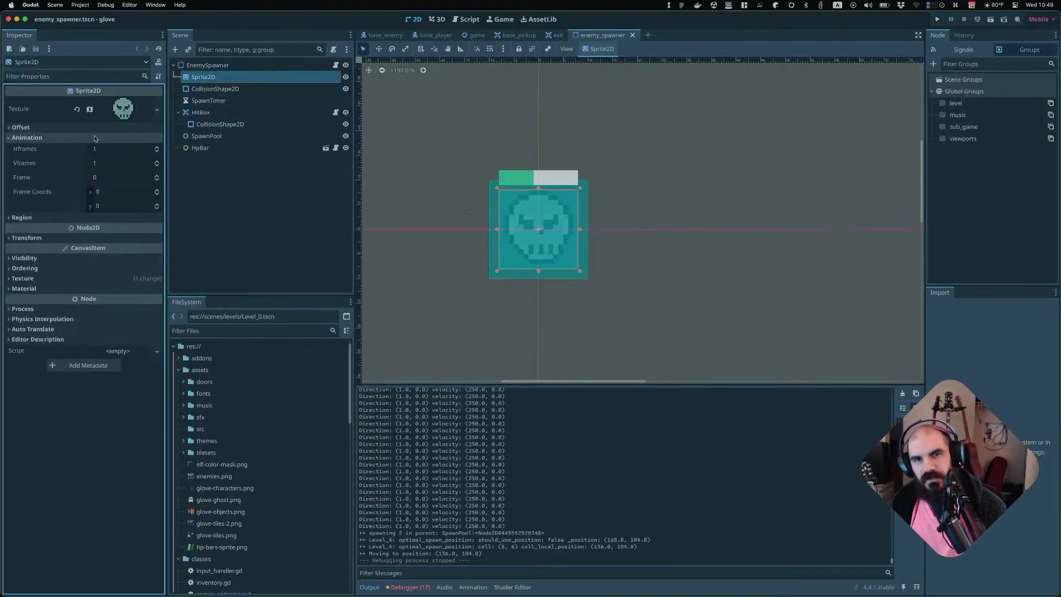
click(58, 219)
click(43, 253)
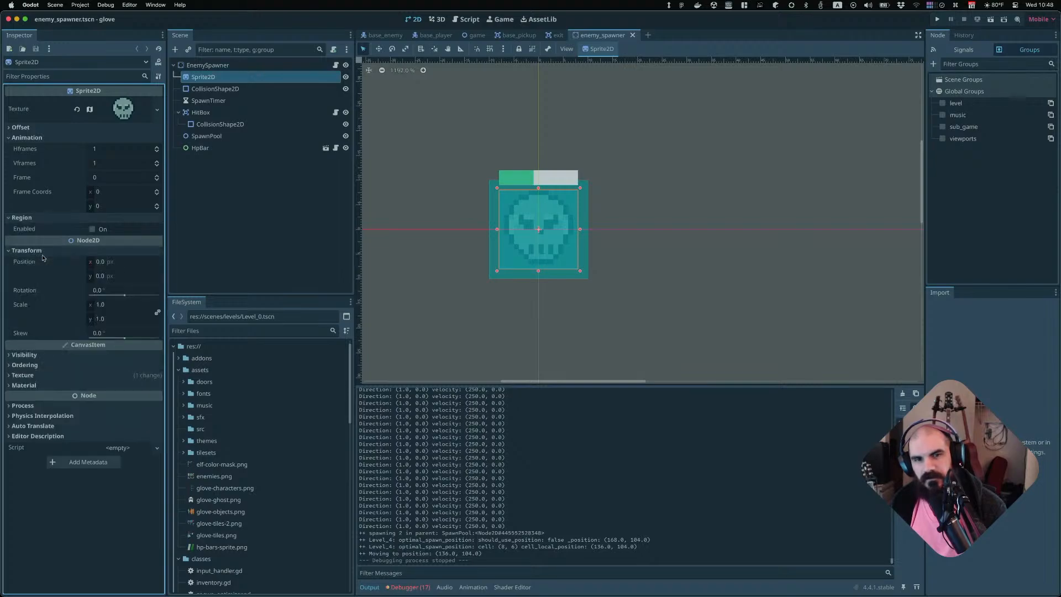
click(42, 254)
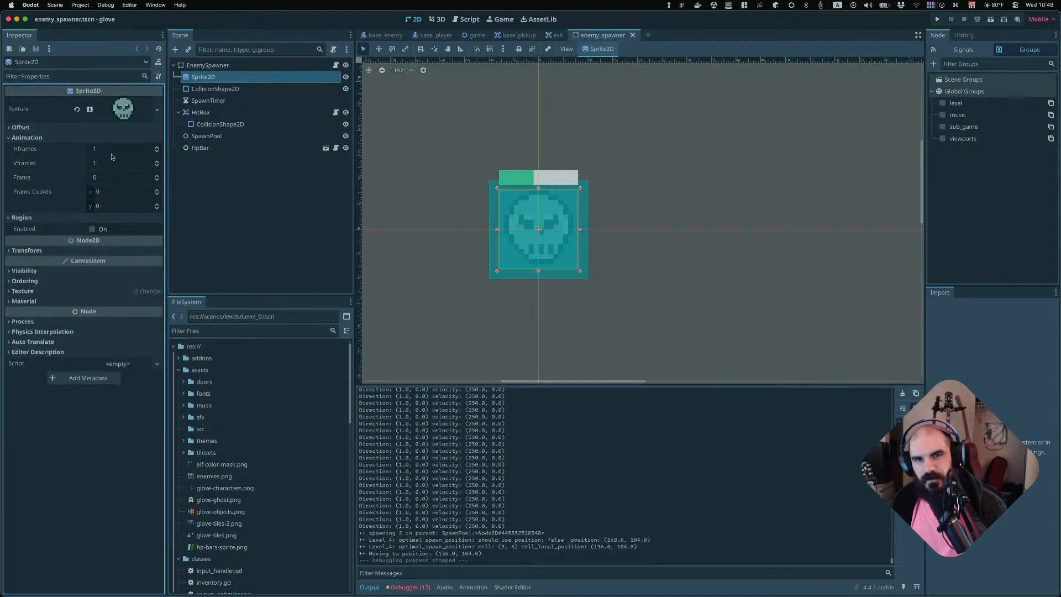
click(140, 116)
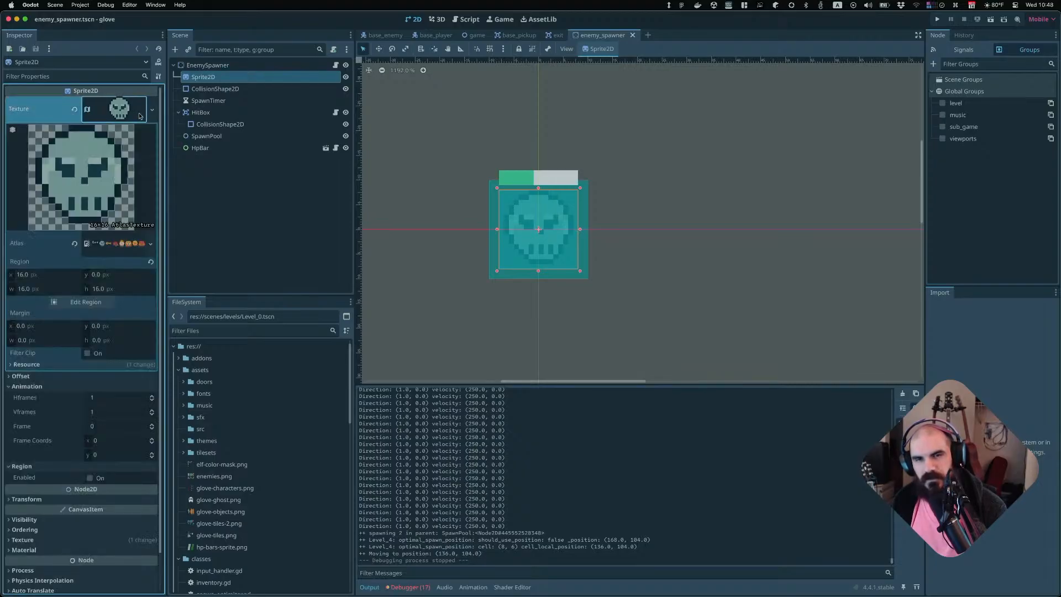
click(140, 116)
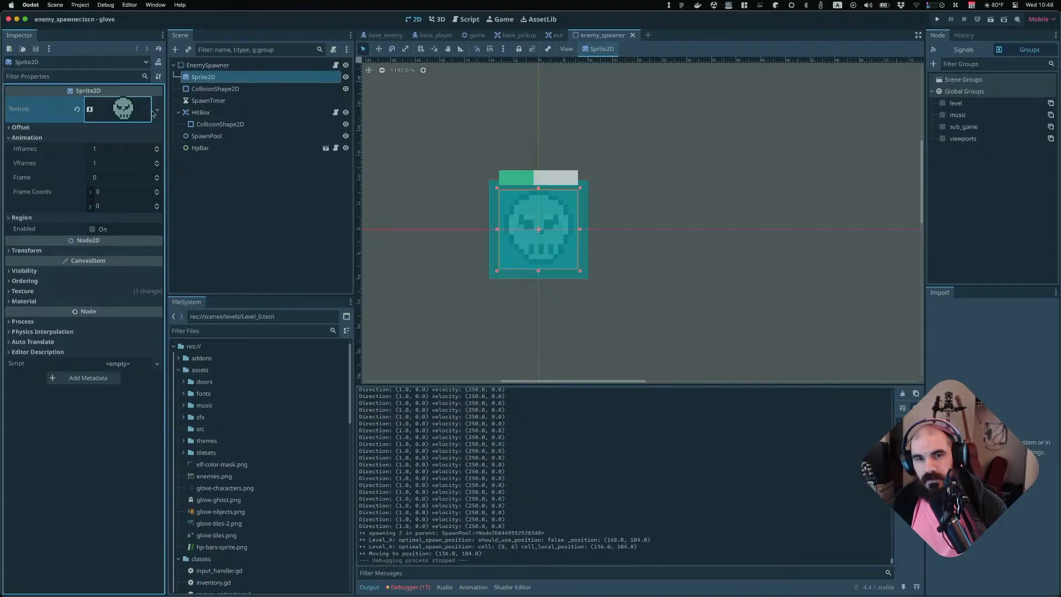
click(153, 112)
key(Escape)
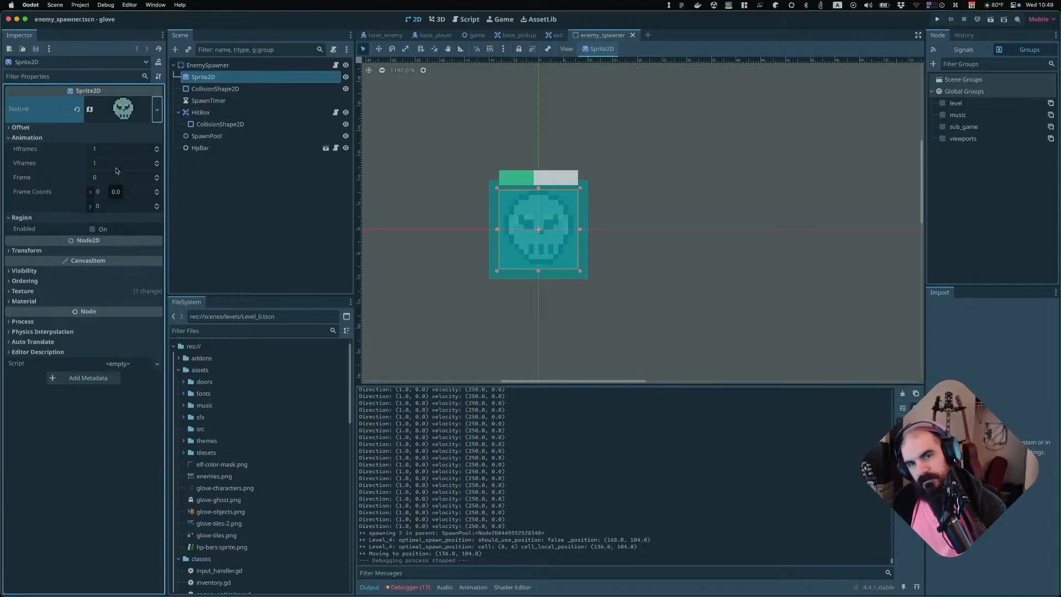
click(118, 150)
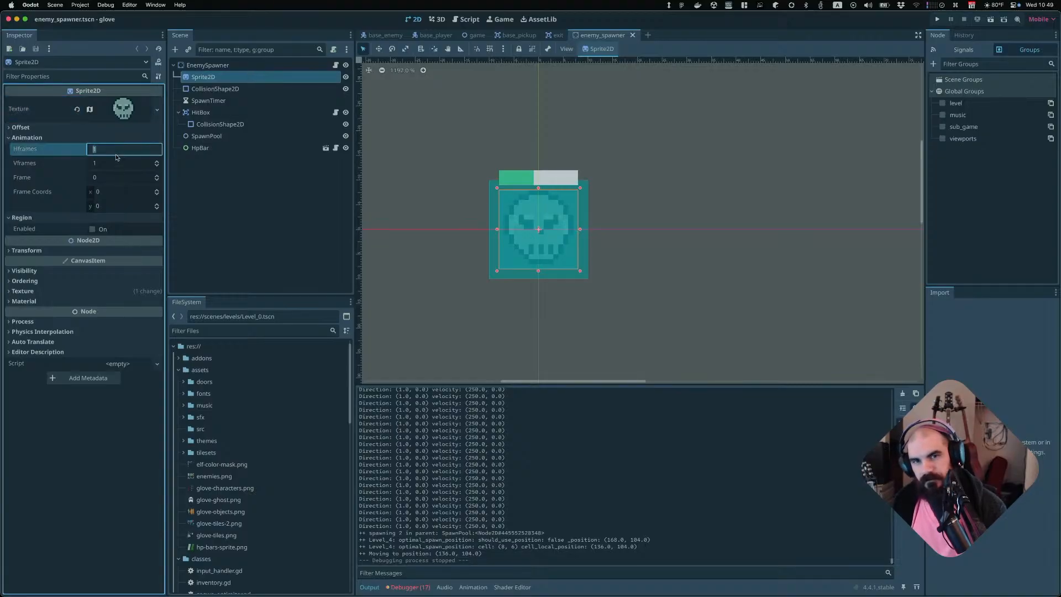
click(207, 206)
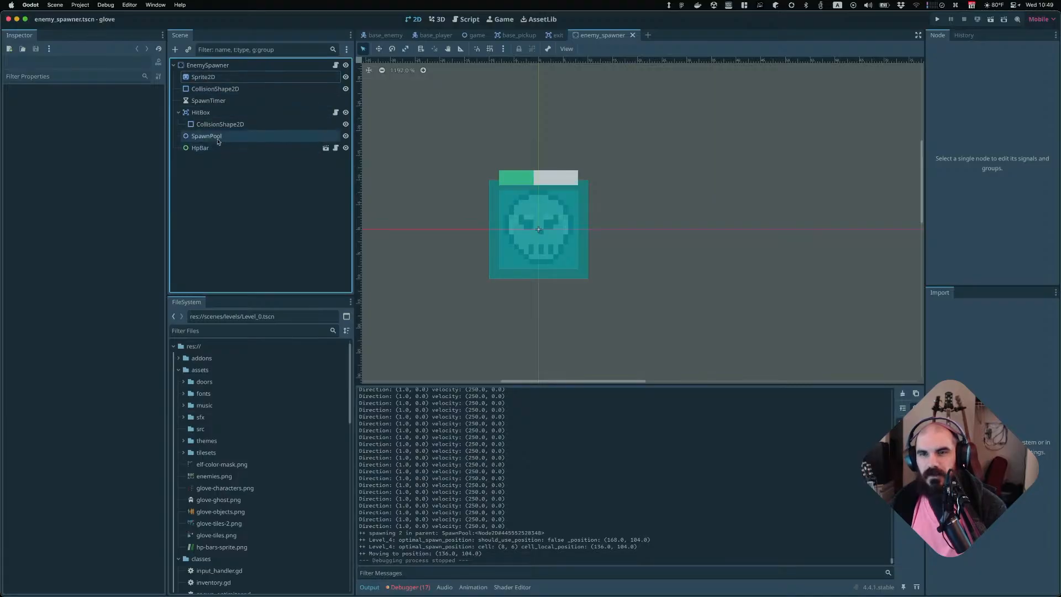
click(241, 79)
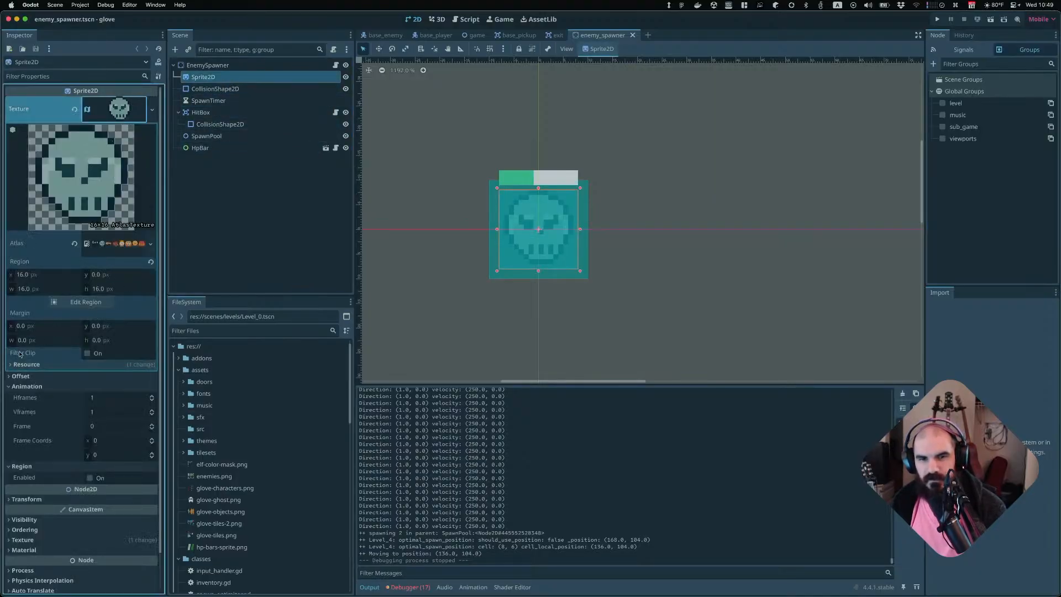
click(83, 303)
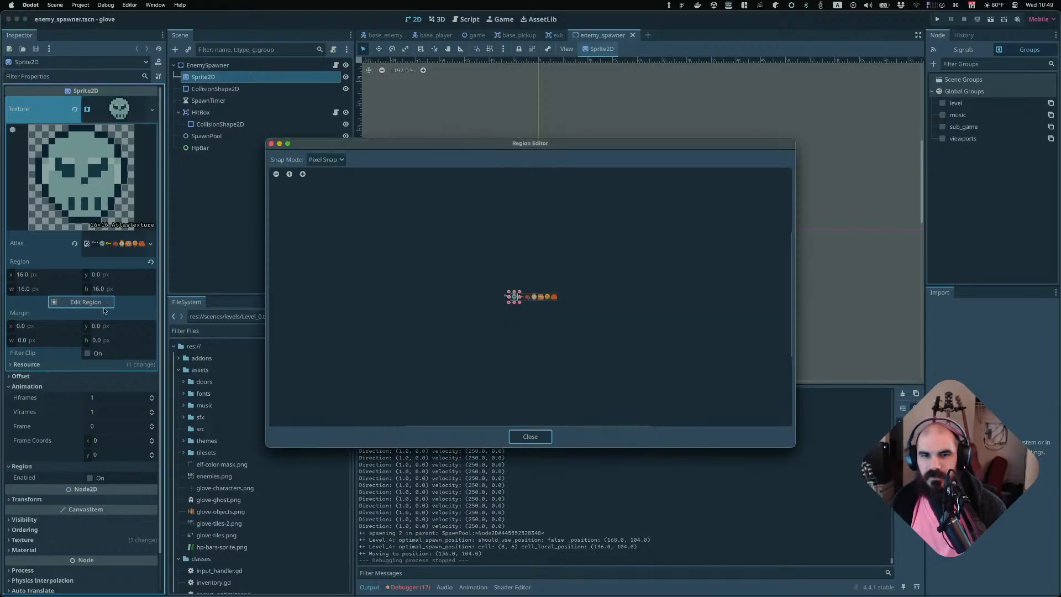
click(529, 437)
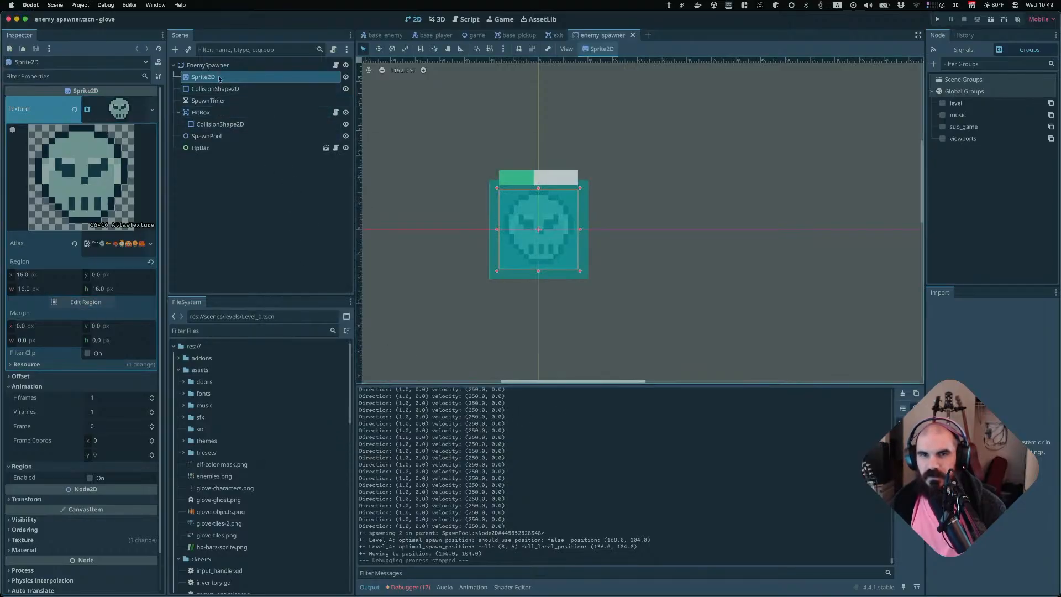
Return to the base_pickup scene and save it
click(547, 36)
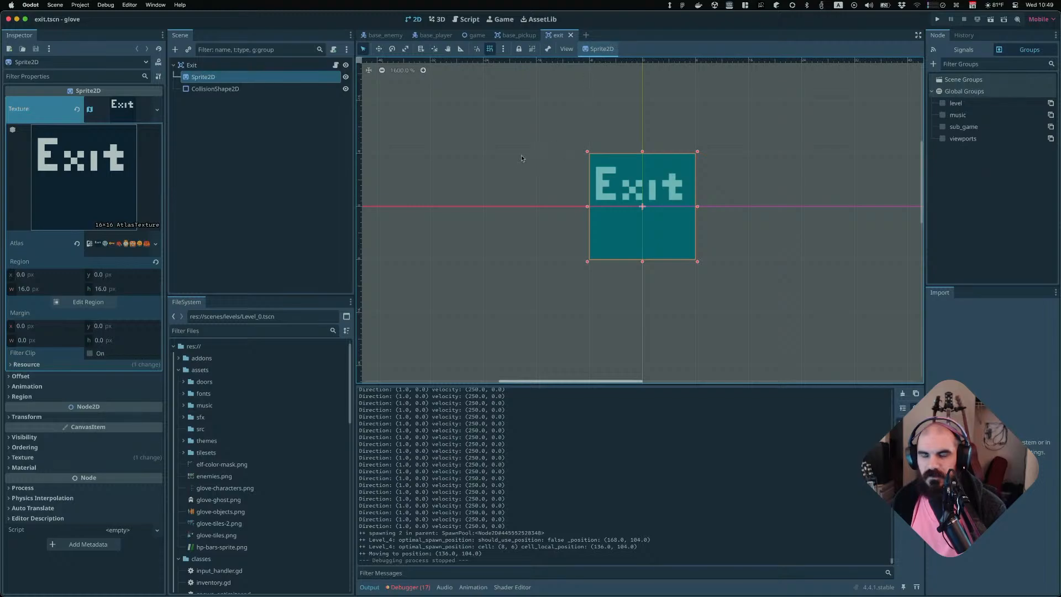
click(527, 36)
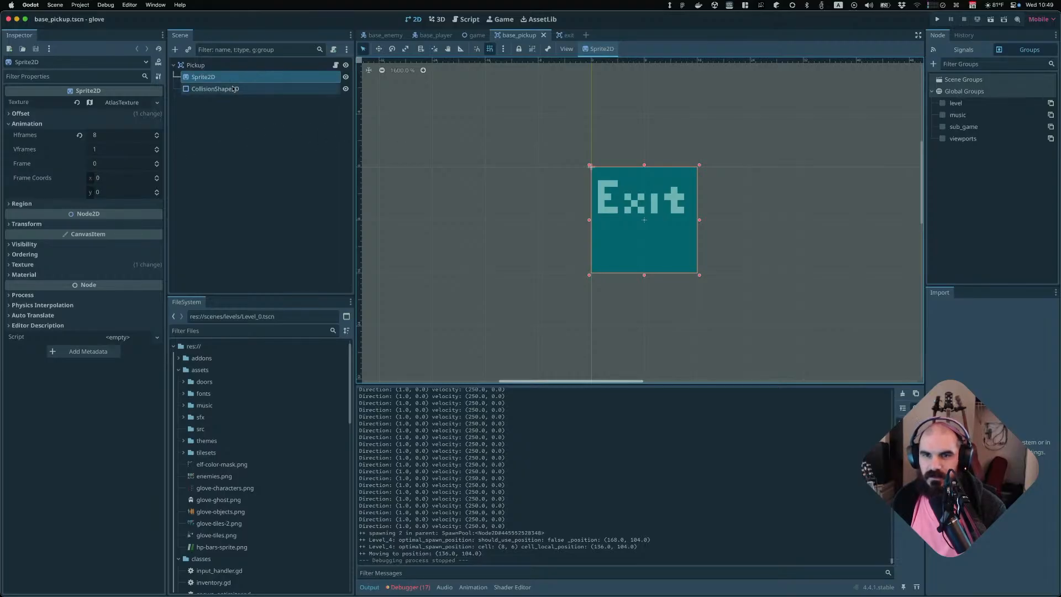
key(super+s)
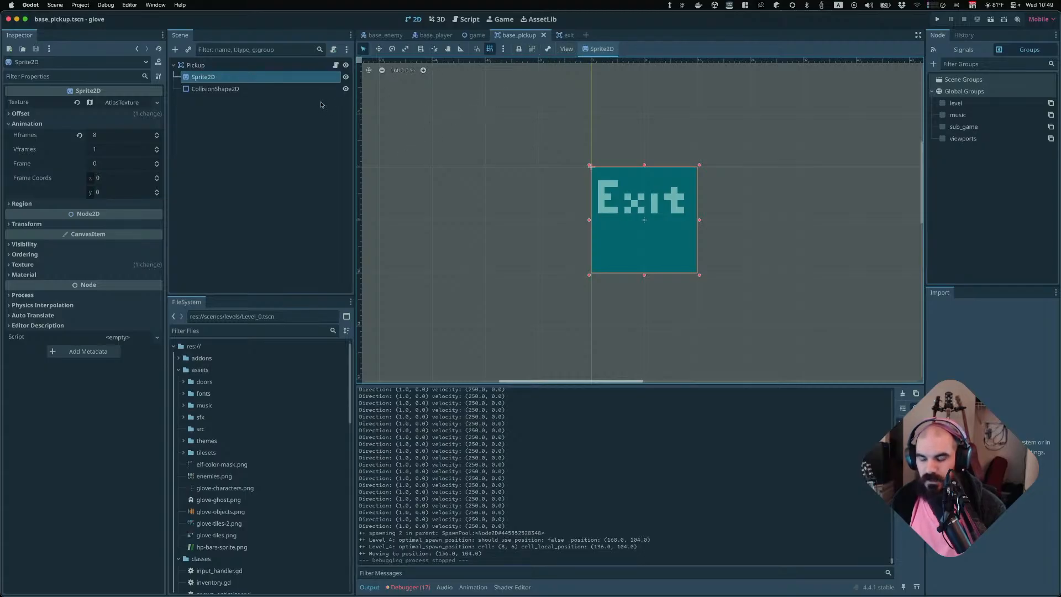
Open the backpack scene, set its Sprite2D animation Frame to 7, and save the scene
key(super+shift+o)
text(backpack)
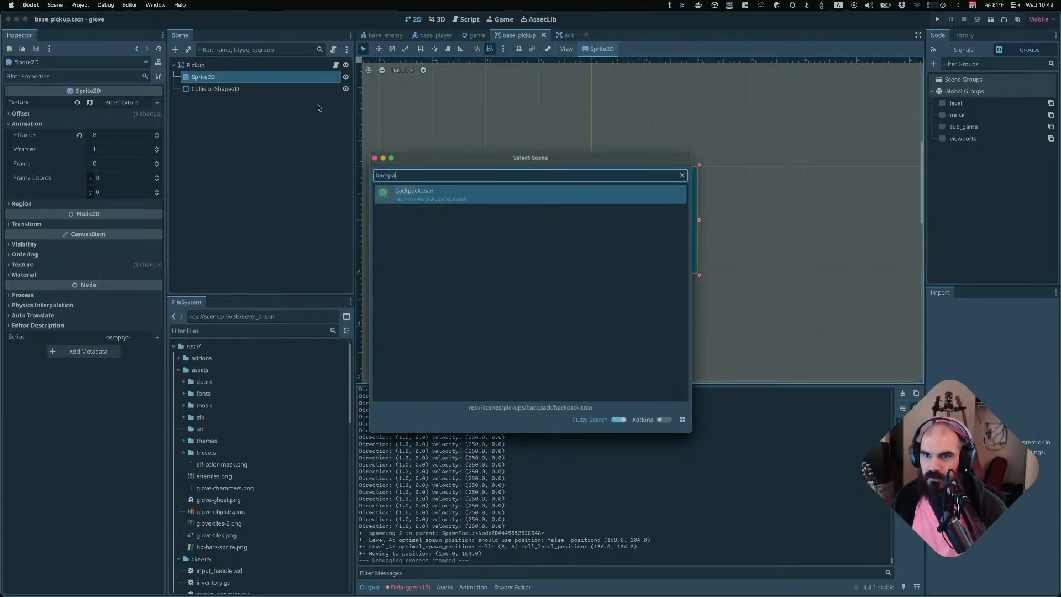
key(Return)
click(250, 80)
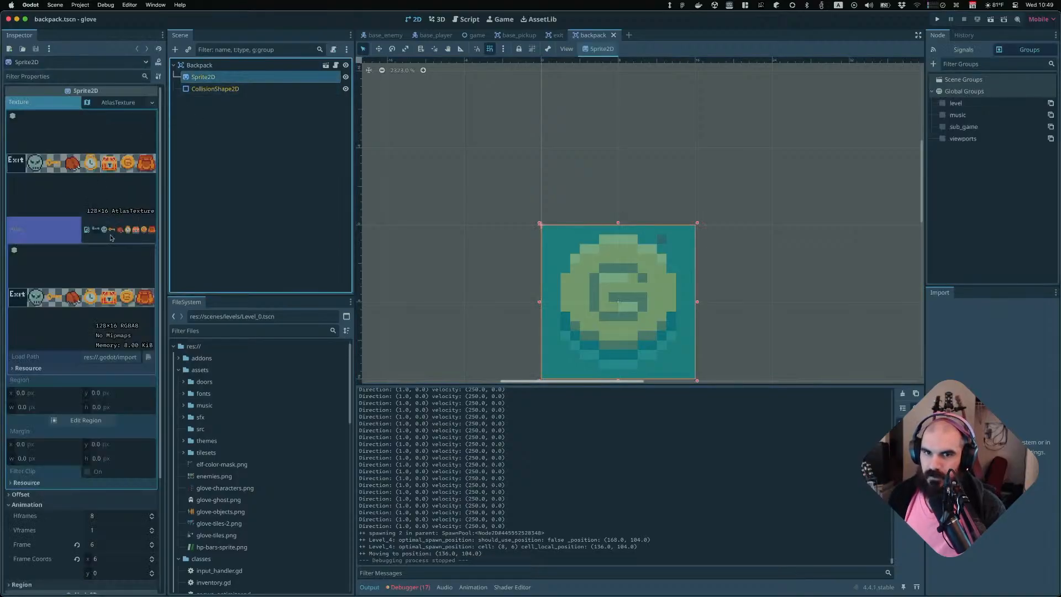
scroll(107, 341, down, 5)
click(104, 370)
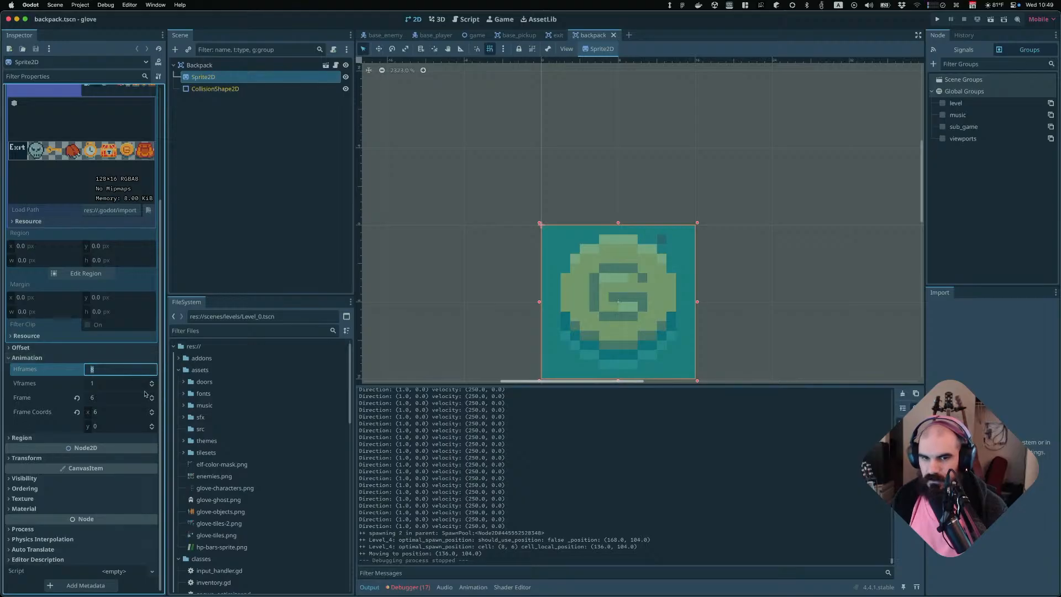
key(Tab)
key(Tab)
key(Up)
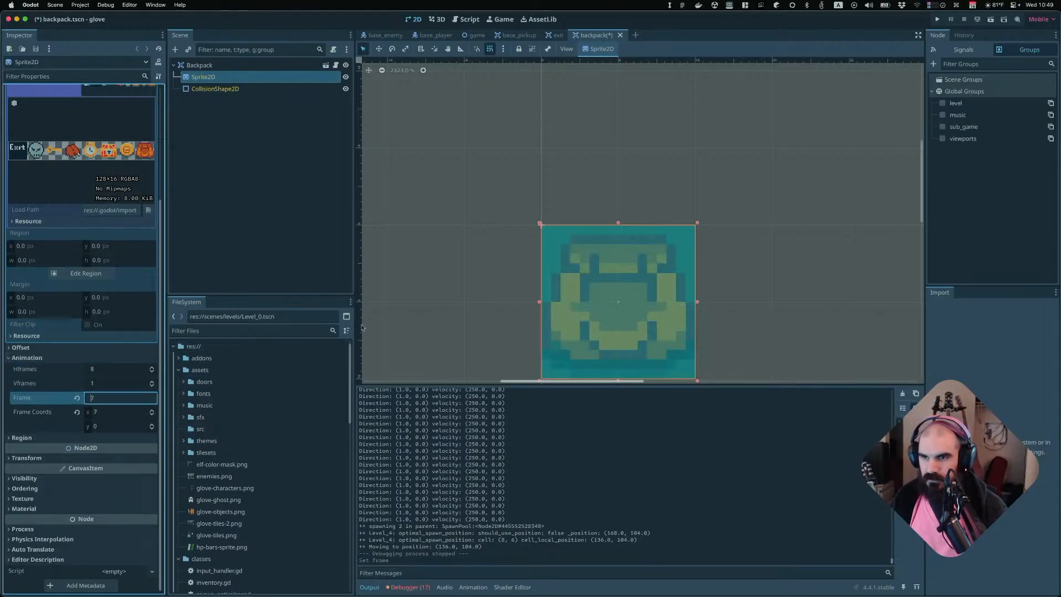
click(383, 280)
key(super+s)
Run the project and start a two-player game with the Elf and Wiz characters
scroll(508, 248, down, 3)
scroll(518, 196, down, 3)
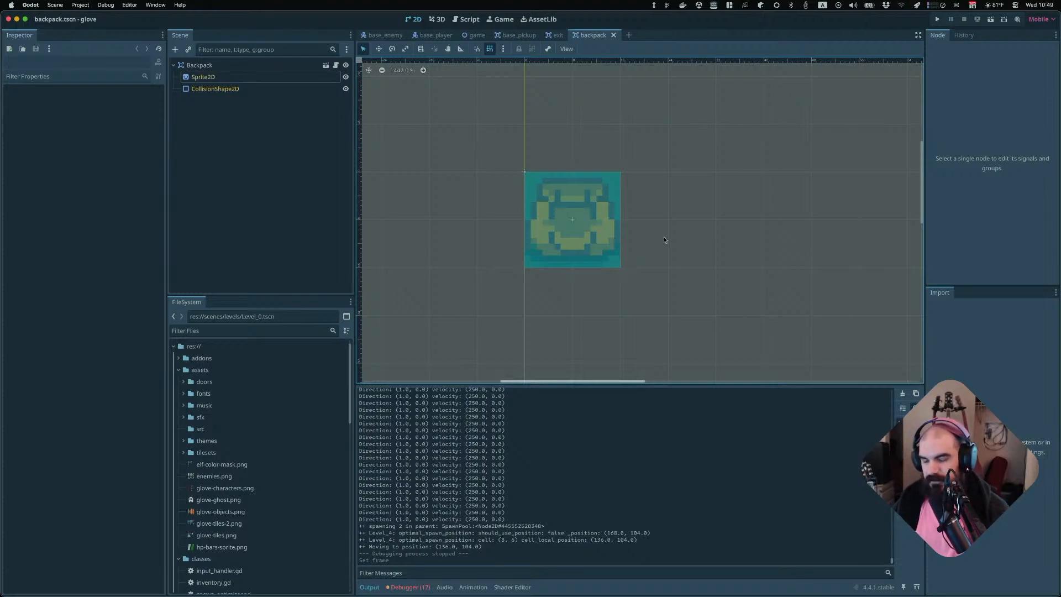
key(super+b)
key(Return)
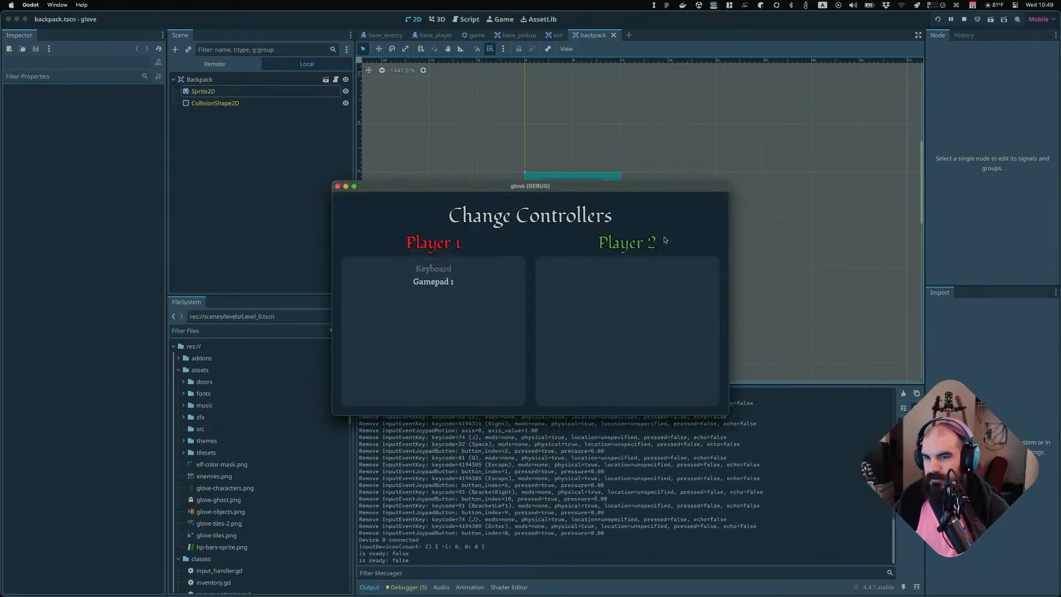
key(Return)
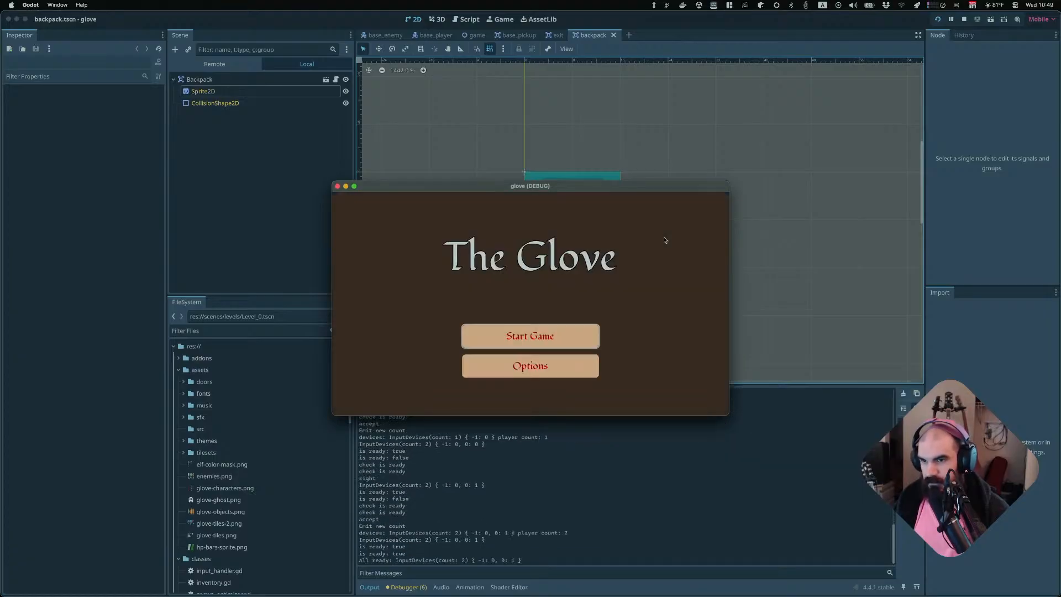
key(Return)
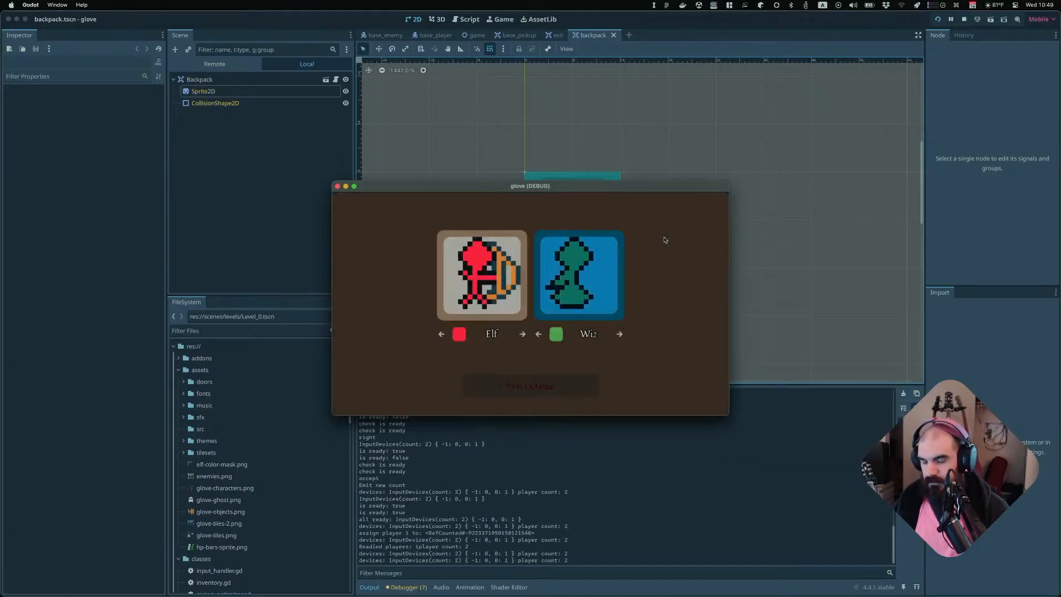
key(Return)
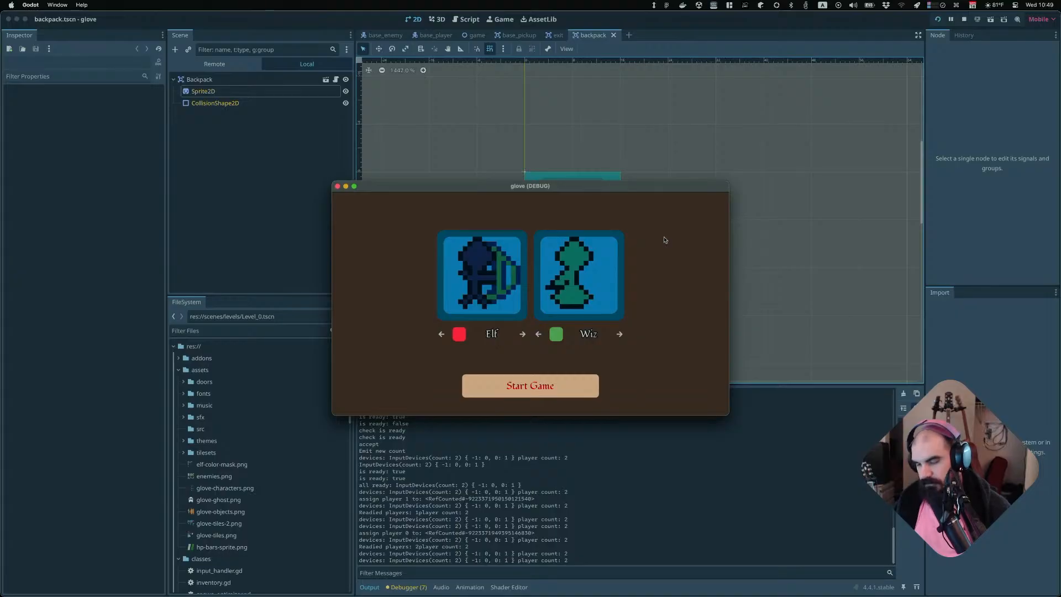
key(Return)
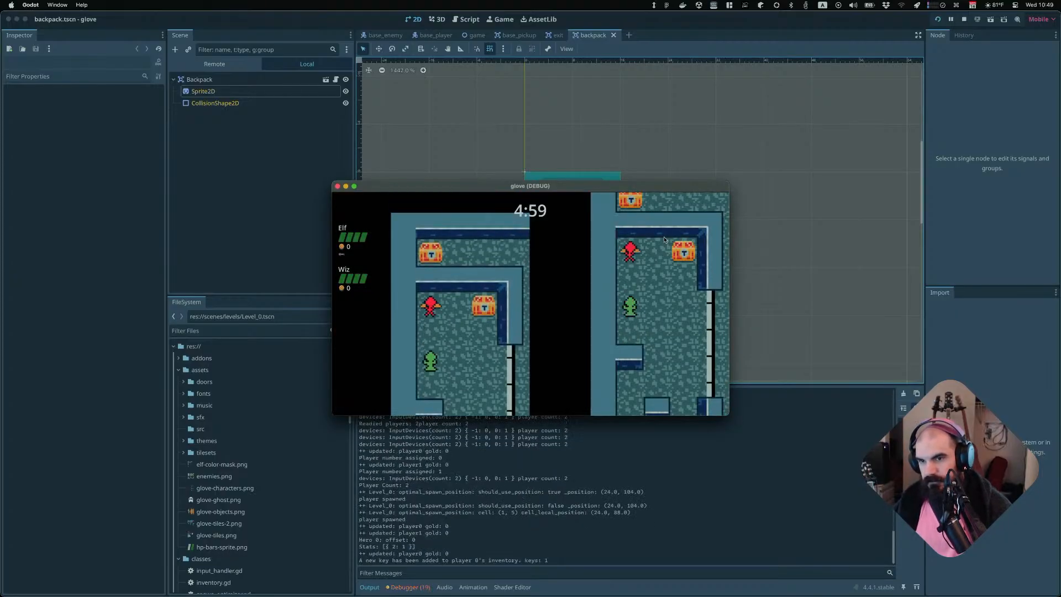
Play-test the level as the Elf, moving around, attacking and collecting a treasure chest
key(Right)
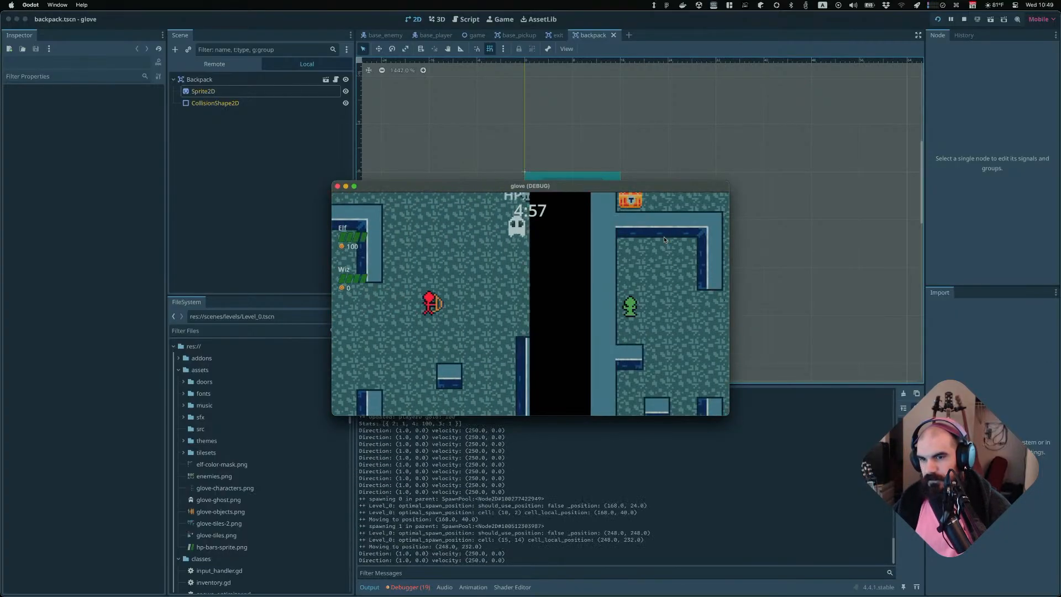
key(Up)
key(Left)
key(Right)
key(Down)
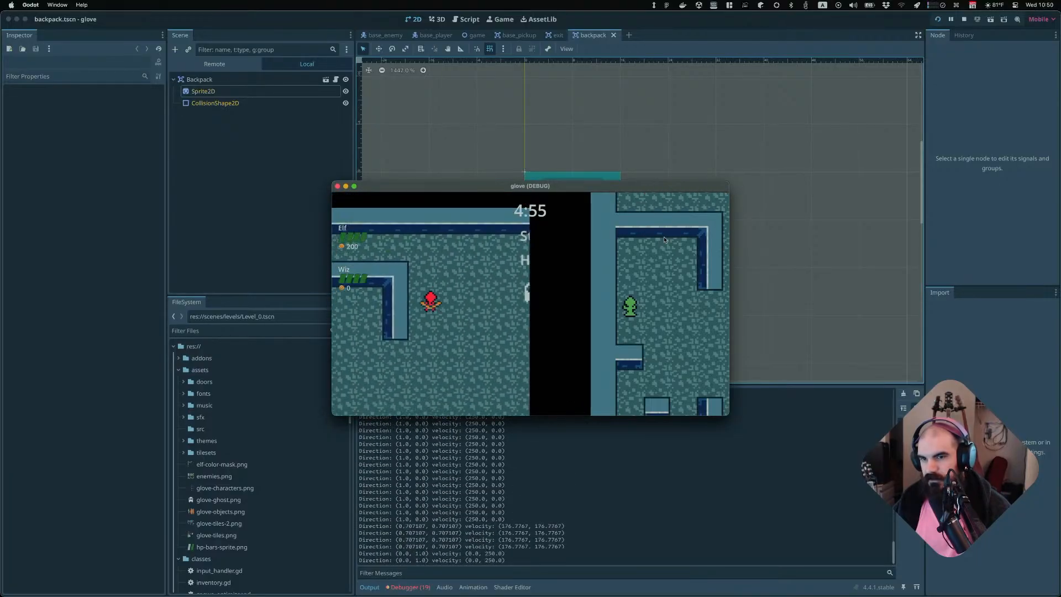
key(Right)
key(space)
key(space)
key(space)
key(space)
key(space)
key(space)
key(space)
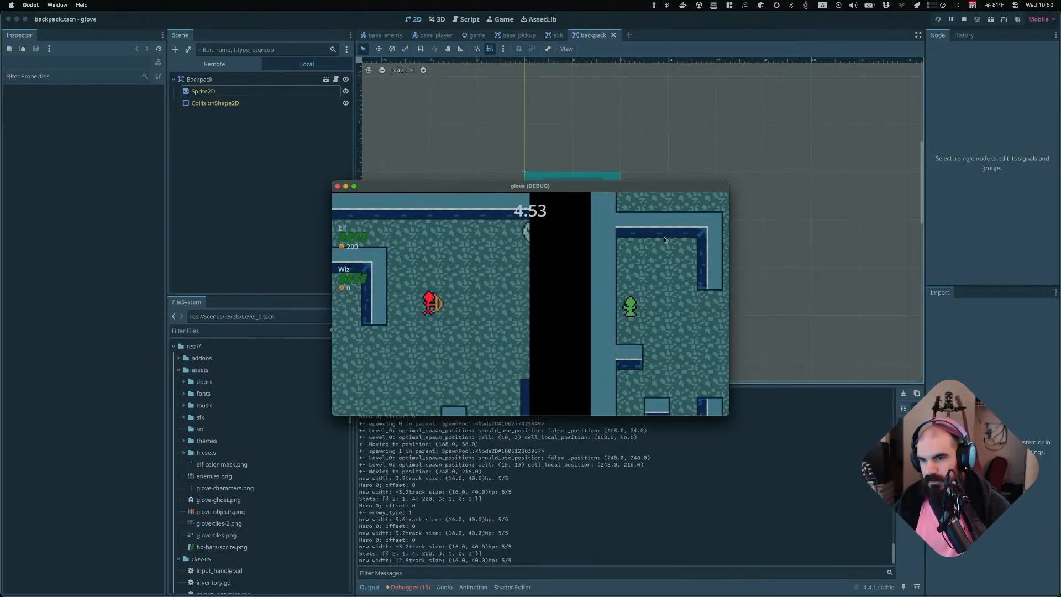
key(Down)
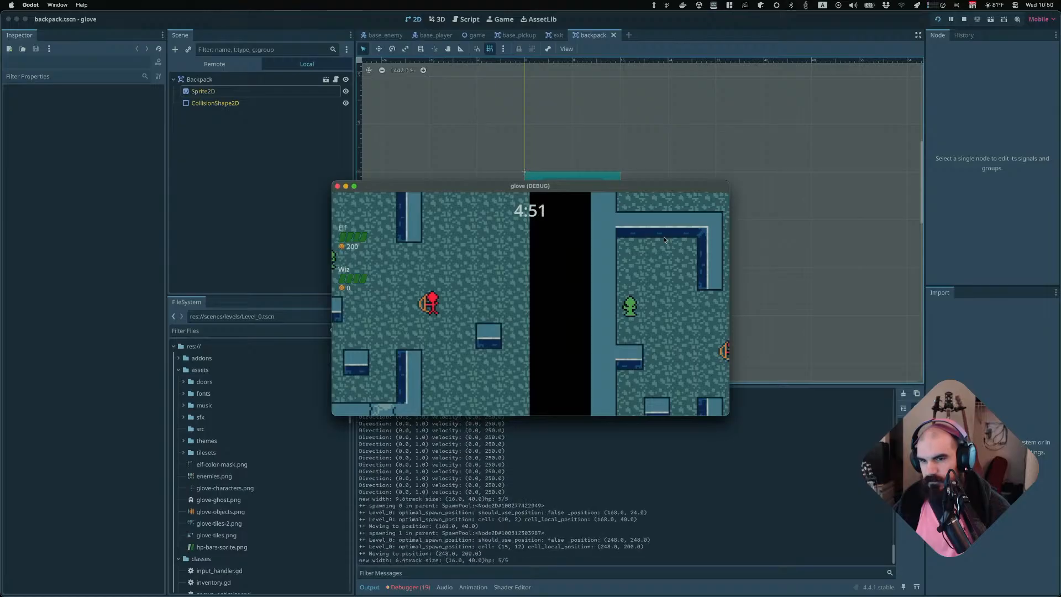
key(Right)
Keep moving the Elf through the level past enemies and chests, then quit the running game
key(Right)
key(Up)
key(space)
key(space)
key(space)
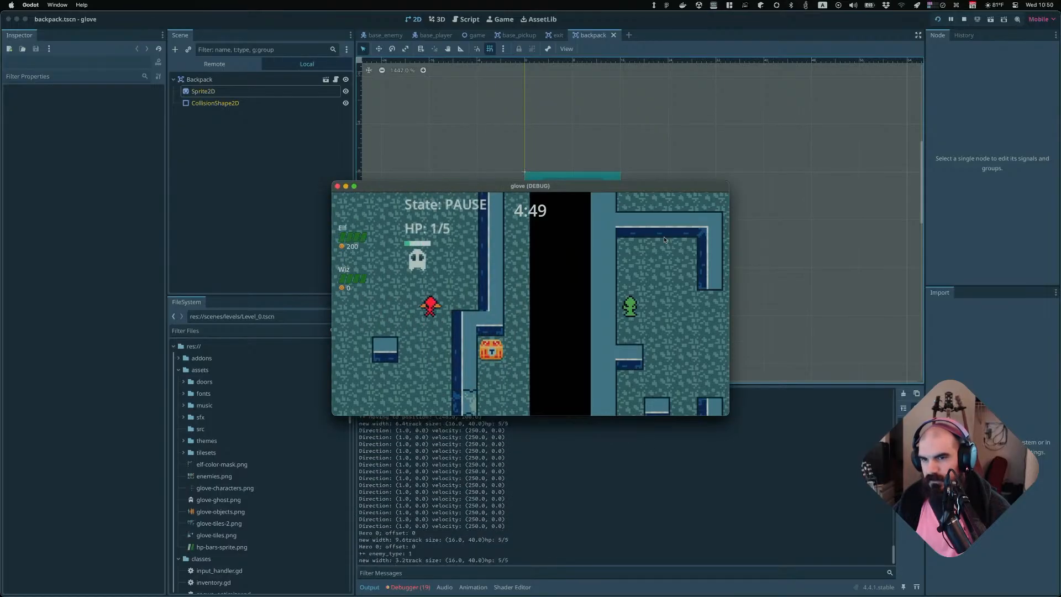
key(Up)
key(Right)
key(Down)
key(Left)
key(Up)
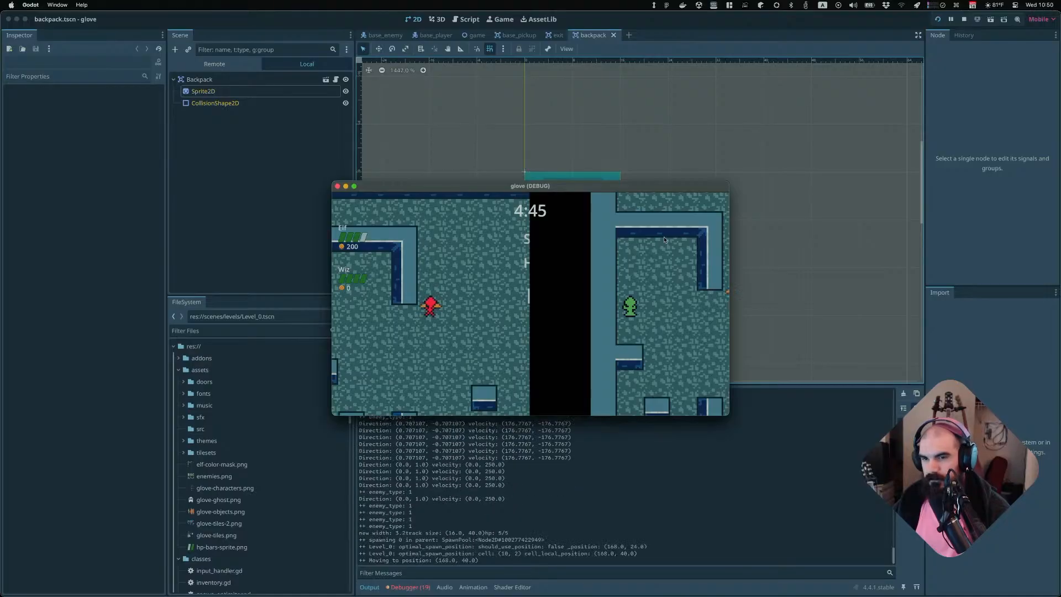
key(Up)
key(Right)
key(Down)
key(Right)
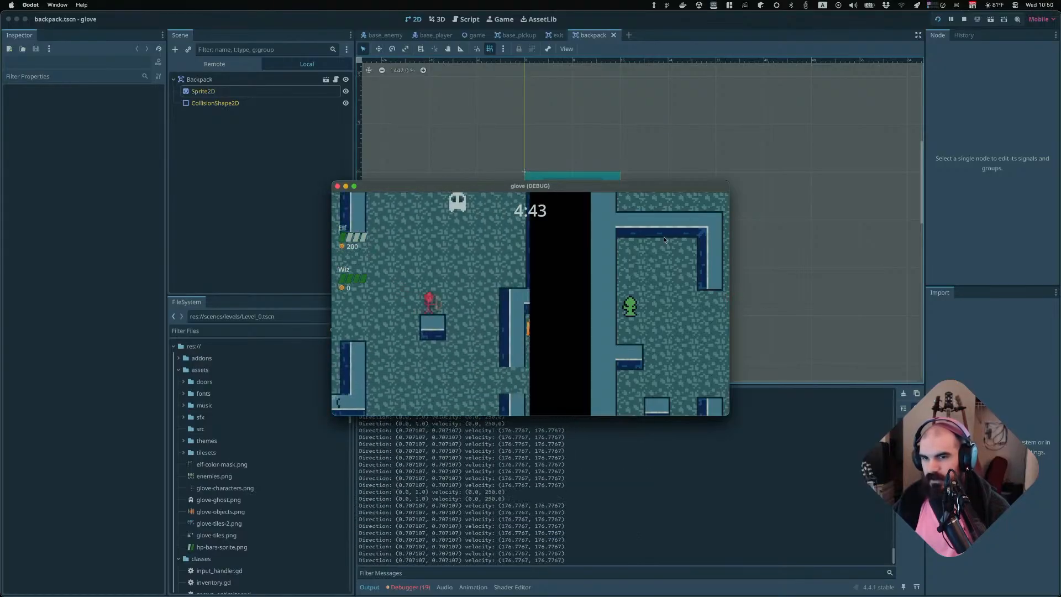
key(Down)
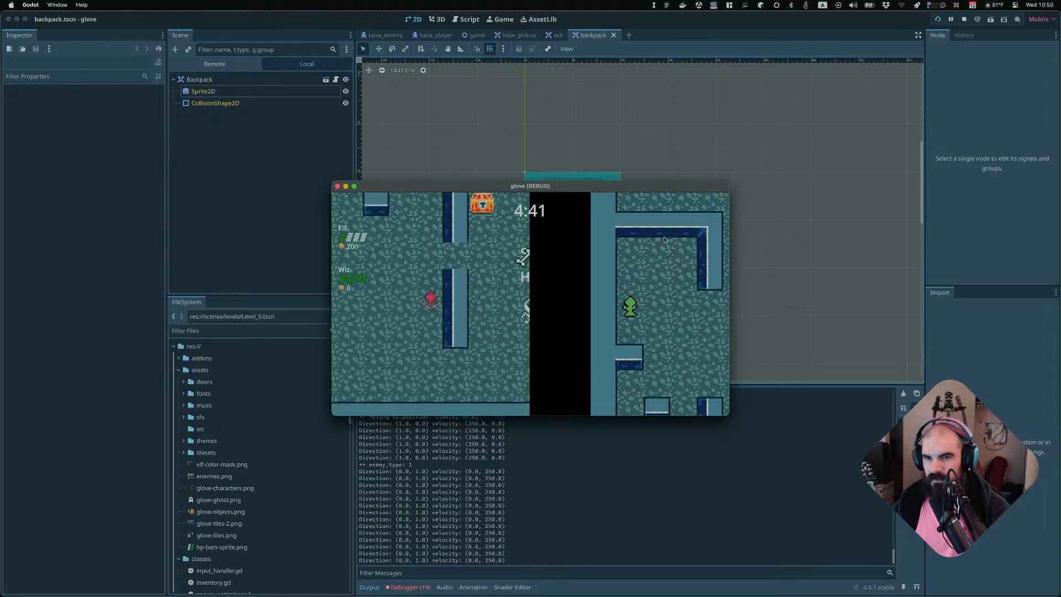
key(Up)
key(Left)
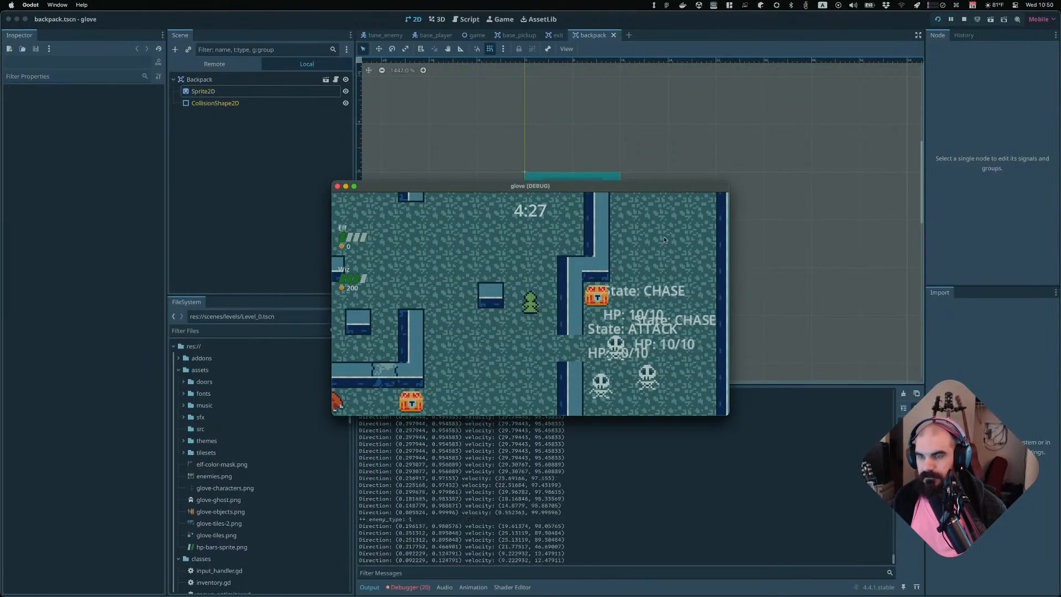
key(super+q)
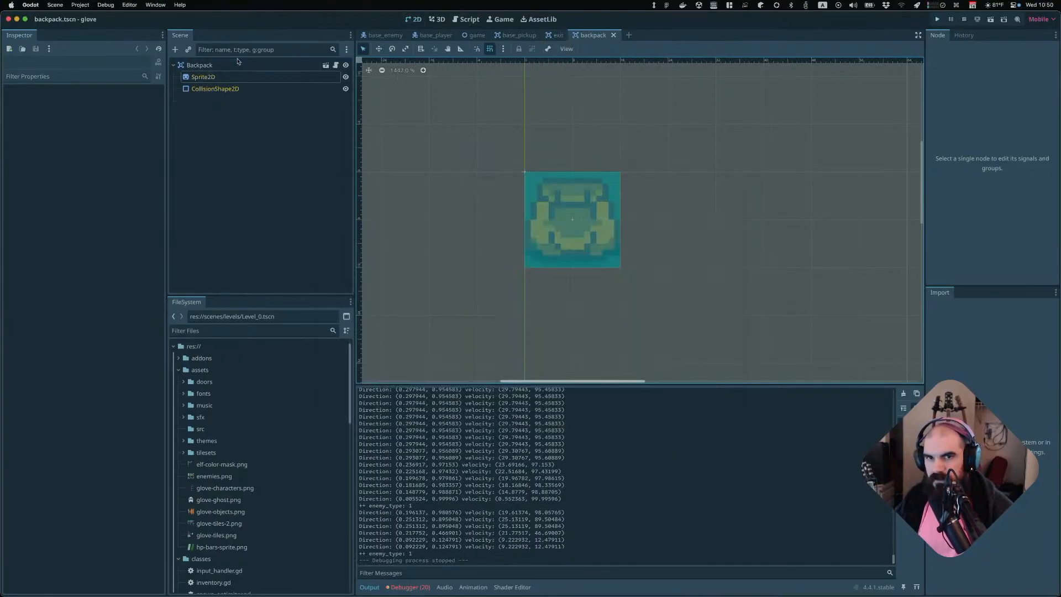
Look through the exit, base_pickup, game, base_player and base_enemy scene tabs
click(555, 37)
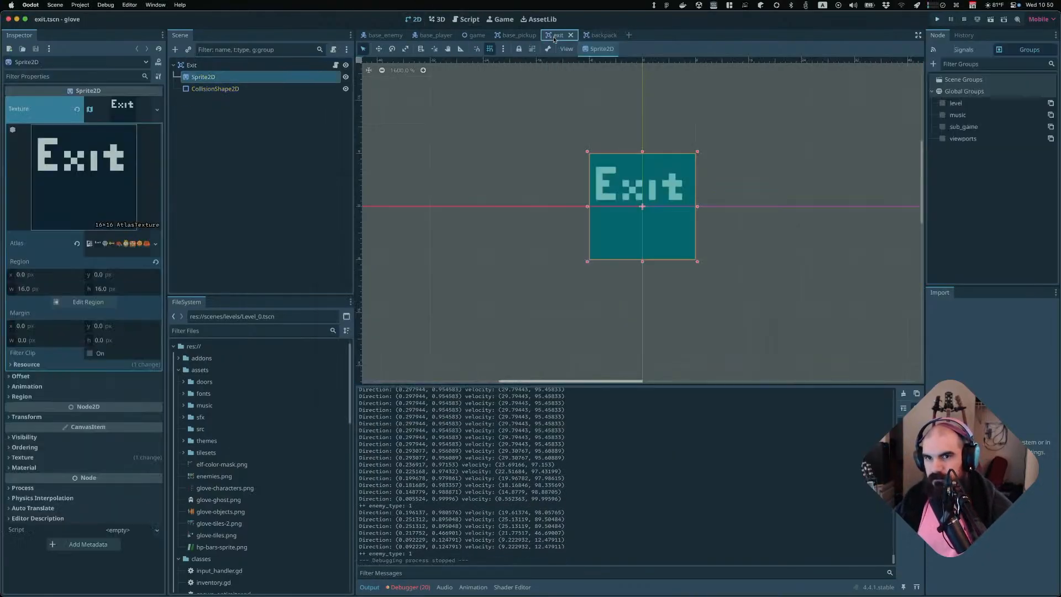
click(514, 36)
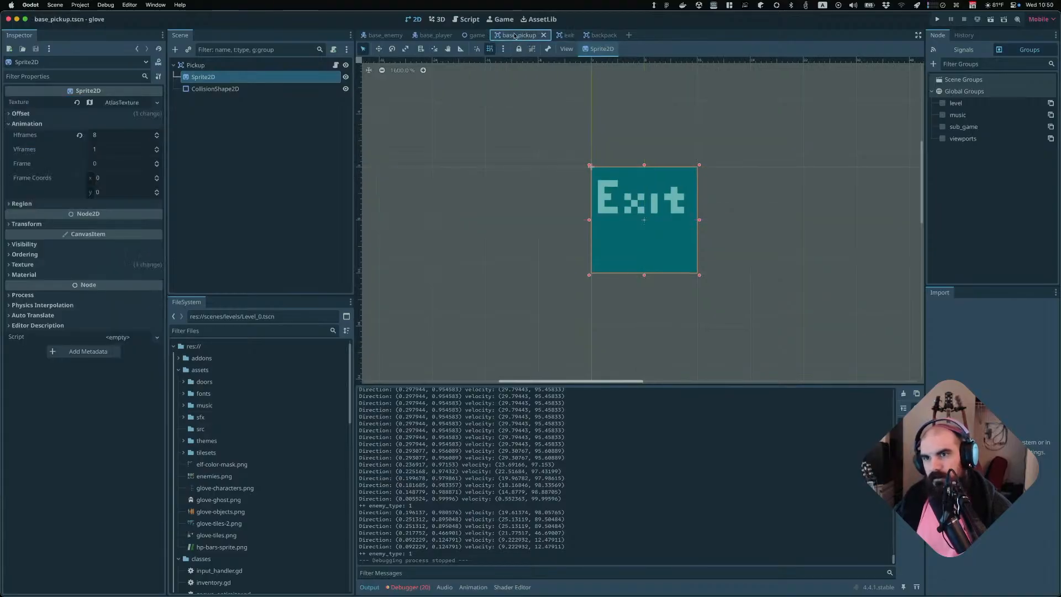
click(472, 36)
click(521, 35)
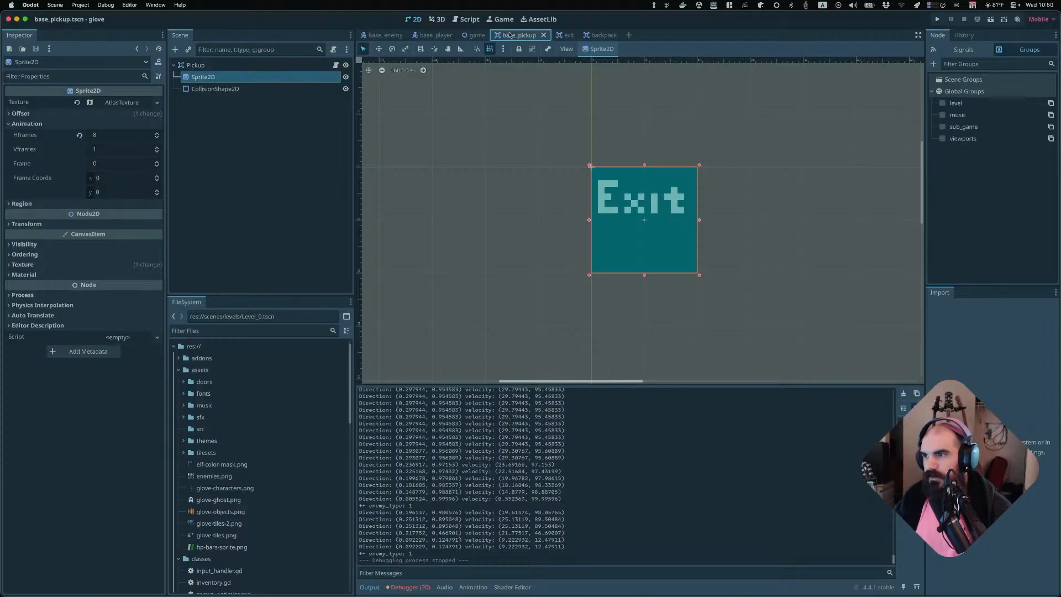
click(437, 36)
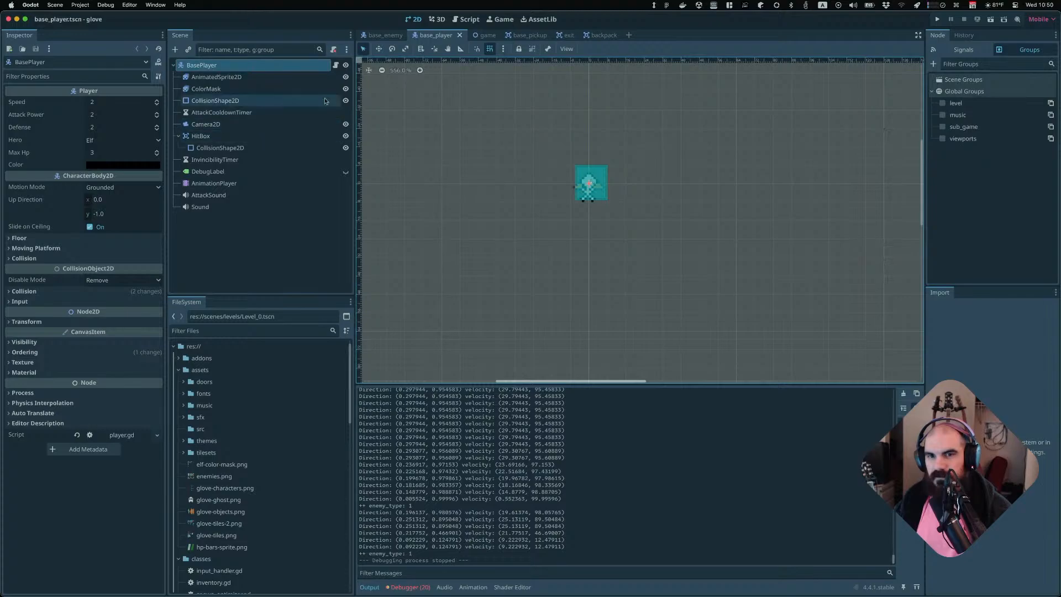
click(385, 35)
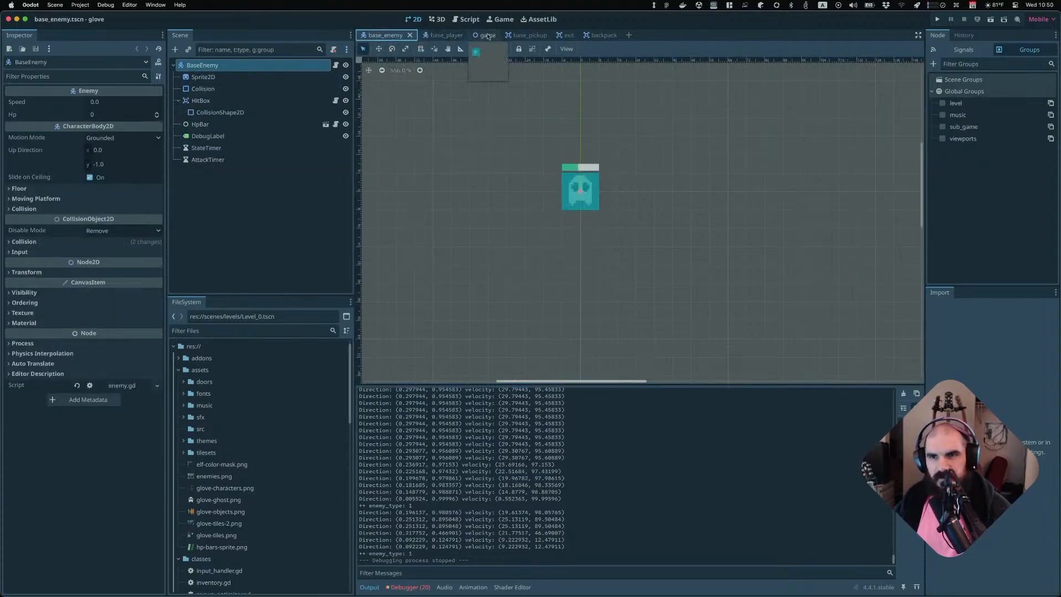
Search the scene quick-open list for gold without opening any scene
key(super+shift+o)
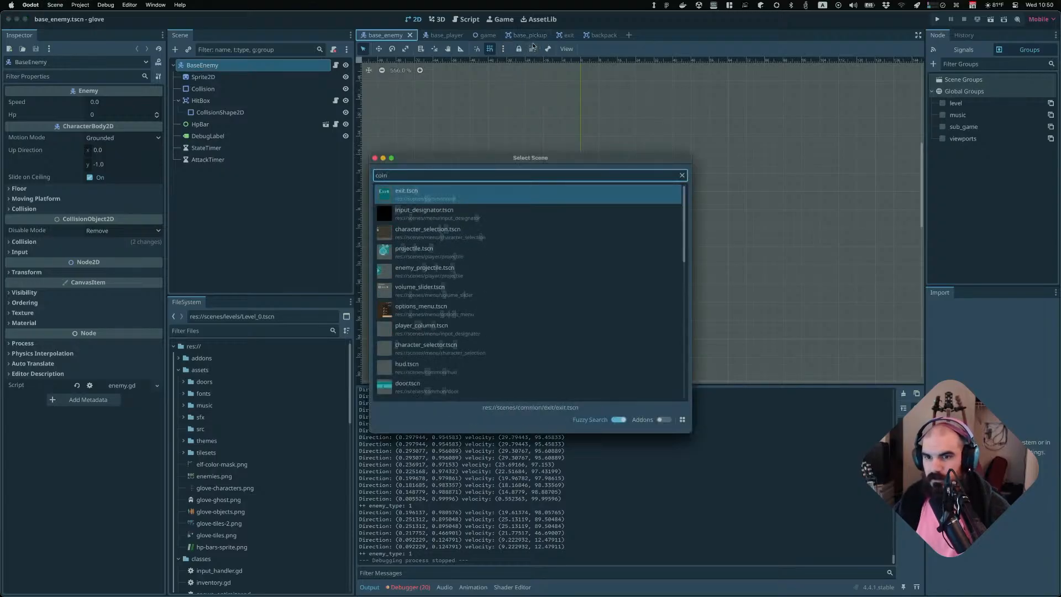
text(m)
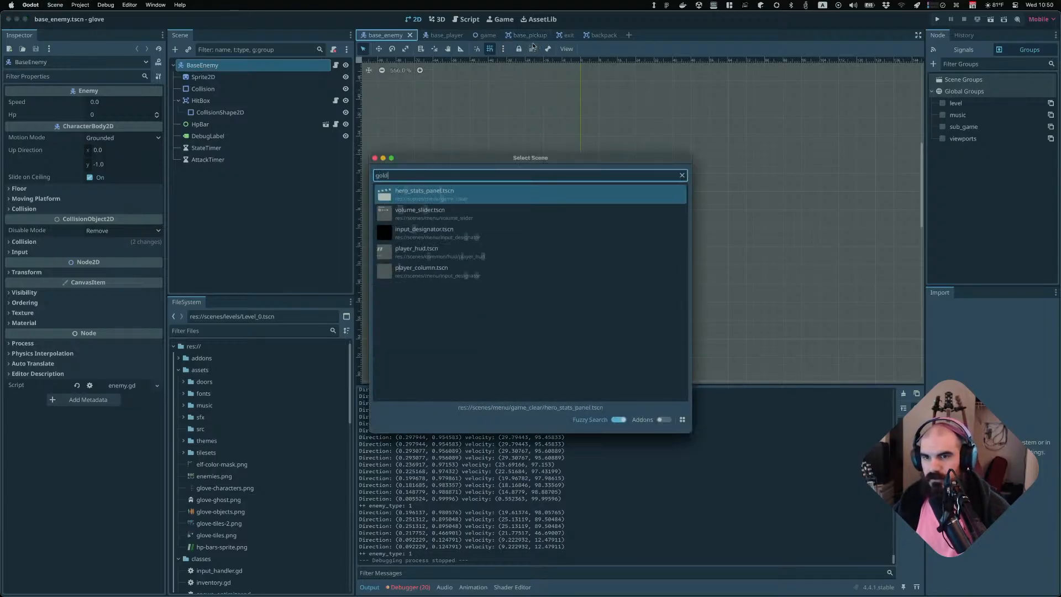
key(BackSpace)
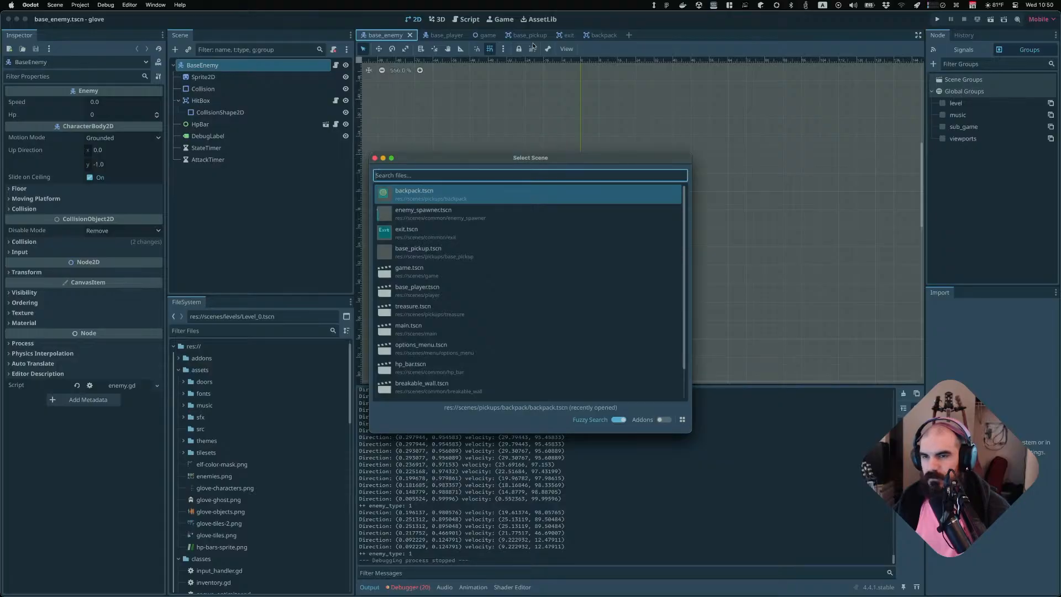
text(gold)
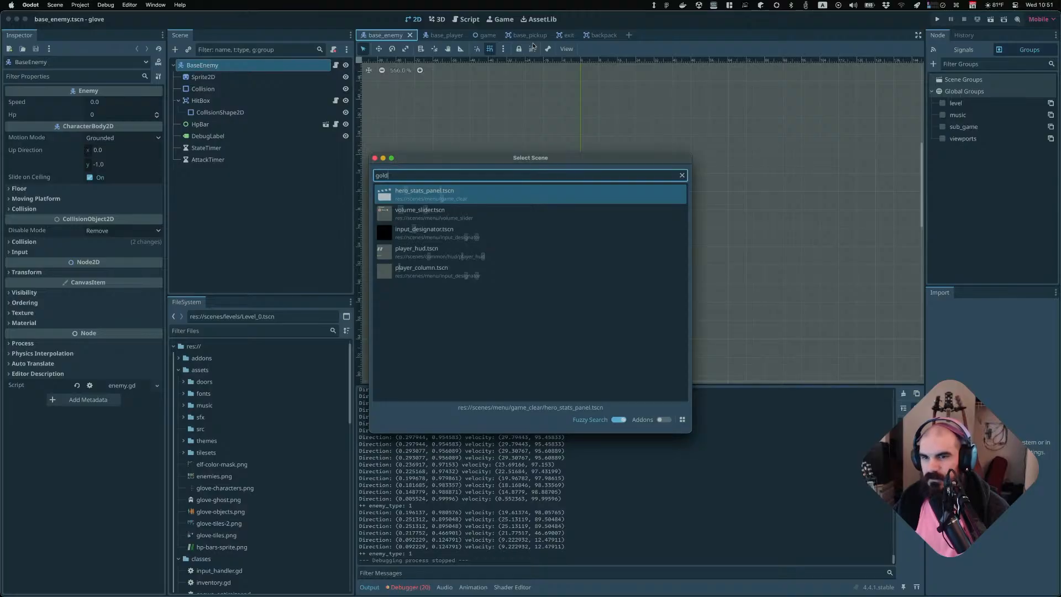
key(BackSpace)
key(BackSpace)
key(BackSpace)
key(BackSpace)
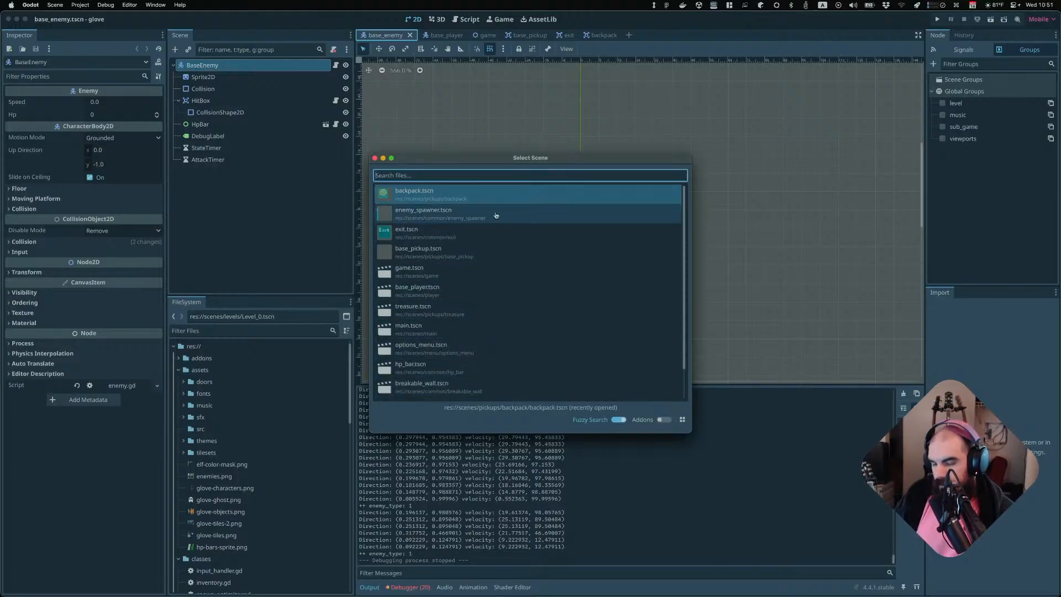
text(gold)
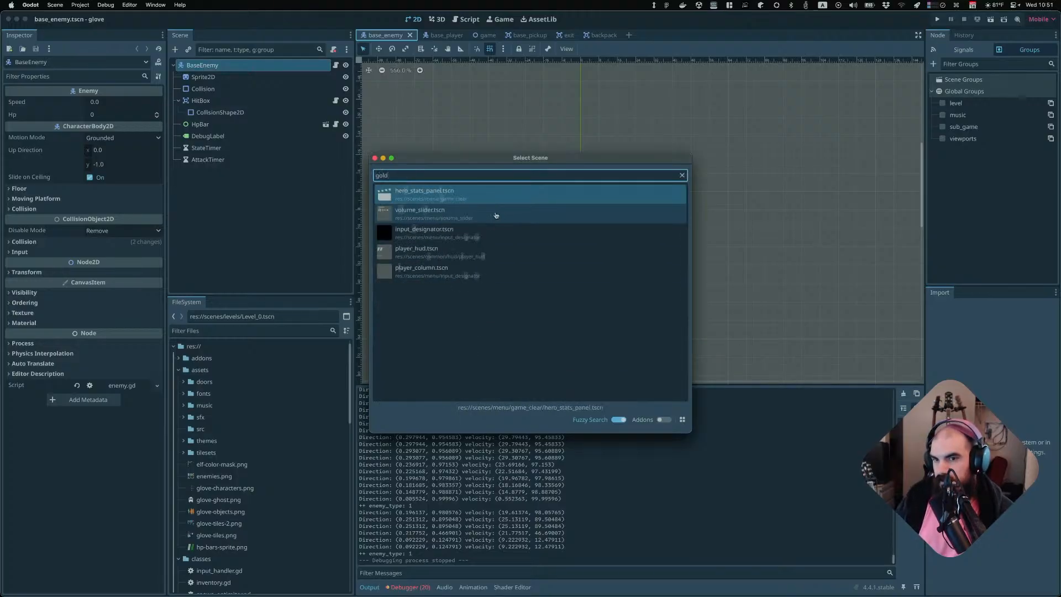
key(Escape)
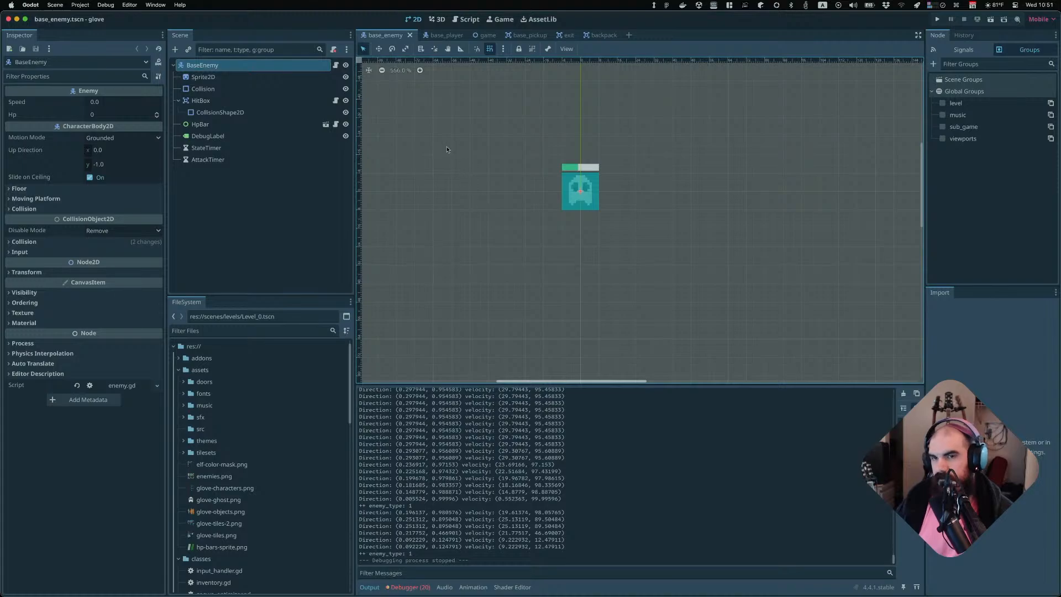
Open the treasure scene through the scene quick-open search
click(601, 35)
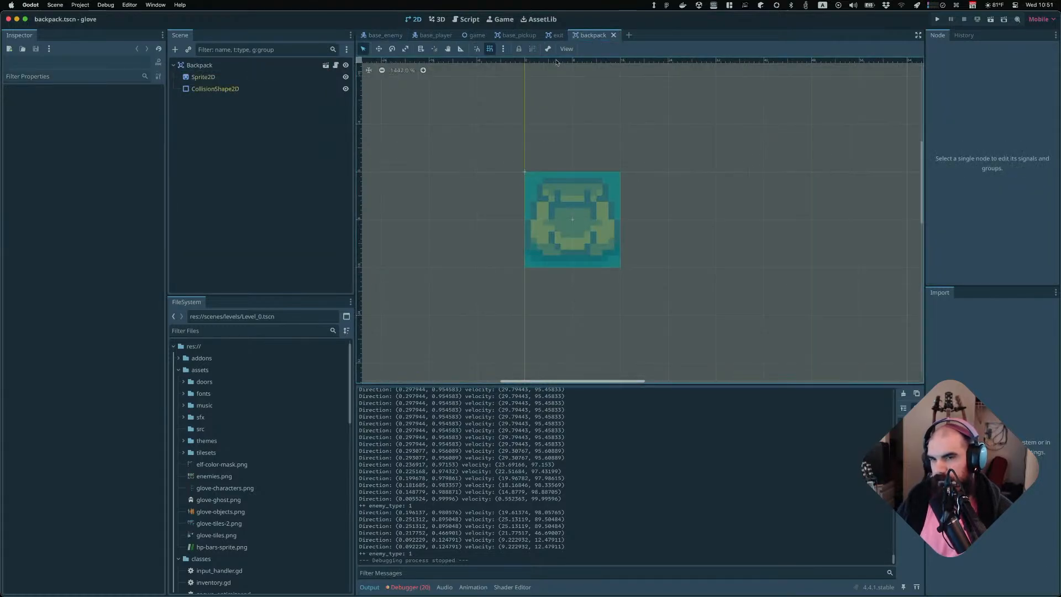
key(super+o)
key(Escape)
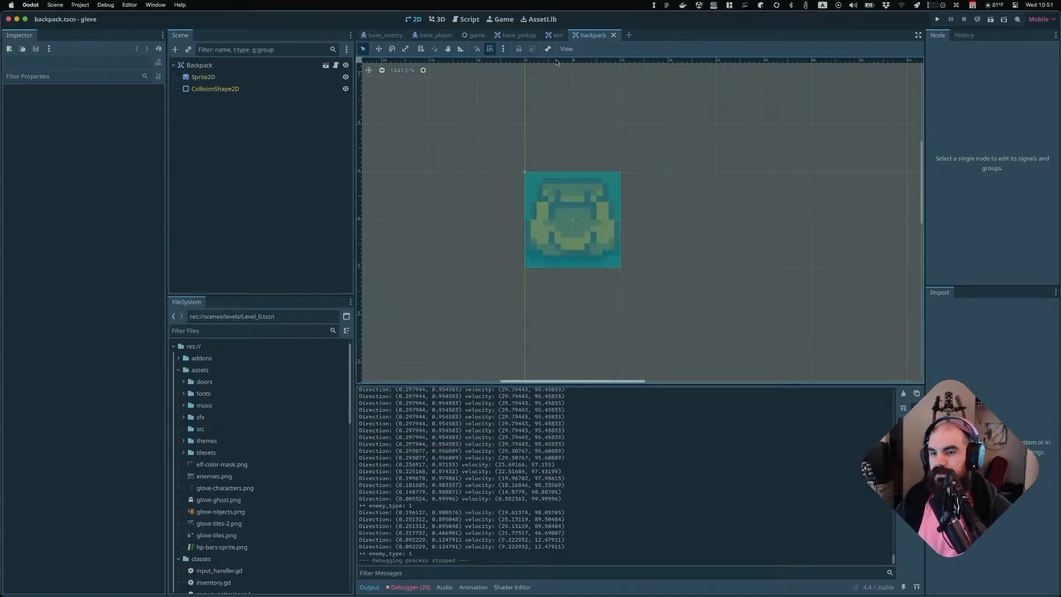
key(super+shift+o)
text(treasu)
key(Return)
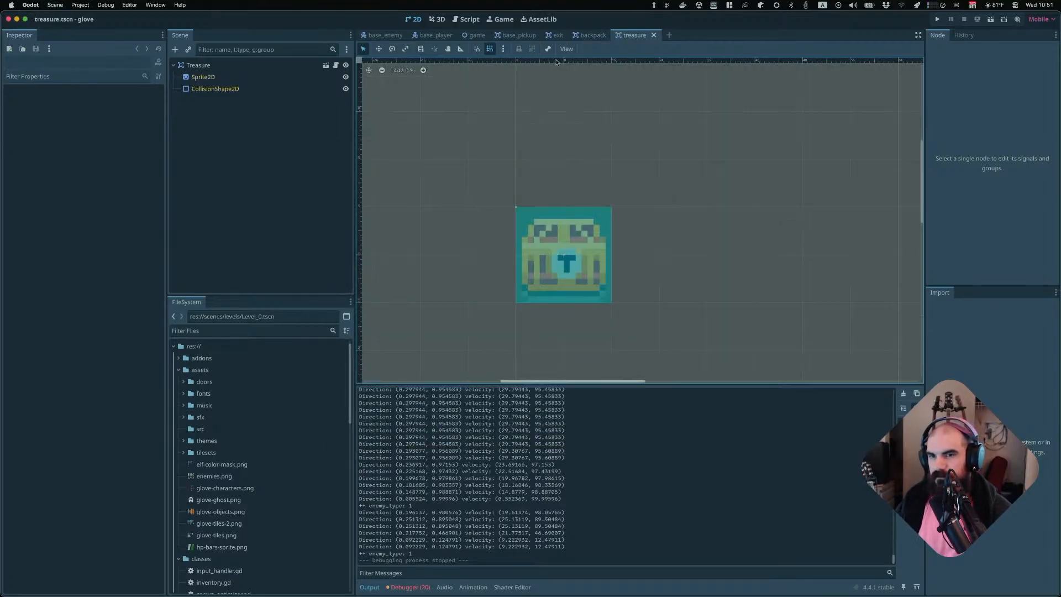
Inspect the treasure scene's nodes and open its attached treasure.gd script
click(272, 77)
click(260, 88)
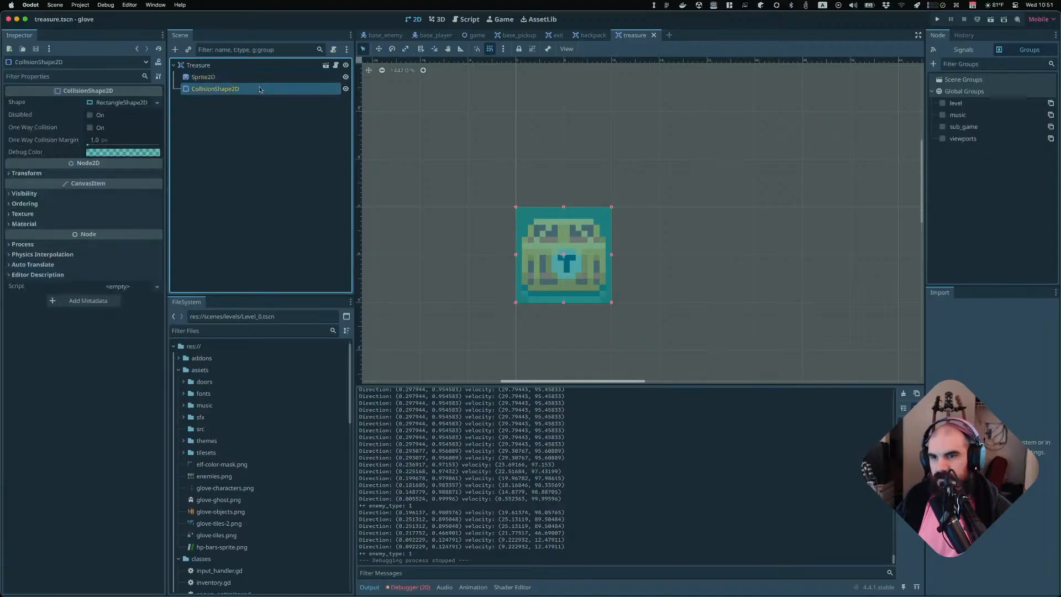
click(251, 75)
click(254, 64)
click(254, 88)
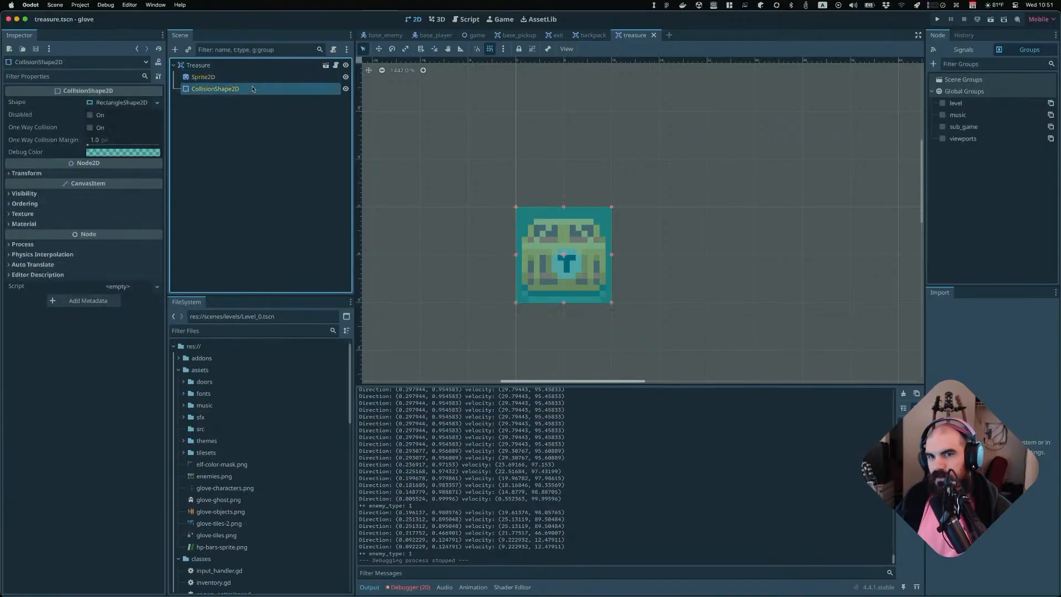
click(260, 77)
click(264, 66)
click(335, 64)
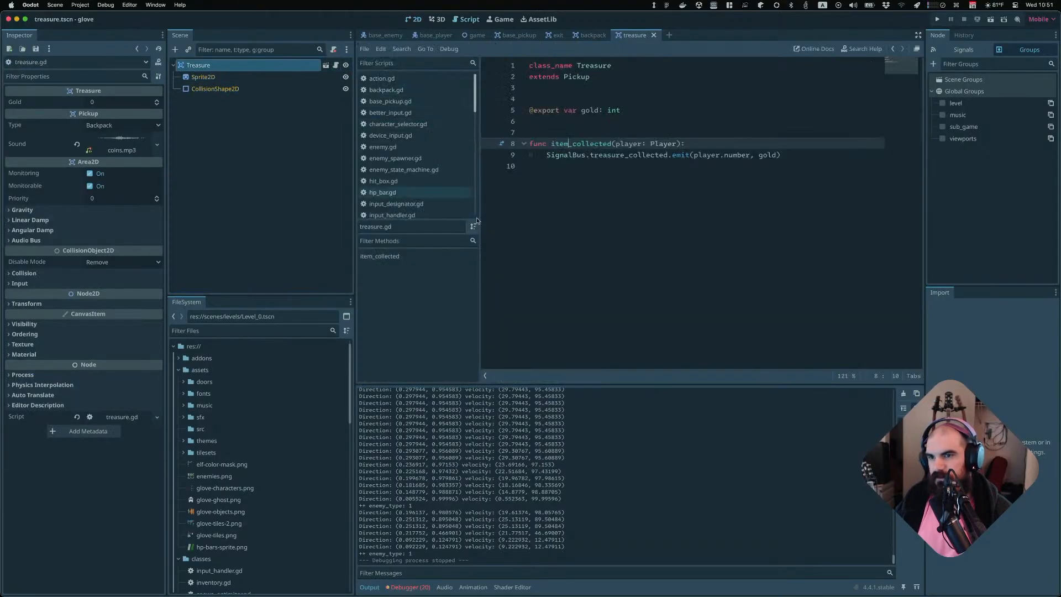
click(564, 155)
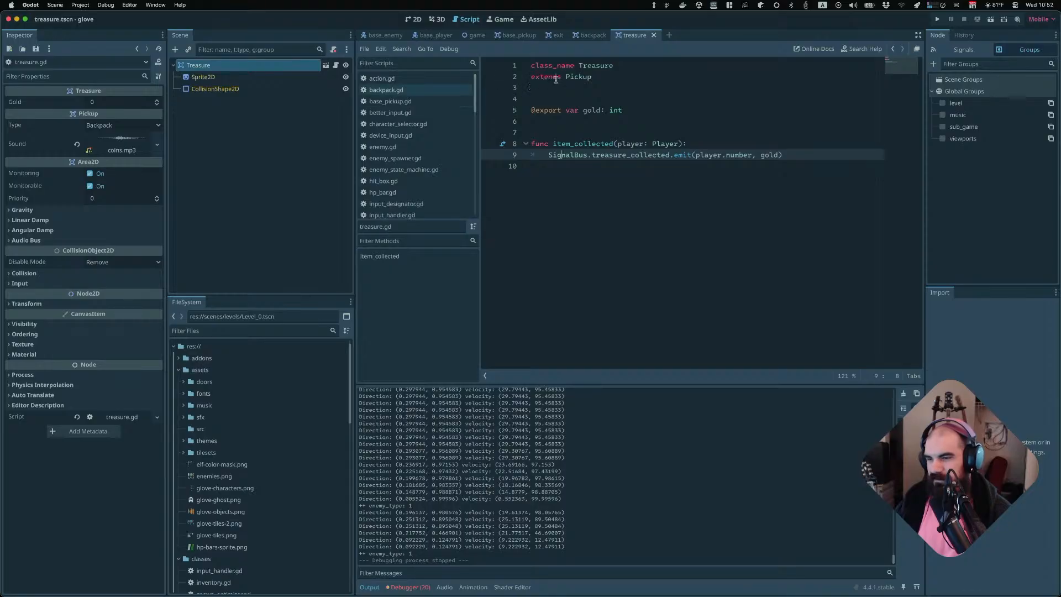
Open the game scene tab and switch back and forth between the engine and the terminal code editor
click(474, 35)
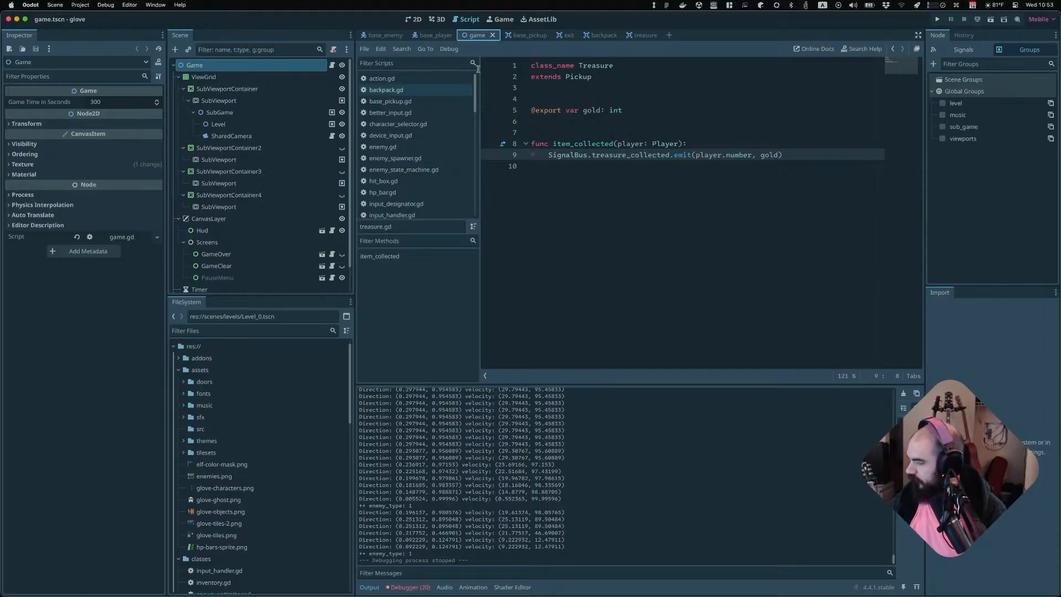
key(super+Tab)
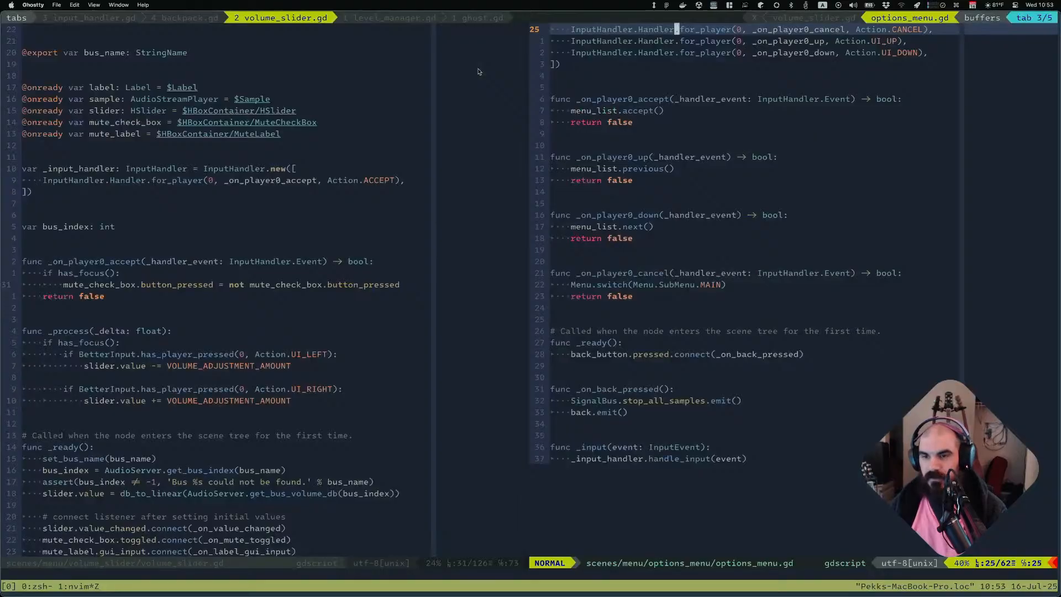
key(super+Tab)
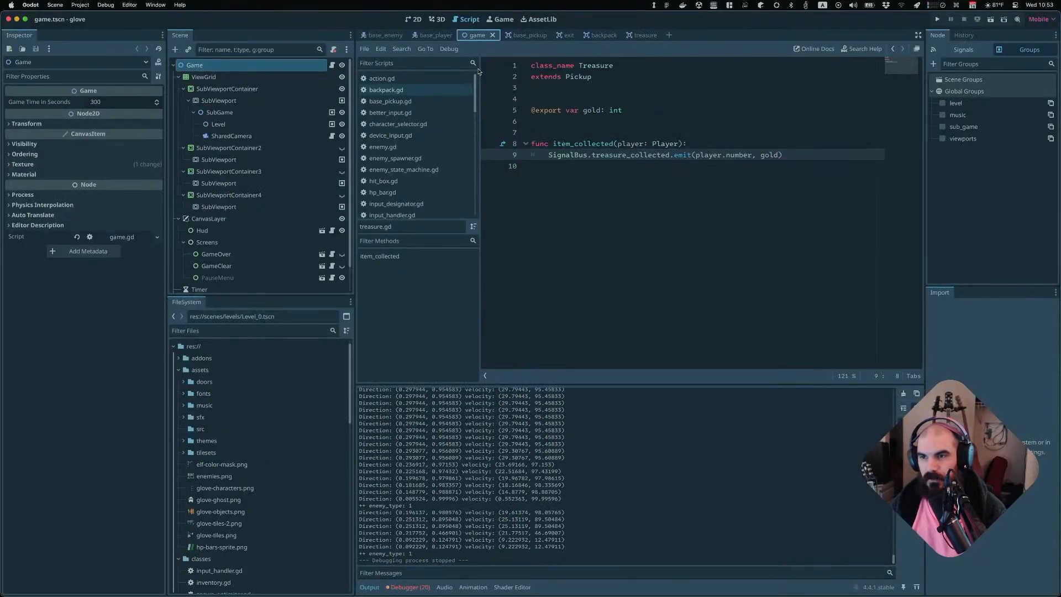
key(super+Tab)
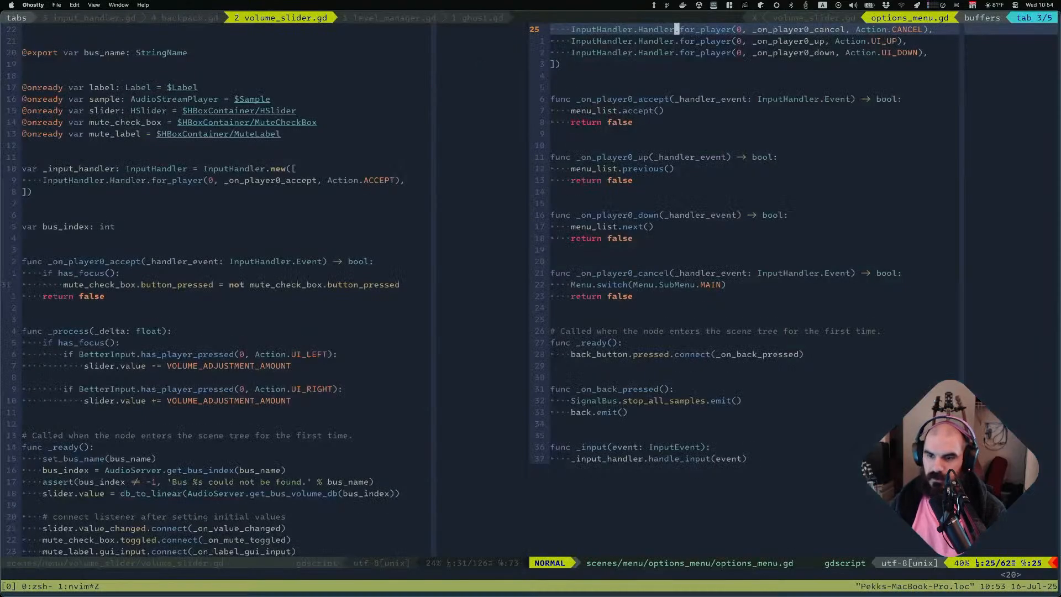
key(ctrl+p)
text(treasur)
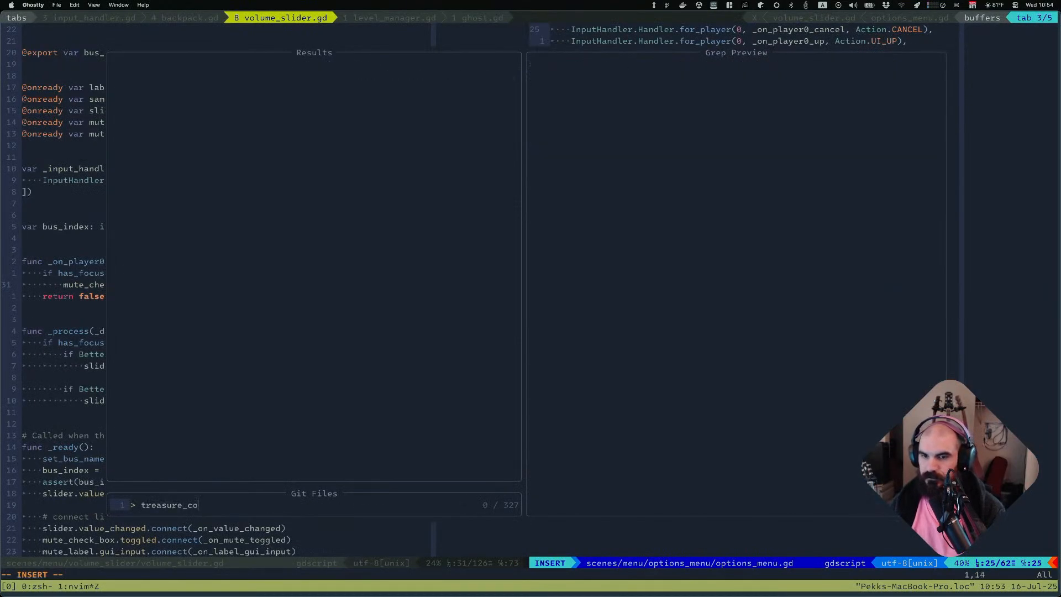
key(Escape)
Live-grep the project for treasure_collected and step through the matching results
key(shift+k)
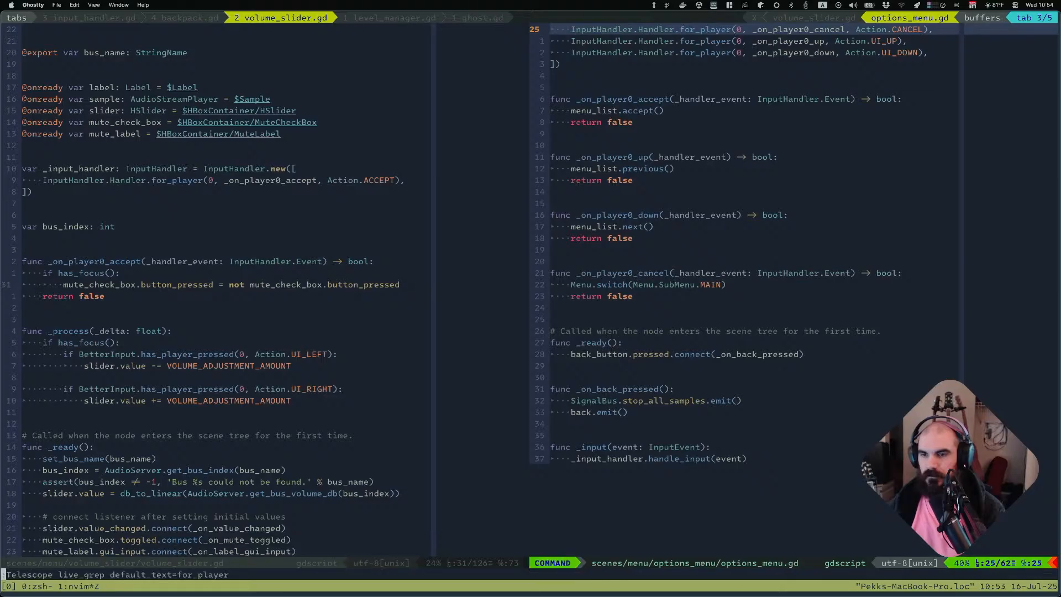
key(ctrl+u)
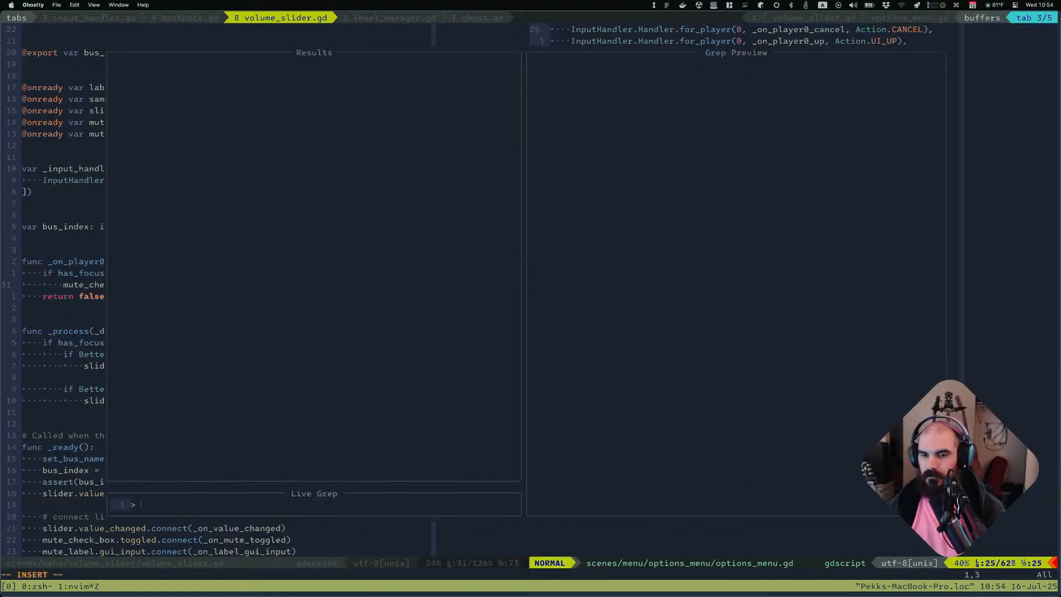
text(treasure_collecte)
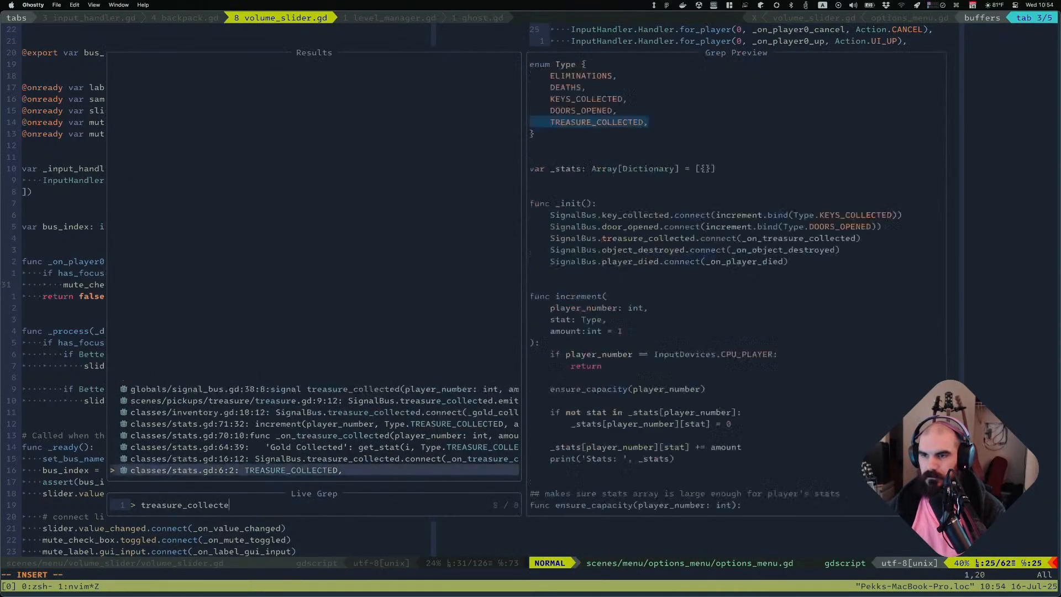
text(d)
key(Up)
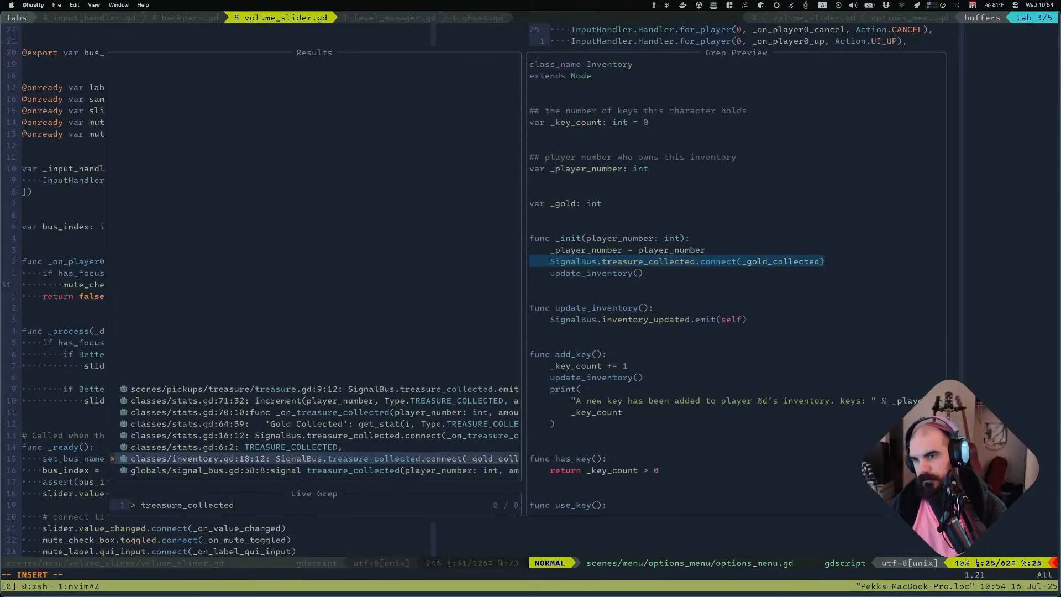
key(Up)
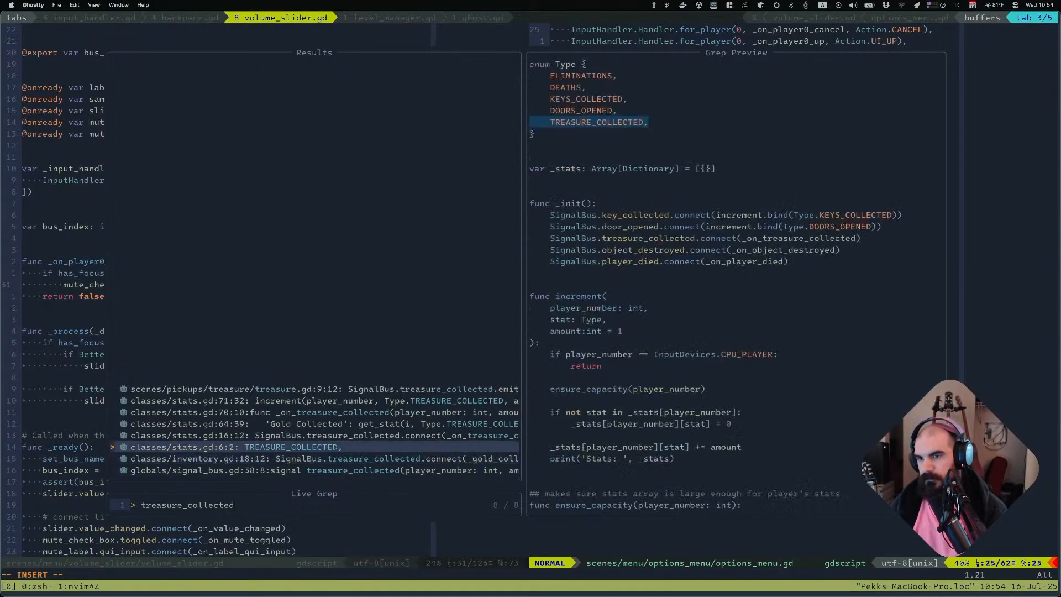
key(Up)
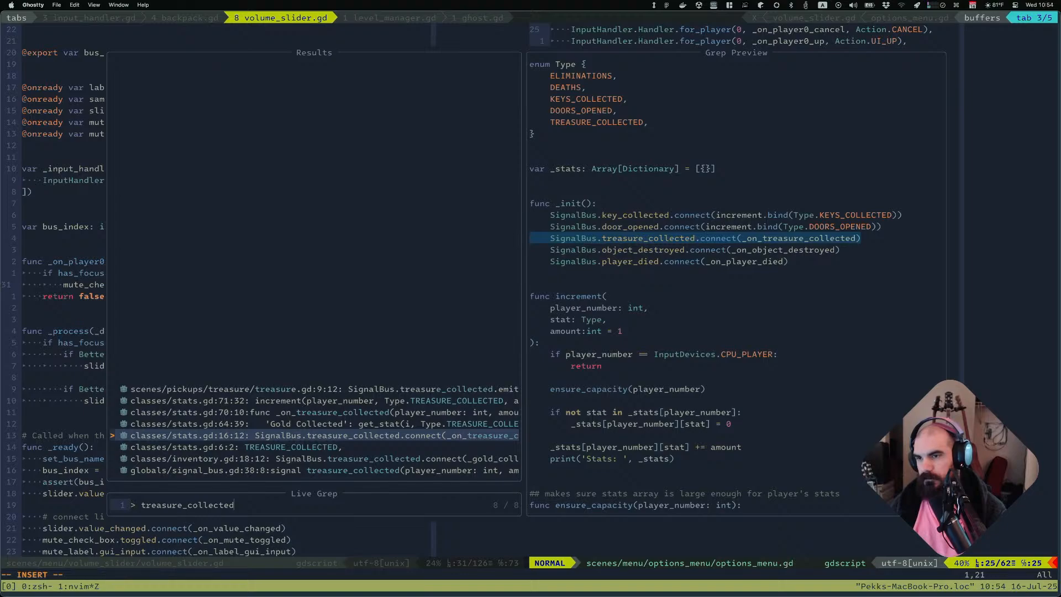
key(Up)
key(Up)
key(Up)
key(Up)
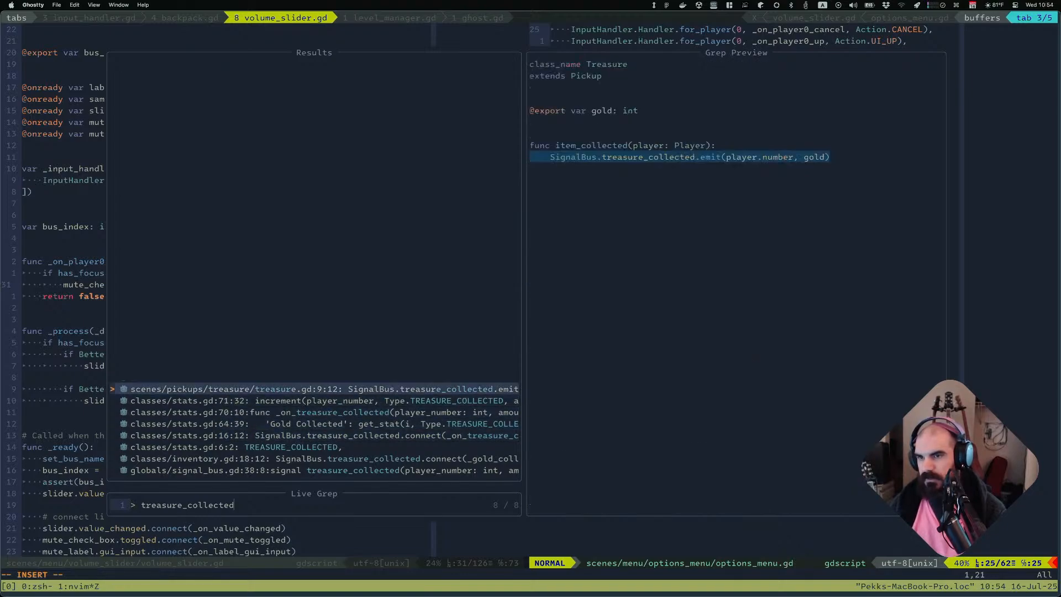
key(Down)
key(Down)
key(Down)
key(Down)
key(Down)
key(Down)
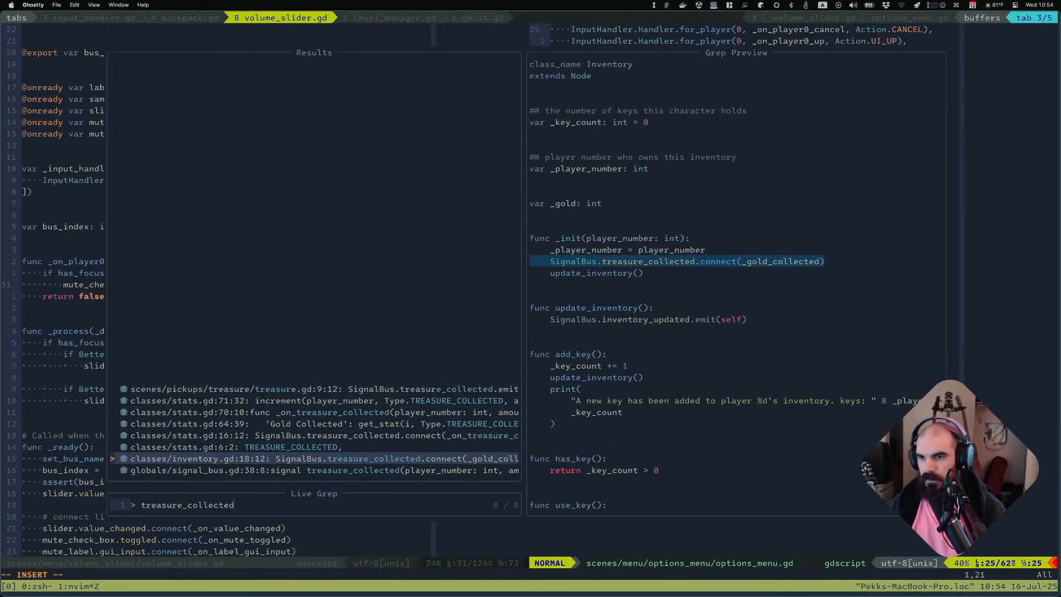
key(Down)
Open the inventory.gd match and read through the Inventory script from bottom to top
key(Up)
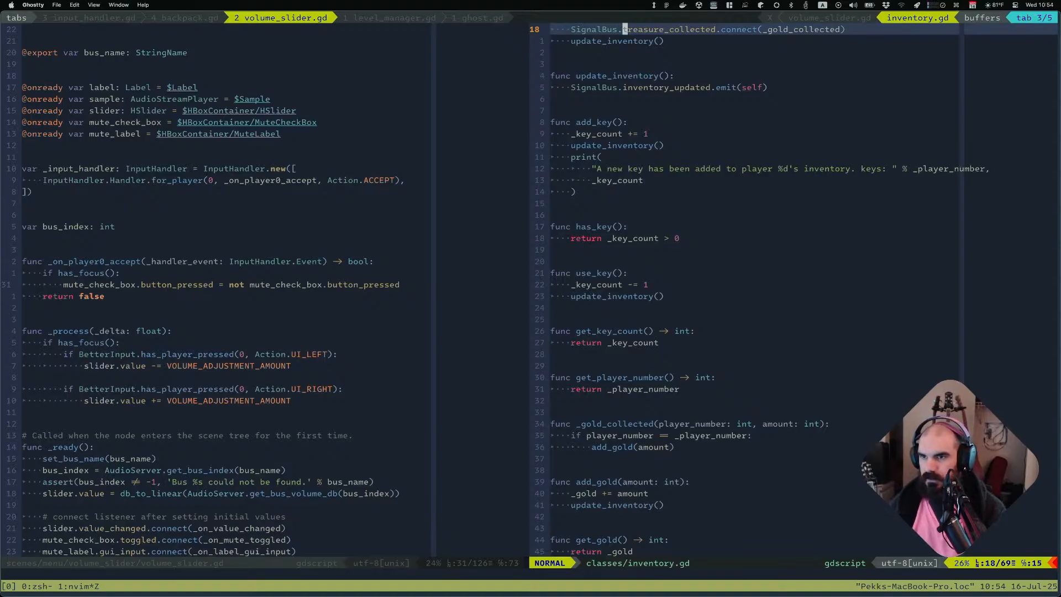
key(G)
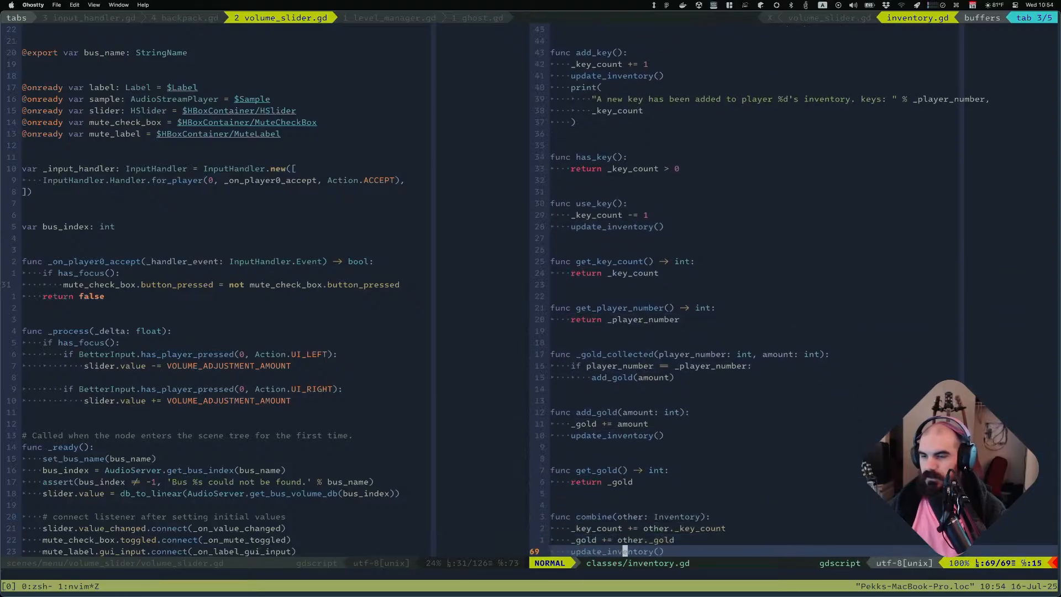
key(k)
key(g)
key(g)
key(j)
key(j)
key(j)
key(j)
key(j)
key(j)
key(j)
key(j)
key(j)
key(j)
key(j)
key(j)
key(j)
key(j)
key(j)
key(j)
key(j)
key(j)
key(j)
key(j)
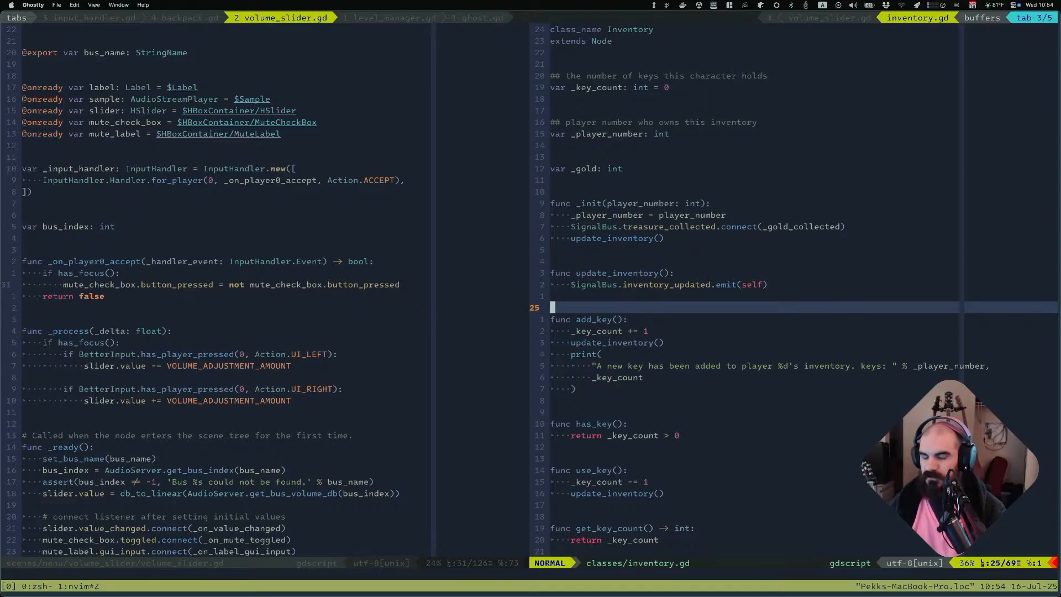
Inspect the treasure, base_pickup and base_player scene tabs, selecting the player's Sound node
key(super+Tab)
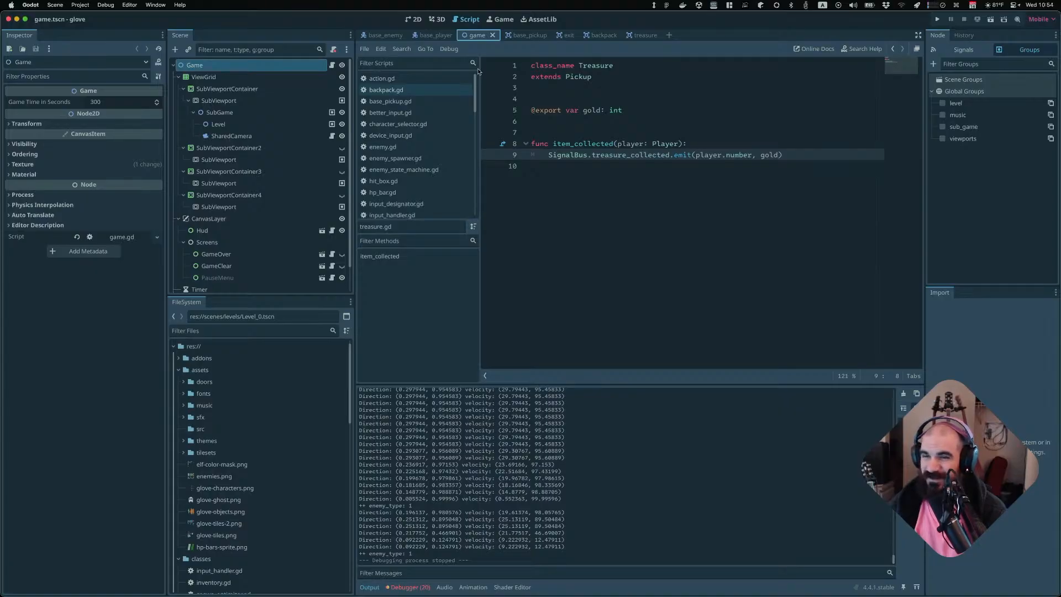
click(631, 36)
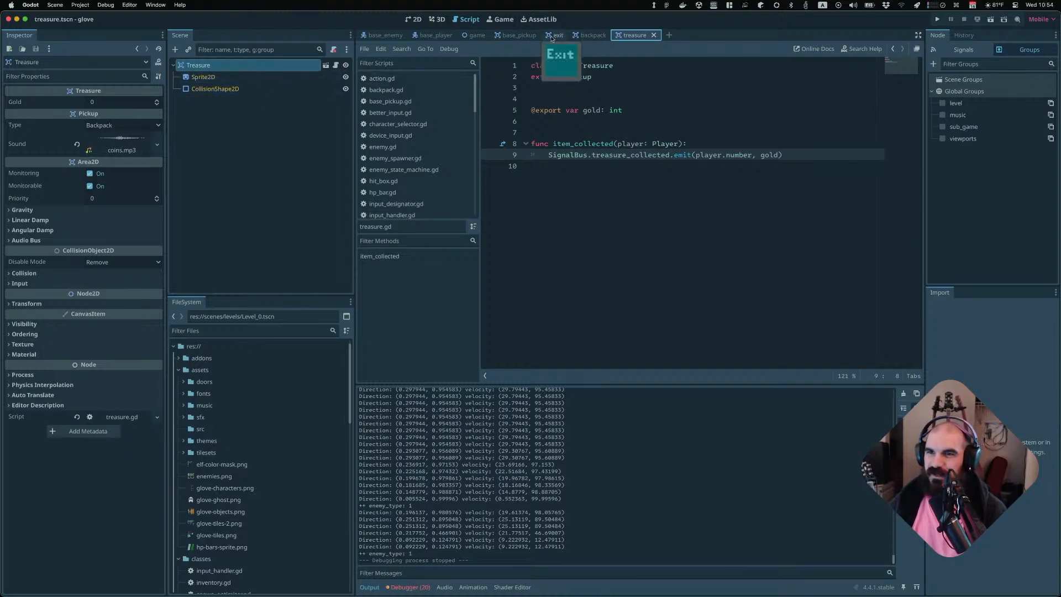
click(506, 38)
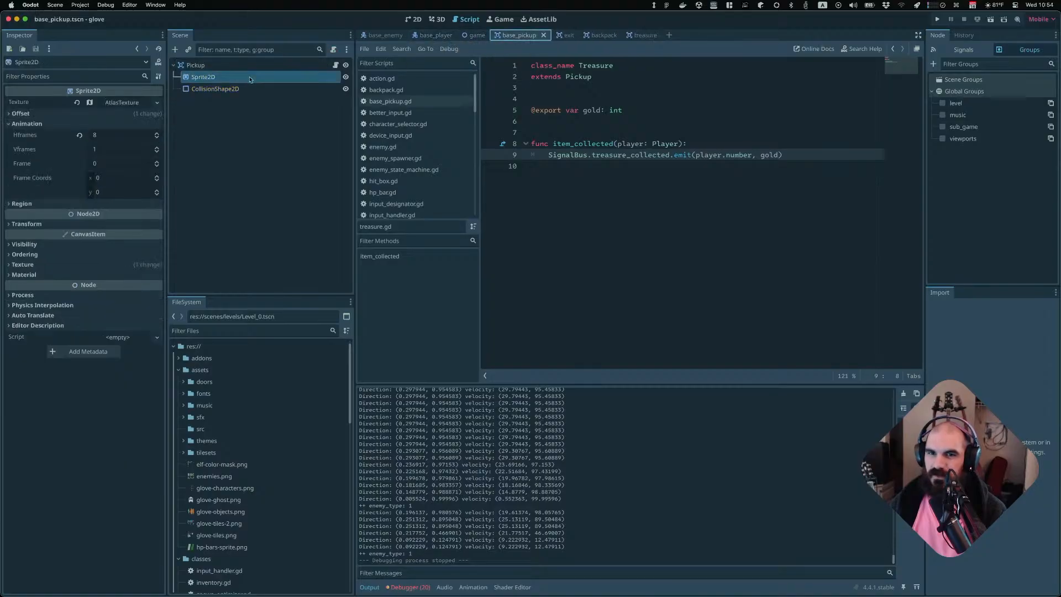
click(429, 36)
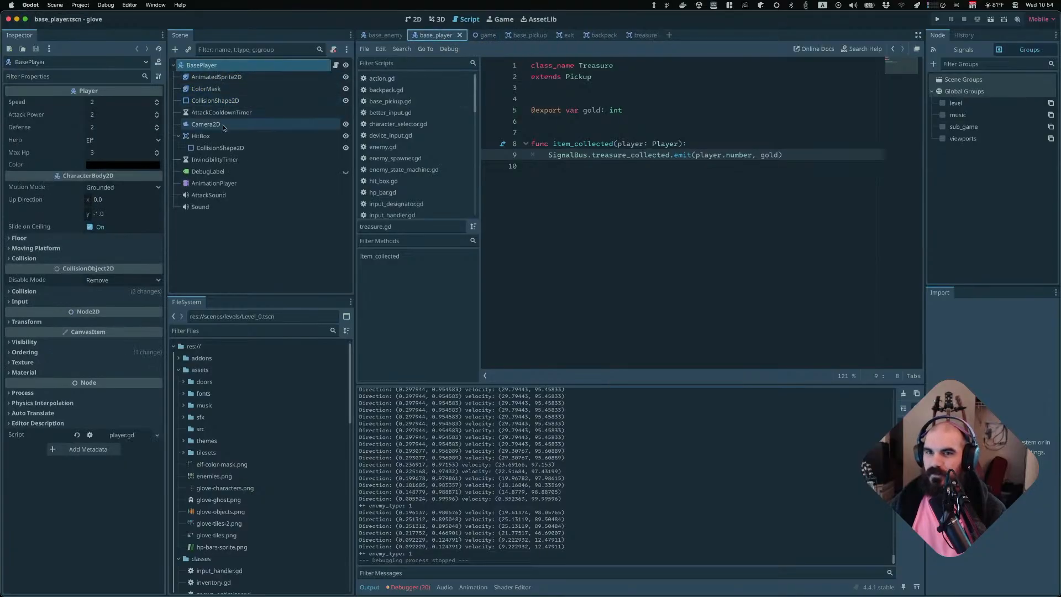
click(210, 206)
click(559, 198)
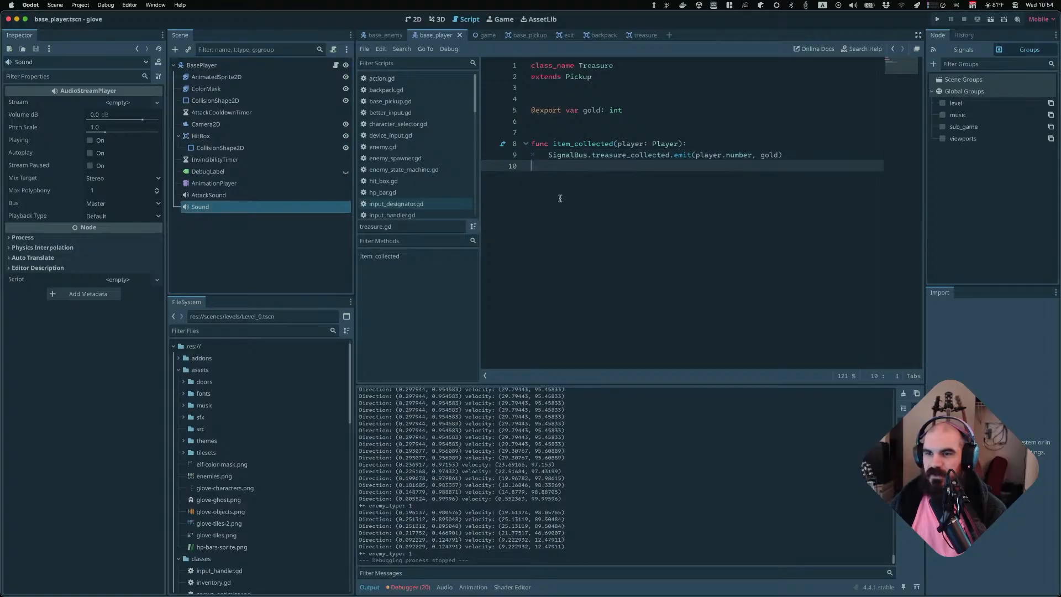
Open player.gd in the terminal editor and search it for Sound references
key(super+Tab)
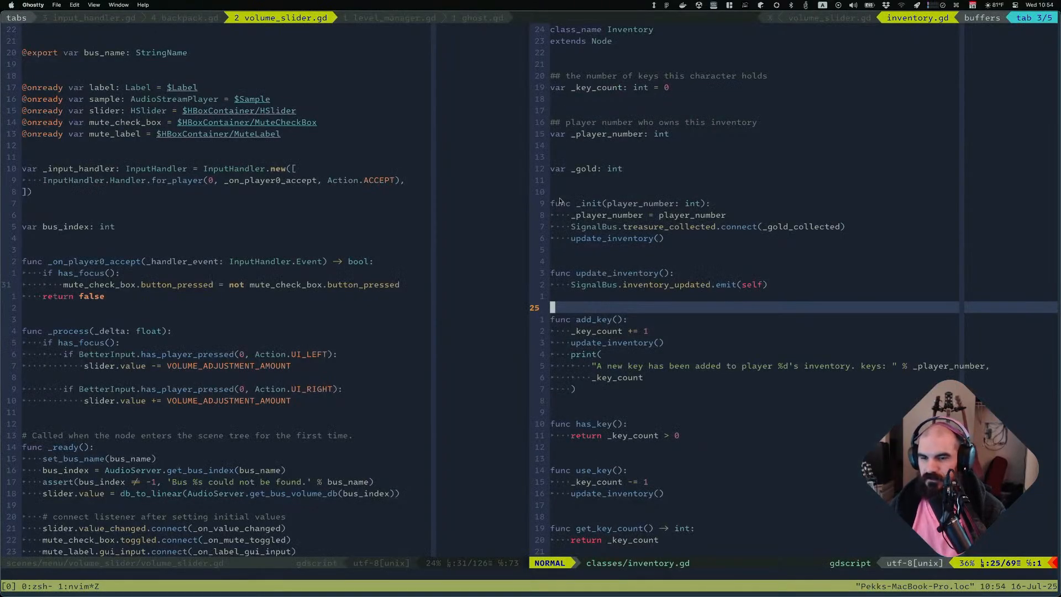
key(ctrl+p)
text(player.g)
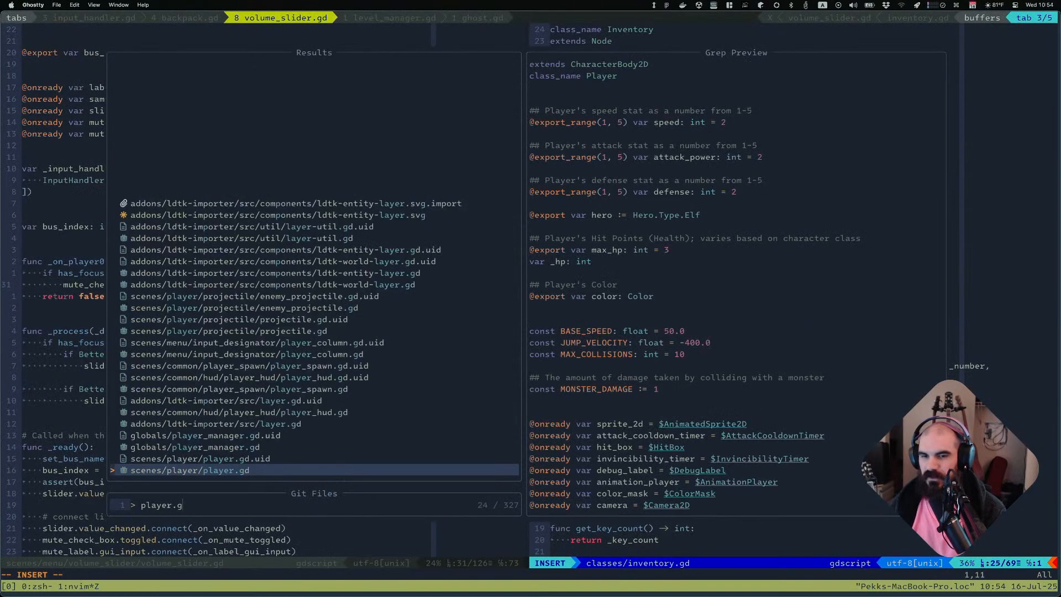
key(Return)
key(slash)
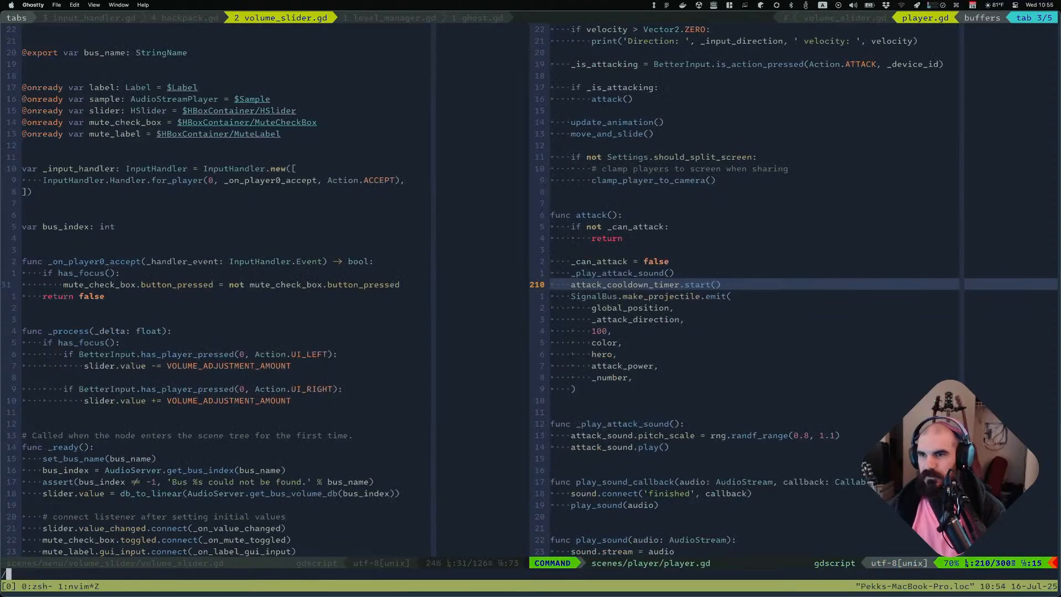
text(Sound)
key(Return)
key(n)
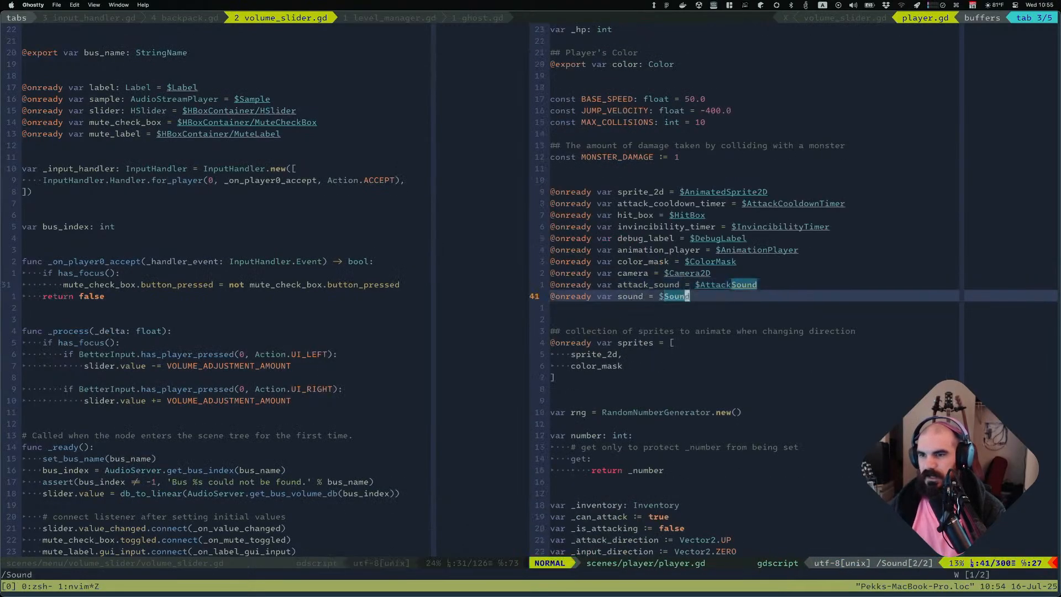
key(b)
key(b)
key(b)
key(b)
key(asterisk)
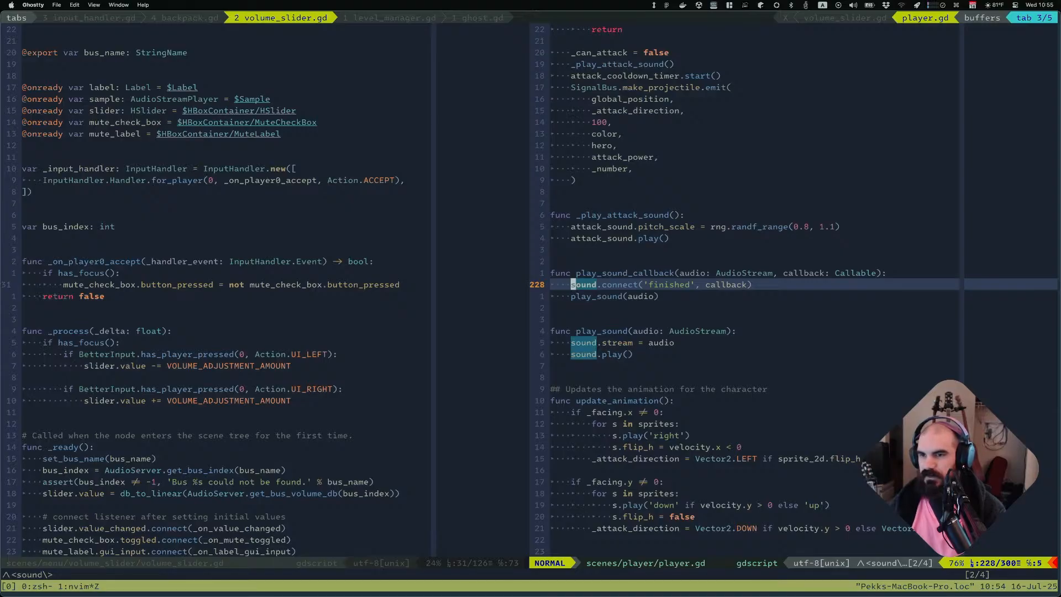
Examine where play_sound_callback and play_sound are used in player.gd
key(k)
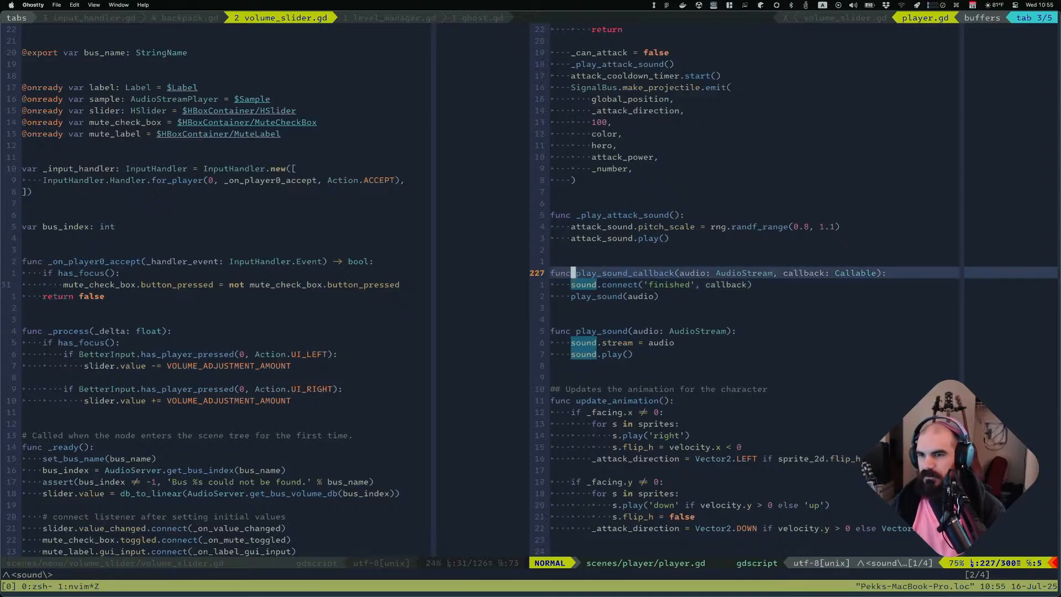
key(w)
key(asterisk)
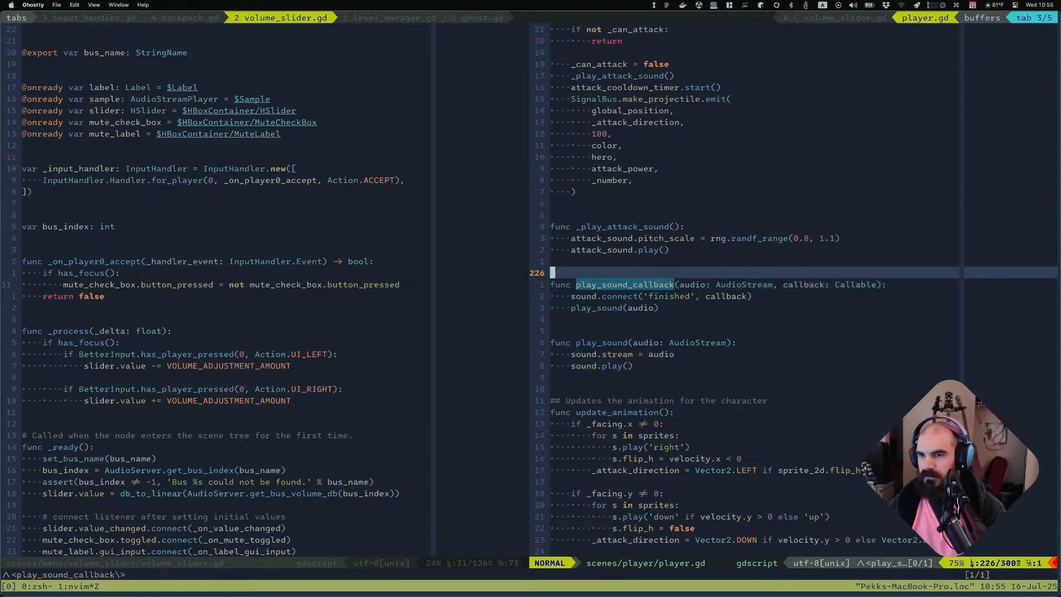
key(j)
key(j)
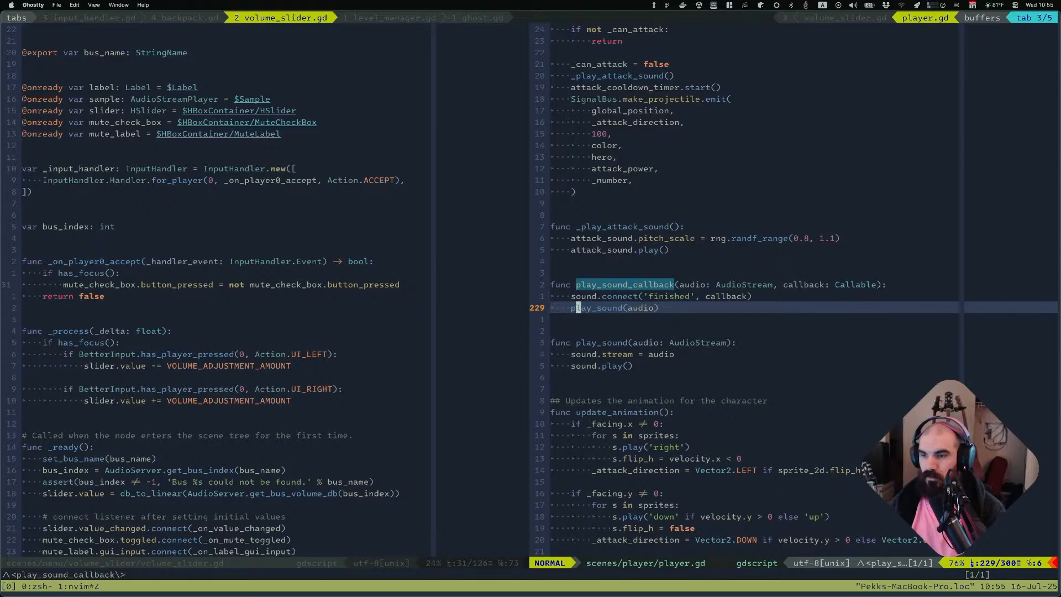
key(j)
key(j)
key(j)
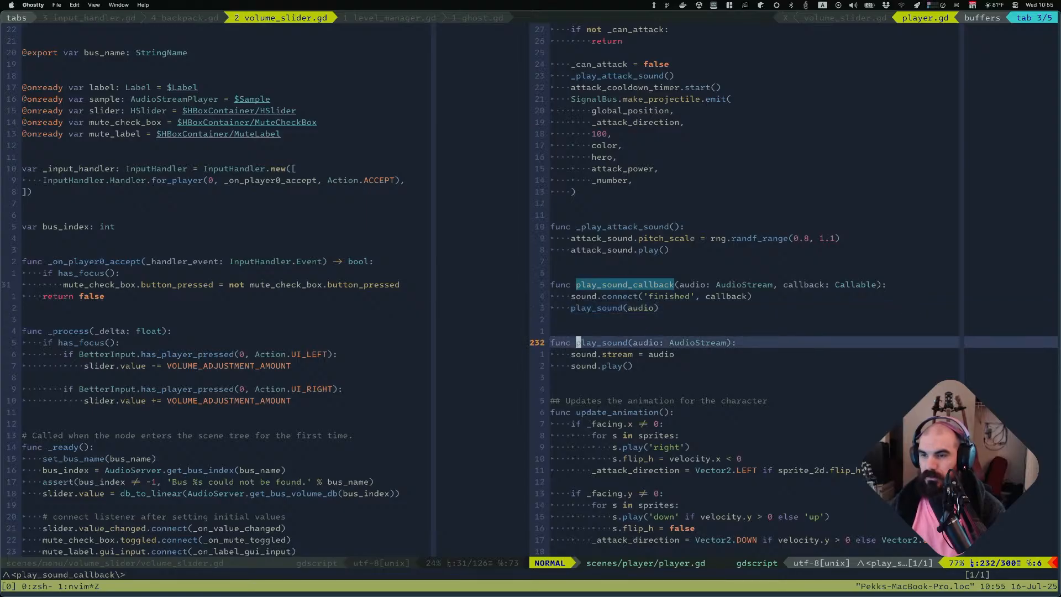
key(asterisk)
key(asterisk)
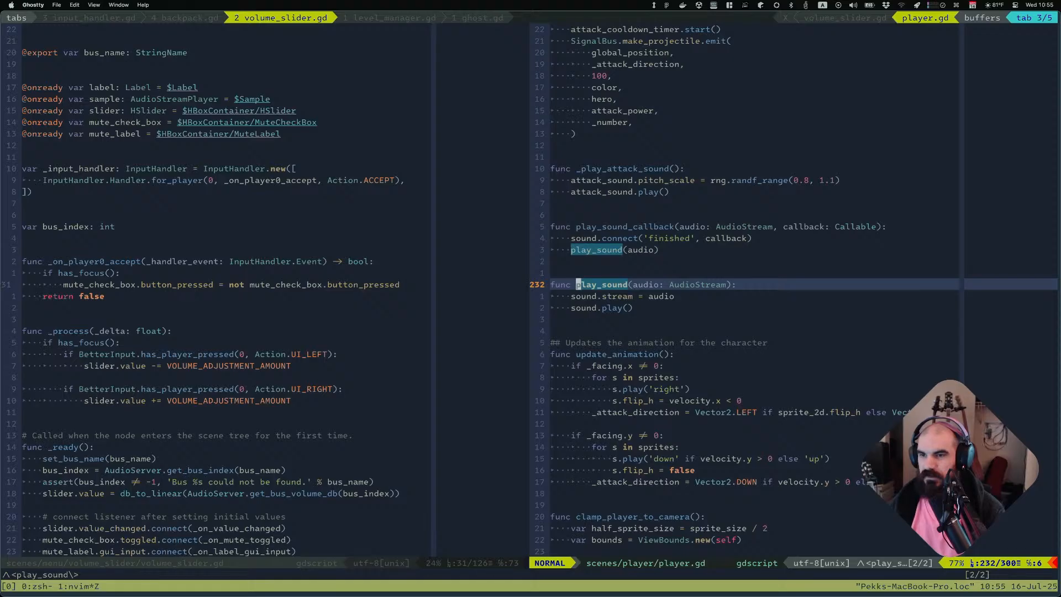
key(n)
key(n)
key(n)
key(n)
key(k)
key(k)
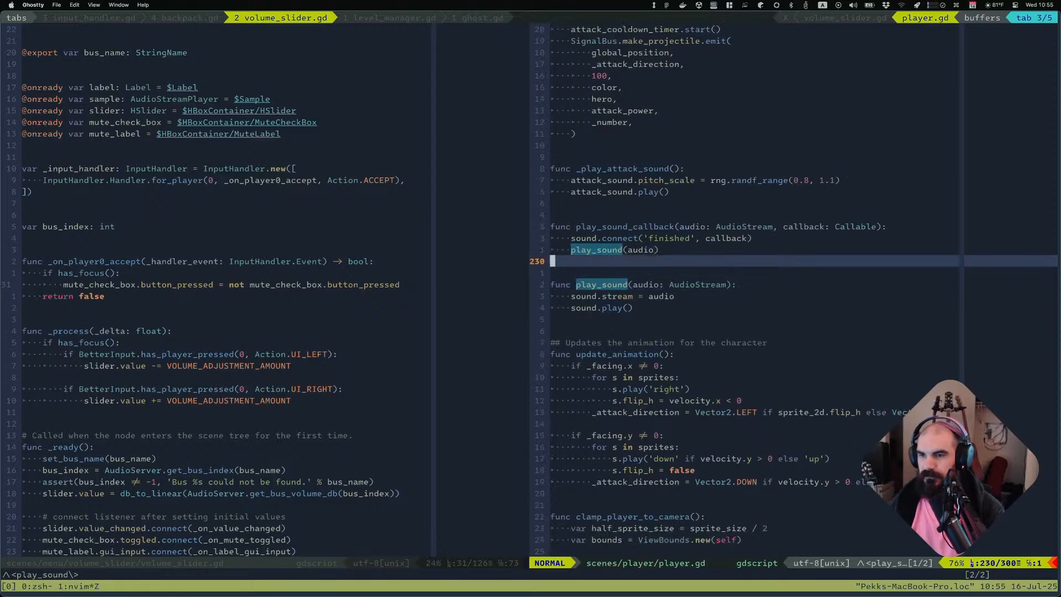
key(k)
key(k)
key(k)
key(w)
key(asterisk)
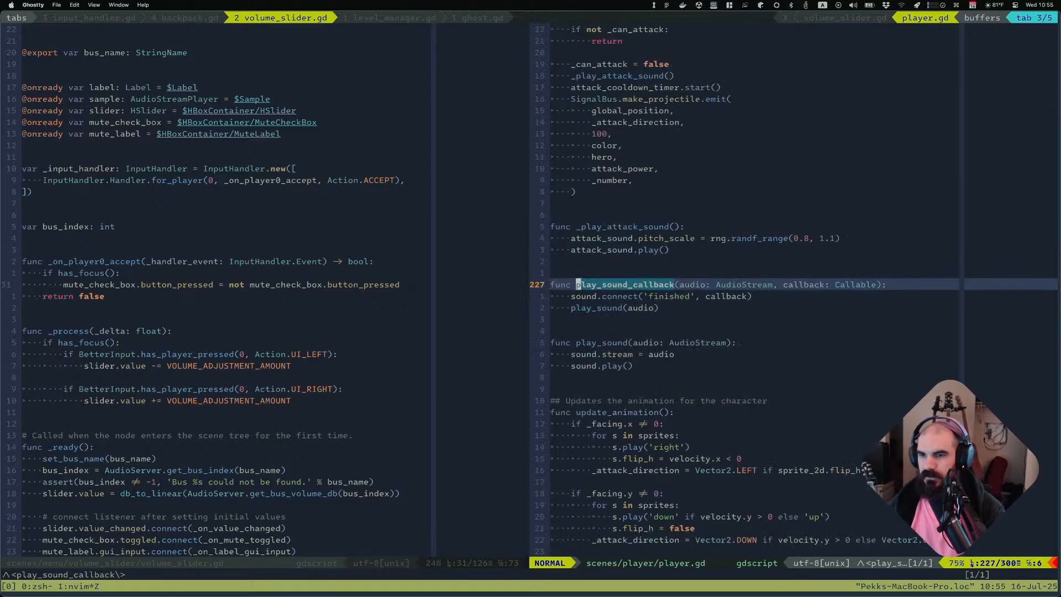
Delete the play_sound_callback function from player.gd, save the file, and return to the engine
key(shift+v)
key(j)
key(j)
key(j)
key(j)
key(j)
key(j)
key(j)
key(j)
key(j)
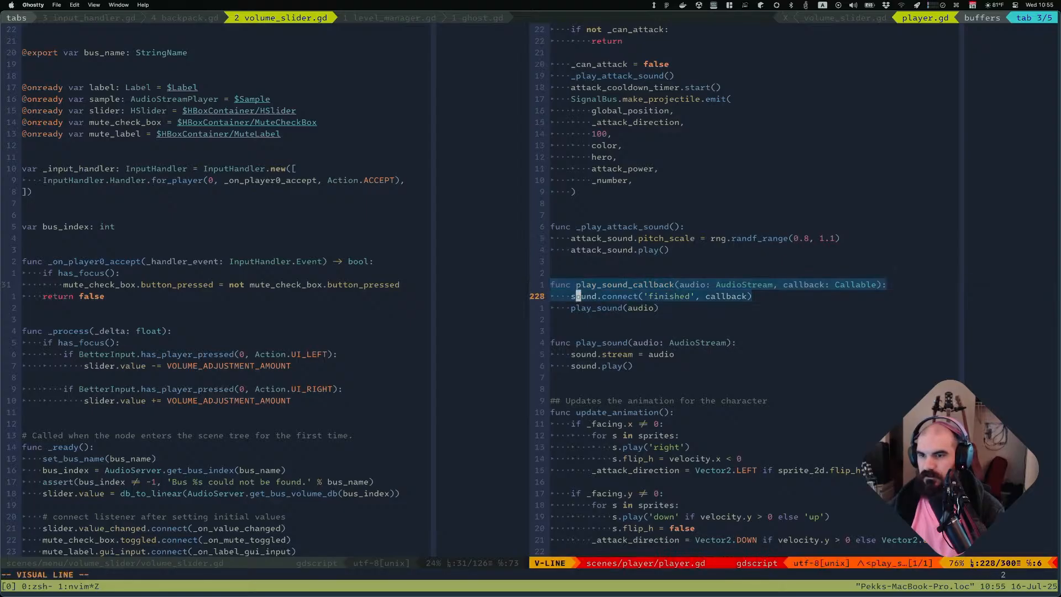
text(d:w)
key(Return)
key(super+Tab)
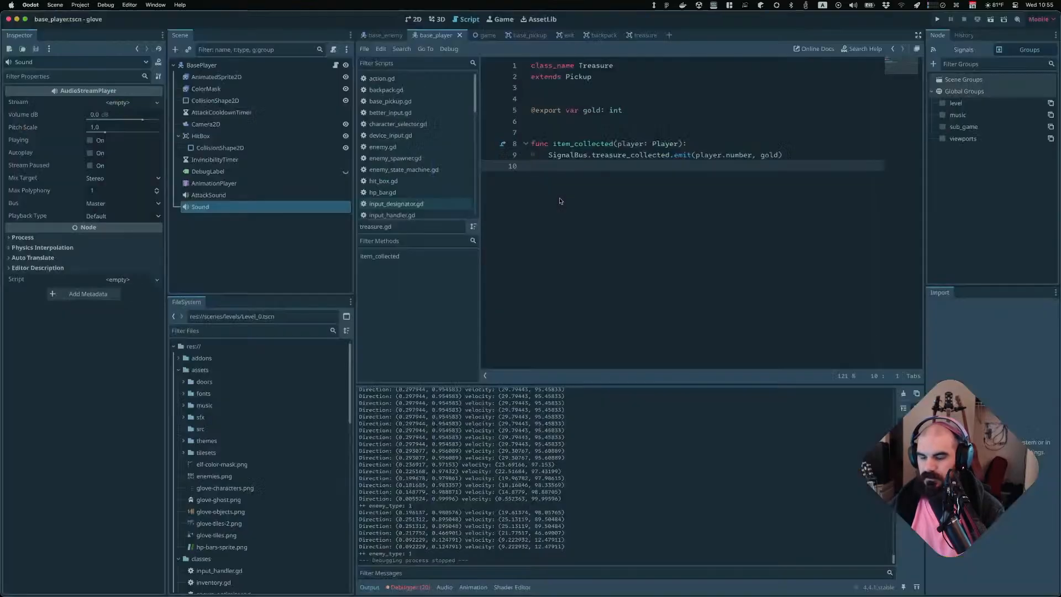
Run the project, start a two-player game through the controller and character screens, and inspect the pickup script error
key(super+b)
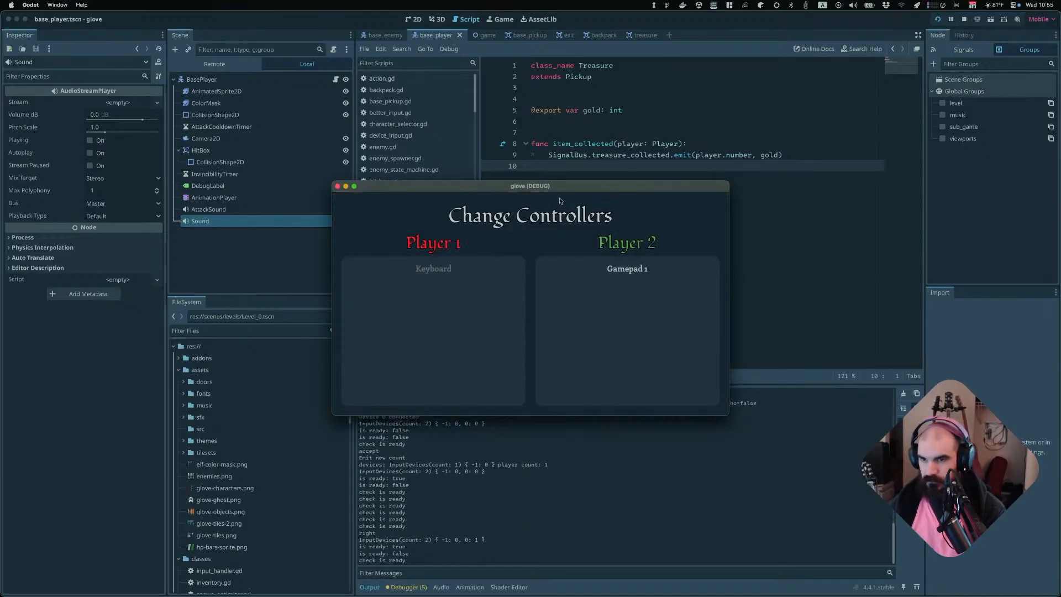
key(Return)
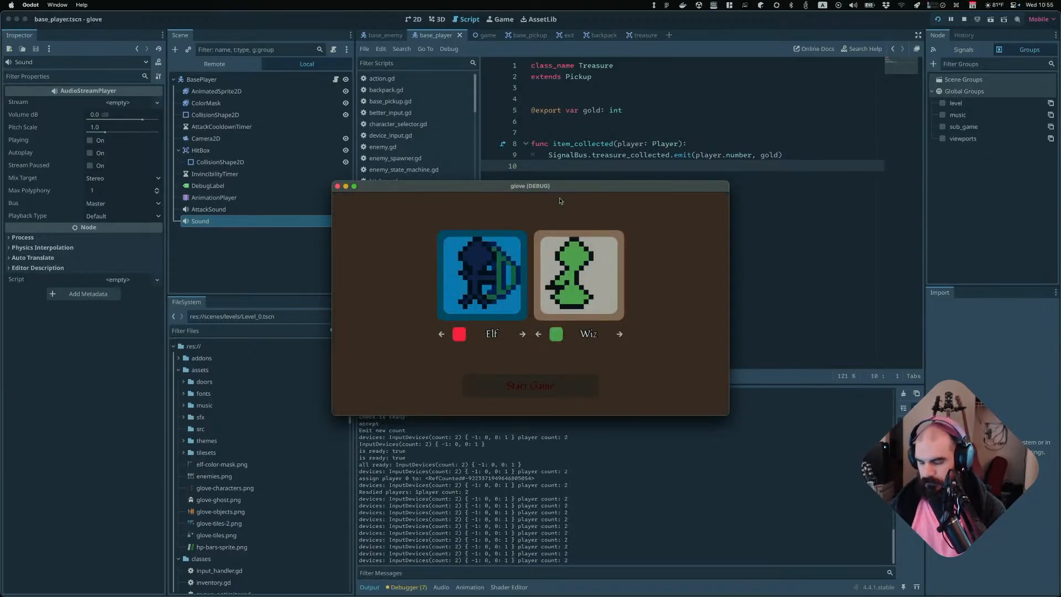
key(Return)
text(ds)
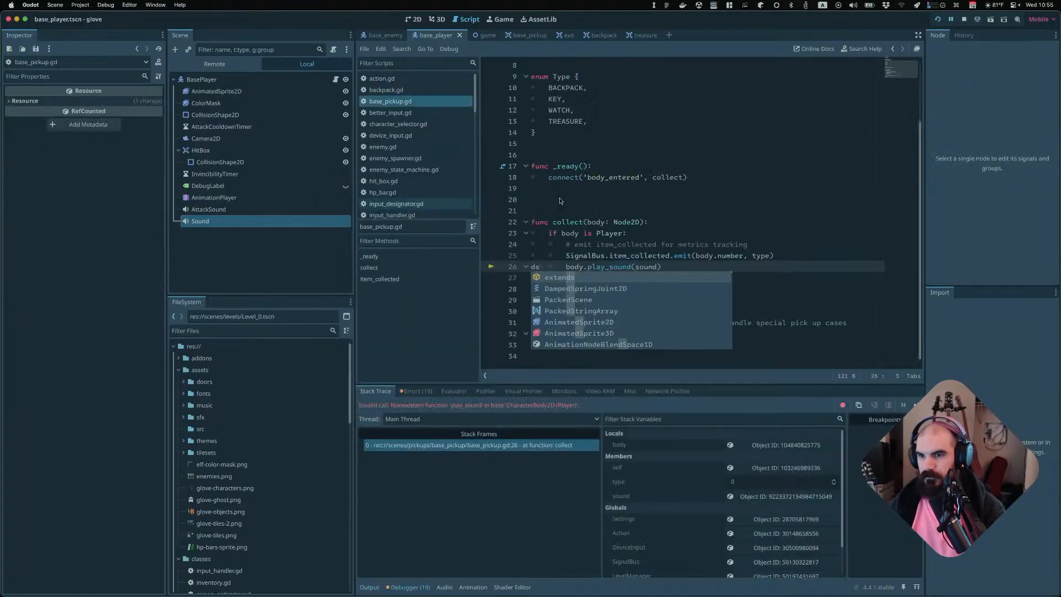
key(BackSpace)
key(BackSpace)
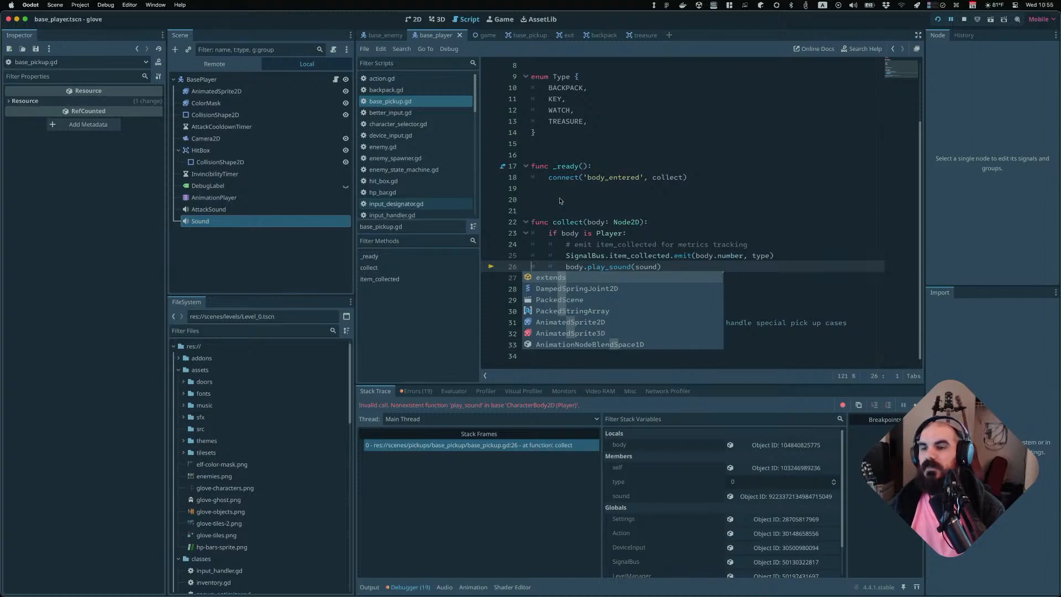
Save player.gd in the terminal editor, then try deleting the play_sound_callback function and undo the deletion
key(super+Tab)
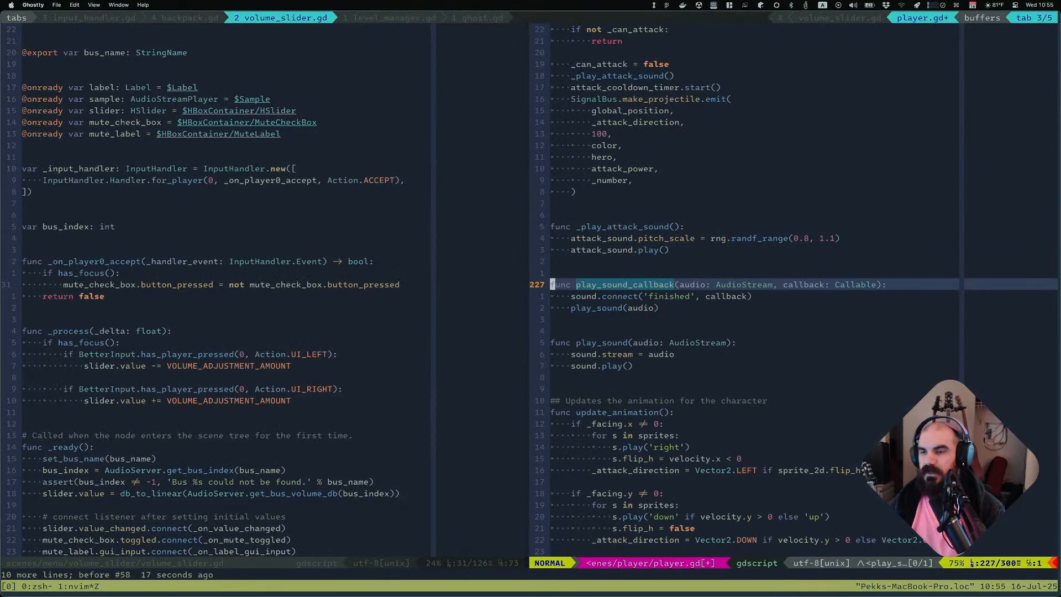
text(:w)
key(Return)
key(shift+v)
key(j)
key(j)
key(j)
key(j)
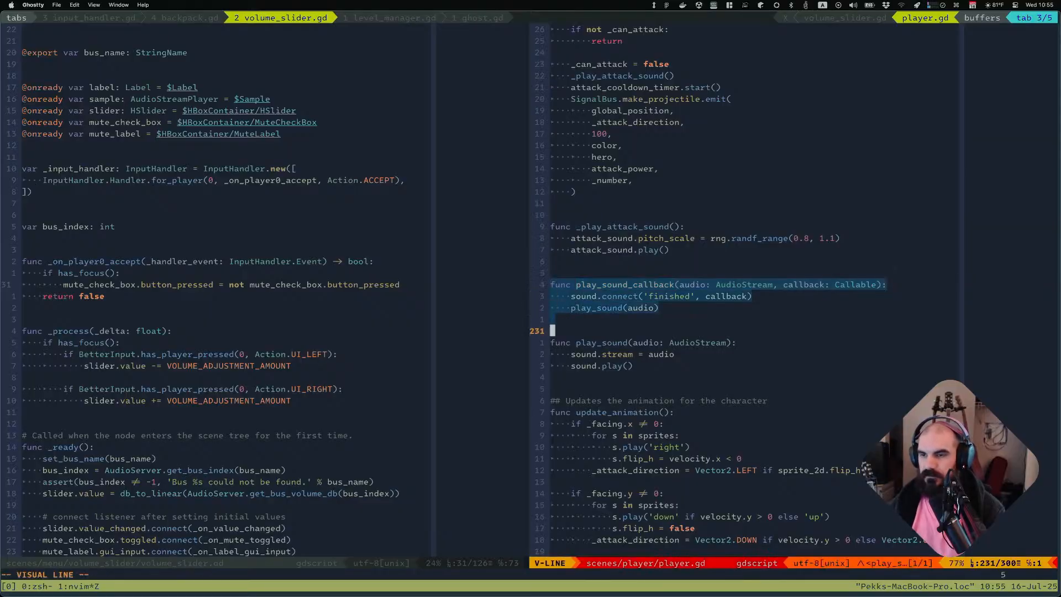
text(du:w)
key(Return)
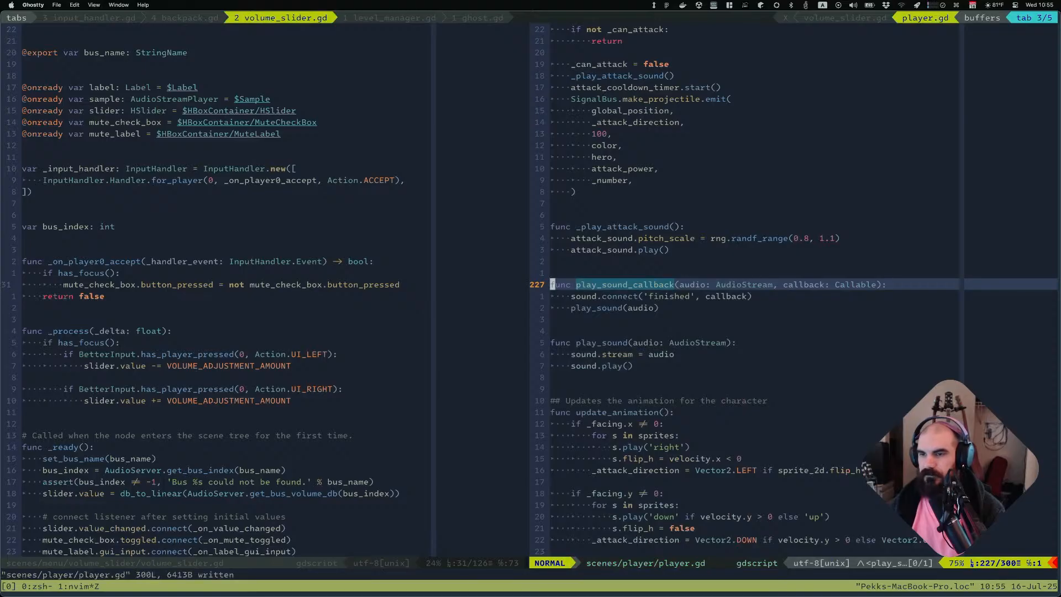
Search the project files for references to play_sound_callback
key(w)
key(space)
key(f)
key(w)
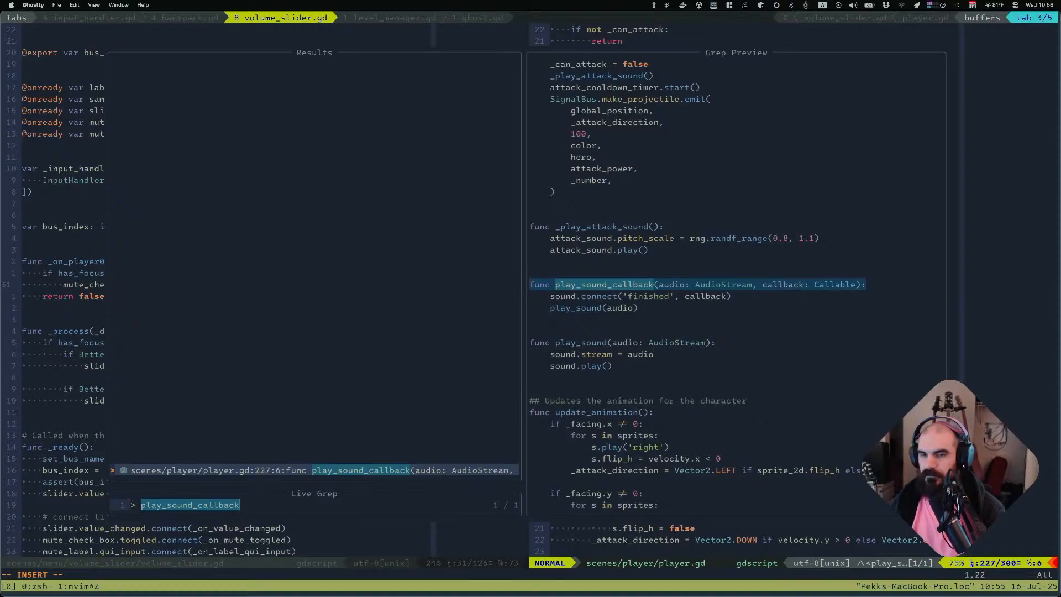
key(Escape)
key(Escape)
Delete the play_sound_callback function block in player.gd, save the file, and switch back to the engine
key(V)
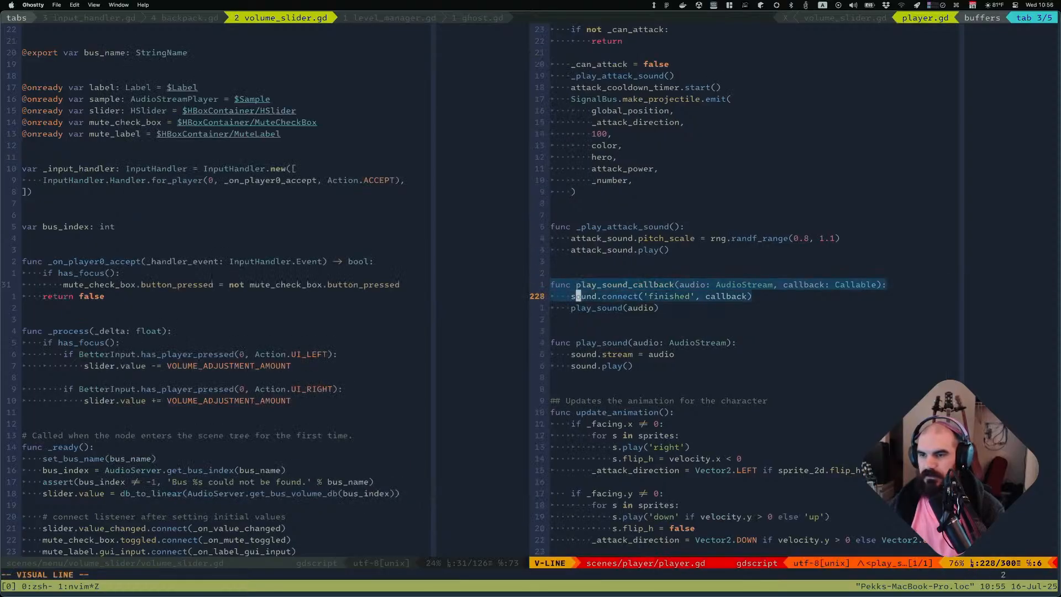
key(braceright)
text(d:w)
key(Return)
key(super+Tab)
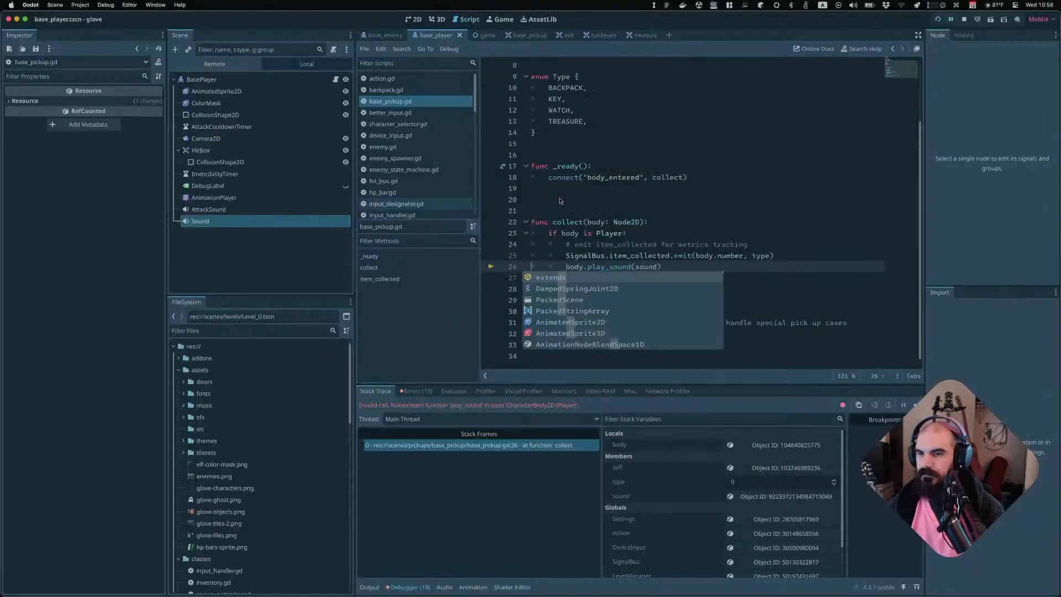
Start a new two-player game through the controller and character selection screens
key(Return)
key(Return)
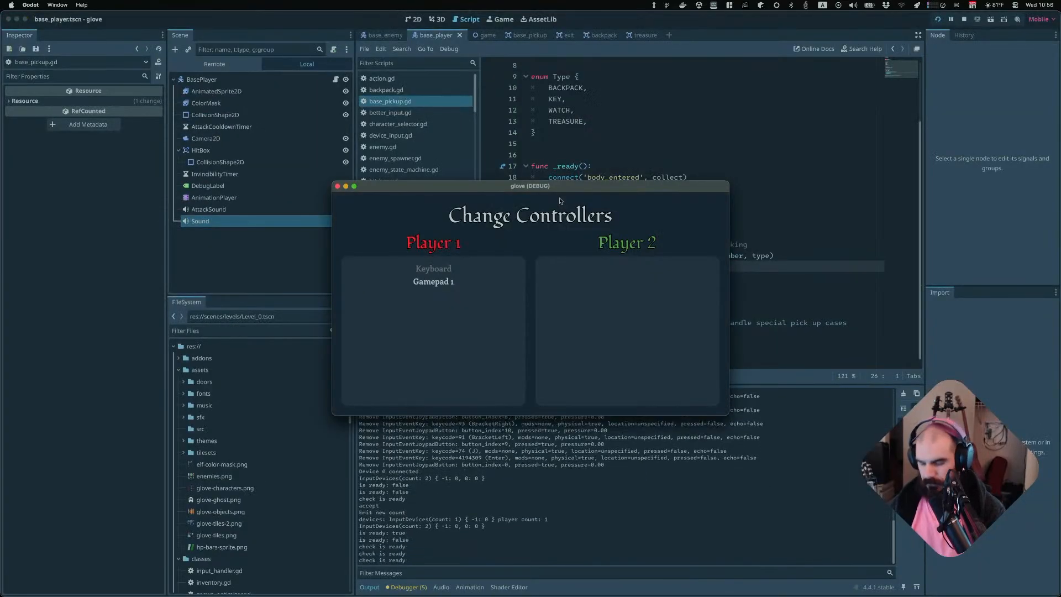
key(Return)
key(Return)
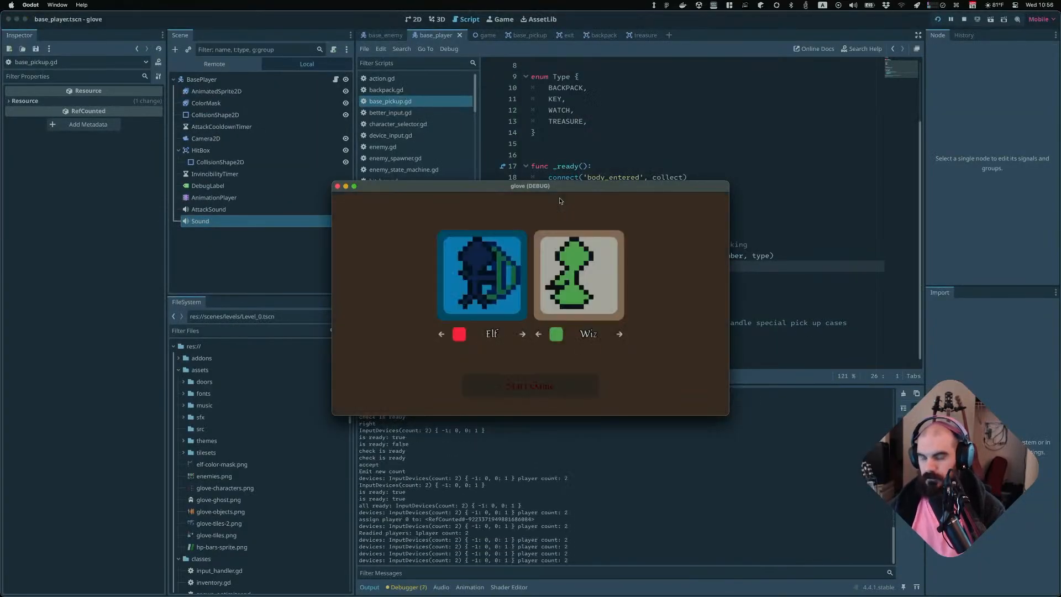
key(Return)
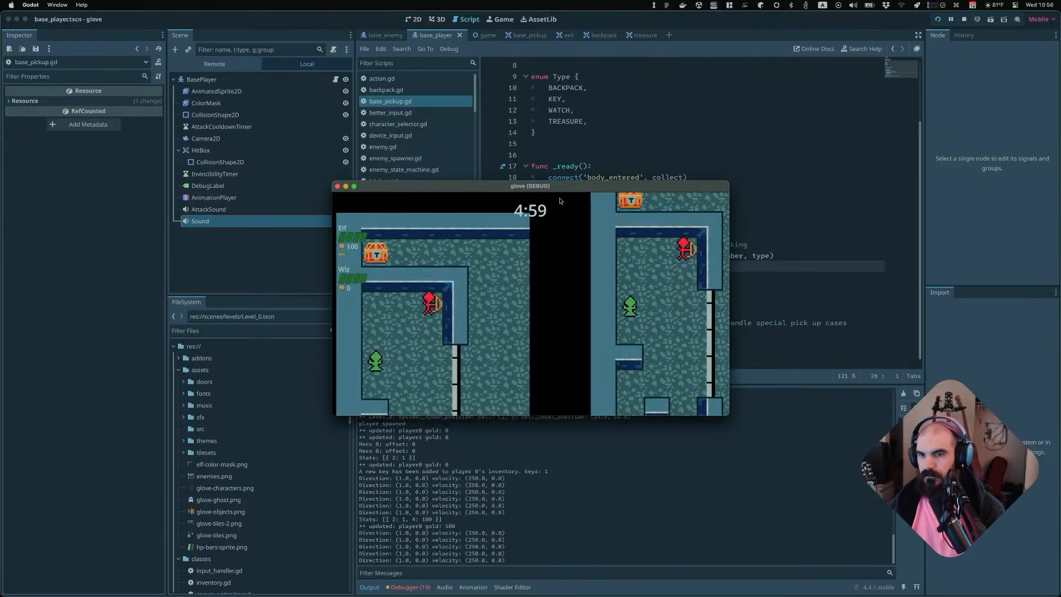
Play the level, moving and attacking to collect treasure pickups, then quit the game
key(Right)
key(Up)
key(Left)
key(Right)
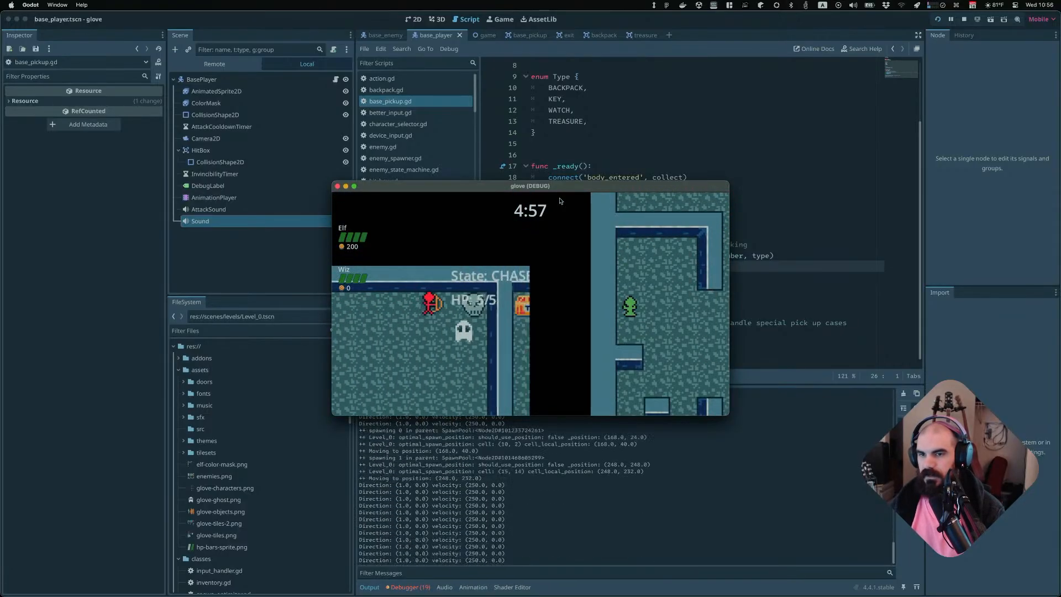
key(space)
key(space)
key(Down)
key(Right)
key(Left)
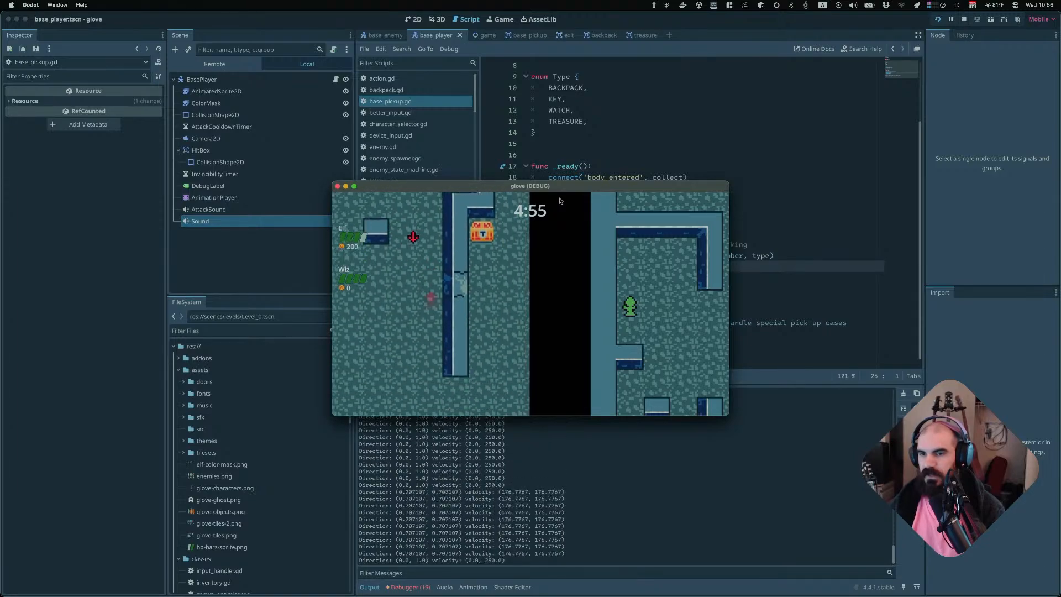
key(Right)
key(Left)
key(Up)
key(Right)
key(Down)
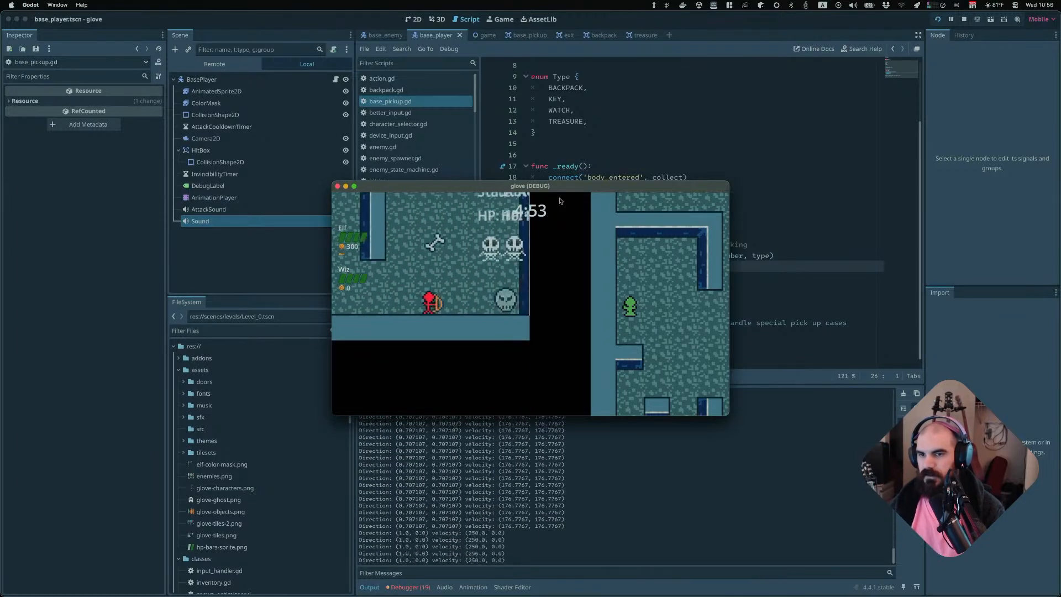
key(Up)
key(space)
key(Up)
key(Left)
key(space)
key(Up)
key(Left)
key(Down)
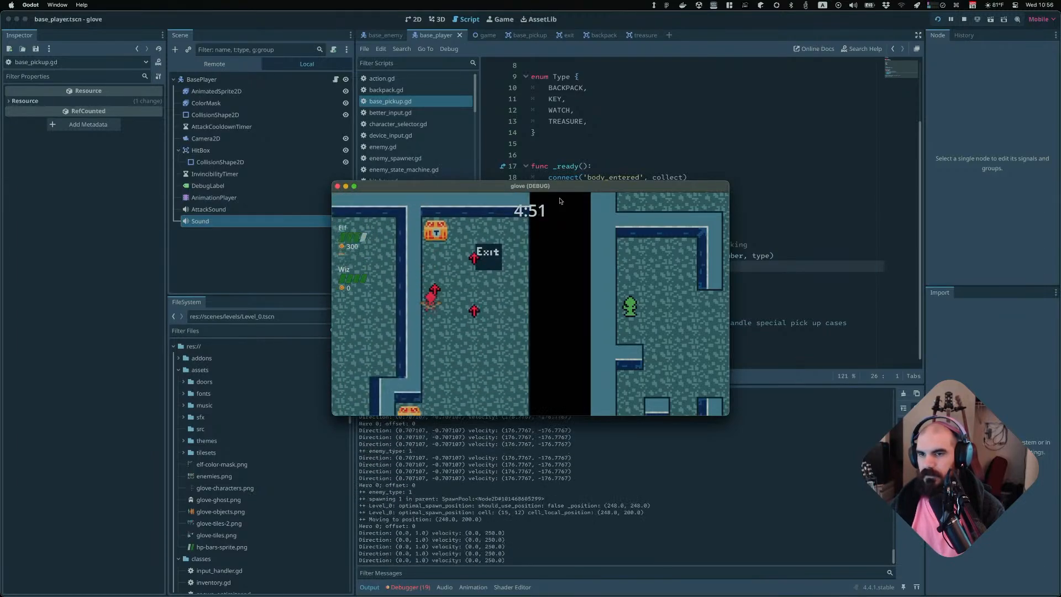
key(space)
key(Right)
key(Up)
key(Right)
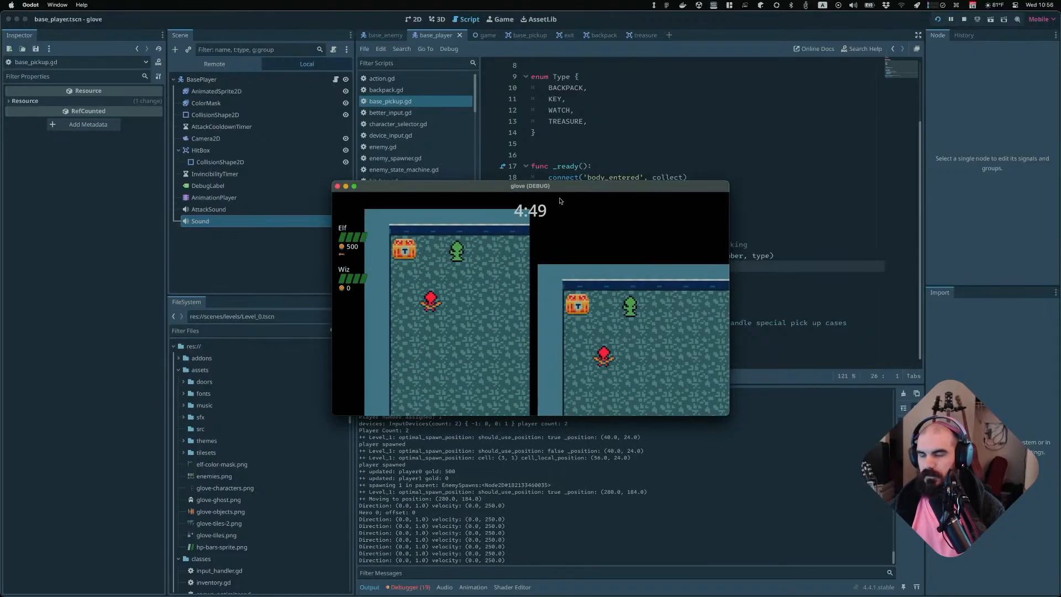
key(Down)
key(Right)
key(super+q)
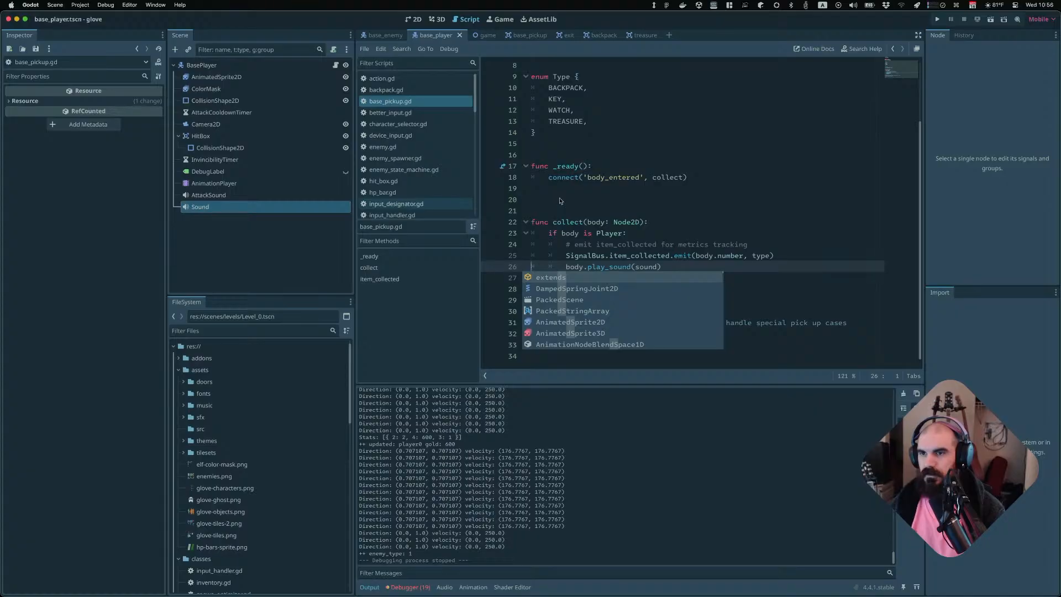
Open the backpack scene and assign coins.mp3 from assets/sfx as the Backpack root node's Sound
click(560, 200)
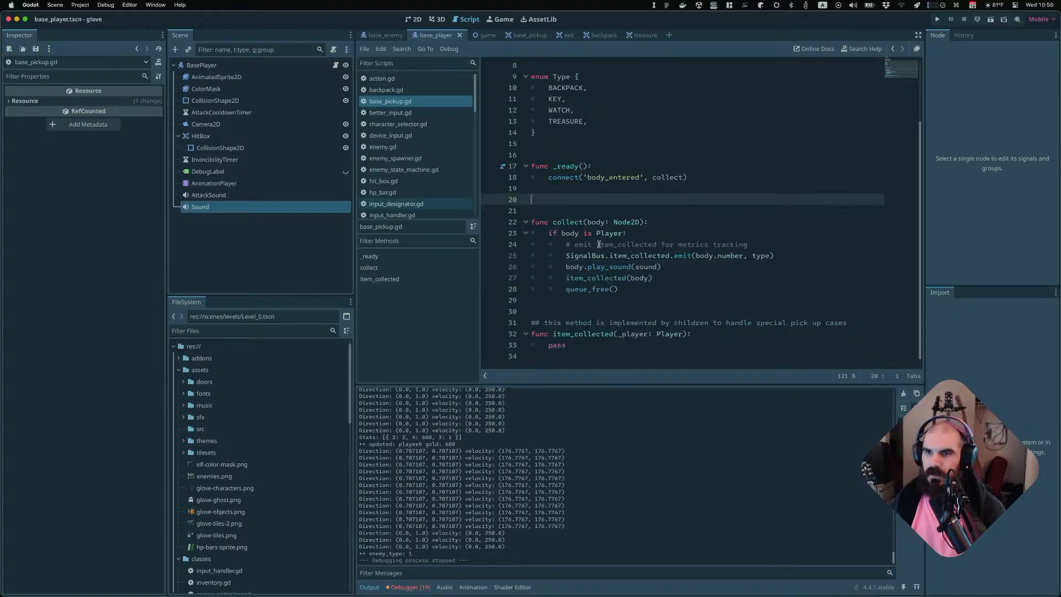
scroll(598, 245, up, 2)
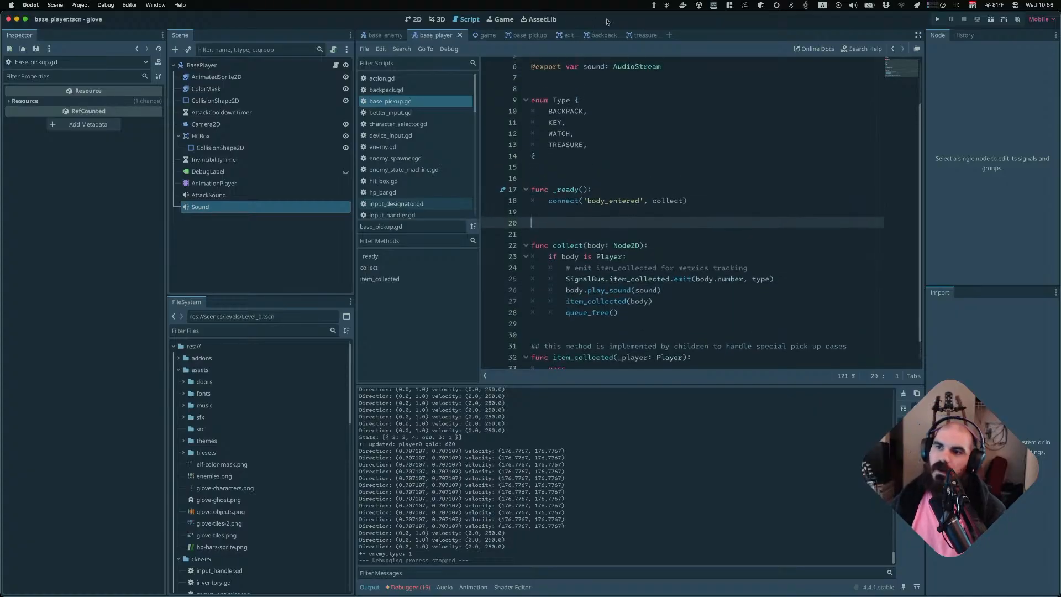
click(642, 34)
click(596, 34)
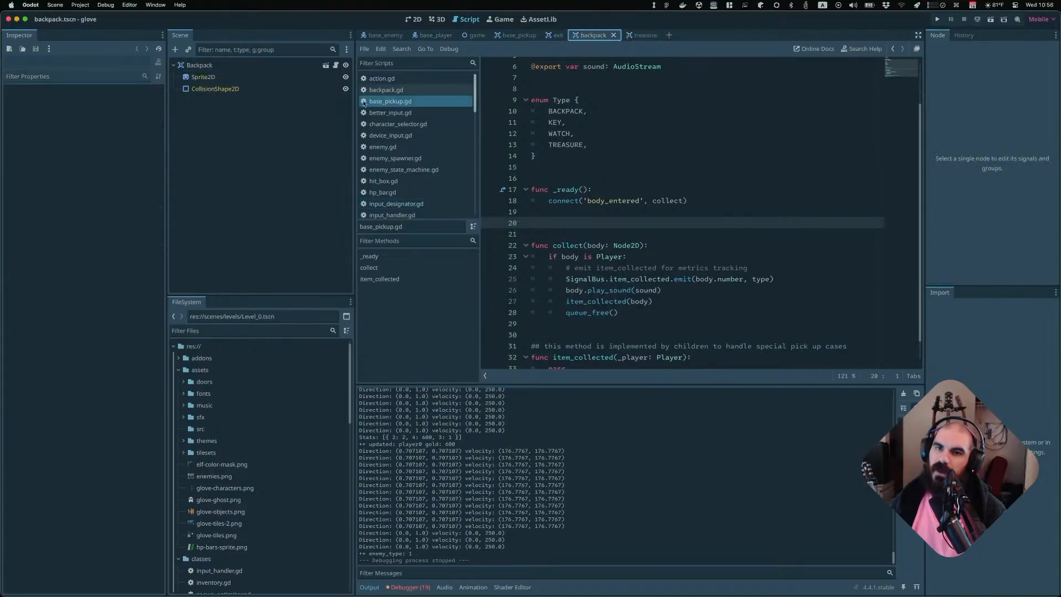
click(414, 19)
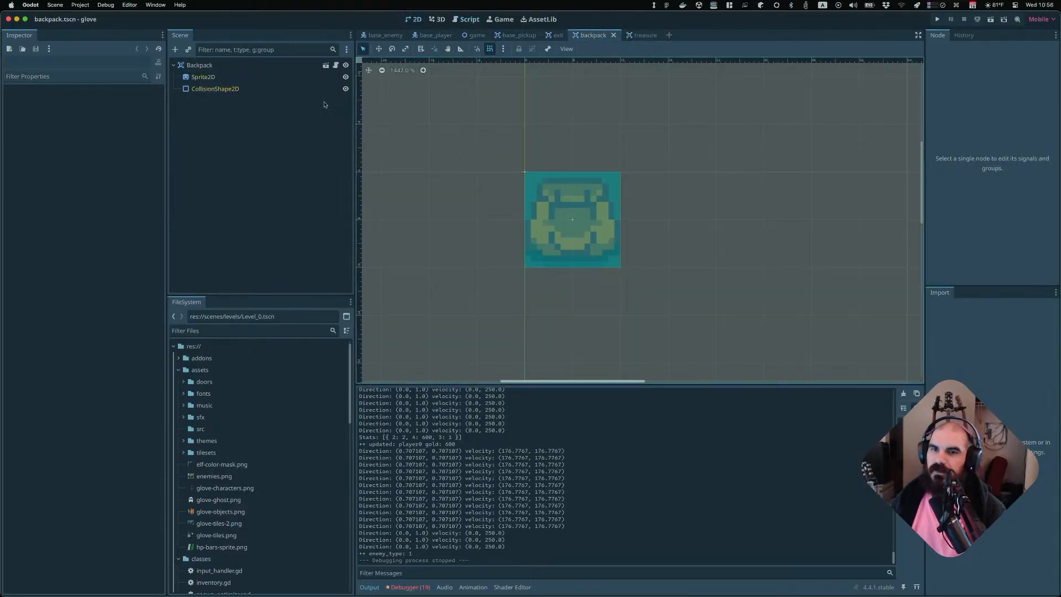
click(257, 66)
click(157, 116)
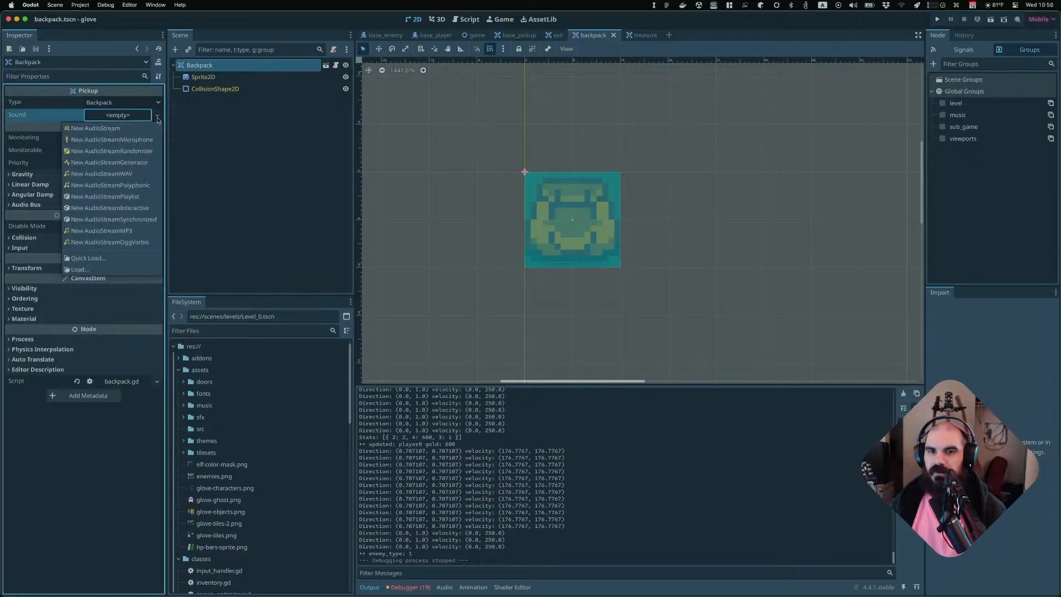
click(271, 460)
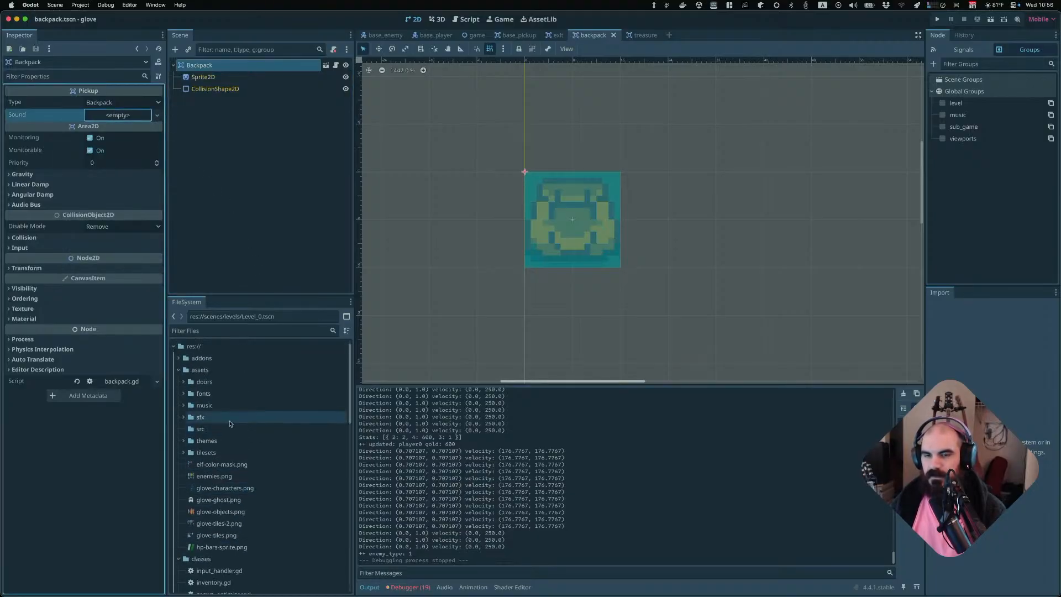
click(183, 441)
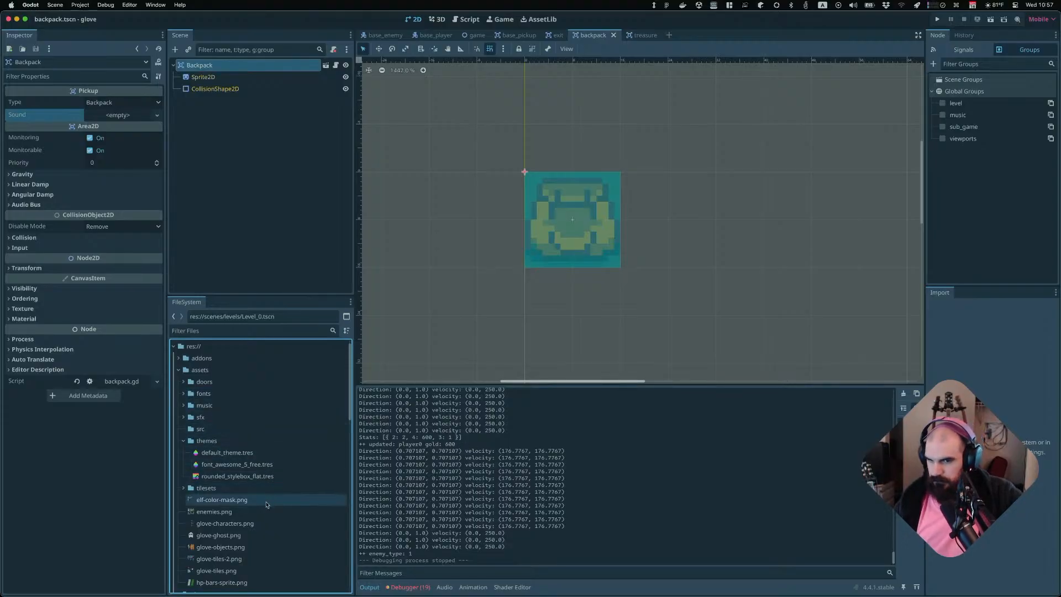
click(179, 371)
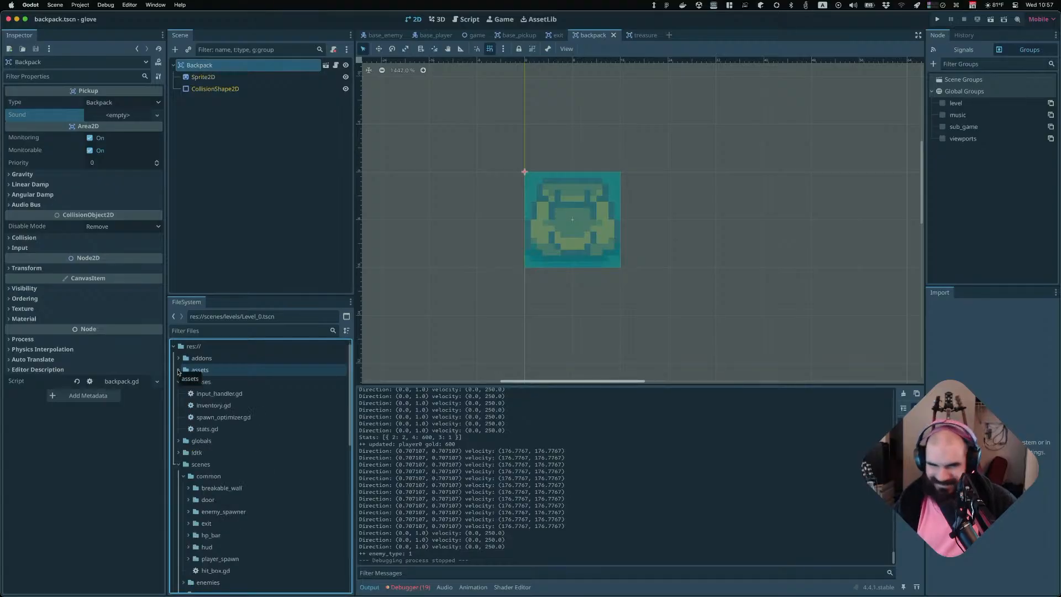
click(179, 370)
click(184, 418)
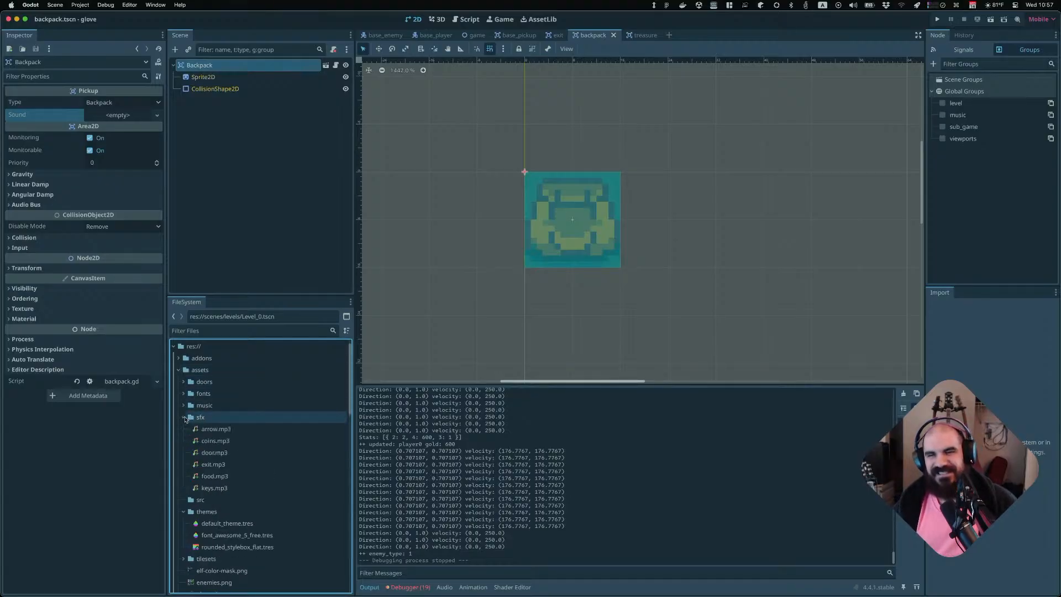
drag(205, 446, 117, 116)
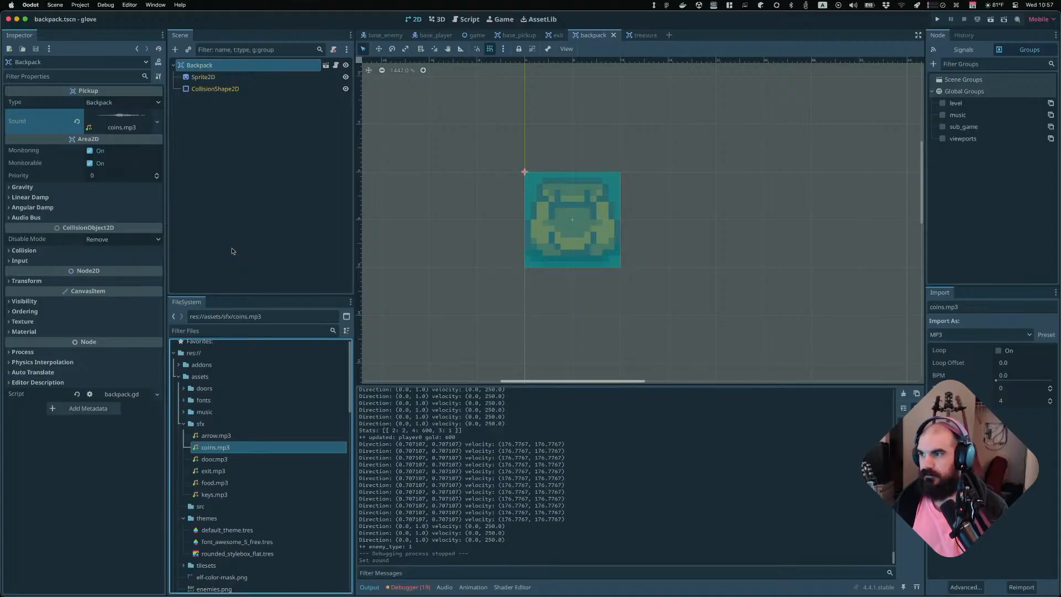
Run the project and start a two-player game through the controller and character selection screens
key(super+b)
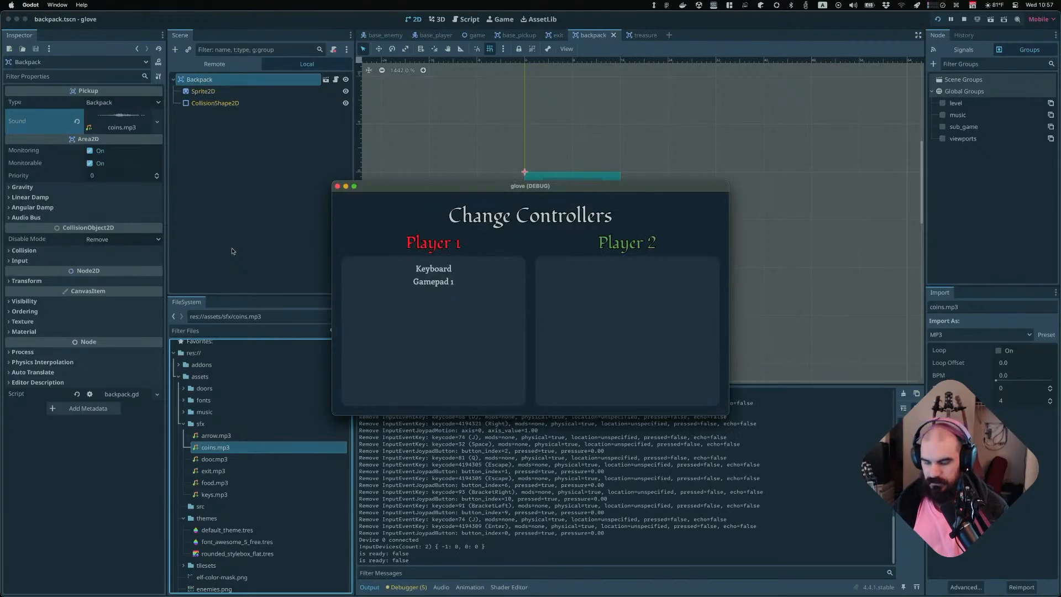
key(Return)
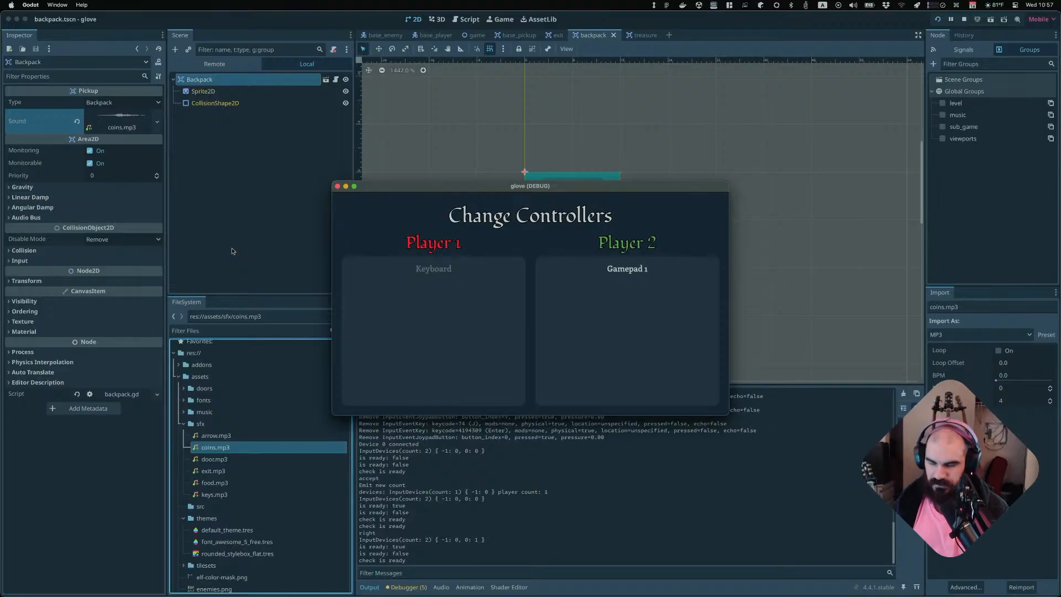
key(Return)
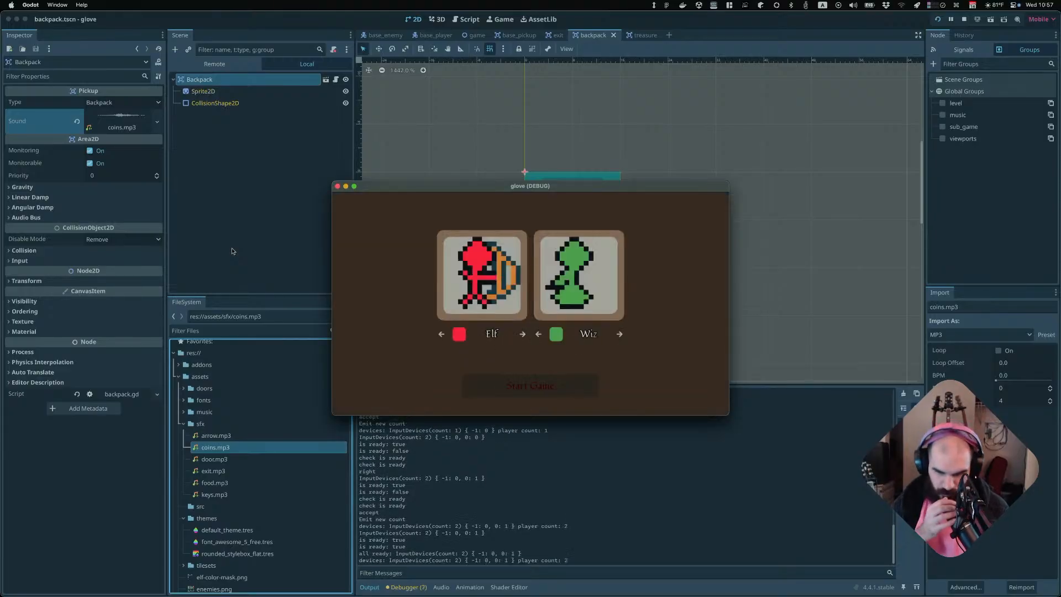
key(Return)
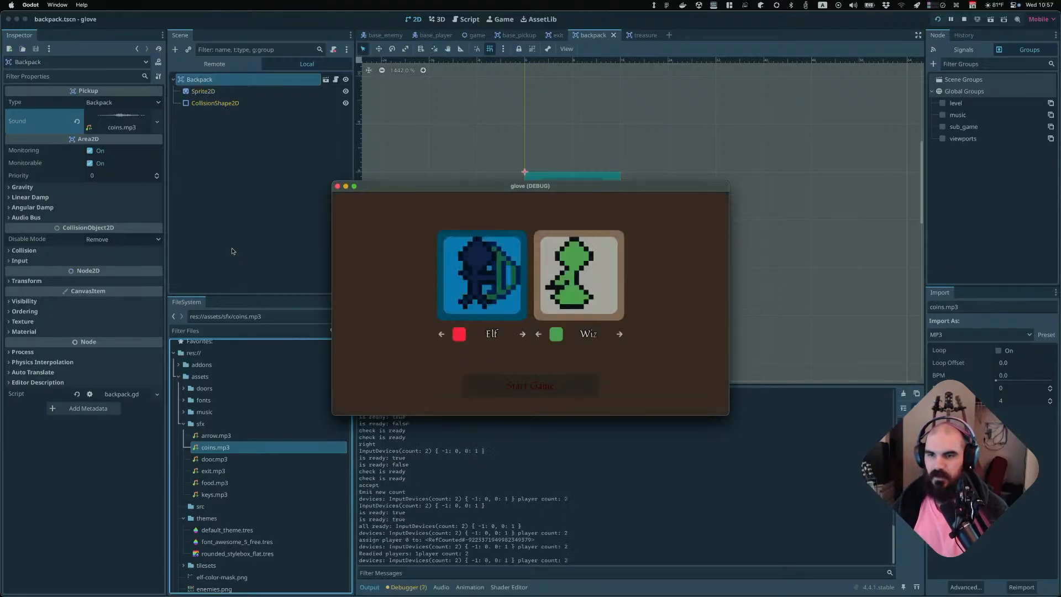
key(Return)
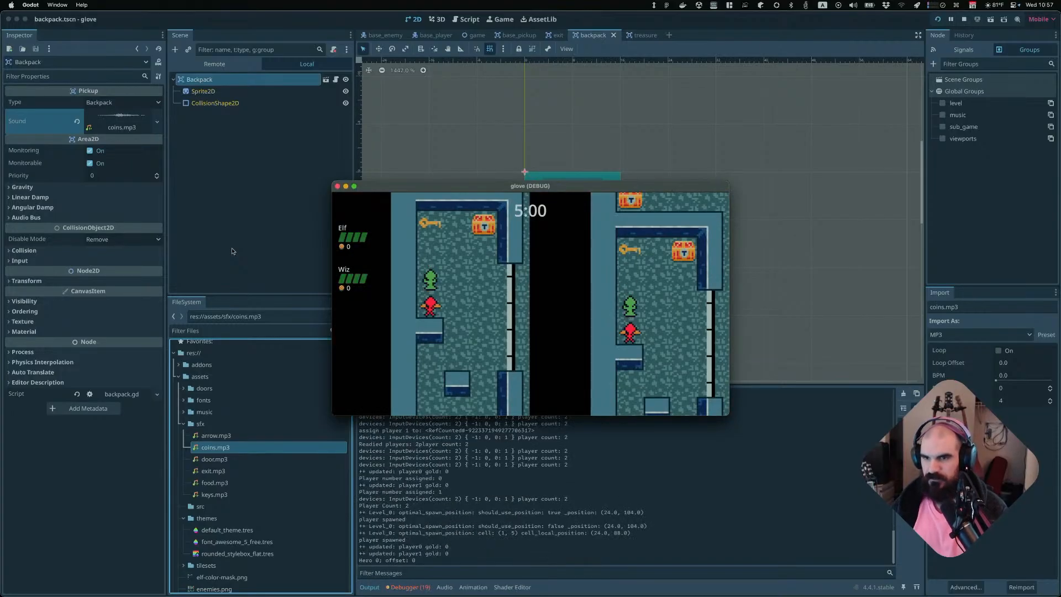
Play the level, moving through the dungeon to collect pickups, then quit the game
key(Up)
key(Right)
key(Down)
key(Right)
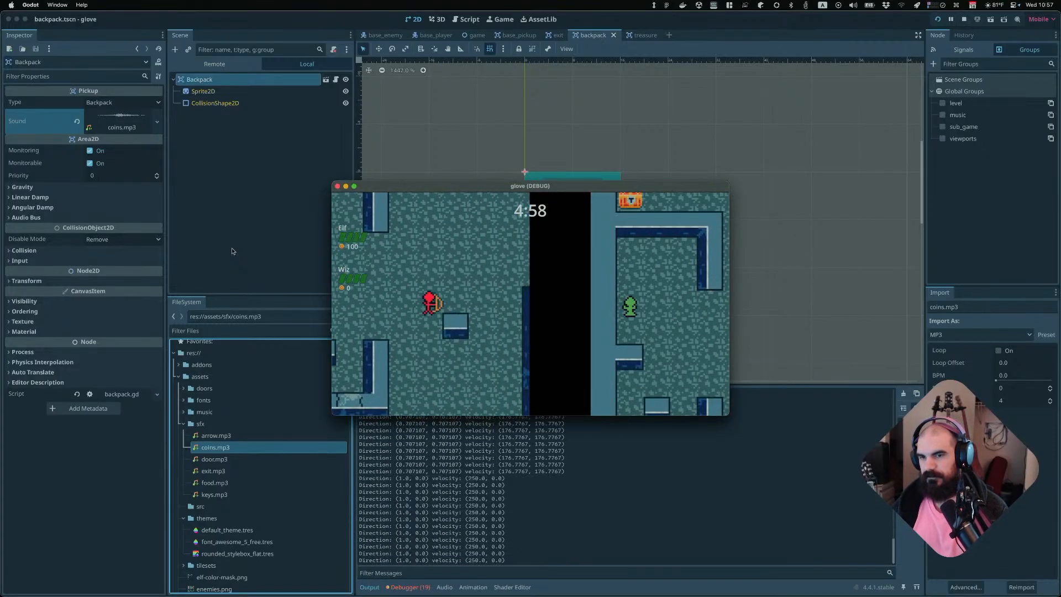
key(Up)
key(Down)
key(Down)
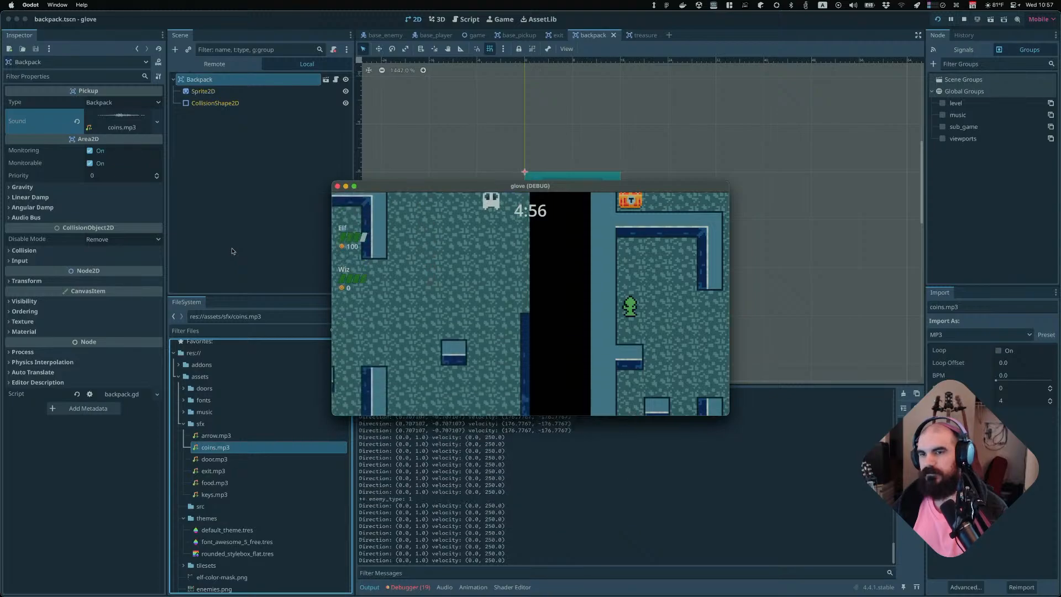
key(Right)
key(Up)
key(Up)
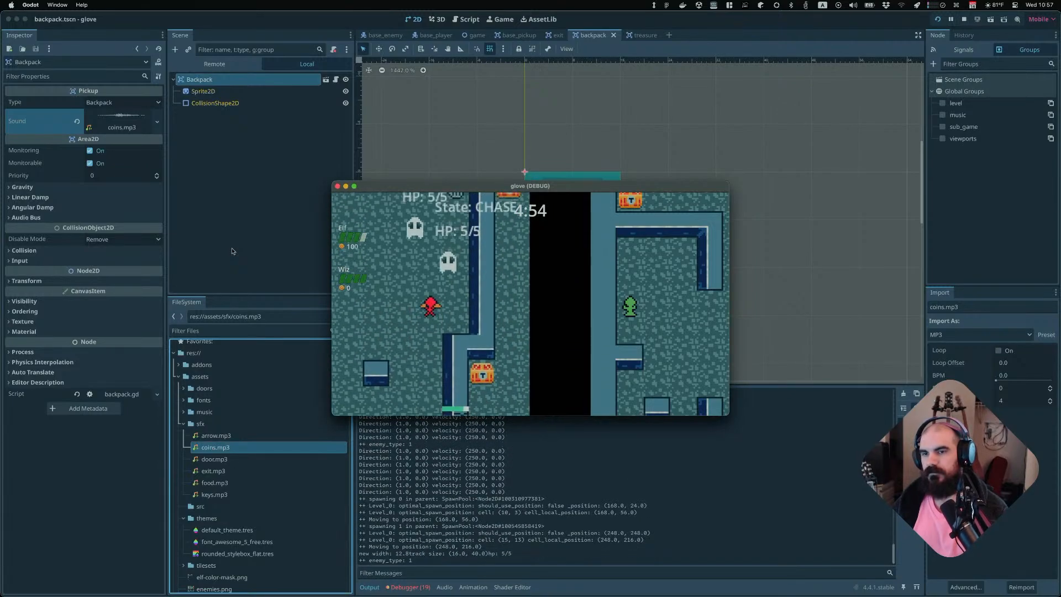
key(Down)
key(Up)
key(Left)
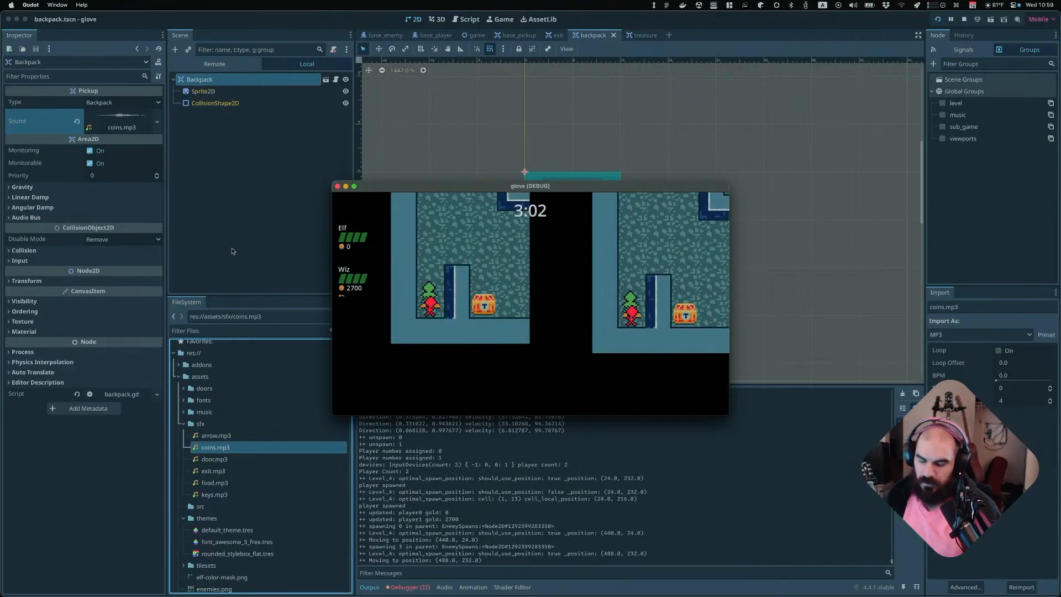
key(super+q)
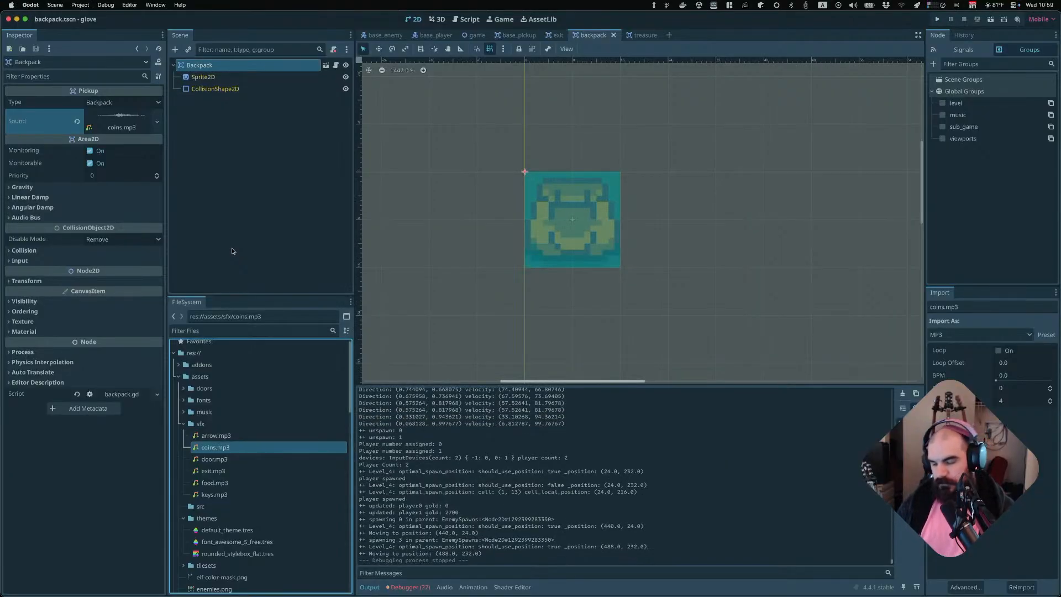
Switch to the terminal, open the git interface and review the unstaged changes
key(super+Tab)
key(space)
key(g)
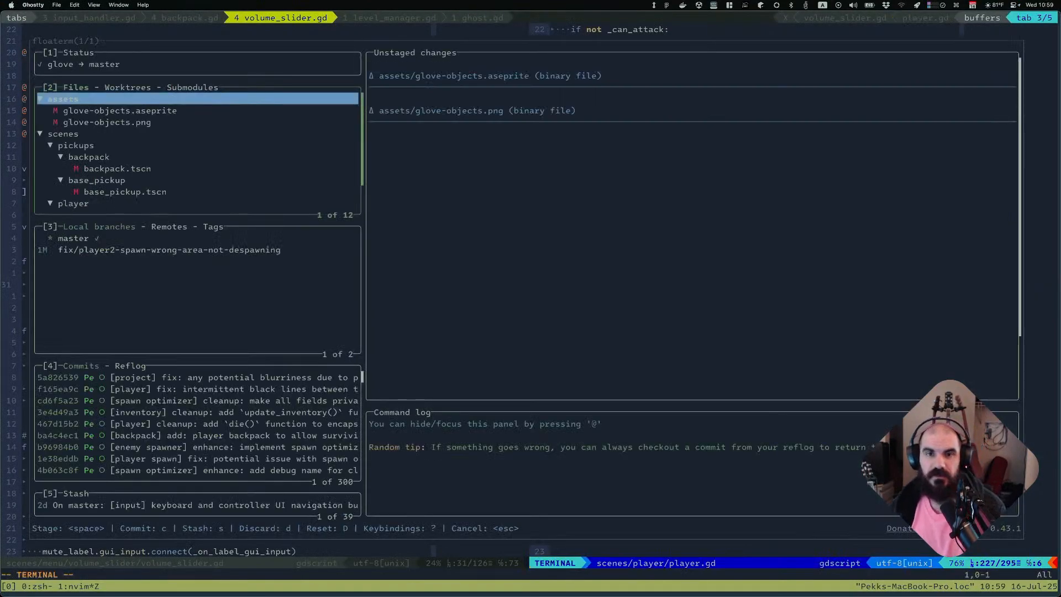
key(j)
key(j)
key(j)
key(j)
key(j)
key(j)
key(j)
key(j)
key(j)
key(j)
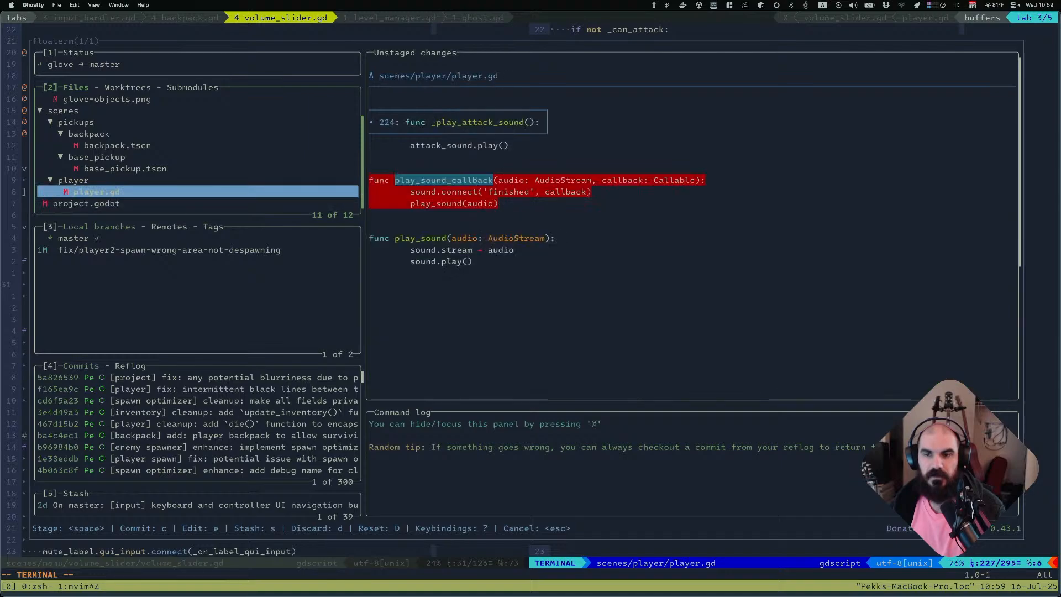
key(k)
key(k)
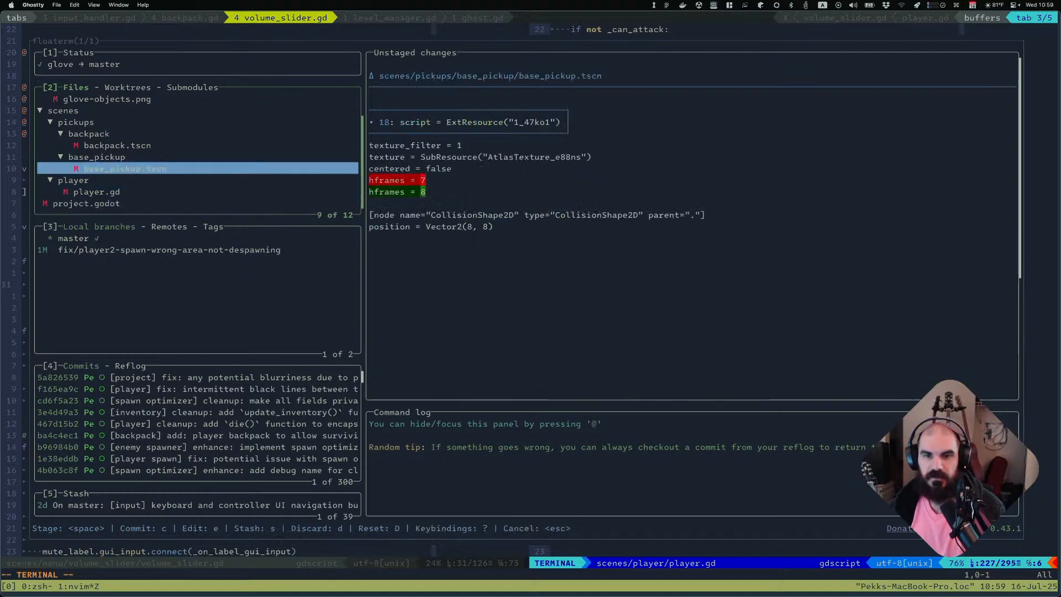
Stage base_pickup.tscn, glove-objects.aseprite, glove-objects.png and backpack.tscn
key(space)
key(k)
key(k)
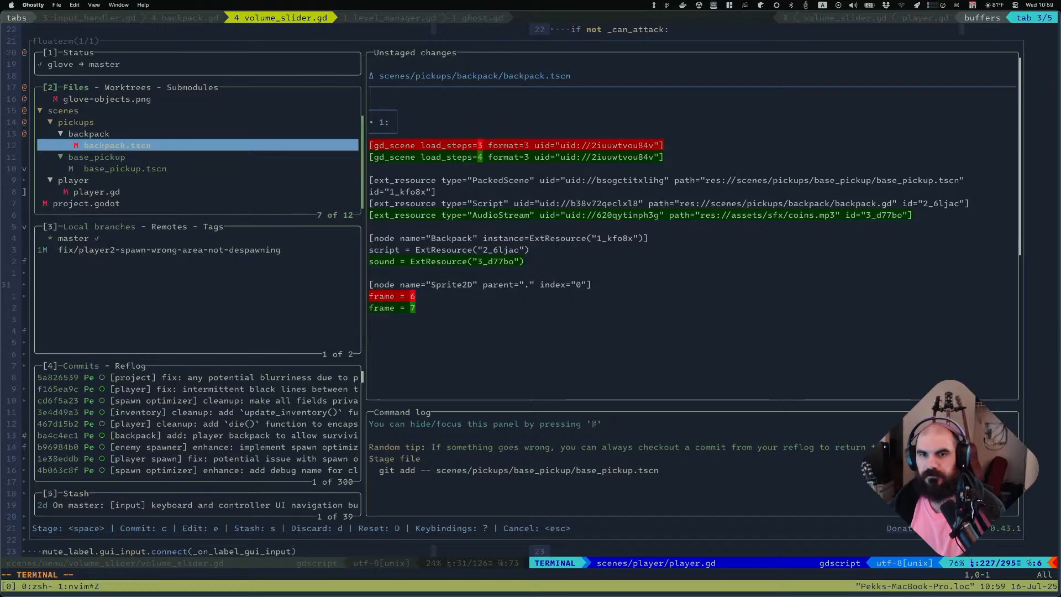
key(k)
key(k)
key(k)
key(k)
key(k)
key(space)
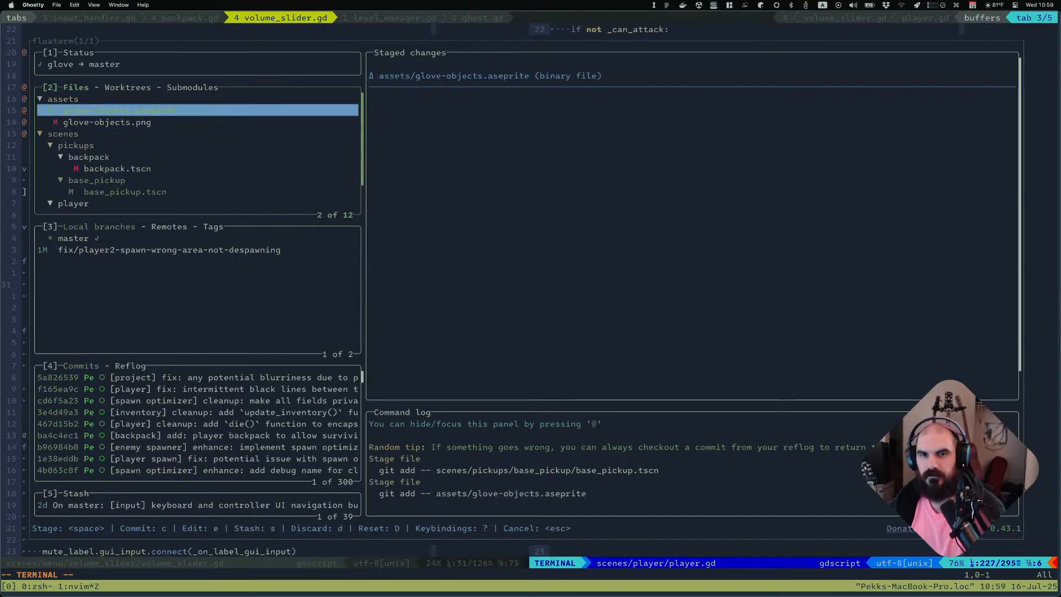
key(j)
key(space)
key(j)
key(j)
key(j)
key(j)
key(space)
key(j)
key(j)
Commit the staged files with the message "[backpack] add: backpack pickup sprite"
key(j)
key(j)
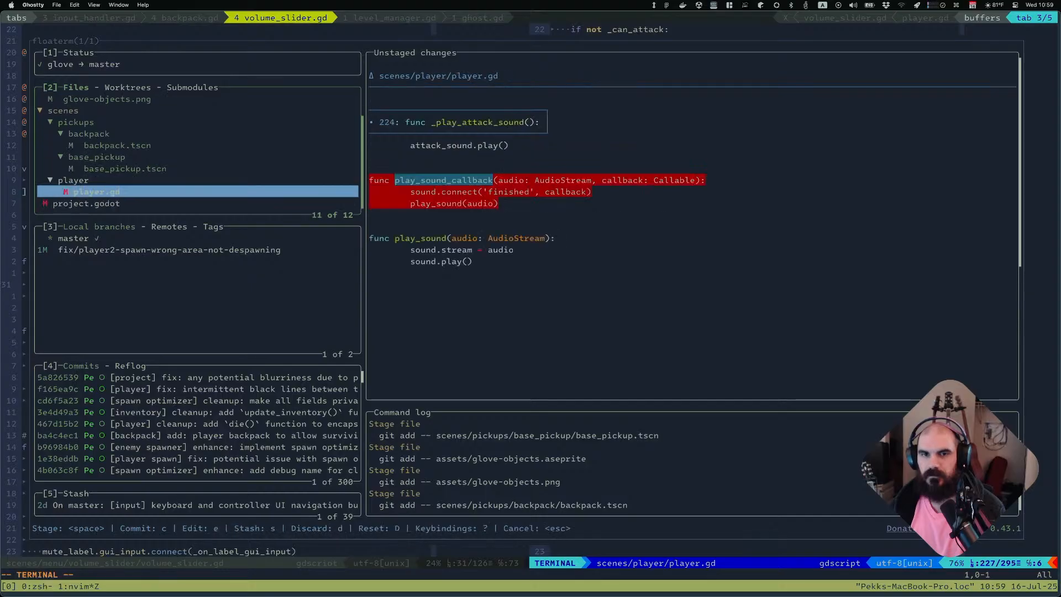
key(j)
key(k)
key(j)
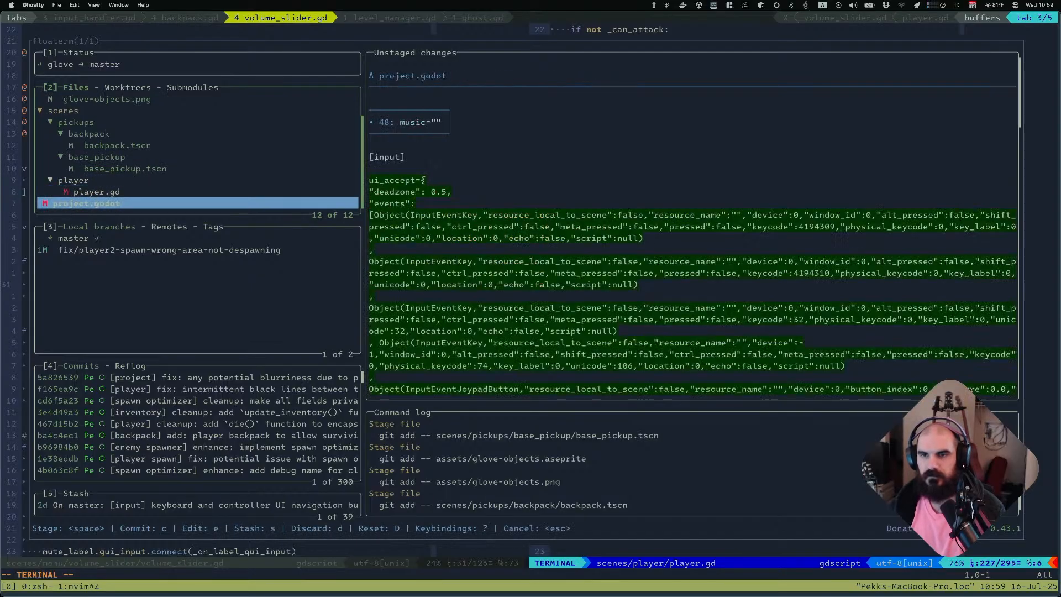
key(k)
key(k)
key(k)
key(k)
key(k)
key(k)
key(k)
key(k)
key(k)
key(k)
key(k)
key(j)
key(j)
key(j)
key(j)
key(j)
key(j)
key(j)
key(j)
key(j)
key(j)
key(j)
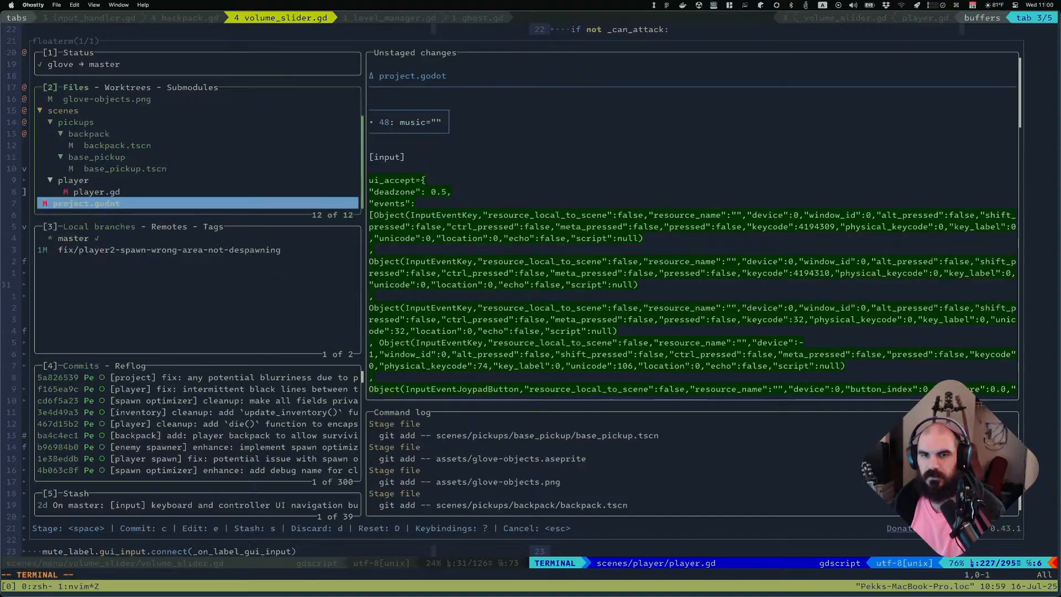
key(k)
key(k)
key(c)
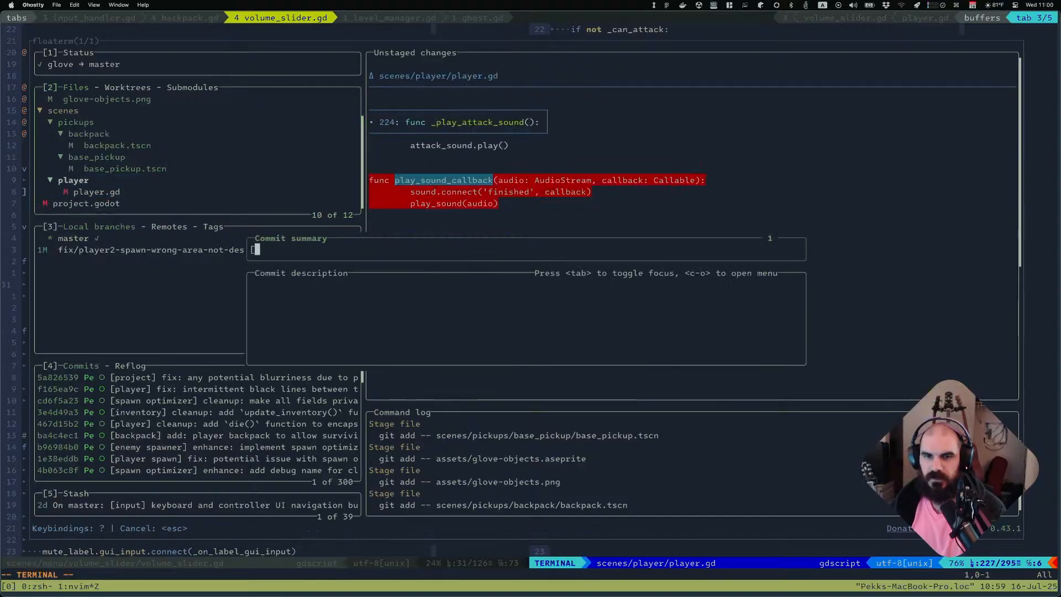
text([back)
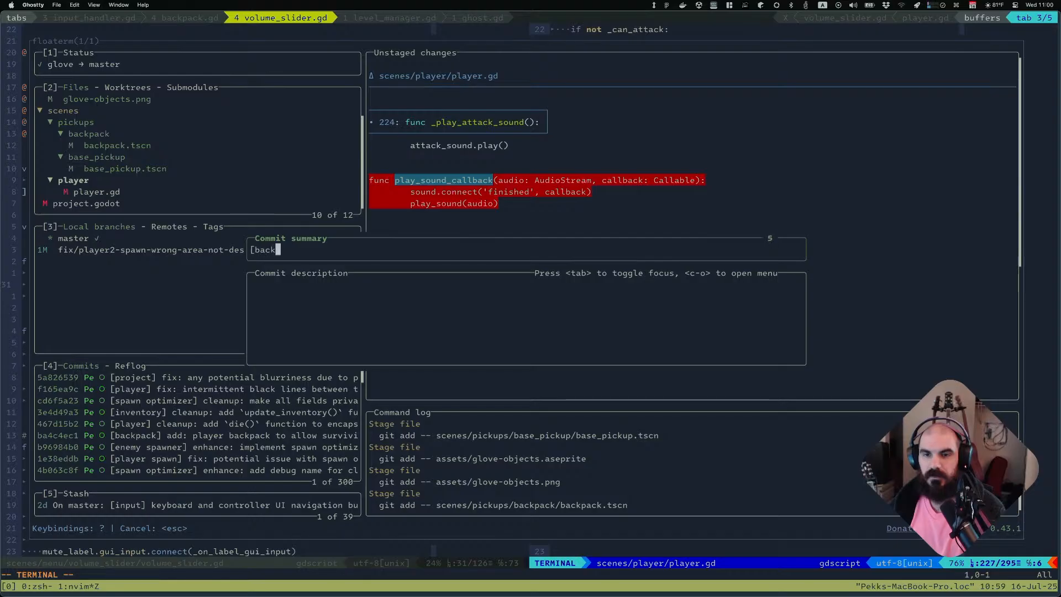
text(pack] add)
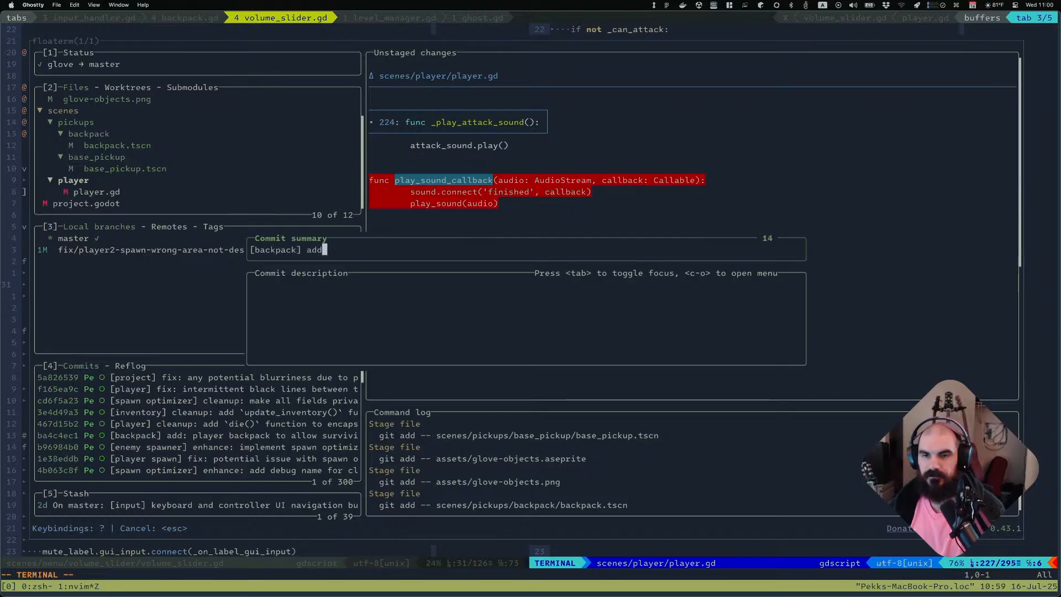
text(: )
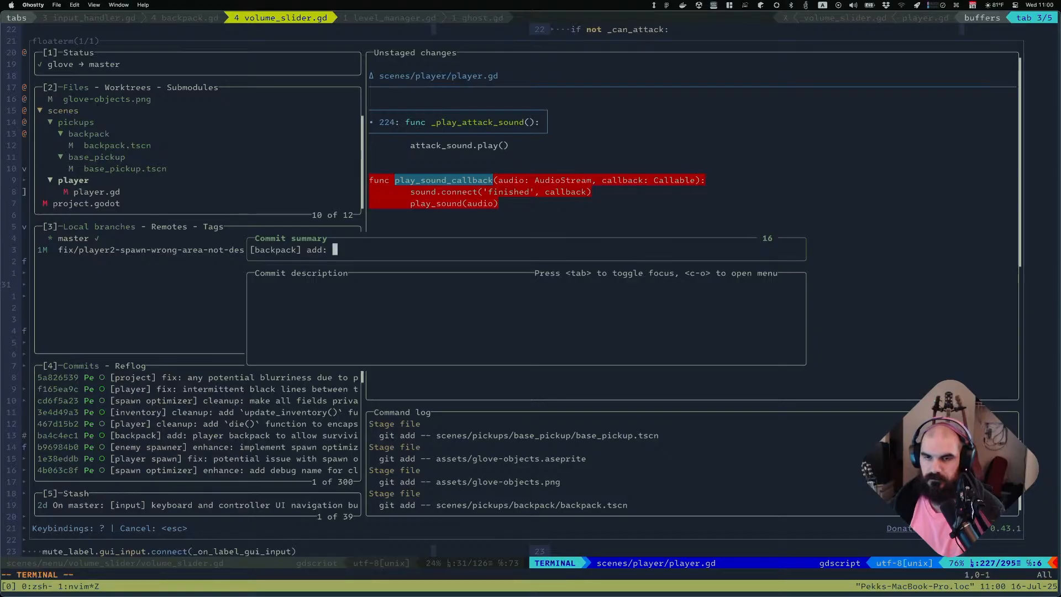
text( back)
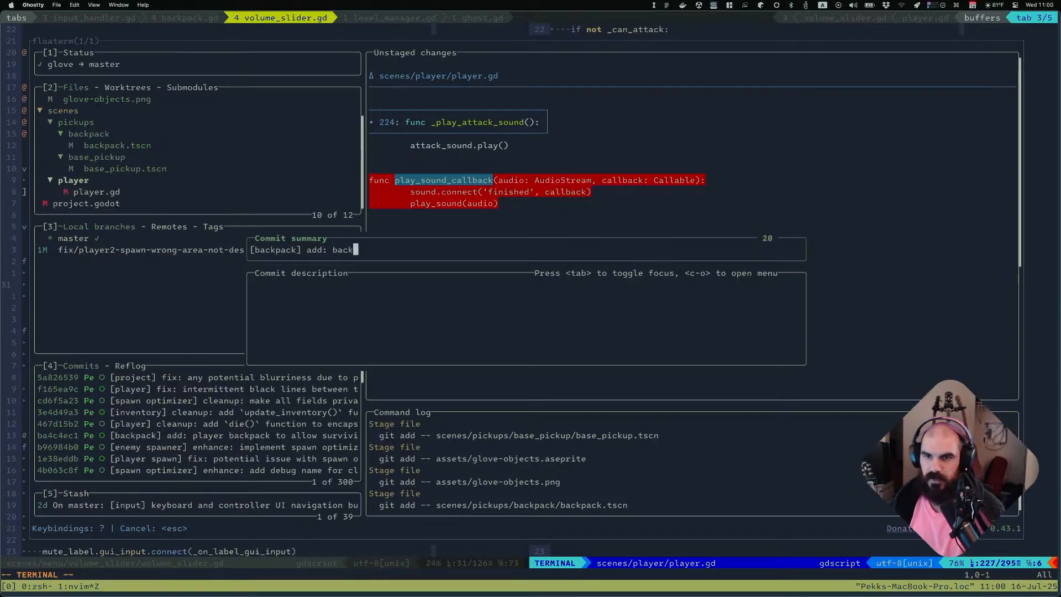
text(pack pickup sprite)
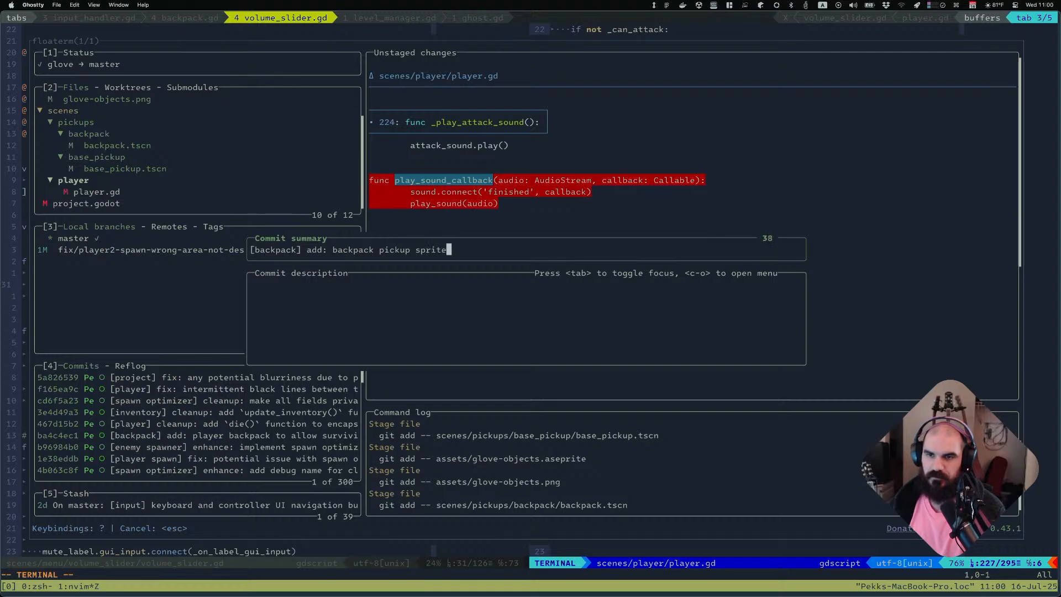
key(Return)
Stage player.gd and commit it as "[player] cleanup: remove unused `play_sound_callback` method"
key(j)
key(space)
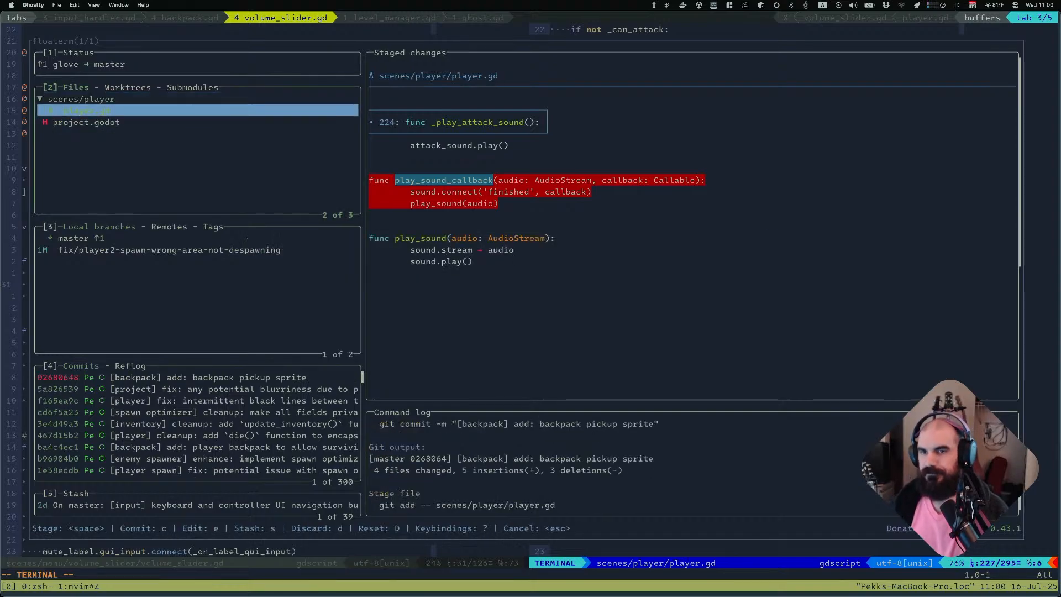
text(c[player] cleanup: )
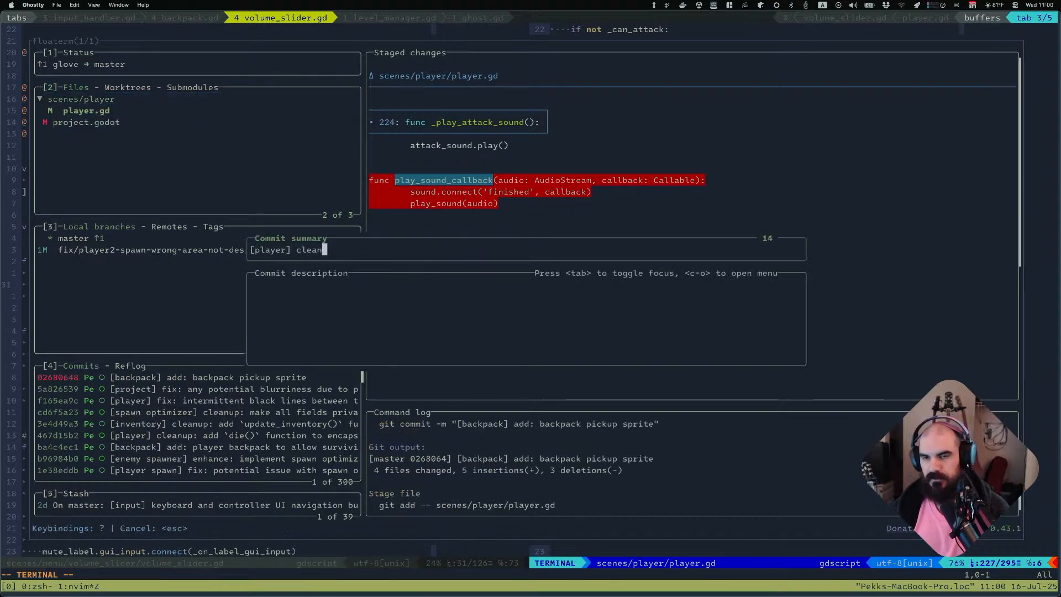
text(remove unuse)
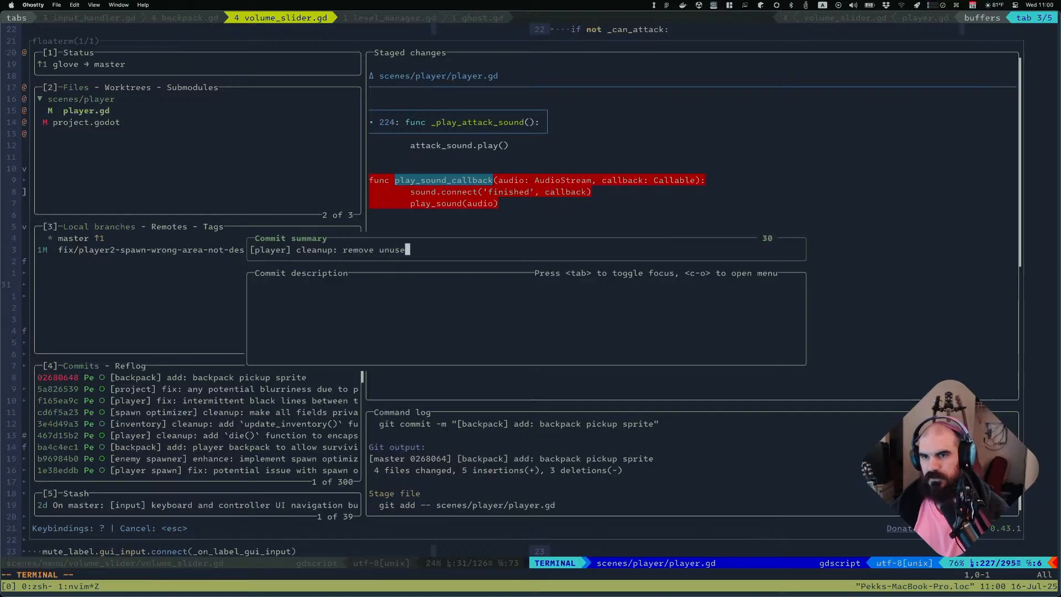
text(d `play_sound_call`)
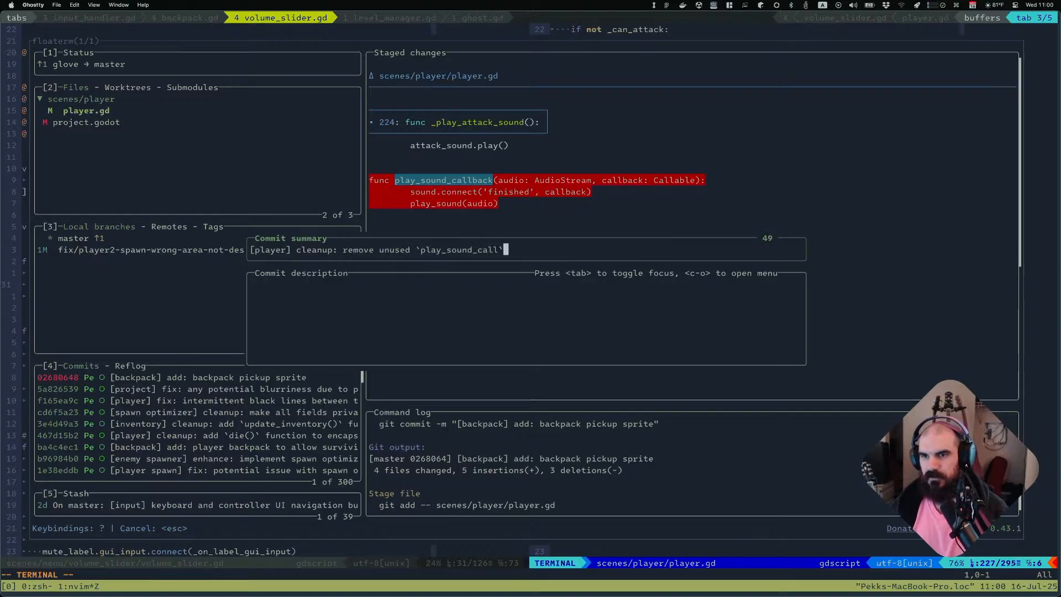
key(BackSpace)
text(back` me)
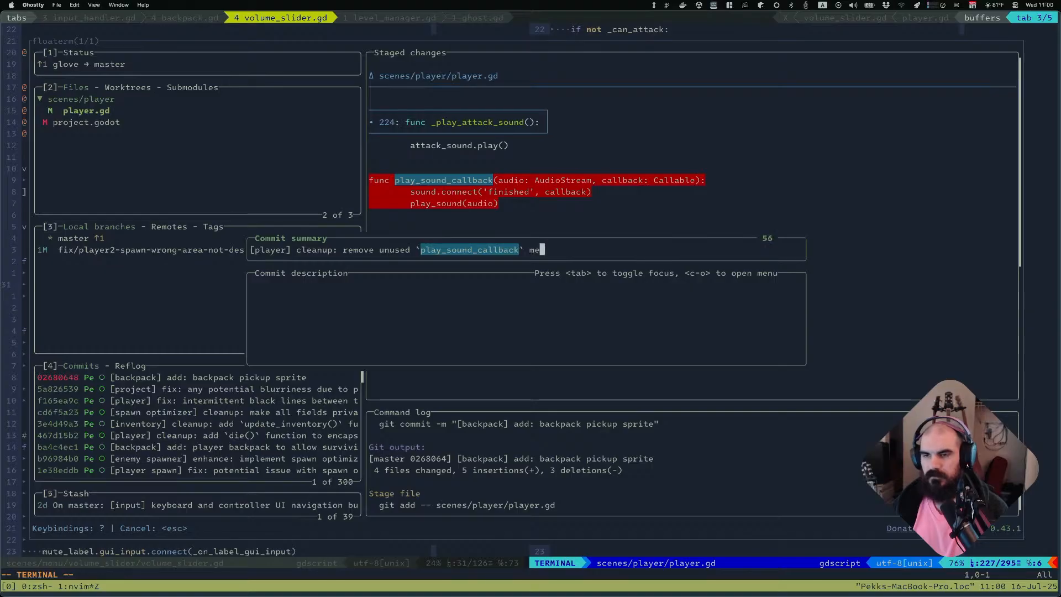
text(thod)
key(Return)
key(Return)
Review the remaining unstaged changes in project.godot
key(j)
key(j)
key(j)
key(j)
key(j)
key(j)
key(j)
key(j)
key(j)
key(j)
key(j)
key(j)
key(j)
key(j)
key(j)
key(j)
key(j)
key(j)
key(j)
key(j)
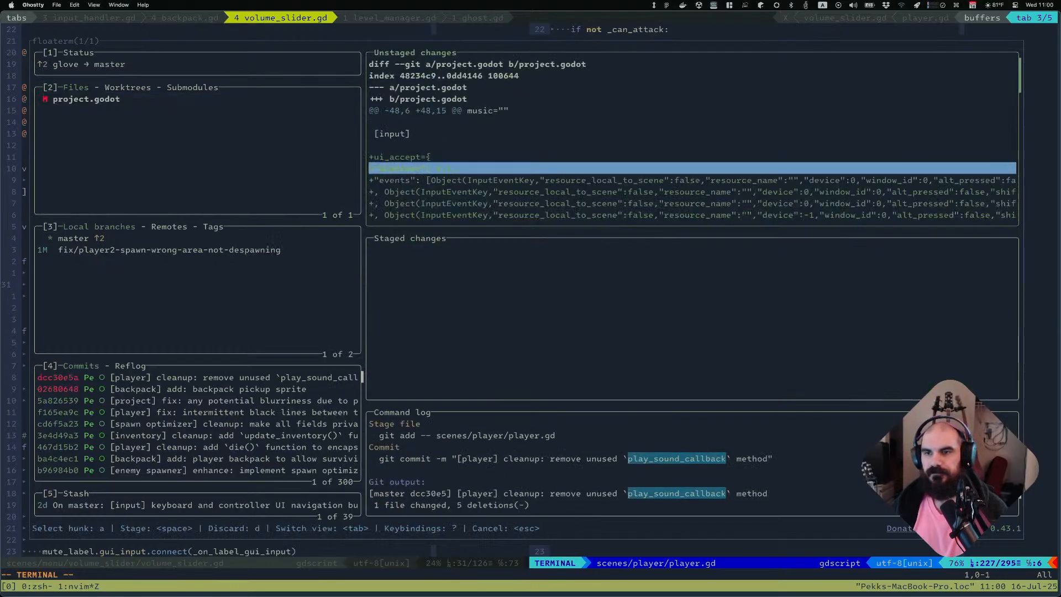
key(j)
key(j)
key(j)
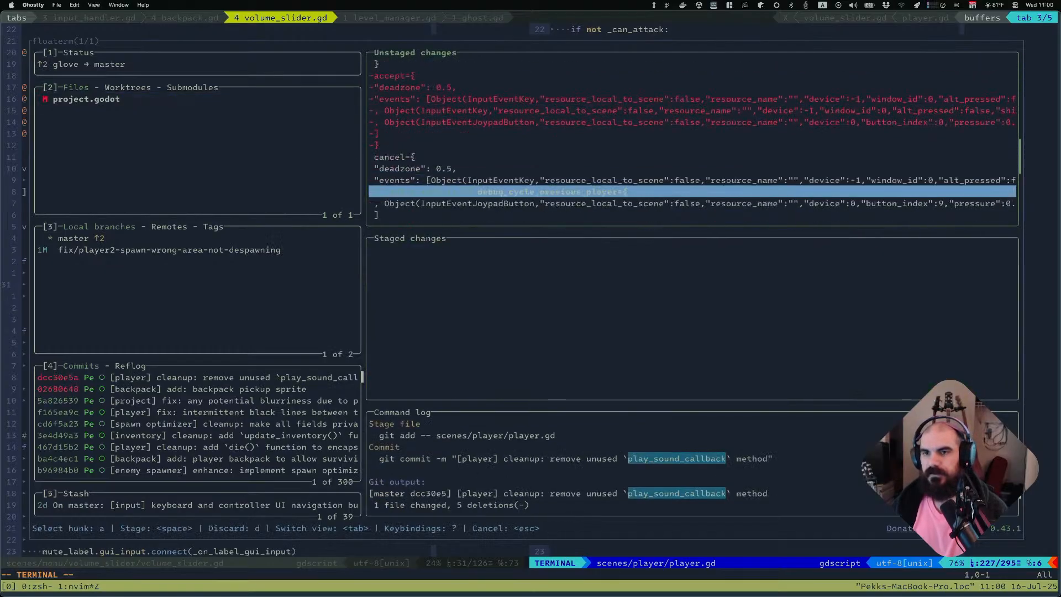
key(j)
key(j)
key(j)
key(j)
key(j)
key(j)
key(j)
key(j)
key(j)
key(j)
key(j)
key(j)
key(j)
key(j)
key(j)
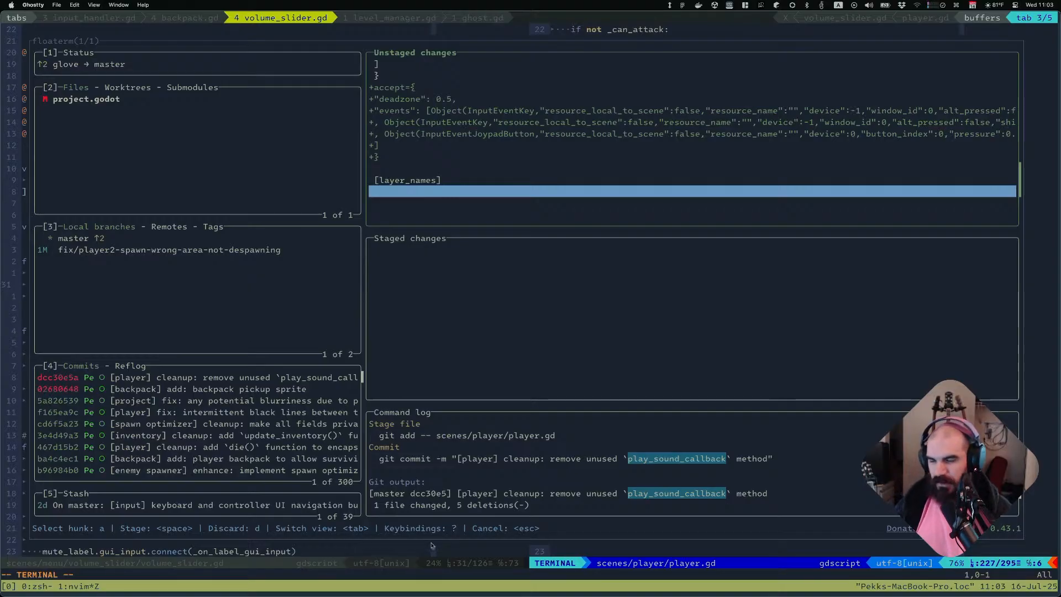
Close the git interface and switch to the glove-objects sprite sheet in Aseprite
key(super+Tab)
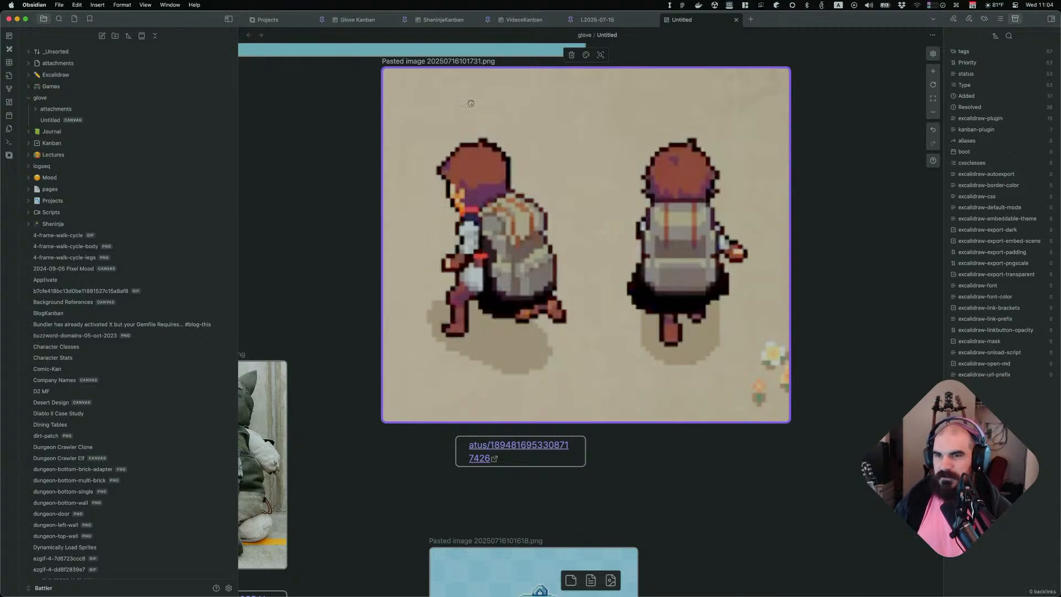
key(super+Tab)
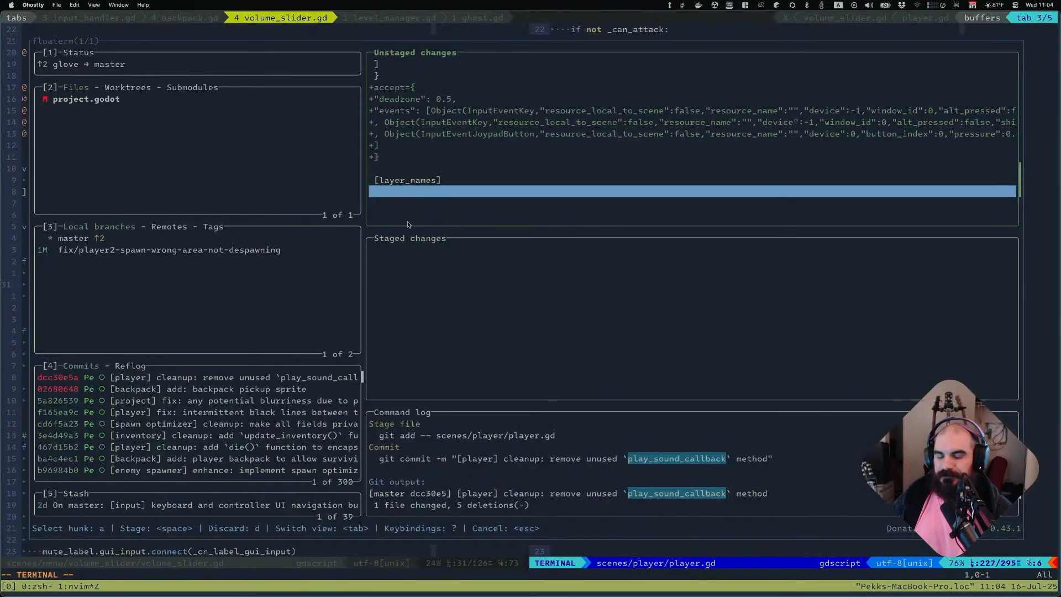
key(q)
key(super+Tab)
key(super+Tab)
scroll(735, 211, up, 3)
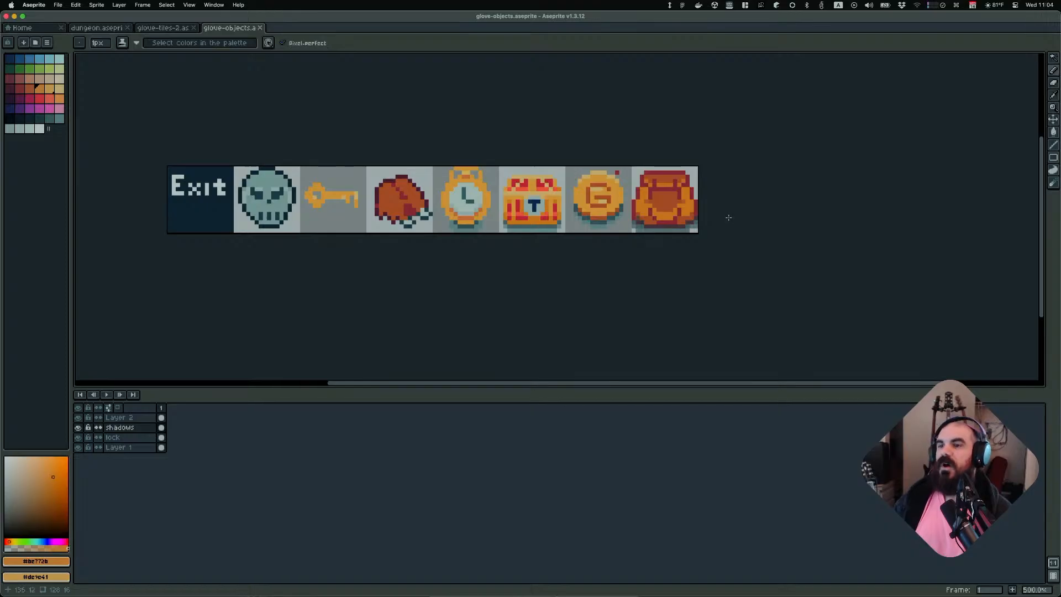
Try redrawing a darker strap line across the upper part of the backpack sprite with the pencil
scroll(726, 215, up, 5)
scroll(644, 196, up, 2)
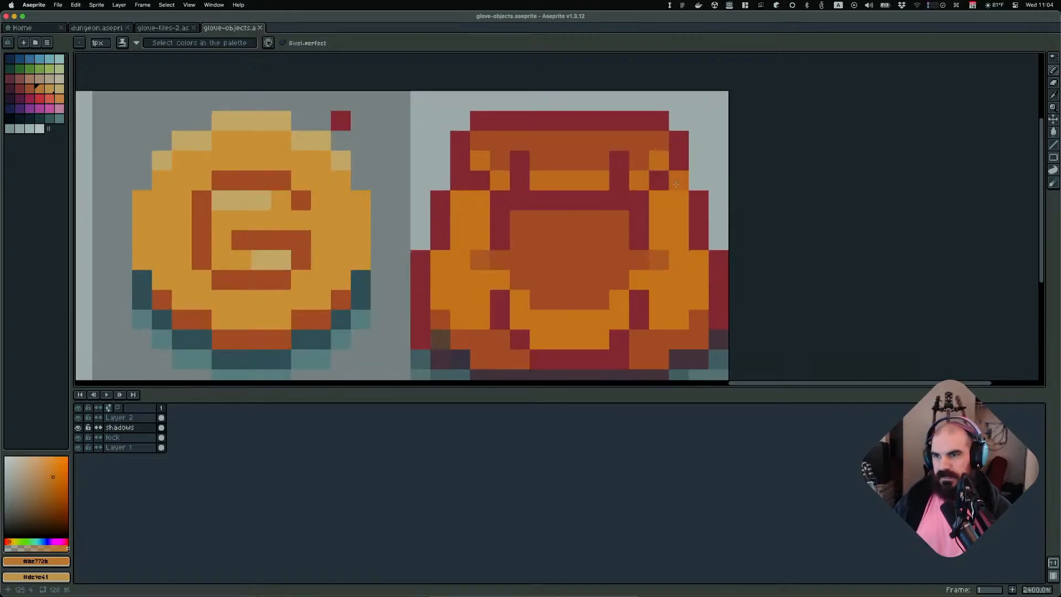
alt+click(585, 218)
click(658, 181)
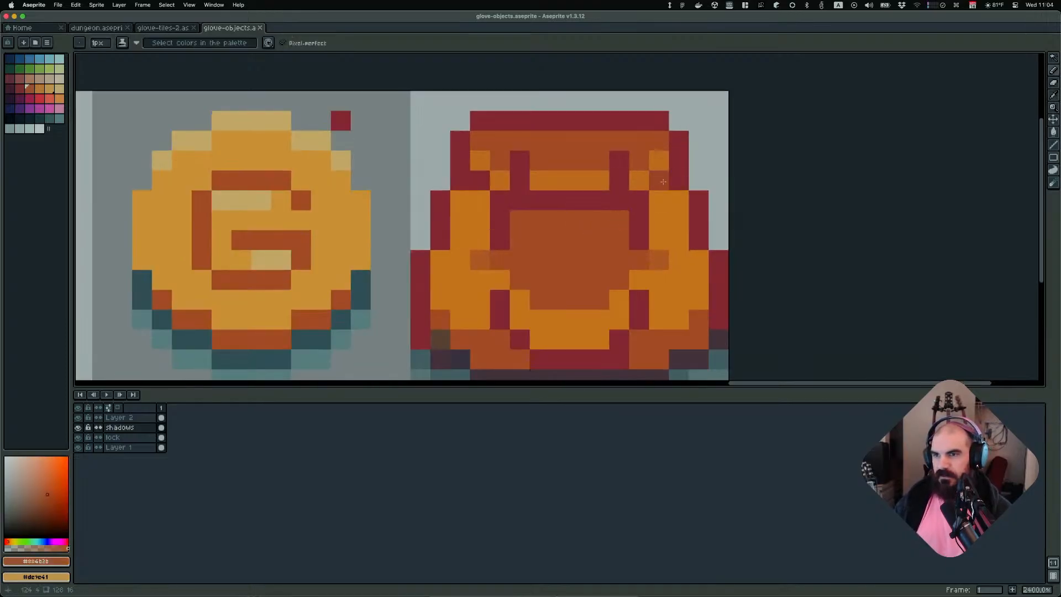
click(638, 201)
click(486, 182)
drag(500, 201, 618, 207)
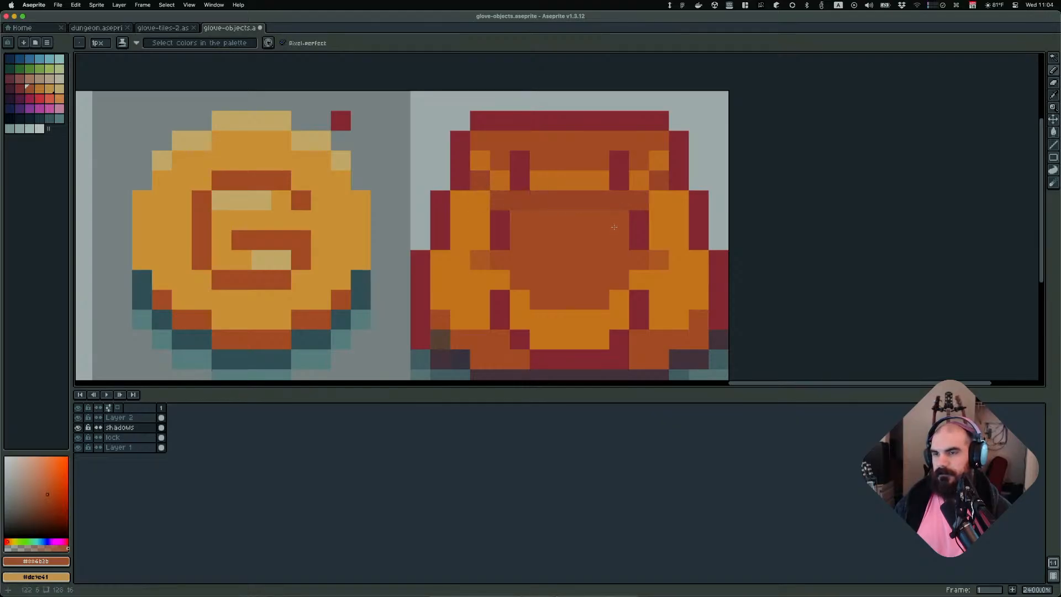
scroll(611, 225, down, 4)
alt+click(577, 216)
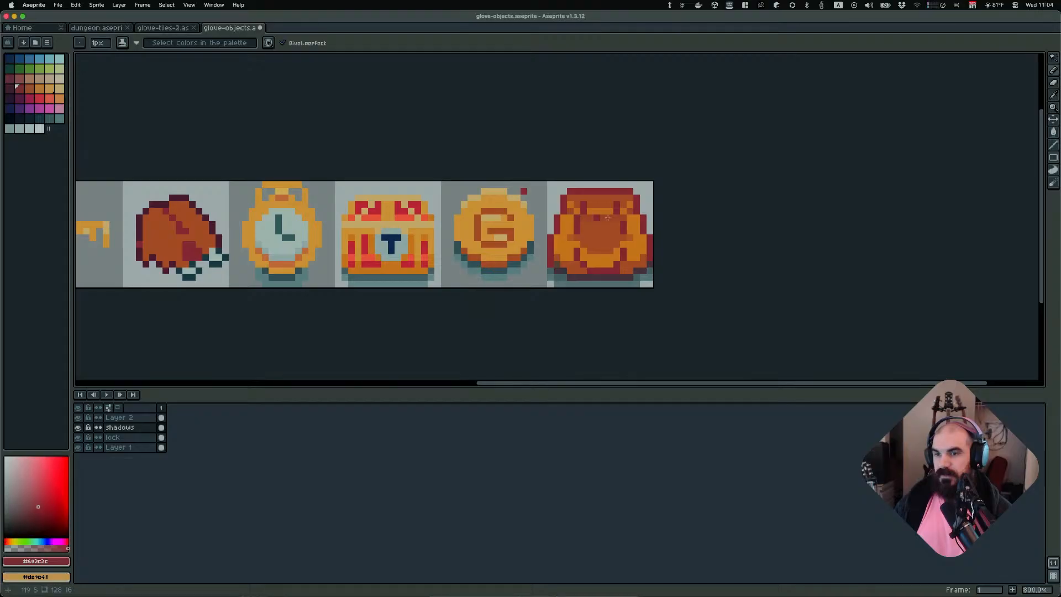
scroll(696, 221, down, 2)
scroll(751, 219, down, 2)
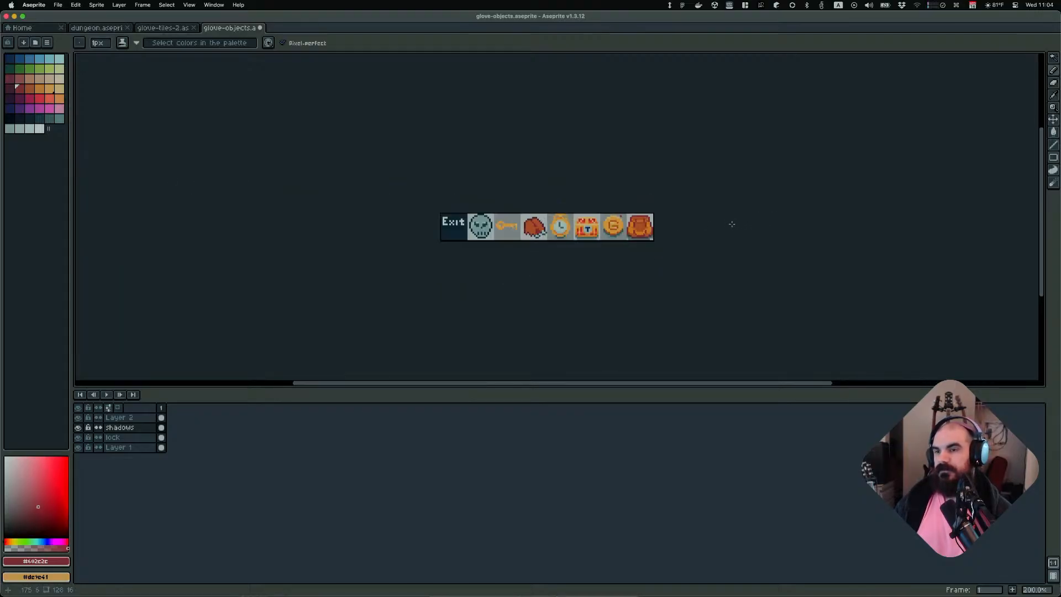
scroll(691, 220, up, 7)
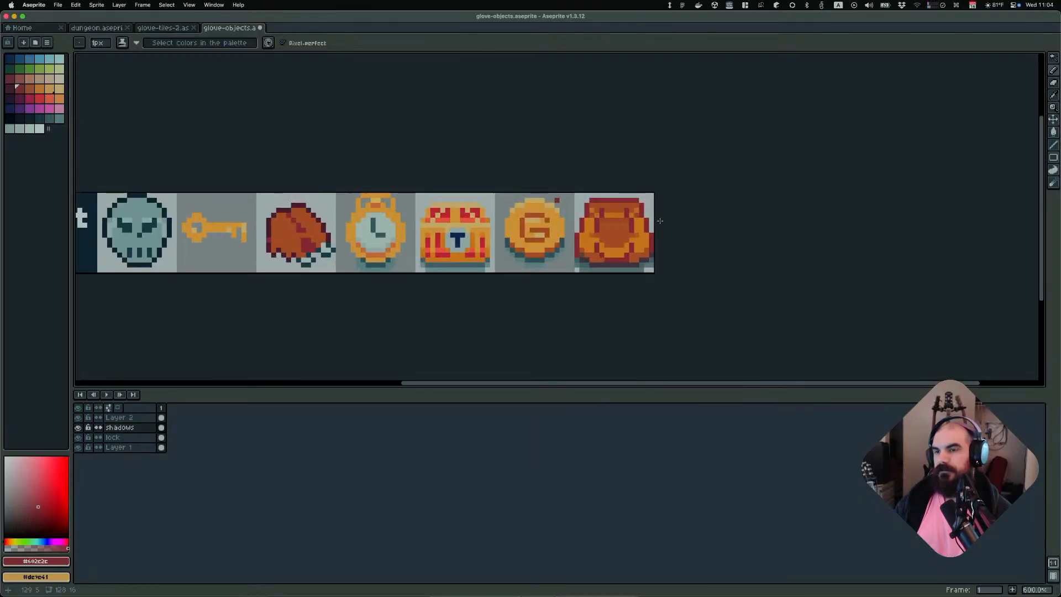
alt+click(607, 213)
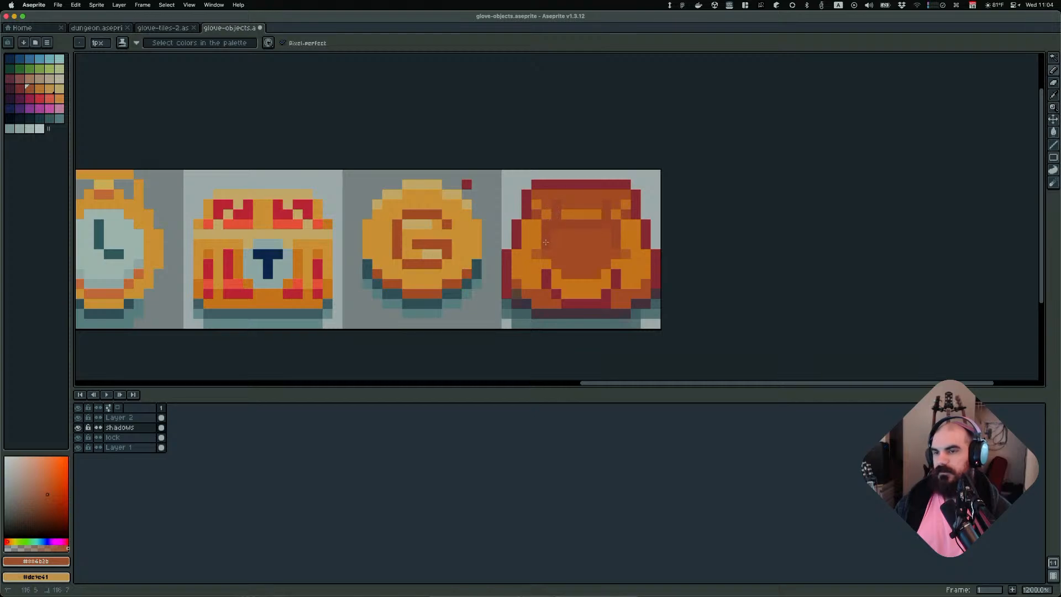
Undo the last two pencil edits on the backpack sprite
scroll(663, 238, down, 3)
scroll(663, 239, down, 4)
key(super+z)
key(super+z)
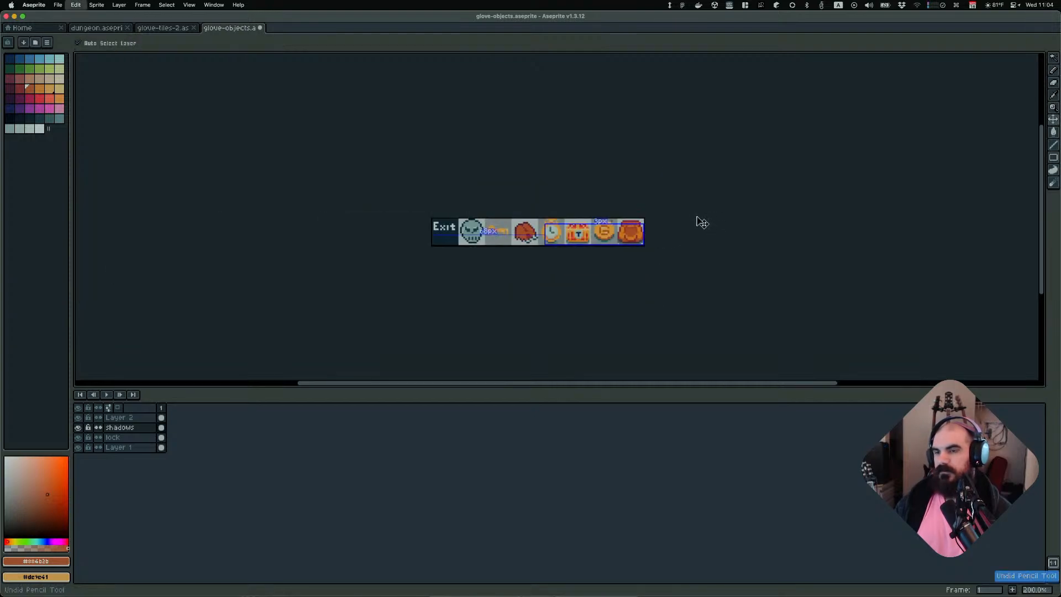
scroll(641, 226, up, 3)
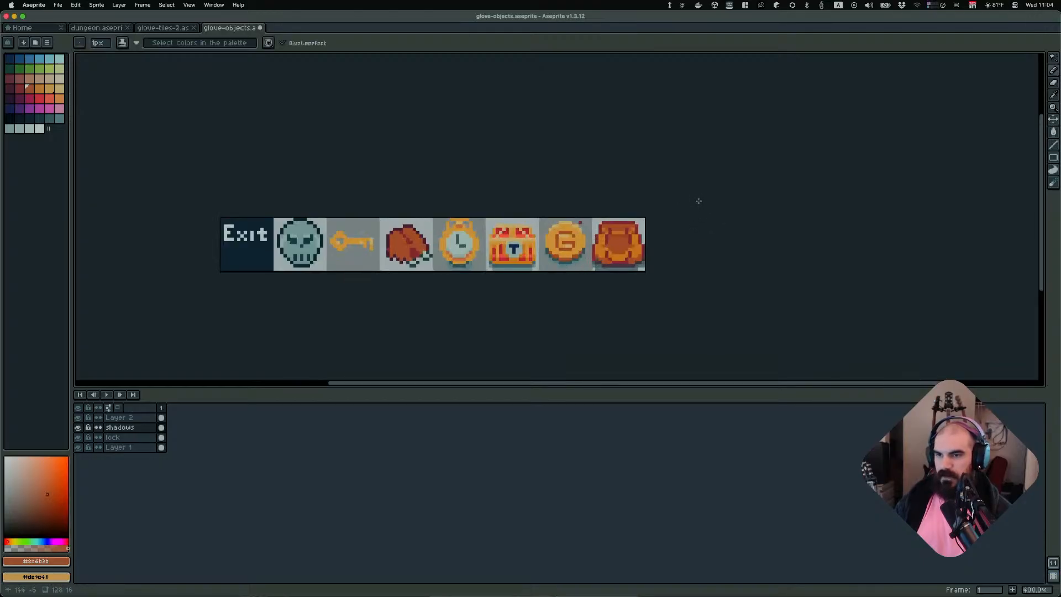
scroll(635, 244, up, 2)
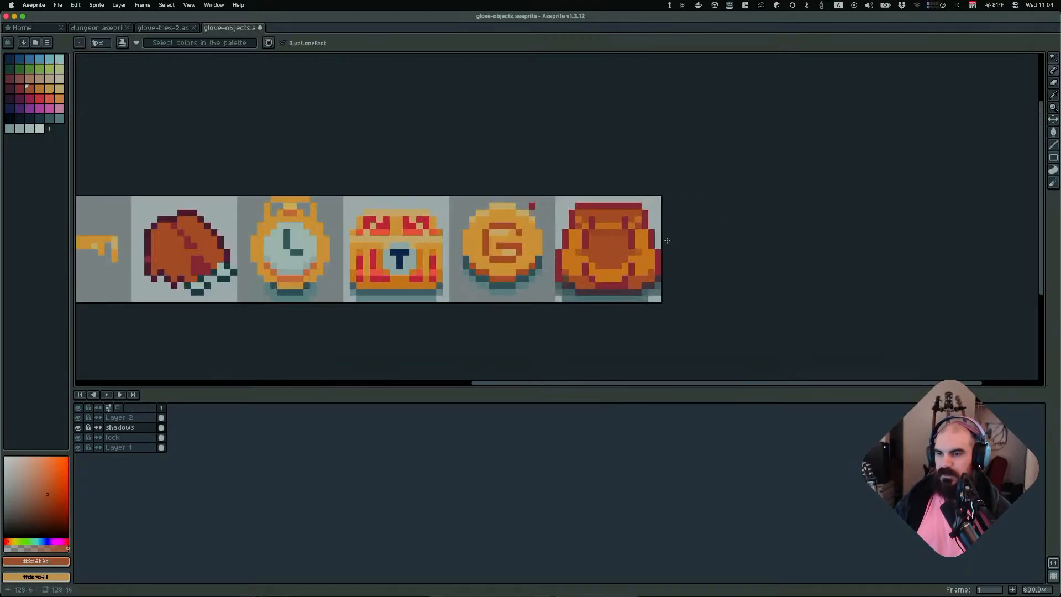
scroll(696, 232, down, 5)
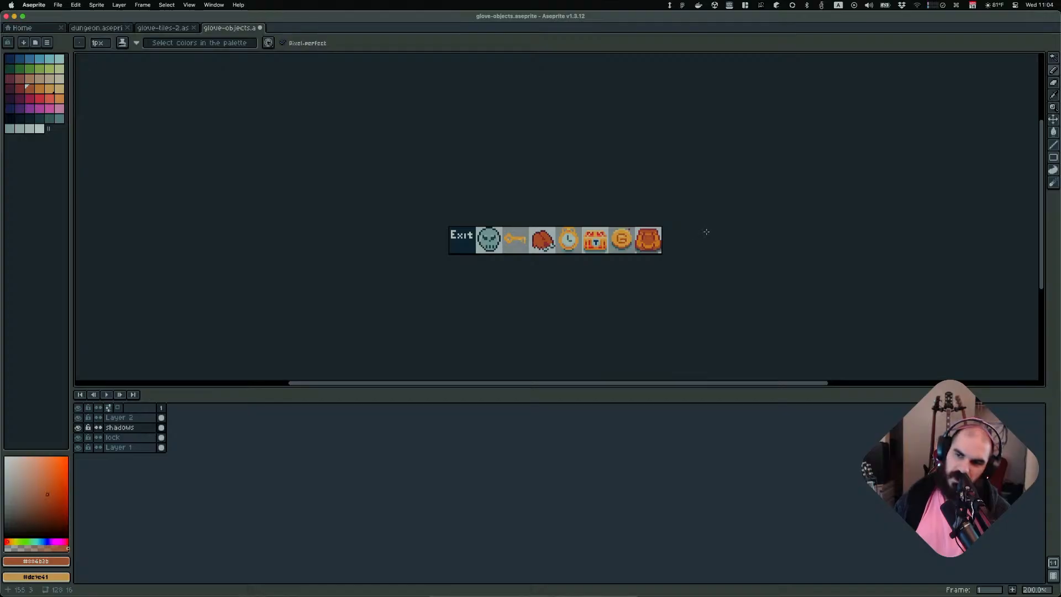
scroll(703, 239, up, 2)
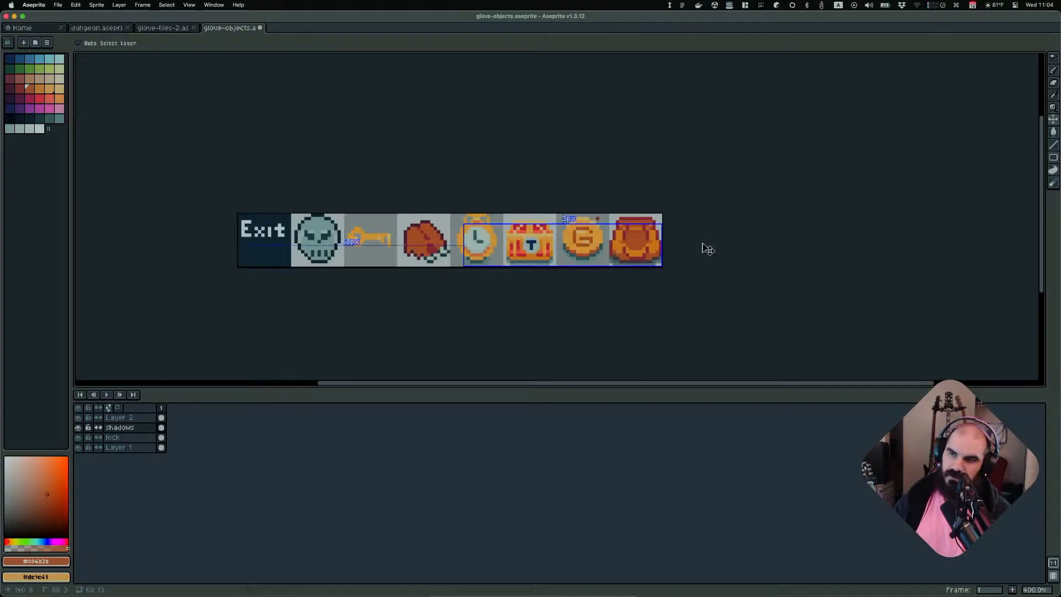
Switch to Obsidian and examine the backpack reference image of the character
key(super+Tab)
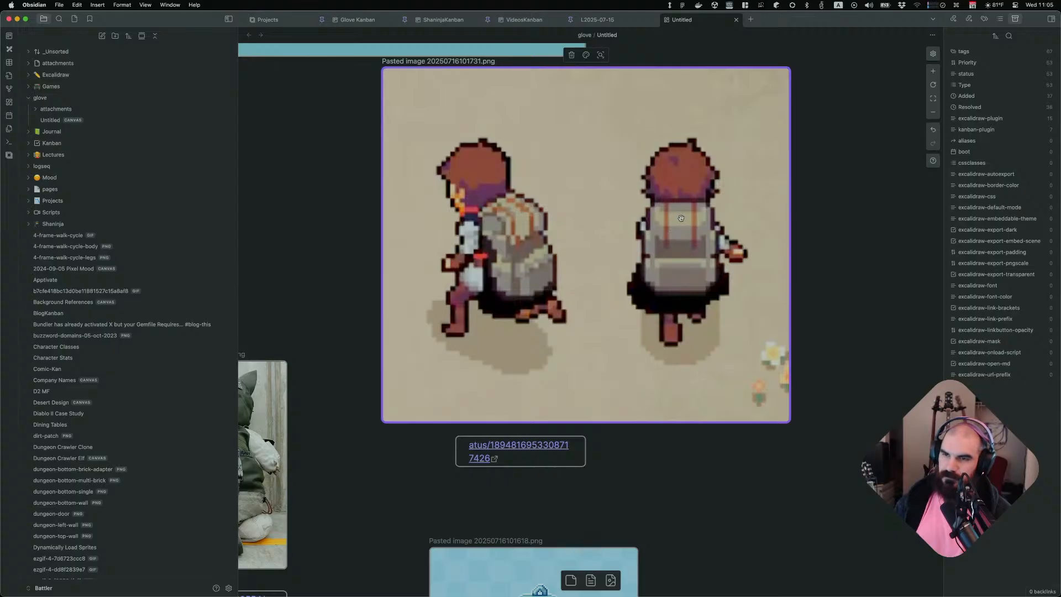
scroll(674, 223, up, 3)
scroll(697, 262, down, 3)
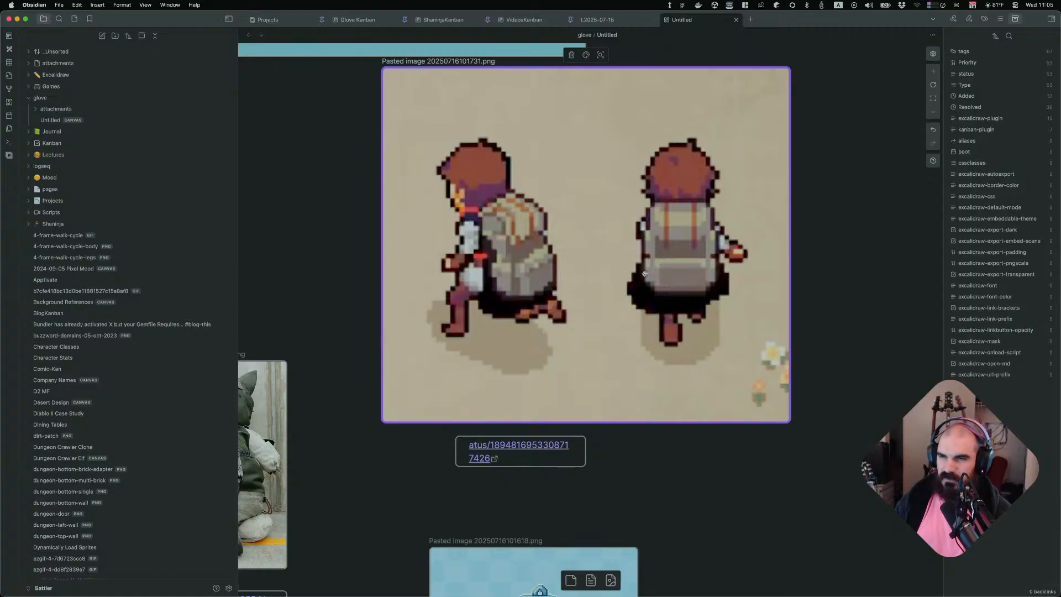
key(super+Tab)
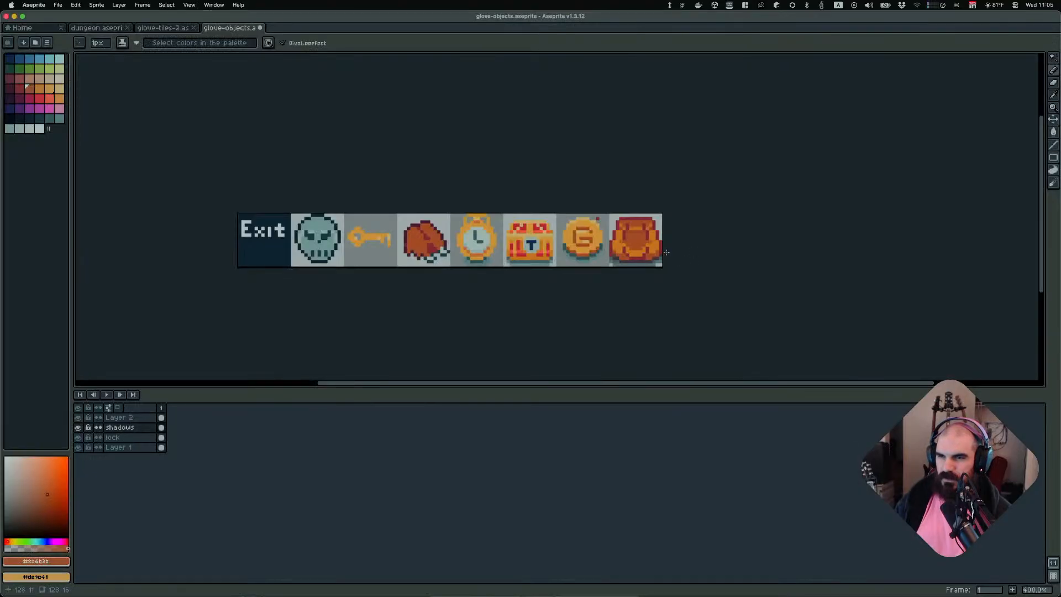
Undo the remaining pencil edits on the backpack and save the glove-objects sprite sheet
key(super+z)
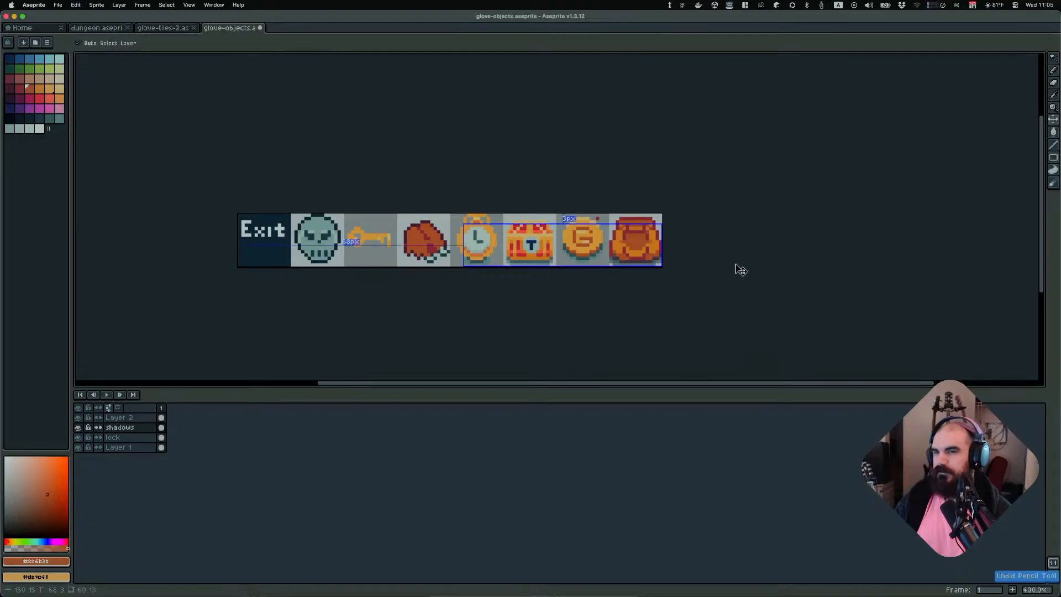
key(super+z)
key(super+z)
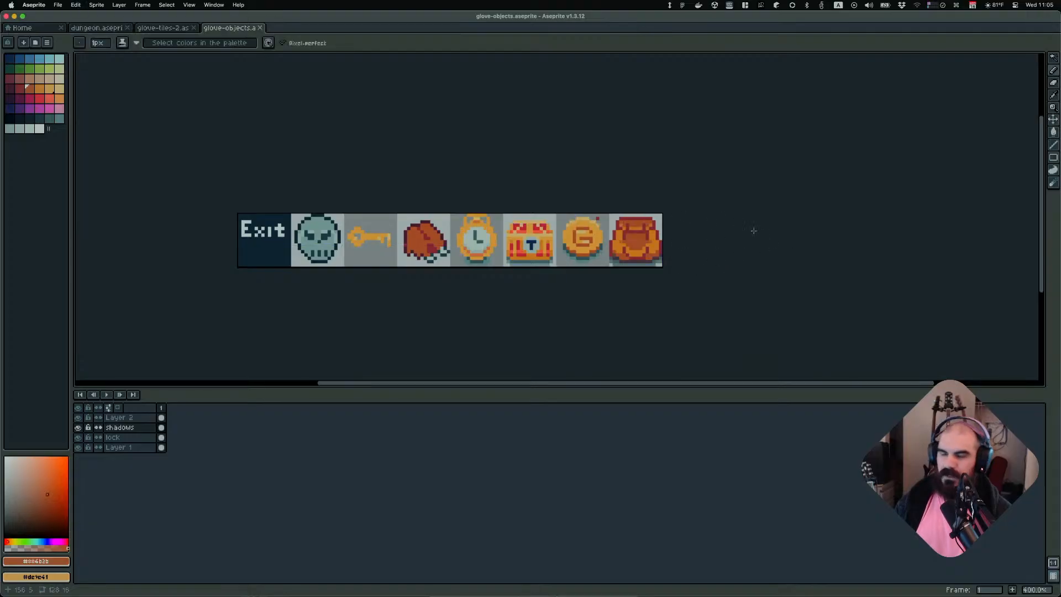
key(super+s)
scroll(768, 249, down, 2)
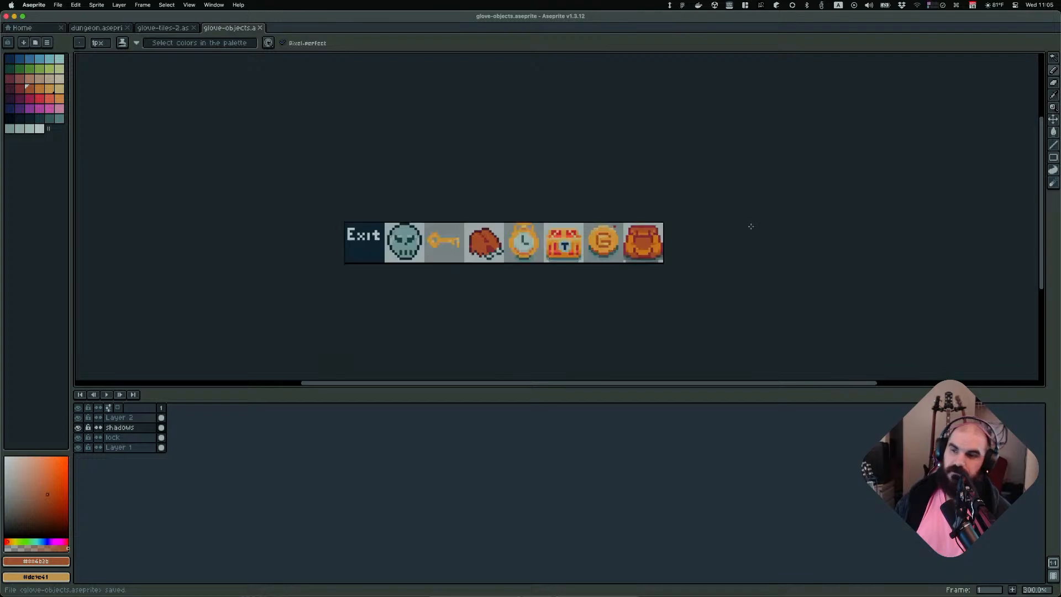
Switch to the glove-tiles-2 tab, close the git interface in the terminal, and return to Obsidian
click(260, 28)
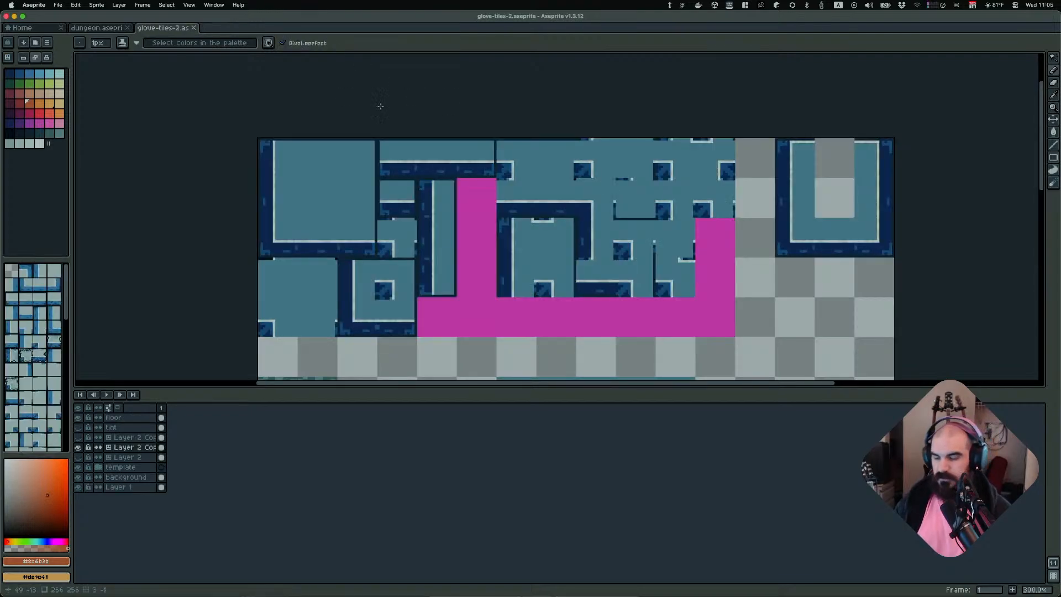
key(super+Tab)
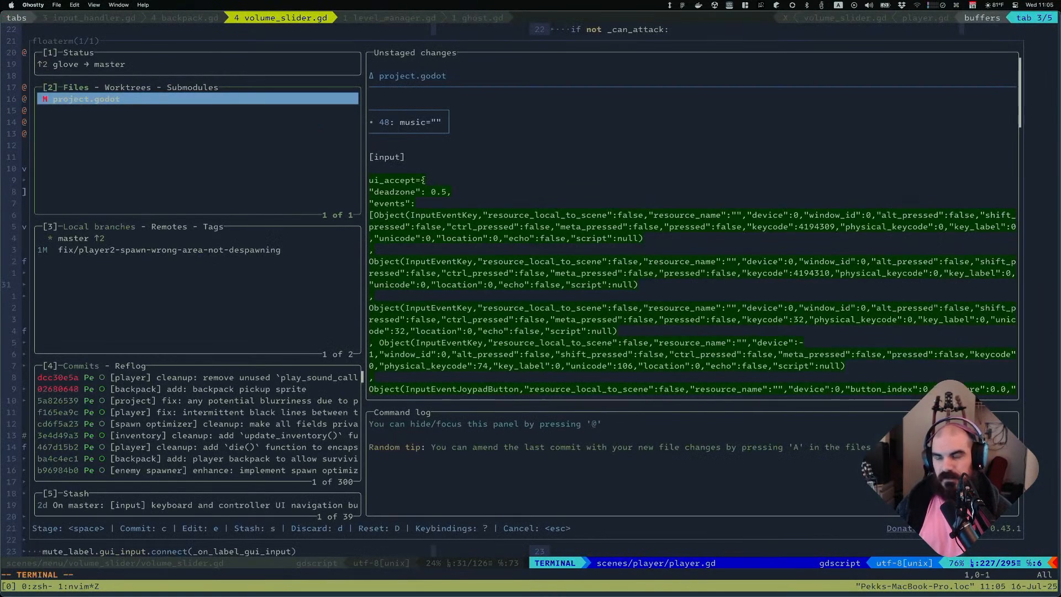
key(q)
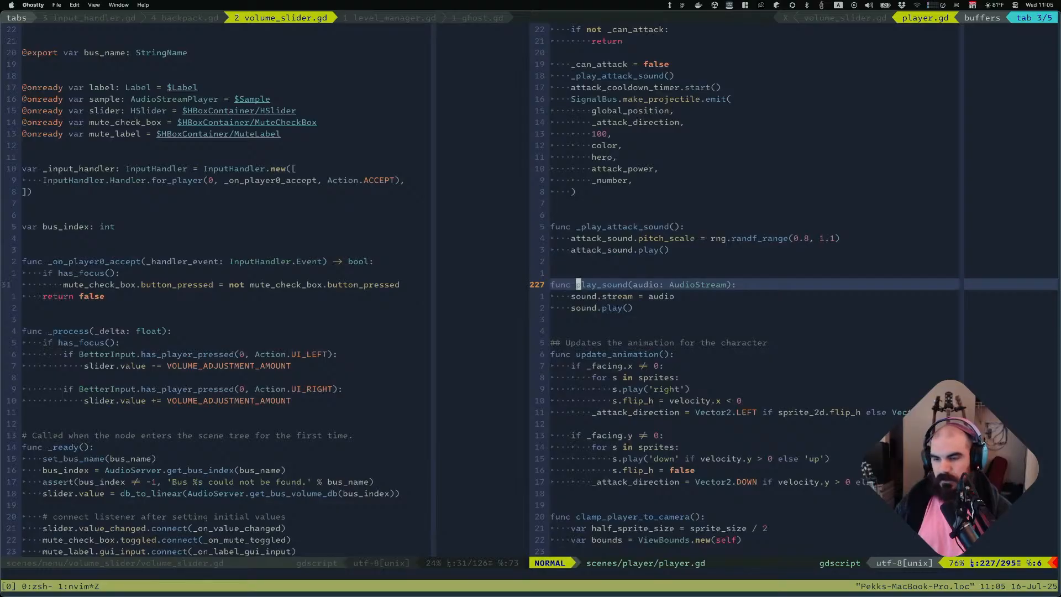
key(super+Tab)
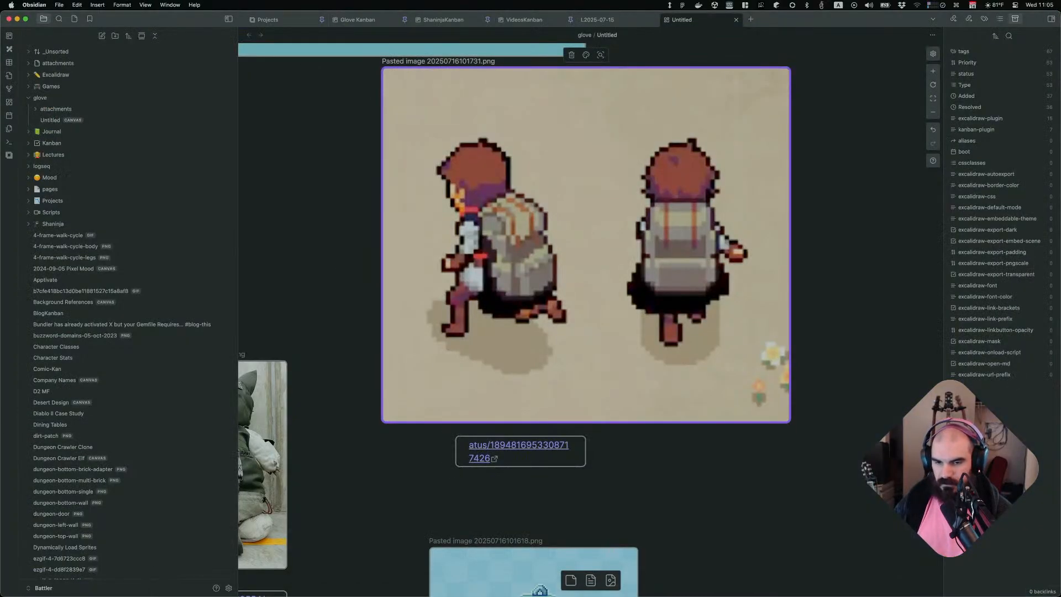
key(super+Tab)
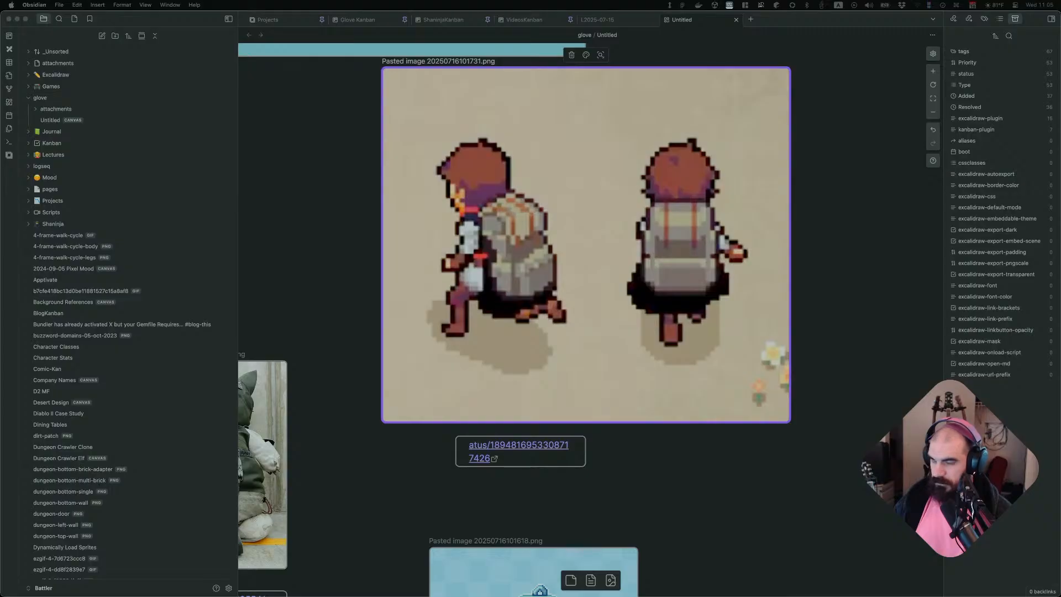